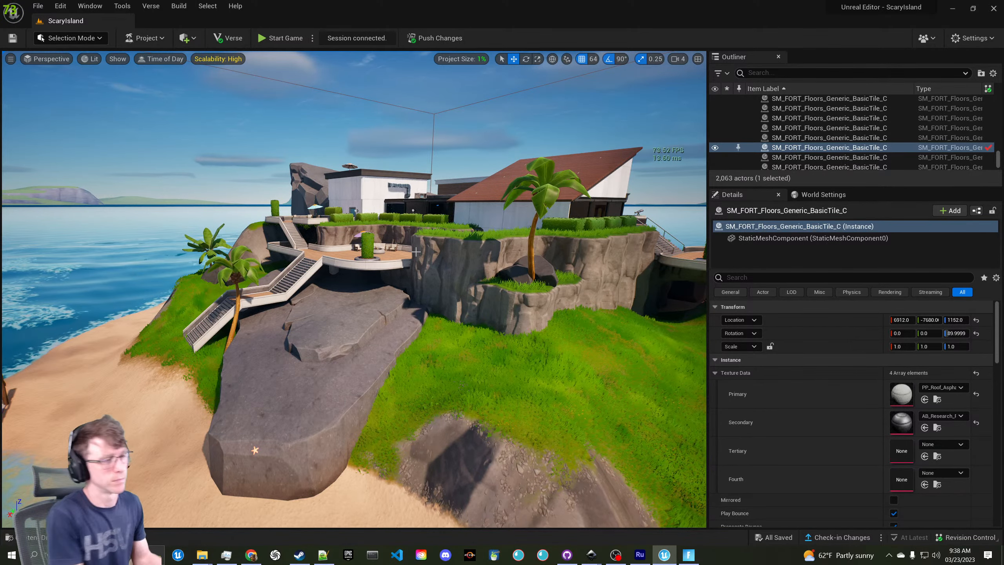
Add a Post Process Volume from the Visual Effects actors in front of the villa's deck
{"action": "mouse_move", "coordinate": [416, 251]}
{"action": "right_mouse_down"}
{"action": "mouse_move", "coordinate": [407, 197]}
{"action": "mouse_move", "coordinate": [423, 245]}
{"action": "right_mouse_up"}
{"action": "key", "text": "w"}
{"action": "key", "text": "a"}
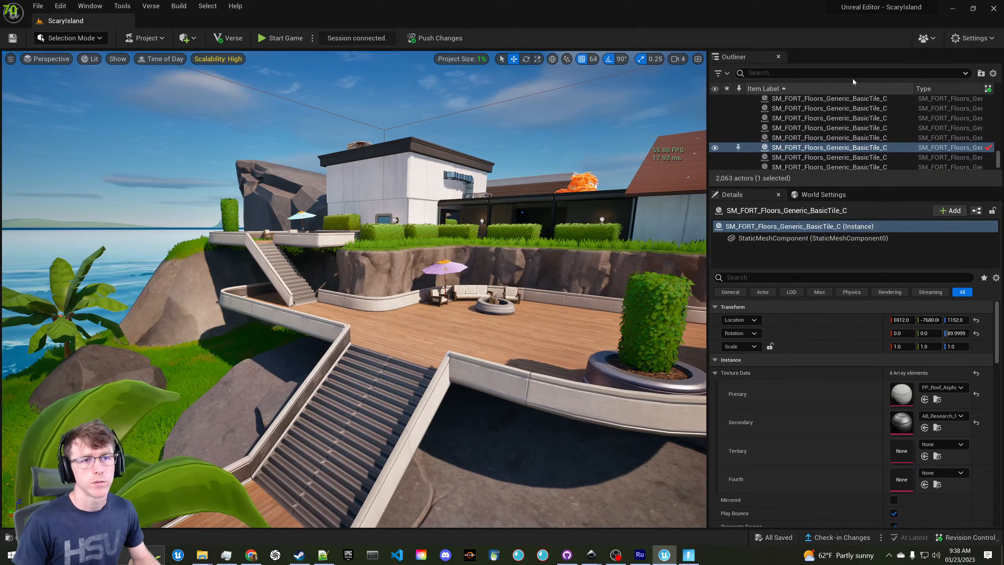
{"action": "left_click", "coordinate": [143, 38]}
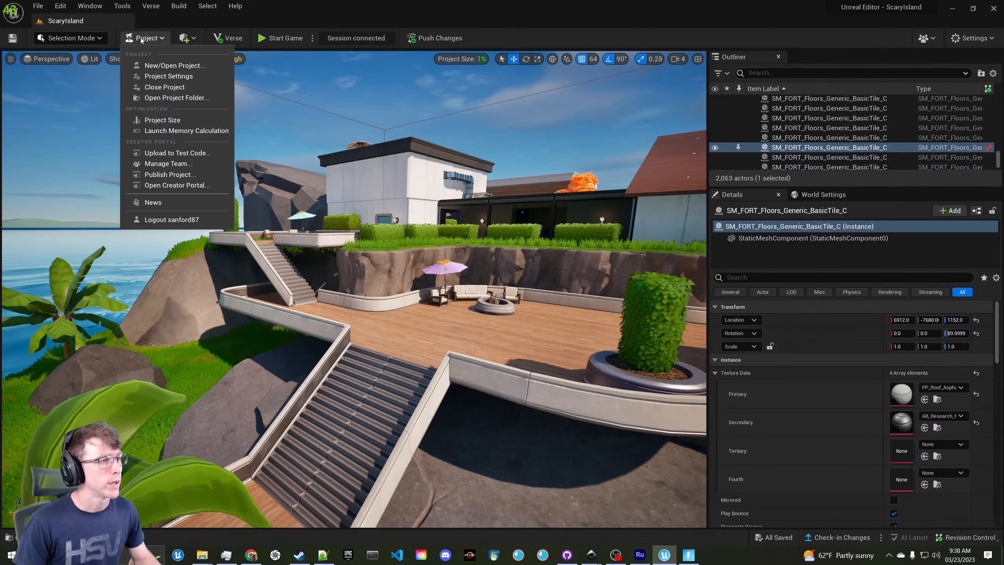
{"action": "left_click", "coordinate": [86, 38]}
{"action": "left_click", "coordinate": [188, 39]}
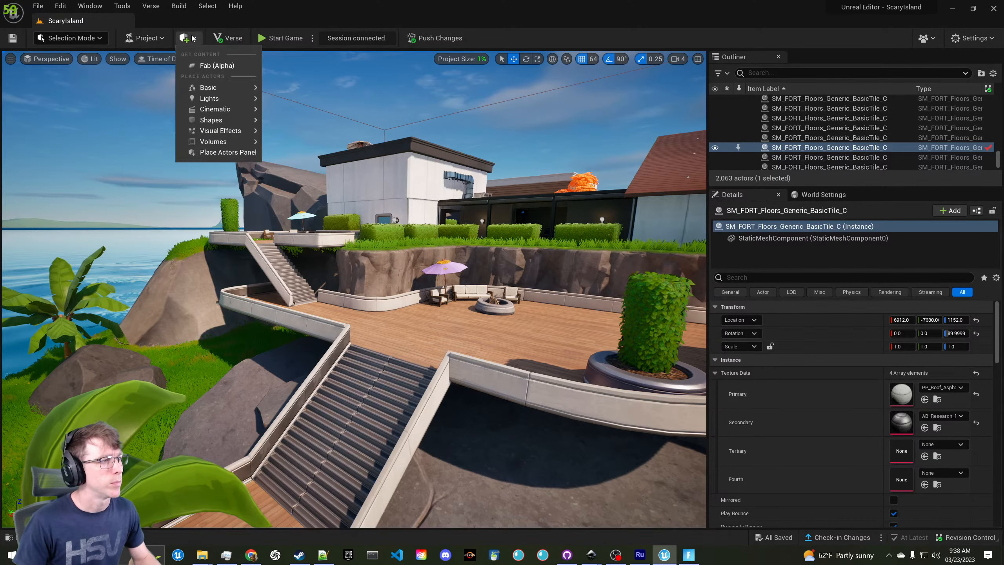
{"action": "mouse_move", "coordinate": [228, 101]}
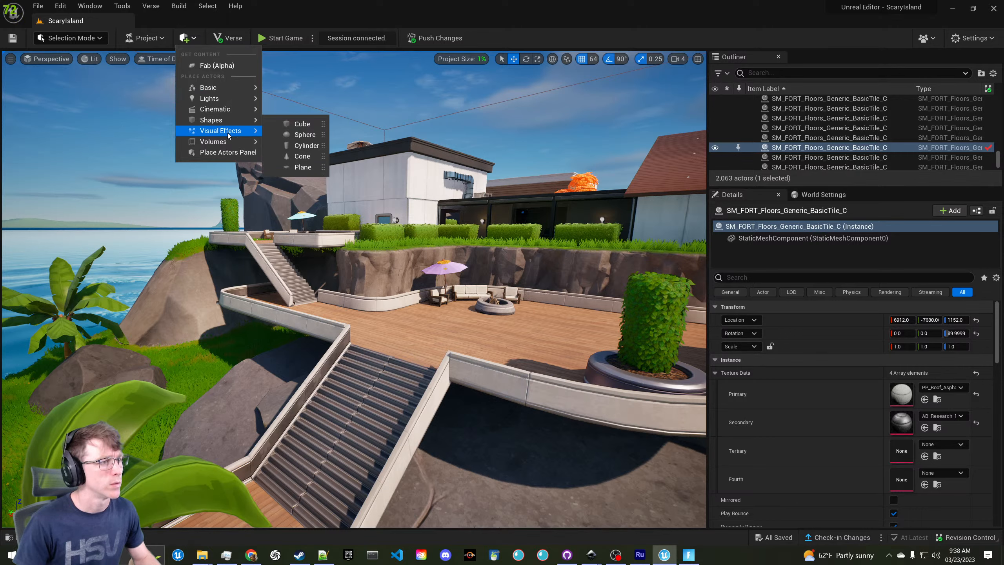
{"action": "mouse_move", "coordinate": [229, 142]}
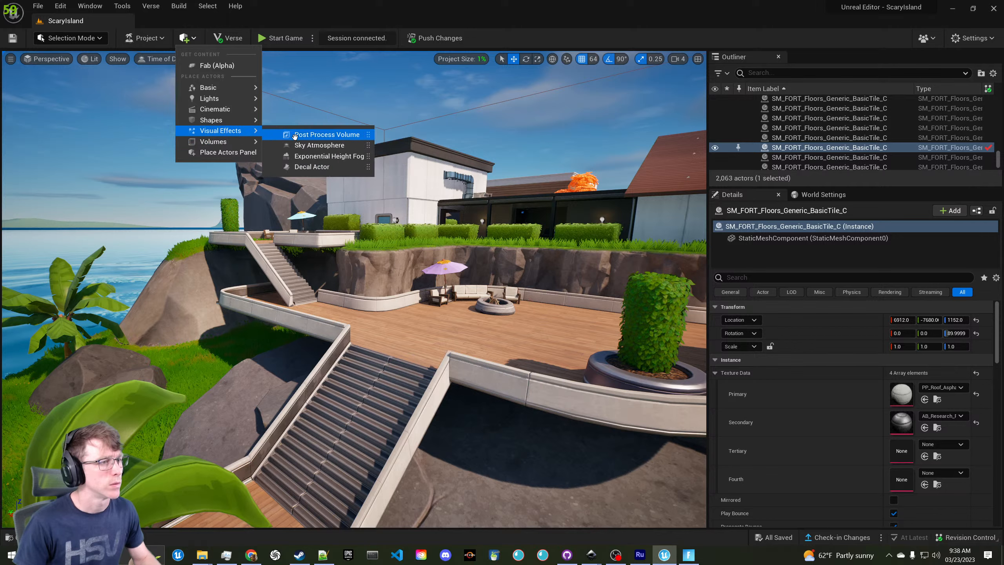
{"action": "left_click", "coordinate": [327, 137]}
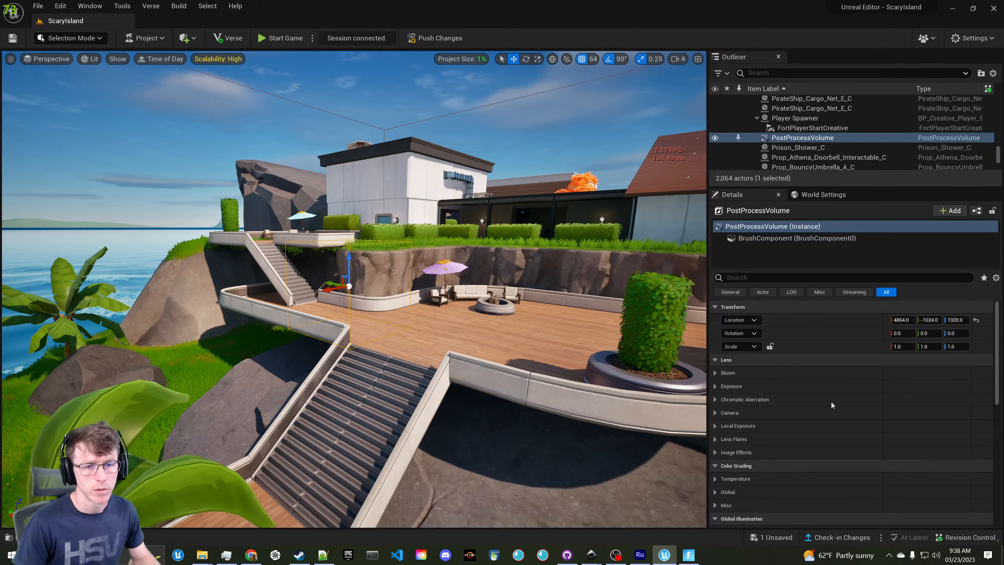
Expand the advanced Lumen Global Illumination settings of the Post Process Volume
{"action": "scroll", "coordinate": [831, 402], "scroll_direction": "down", "scroll_amount": 15}
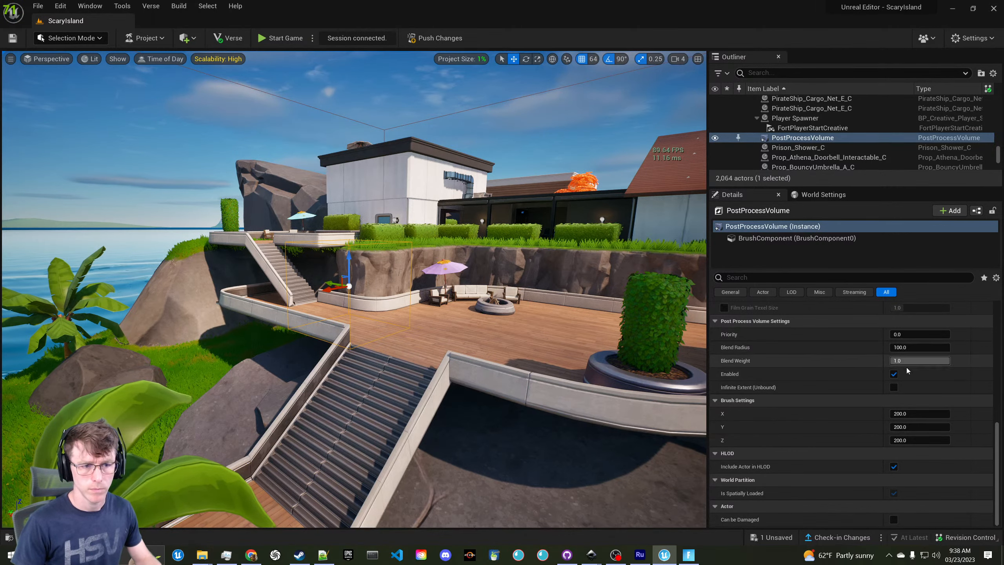
{"action": "scroll", "coordinate": [847, 429], "scroll_direction": "up", "scroll_amount": 5}
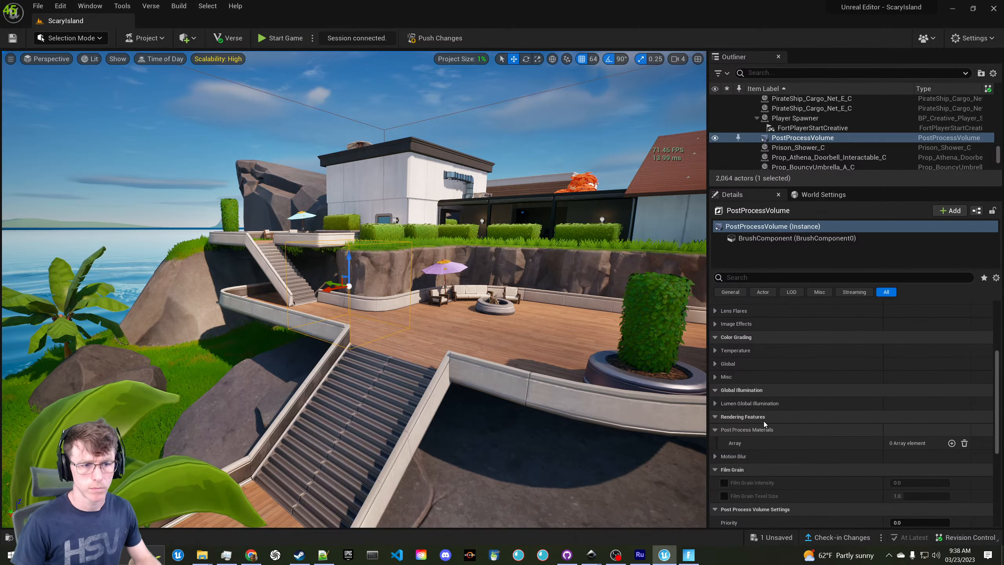
{"action": "left_click", "coordinate": [716, 404]}
{"action": "left_click", "coordinate": [723, 417]}
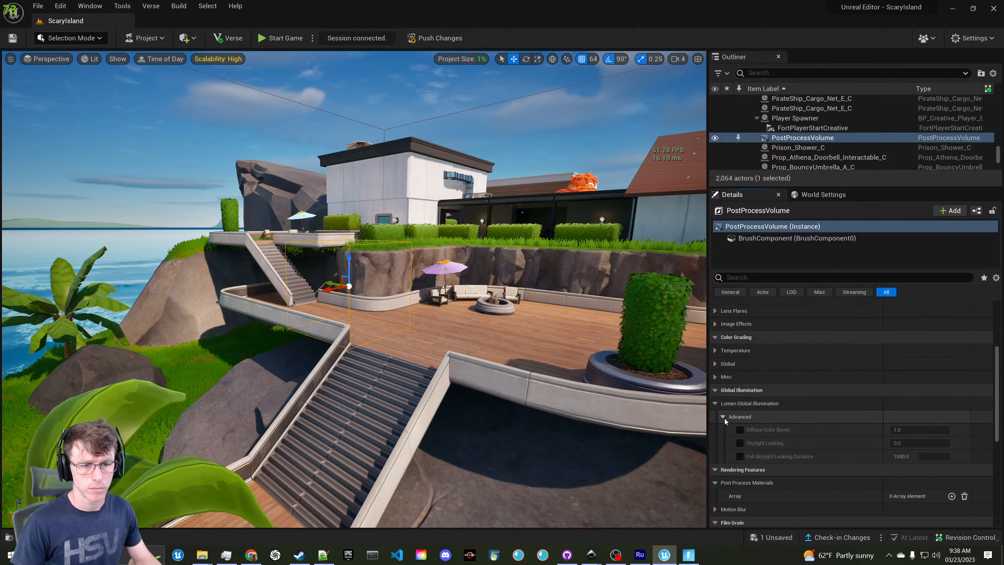
Enable Infinite Extent (Unbound) on the Post Process Volume while viewing the dark gym interior
{"action": "right_click_drag", "start_coordinate": [573, 356], "coordinate": [701, 376]}
{"action": "key", "text": "w"}
{"action": "key", "text": "w"}
{"action": "scroll", "coordinate": [872, 415], "scroll_direction": "down", "scroll_amount": 10}
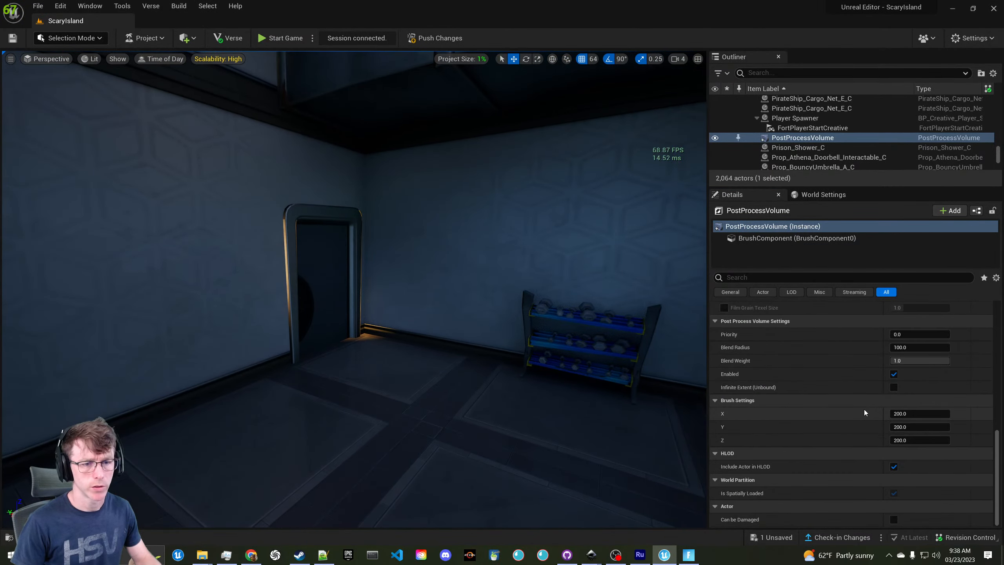
{"action": "left_click", "coordinate": [893, 387]}
Enable the Skylight Leaking override in the volume's Lumen Global Illumination settings and view its effect on the gym
{"action": "scroll", "coordinate": [850, 391], "scroll_direction": "up", "scroll_amount": 3}
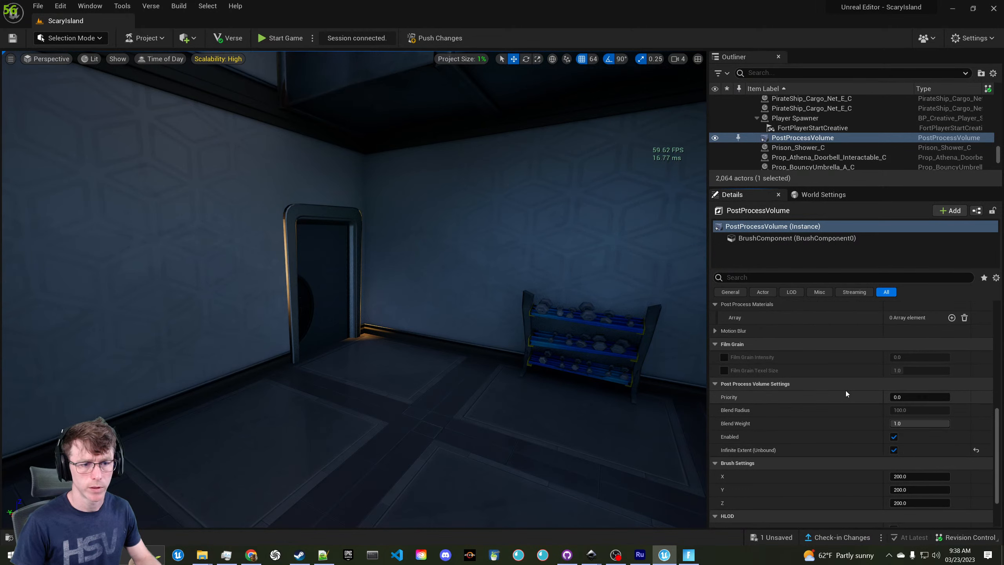
{"action": "scroll", "coordinate": [736, 403], "scroll_direction": "up", "scroll_amount": 3}
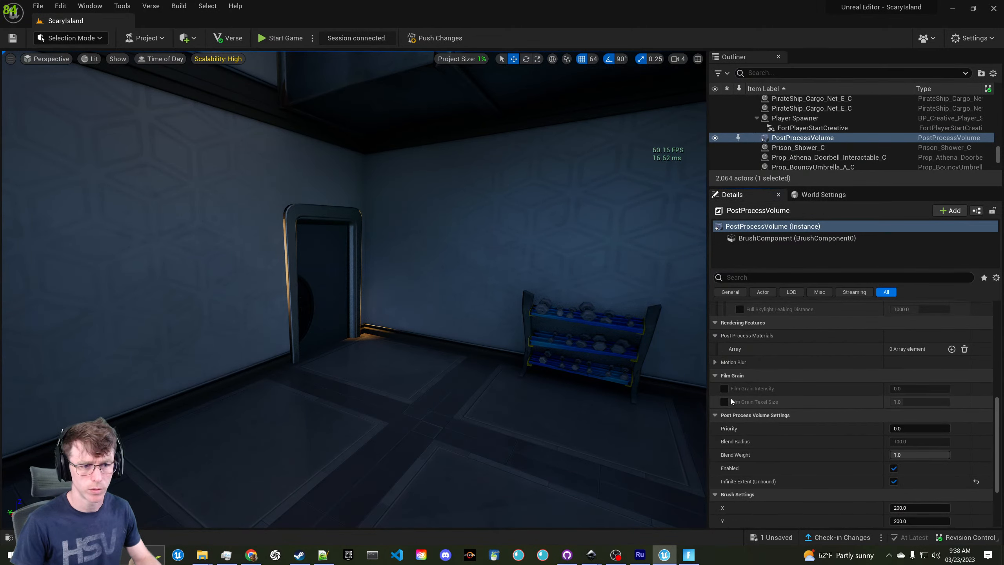
{"action": "scroll", "coordinate": [719, 396], "scroll_direction": "up", "scroll_amount": 1}
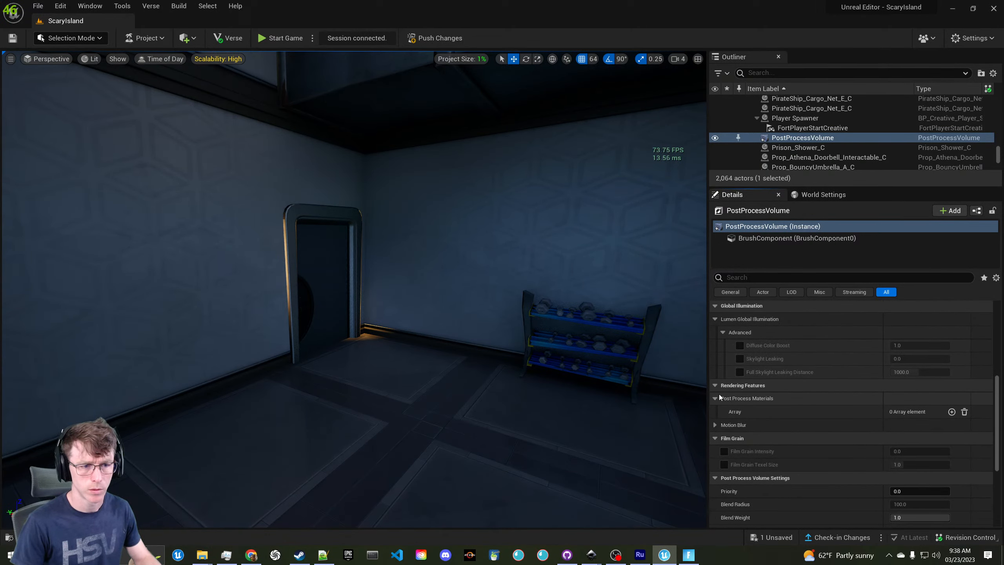
{"action": "scroll", "coordinate": [719, 395], "scroll_direction": "up", "scroll_amount": 1}
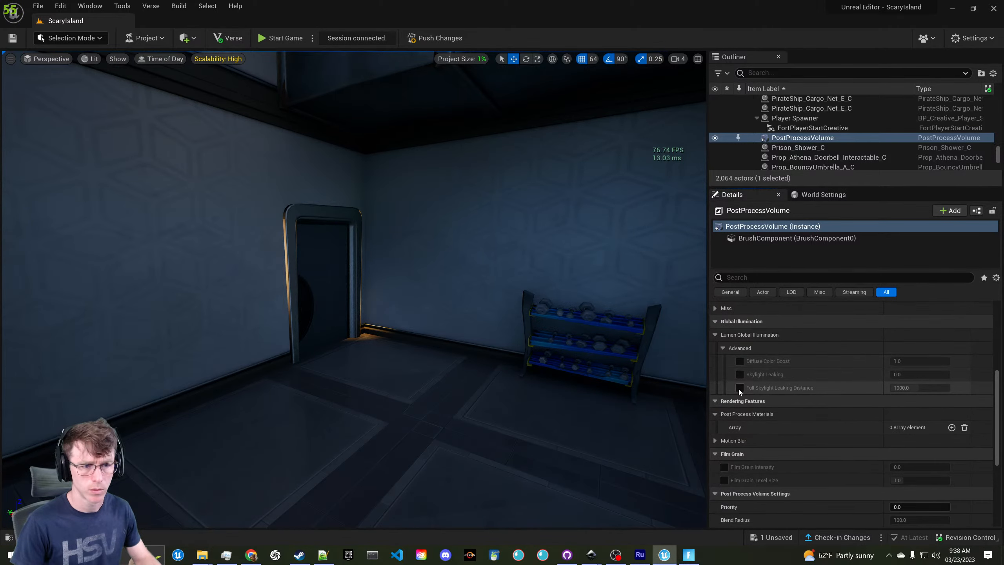
{"action": "left_click", "coordinate": [739, 374]}
{"action": "right_click_drag", "start_coordinate": [605, 351], "coordinate": [459, 342]}
{"action": "key", "text": "d"}
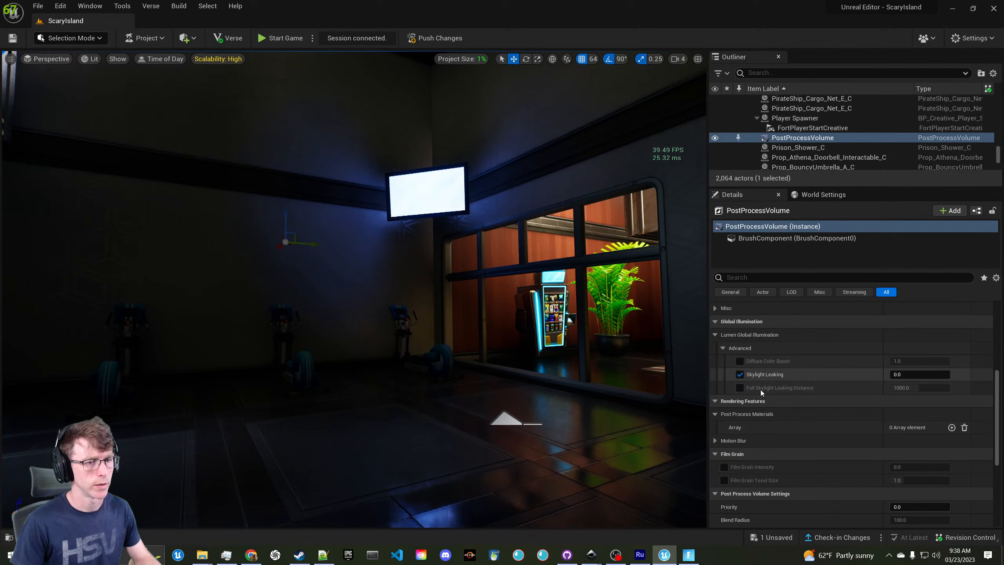
Switch the Skylight Leaking override off and back on to compare the gym's lighting
{"action": "left_click", "coordinate": [738, 375]}
{"action": "left_click", "coordinate": [738, 375]}
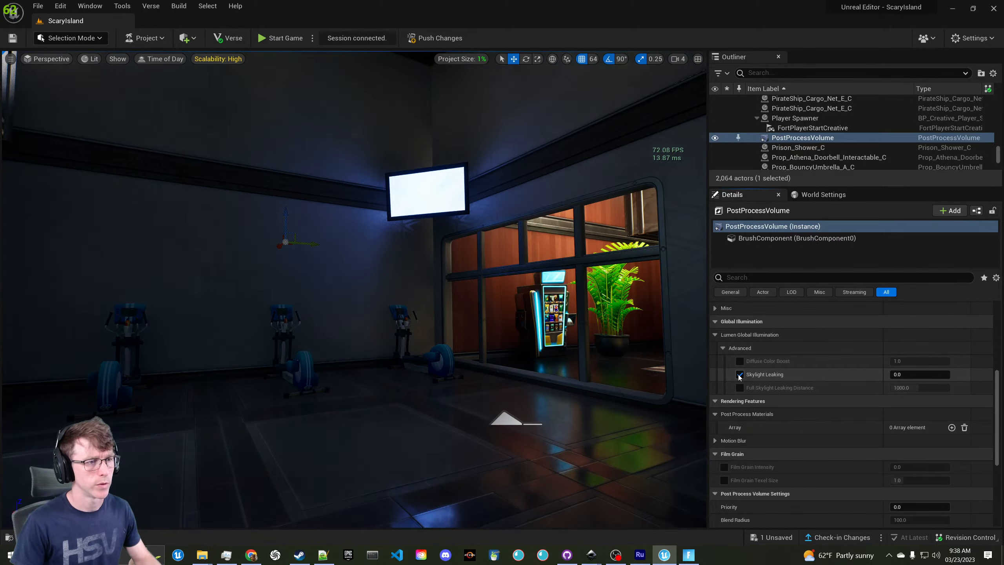
{"action": "right_click_drag", "start_coordinate": [541, 344], "coordinate": [592, 332]}
{"action": "key", "text": "s"}
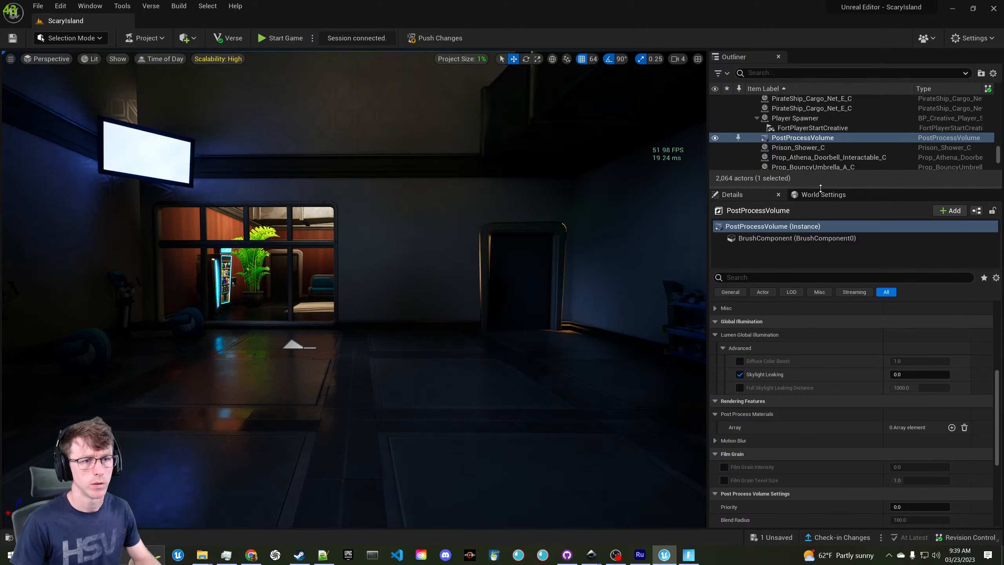
Check the World Settings for the level's time-of-day options
{"action": "left_click", "coordinate": [101, 5]}
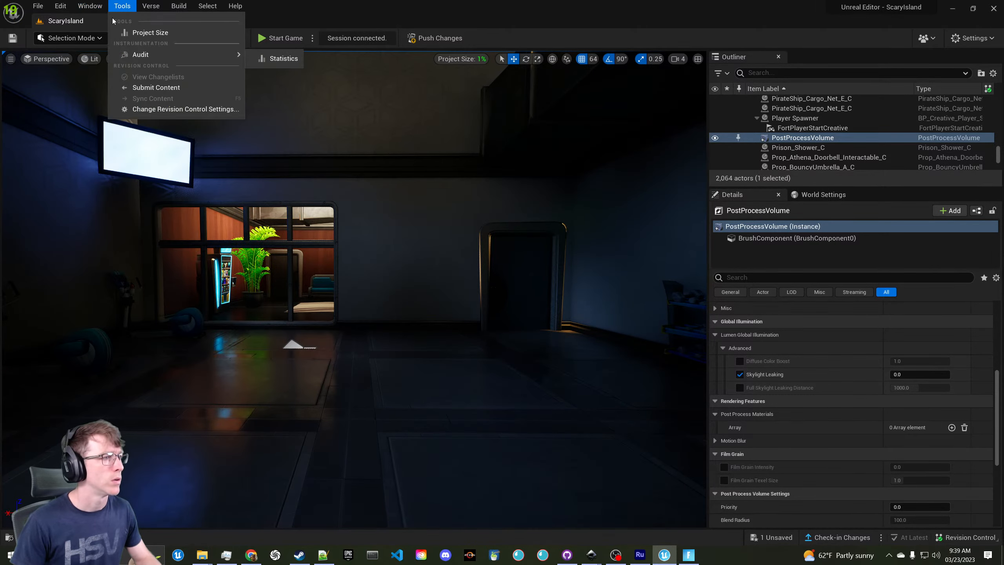
{"action": "mouse_move", "coordinate": [129, 56]}
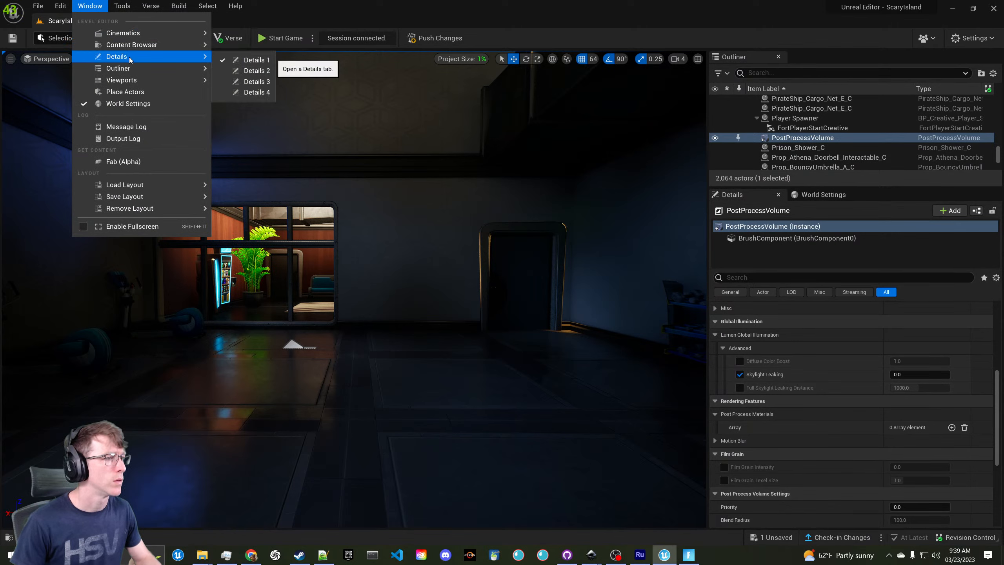
{"action": "mouse_move", "coordinate": [139, 81]}
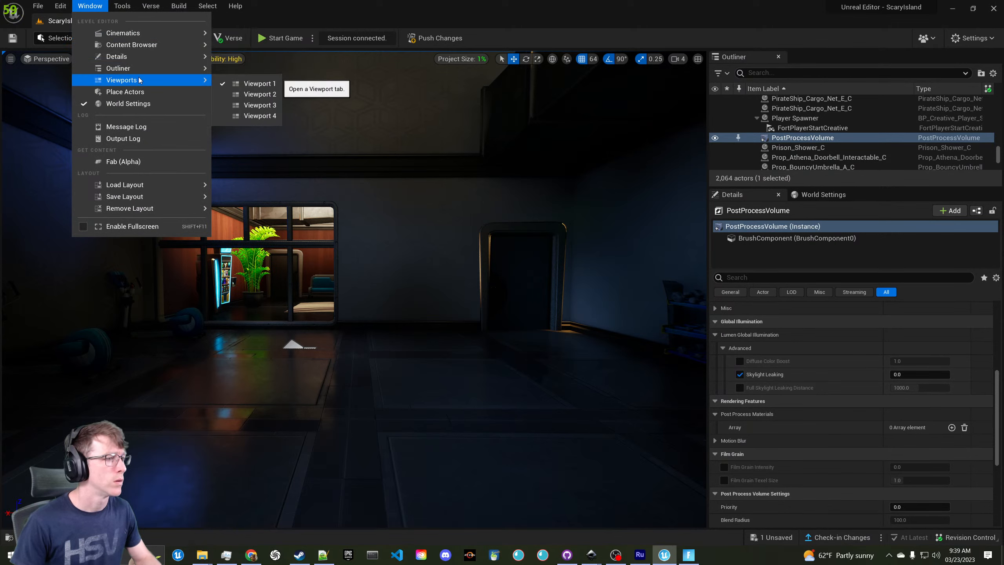
{"action": "left_click", "coordinate": [804, 195]}
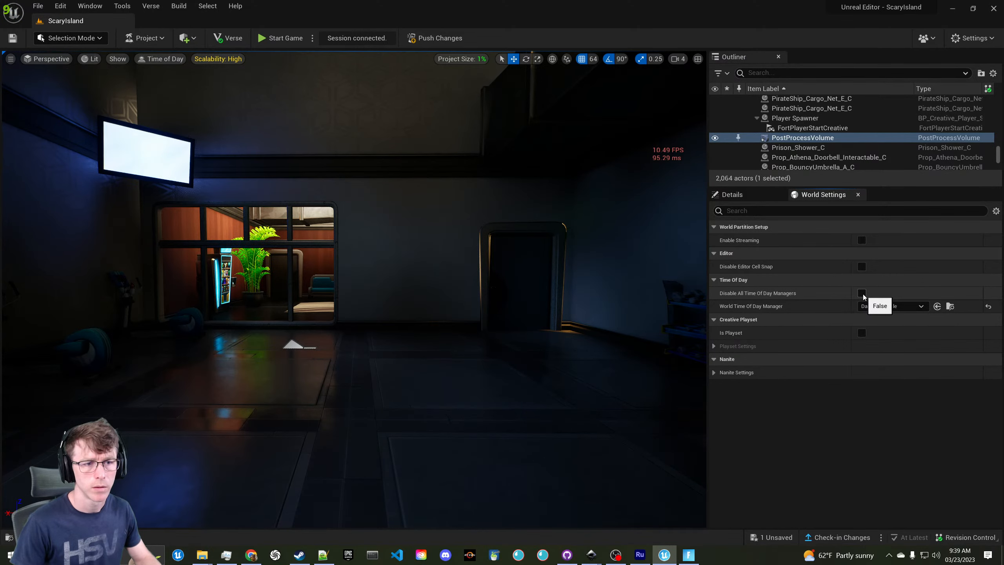
Search the level's actors for "sky" and for "light", and clear the search
{"action": "left_click", "coordinate": [791, 73]}
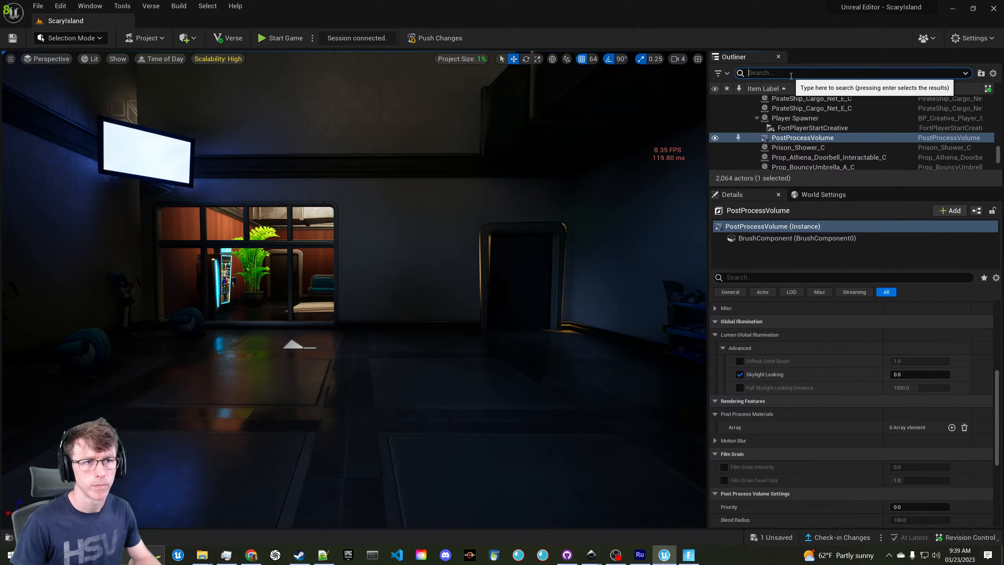
{"action": "type", "text": "sky"}
{"action": "scroll", "coordinate": [825, 144], "scroll_direction": "up", "scroll_amount": 8}
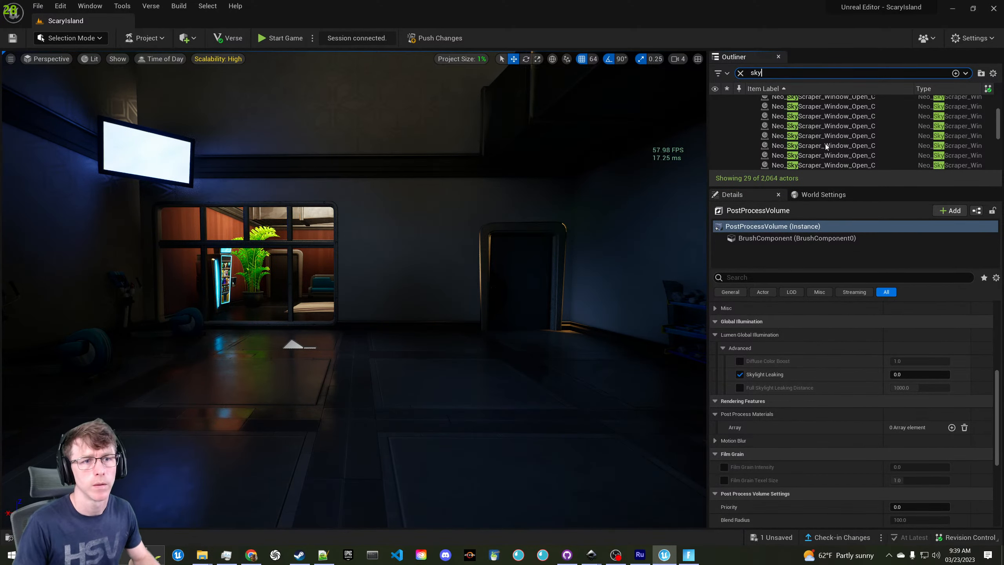
{"action": "scroll", "coordinate": [825, 143], "scroll_direction": "down", "scroll_amount": 8}
{"action": "key", "text": "BackSpace"}
{"action": "key", "text": "BackSpace"}
{"action": "key", "text": "BackSpace"}
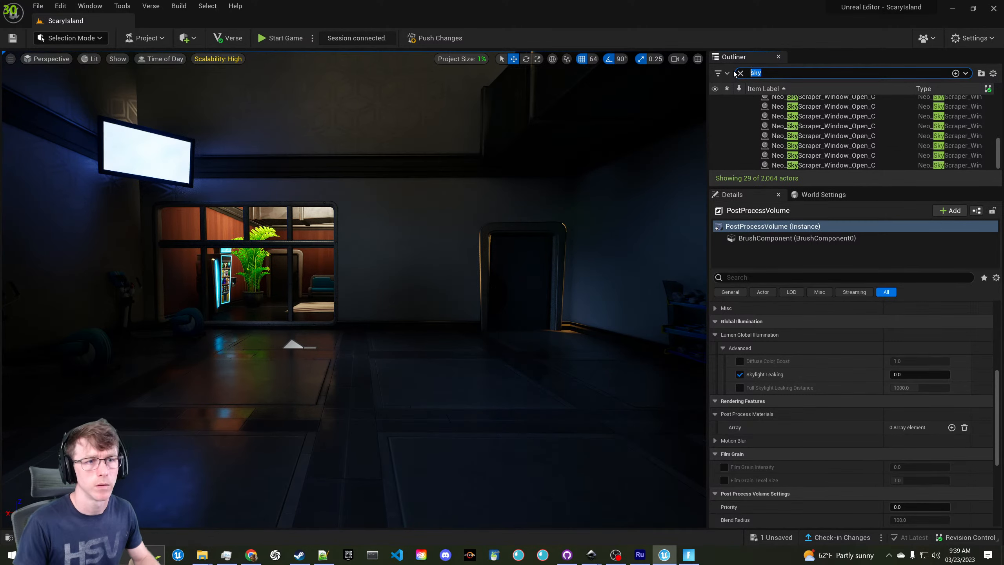
{"action": "type", "text": "light"}
{"action": "scroll", "coordinate": [793, 137], "scroll_direction": "up", "scroll_amount": 5}
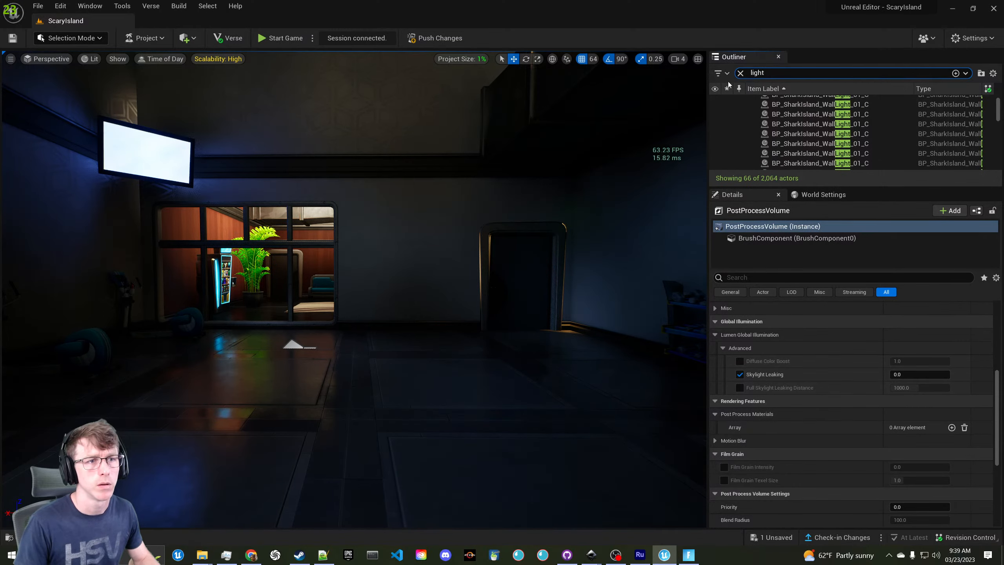
{"action": "left_click", "coordinate": [741, 72]}
Focus the view on the Post Process Volume, deselect it and look around the villa's exterior
{"action": "key", "text": "f"}
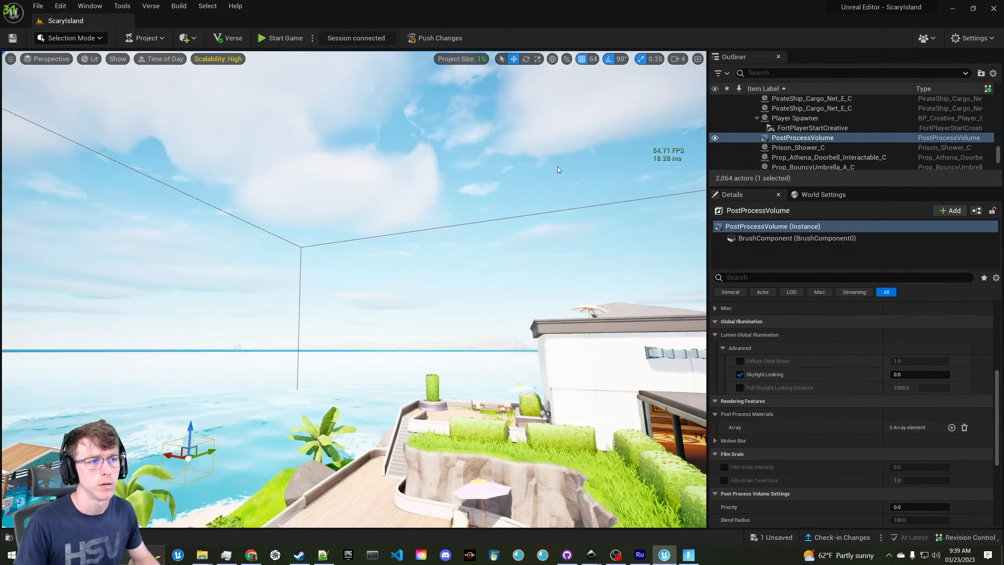
{"action": "left_click", "coordinate": [545, 149]}
{"action": "right_click_drag", "start_coordinate": [484, 181], "coordinate": [517, 184]}
{"action": "left_click", "coordinate": [801, 131]}
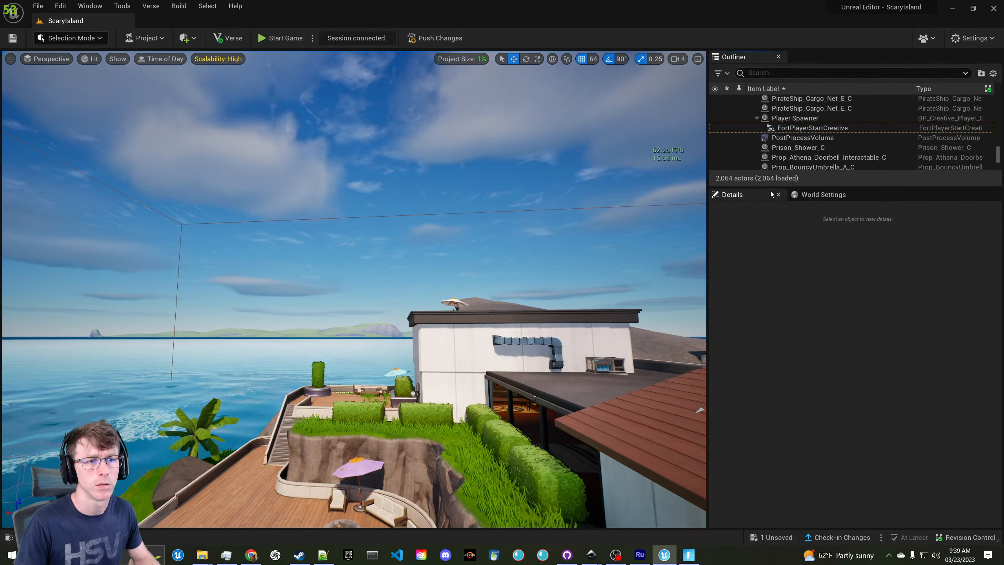
Add an entry to the Player Spawner's Enable functions, inspect its actor choices and clear the list
{"action": "left_click", "coordinate": [796, 118]}
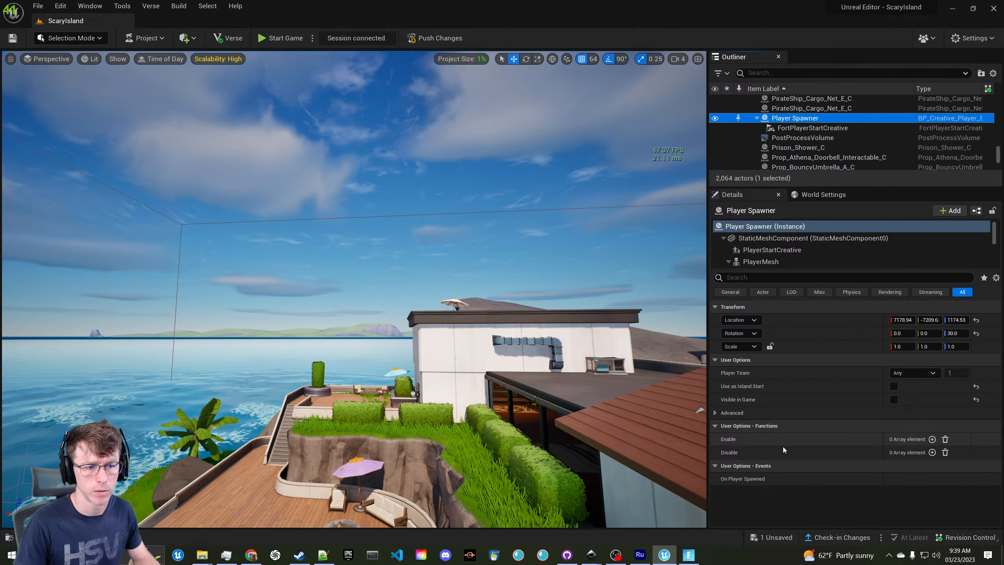
{"action": "left_click", "coordinate": [932, 439]}
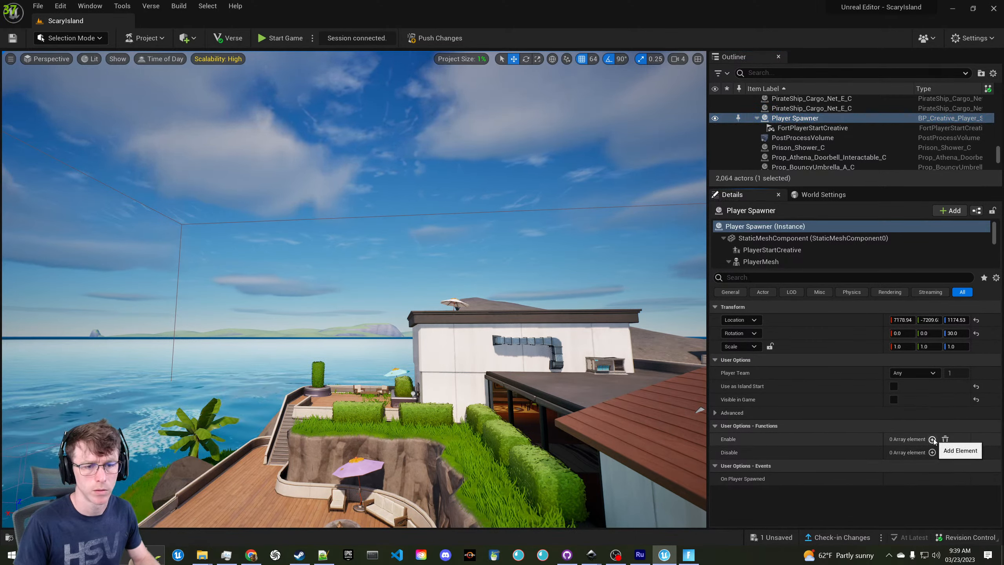
{"action": "left_click", "coordinate": [905, 452]}
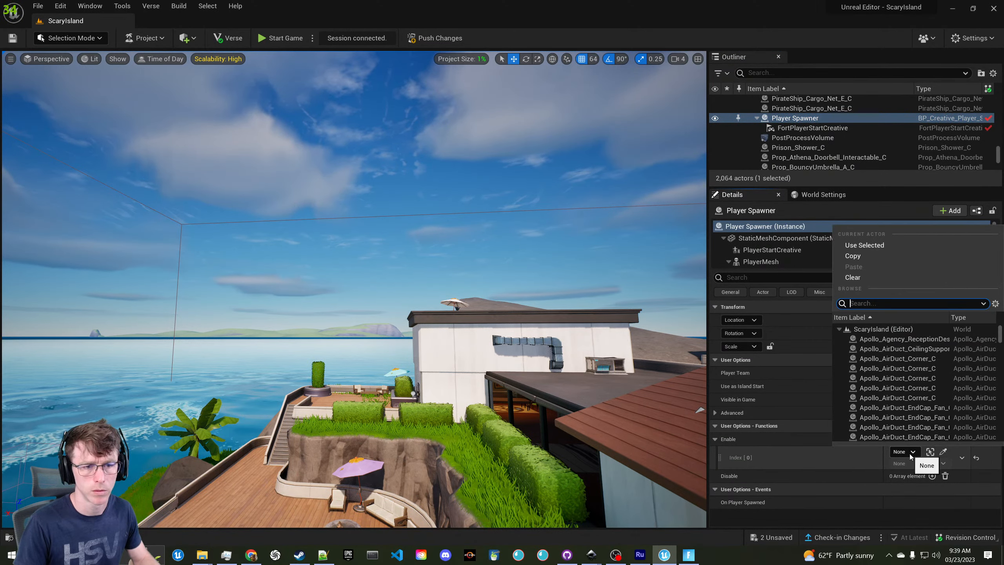
{"action": "left_click", "coordinate": [910, 456]}
{"action": "left_click", "coordinate": [945, 440]}
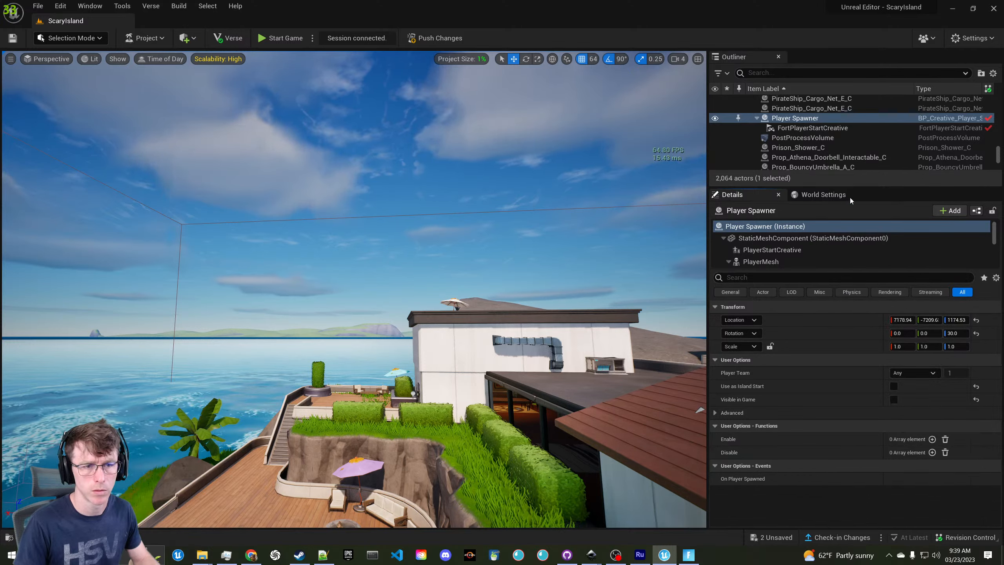
Enlarge the actor list and select the VK Waterbody Ocean Parent C0 actor to check its details
{"action": "scroll", "coordinate": [842, 151], "scroll_direction": "down", "scroll_amount": 15}
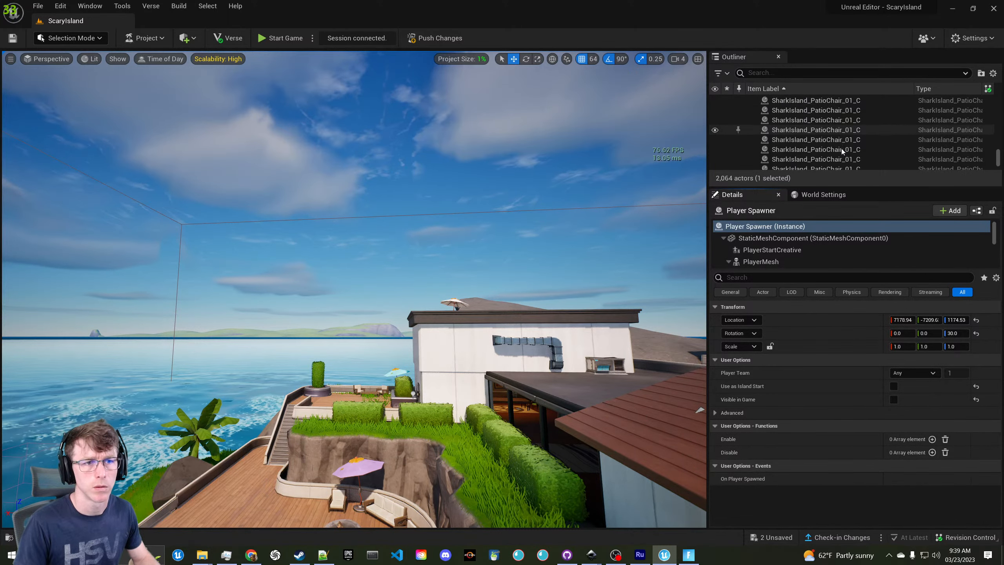
{"action": "scroll", "coordinate": [842, 152], "scroll_direction": "down", "scroll_amount": 5}
{"action": "left_click_drag", "start_coordinate": [809, 194], "coordinate": [810, 336]}
{"action": "scroll", "coordinate": [860, 295], "scroll_direction": "down", "scroll_amount": 10}
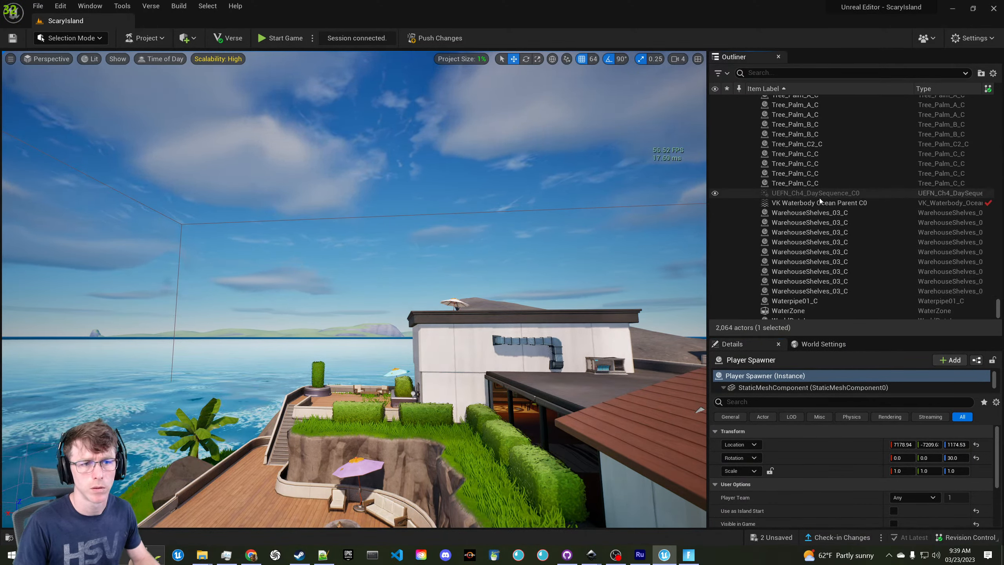
{"action": "left_click", "coordinate": [812, 202]}
{"action": "scroll", "coordinate": [838, 300], "scroll_direction": "down", "scroll_amount": 2}
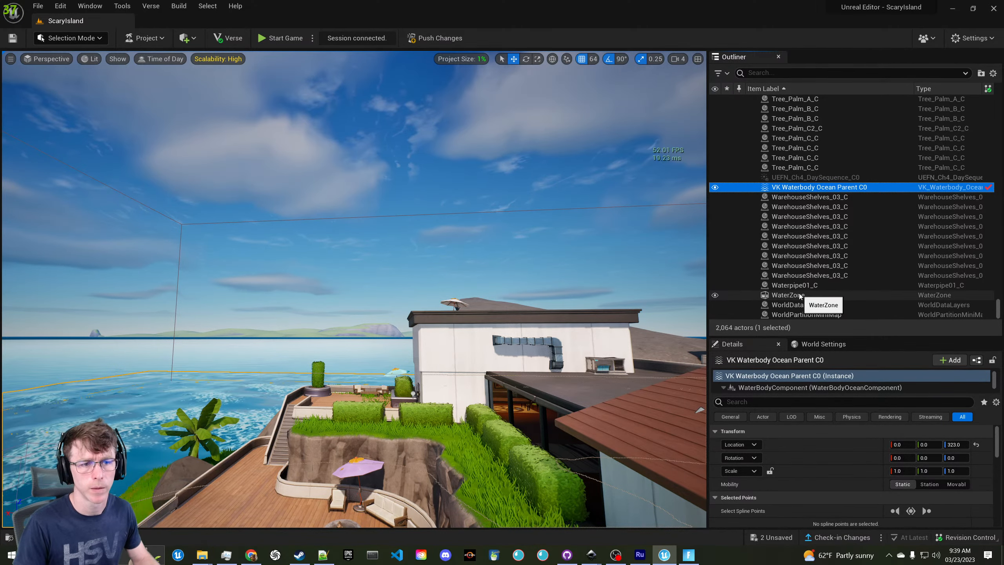
Look through the level's full actor list and select the PBWA_W1_Floor actor just above the Player Spawner
{"action": "scroll", "coordinate": [799, 294], "scroll_direction": "up", "scroll_amount": 15}
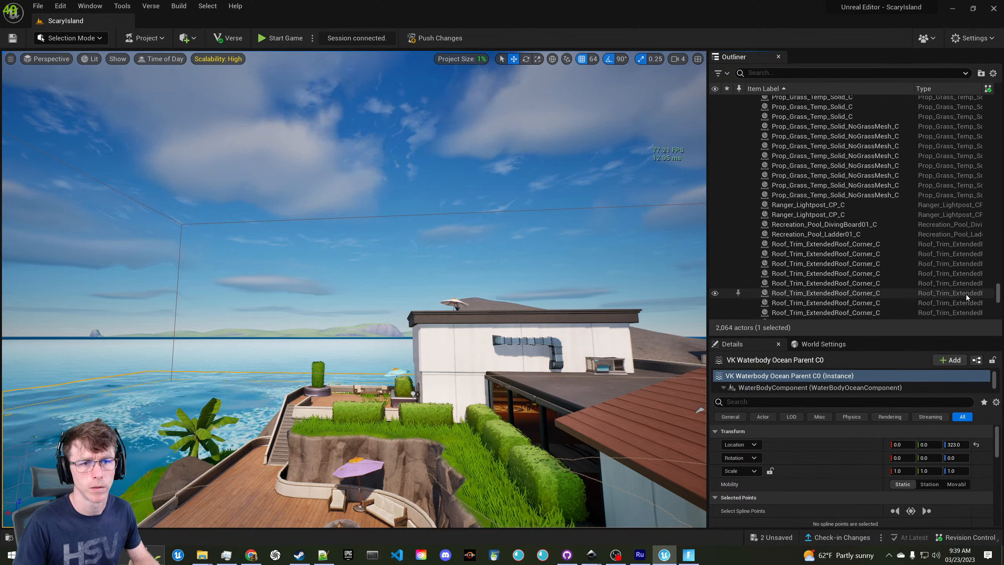
{"action": "scroll", "coordinate": [966, 297], "scroll_direction": "up", "scroll_amount": 15}
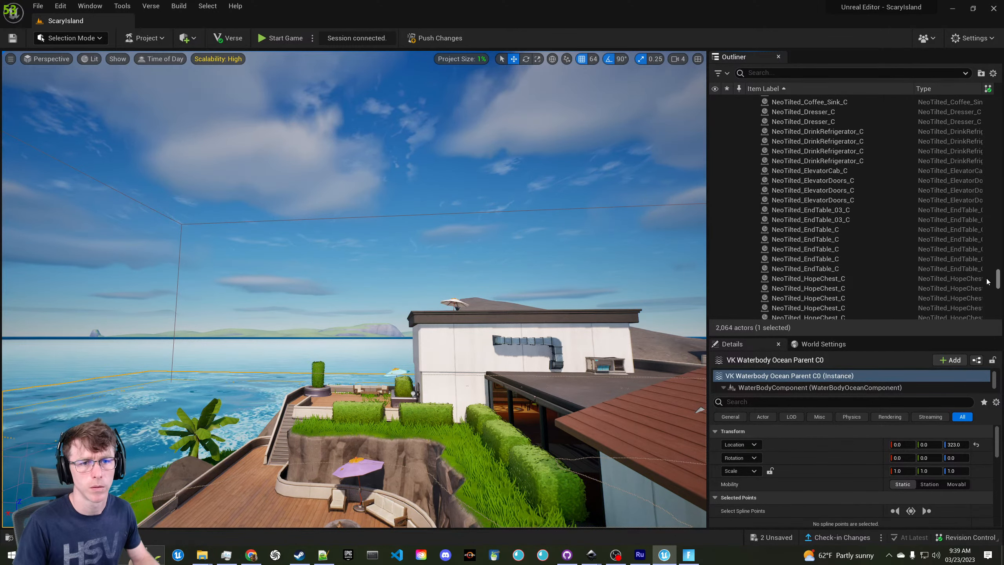
{"action": "scroll", "coordinate": [987, 281], "scroll_direction": "up", "scroll_amount": 15}
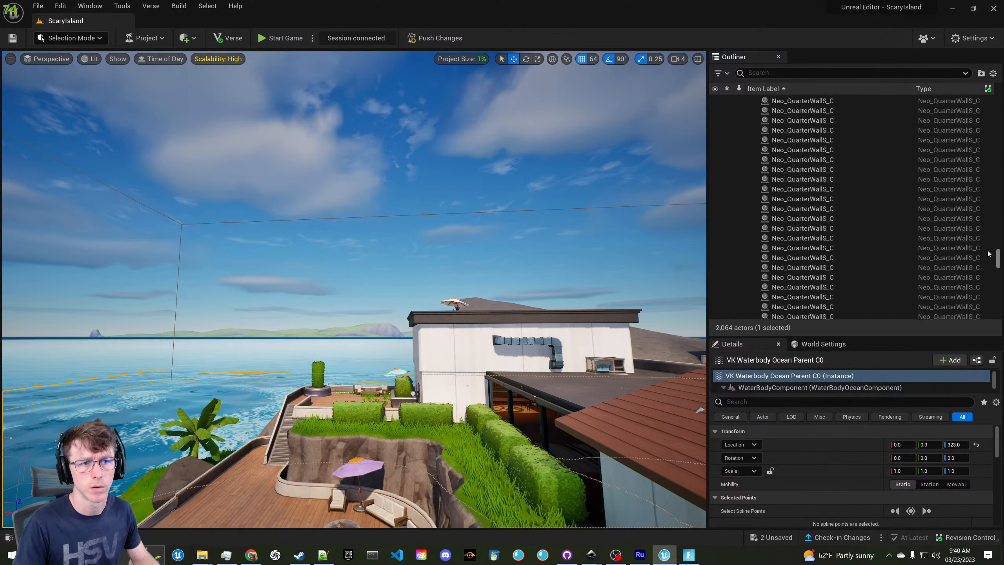
{"action": "scroll", "coordinate": [987, 253], "scroll_direction": "up", "scroll_amount": 20}
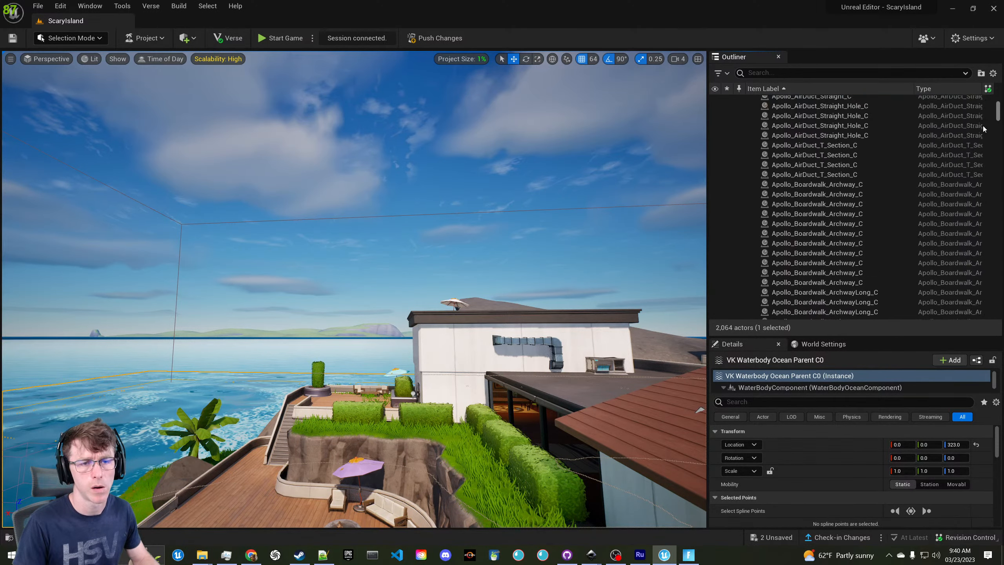
{"action": "left_click_drag", "start_coordinate": [998, 115], "coordinate": [1000, 292]}
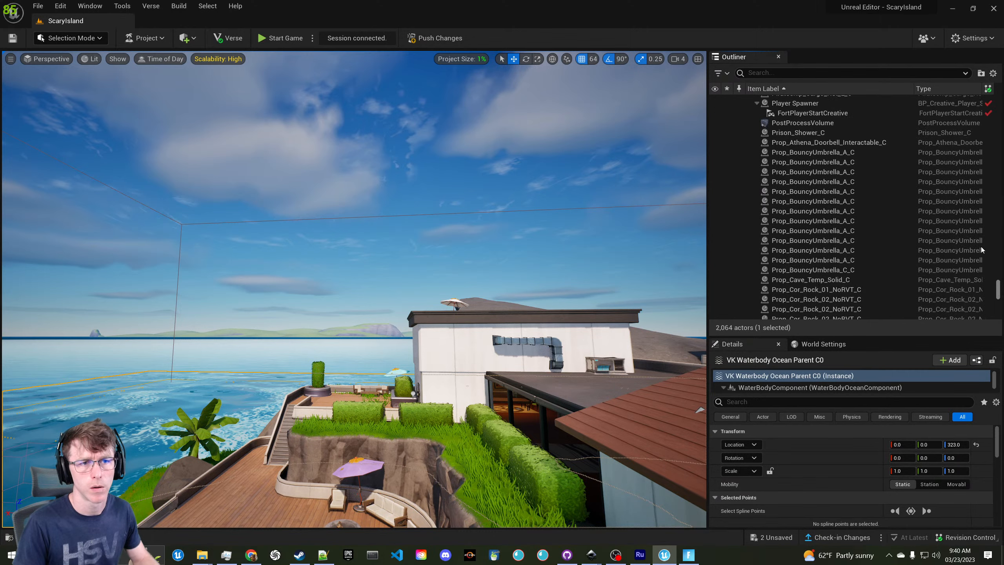
{"action": "left_click", "coordinate": [848, 116]}
{"action": "scroll", "coordinate": [819, 127], "scroll_direction": "up", "scroll_amount": 1}
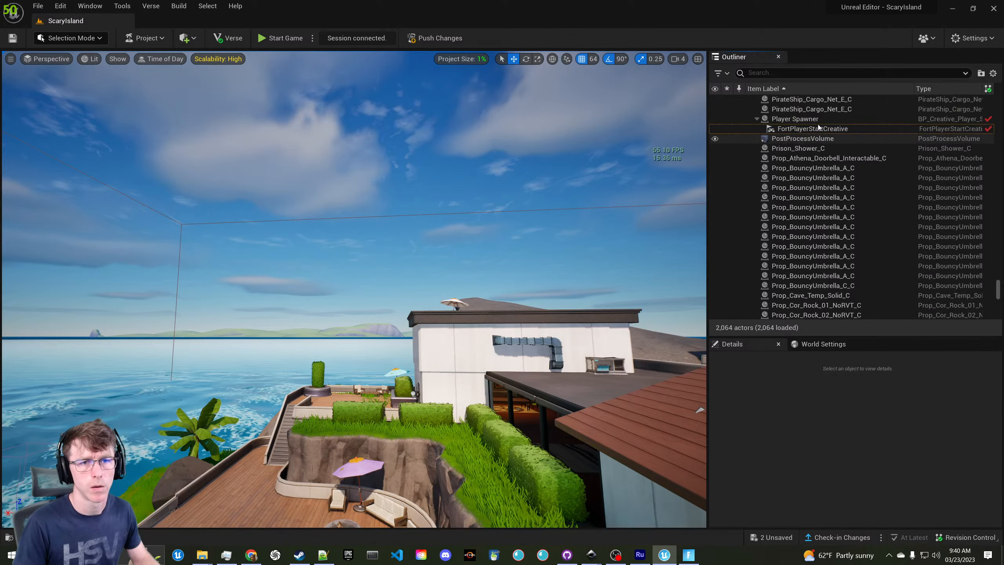
{"action": "scroll", "coordinate": [819, 126], "scroll_direction": "up", "scroll_amount": 3}
{"action": "left_click", "coordinate": [818, 116]}
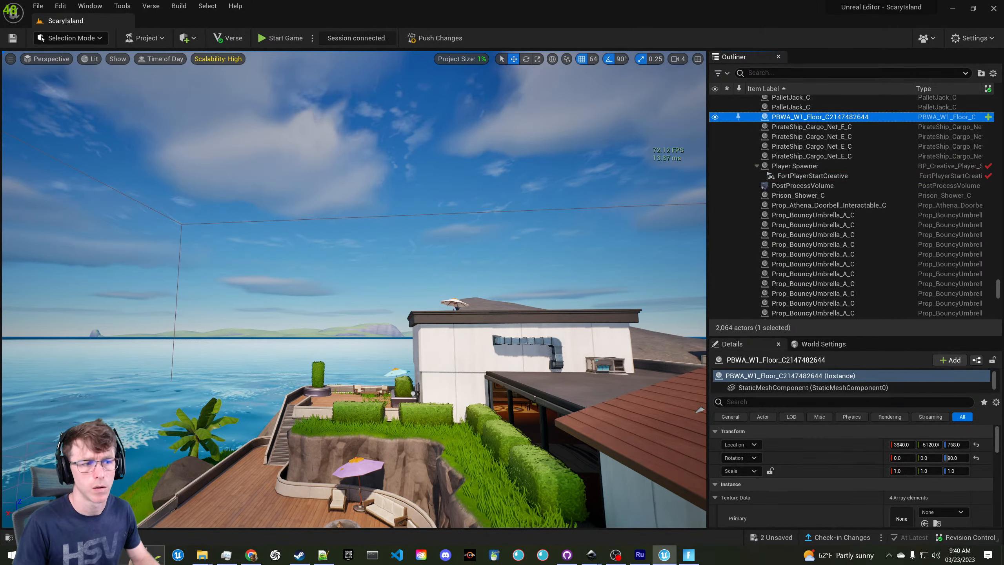
Focus the view on the selected floor actor and look around the surrounding grass and cliff
{"action": "right_click", "coordinate": [507, 274]}
{"action": "type", "text": "f"}
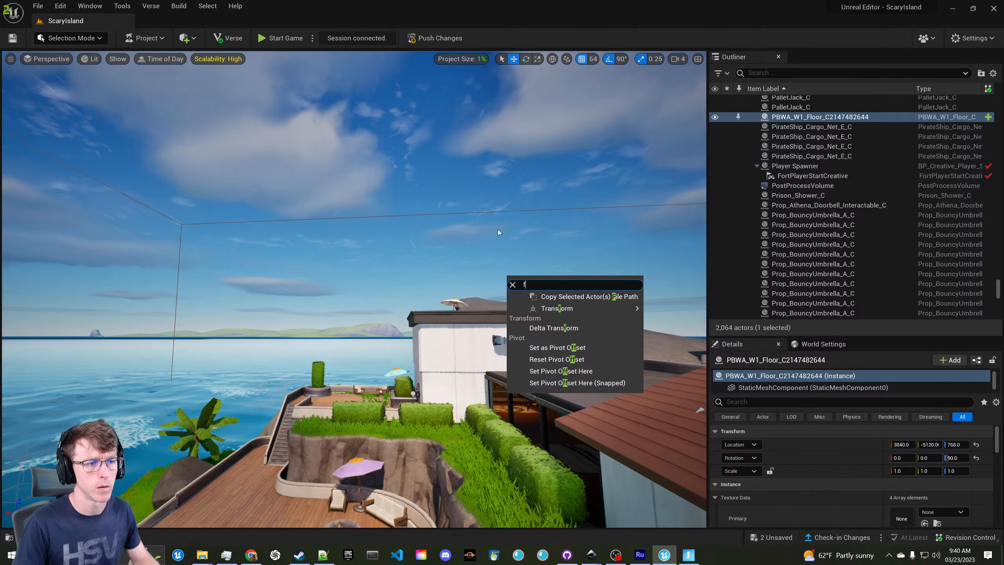
{"action": "right_click_drag", "start_coordinate": [500, 230], "coordinate": [498, 240]}
{"action": "key", "text": "f"}
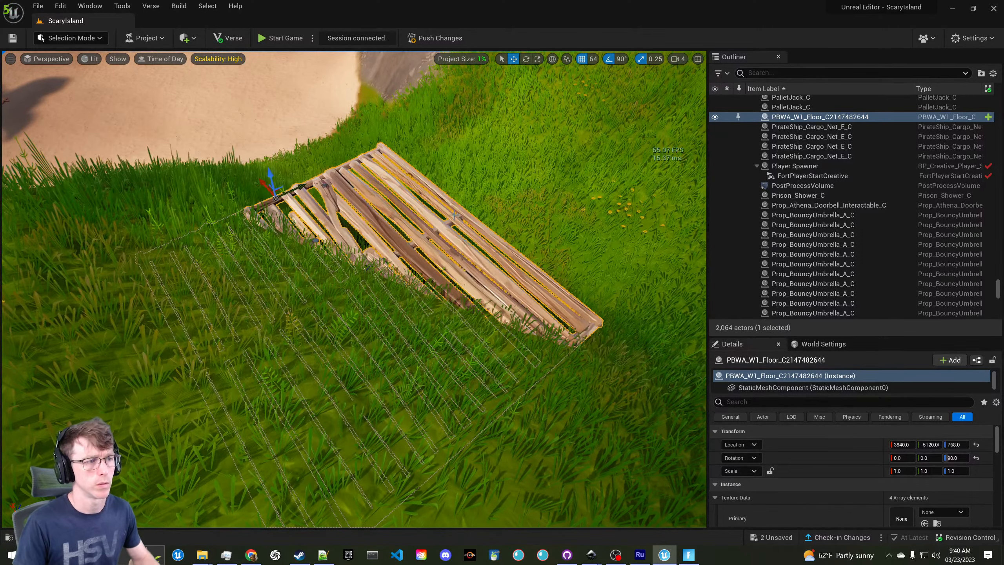
{"action": "right_click_drag", "start_coordinate": [507, 203], "coordinate": [502, 178]}
{"action": "right_click_drag", "start_coordinate": [594, 145], "coordinate": [691, 91]}
{"action": "right_click_drag", "start_coordinate": [360, 83], "coordinate": [411, 75]}
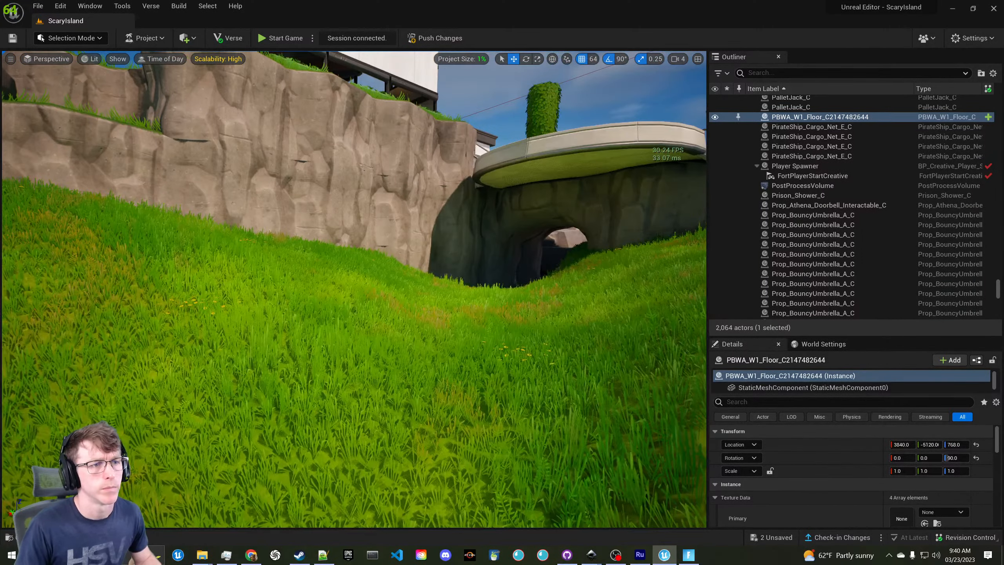
{"action": "left_click", "coordinate": [151, 42]}
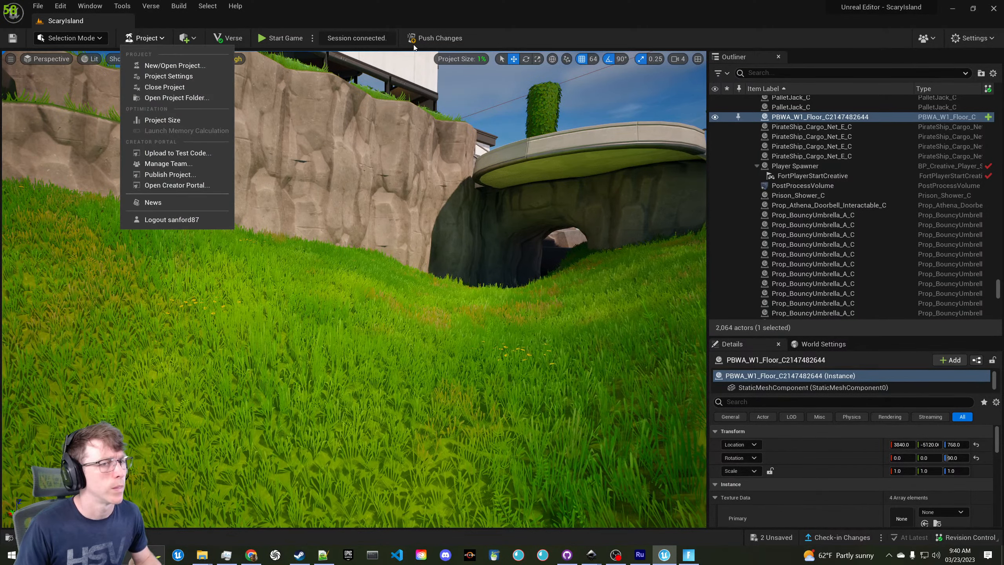
{"action": "left_click", "coordinate": [972, 8]}
{"action": "left_click", "coordinate": [630, 91]}
Expand the Nanite and Playset settings in the level's World Settings and review the available options
{"action": "left_click", "coordinate": [823, 343]}
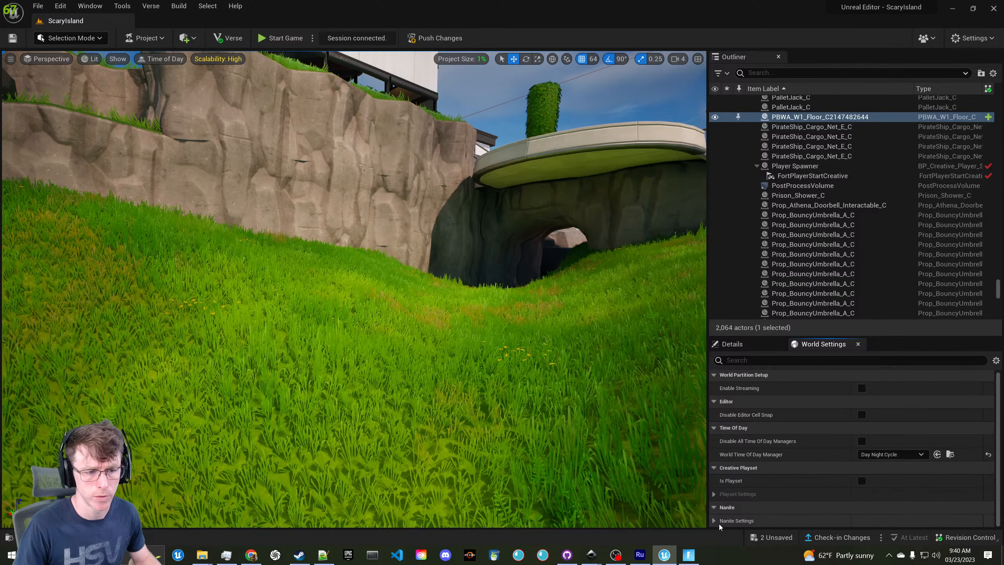
{"action": "scroll", "coordinate": [718, 521], "scroll_direction": "down", "scroll_amount": 1}
{"action": "left_click", "coordinate": [714, 507]}
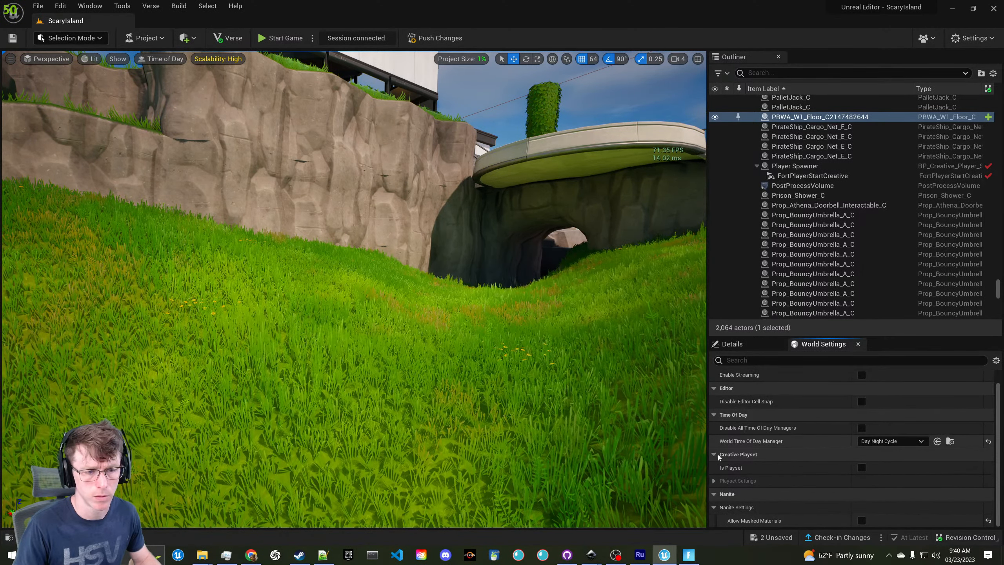
{"action": "left_click", "coordinate": [714, 481]}
{"action": "scroll", "coordinate": [718, 471], "scroll_direction": "down", "scroll_amount": 8}
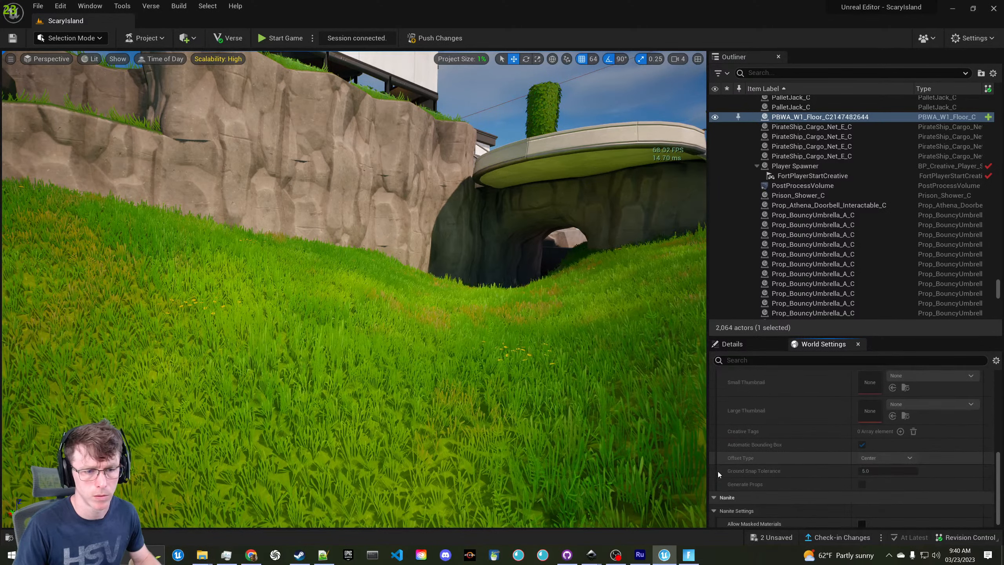
{"action": "scroll", "coordinate": [743, 452], "scroll_direction": "up", "scroll_amount": 8}
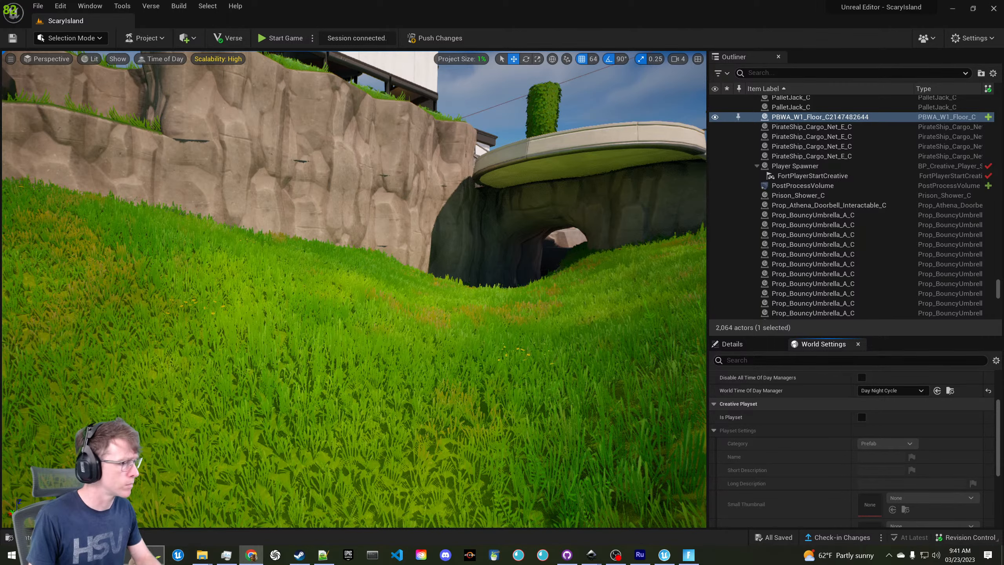
Open Fortnite's Devices folder in the content library and look through the available devices
{"action": "left_click", "coordinate": [16, 536]}
{"action": "double_click", "coordinate": [47, 433]}
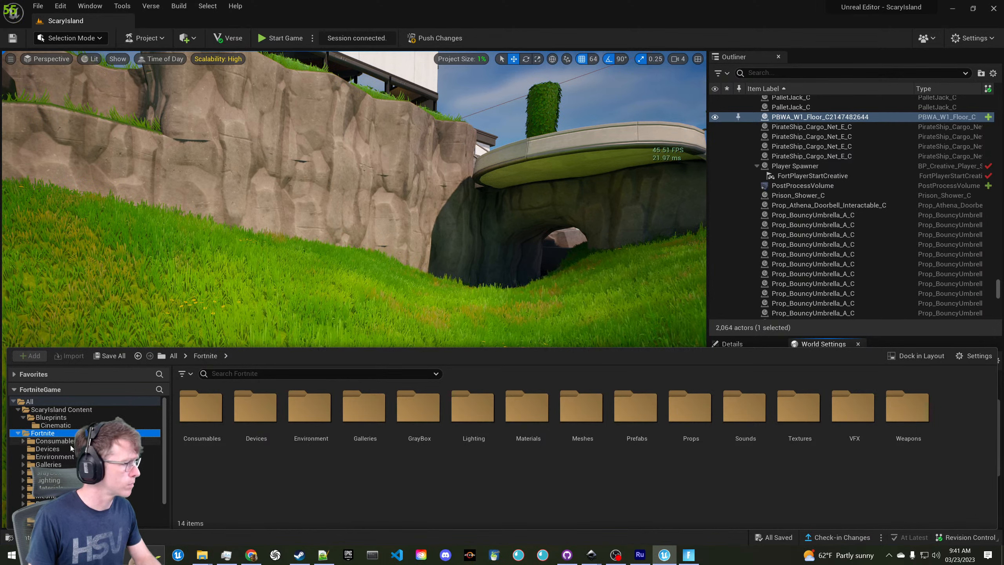
{"action": "left_click", "coordinate": [50, 448]}
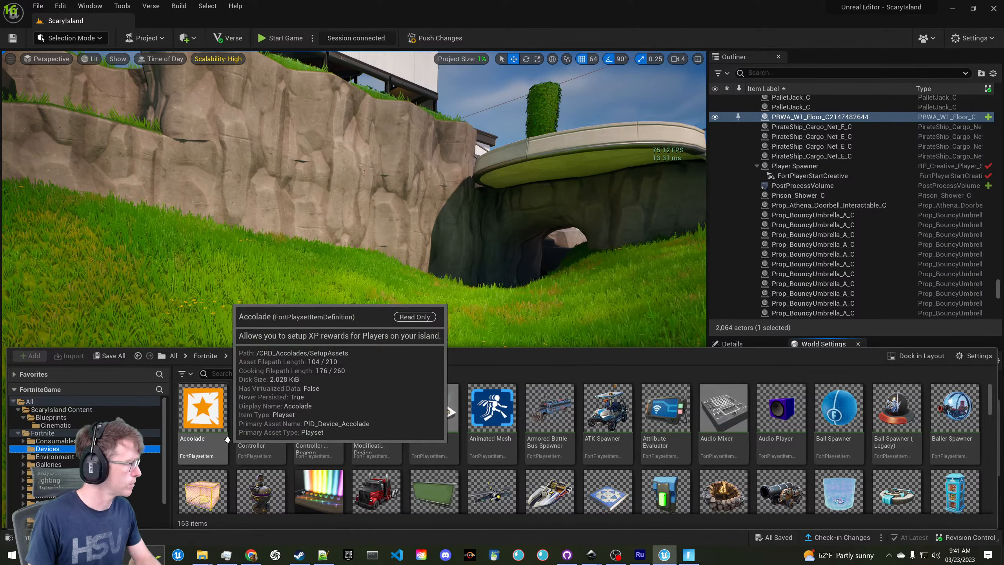
{"action": "scroll", "coordinate": [665, 409], "scroll_direction": "down", "scroll_amount": 1}
{"action": "scroll", "coordinate": [665, 409], "scroll_direction": "down", "scroll_amount": 10}
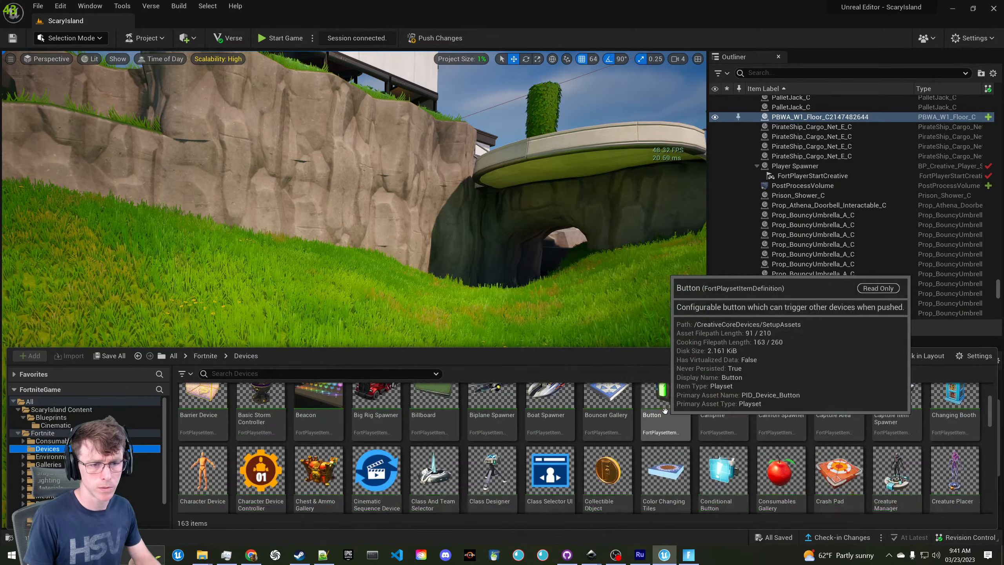
{"action": "scroll", "coordinate": [664, 411], "scroll_direction": "down", "scroll_amount": 2}
Search the devices for "day" and place a Day Sequence Device on the grass in the level
{"action": "left_click", "coordinate": [338, 374]}
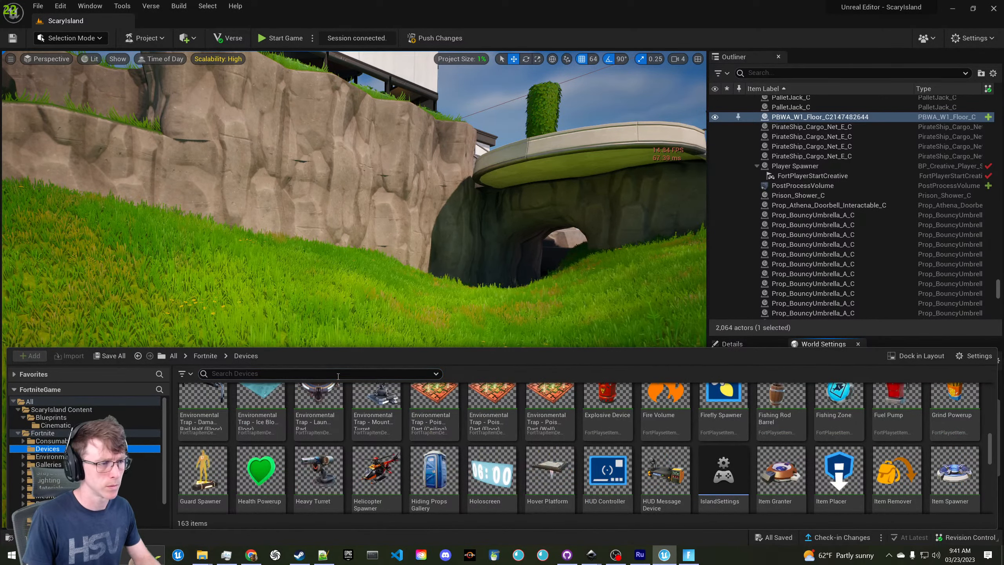
{"action": "type", "text": "day"}
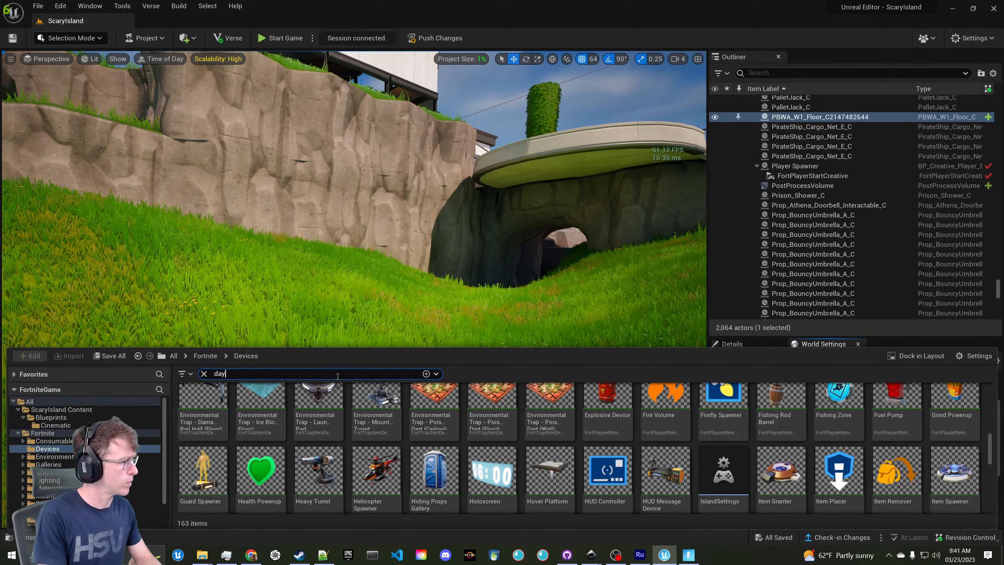
{"action": "double_click", "coordinate": [200, 411]}
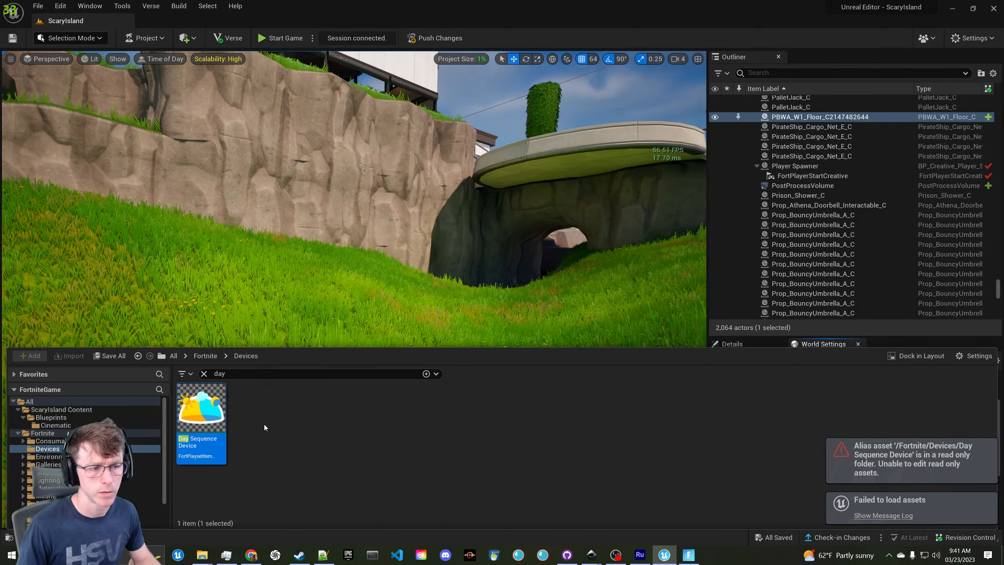
{"action": "left_click_drag", "start_coordinate": [209, 339], "coordinate": [356, 257]}
Review the Day Sequence Device's properties, search them for "time" and clear the search
{"action": "scroll", "coordinate": [836, 478], "scroll_direction": "down", "scroll_amount": 10}
{"action": "scroll", "coordinate": [836, 478], "scroll_direction": "down", "scroll_amount": 8}
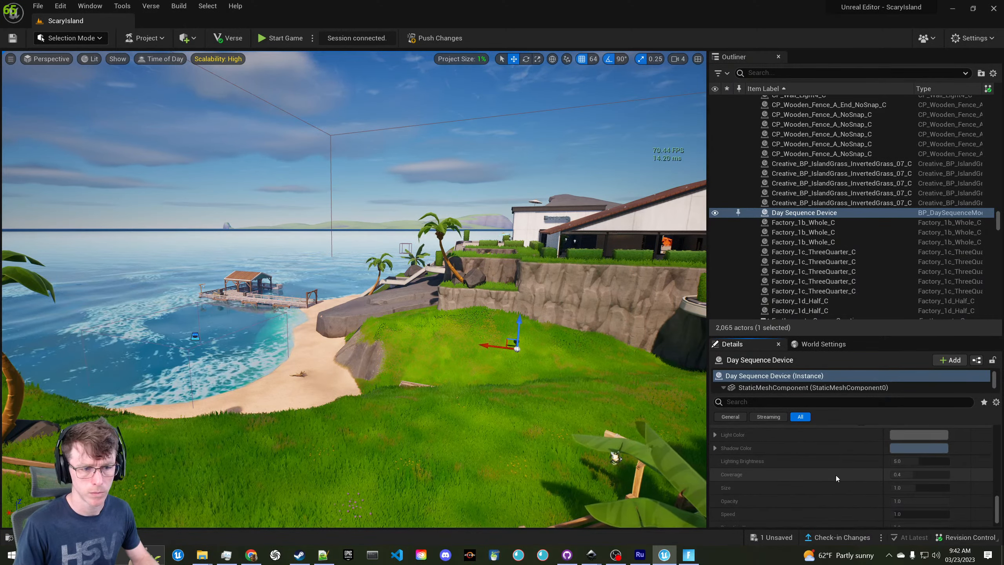
{"action": "scroll", "coordinate": [836, 476], "scroll_direction": "down", "scroll_amount": 1}
{"action": "left_click", "coordinate": [787, 402]}
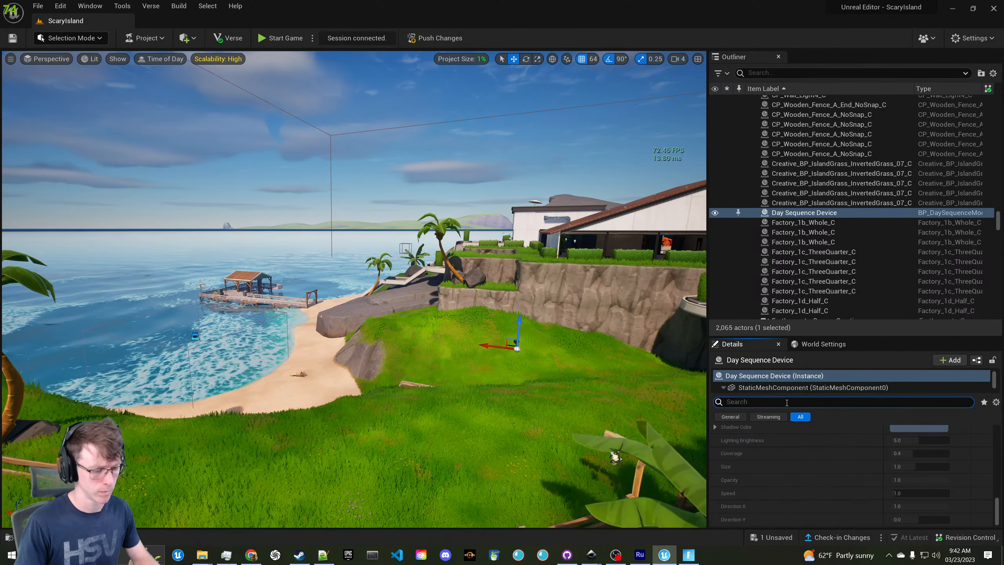
{"action": "type", "text": "time"}
{"action": "left_click", "coordinate": [718, 402]}
Change the Day Sequence Device's time-of-day option to give the level night lighting, and view the villa from the grass
{"action": "scroll", "coordinate": [822, 475], "scroll_direction": "down", "scroll_amount": 2}
{"action": "left_click", "coordinate": [909, 466]}
{"action": "left_click", "coordinate": [905, 485]}
{"action": "right_click_drag", "start_coordinate": [578, 305], "coordinate": [649, 313]}
{"action": "key", "text": "w"}
Enable the Trigger Volume override on the Day Sequence Device
{"action": "scroll", "coordinate": [865, 462], "scroll_direction": "down", "scroll_amount": 2}
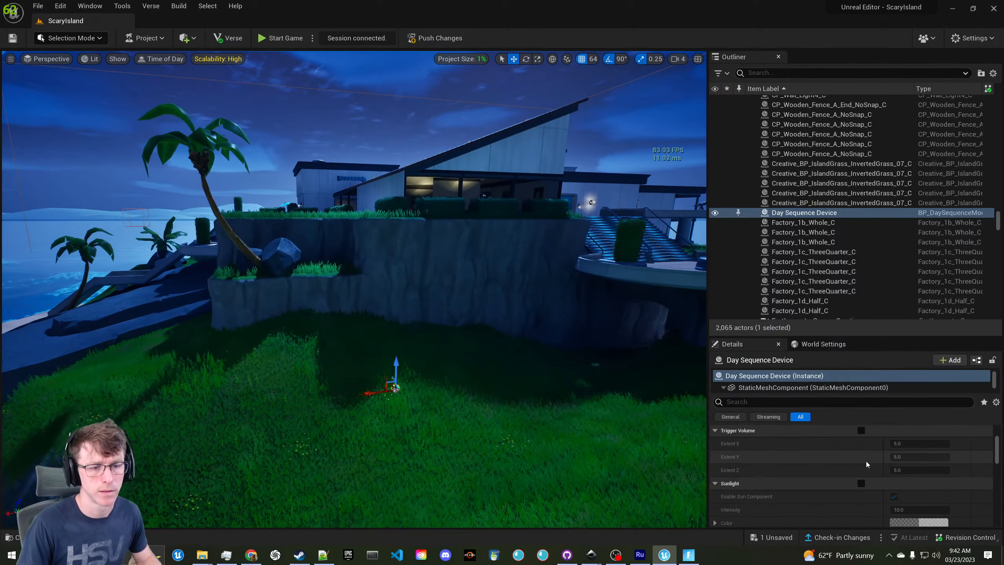
{"action": "scroll", "coordinate": [852, 453], "scroll_direction": "down", "scroll_amount": 2}
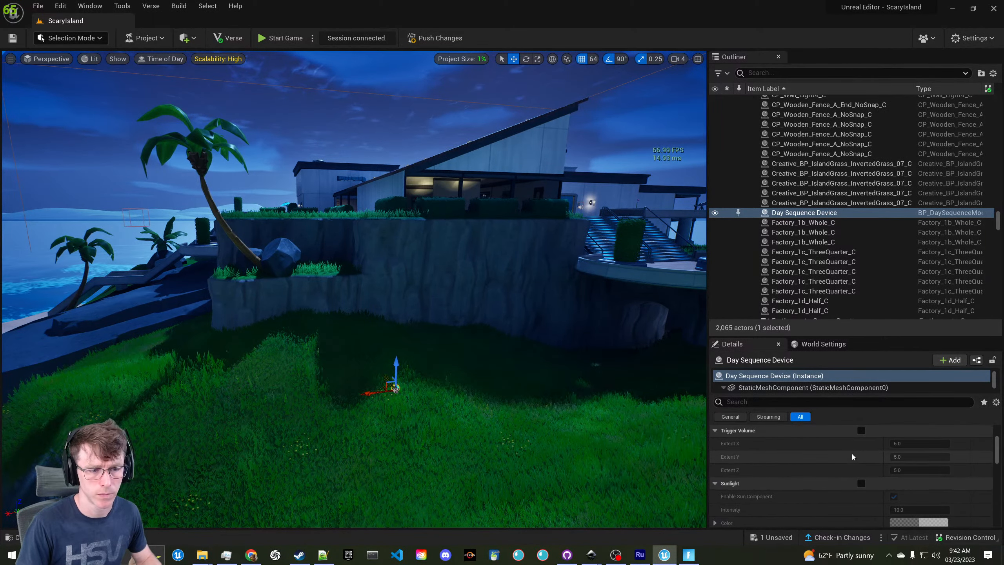
{"action": "scroll", "coordinate": [851, 454], "scroll_direction": "up", "scroll_amount": 1}
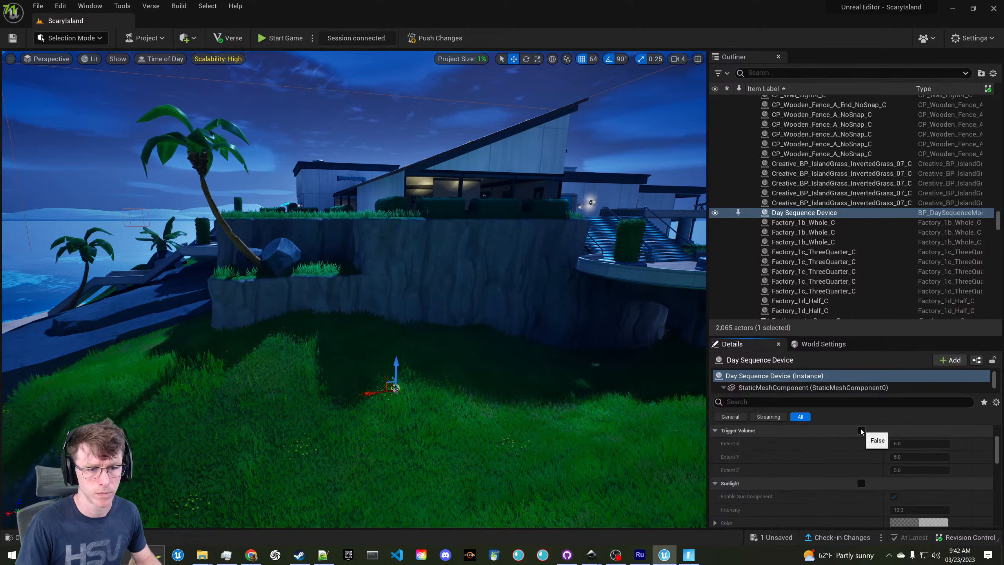
{"action": "left_click", "coordinate": [861, 431]}
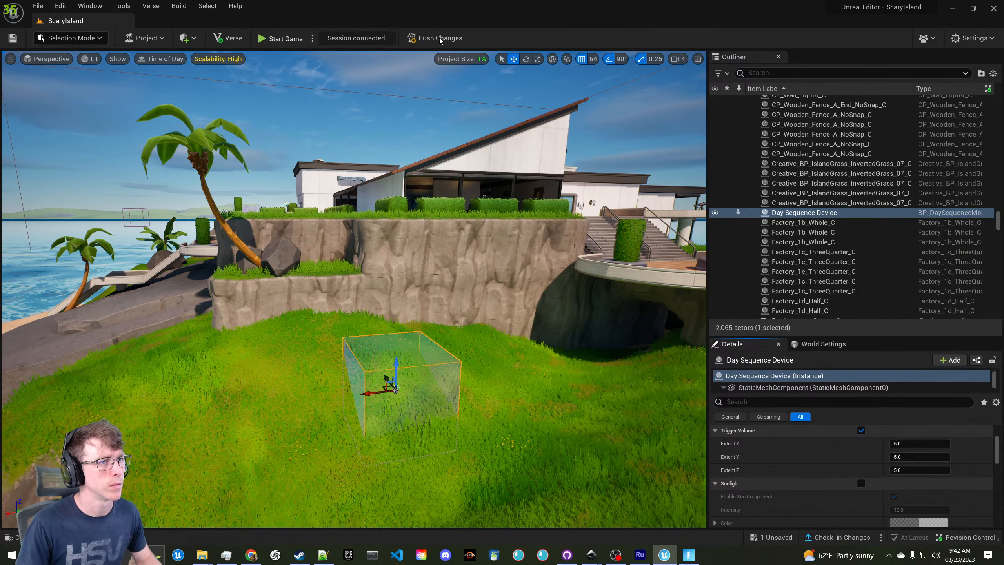
Push the changes to the live session, saving the Day Sequence Device, and return to the Fortnite game client
{"action": "left_click", "coordinate": [690, 556]}
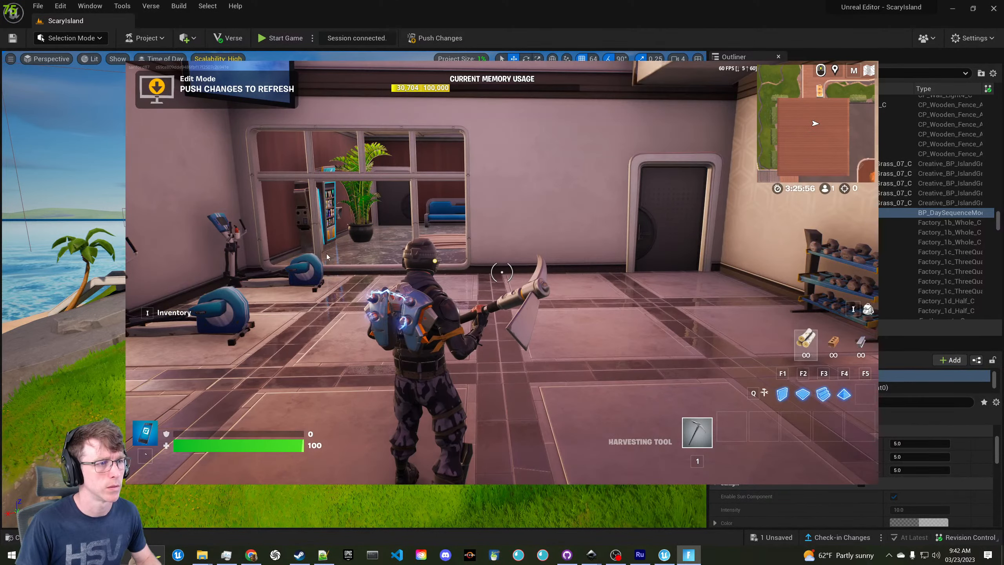
{"action": "key", "text": "Escape"}
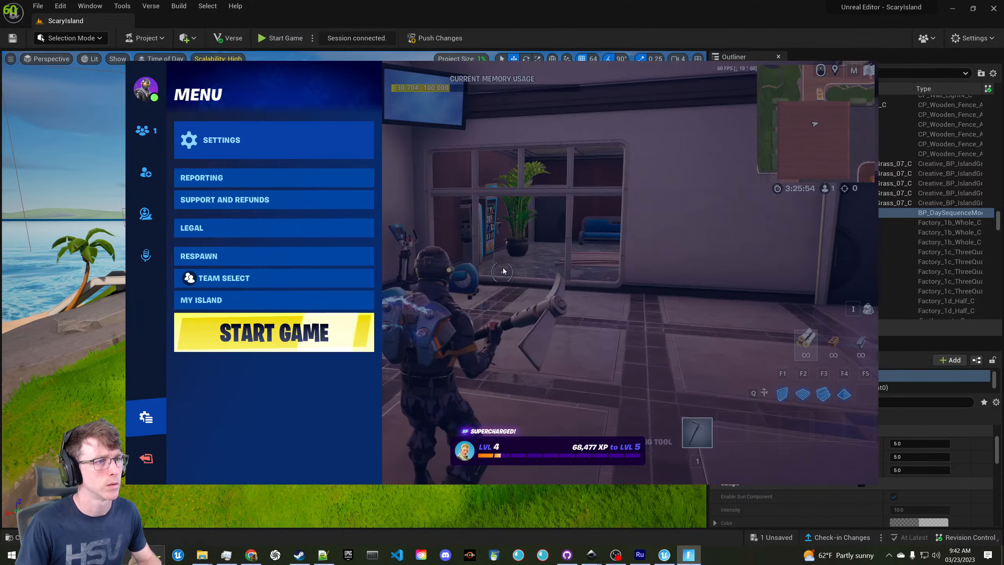
{"action": "left_click", "coordinate": [435, 38]}
{"action": "left_click", "coordinate": [434, 38]}
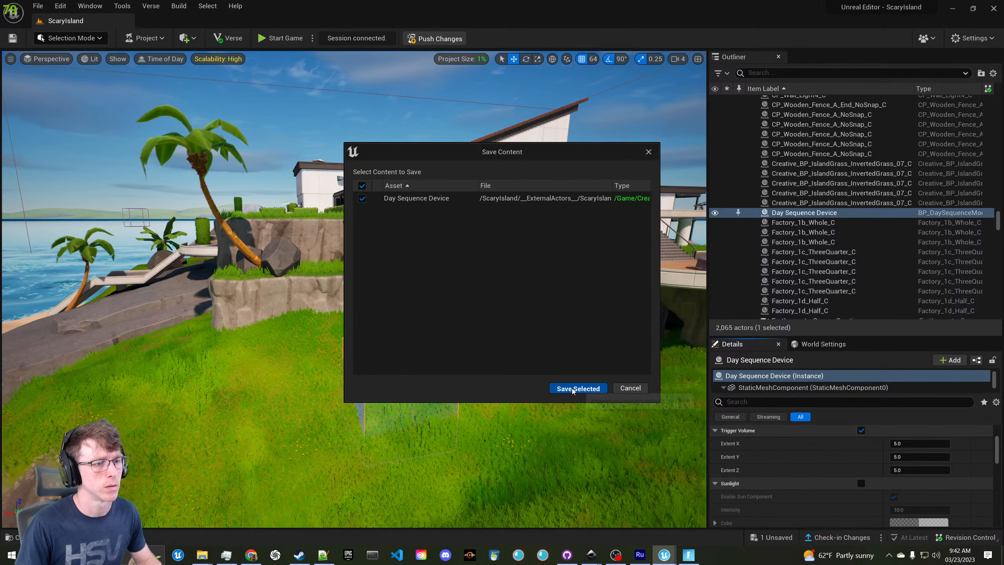
{"action": "left_click", "coordinate": [577, 388]}
{"action": "left_click", "coordinate": [690, 557]}
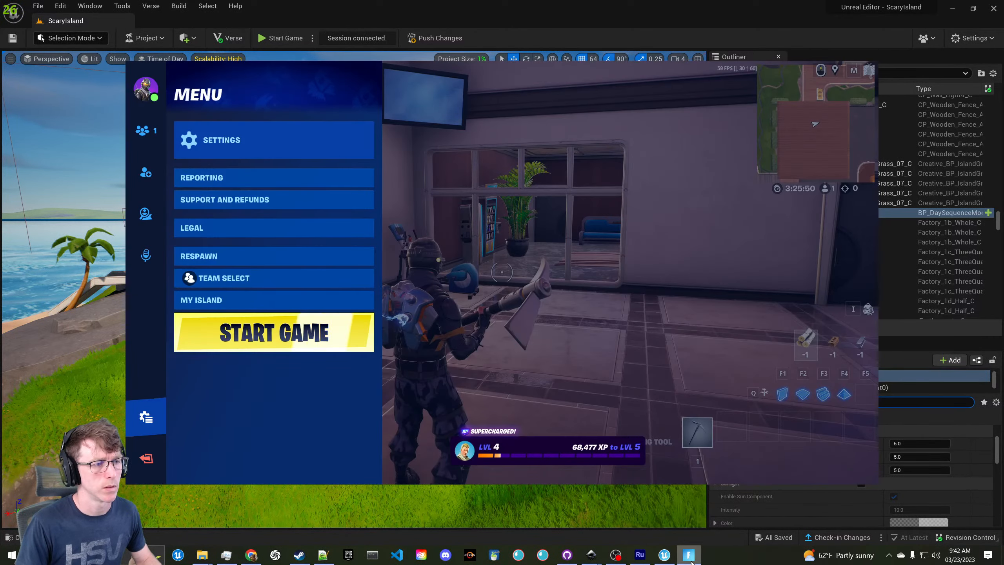
{"action": "key", "text": "Escape"}
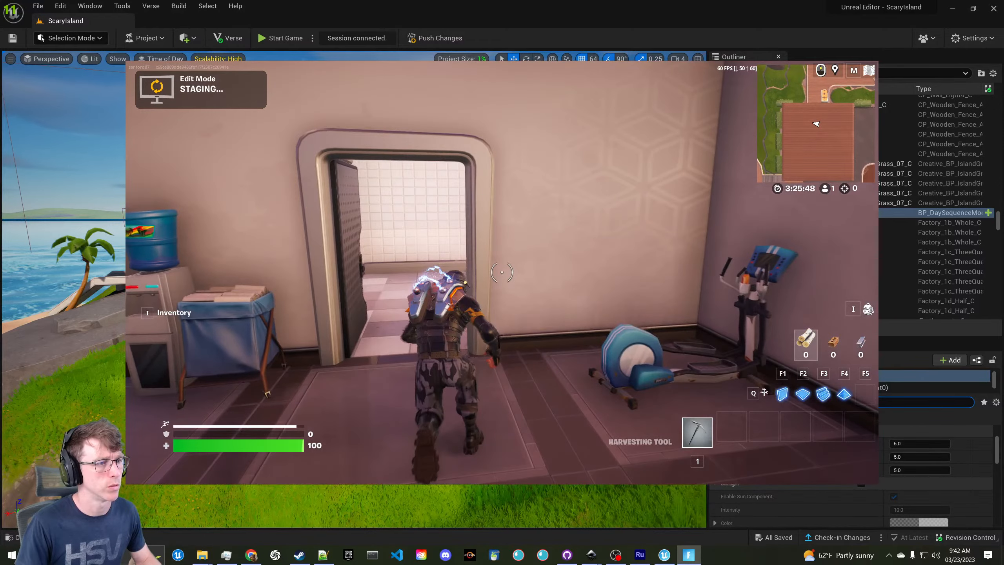
Explore the villa's gym and white-tiled locker room in the game client while the session updates
{"action": "key", "text": "w"}
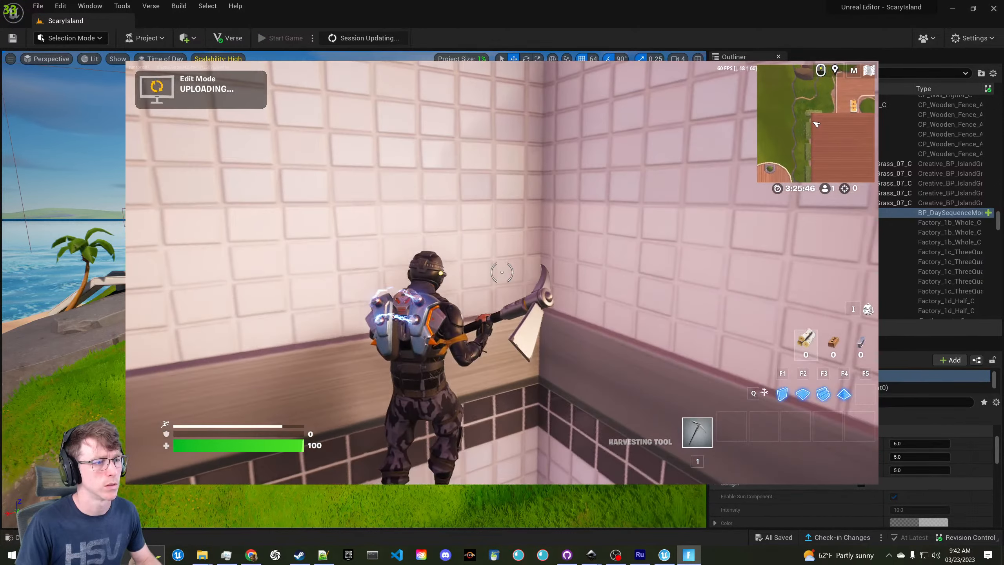
{"action": "key", "text": "w"}
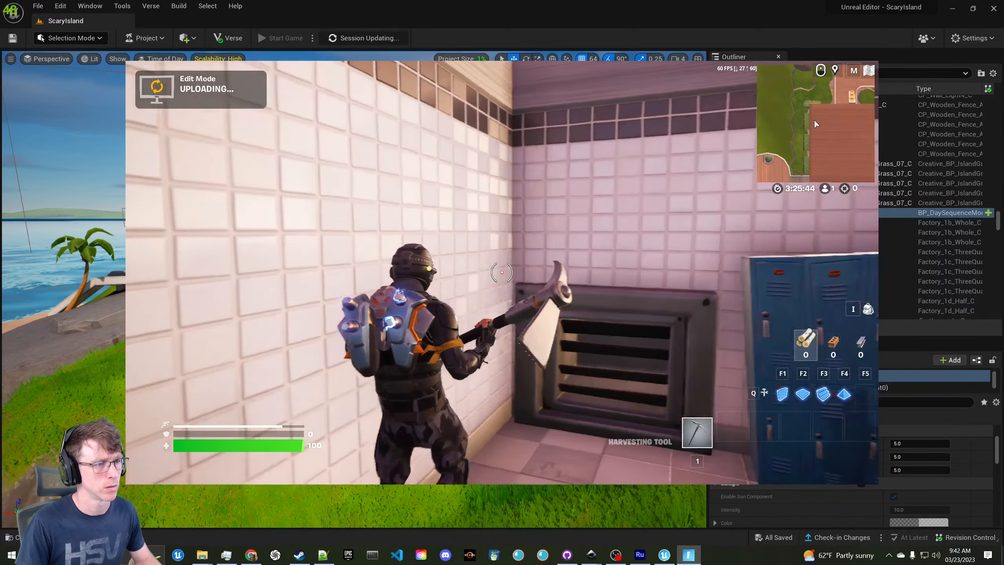
{"action": "key", "text": "w"}
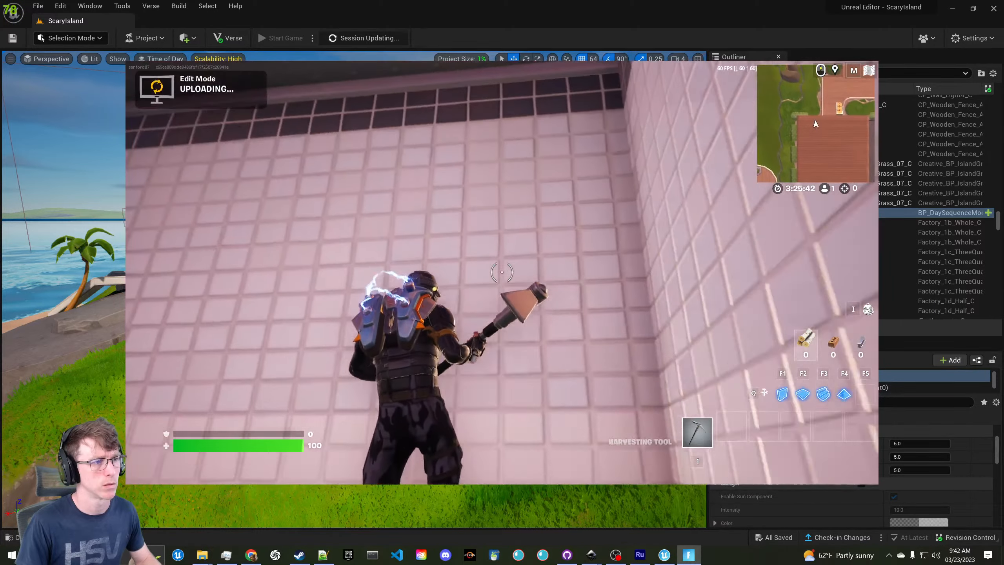
{"action": "key", "text": "w"}
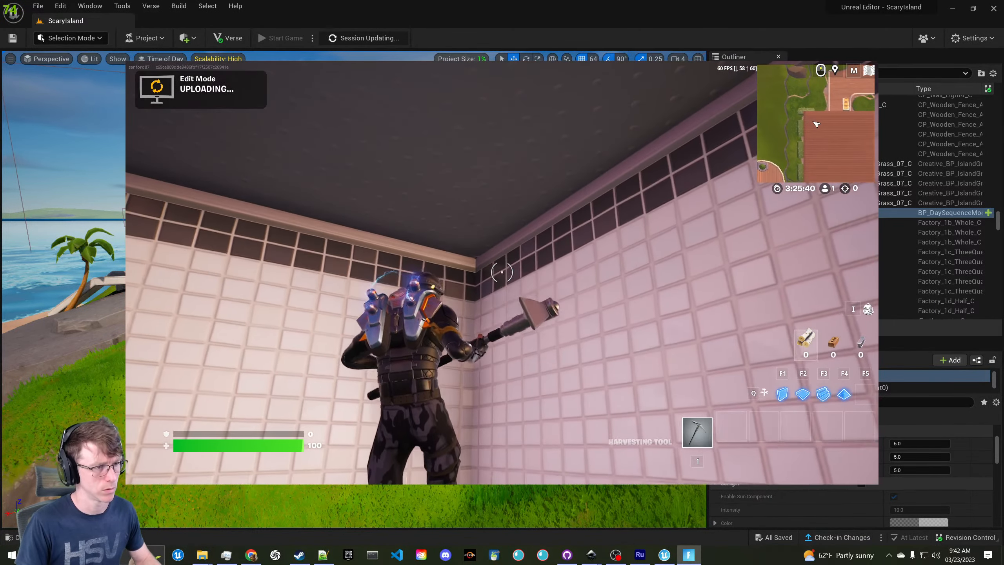
{"action": "key", "text": "w"}
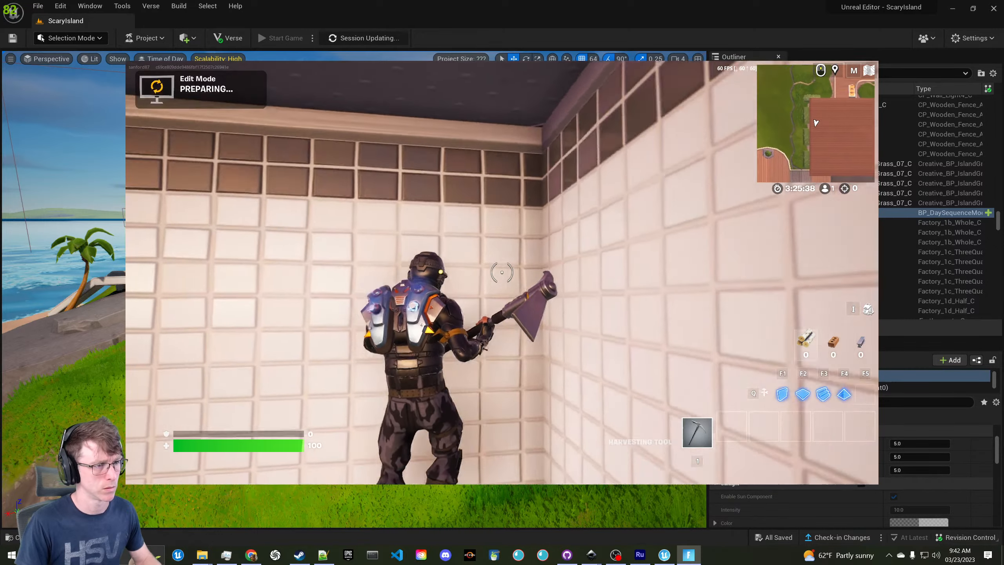
{"action": "key", "text": "w"}
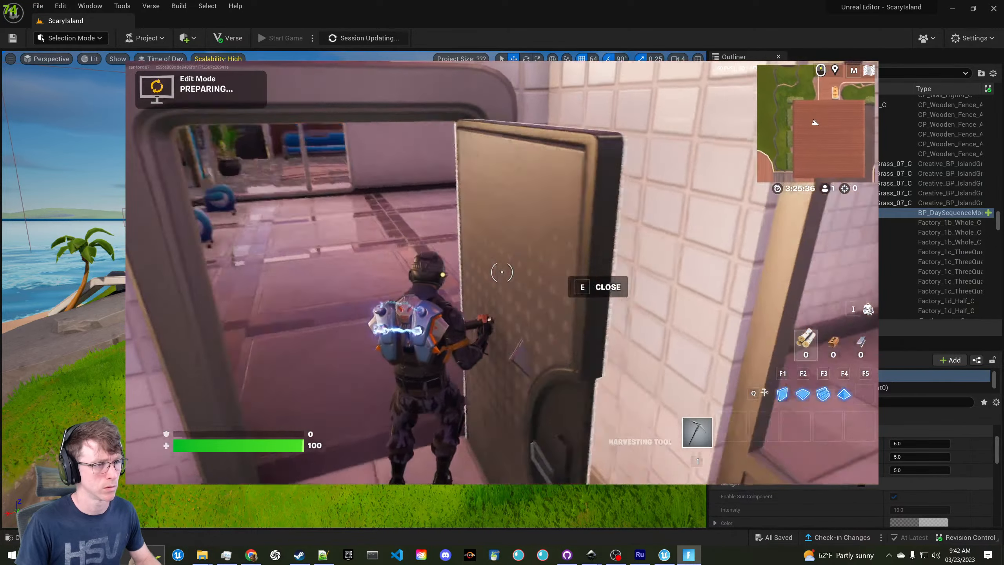
{"action": "key", "text": "w"}
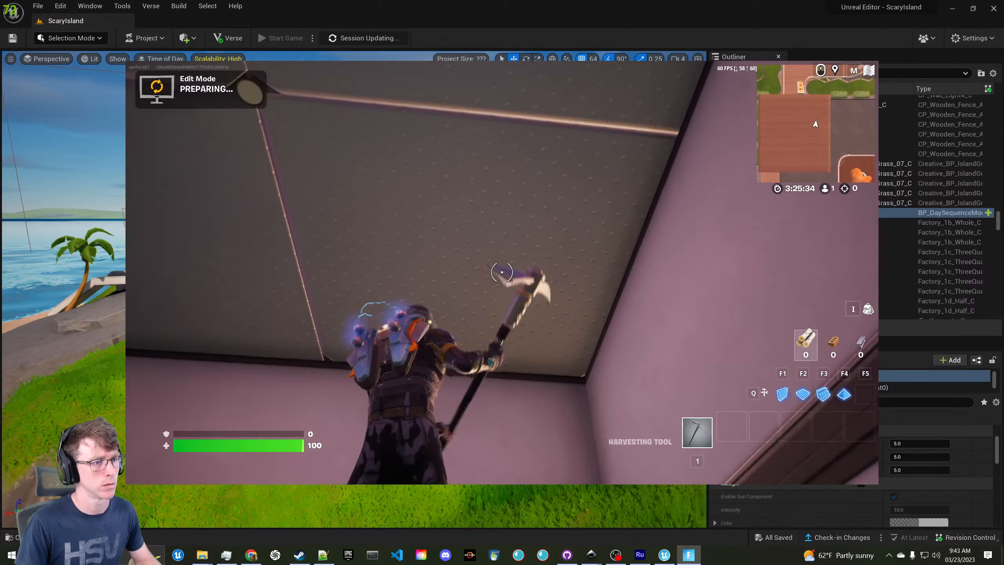
Walk through the lobby past the reception desk and out the cave mouth to inspect the lighting over the sea and beach
{"action": "key", "text": "w"}
{"action": "left_click", "coordinate": [502, 272]}
{"action": "key", "text": "w"}
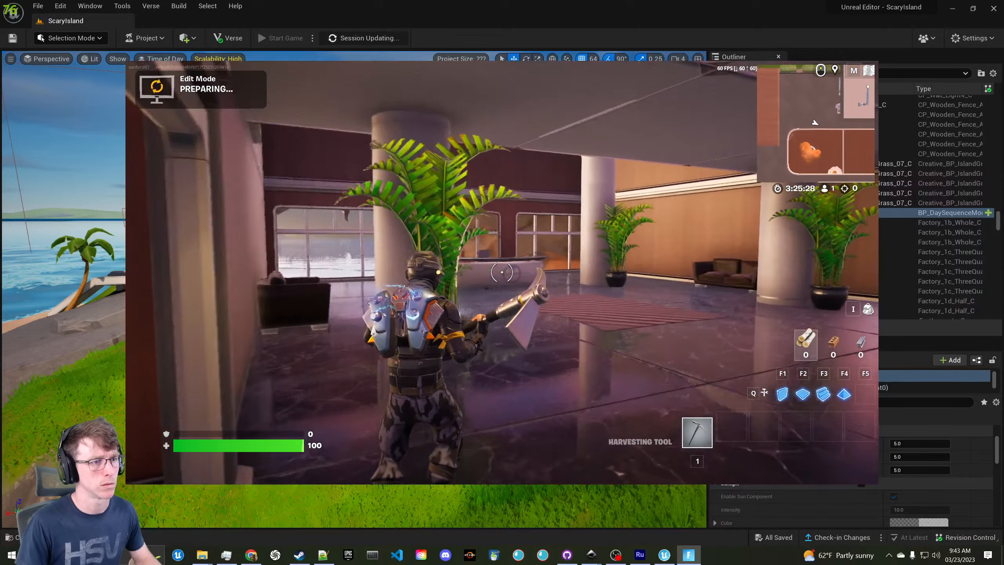
{"action": "key", "text": "w"}
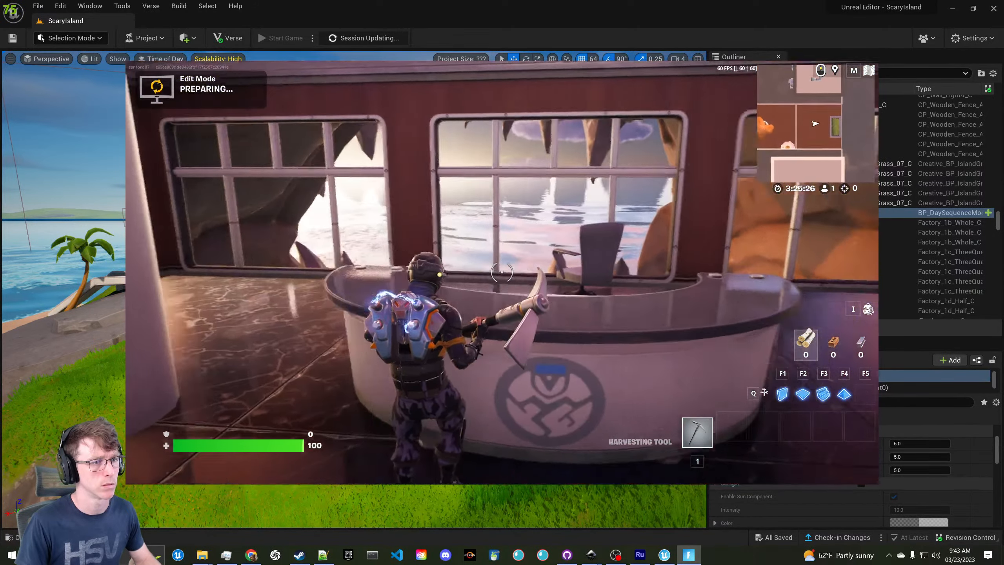
{"action": "key", "text": "w"}
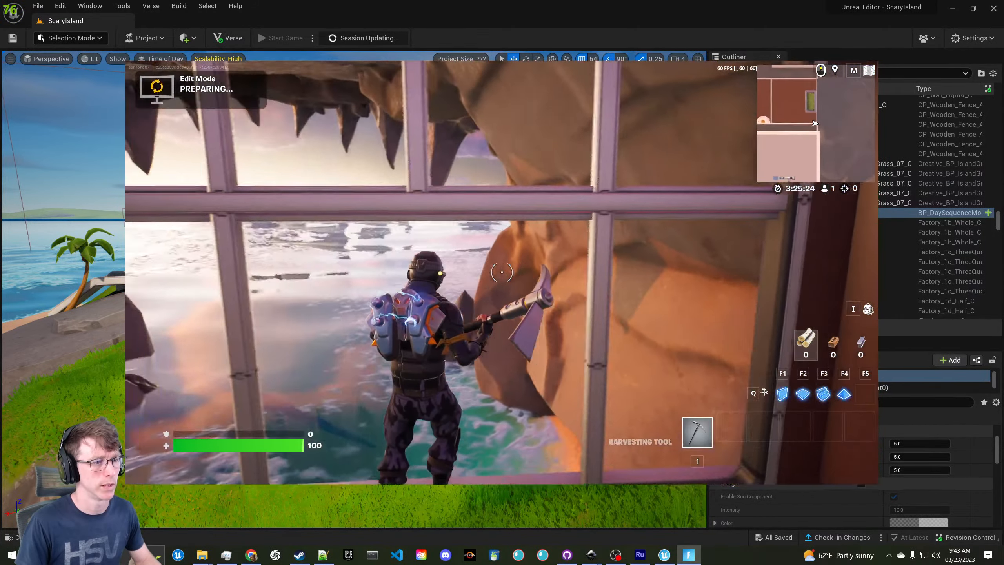
{"action": "key", "text": "w"}
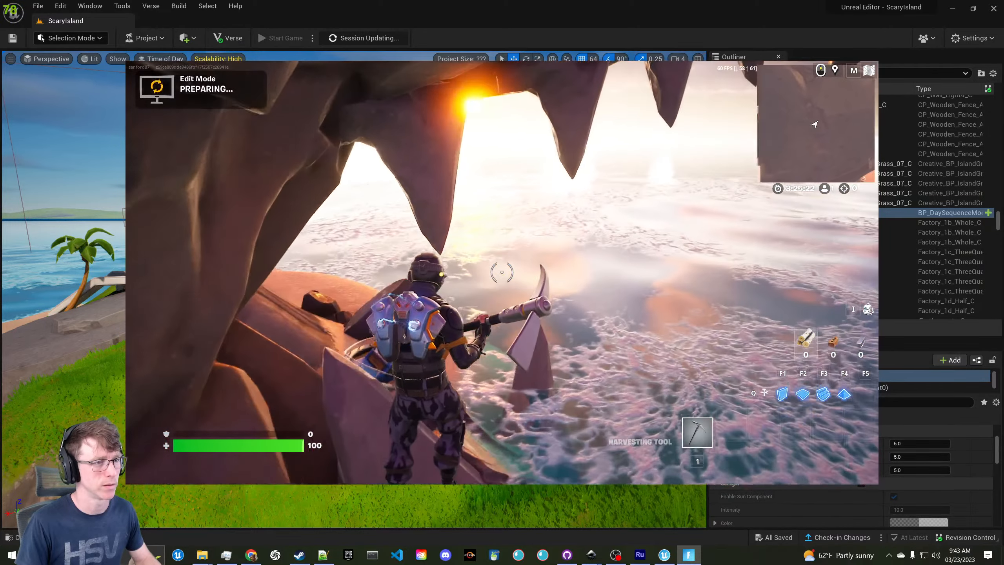
{"action": "key", "text": "w"}
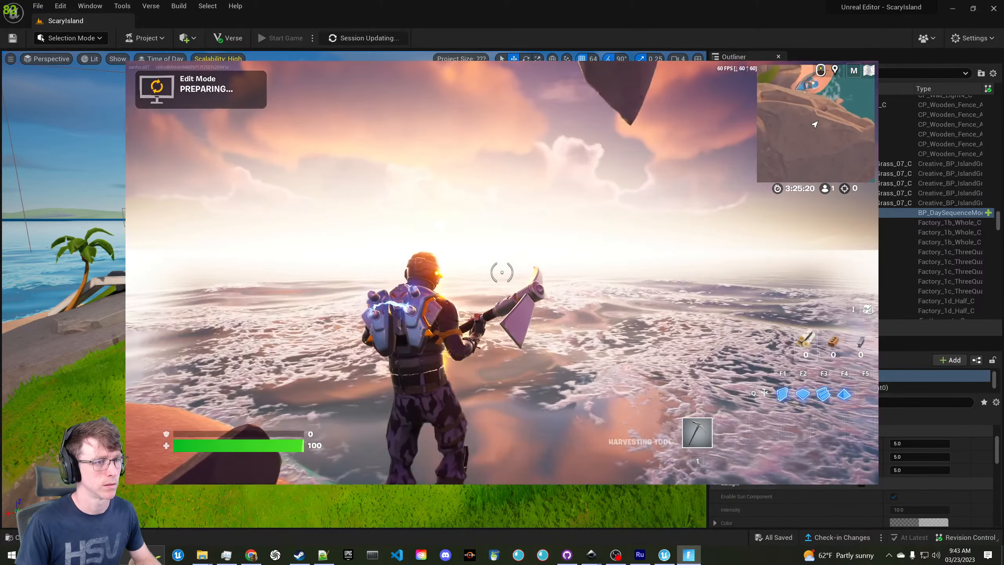
{"action": "key", "text": "w"}
{"action": "key", "text": "space"}
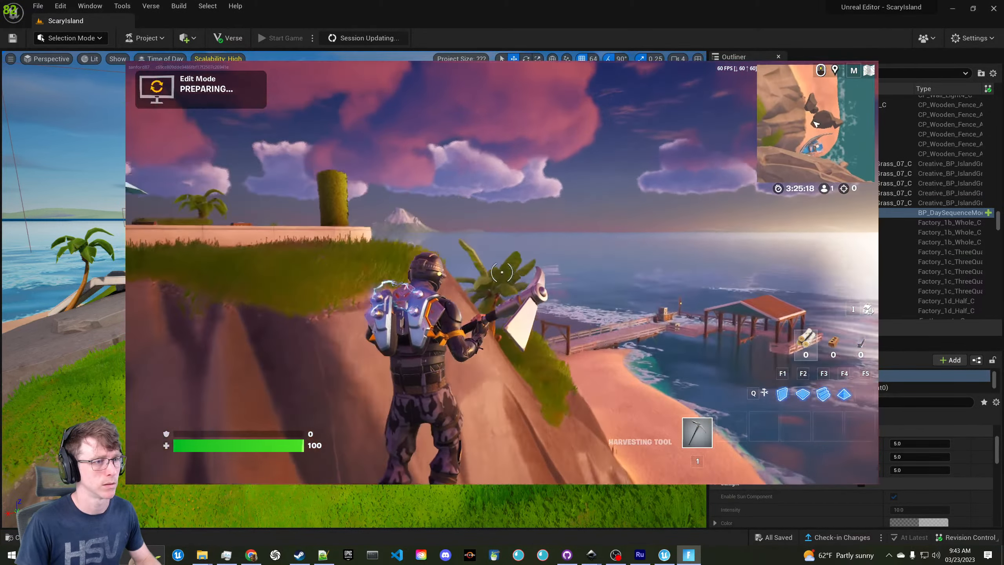
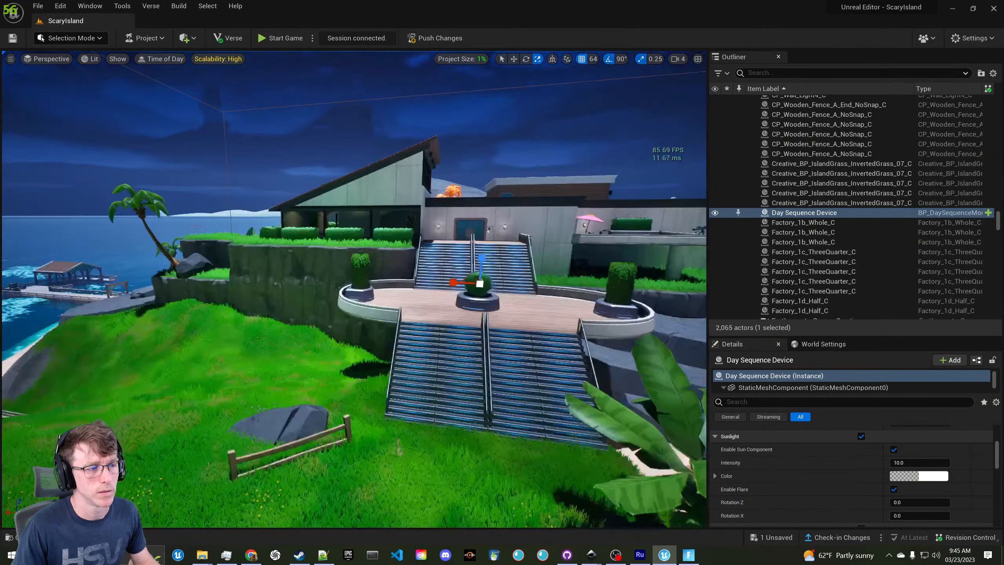
Try a lower sunlight intensity on the Day Sequence Device and turn off its Sunlight override
{"action": "key", "text": "w"}
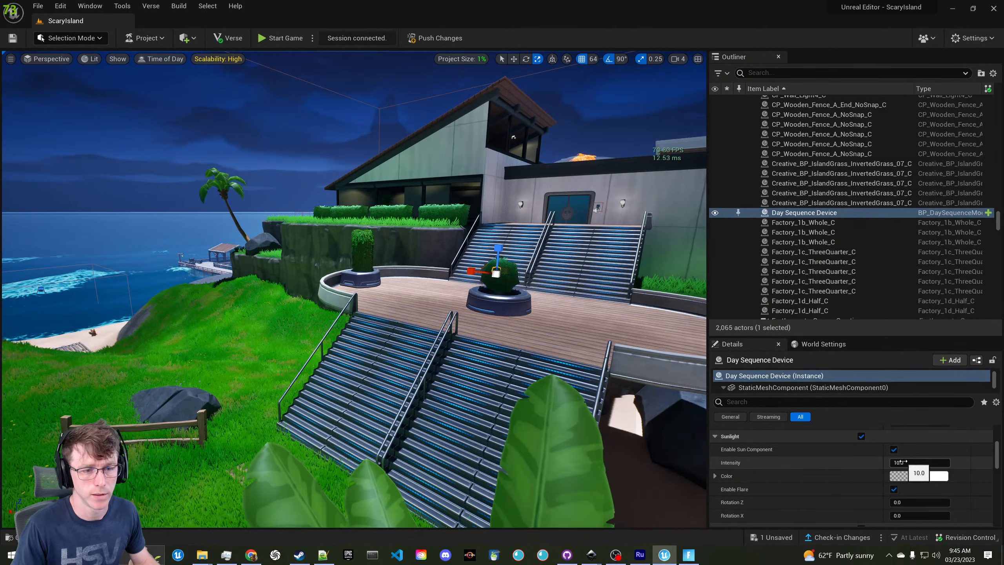
{"action": "left_click_drag", "start_coordinate": [917, 462], "coordinate": [872, 439]}
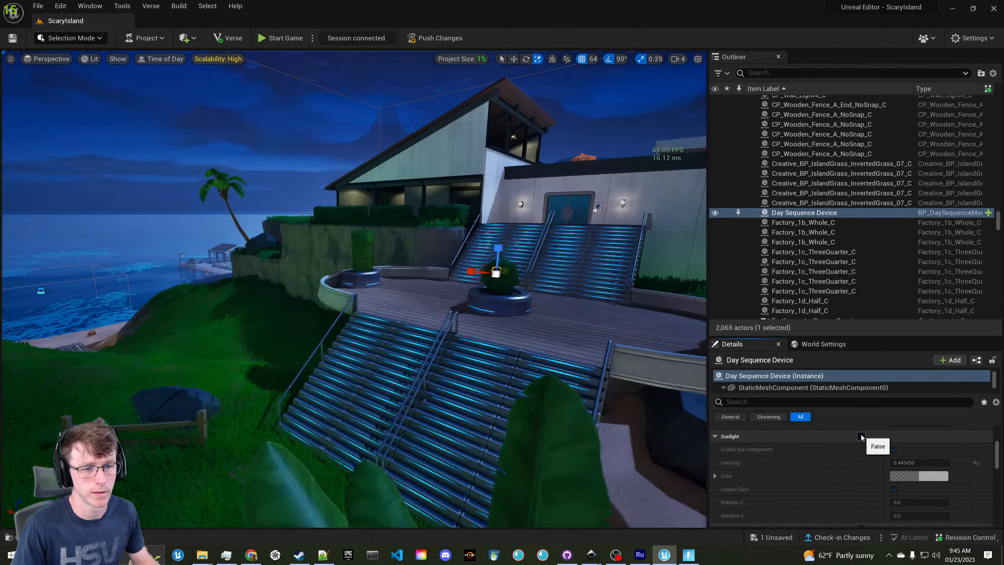
Enable the Fog override on the Day Sequence Device and set the fog density to 2.0
{"action": "scroll", "coordinate": [866, 468], "scroll_direction": "down", "scroll_amount": 3}
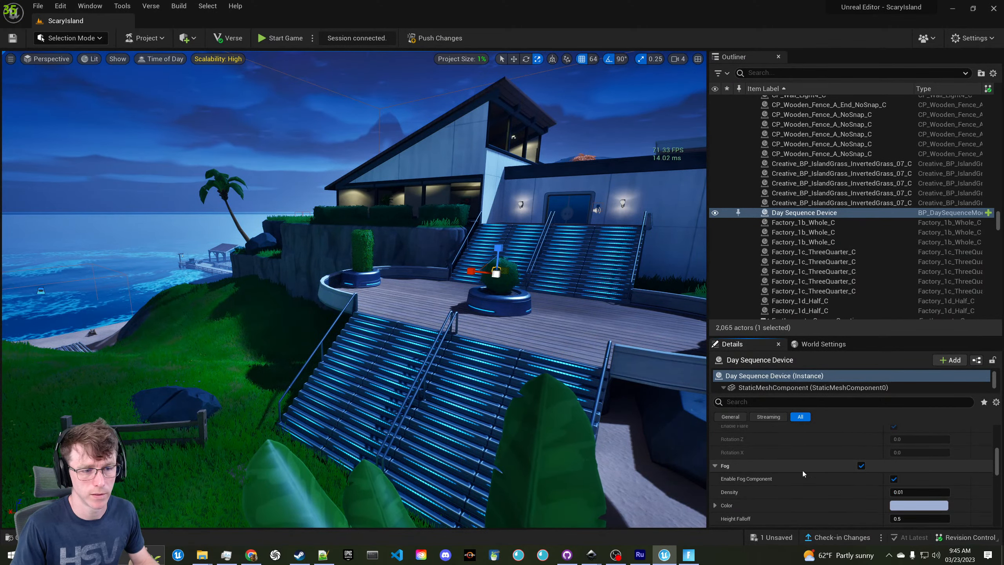
{"action": "scroll", "coordinate": [850, 469], "scroll_direction": "down", "scroll_amount": 1}
{"action": "left_click_drag", "start_coordinate": [909, 460], "coordinate": [949, 461]}
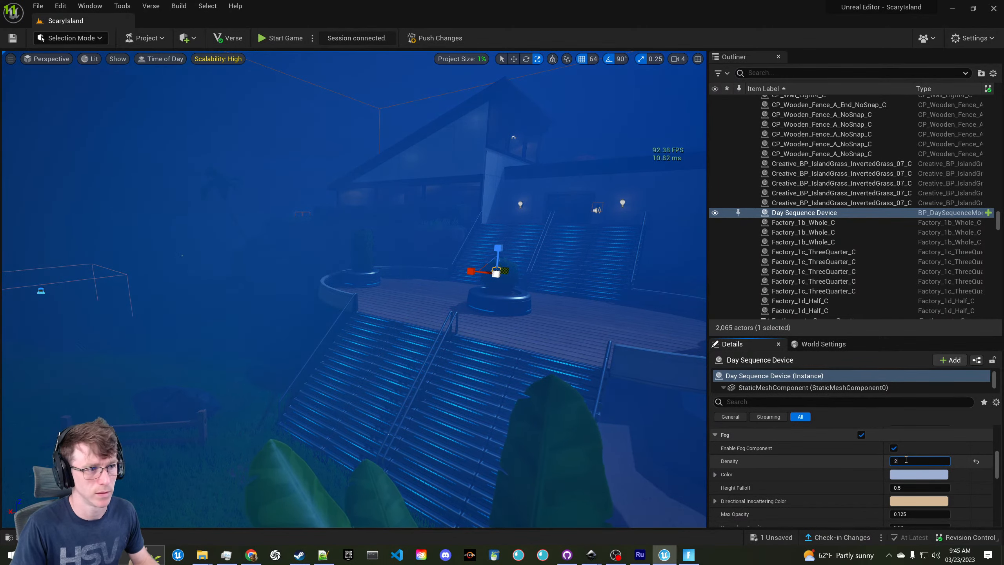
{"action": "scroll", "coordinate": [882, 482], "scroll_direction": "down", "scroll_amount": 1}
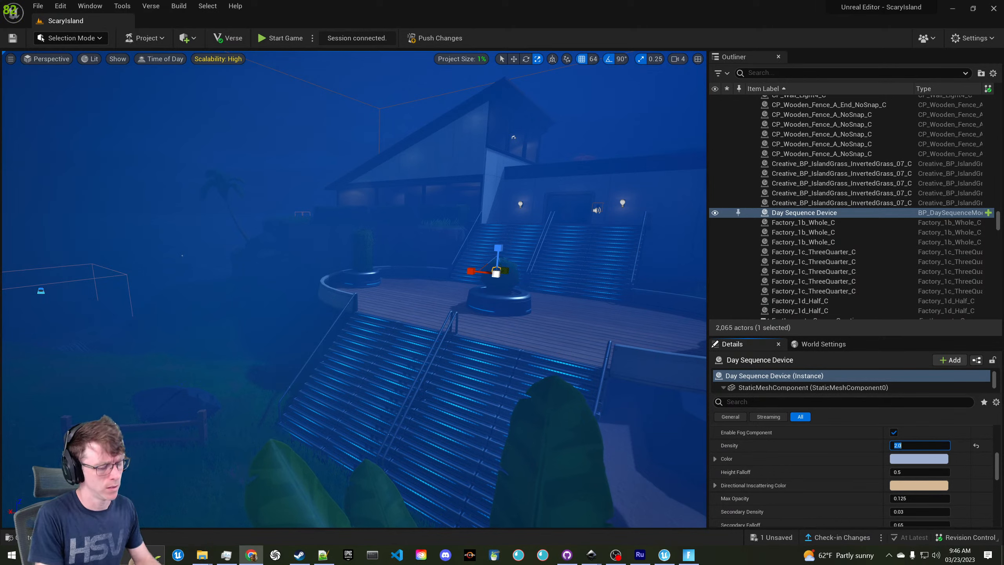
Inspect the fog over the shore, reset the fog density to its default and view the whole island
{"action": "right_click_drag", "start_coordinate": [396, 285], "coordinate": [340, 257]}
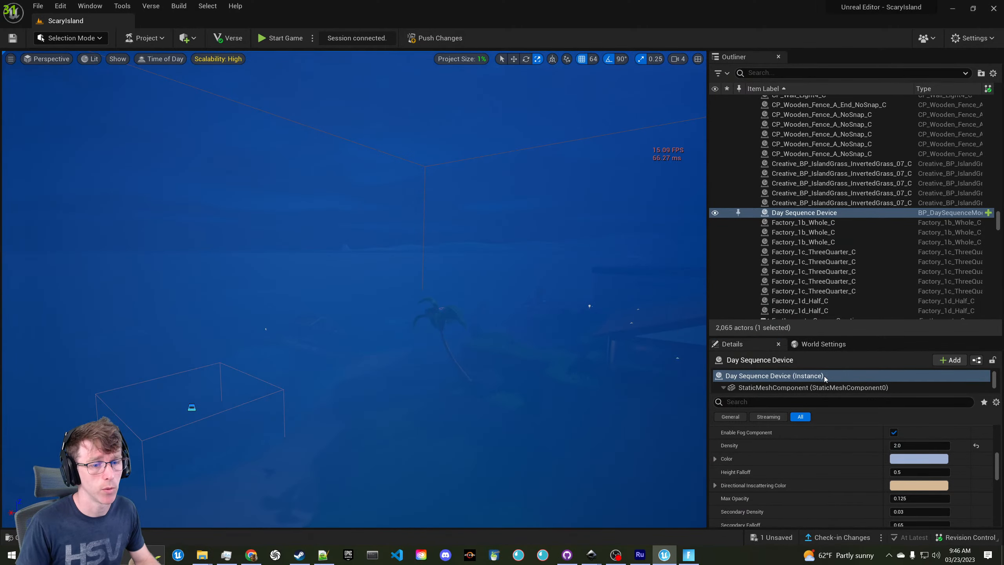
{"action": "left_click", "coordinate": [976, 446]}
{"action": "right_click_drag", "start_coordinate": [633, 376], "coordinate": [684, 324]}
Select the S_BackDrop_30 mesh above the sea behind the villa and activate the Move tool
{"action": "left_click", "coordinate": [318, 264]}
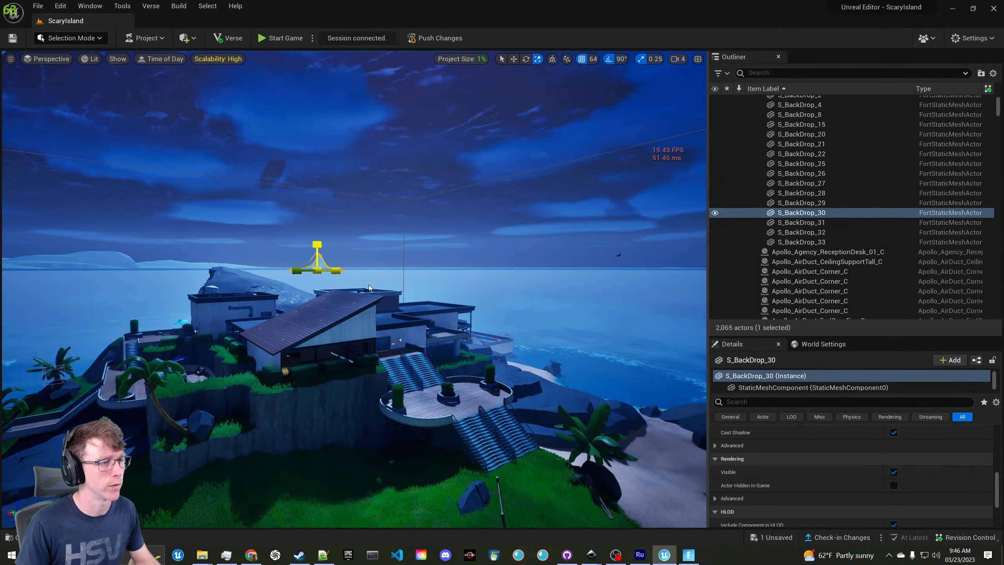
{"action": "right_click_drag", "start_coordinate": [318, 264], "coordinate": [333, 286]}
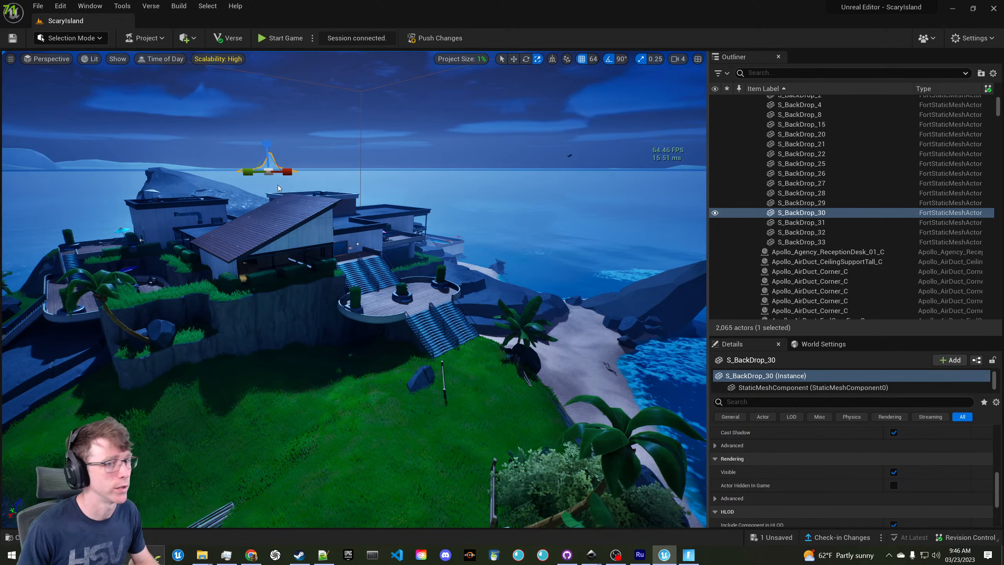
{"action": "key", "text": "w"}
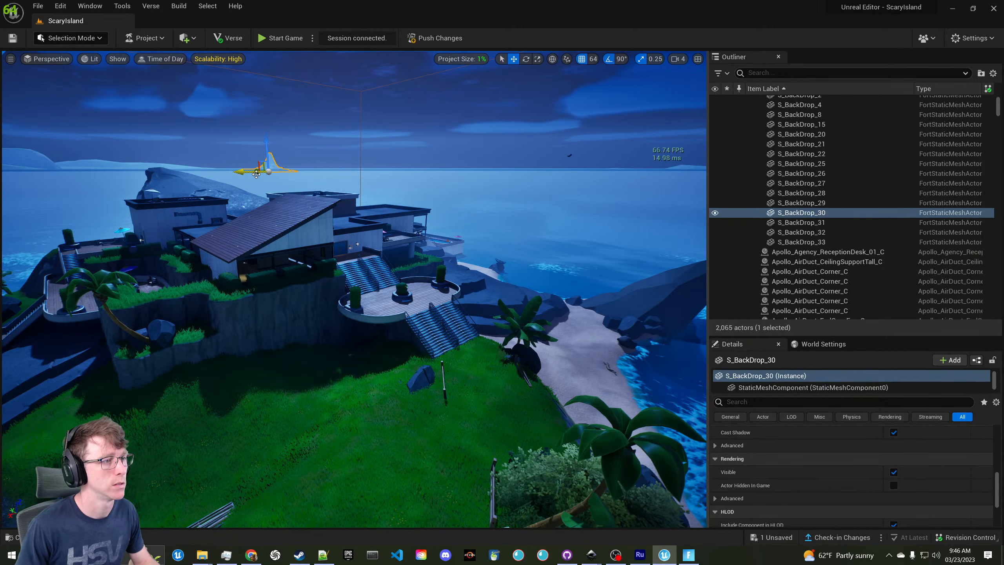
Create a folder named Materials inside the ScaryIsland Content folder
{"action": "left_click", "coordinate": [31, 536]}
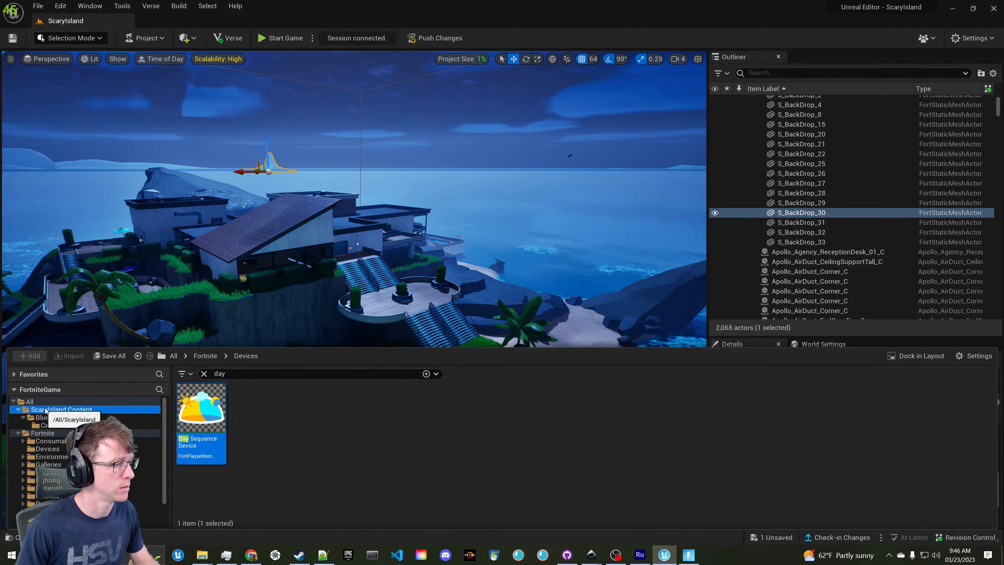
{"action": "right_click", "coordinate": [59, 413]}
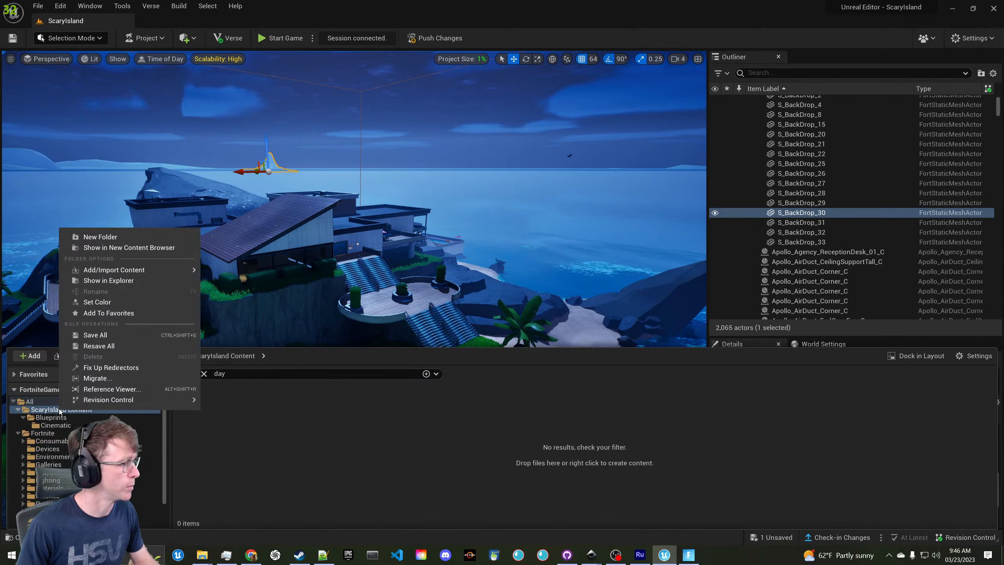
{"action": "left_click", "coordinate": [106, 236]}
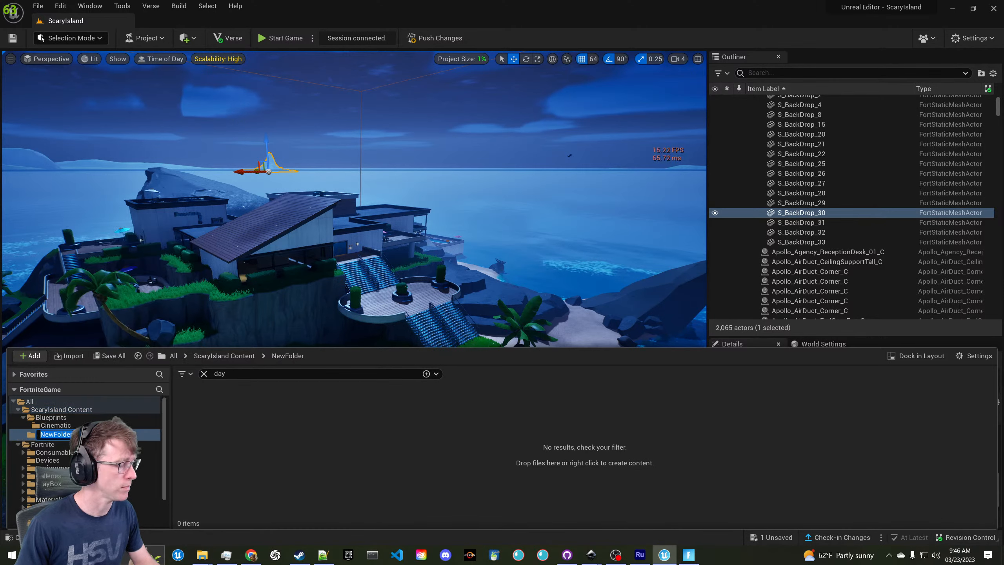
{"action": "type", "text": "Materia"}
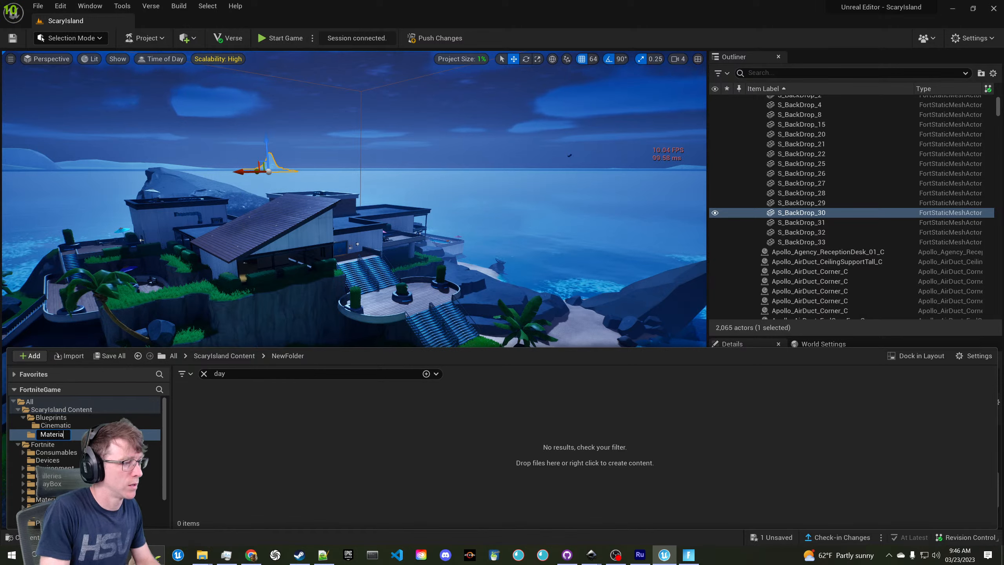
{"action": "type", "text": "ls"}
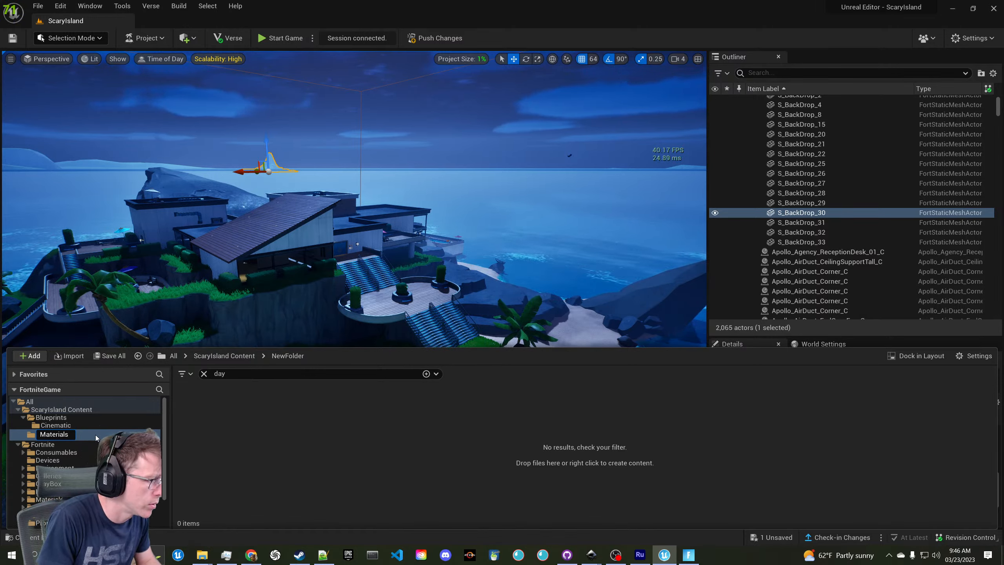
{"action": "key", "text": "Return"}
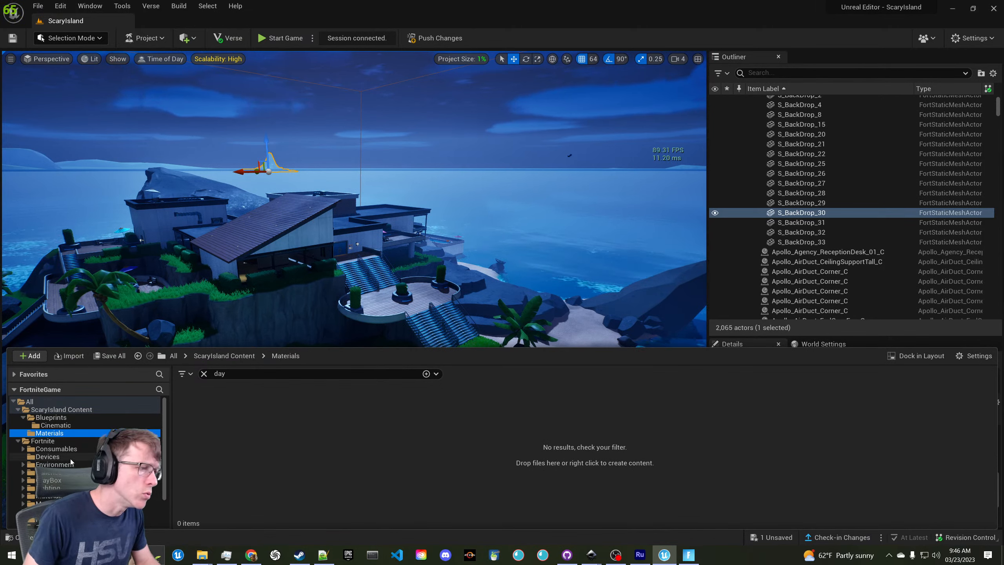
Clear the "day" search, browse the Fortnite content folders and search all Fortnite content for "snow"
{"action": "scroll", "coordinate": [71, 461], "scroll_direction": "down", "scroll_amount": 3}
{"action": "left_click", "coordinate": [71, 473]}
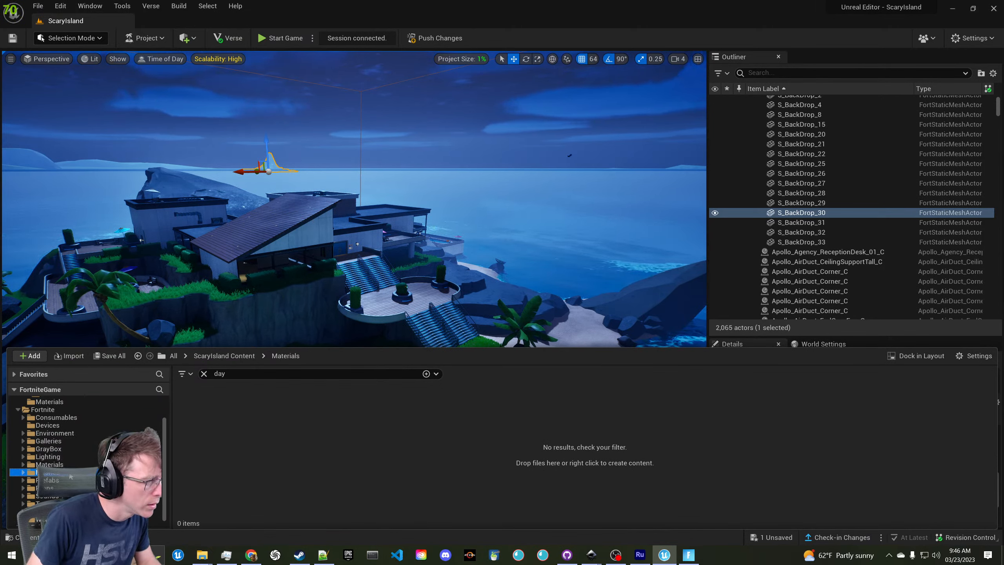
{"action": "left_click", "coordinate": [204, 373]}
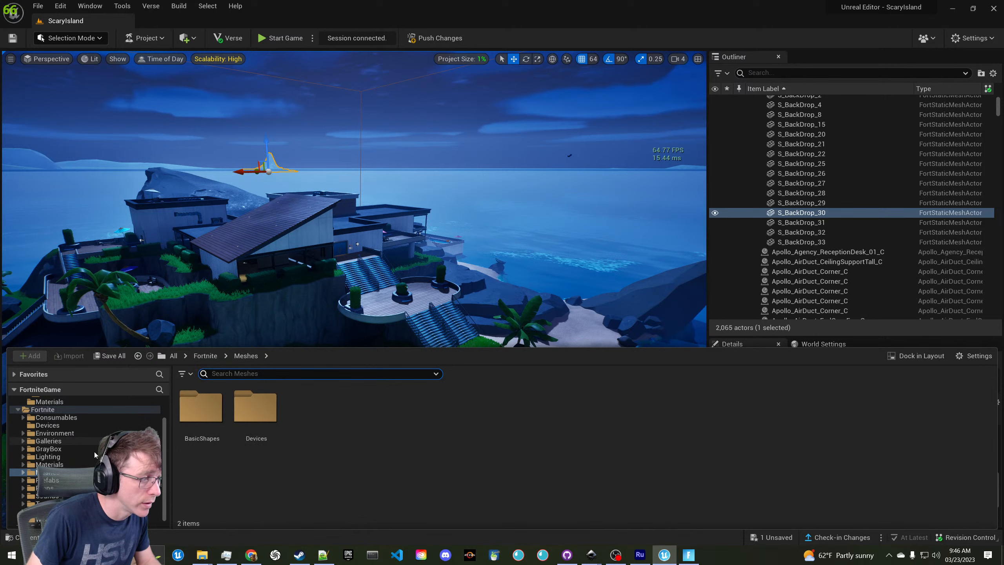
{"action": "left_click", "coordinate": [65, 487]}
{"action": "left_click", "coordinate": [62, 409]}
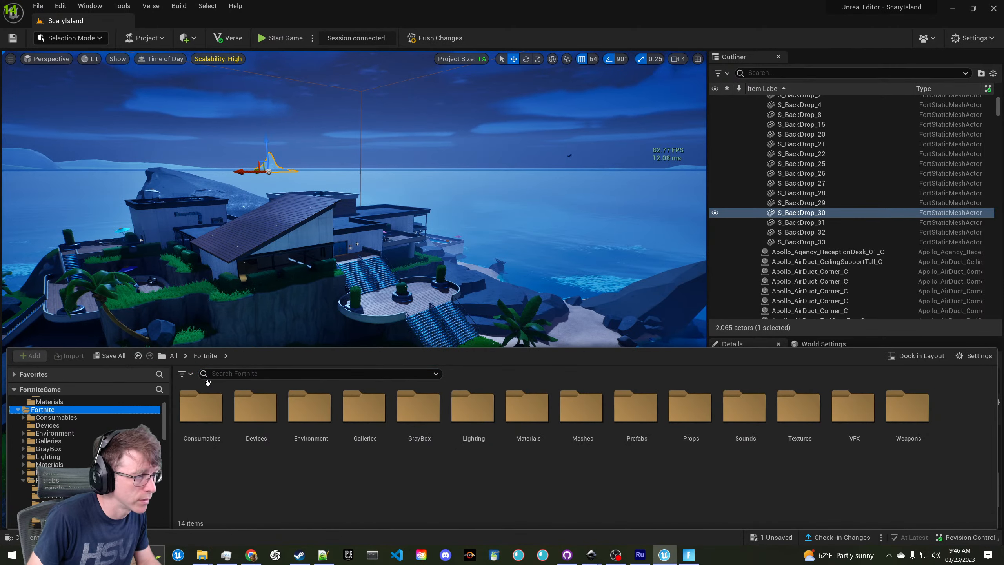
{"action": "left_click", "coordinate": [236, 374]}
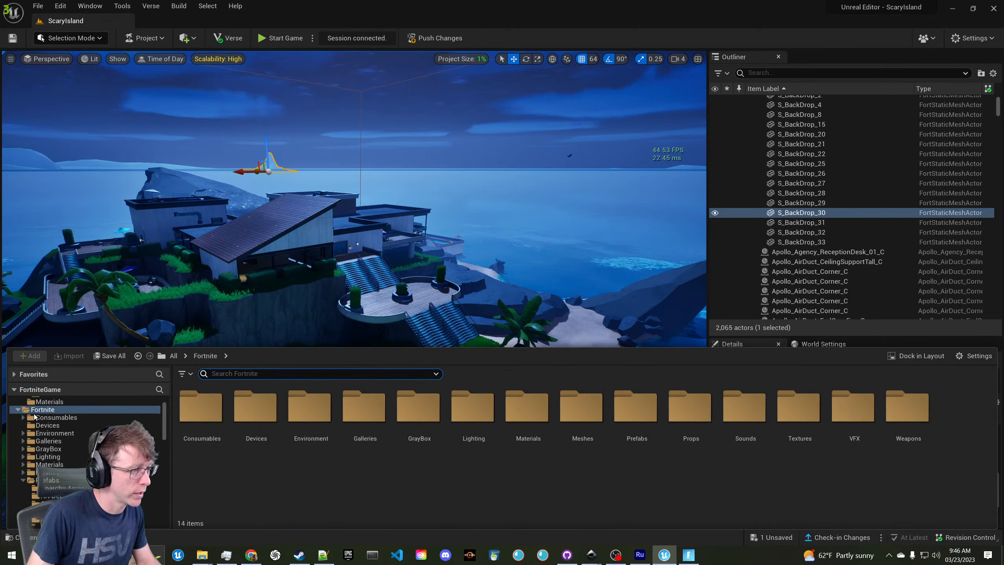
{"action": "scroll", "coordinate": [35, 417], "scroll_direction": "down", "scroll_amount": 4}
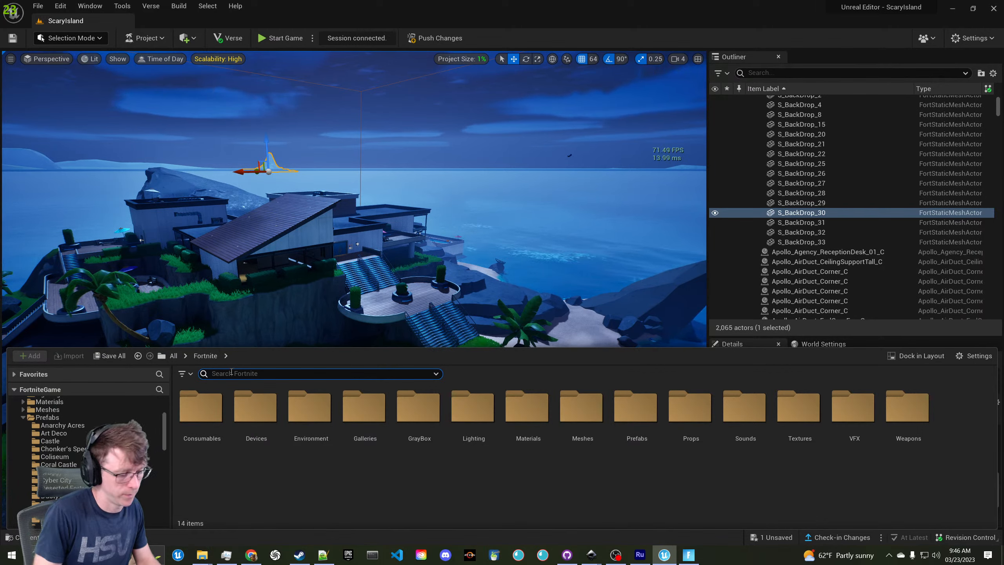
{"action": "type", "text": "snow"}
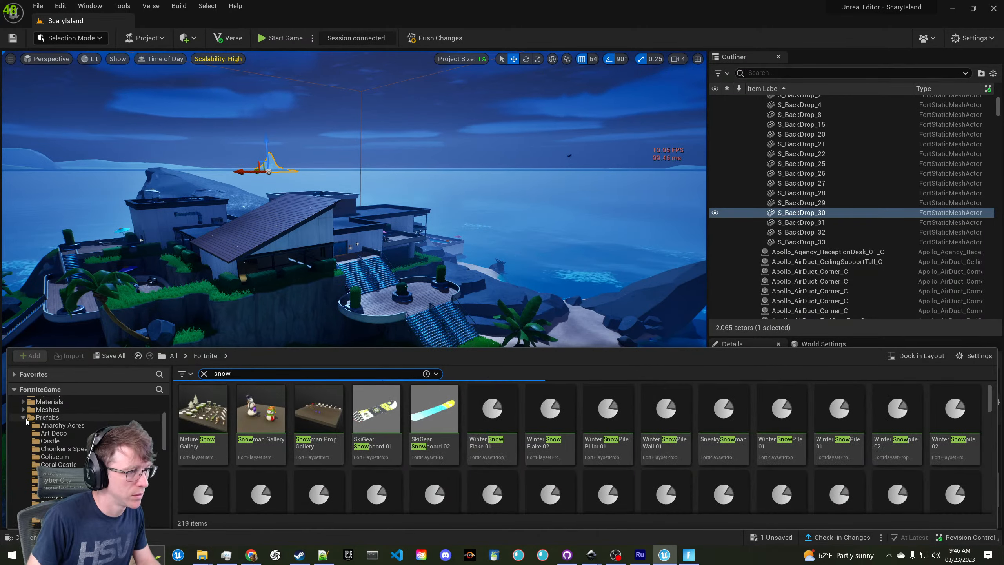
Place the CastleFloor Ice Snow c prop from the "snow" results of all Fortnite content on the grass below the villa
{"action": "left_click", "coordinate": [26, 419]}
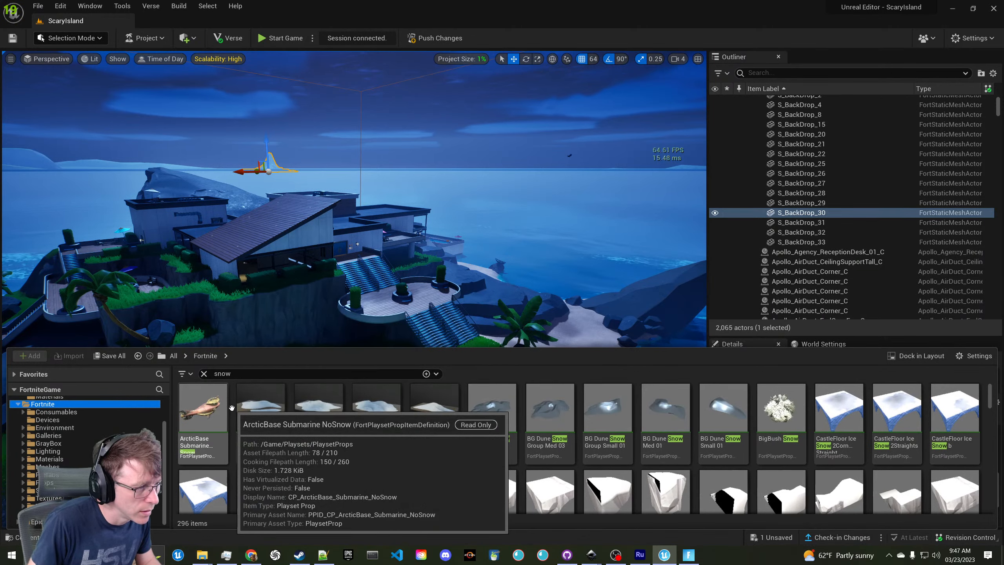
{"action": "scroll", "coordinate": [291, 455], "scroll_direction": "down", "scroll_amount": 1}
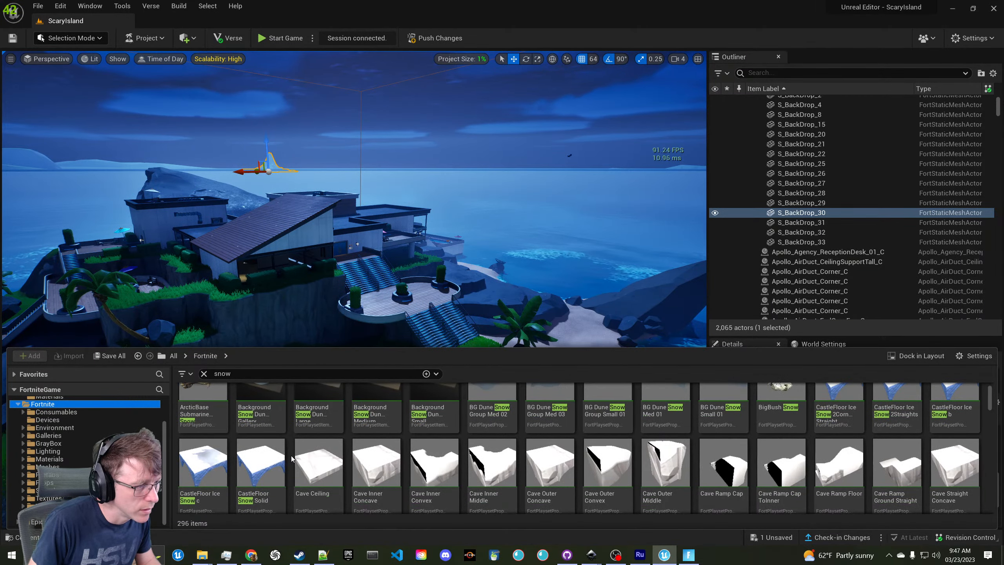
{"action": "left_click_drag", "start_coordinate": [203, 460], "coordinate": [554, 327]}
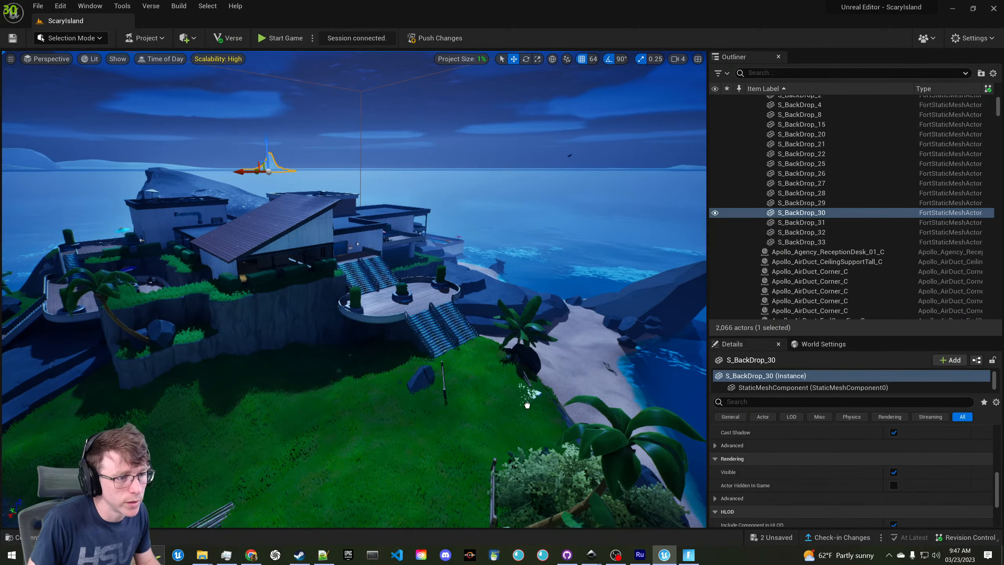
{"action": "left_click_drag", "start_coordinate": [537, 405], "coordinate": [301, 463]}
Find the Snow Gravel a prop among the "snow" results and place it directly beside the ice floor piece on the grass
{"action": "key", "text": "ctrl+space"}
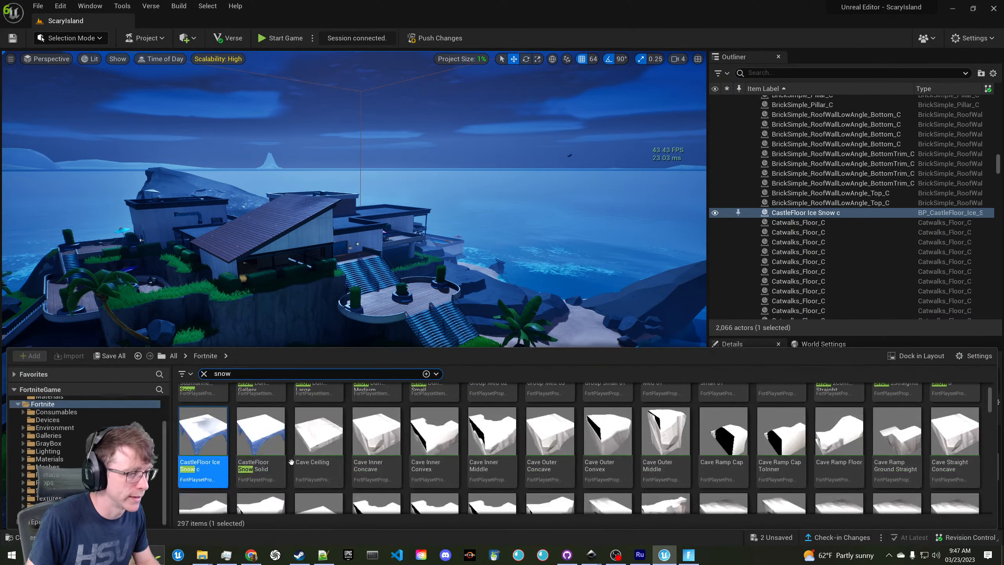
{"action": "scroll", "coordinate": [316, 455], "scroll_direction": "down", "scroll_amount": 3}
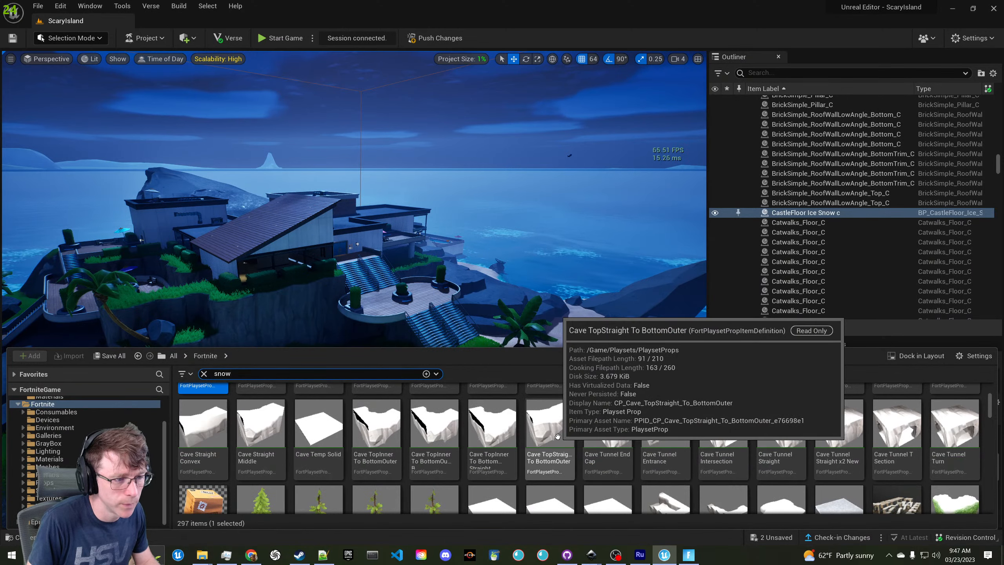
{"action": "scroll", "coordinate": [621, 425], "scroll_direction": "down", "scroll_amount": 3}
{"action": "scroll", "coordinate": [621, 425], "scroll_direction": "down", "scroll_amount": 10}
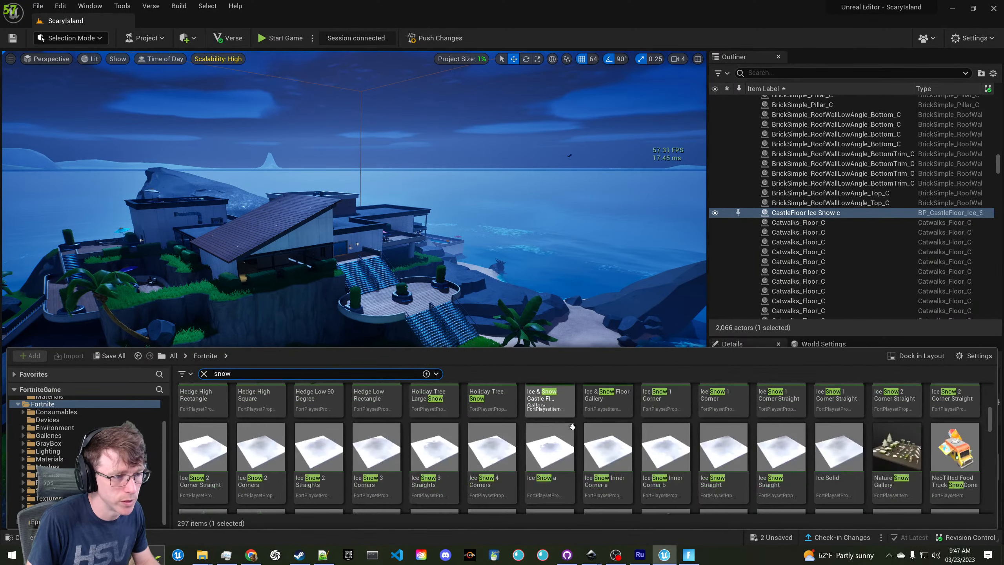
{"action": "scroll", "coordinate": [571, 426], "scroll_direction": "down", "scroll_amount": 2}
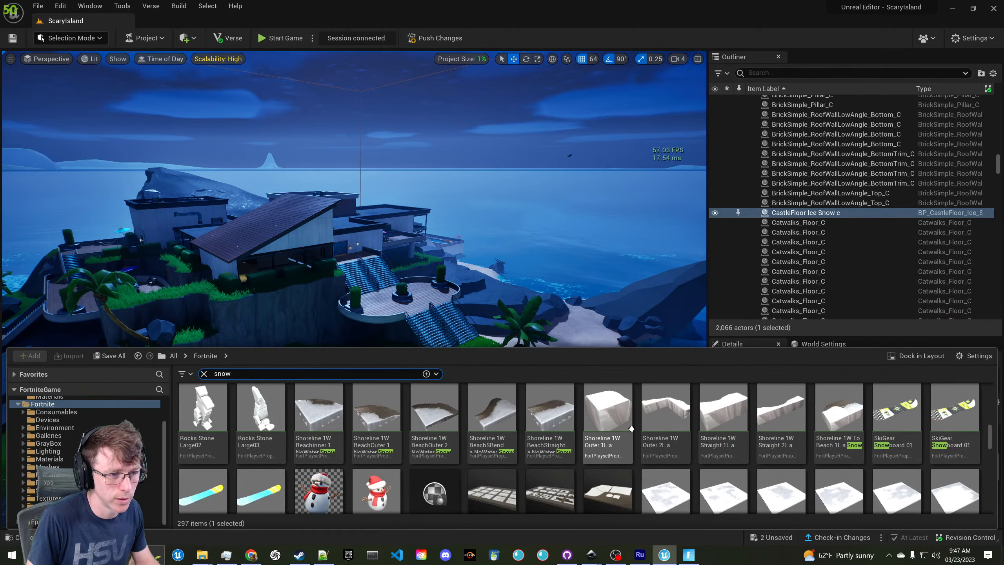
{"action": "scroll", "coordinate": [635, 427], "scroll_direction": "down", "scroll_amount": 2}
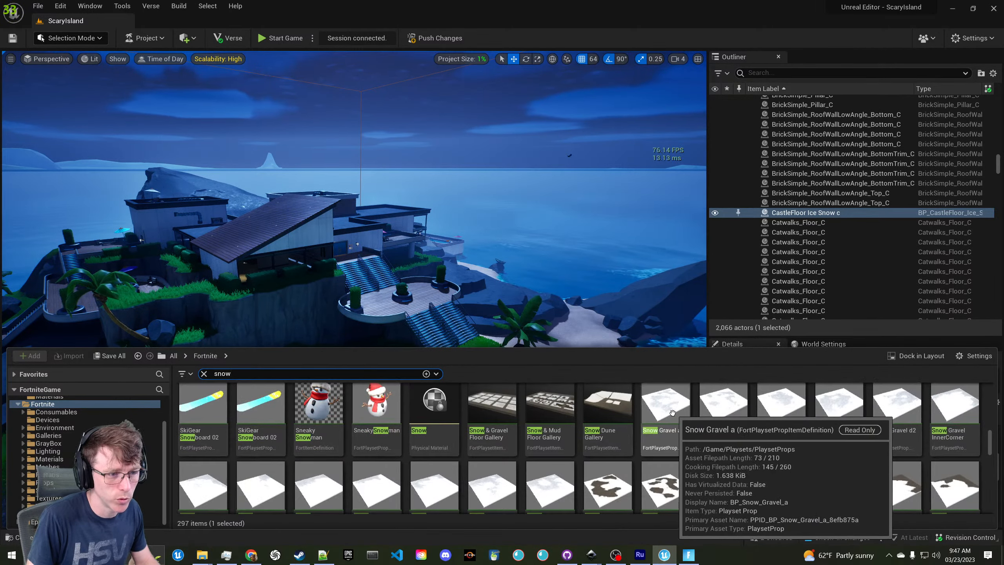
{"action": "left_click_drag", "start_coordinate": [689, 414], "coordinate": [293, 409]}
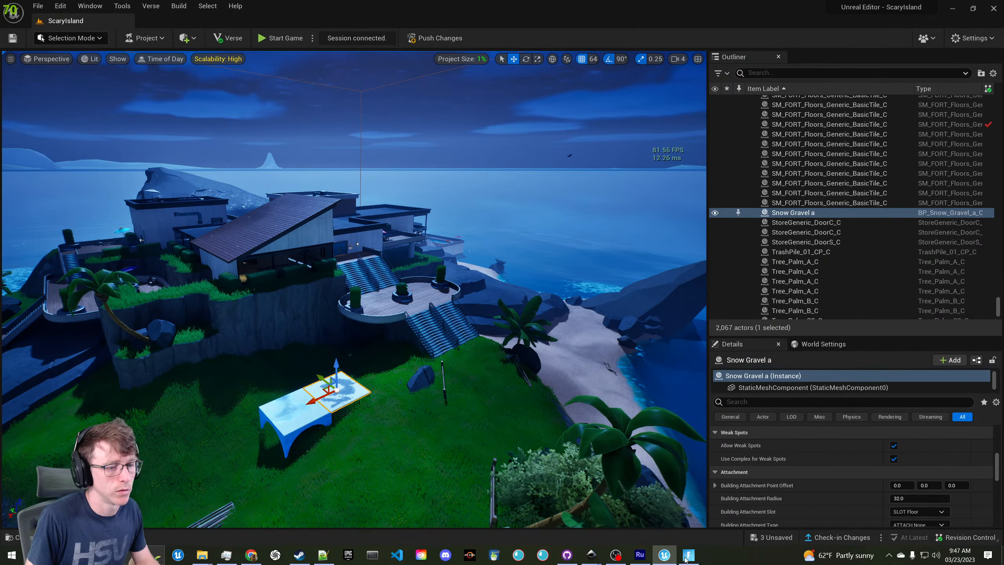
Switch to Fortnite, run across the two snow floor pieces to inspect them, and return to Unreal Editor
{"action": "left_click", "coordinate": [687, 555]}
{"action": "left_click", "coordinate": [563, 259]}
{"action": "key", "text": "w"}
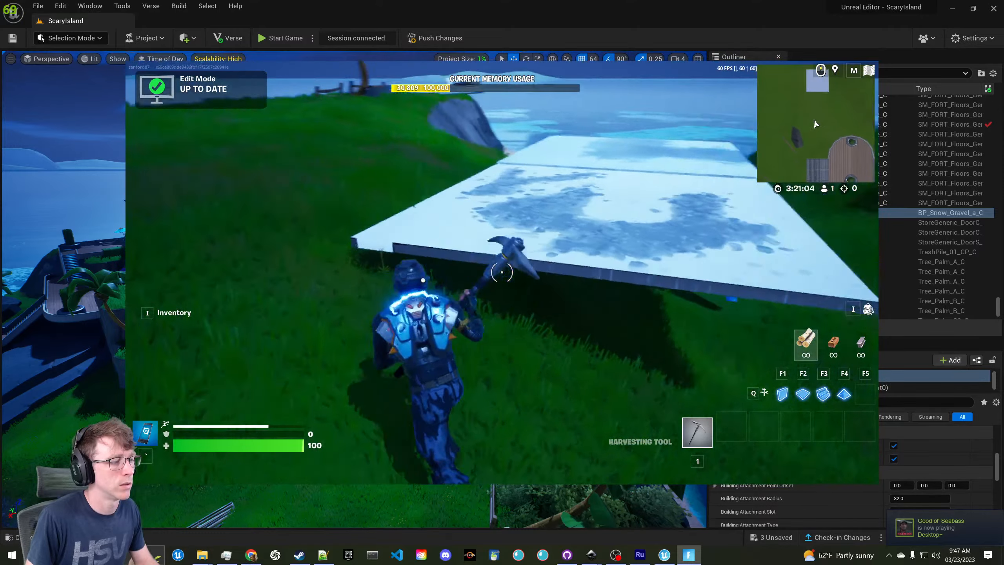
{"action": "key", "text": "w"}
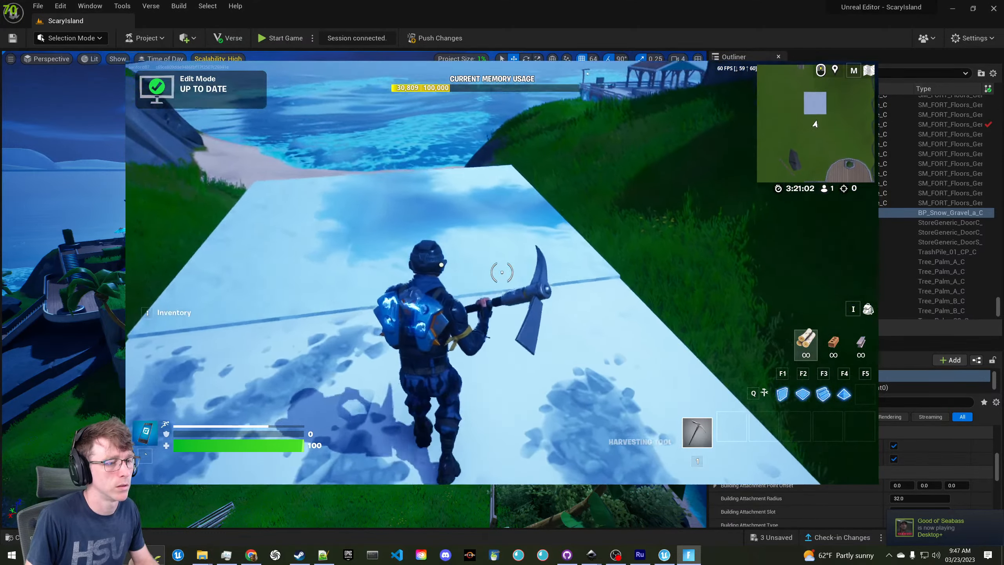
{"action": "key", "text": "w"}
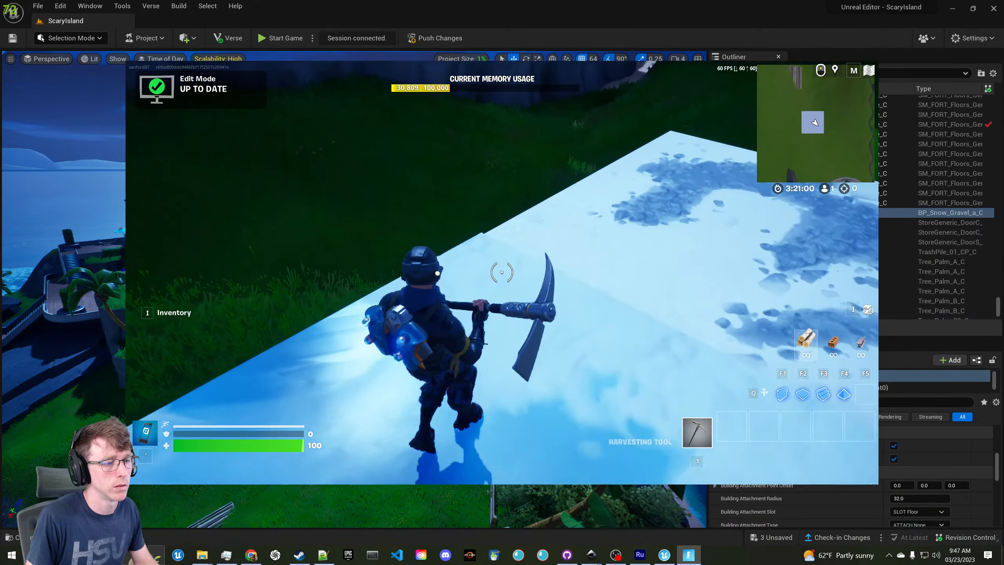
{"action": "left_click", "coordinate": [502, 273]}
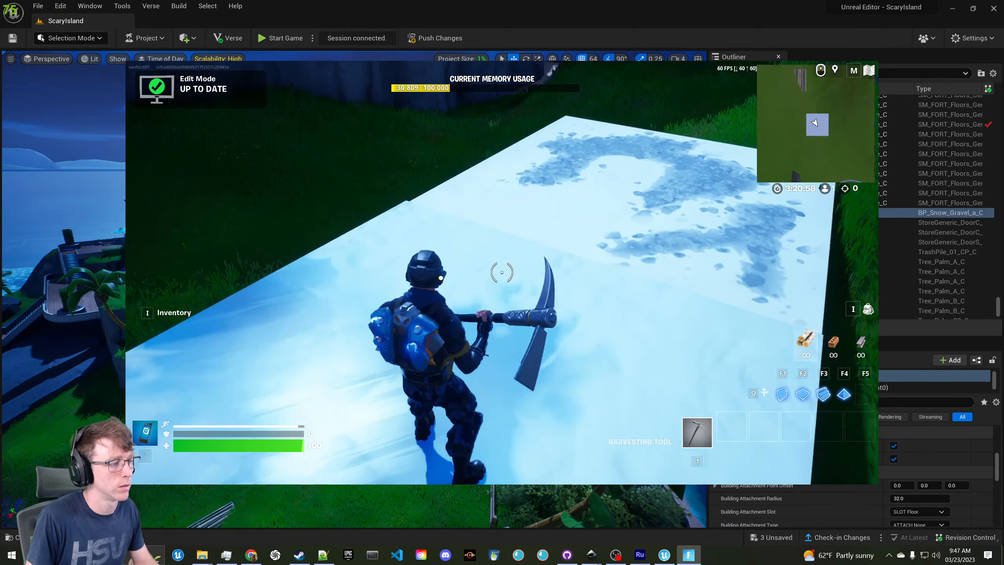
{"action": "key", "text": "w"}
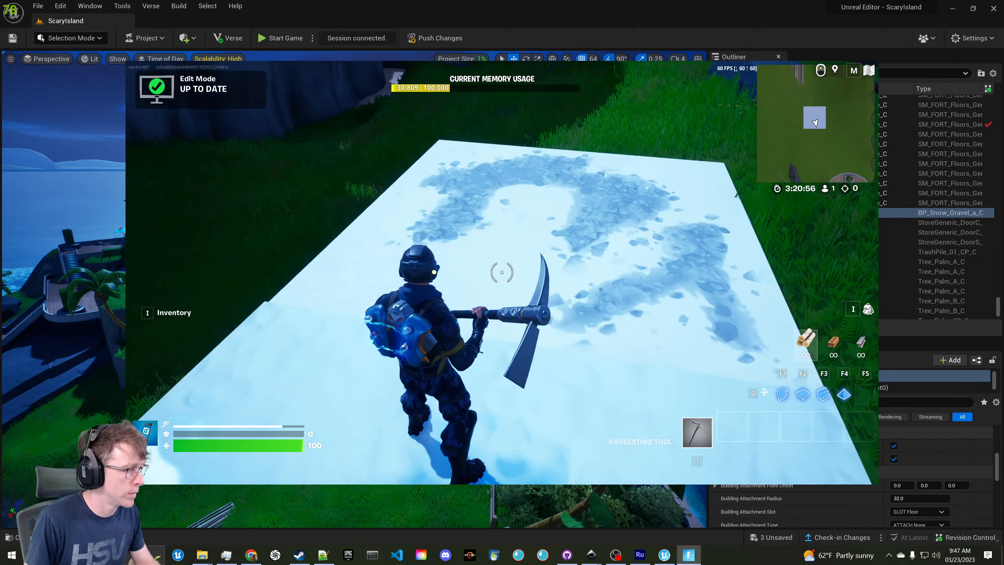
{"action": "key", "text": "Escape"}
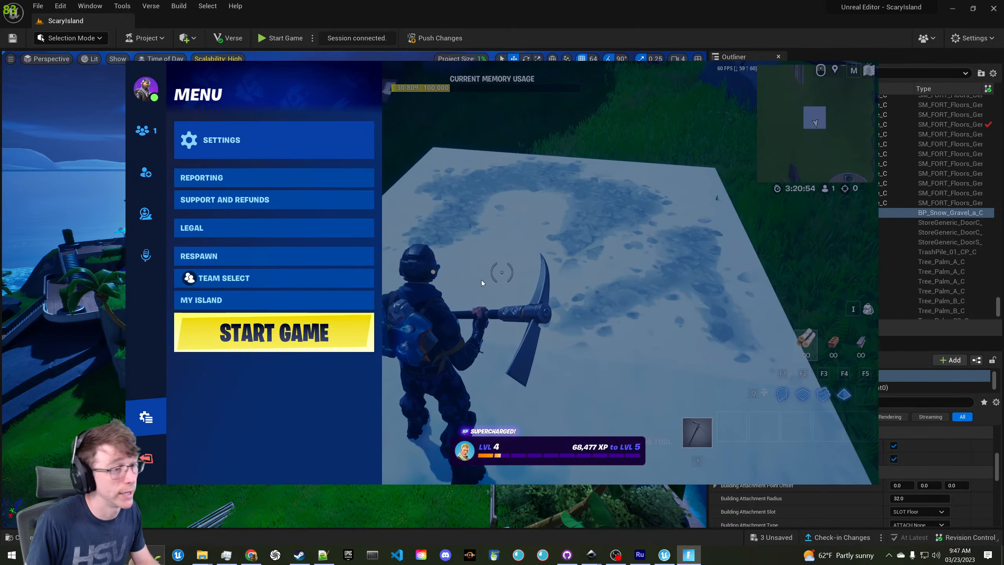
{"action": "key", "text": "Escape"}
{"action": "key", "text": "alt+Tab"}
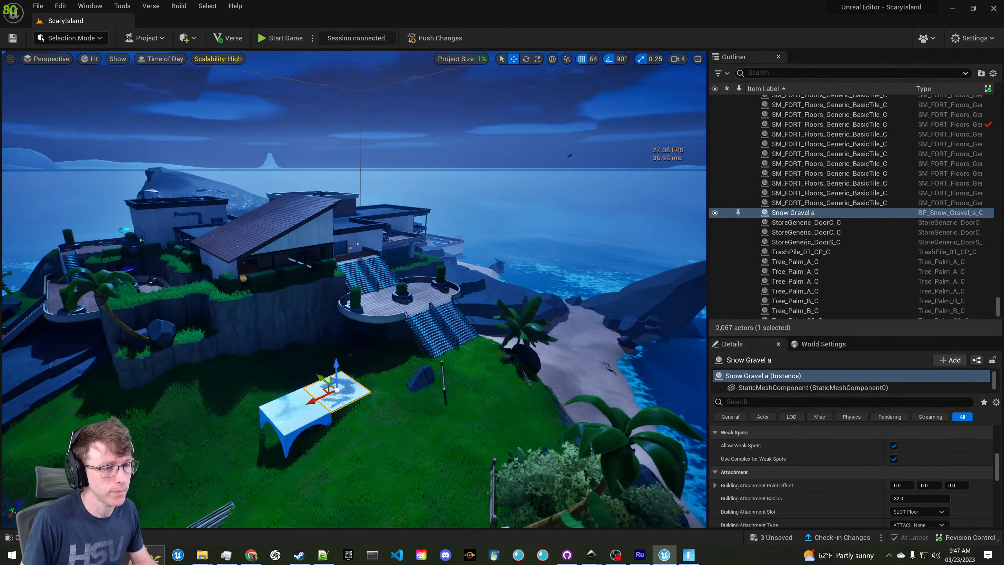
Switch the editor from Selection to Landscape mode with the shore beside the snow floor pieces in view
{"action": "right_click_drag", "start_coordinate": [428, 324], "coordinate": [418, 315]}
{"action": "key", "text": "d"}
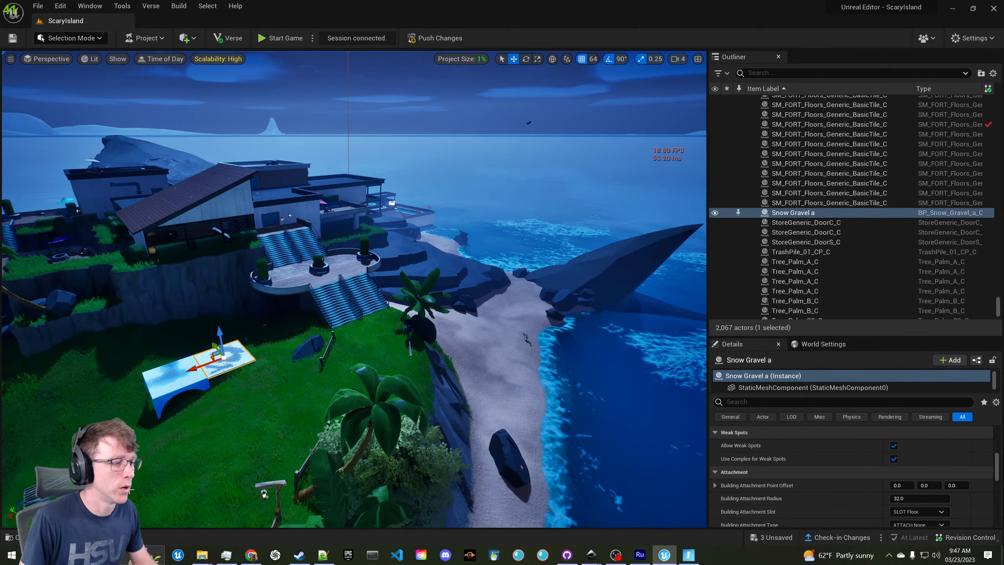
{"action": "left_click", "coordinate": [90, 38]}
{"action": "left_click", "coordinate": [89, 66]}
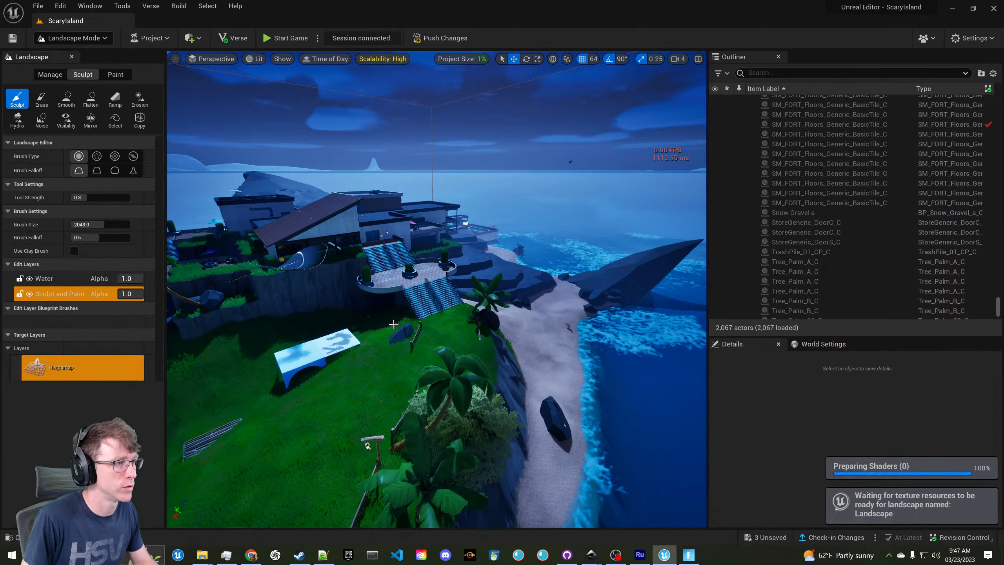
Extend the beach into the sea in front of the cliff using the Flatten sculpt tool with brush size 2048
{"action": "key", "text": "s"}
{"action": "mouse_move", "coordinate": [390, 330]}
{"action": "right_mouse_down"}
{"action": "mouse_move", "coordinate": [419, 319]}
{"action": "mouse_move", "coordinate": [410, 336]}
{"action": "mouse_move", "coordinate": [389, 334]}
{"action": "right_mouse_up"}
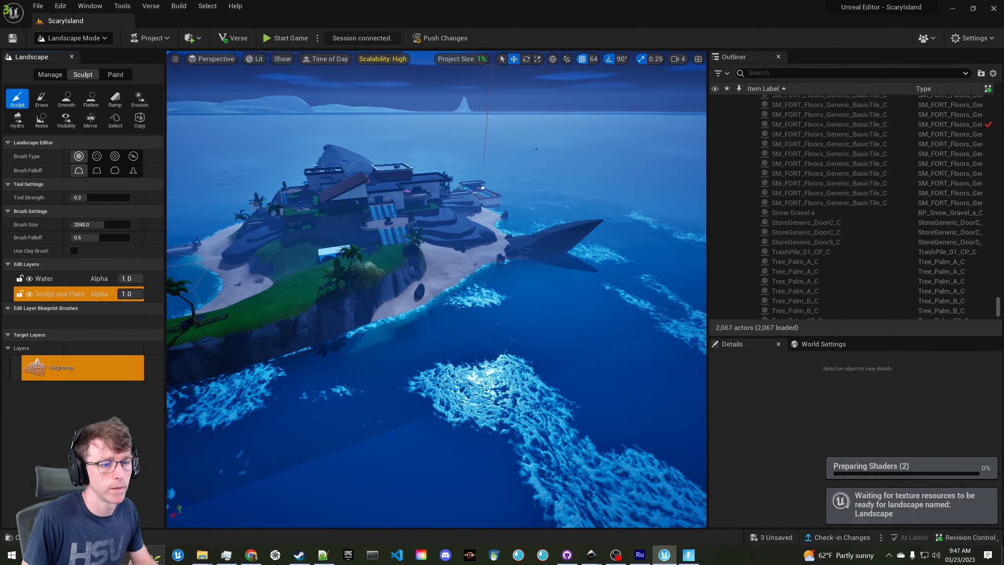
{"action": "key", "text": "w"}
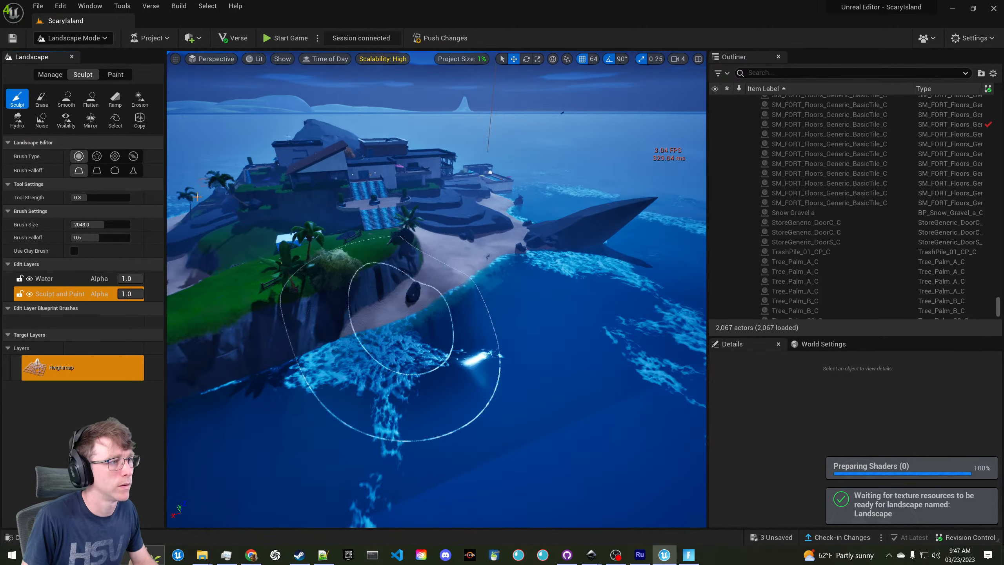
{"action": "left_click", "coordinate": [91, 99]}
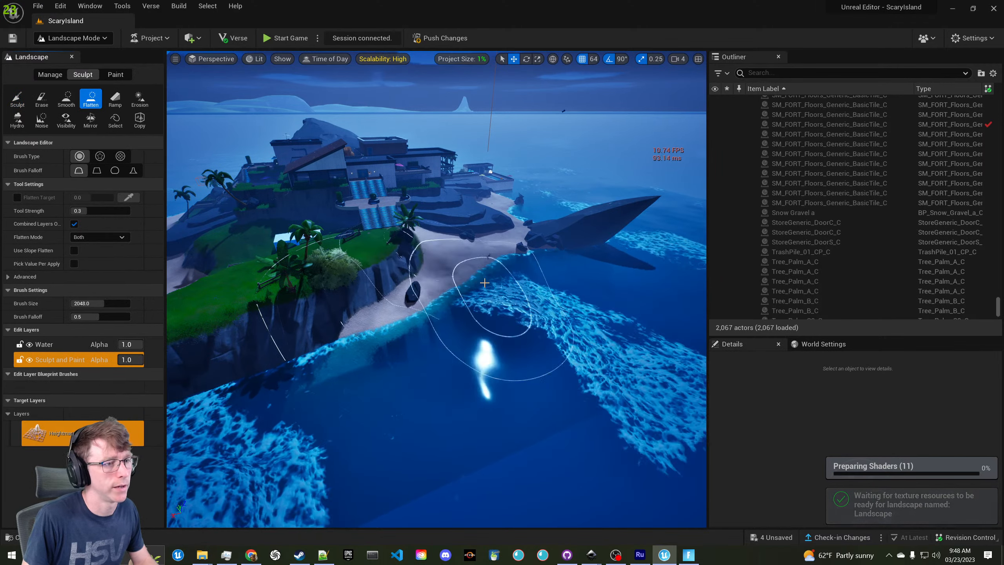
{"action": "mouse_move", "coordinate": [484, 283]}
{"action": "left_mouse_down"}
{"action": "mouse_move", "coordinate": [535, 298]}
{"action": "mouse_move", "coordinate": [474, 316]}
{"action": "mouse_move", "coordinate": [523, 347]}
{"action": "mouse_move", "coordinate": [502, 274]}
{"action": "mouse_move", "coordinate": [475, 276]}
{"action": "mouse_move", "coordinate": [518, 320]}
{"action": "mouse_move", "coordinate": [482, 336]}
{"action": "mouse_move", "coordinate": [443, 300]}
{"action": "mouse_move", "coordinate": [320, 241]}
{"action": "left_mouse_up"}
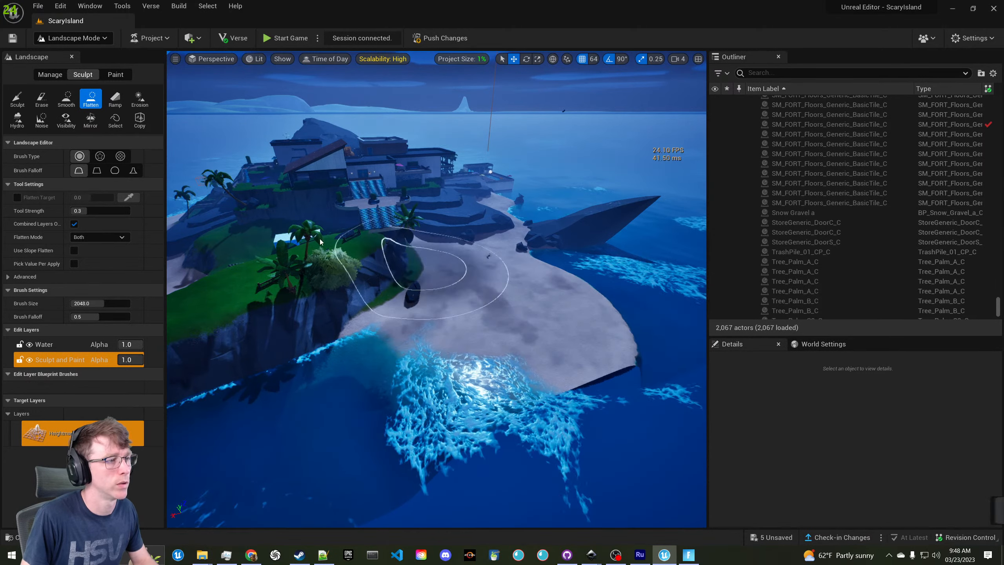
Activate the landscape Paint tool and look through its list of target layers
{"action": "left_click", "coordinate": [115, 74]}
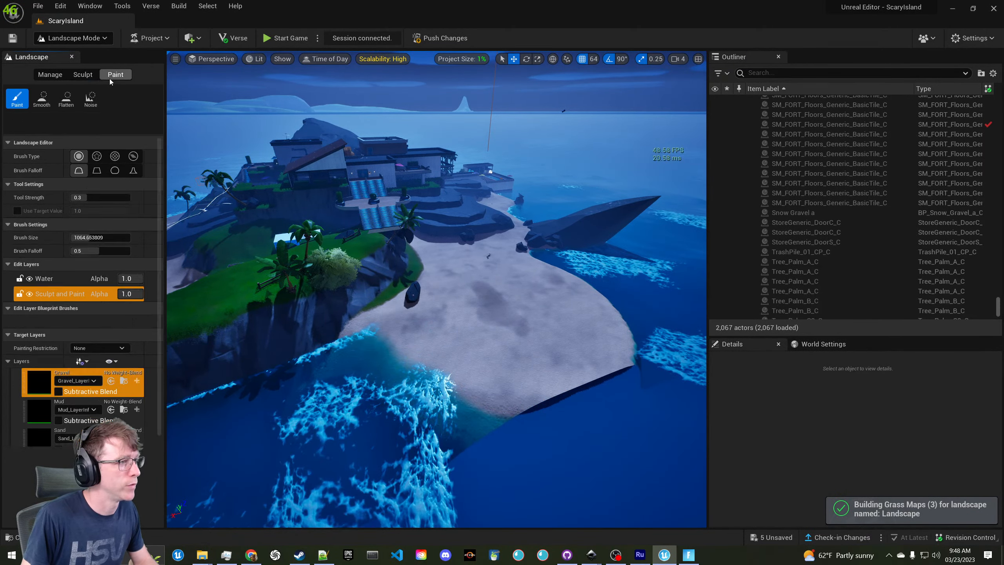
{"action": "scroll", "coordinate": [88, 332], "scroll_direction": "down", "scroll_amount": 2}
{"action": "scroll", "coordinate": [88, 333], "scroll_direction": "down", "scroll_amount": 1}
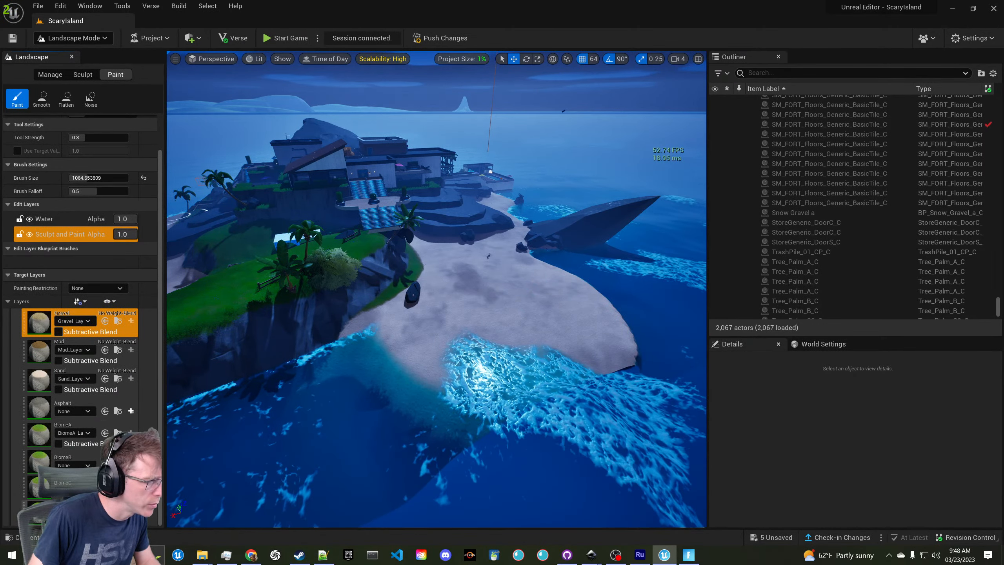
{"action": "left_click", "coordinate": [82, 303]}
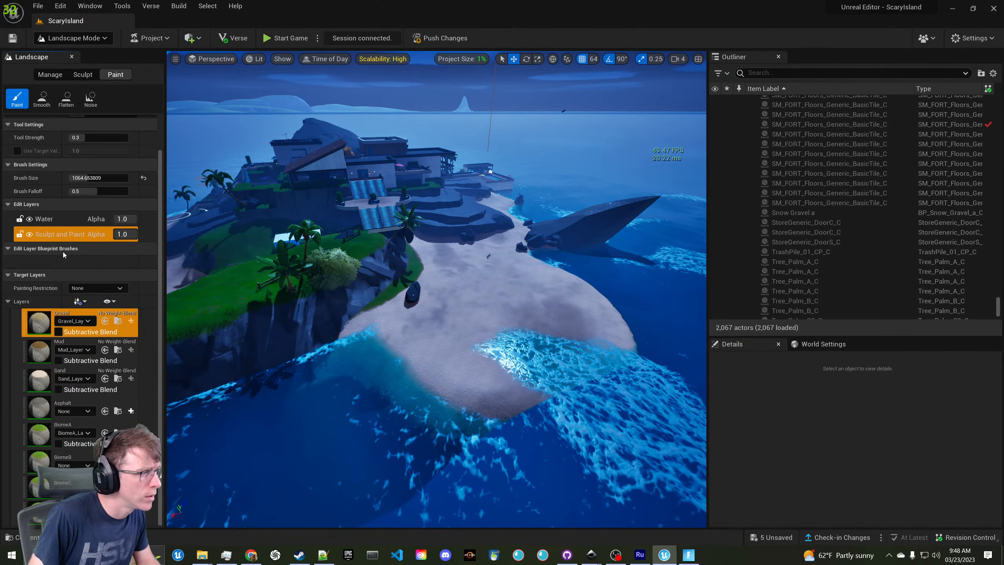
Search all Fortnite content for "snow" again and browse the results for something usable as a landscape layer
{"action": "key", "text": "ctrl+space"}
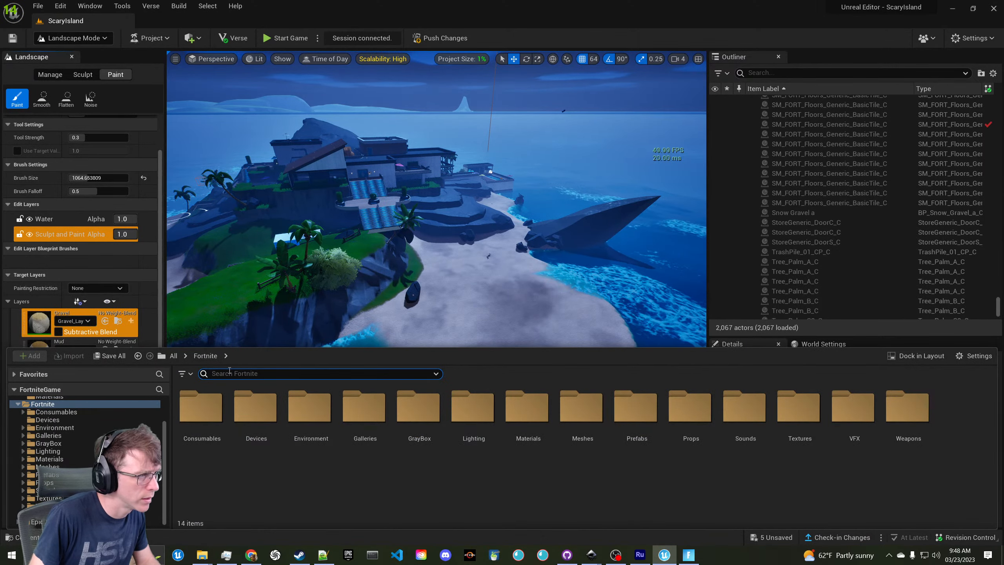
{"action": "type", "text": "snow"}
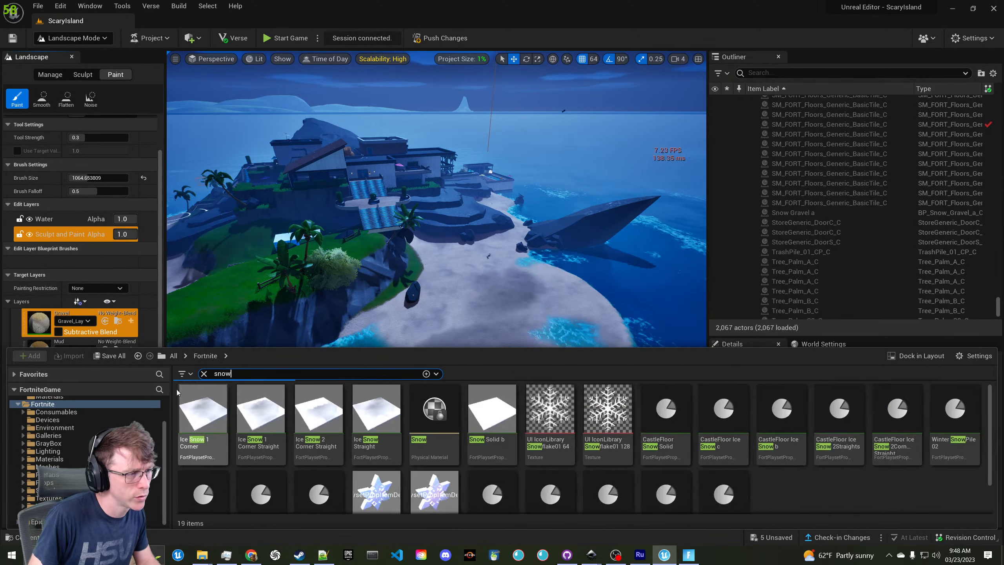
{"action": "left_click", "coordinate": [46, 328]}
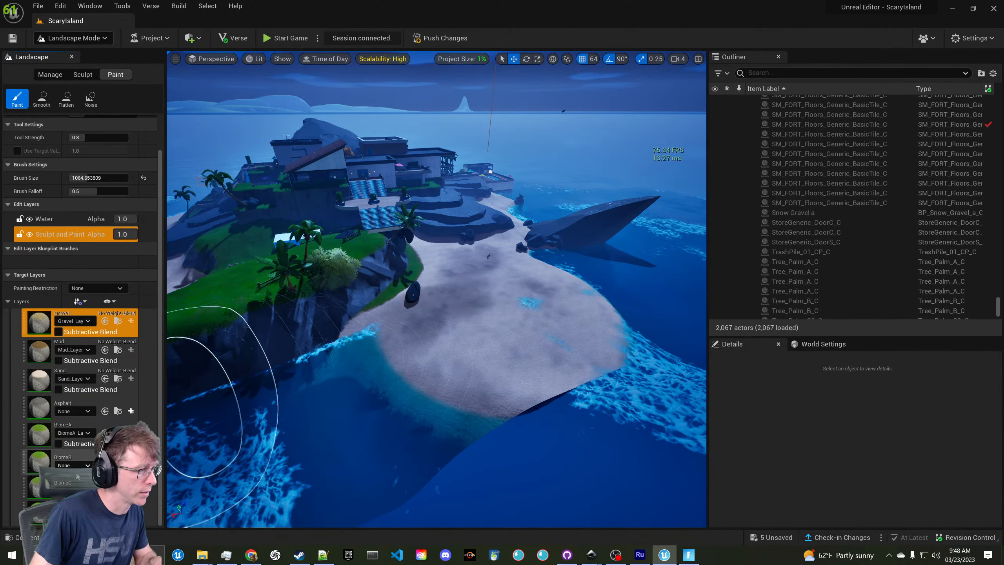
{"action": "key", "text": "ctrl+space"}
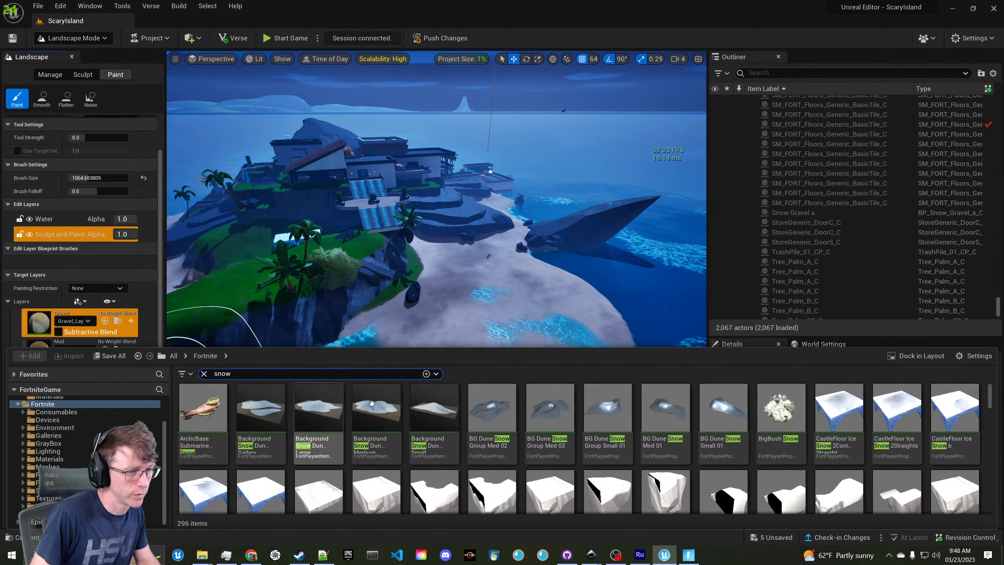
{"action": "scroll", "coordinate": [234, 385], "scroll_direction": "down", "scroll_amount": 5}
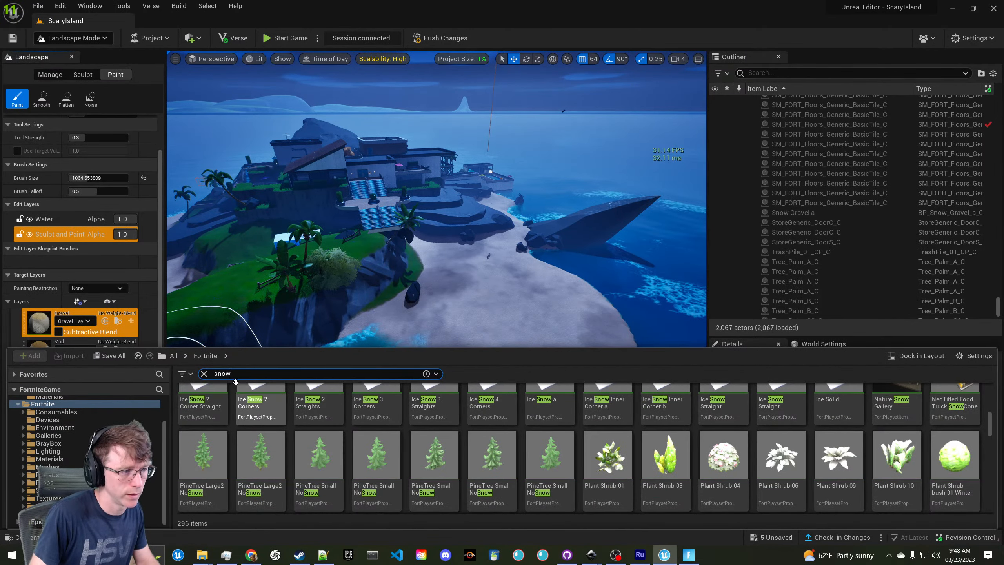
Filter the Fortnite content by Material, clear the "snow" search and return to the Gravel paint layer
{"action": "left_click", "coordinate": [183, 373]}
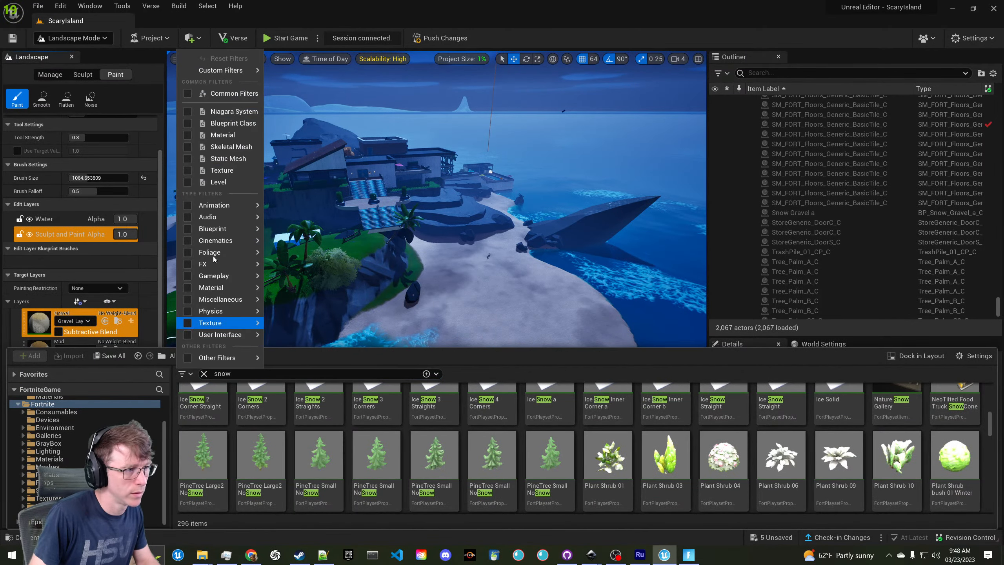
{"action": "left_click", "coordinate": [190, 136]}
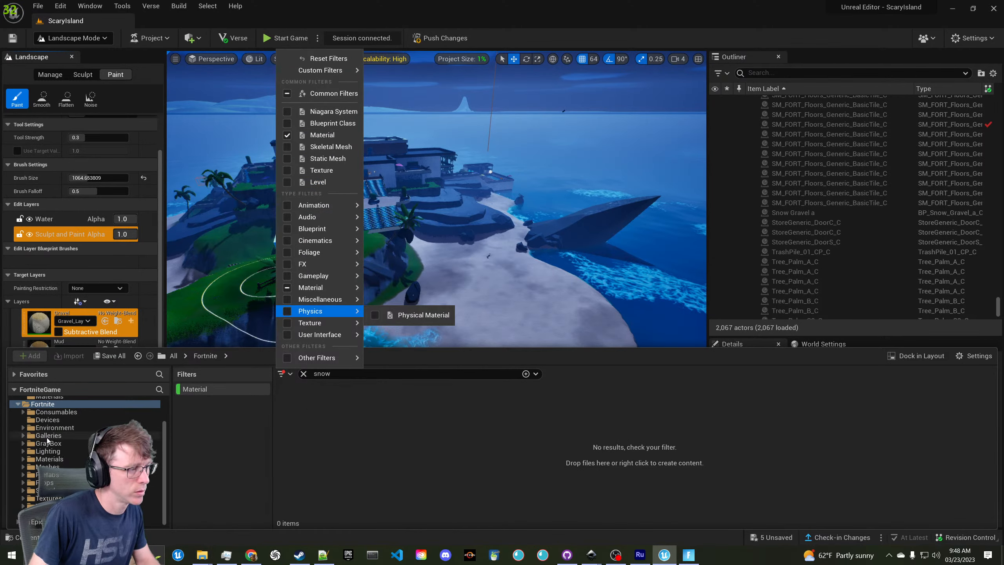
{"action": "left_click", "coordinate": [39, 521]}
{"action": "scroll", "coordinate": [51, 435], "scroll_direction": "up", "scroll_amount": 3}
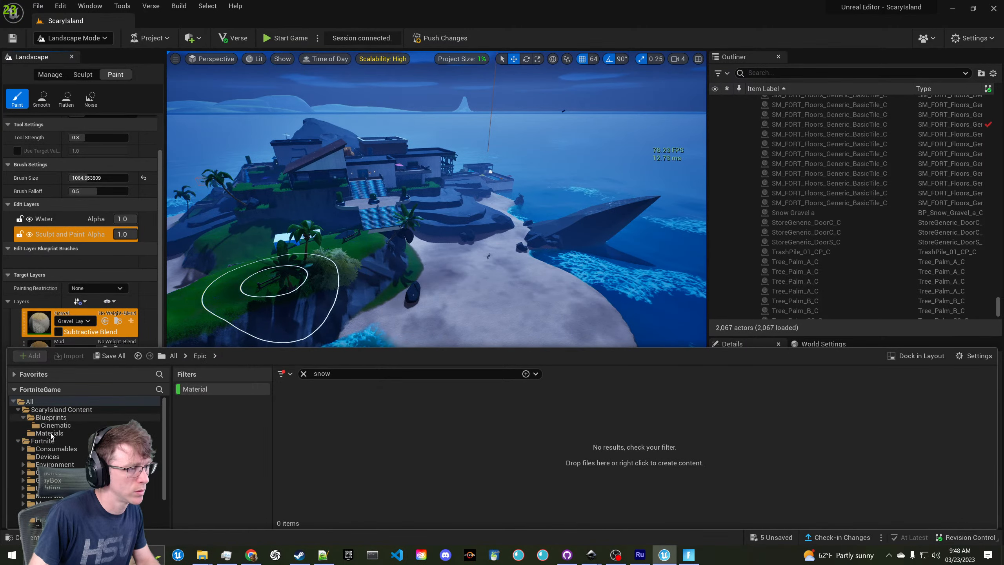
{"action": "left_click", "coordinate": [303, 373]}
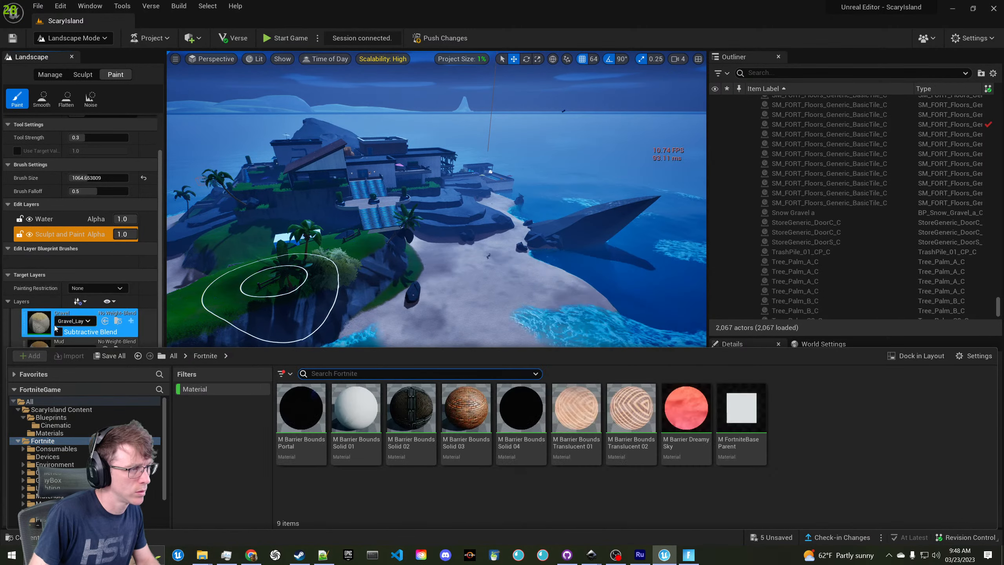
{"action": "left_click", "coordinate": [42, 324]}
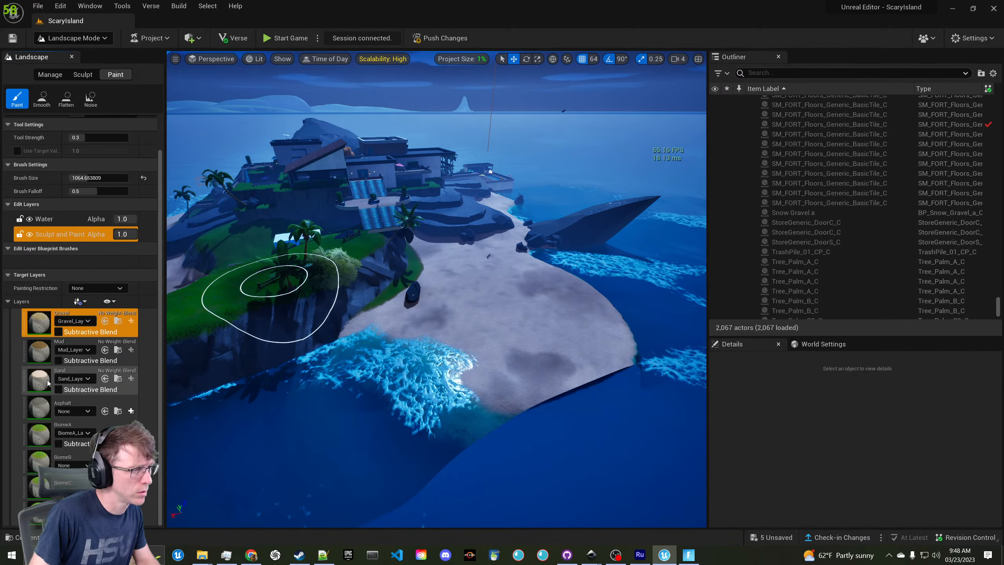
Try to paint the beach in front of the cliff with the BiomeB landscape layer
{"action": "left_click", "coordinate": [103, 458]}
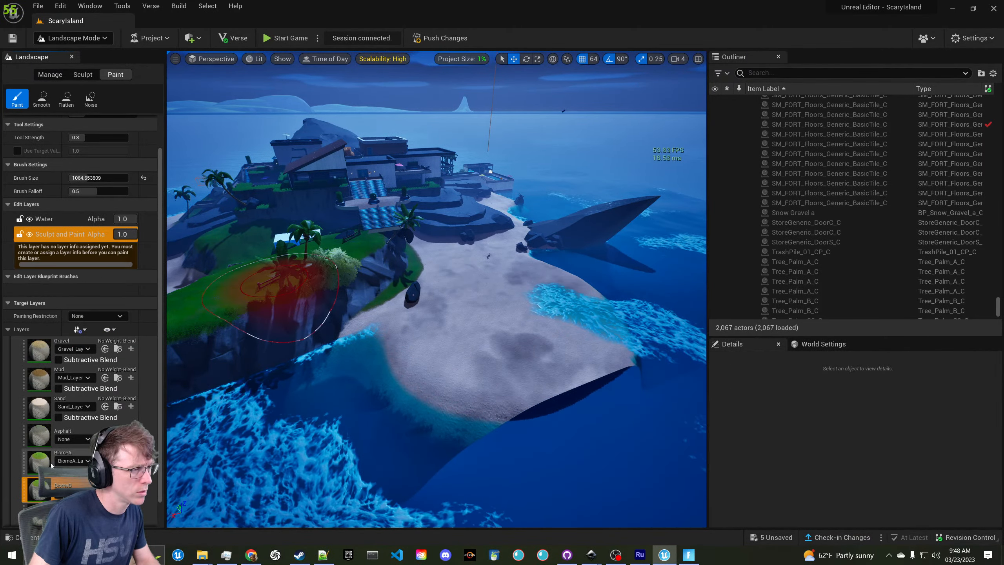
{"action": "left_click", "coordinate": [538, 340]}
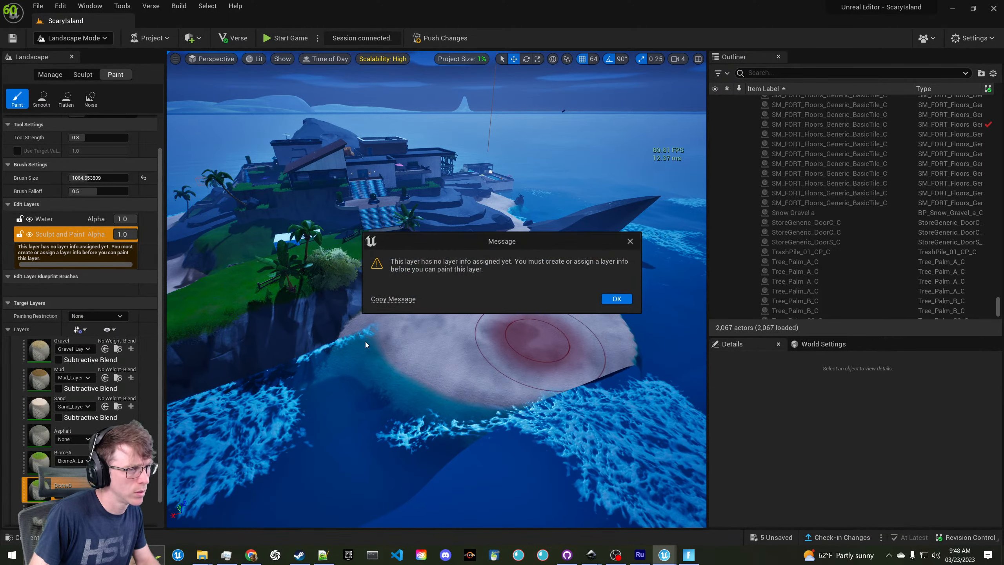
{"action": "left_click", "coordinate": [616, 300]}
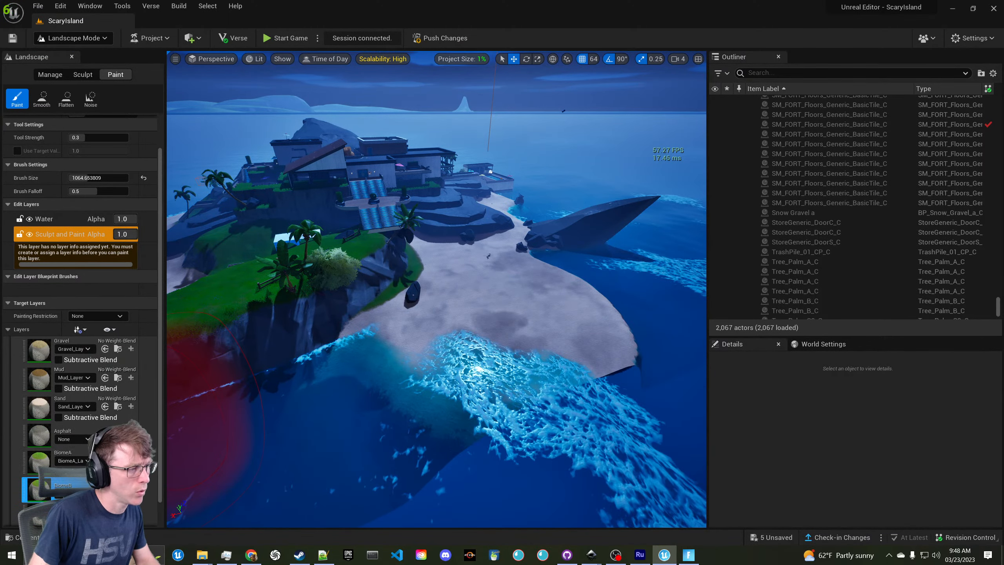
Check which existing layer info assets can be assigned to the BiomeB and Asphalt landscape layers
{"action": "left_click", "coordinate": [73, 489]}
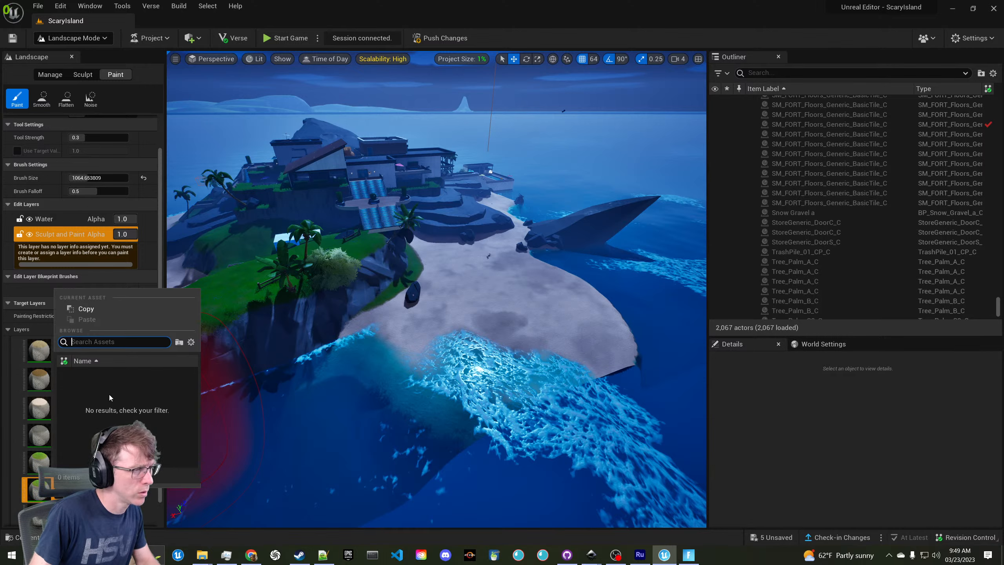
{"action": "left_click", "coordinate": [161, 271]}
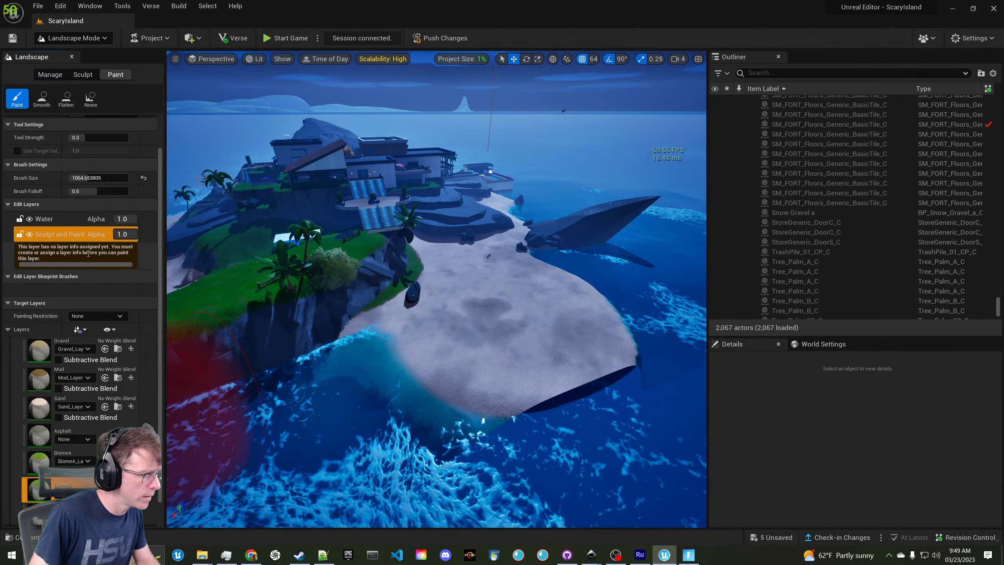
{"action": "scroll", "coordinate": [80, 395], "scroll_direction": "down", "scroll_amount": 1}
{"action": "left_click", "coordinate": [76, 465]}
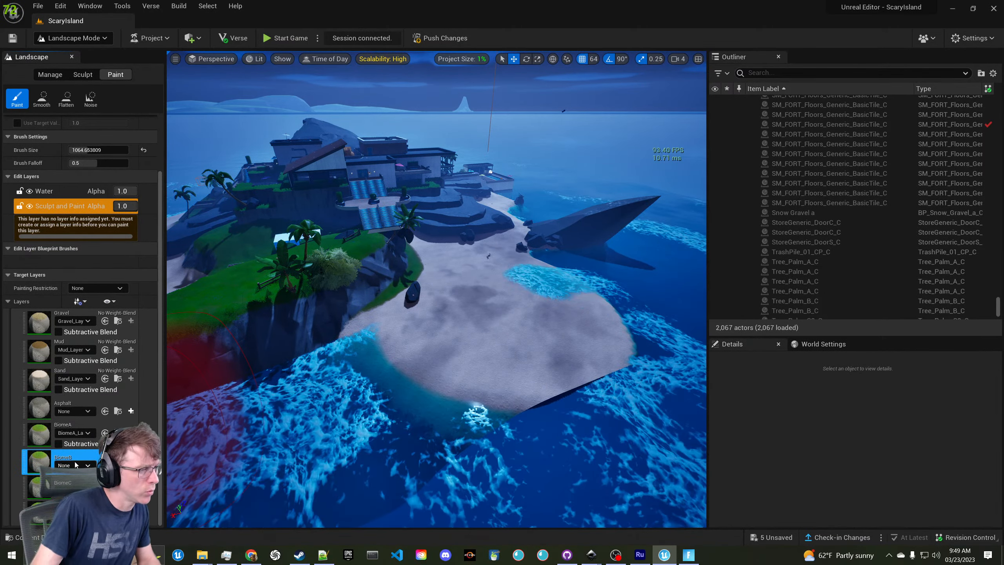
{"action": "left_click", "coordinate": [72, 411]}
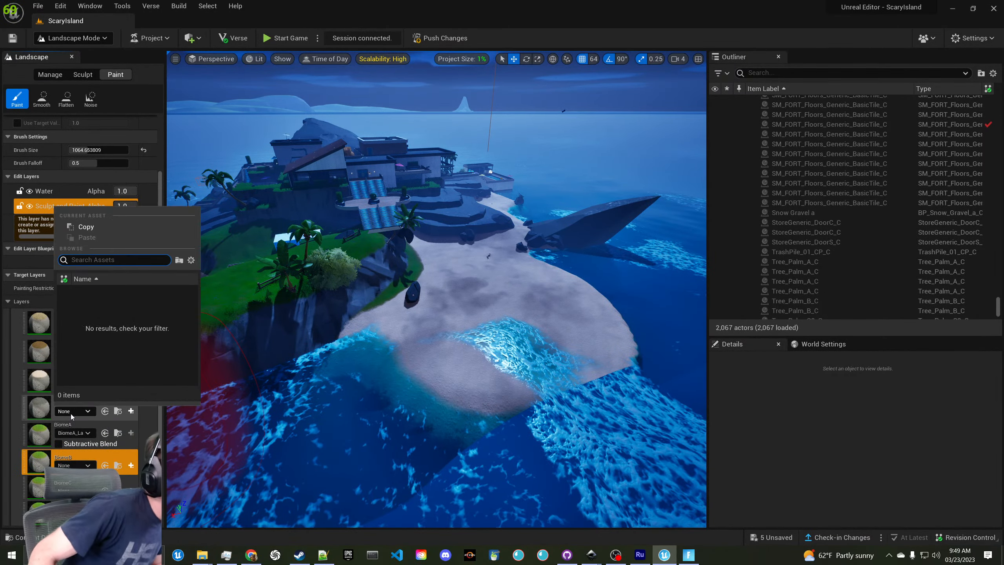
{"action": "key", "text": "Escape"}
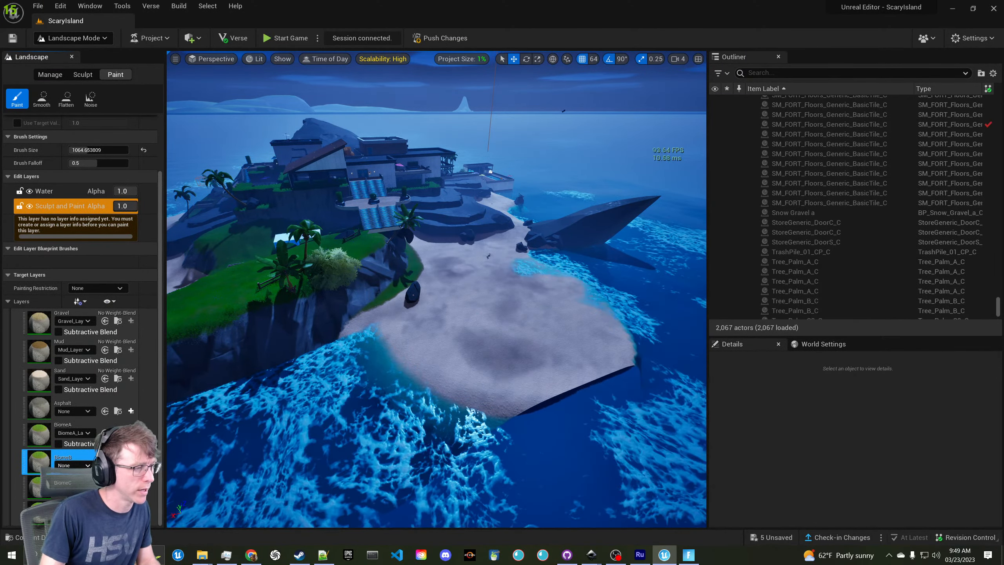
Create a normal weight-blended layer info for BiomeB, saved as BiomeB_Snow_LayerInfo in the ScaryIsland_sharedassets folder
{"action": "left_click", "coordinate": [131, 465]}
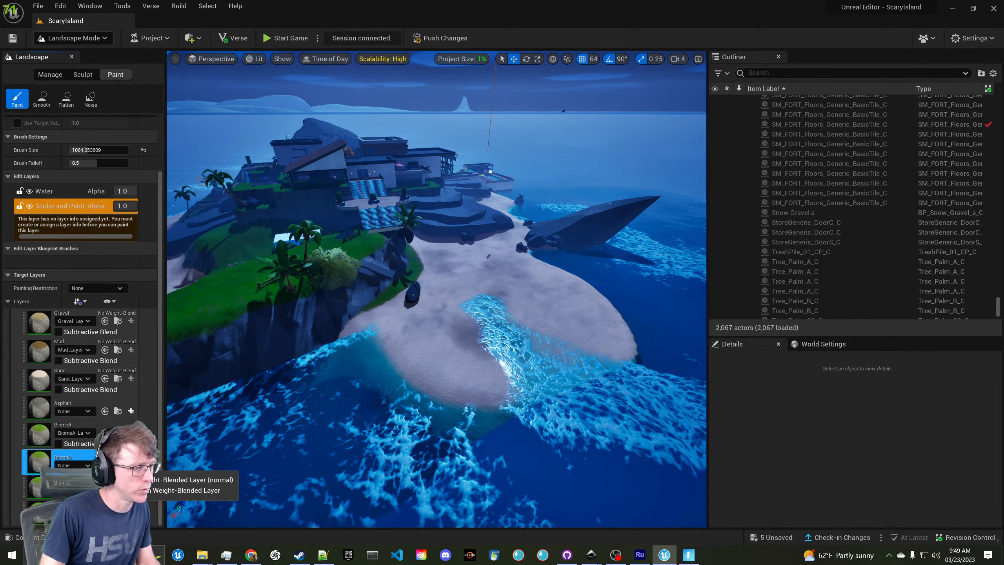
{"action": "left_click", "coordinate": [157, 479]}
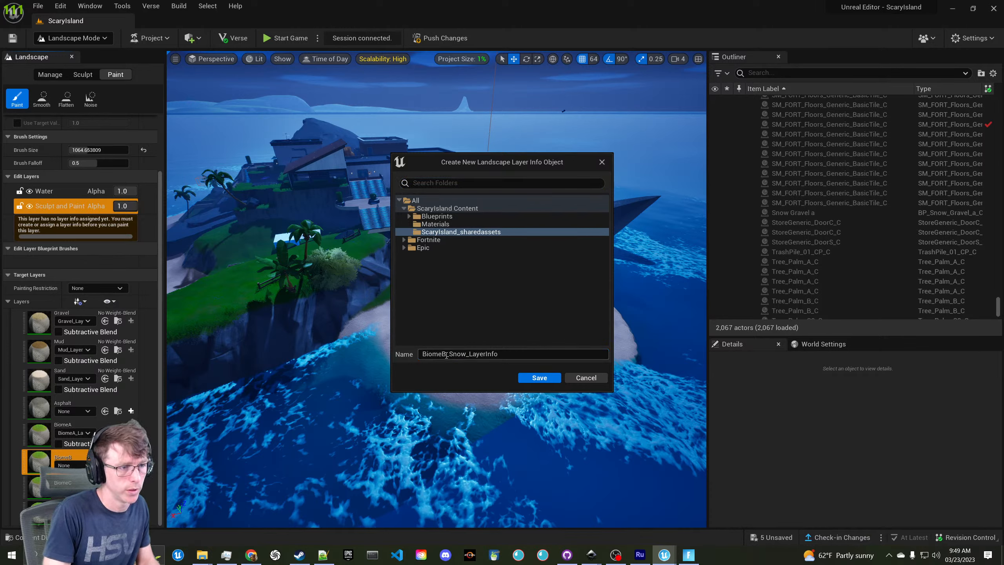
{"action": "left_click", "coordinate": [539, 378]}
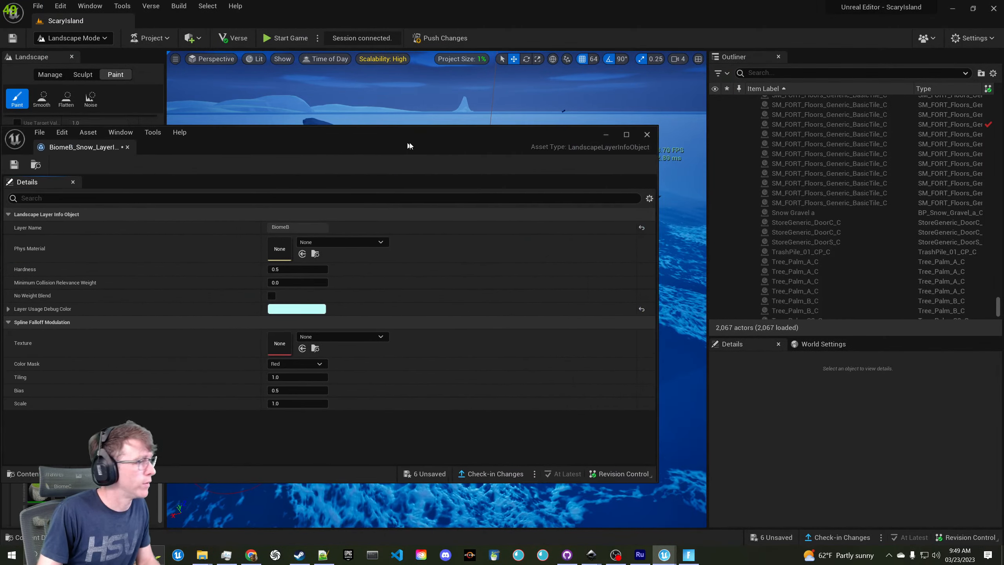
Set the Phys Material of BiomeB_Snow_LayerInfo to Snow, save the asset and move its window out of the way
{"action": "double_click", "coordinate": [408, 145]}
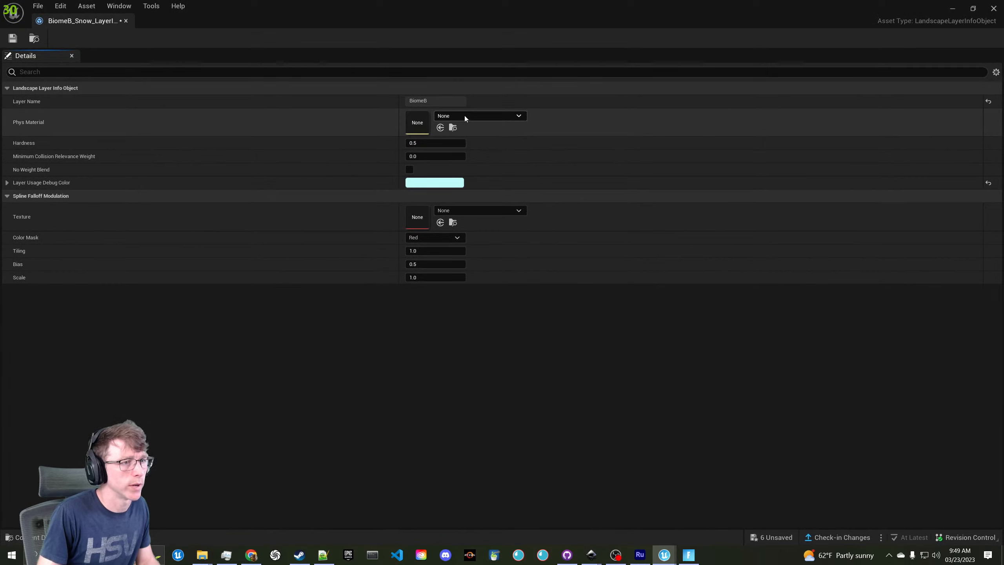
{"action": "left_click", "coordinate": [518, 116]}
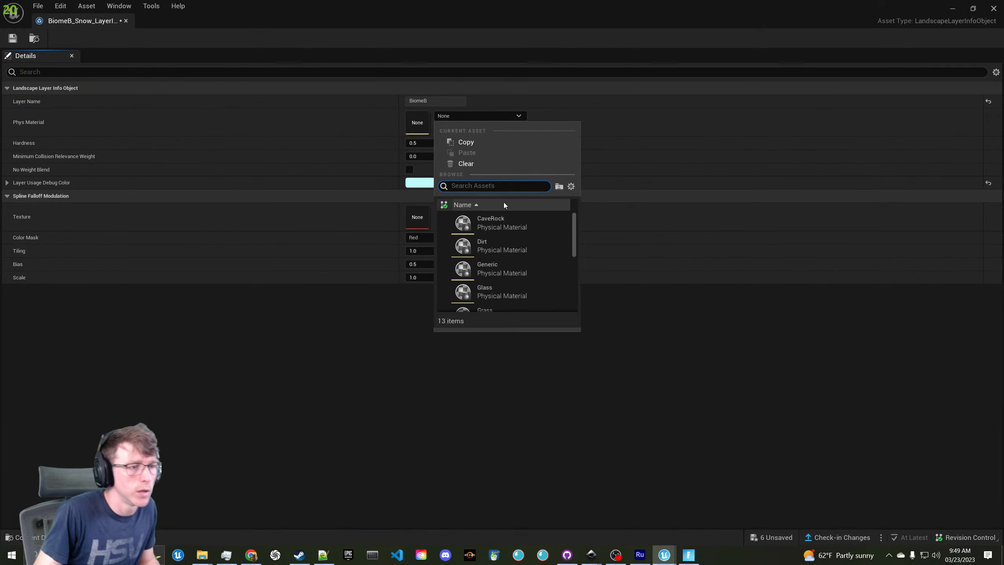
{"action": "type", "text": "snow"}
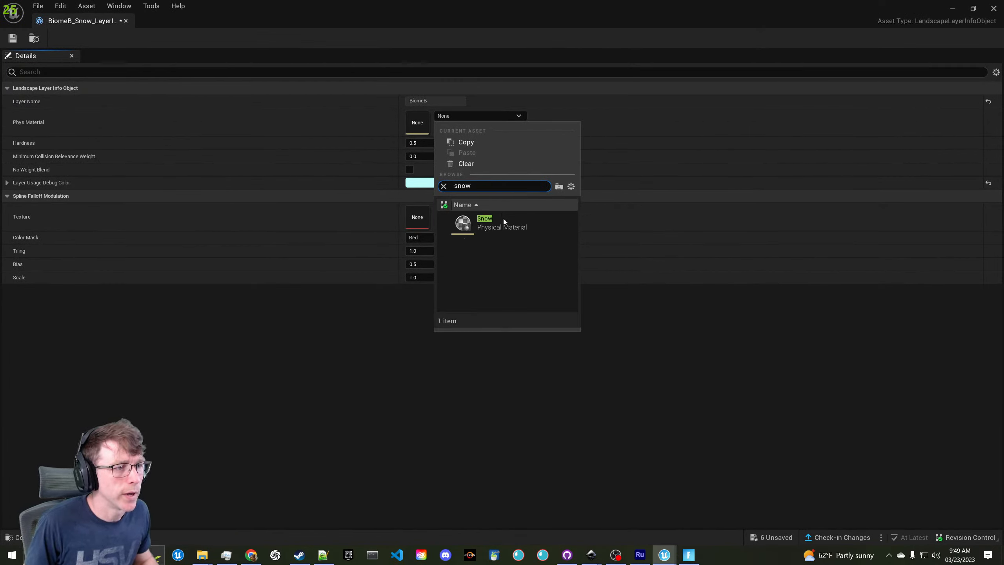
{"action": "left_click", "coordinate": [502, 221]}
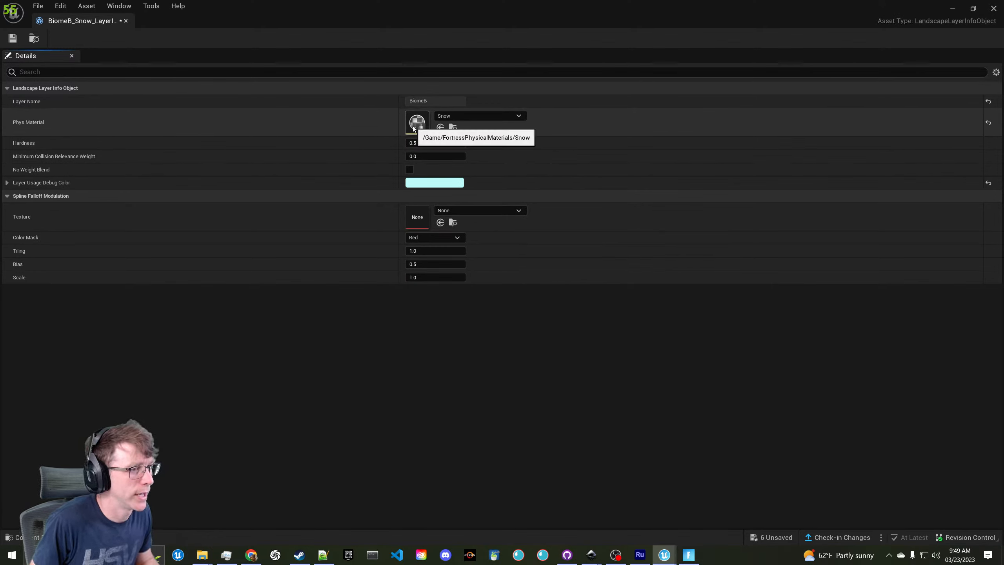
{"action": "left_click", "coordinate": [12, 38]}
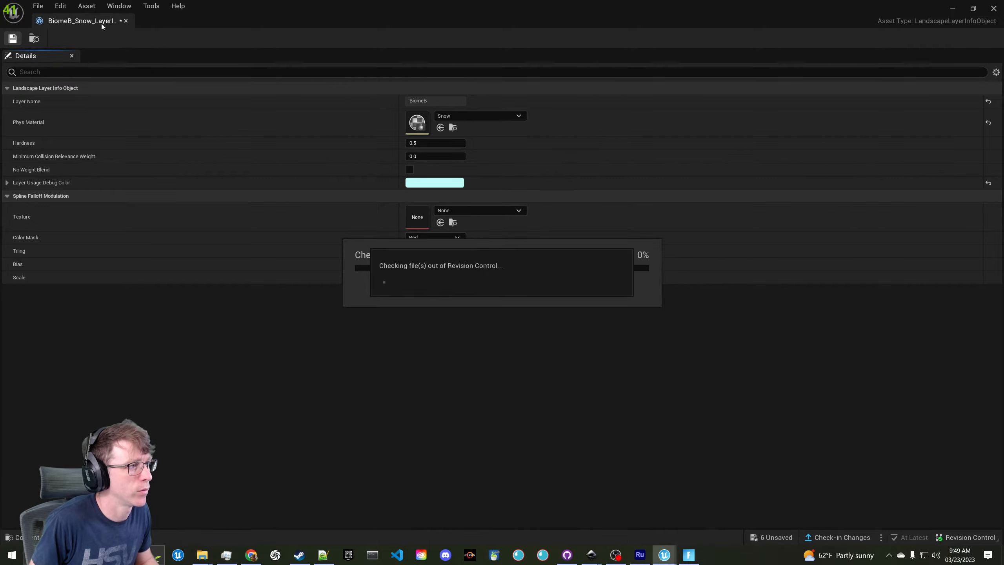
{"action": "left_click_drag", "start_coordinate": [232, 25], "coordinate": [1003, 124]}
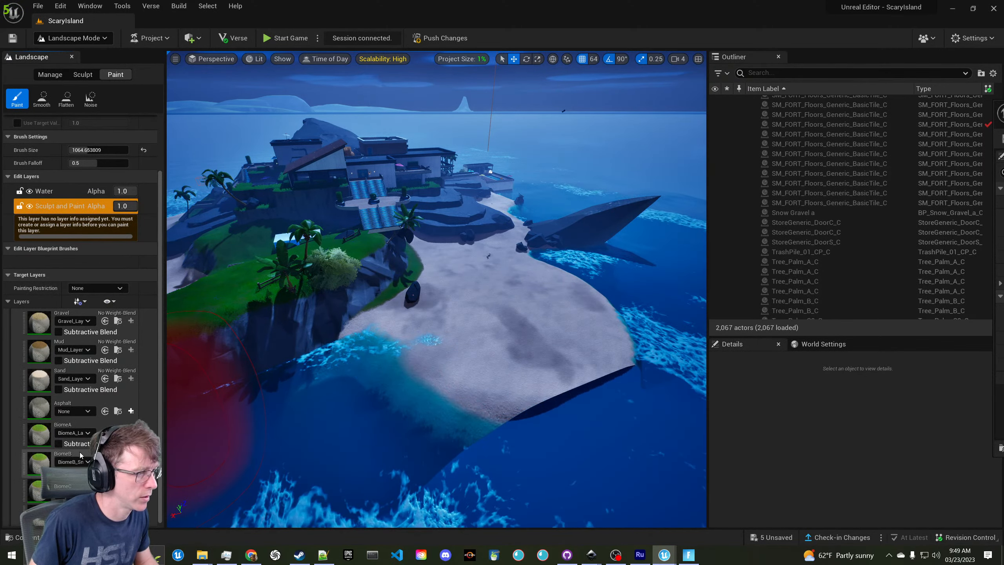
Paint the BiomeB layer onto the beach in front of the cliff
{"action": "left_click", "coordinate": [71, 455]}
{"action": "mouse_move", "coordinate": [556, 330]}
{"action": "left_mouse_down"}
{"action": "mouse_move", "coordinate": [504, 332]}
{"action": "mouse_move", "coordinate": [484, 316]}
{"action": "left_mouse_up"}
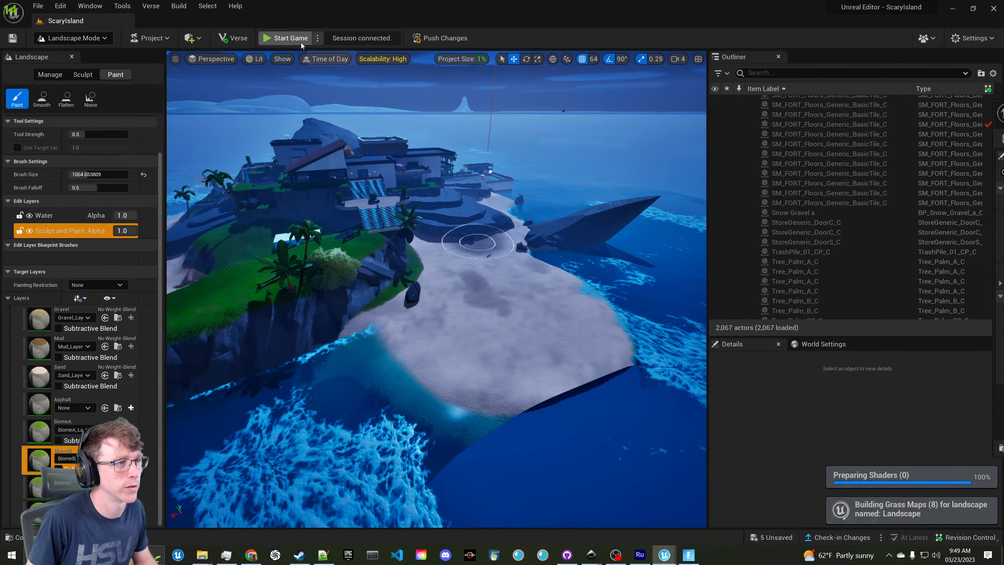
Switch to Fortnite and run across the grassy hill to look for the painted landscape
{"action": "left_click", "coordinate": [689, 556]}
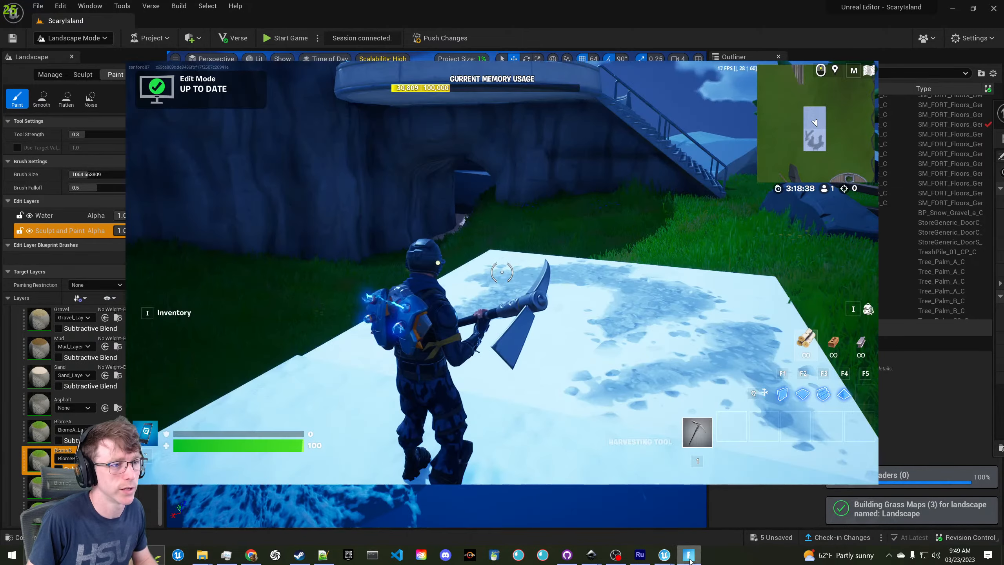
{"action": "left_click", "coordinate": [496, 262]}
{"action": "key", "text": "shift+w"}
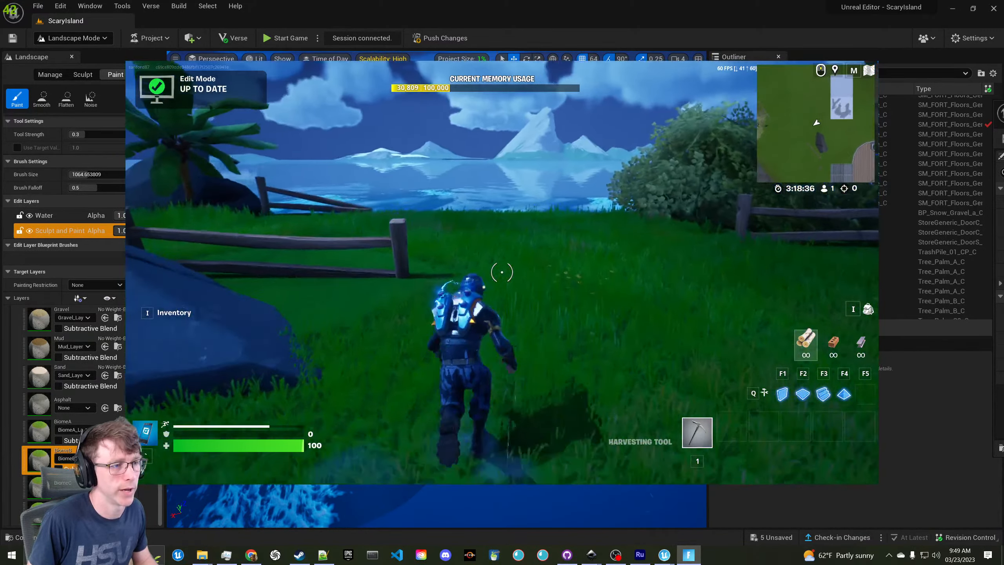
{"action": "key", "text": "shift+w"}
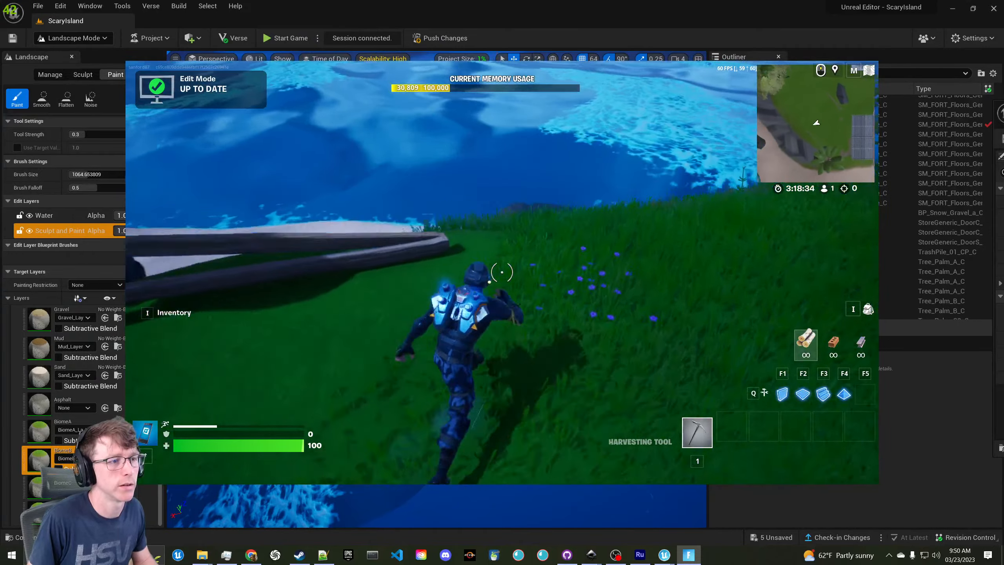
{"action": "key", "text": "shift+w"}
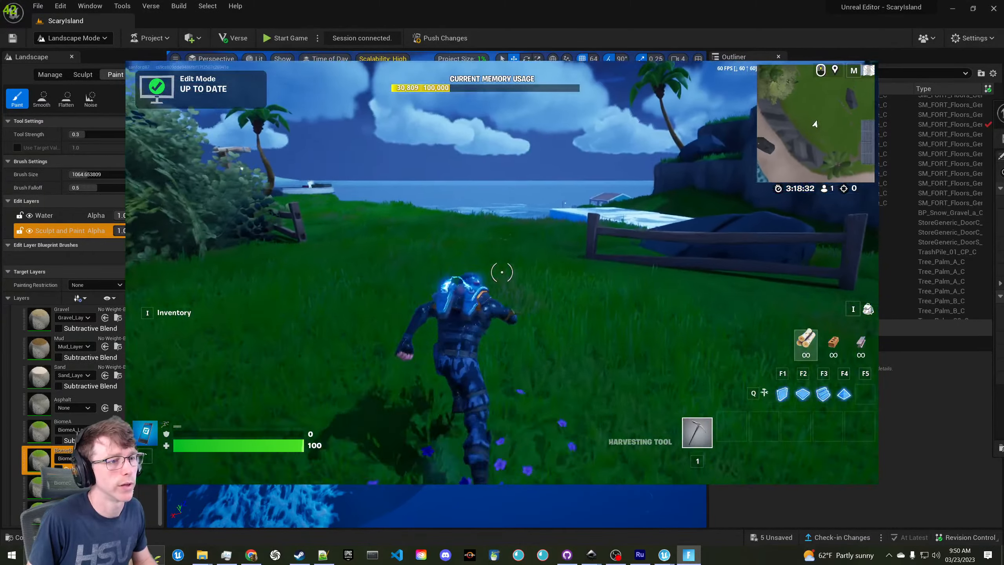
{"action": "key", "text": "shift+w"}
{"action": "key", "text": "alt+Tab"}
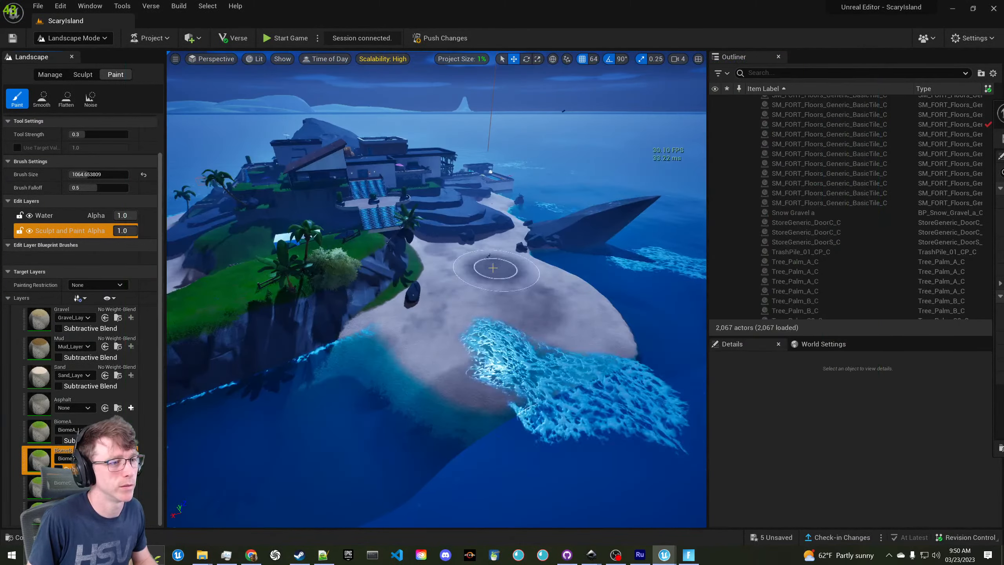
Compare the beach's location in the Unreal Editor viewport with Fortnite and run down to the shore to inspect it in the game
{"action": "right_click_drag", "start_coordinate": [425, 286], "coordinate": [471, 205]}
{"action": "key", "text": "alt+Tab"}
{"action": "key", "text": "alt+Tab"}
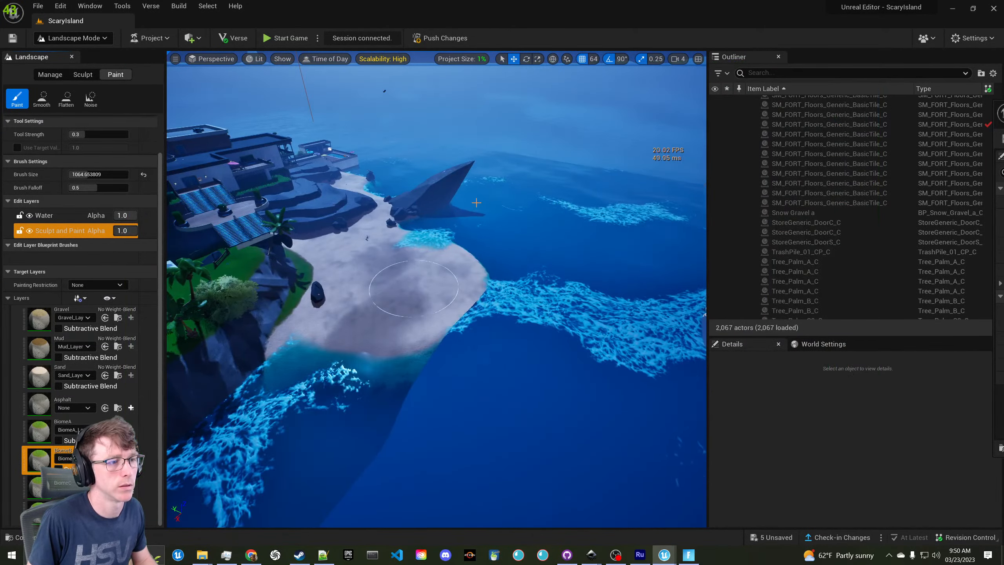
{"action": "key", "text": "alt+Tab"}
{"action": "key", "text": "shift+w"}
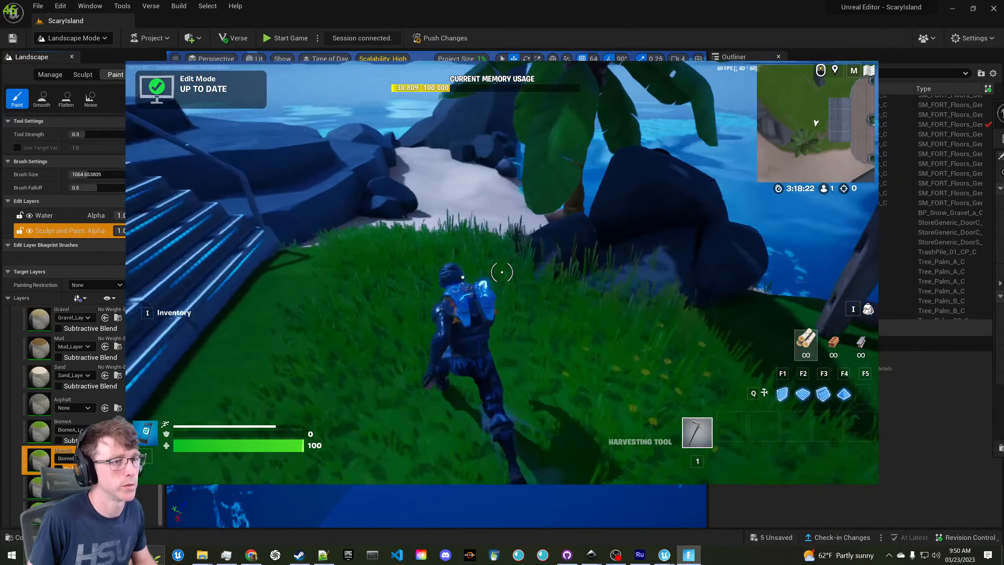
{"action": "left_click", "coordinate": [501, 272]}
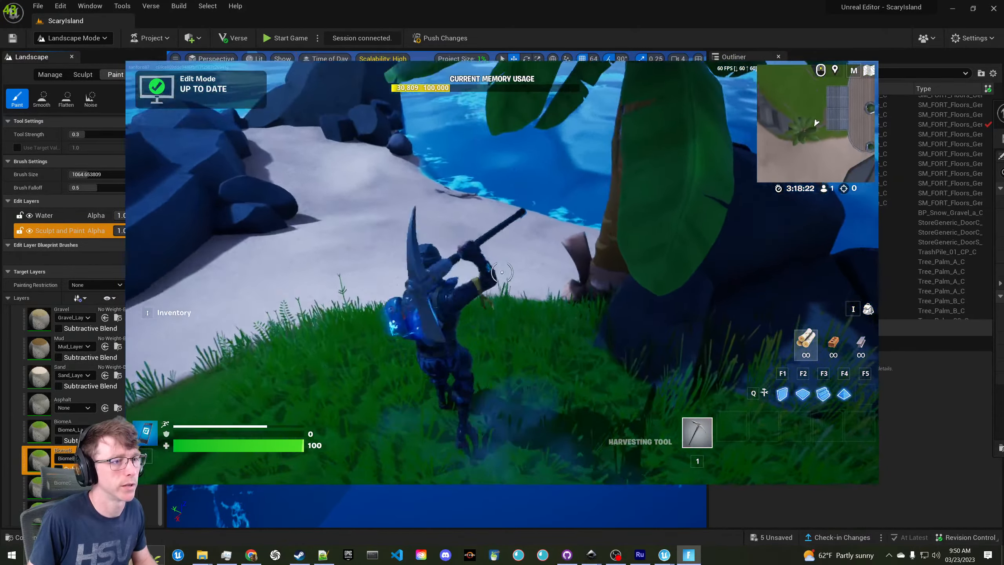
Return to Unreal Editor and push the changes to the live session, saving all the listed modified content
{"action": "key", "text": "alt+Tab"}
{"action": "left_click", "coordinate": [456, 38]}
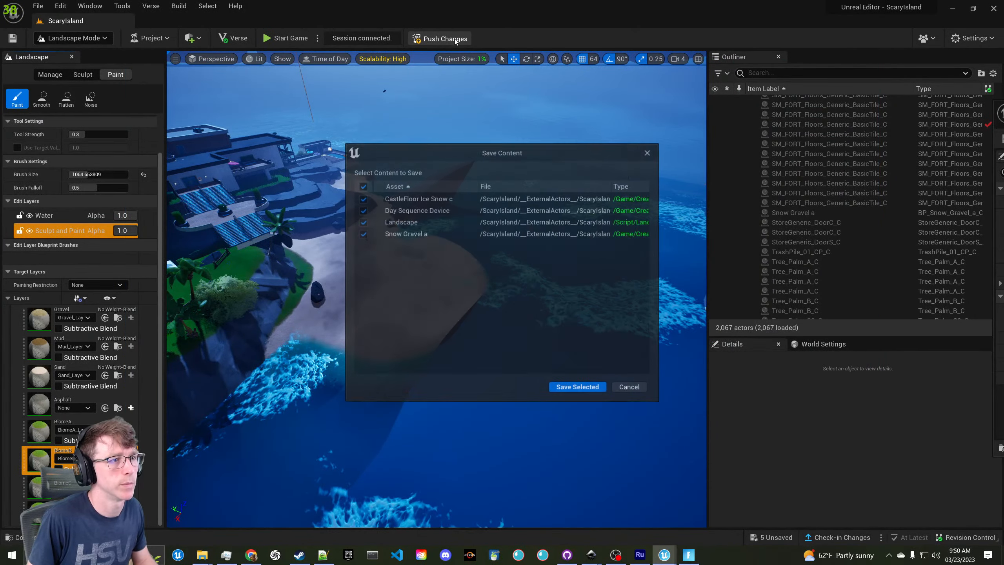
{"action": "left_click", "coordinate": [580, 385]}
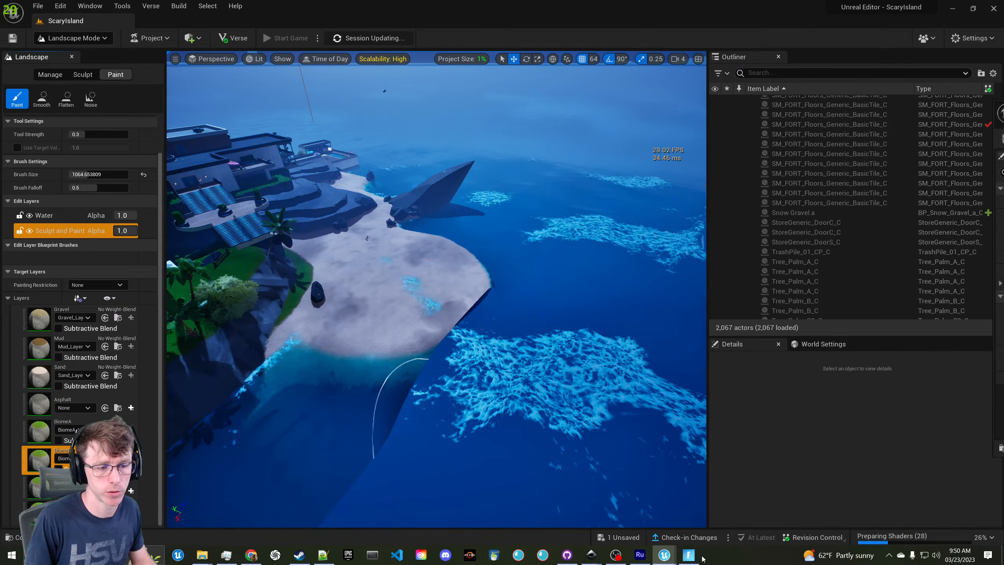
Switch to Fortnite to check the progress of the session update, then return to Unreal Editor
{"action": "left_click", "coordinate": [690, 555]}
{"action": "left_click", "coordinate": [462, 313]}
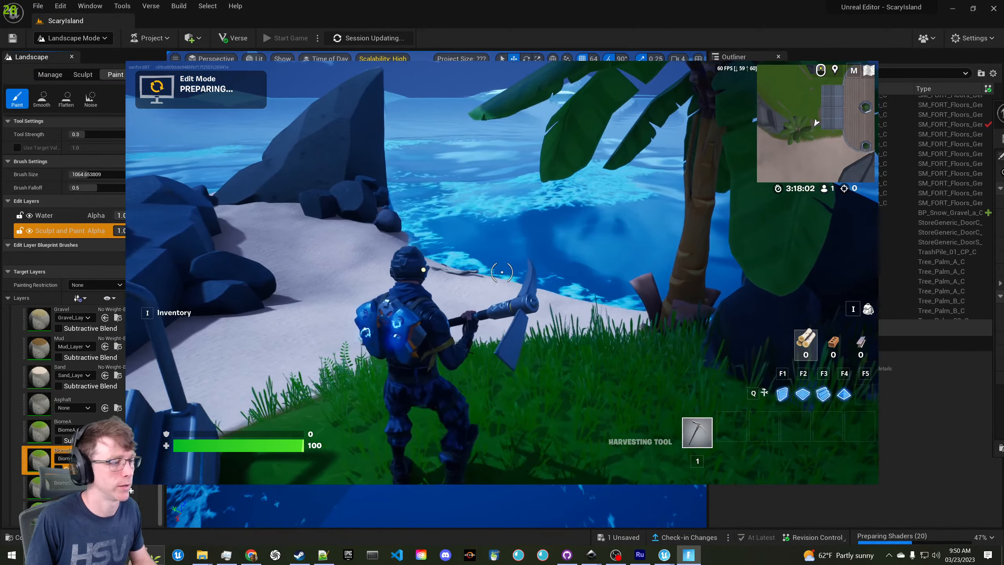
{"action": "key", "text": "alt+Tab"}
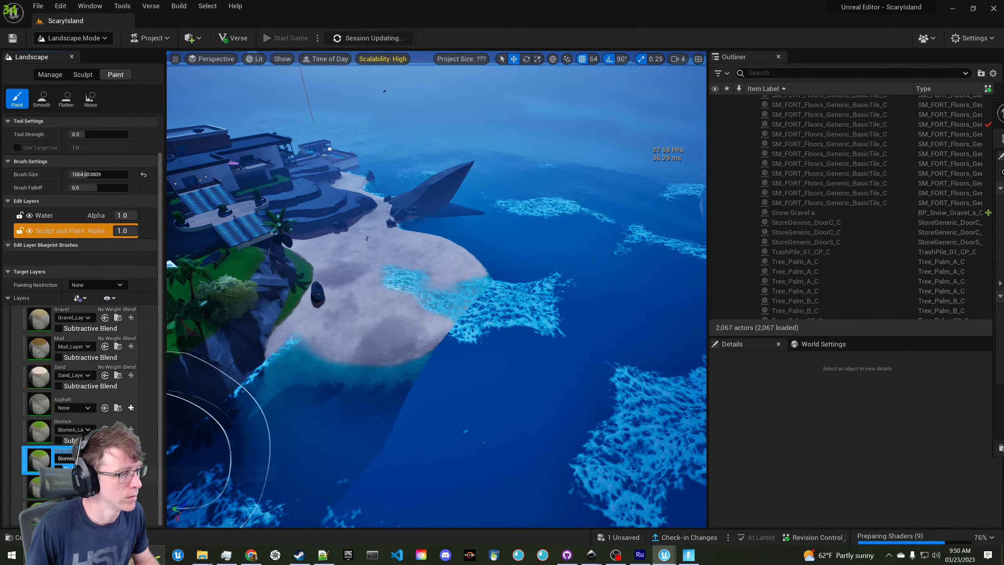
Bring the BiomeB_Snow_LayerInfo window back into view and search the Spline Falloff Modulation textures for "snow", leaving the texture unassigned
{"action": "mouse_move", "coordinate": [672, 561]}
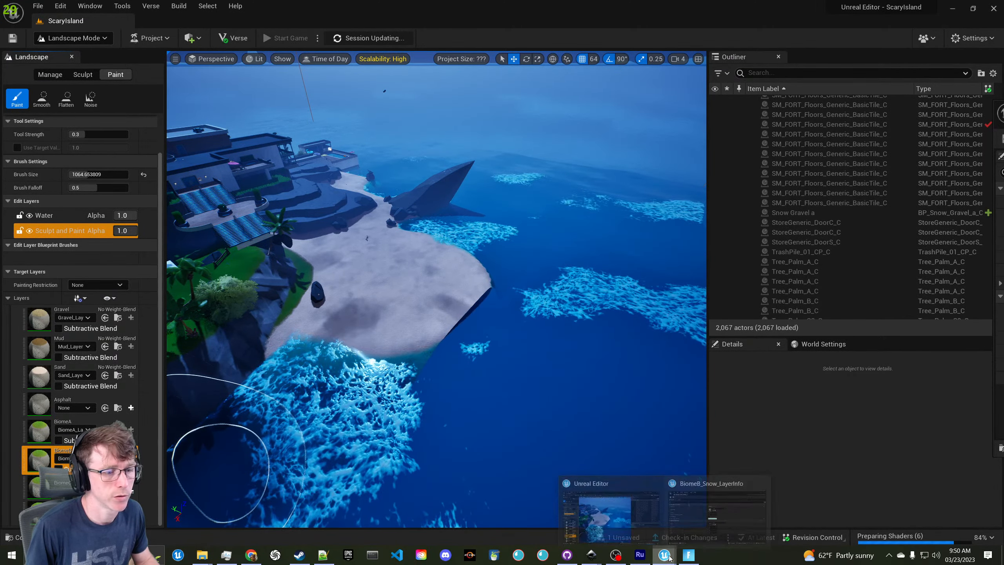
{"action": "left_click_drag", "start_coordinate": [1003, 112], "coordinate": [542, 59]}
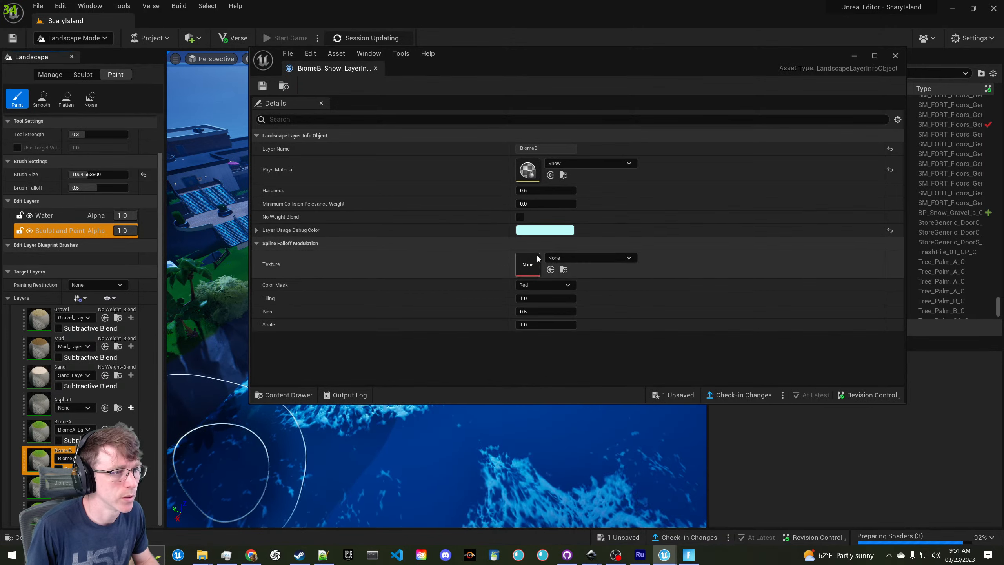
{"action": "left_click", "coordinate": [579, 260]}
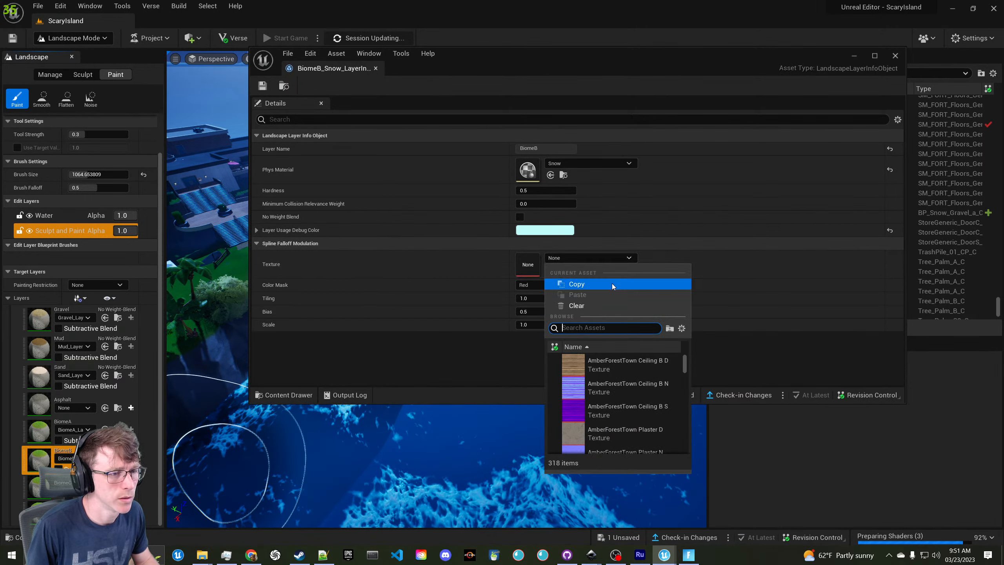
{"action": "type", "text": "snow"}
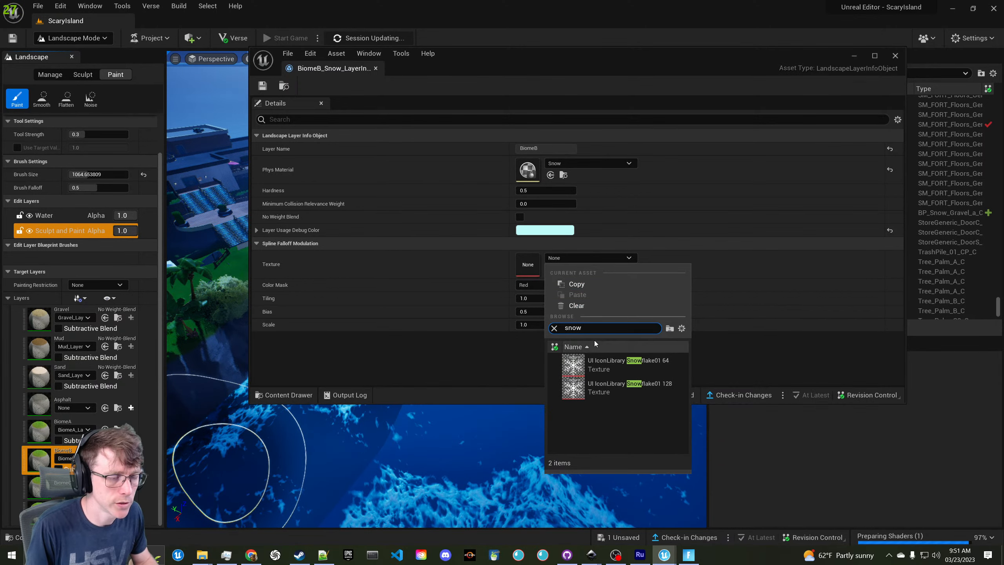
{"action": "left_click", "coordinate": [475, 351]}
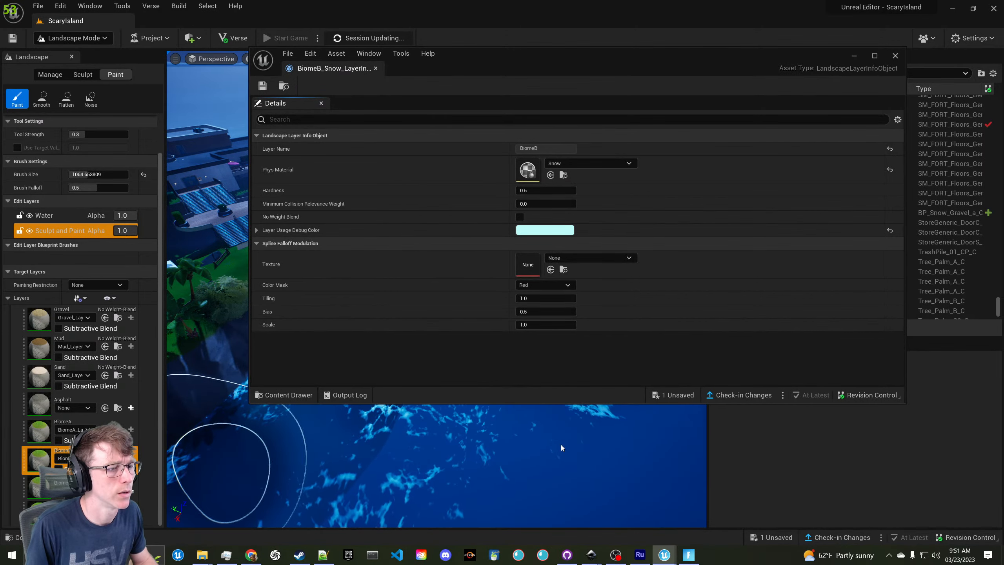
Switch to Fortnite to check the session update, bring up its in-game menu, and return to Unreal Editor
{"action": "left_click", "coordinate": [688, 555]}
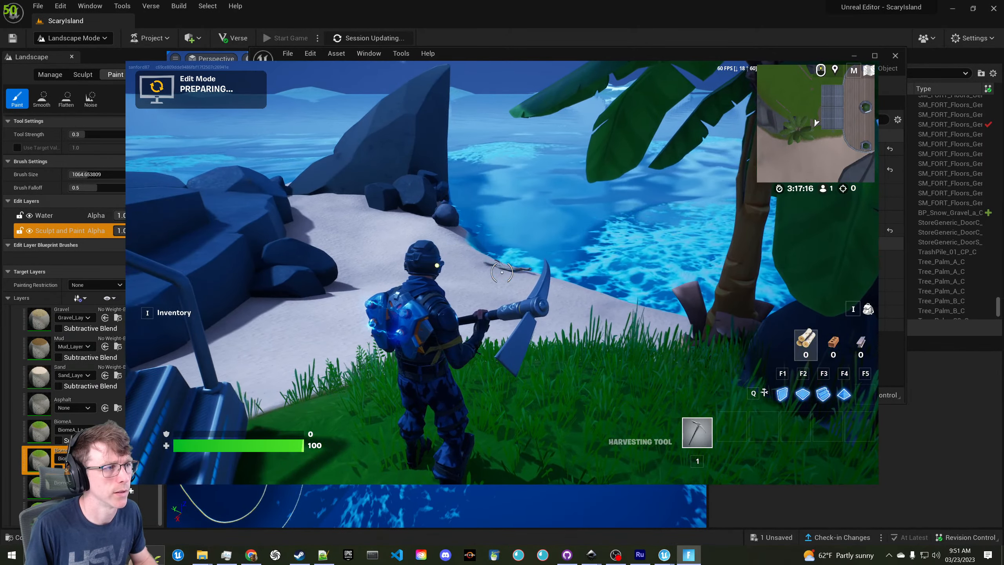
{"action": "key", "text": "Escape"}
{"action": "left_click", "coordinate": [273, 332]}
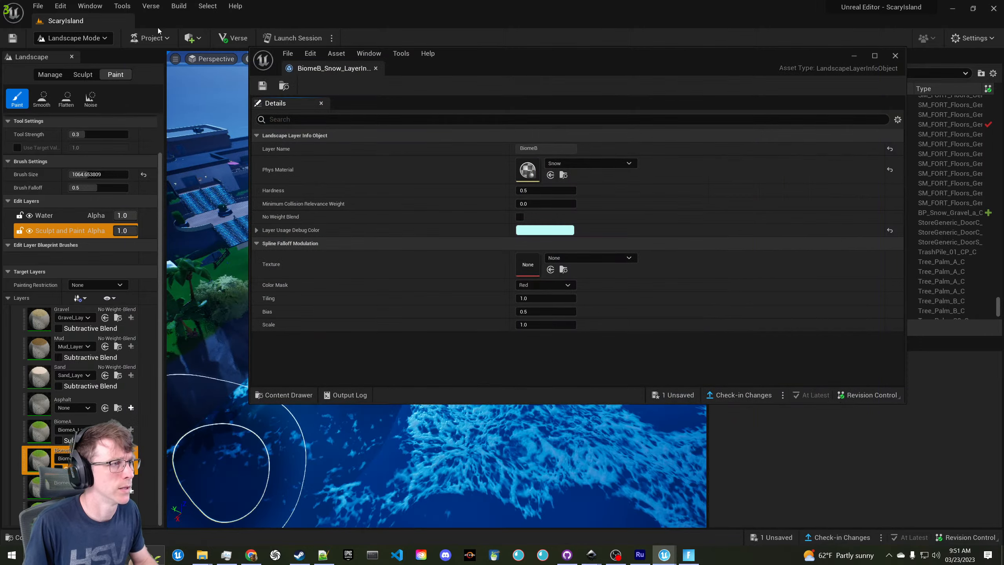
Open the Fab asset library, search it for "snow" and look through the results
{"action": "left_click", "coordinate": [190, 38]}
{"action": "left_click", "coordinate": [242, 67]}
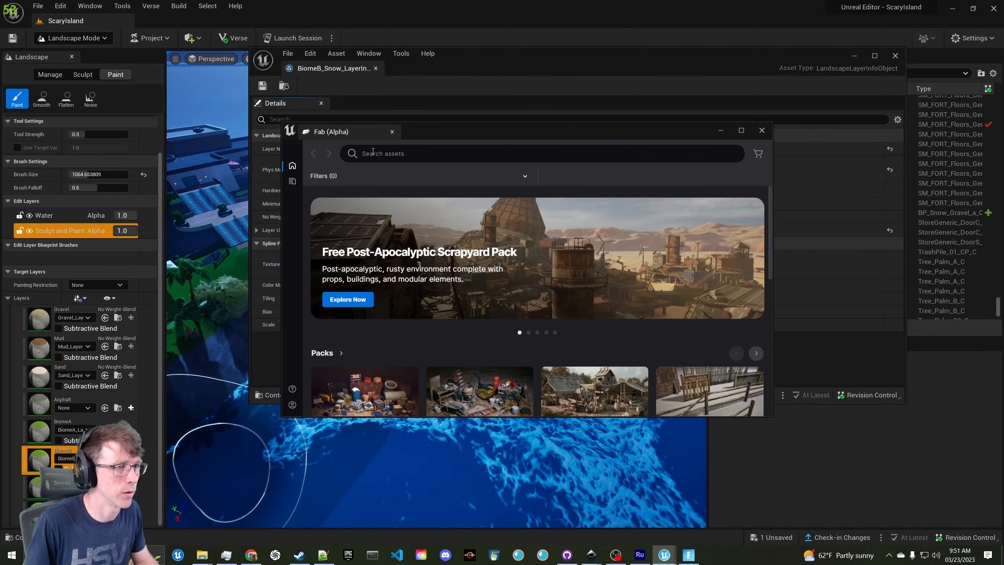
{"action": "left_click", "coordinate": [396, 154]}
{"action": "type", "text": "sno"}
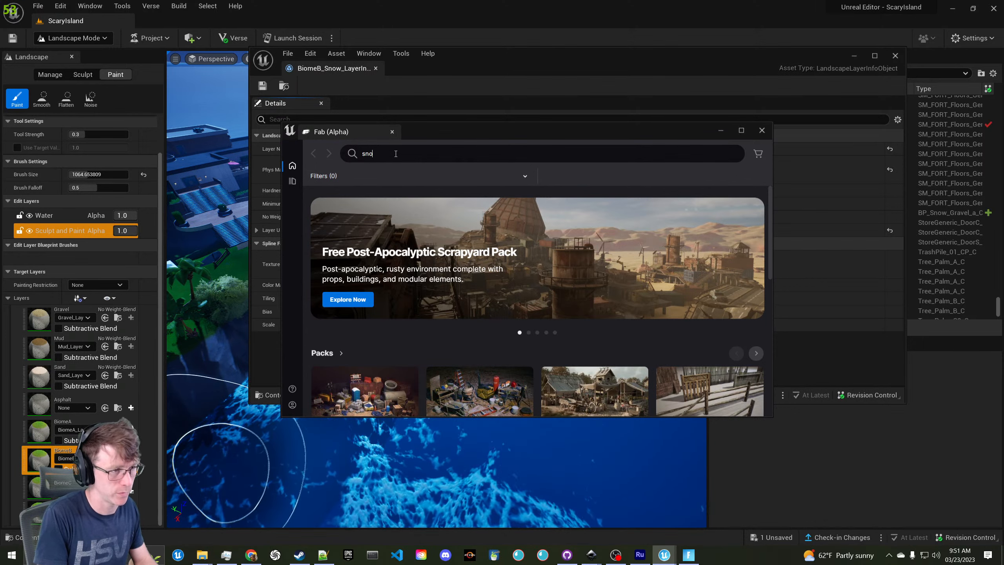
{"action": "type", "text": "w"}
{"action": "key", "text": "Return"}
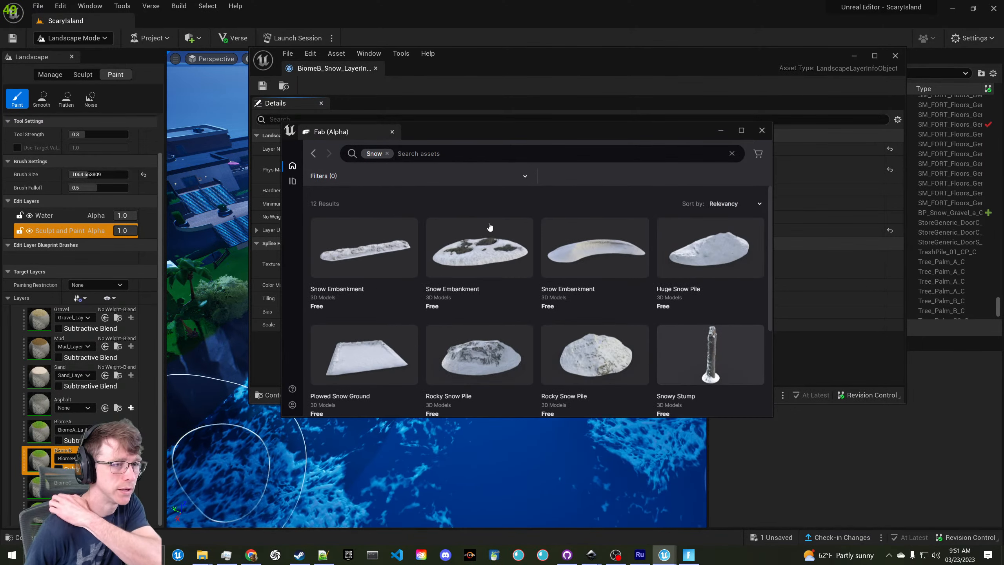
{"action": "scroll", "coordinate": [489, 226], "scroll_direction": "down", "scroll_amount": 3}
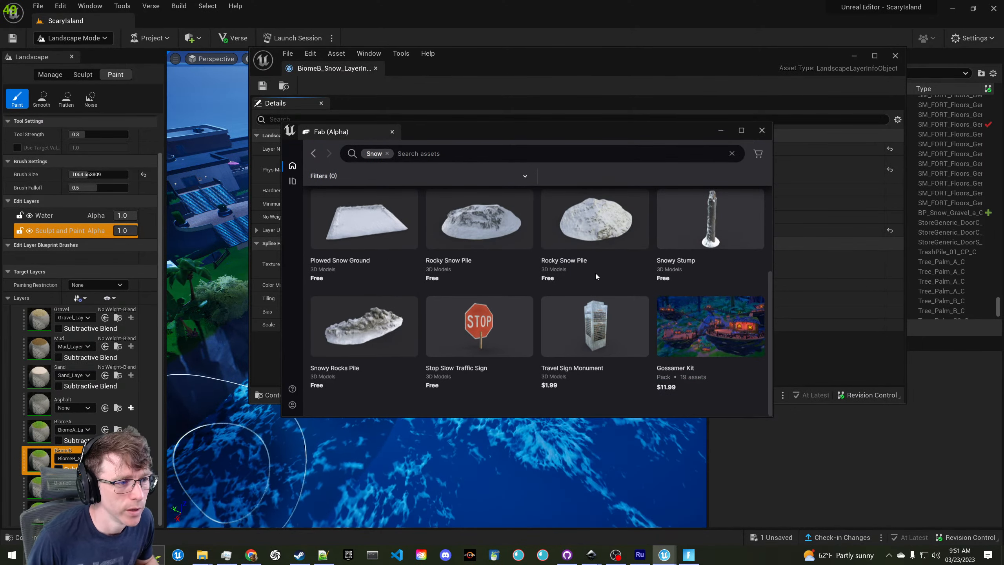
{"action": "scroll", "coordinate": [681, 304], "scroll_direction": "up", "scroll_amount": 3}
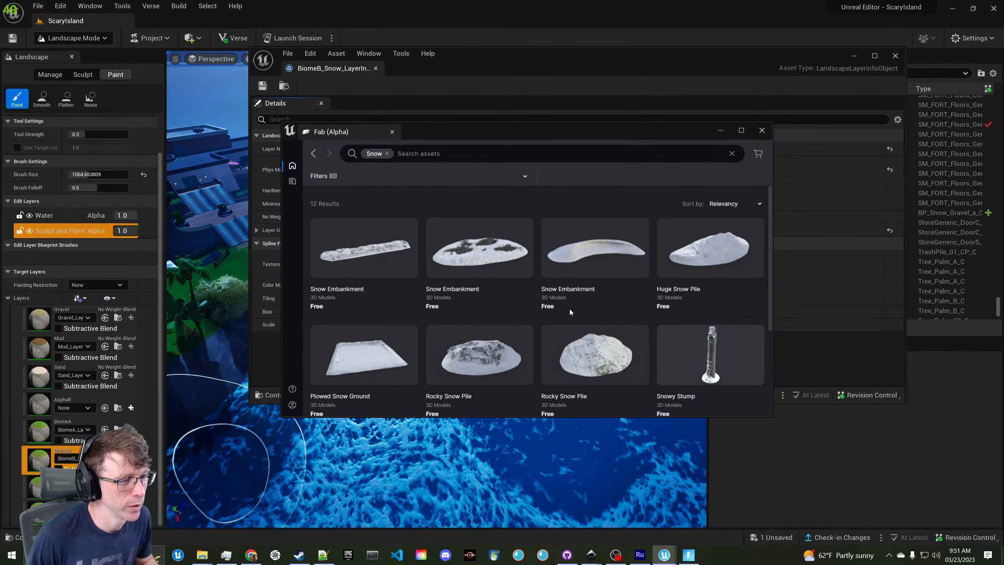
{"action": "scroll", "coordinate": [436, 334], "scroll_direction": "down", "scroll_amount": 2}
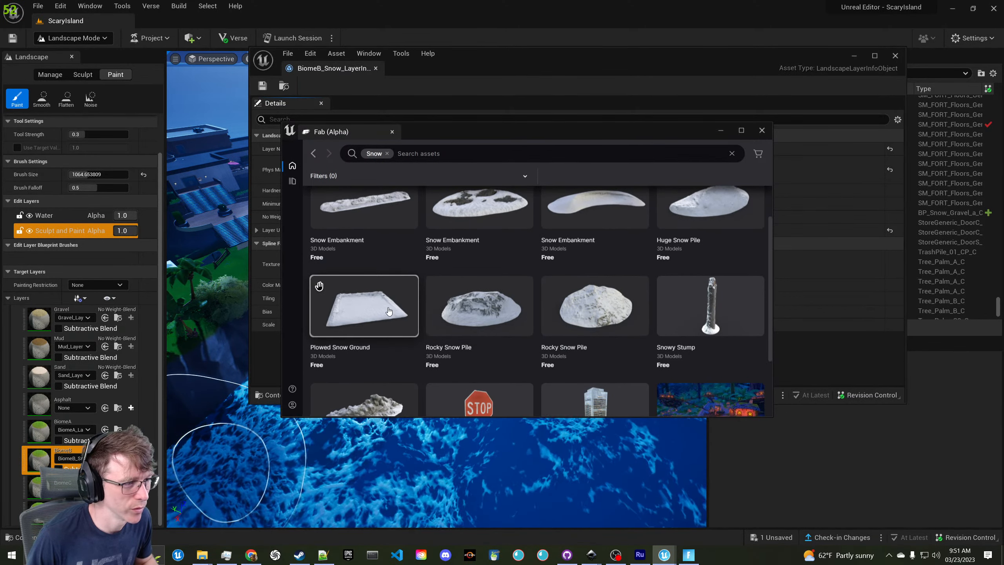
{"action": "scroll", "coordinate": [386, 309], "scroll_direction": "up", "scroll_amount": 2}
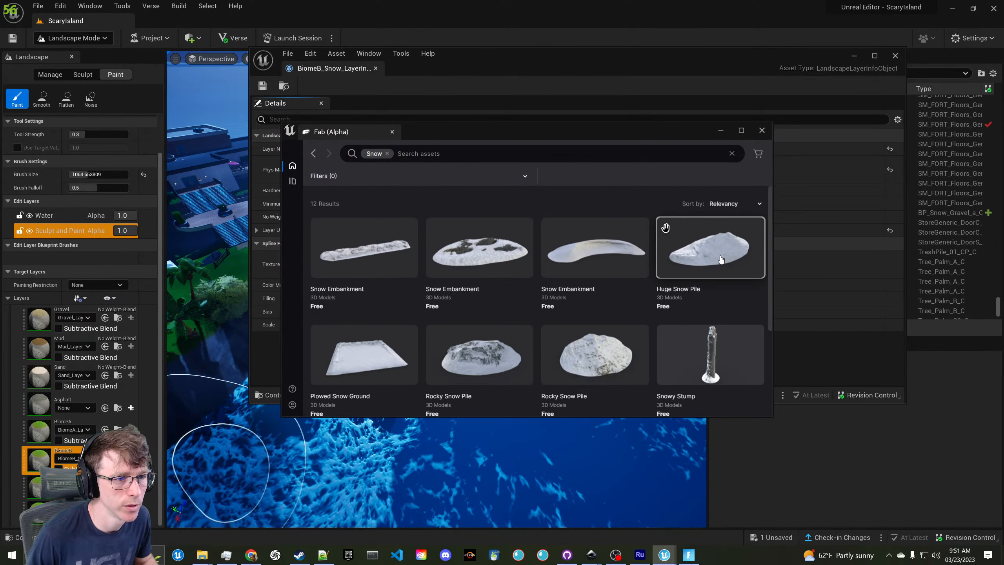
Open the Snow Embankment model beside Huge Snow Pile in Fab and review its description and content options
{"action": "left_click", "coordinate": [605, 255]}
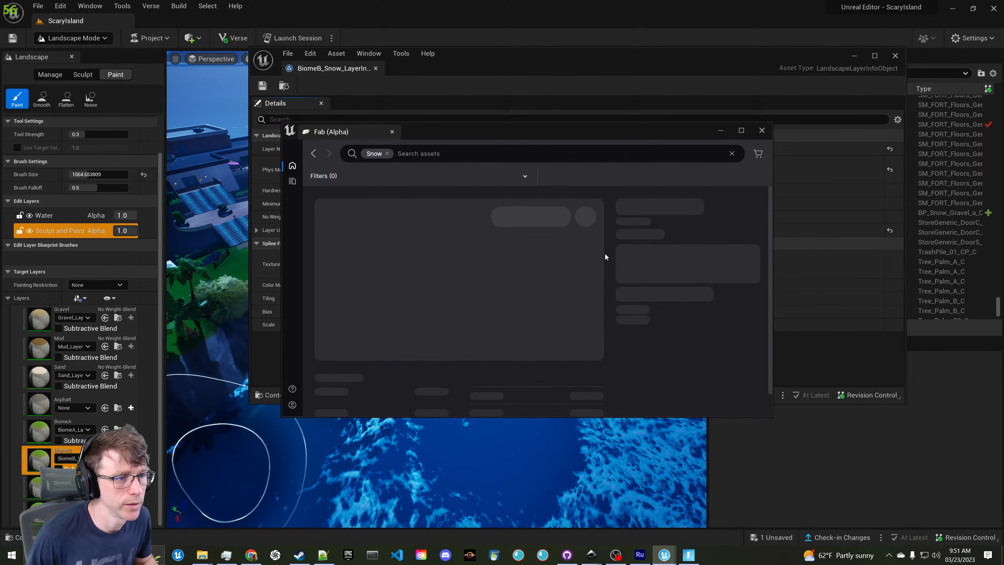
{"action": "left_click", "coordinate": [501, 279]}
{"action": "scroll", "coordinate": [604, 248], "scroll_direction": "down", "scroll_amount": 2}
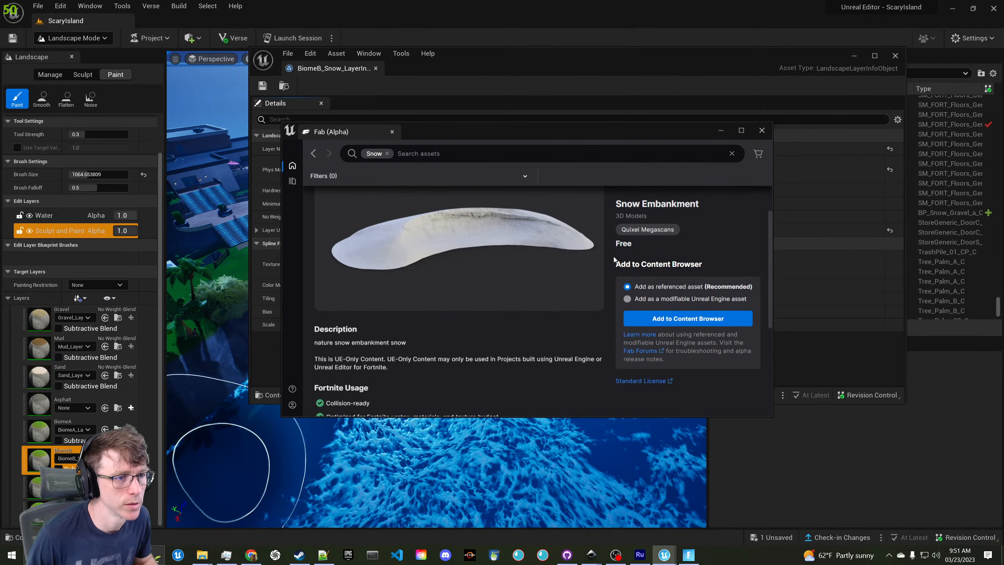
{"action": "scroll", "coordinate": [578, 249], "scroll_direction": "up", "scroll_amount": 2}
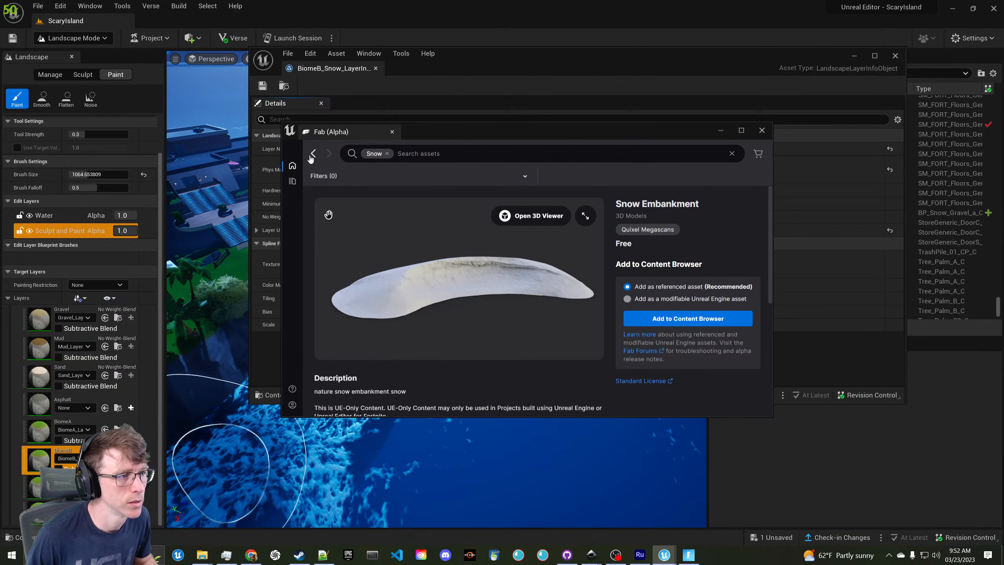
Browse Fab's Environments & Scenes and Objects categories of 3D models
{"action": "mouse_move", "coordinate": [292, 185]}
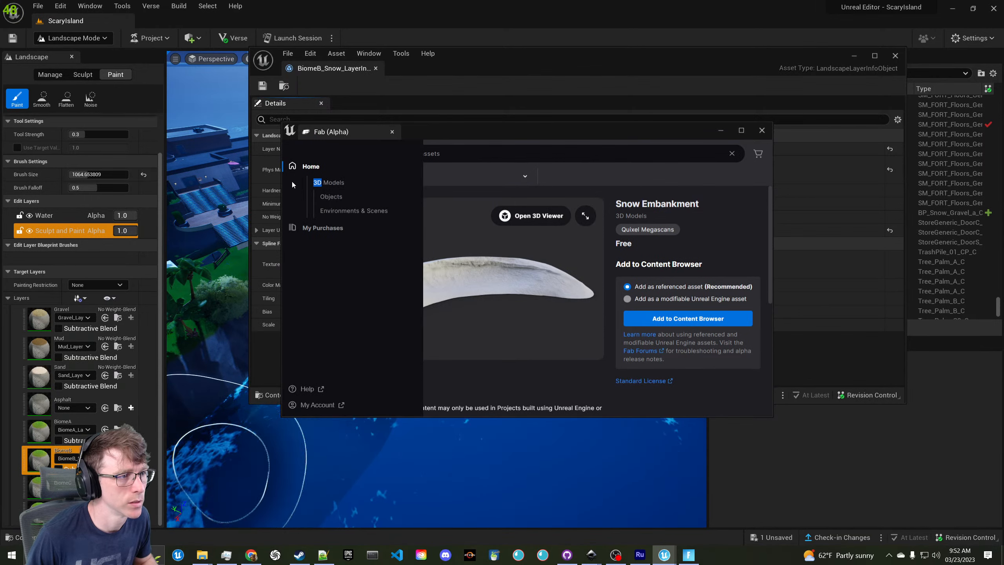
{"action": "left_click", "coordinate": [337, 212]}
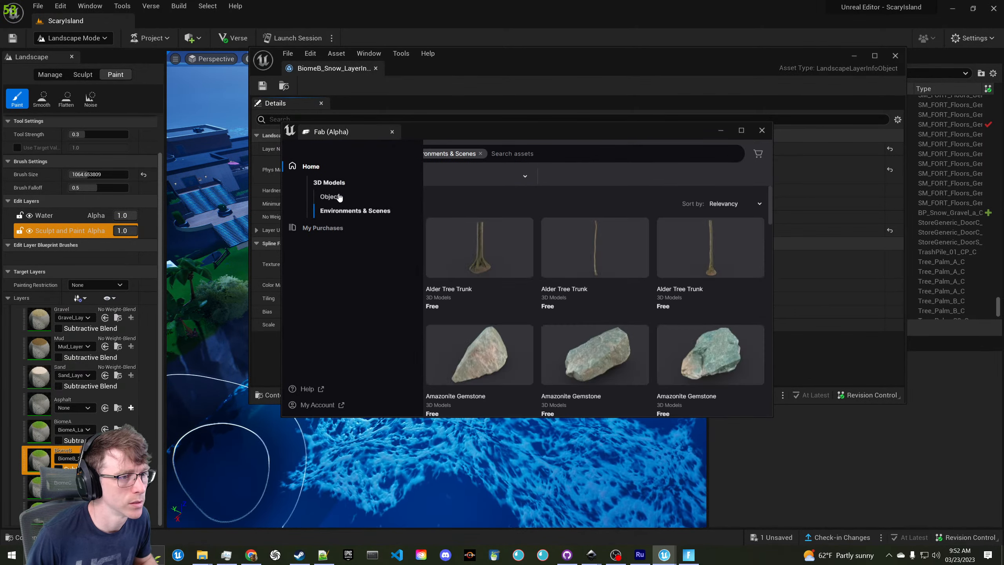
{"action": "left_click", "coordinate": [331, 197]}
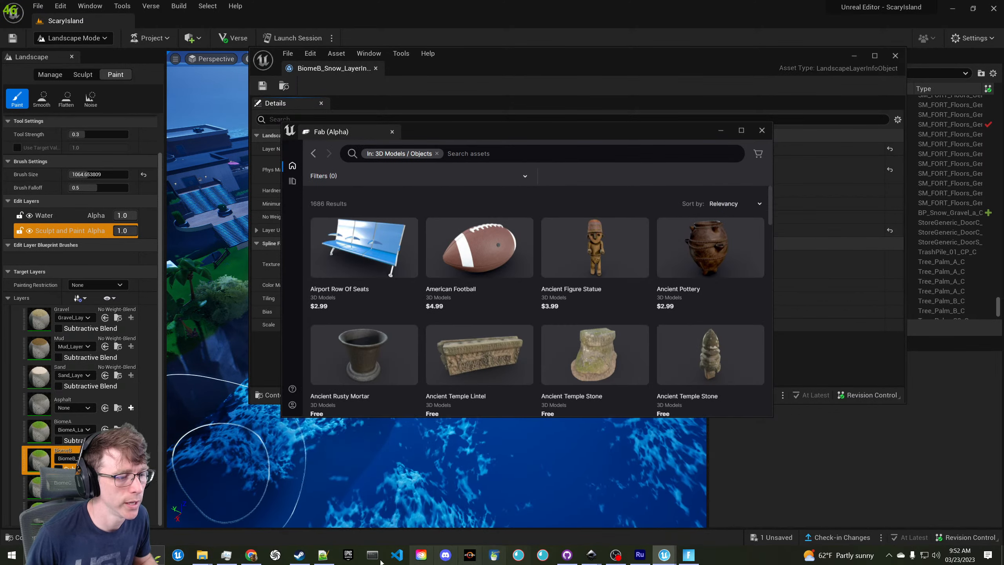
Switch to the Epic Games Launcher and search the Unreal Engine library's vault for "snow"
{"action": "left_click", "coordinate": [350, 555]}
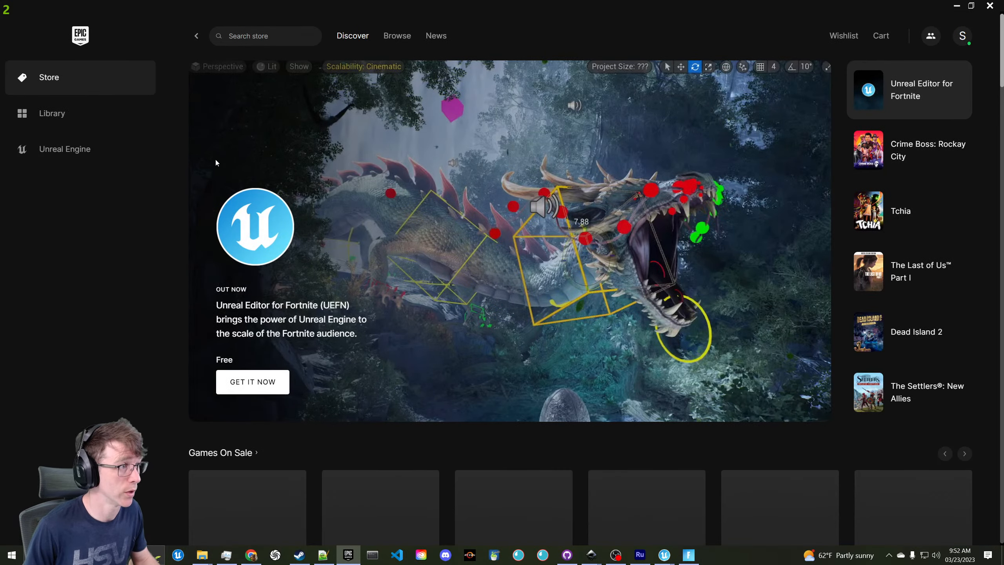
{"action": "left_click", "coordinate": [77, 150]}
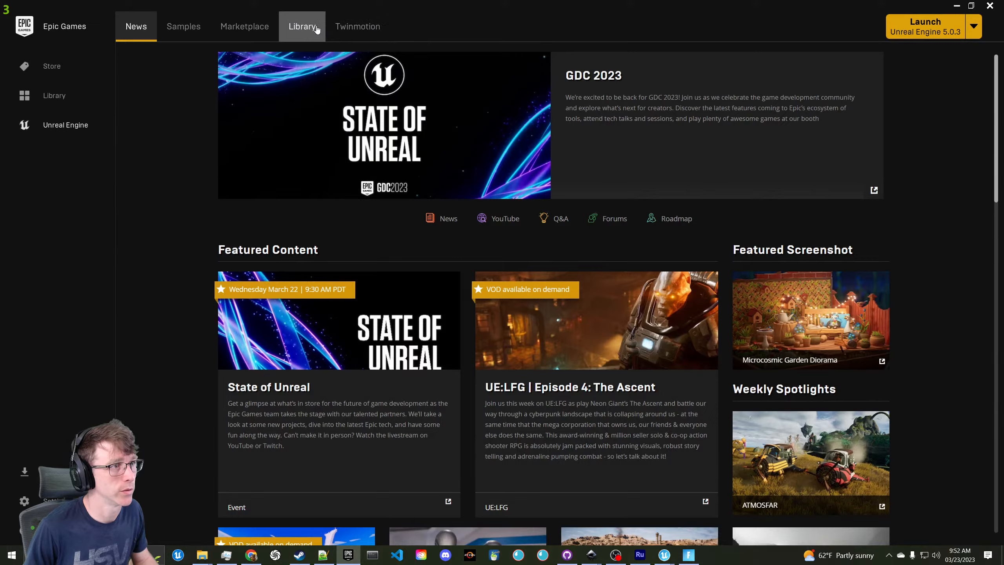
{"action": "left_click", "coordinate": [316, 29]}
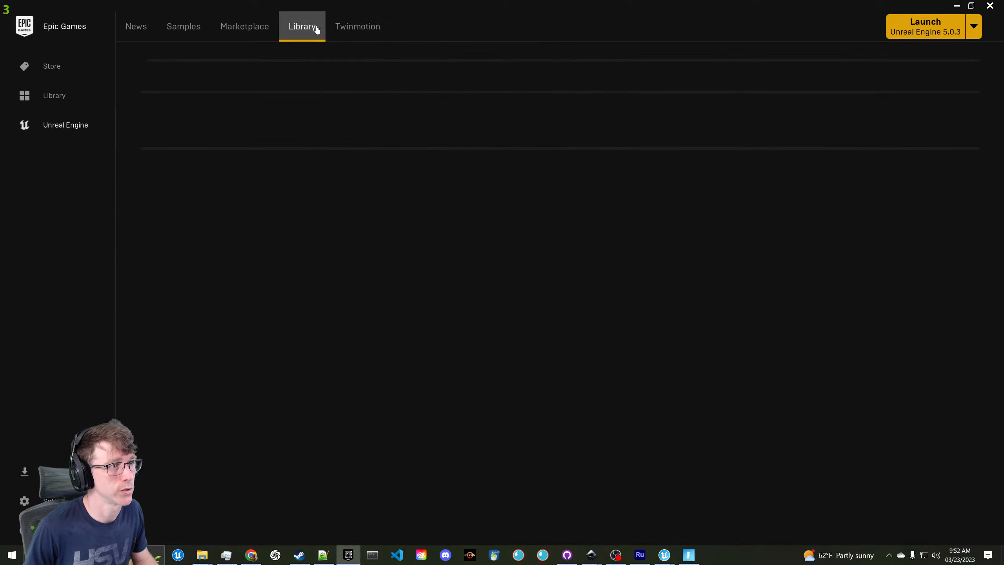
{"action": "scroll", "coordinate": [731, 334], "scroll_direction": "down", "scroll_amount": 10}
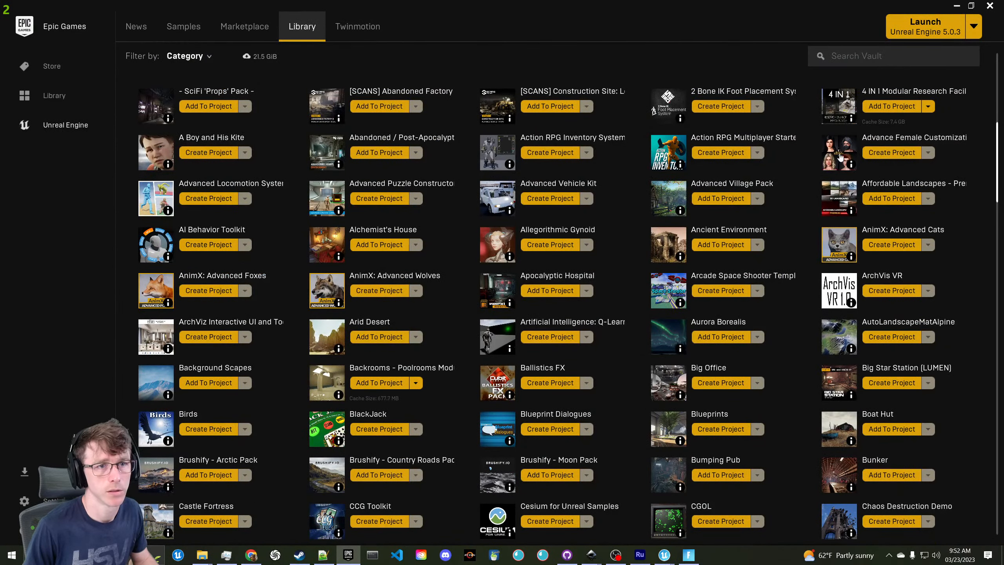
{"action": "scroll", "coordinate": [846, 111], "scroll_direction": "up", "scroll_amount": 1}
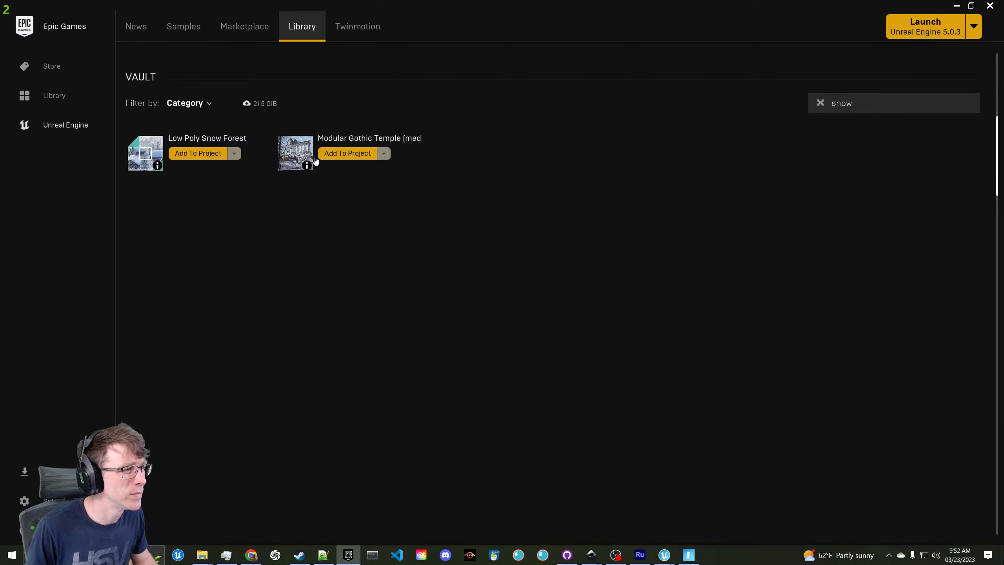
Add the Low Poly Snow Forest pack to the ContentExamples project
{"action": "left_click", "coordinate": [206, 154]}
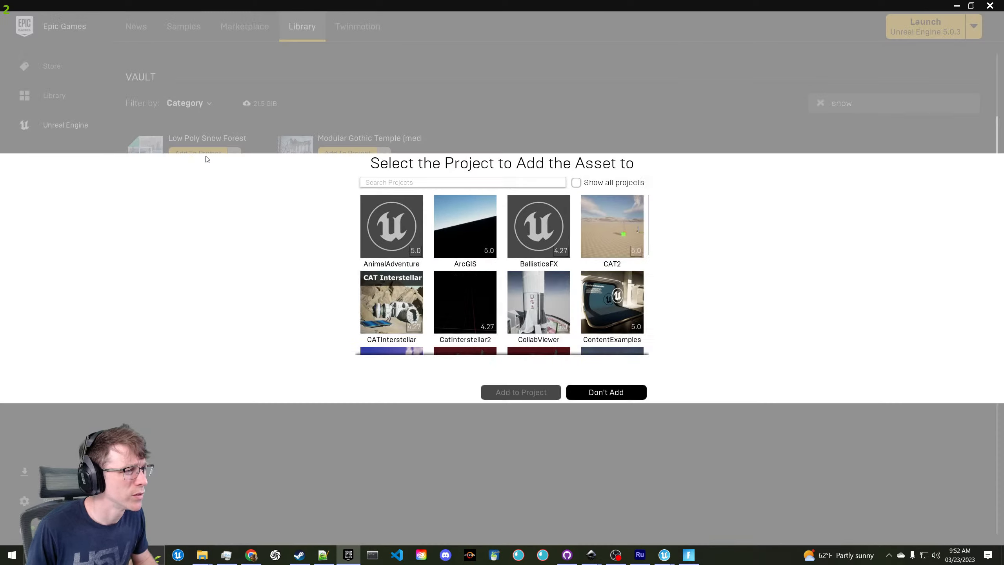
{"action": "scroll", "coordinate": [609, 292], "scroll_direction": "down", "scroll_amount": 2}
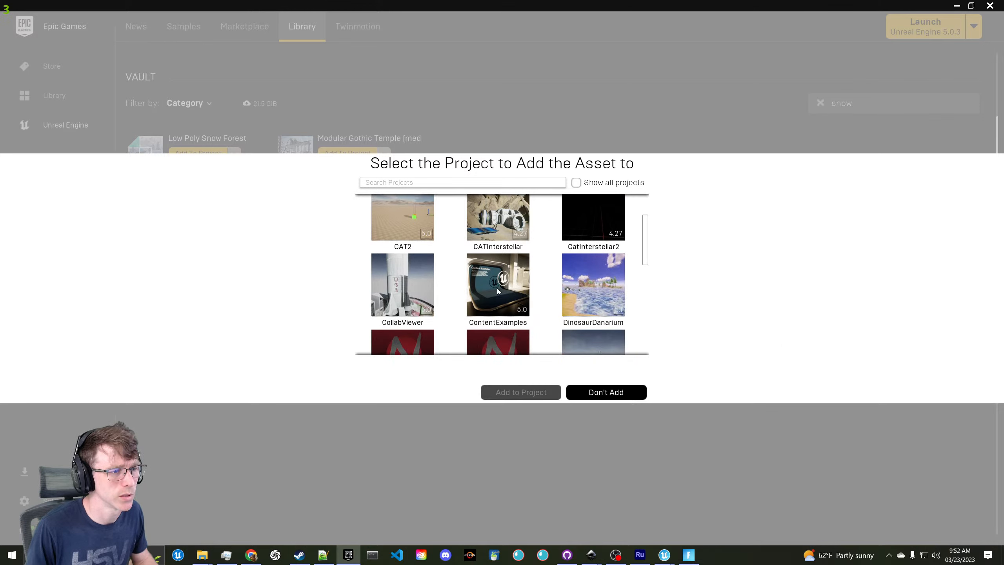
{"action": "left_click", "coordinate": [497, 288]}
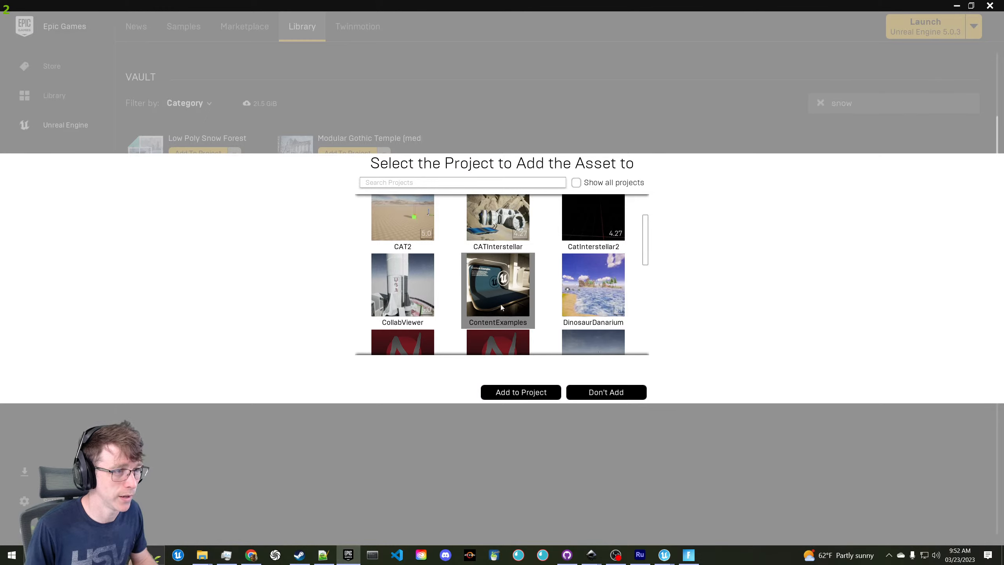
{"action": "mouse_move", "coordinate": [485, 274]}
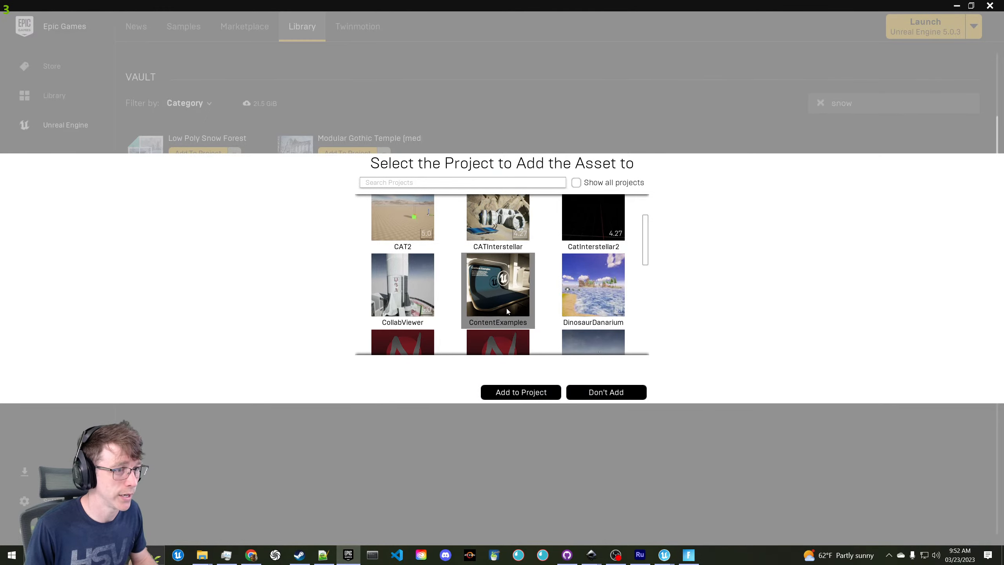
{"action": "left_click", "coordinate": [518, 391]}
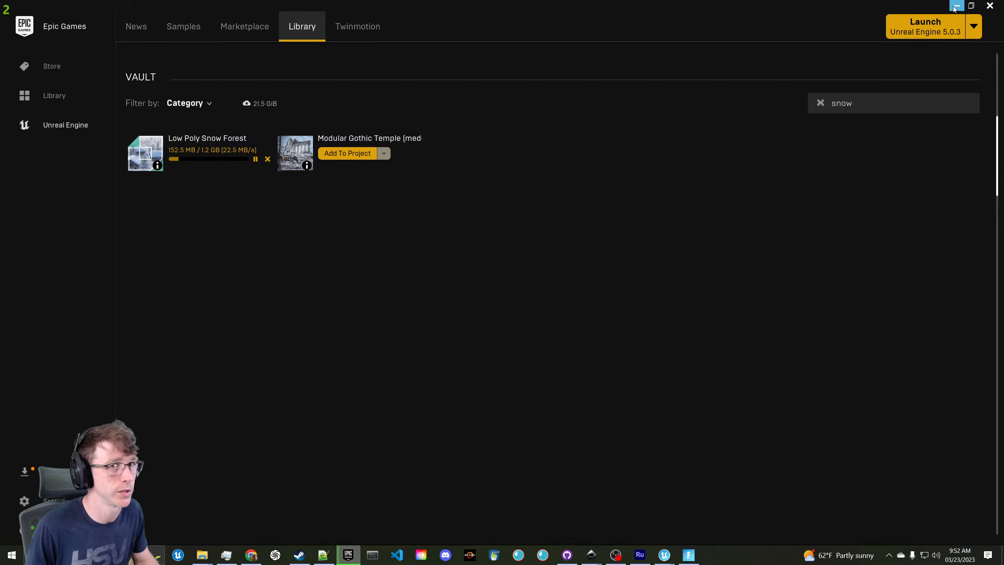
Launch the ContentExamples project from My Projects and return to the ScaryIsland level in Unreal Editor
{"action": "scroll", "coordinate": [302, 135], "scroll_direction": "up", "scroll_amount": 10}
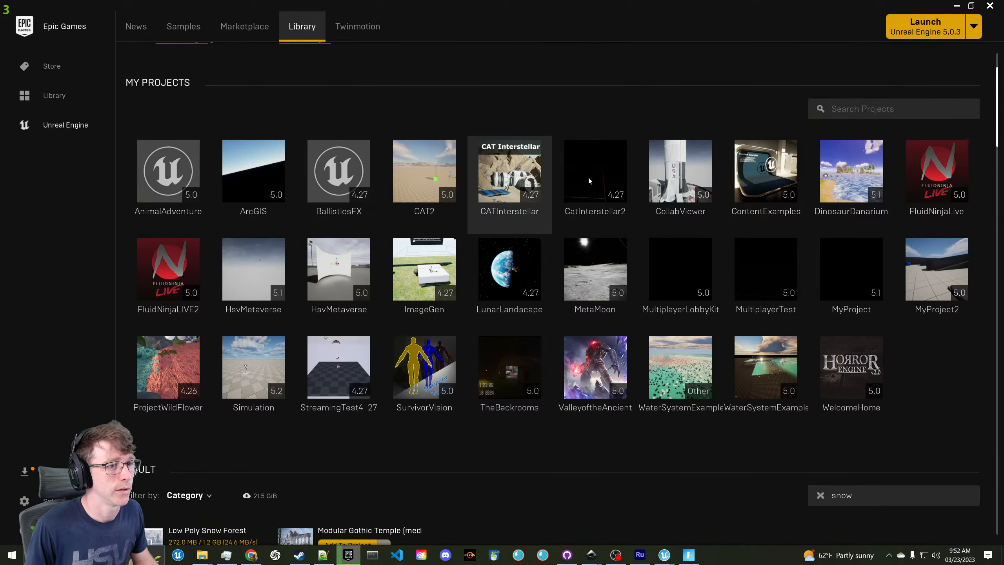
{"action": "left_click", "coordinate": [785, 186]}
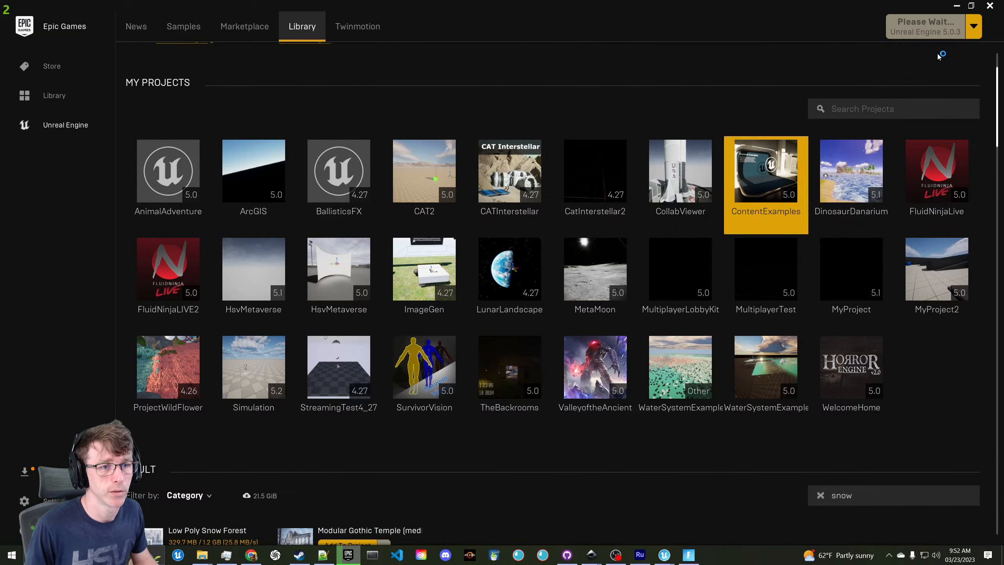
{"action": "left_click", "coordinate": [959, 6]}
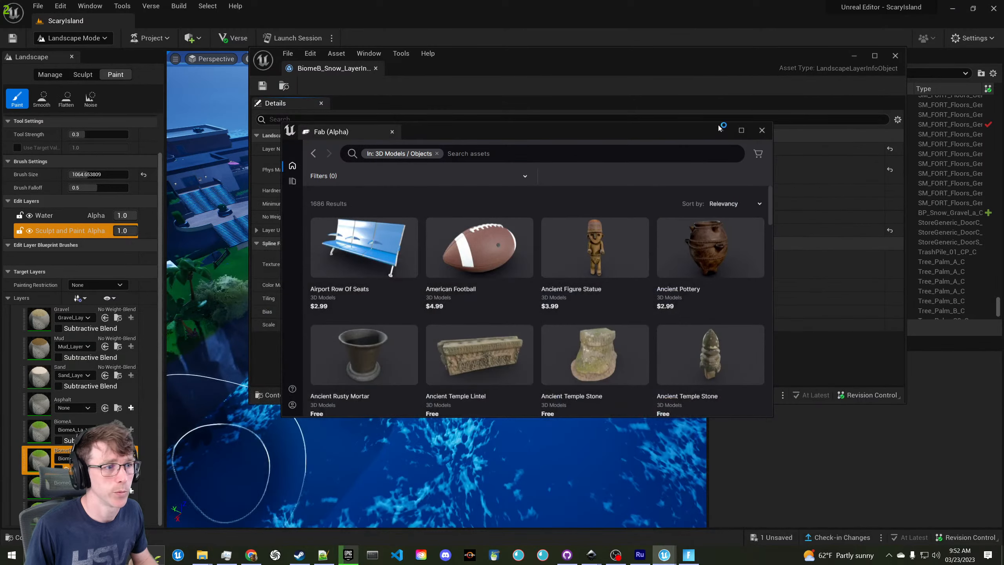
Close the Fab window and minimize the BiomeB_Snow_LayerInfo window
{"action": "left_click", "coordinate": [763, 131]}
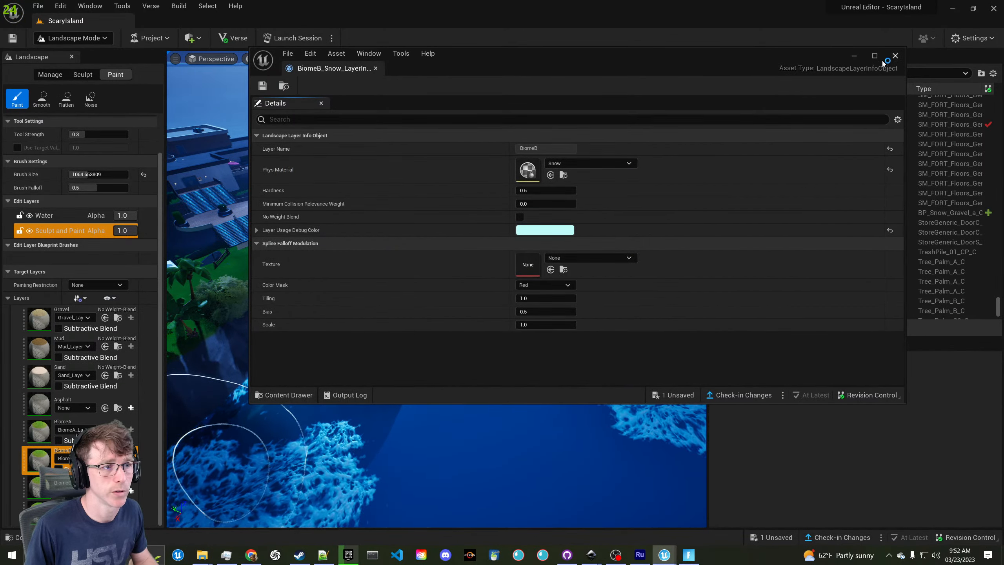
{"action": "left_click", "coordinate": [850, 57]}
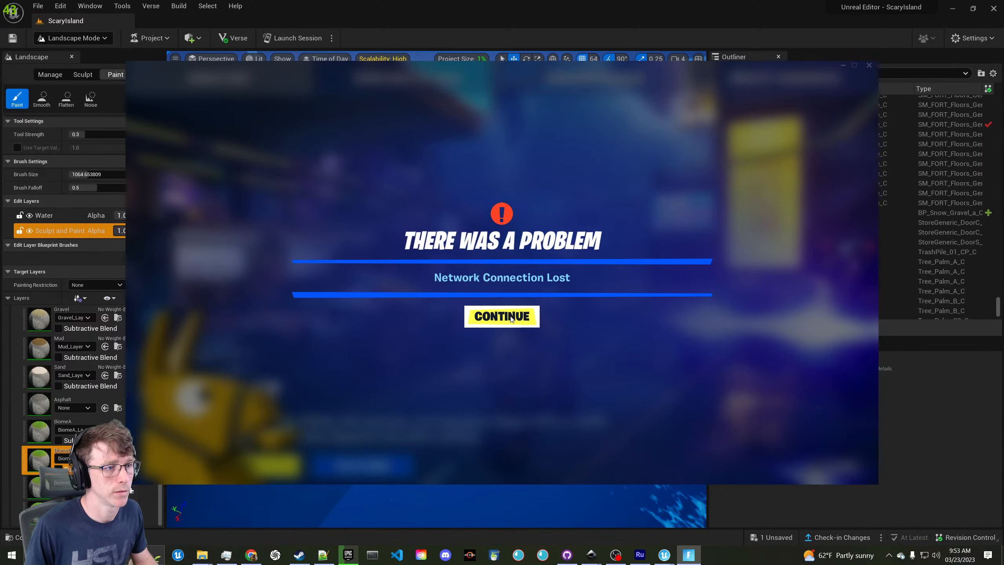
Dismiss the connection error and close Fortnite, and launch a new session for ScaryIsland from Unreal Editor
{"action": "left_click", "coordinate": [511, 318]}
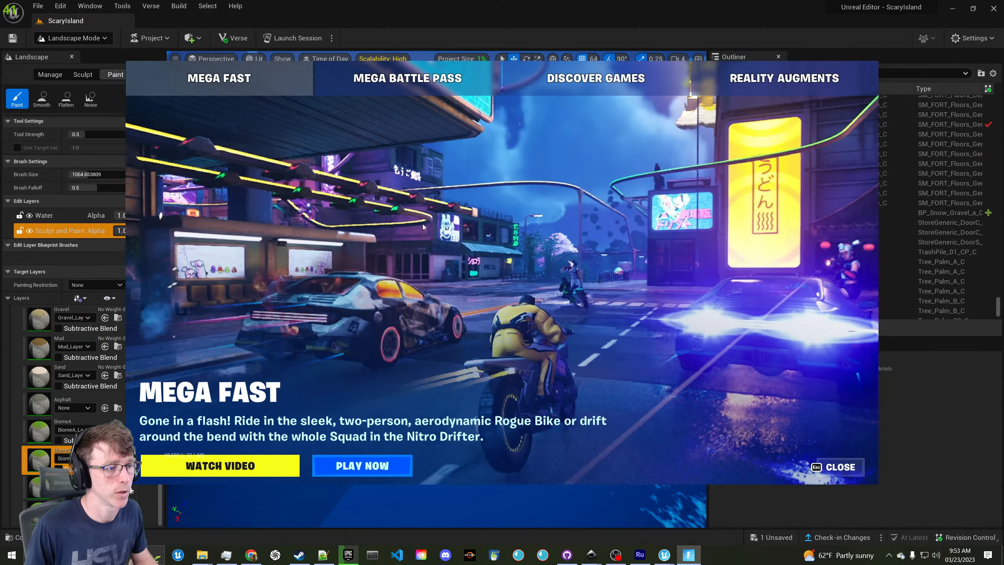
{"action": "right_click", "coordinate": [689, 561]}
{"action": "left_click", "coordinate": [672, 537]}
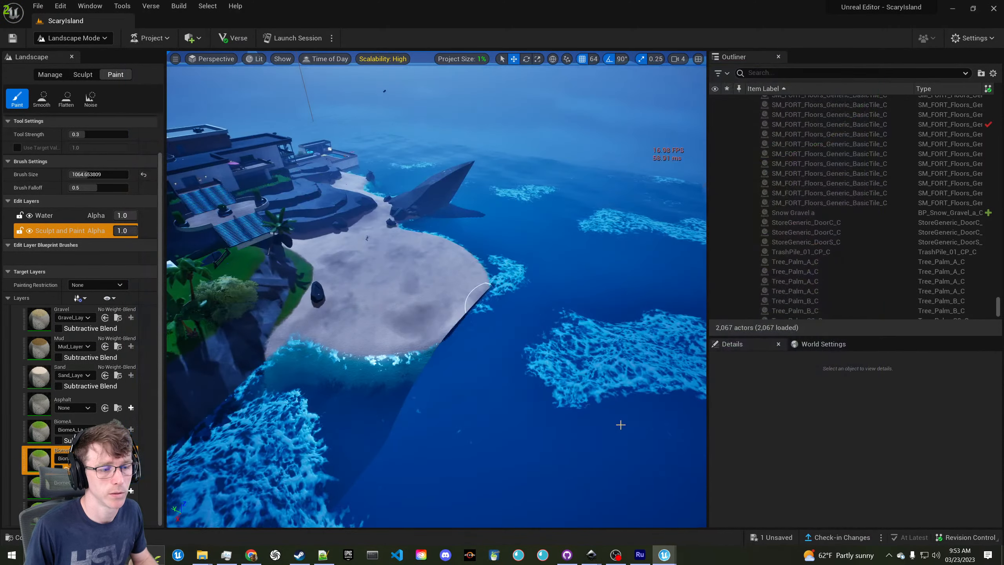
{"action": "left_click", "coordinate": [296, 38]}
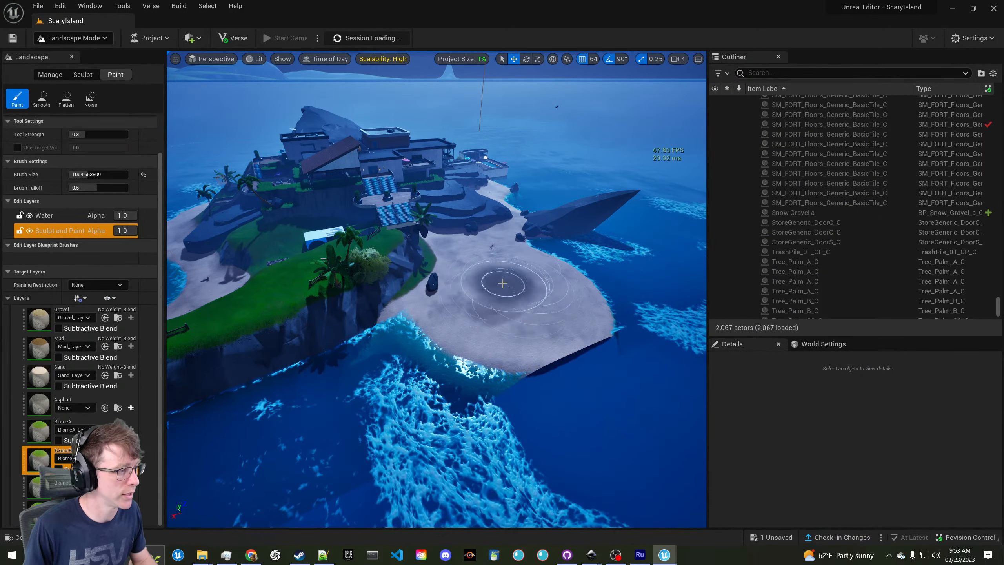
Inspect the beach's painted surface up close in the viewport and bring the BiomeB_Snow_LayerInfo window back into view
{"action": "mouse_move", "coordinate": [532, 285]}
{"action": "right_mouse_down"}
{"action": "mouse_move", "coordinate": [547, 302]}
{"action": "mouse_move", "coordinate": [546, 291]}
{"action": "right_mouse_up"}
{"action": "key", "text": "w"}
{"action": "left_click_drag", "start_coordinate": [443, 242], "coordinate": [429, 256]}
{"action": "right_click_drag", "start_coordinate": [454, 253], "coordinate": [447, 254]}
{"action": "key", "text": "w"}
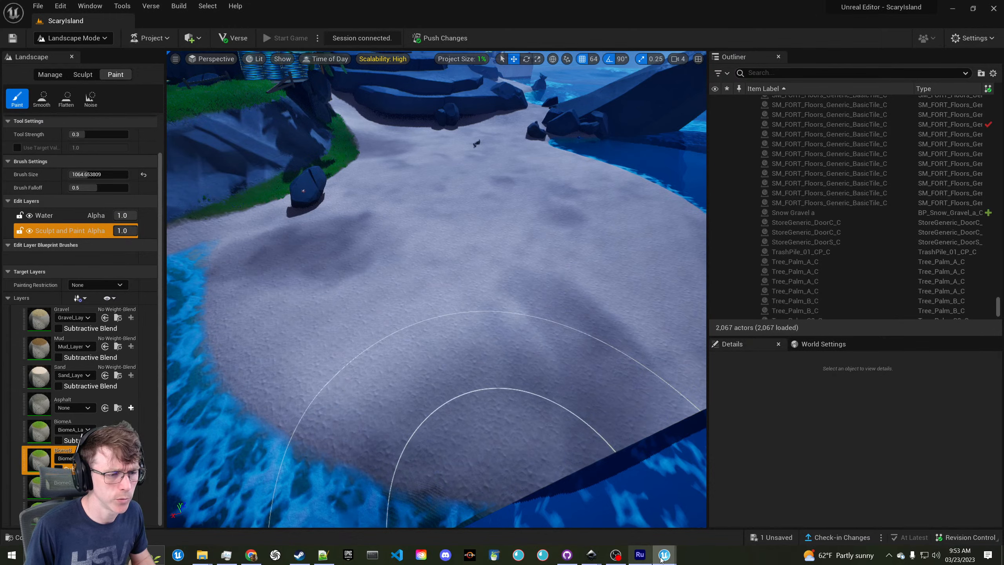
{"action": "left_click", "coordinate": [706, 531]}
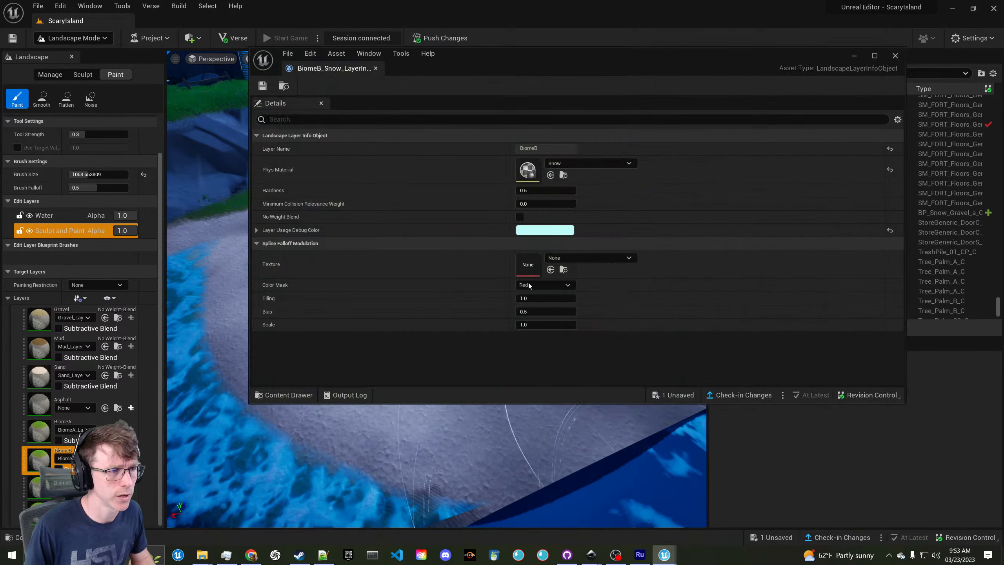
Set the spline falloff texture of BiomeB_Snow_LayerInfo to T_AmberForestTown_Ceiling_B_D and save the asset
{"action": "left_click", "coordinate": [257, 230]}
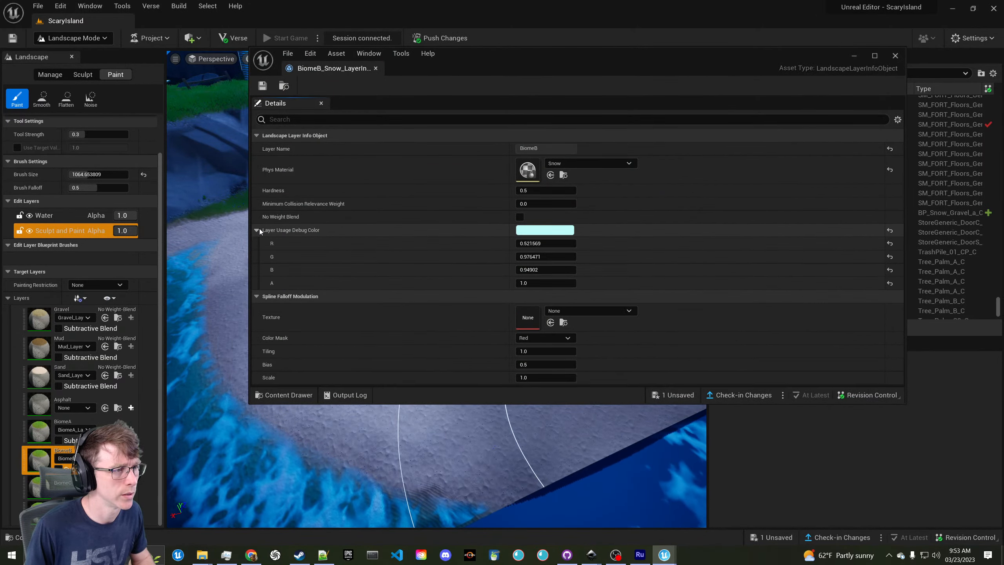
{"action": "left_click", "coordinate": [259, 228]}
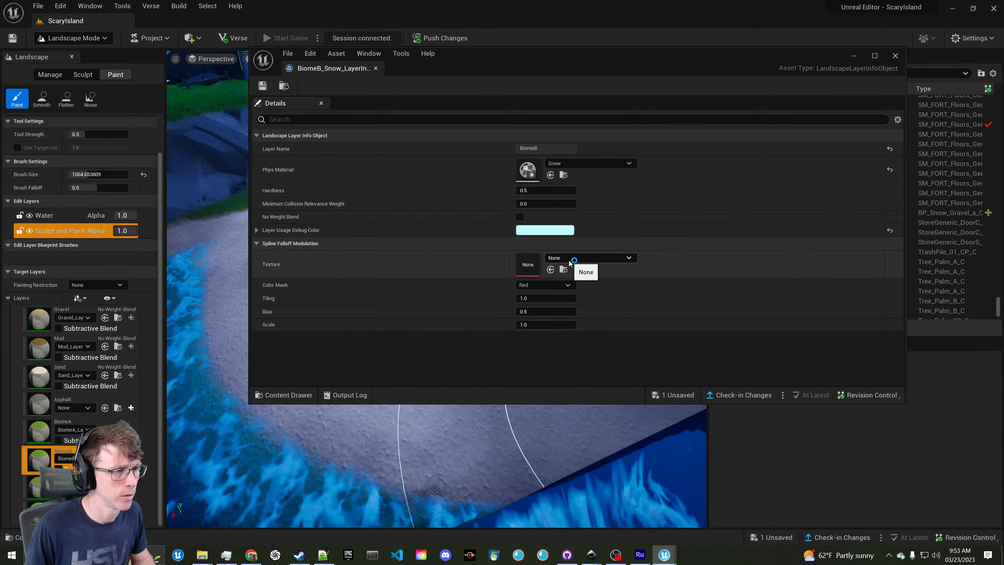
{"action": "left_click", "coordinate": [567, 285]}
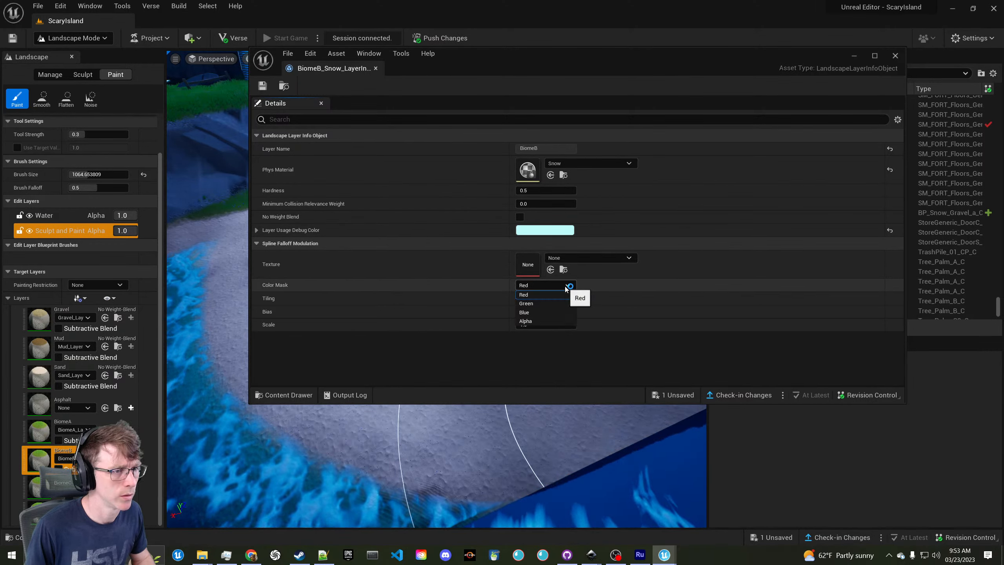
{"action": "left_click", "coordinate": [579, 256]}
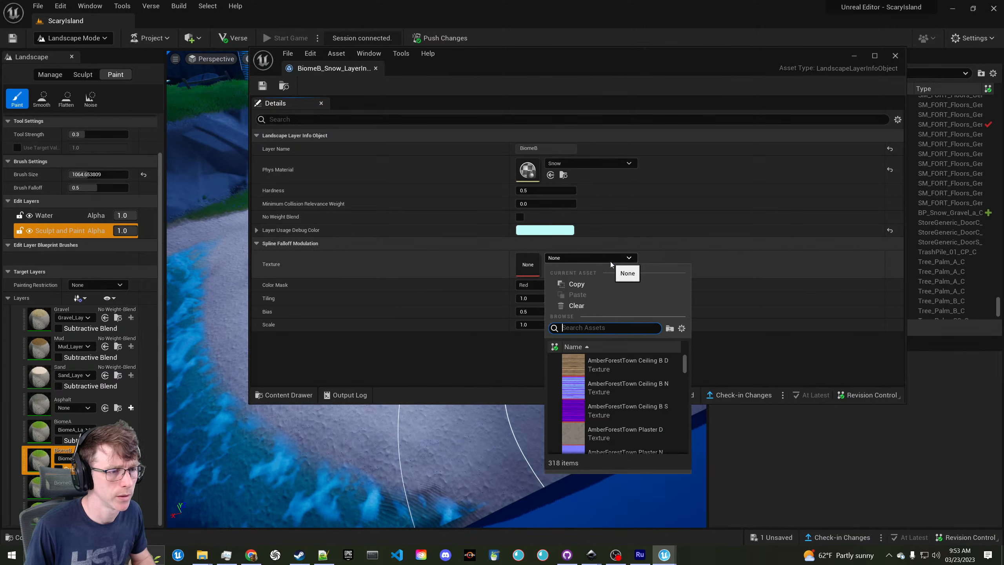
{"action": "left_click", "coordinate": [634, 361]}
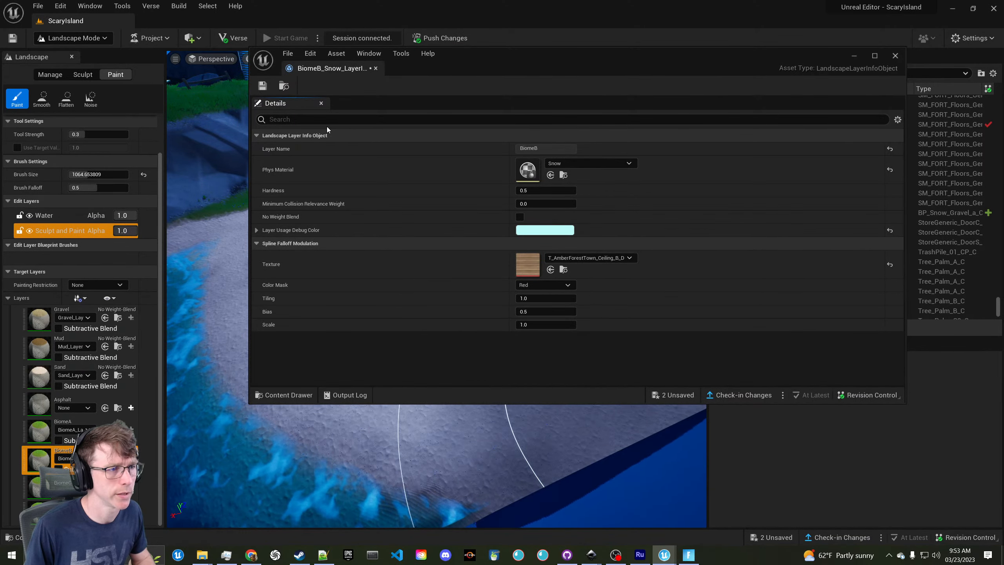
{"action": "left_click", "coordinate": [262, 86]}
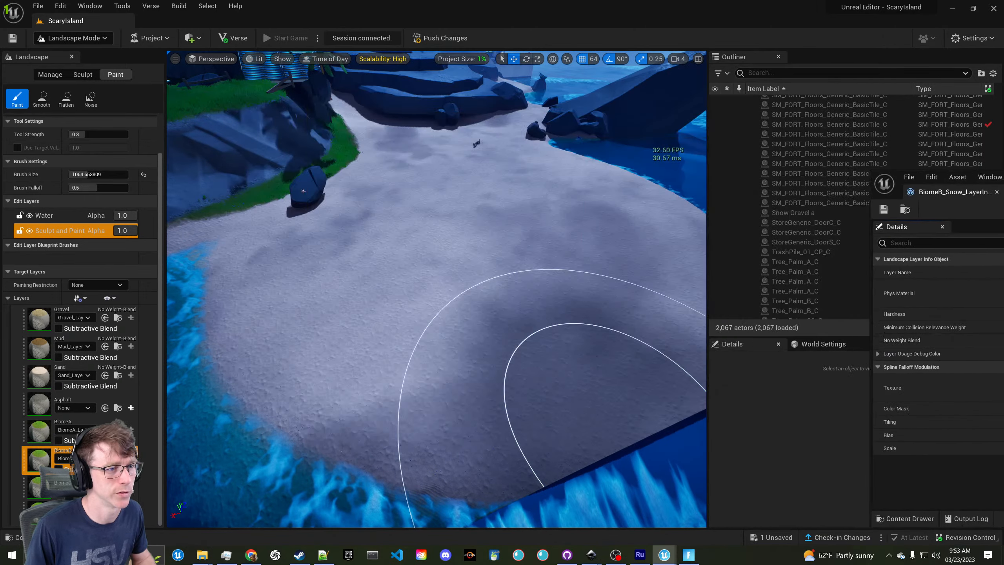
Paint more of the BiomeB snow layer across the beach and push the changes to the session, saving the Landscape
{"action": "left_click", "coordinate": [620, 395]}
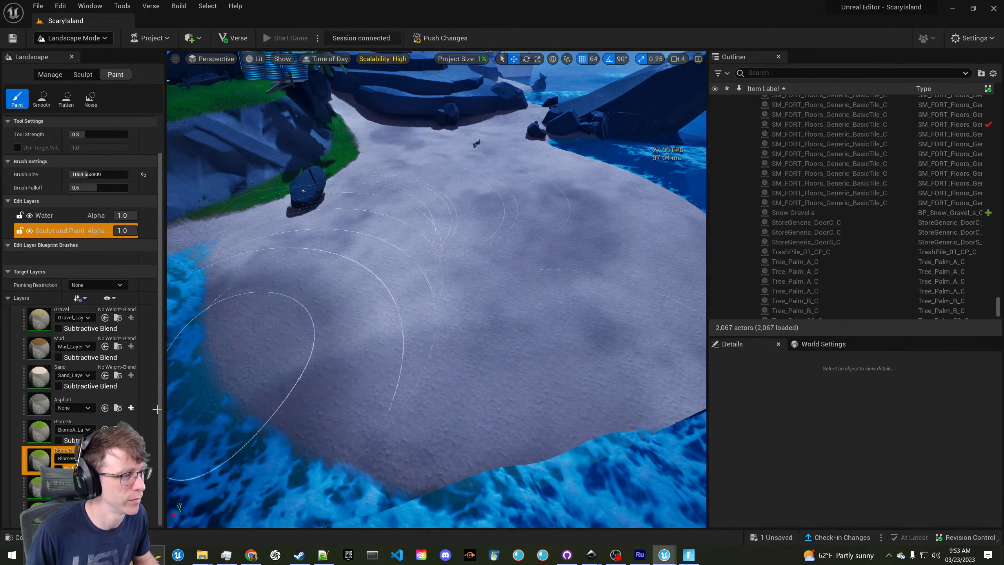
{"action": "mouse_move", "coordinate": [222, 378]}
{"action": "left_mouse_down"}
{"action": "mouse_move", "coordinate": [375, 331]}
{"action": "mouse_move", "coordinate": [439, 228]}
{"action": "mouse_move", "coordinate": [404, 242]}
{"action": "mouse_move", "coordinate": [418, 253]}
{"action": "left_mouse_up"}
{"action": "right_click_drag", "start_coordinate": [417, 253], "coordinate": [470, 214]}
{"action": "key", "text": "w"}
{"action": "left_click", "coordinate": [440, 38]}
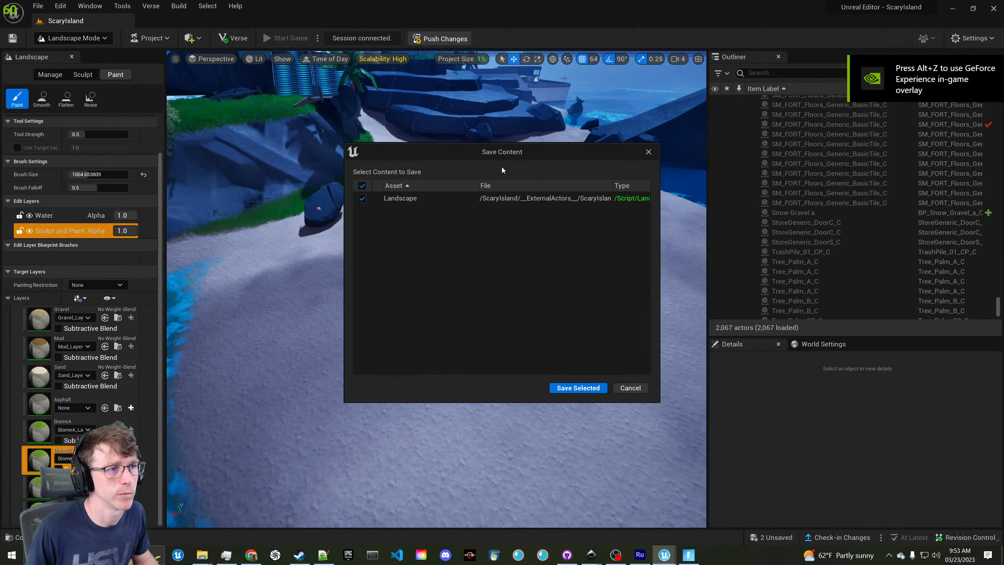
{"action": "left_click", "coordinate": [559, 388]}
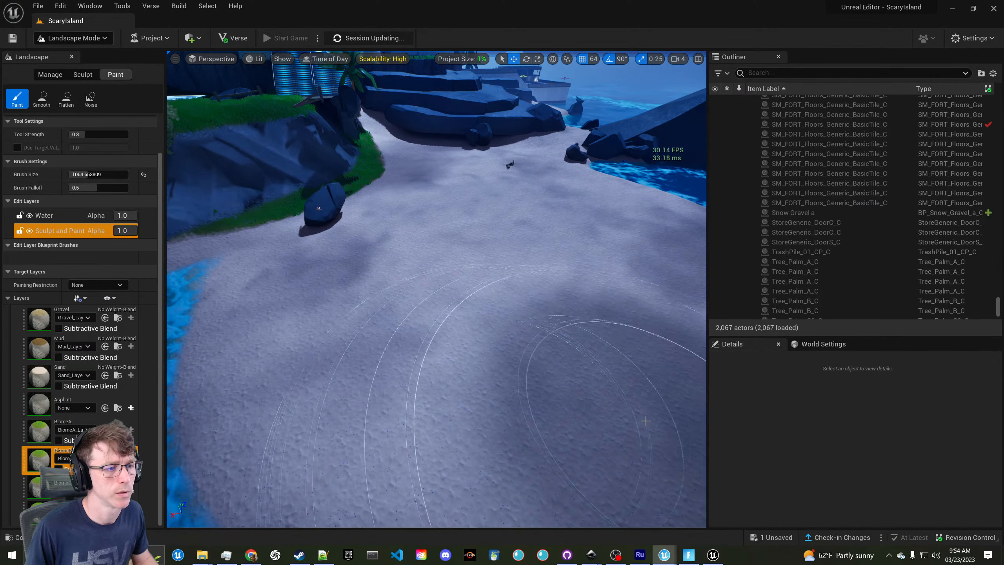
Switch to the ContentExamples project and search its content for "snow", showing only textures
{"action": "left_click", "coordinate": [723, 554]}
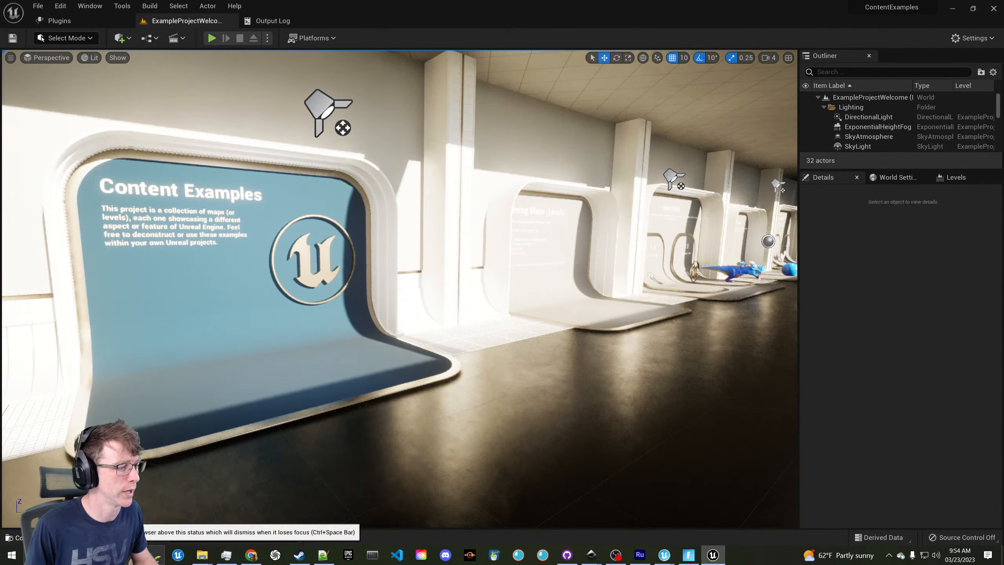
{"action": "left_click", "coordinate": [55, 537]}
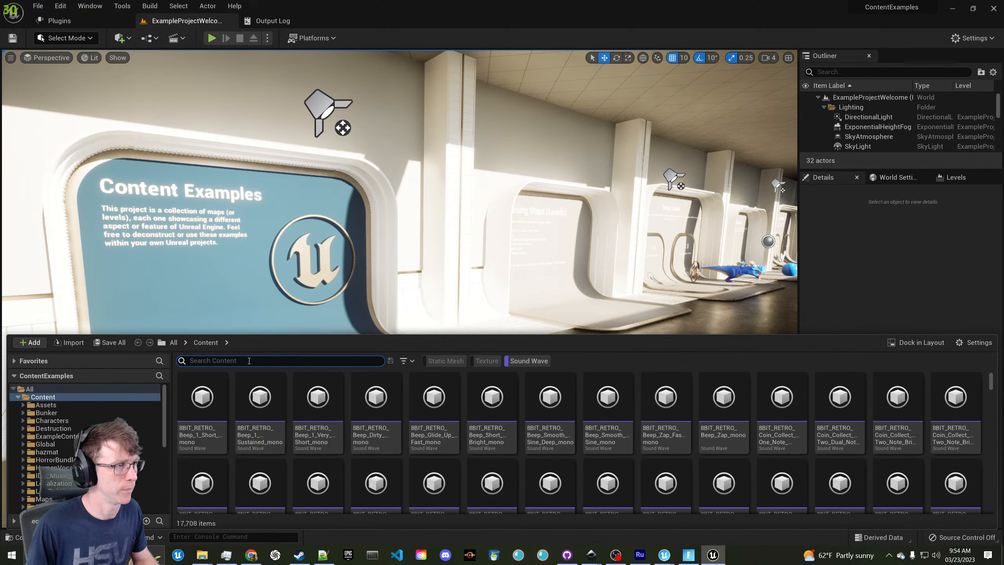
{"action": "type", "text": "snow"}
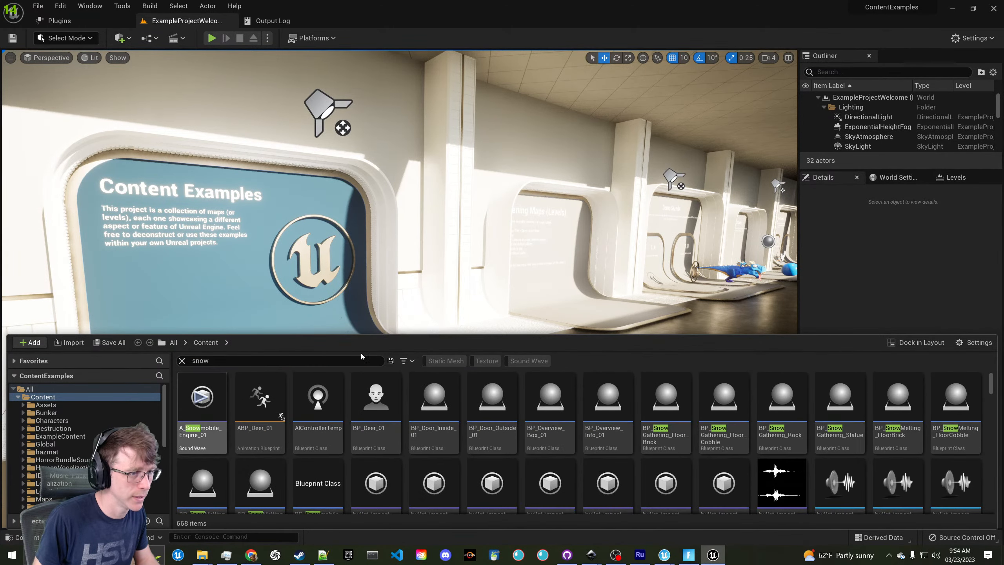
{"action": "left_click", "coordinate": [483, 361]}
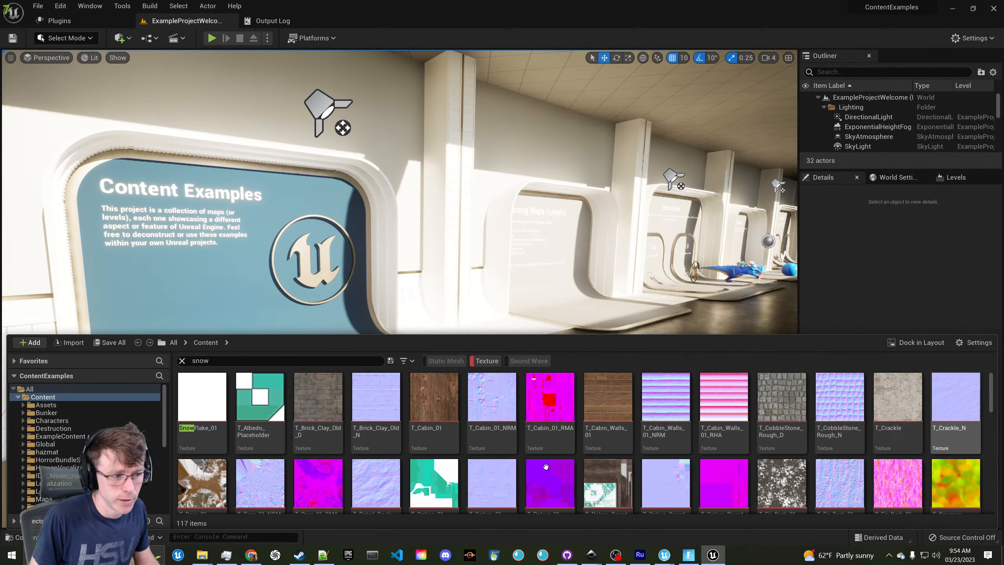
Start migrating the T_Snow_01 and T_Snow_02 textures to another project and accept the asset report
{"action": "scroll", "coordinate": [360, 437], "scroll_direction": "down", "scroll_amount": 2}
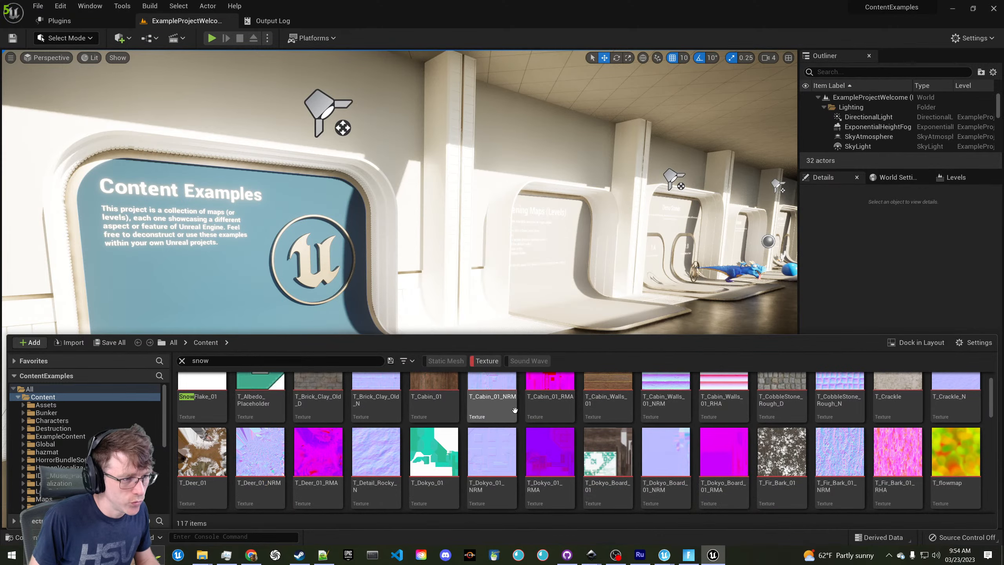
{"action": "scroll", "coordinate": [688, 407], "scroll_direction": "down", "scroll_amount": 5}
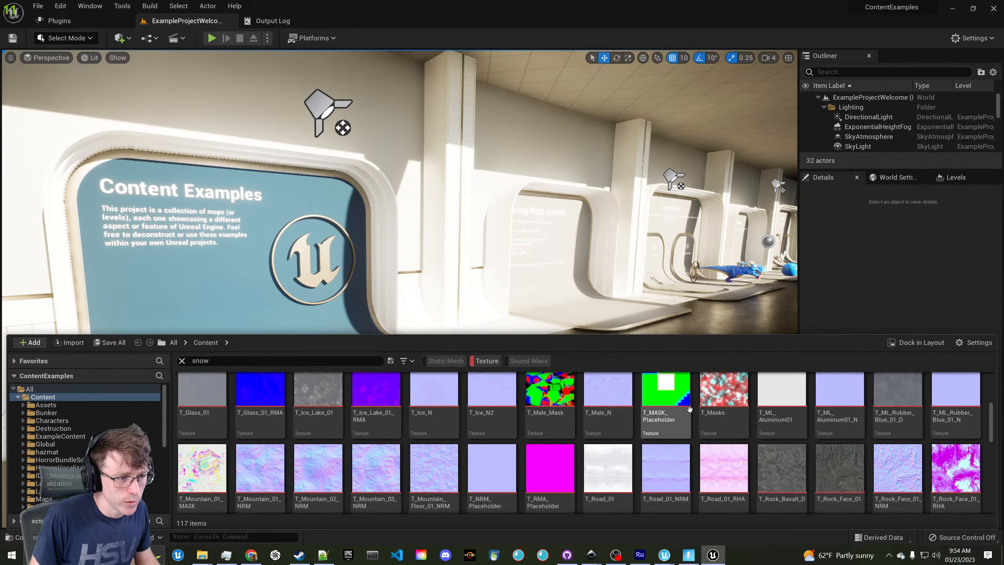
{"action": "scroll", "coordinate": [488, 427], "scroll_direction": "down", "scroll_amount": 3}
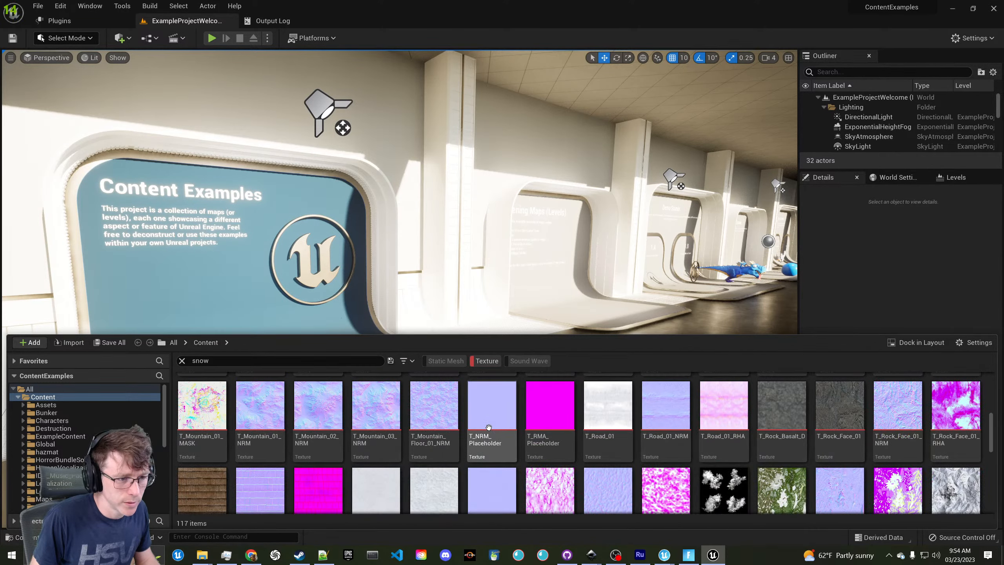
{"action": "scroll", "coordinate": [488, 427], "scroll_direction": "down", "scroll_amount": 2}
{"action": "left_click", "coordinate": [385, 443]}
{"action": "left_click", "coordinate": [435, 449], "text": "ctrl"}
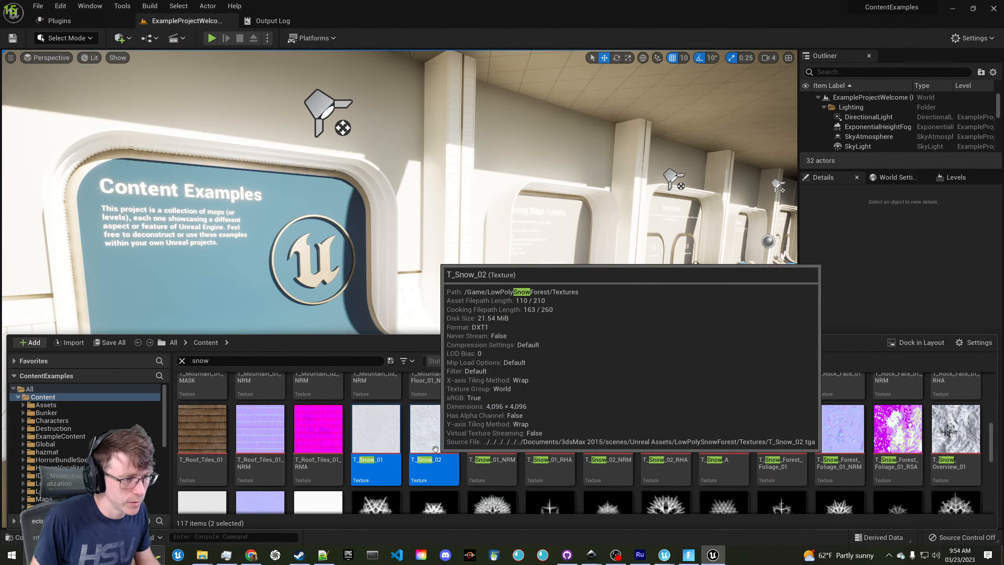
{"action": "right_click", "coordinate": [435, 449]}
{"action": "mouse_move", "coordinate": [517, 291]}
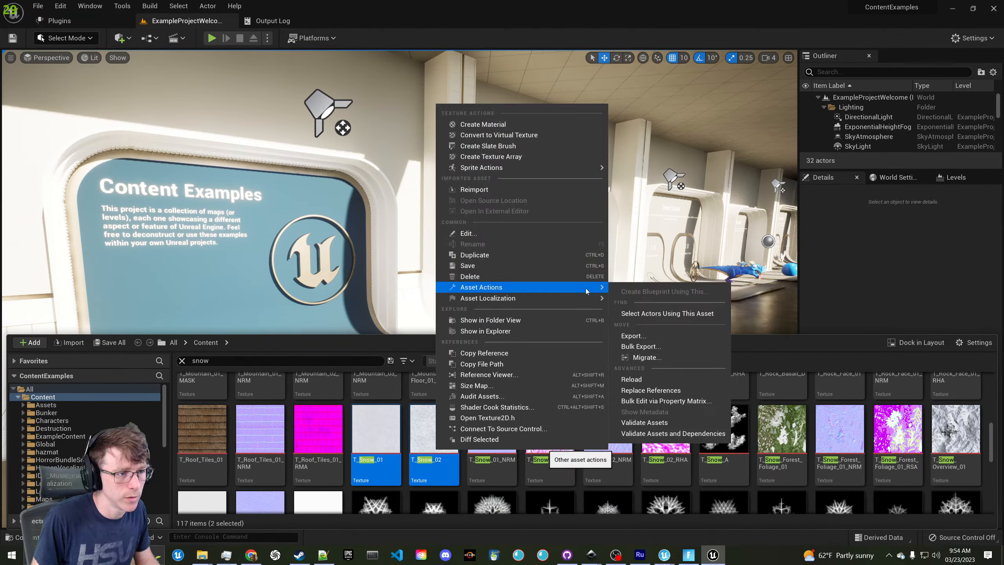
{"action": "left_click", "coordinate": [649, 358]}
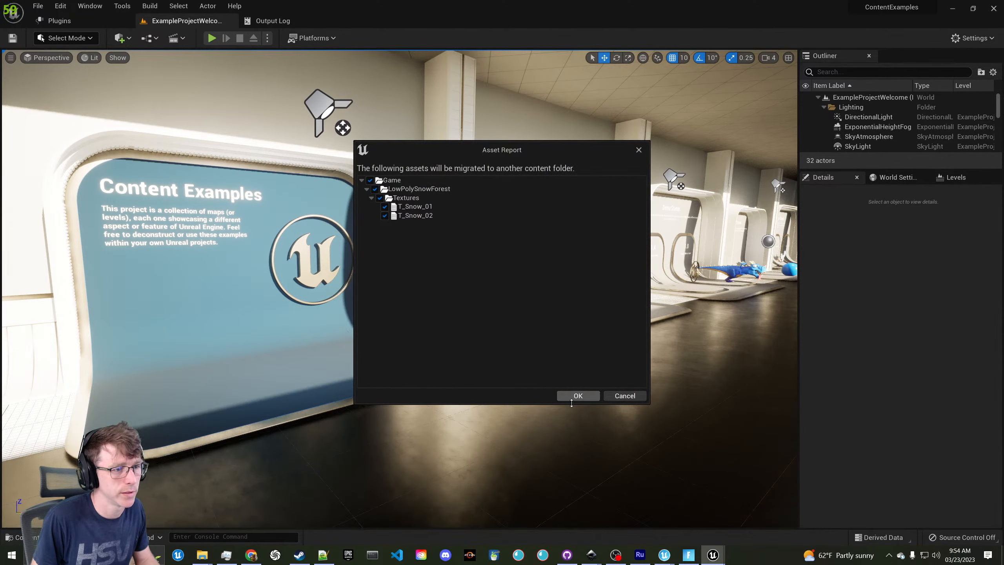
{"action": "left_click", "coordinate": [573, 396]}
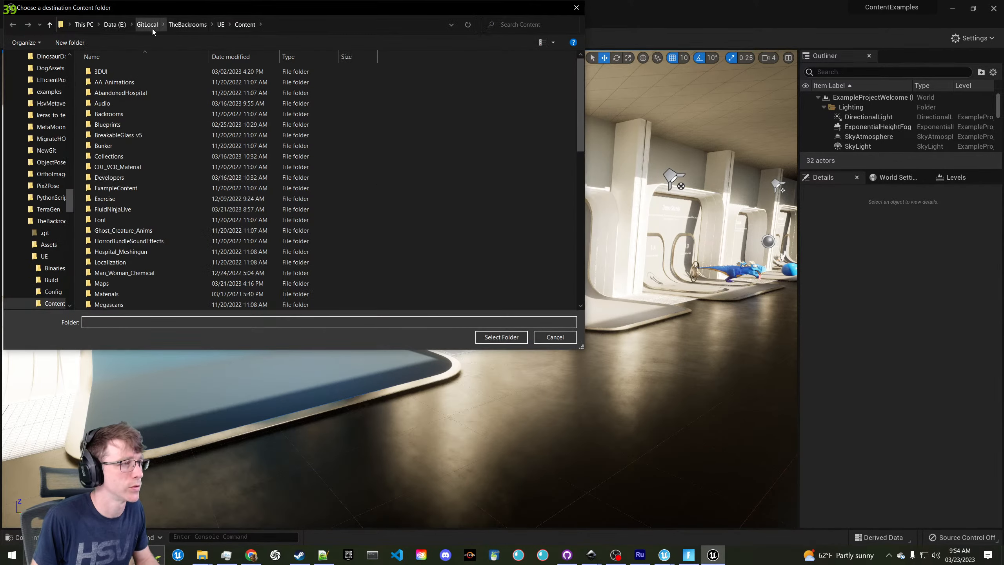
Migrate the textures into the Content folder under Fortnite Projects > ScaryStreet > Plugins > ScaryStreet on drive D
{"action": "left_click", "coordinate": [89, 24]}
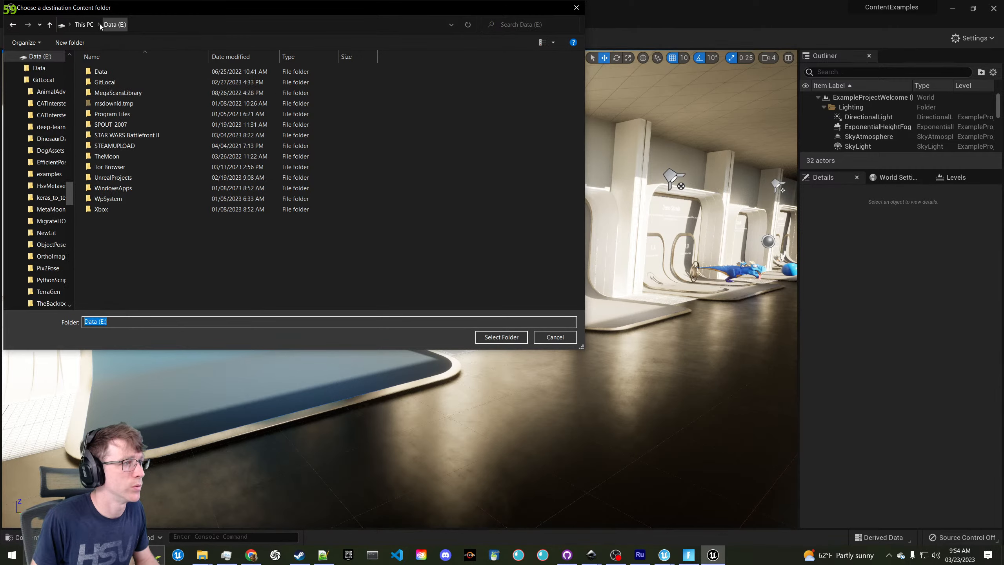
{"action": "double_click", "coordinate": [329, 175]}
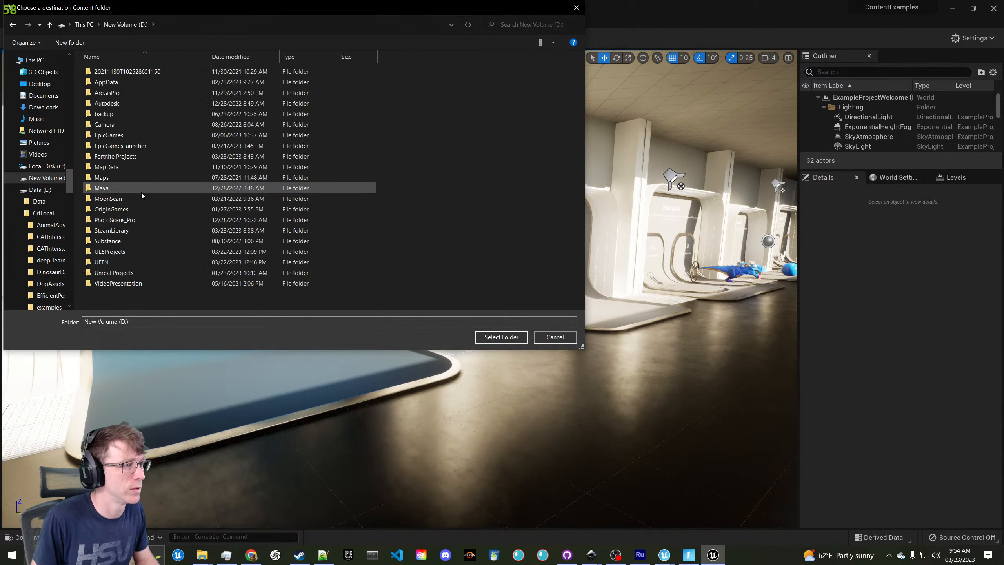
{"action": "left_click", "coordinate": [135, 251]}
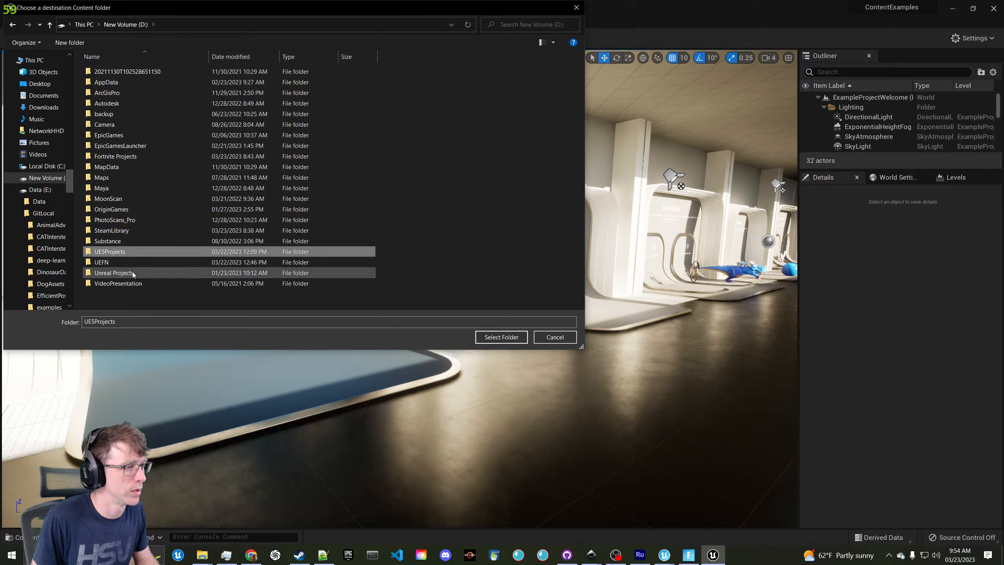
{"action": "double_click", "coordinate": [137, 156]}
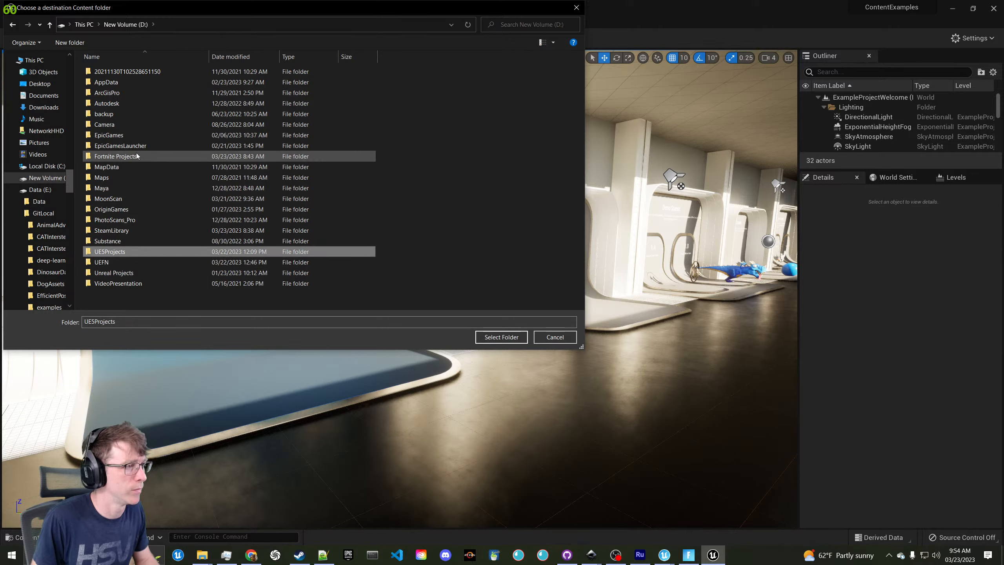
{"action": "double_click", "coordinate": [140, 102]}
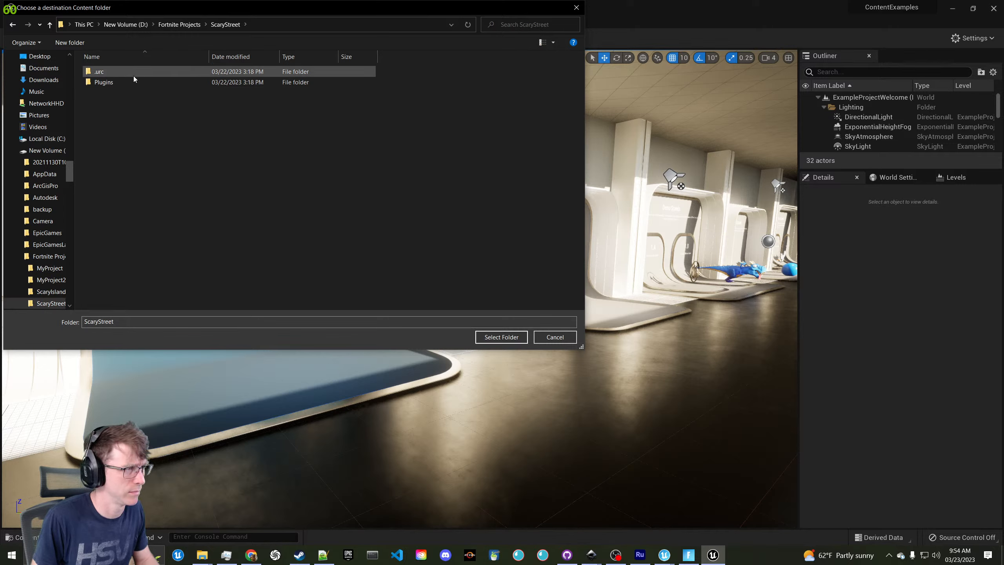
{"action": "double_click", "coordinate": [133, 76]}
{"action": "double_click", "coordinate": [133, 74]}
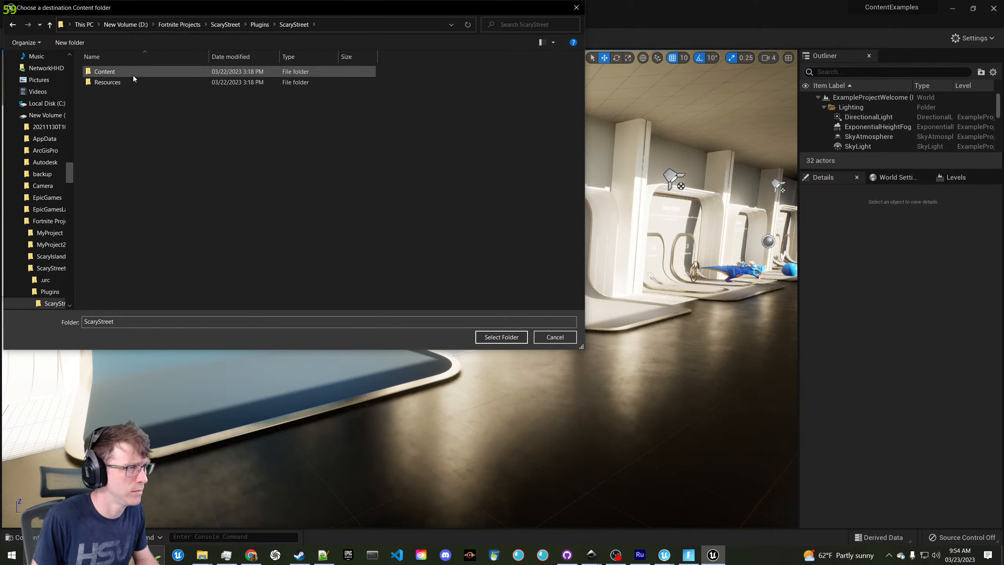
{"action": "left_click", "coordinate": [133, 75]}
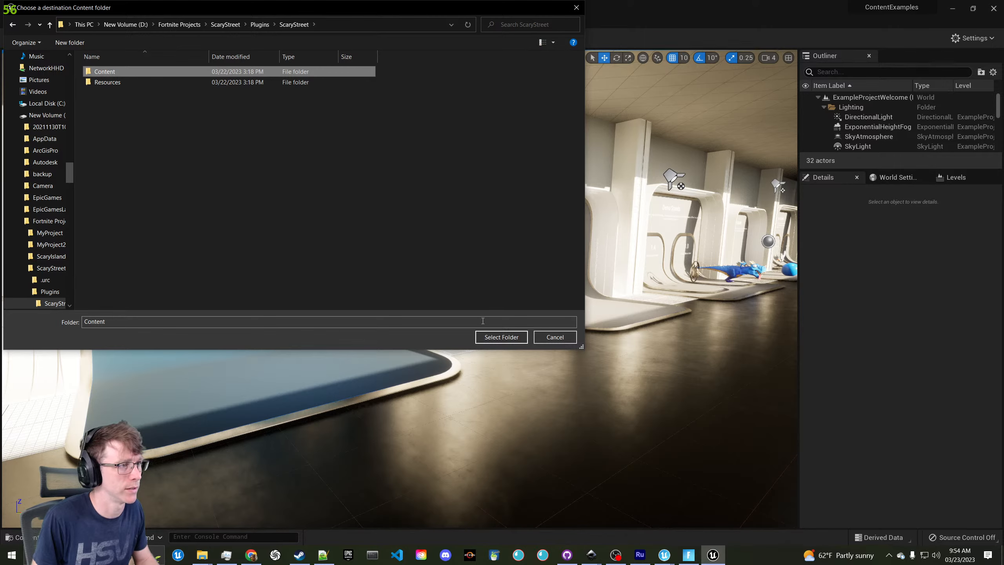
{"action": "left_click", "coordinate": [500, 338]}
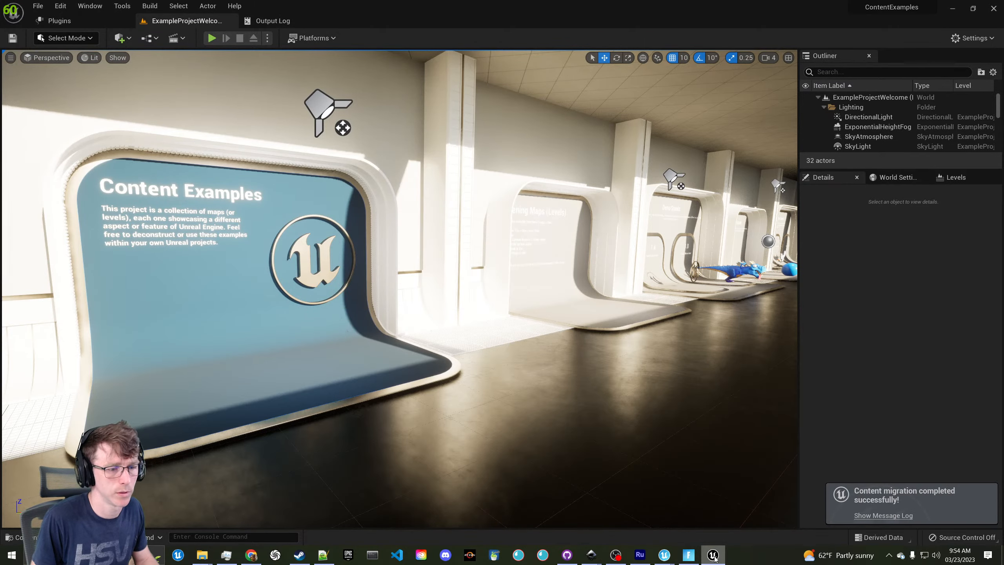
Return to the ScaryIsland editor and check its project content folders for the migrated snow textures
{"action": "mouse_move", "coordinate": [667, 559]}
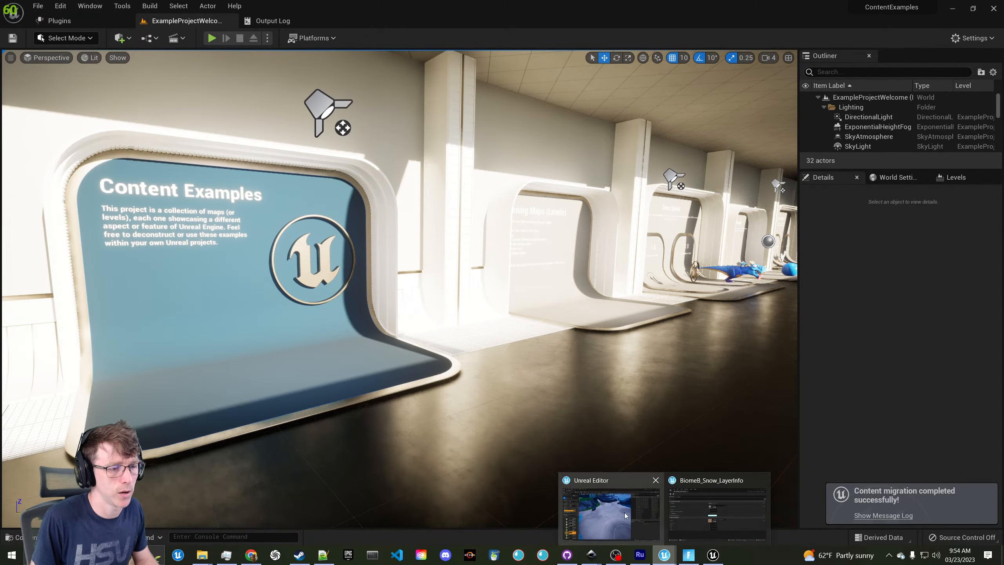
{"action": "left_click", "coordinate": [624, 515]}
{"action": "left_click", "coordinate": [18, 536]}
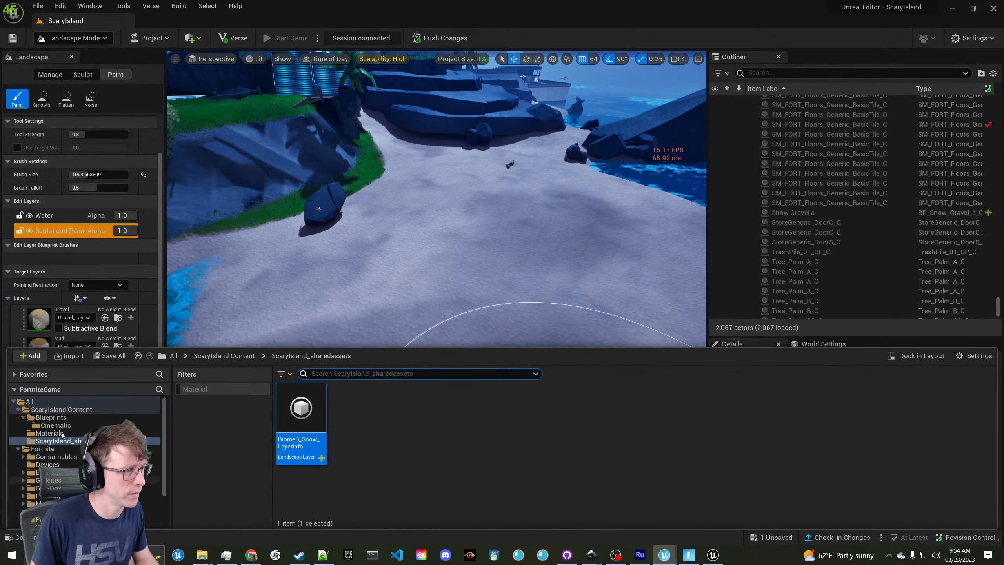
{"action": "left_click", "coordinate": [97, 433]}
{"action": "left_click", "coordinate": [97, 441]}
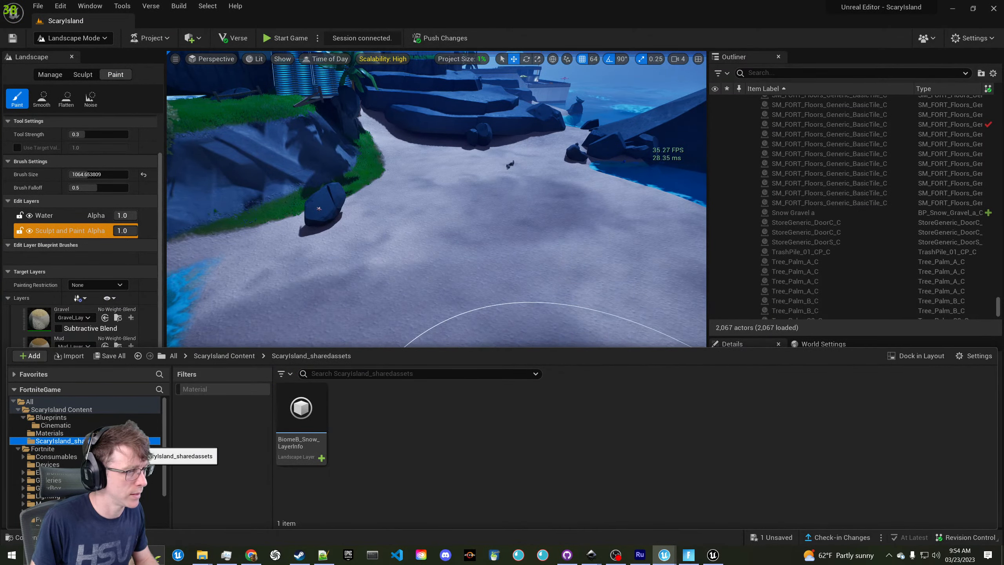
{"action": "left_click", "coordinate": [64, 418]}
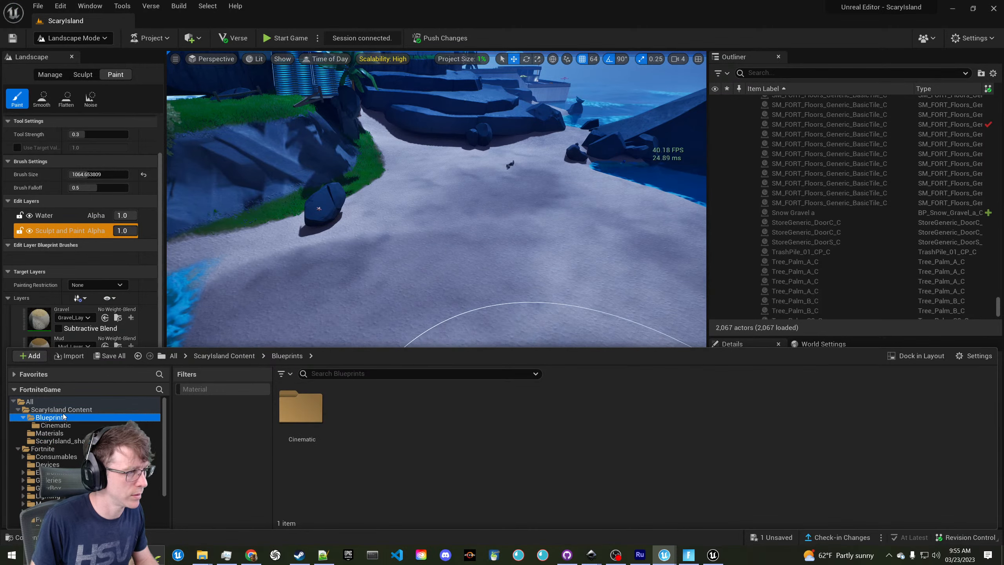
{"action": "left_click", "coordinate": [63, 410]}
{"action": "right_click", "coordinate": [64, 412]}
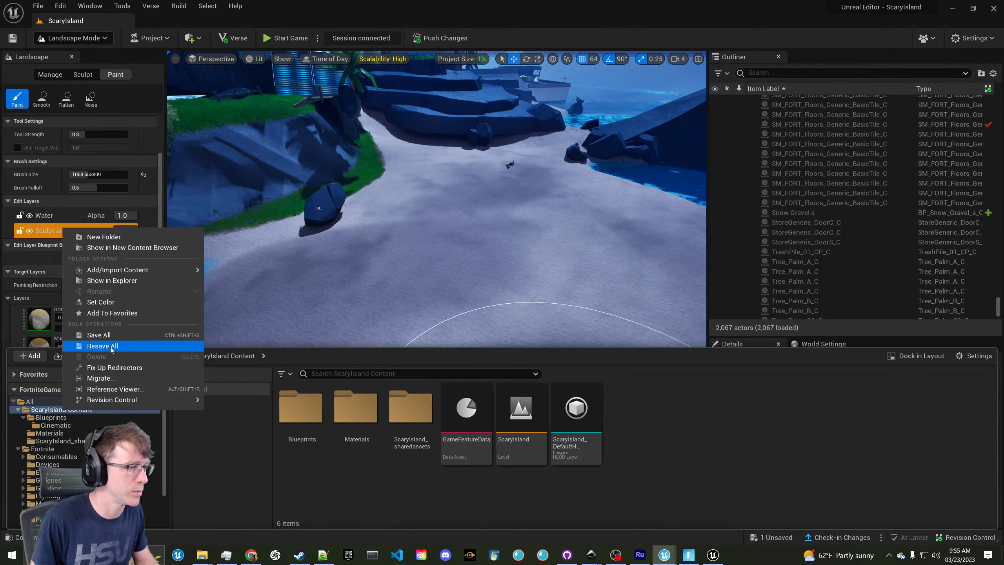
Switch to the ContentExamples project, start migrating the T_Snow_01 and T_Snow_02 textures again, and accept the asset report
{"action": "left_click", "coordinate": [714, 556]}
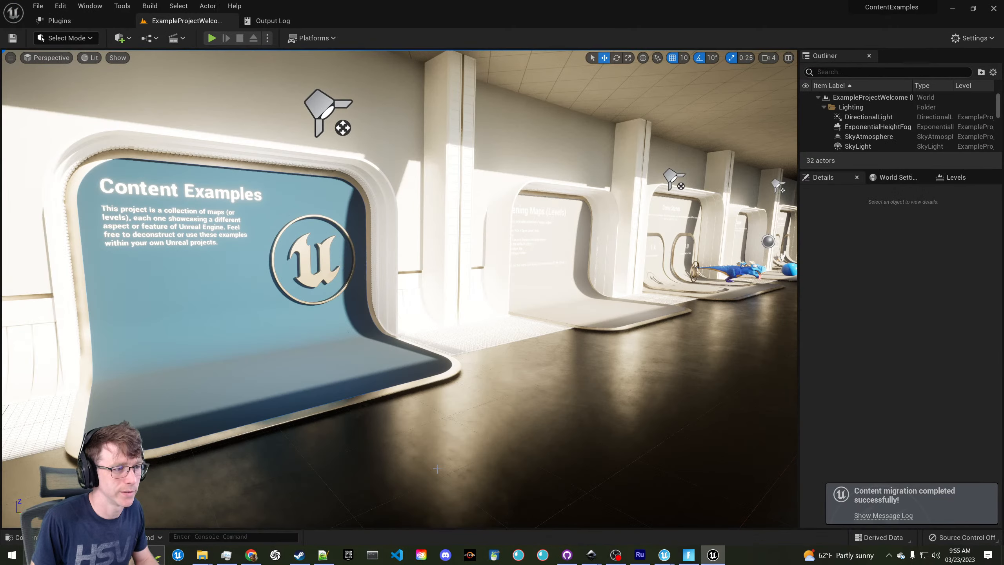
{"action": "left_click", "coordinate": [27, 536]}
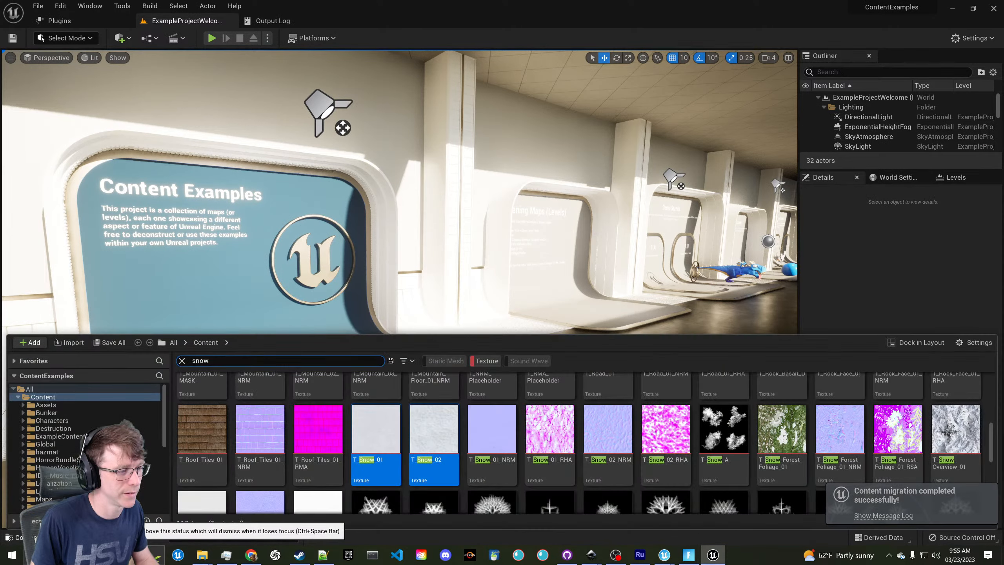
{"action": "right_click", "coordinate": [425, 458]}
{"action": "mouse_move", "coordinate": [508, 297]}
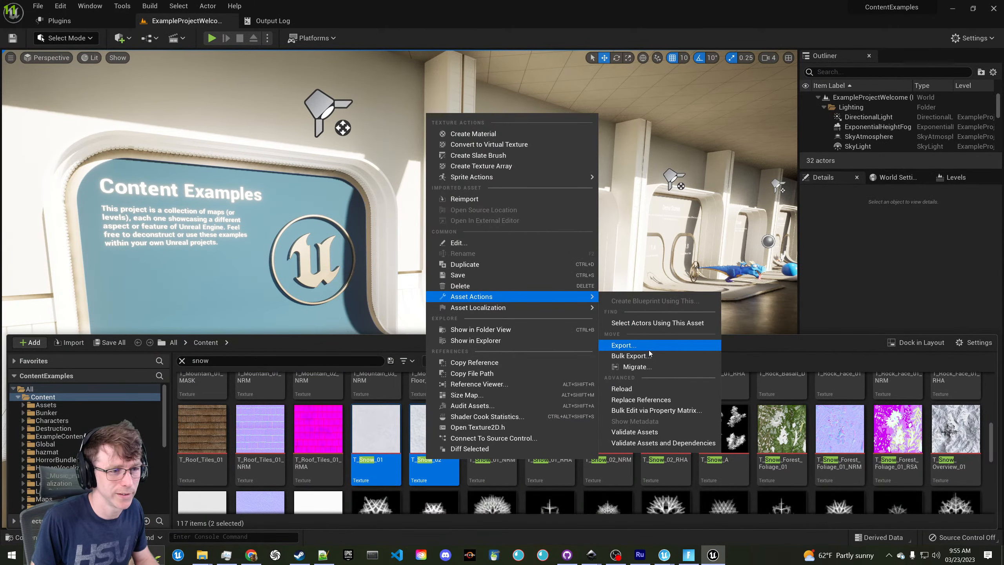
{"action": "left_click", "coordinate": [640, 365]}
{"action": "left_click", "coordinate": [577, 395]}
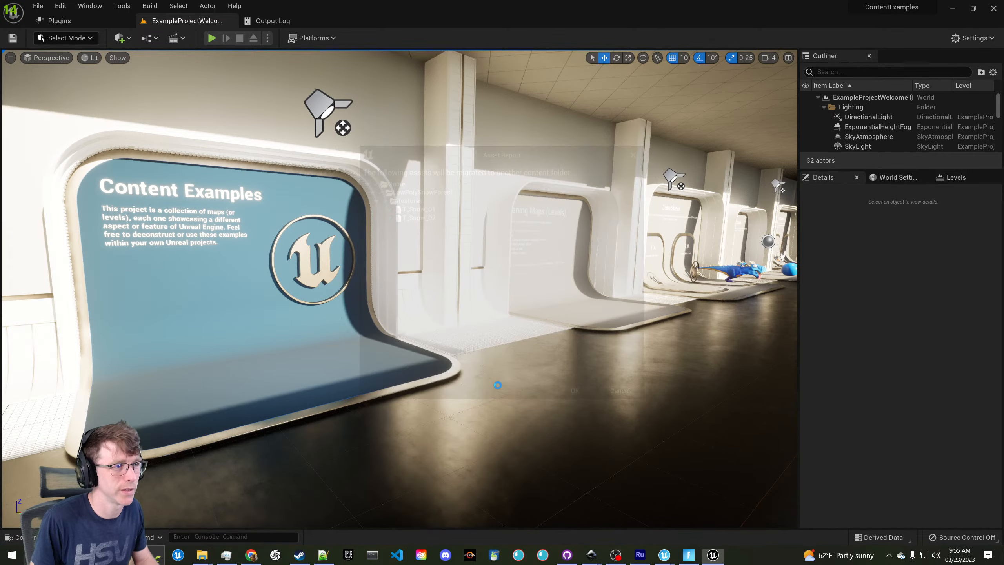
Migrate the textures into the Content folder under Fortnite Projects > ScaryIsland > Plugins > ScaryIsland on drive D
{"action": "left_click", "coordinate": [175, 26]}
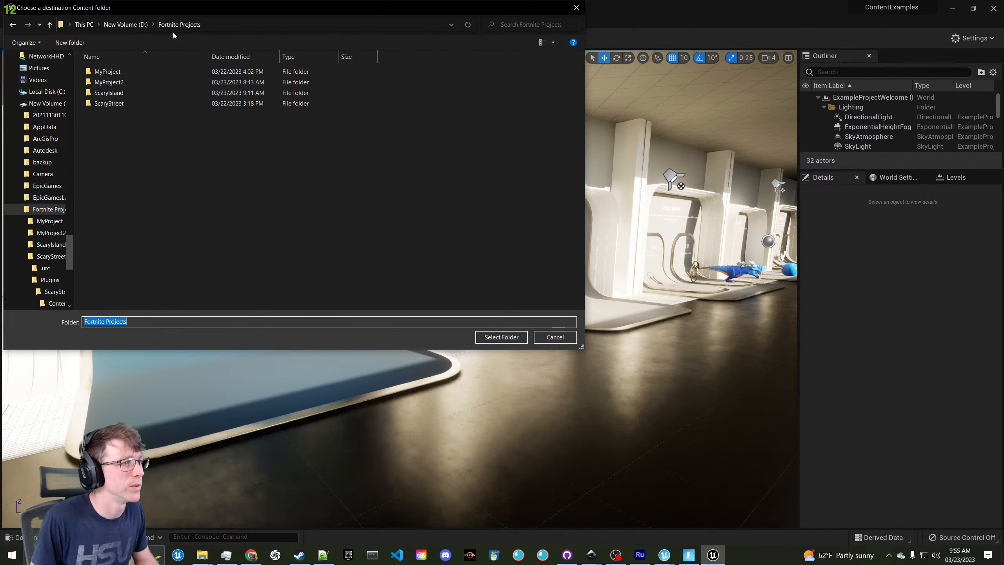
{"action": "double_click", "coordinate": [143, 95]}
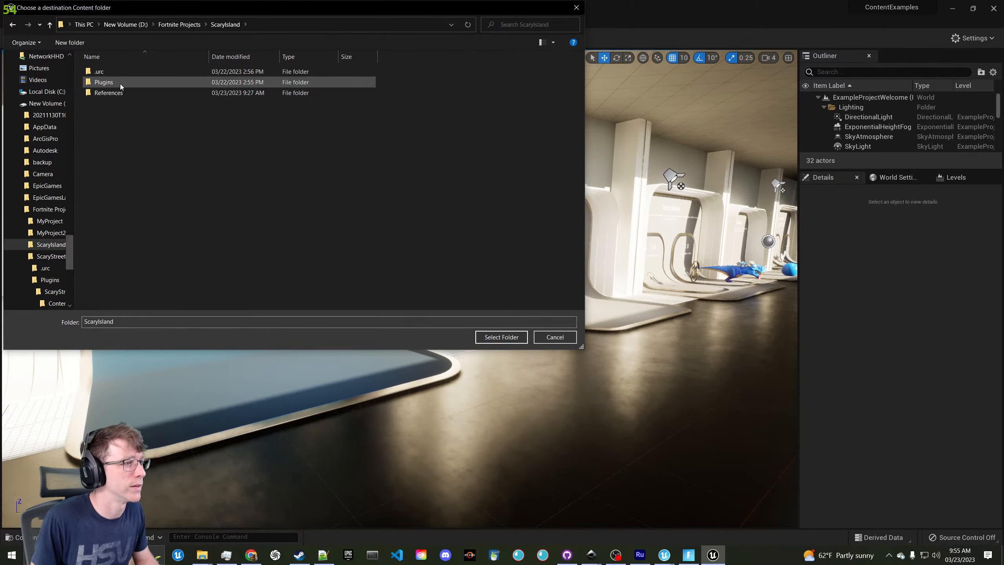
{"action": "double_click", "coordinate": [120, 83]}
{"action": "double_click", "coordinate": [123, 71]}
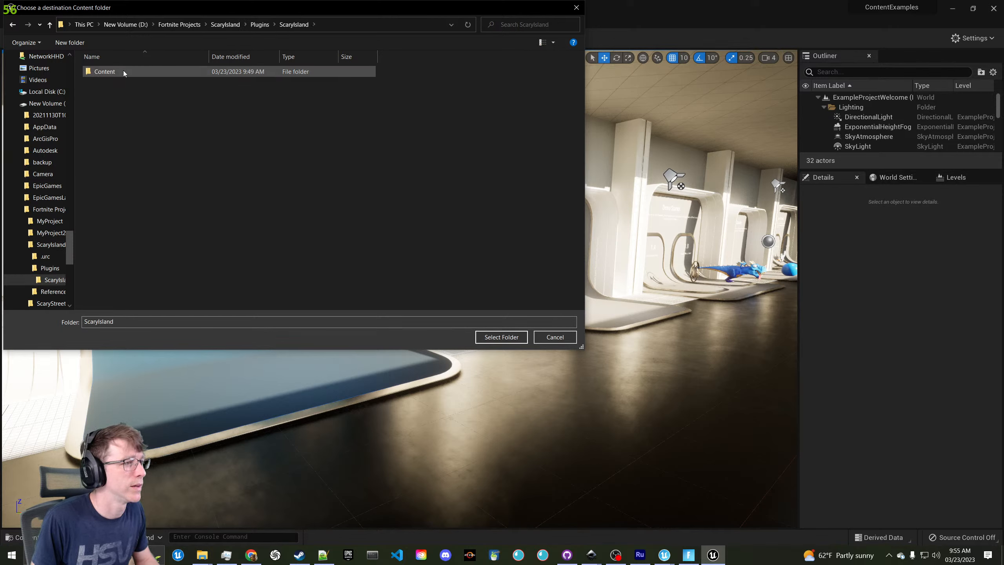
{"action": "left_click", "coordinate": [124, 72]}
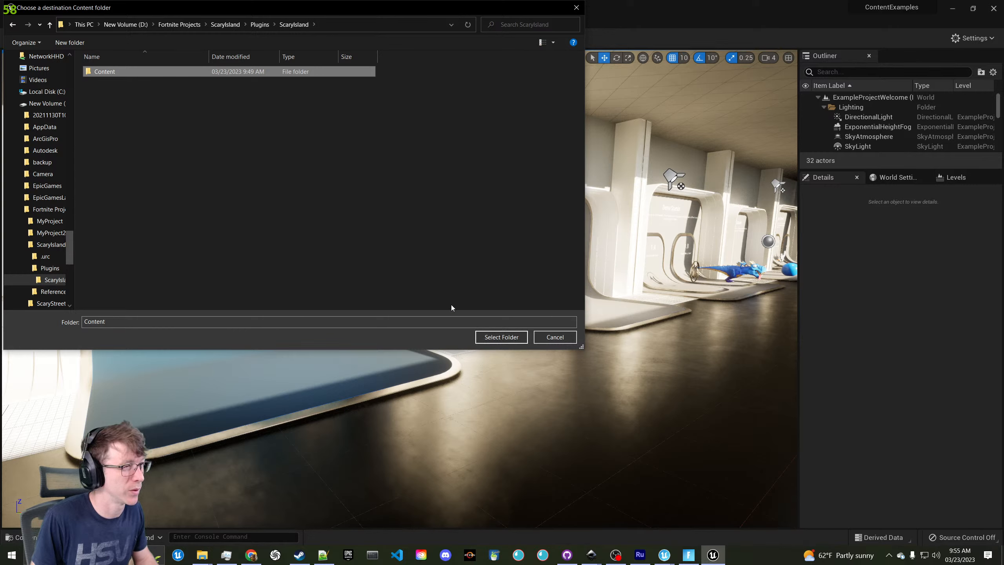
{"action": "double_click", "coordinate": [152, 71]}
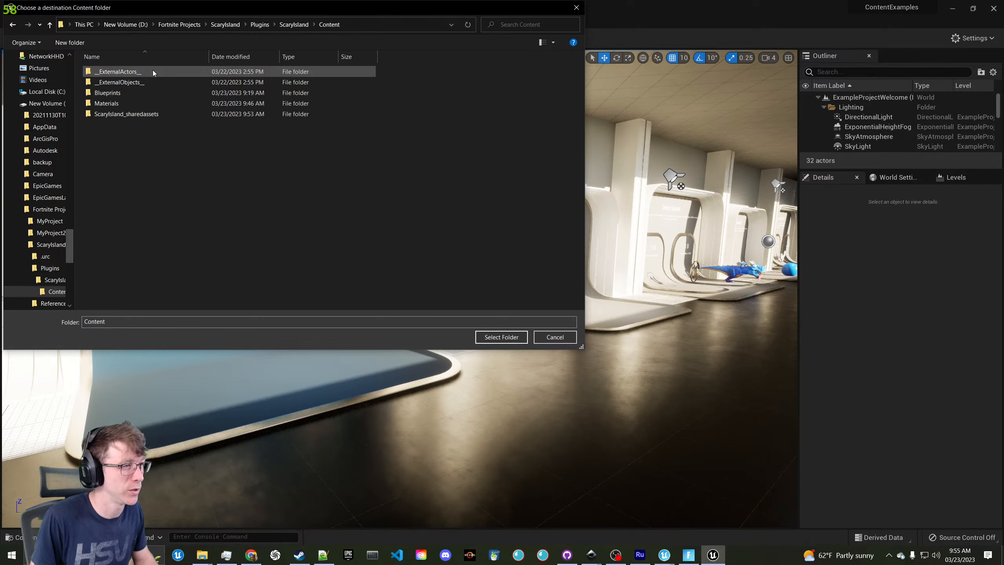
{"action": "left_click", "coordinate": [297, 26]}
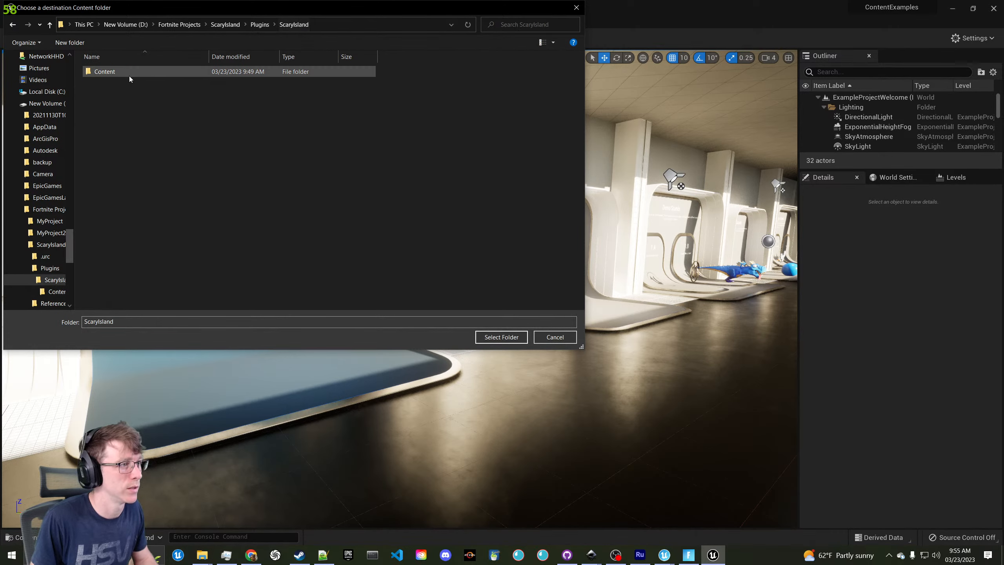
{"action": "left_click", "coordinate": [501, 337]}
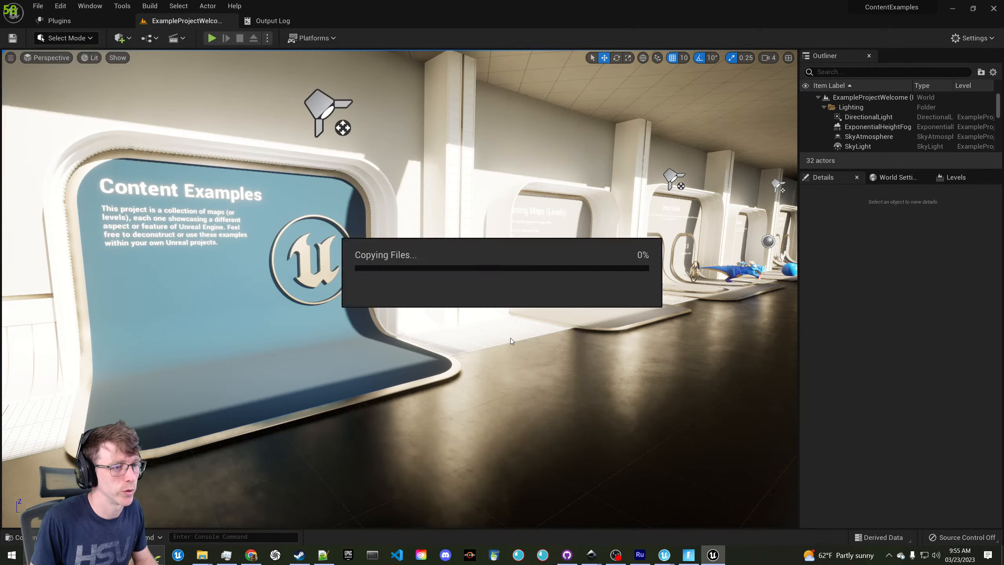
Return to the ScaryIsland editor and open the migrated textures in the project's LowPolySnowForest > Textures folder
{"action": "left_click", "coordinate": [953, 9]}
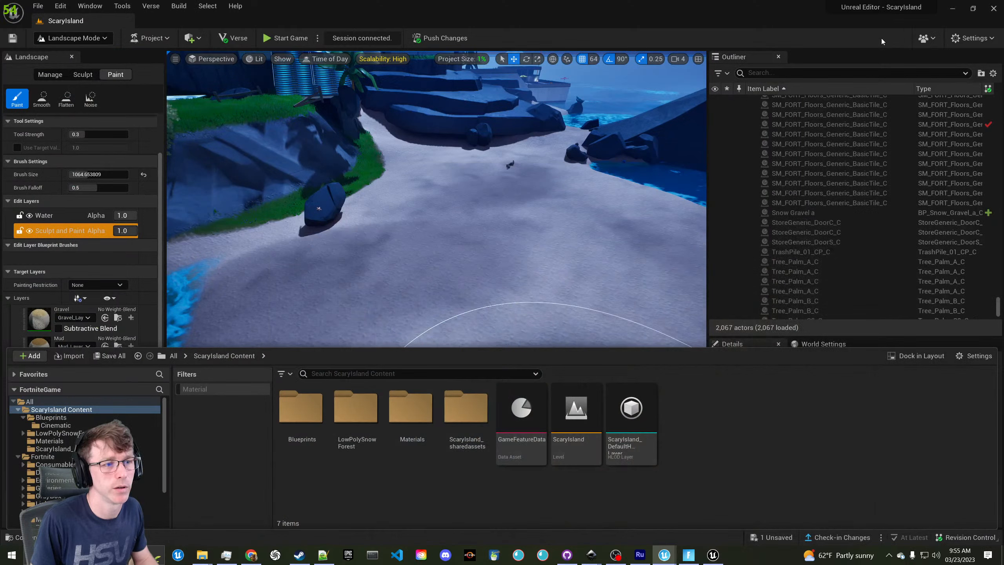
{"action": "left_click", "coordinate": [601, 272]}
{"action": "left_click", "coordinate": [32, 537]}
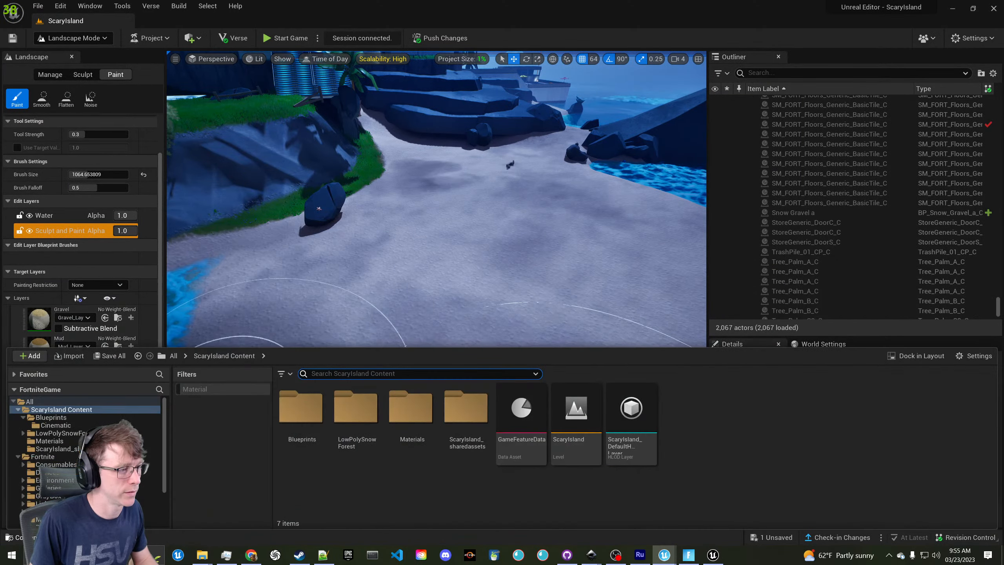
{"action": "double_click", "coordinate": [59, 433]}
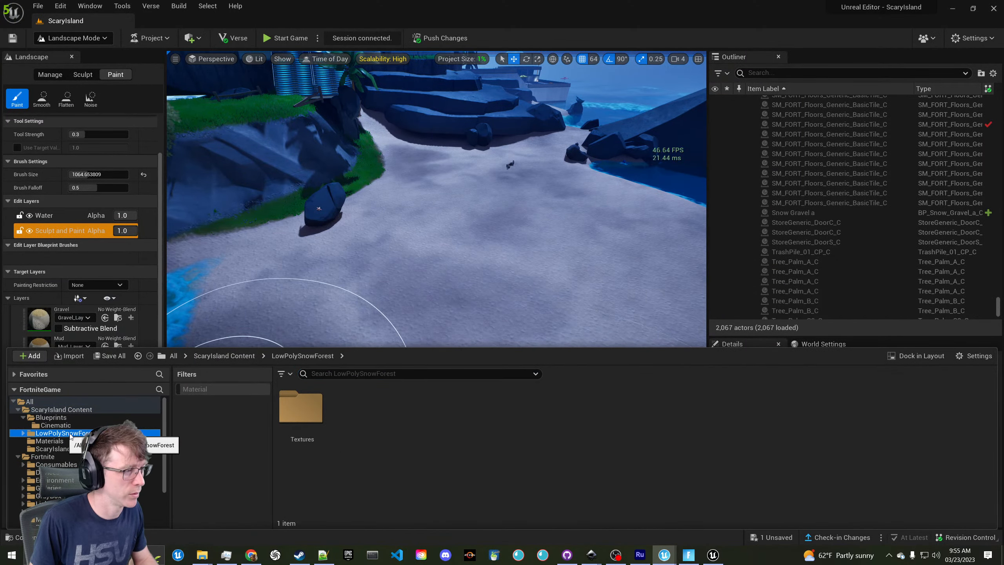
{"action": "double_click", "coordinate": [300, 408]}
{"action": "left_click", "coordinate": [355, 410]}
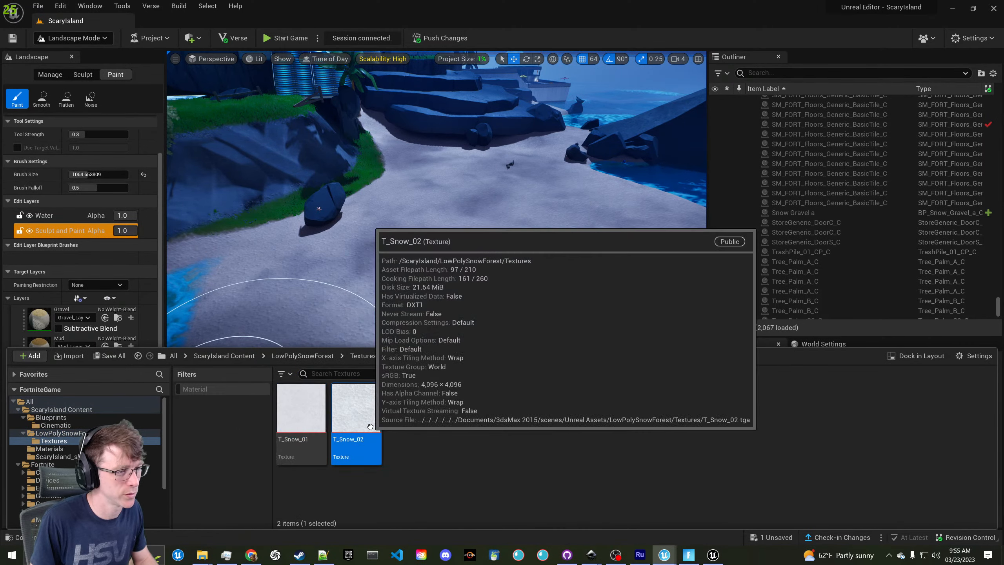
Assign T_Snow_01 as the spline falloff texture of the BiomeB snow layer info, save the asset and close it
{"action": "left_click_drag", "start_coordinate": [1003, 131], "coordinate": [578, 69]}
{"action": "left_click_drag", "start_coordinate": [306, 427], "coordinate": [595, 275]}
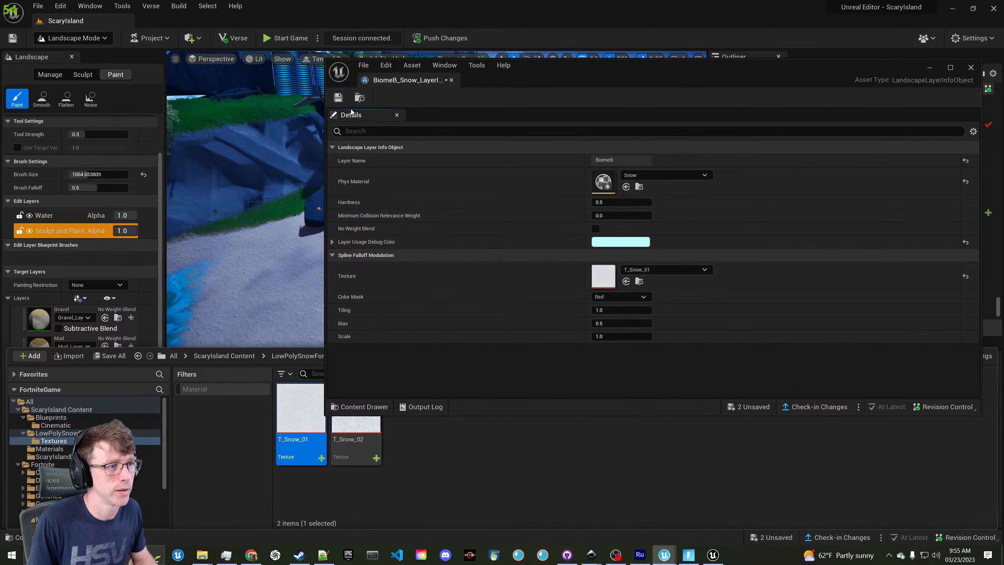
{"action": "left_click", "coordinate": [343, 96]}
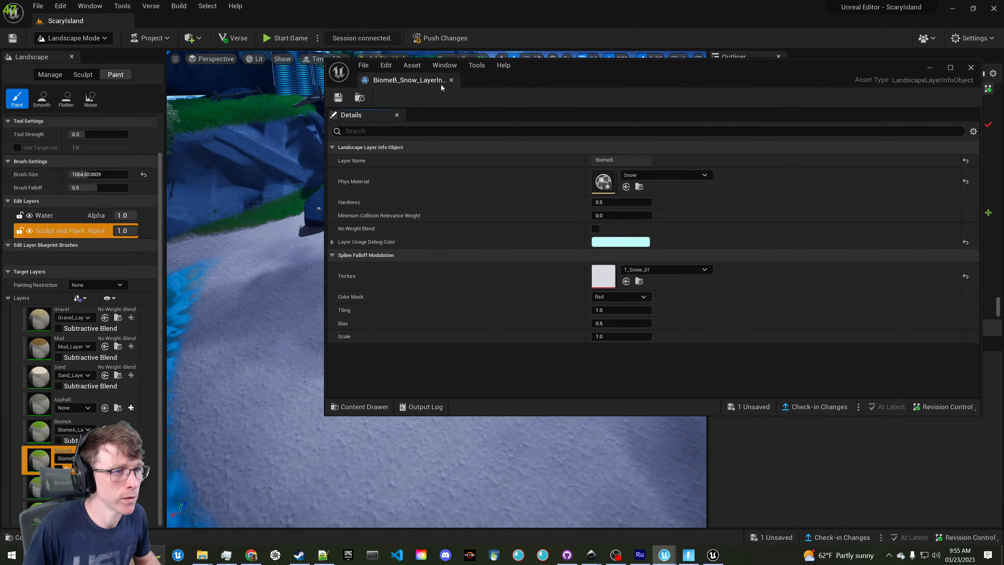
{"action": "left_click", "coordinate": [452, 80]}
Examine the ground surface of the beach beside the rocks and grass, up close and from above
{"action": "right_click_drag", "start_coordinate": [507, 167], "coordinate": [649, 162]}
{"action": "mouse_move", "coordinate": [506, 285]}
{"action": "right_mouse_down"}
{"action": "mouse_move", "coordinate": [498, 312]}
{"action": "mouse_move", "coordinate": [512, 376]}
{"action": "mouse_move", "coordinate": [484, 355]}
{"action": "right_mouse_up"}
{"action": "key", "text": "w"}
{"action": "key", "text": "w"}
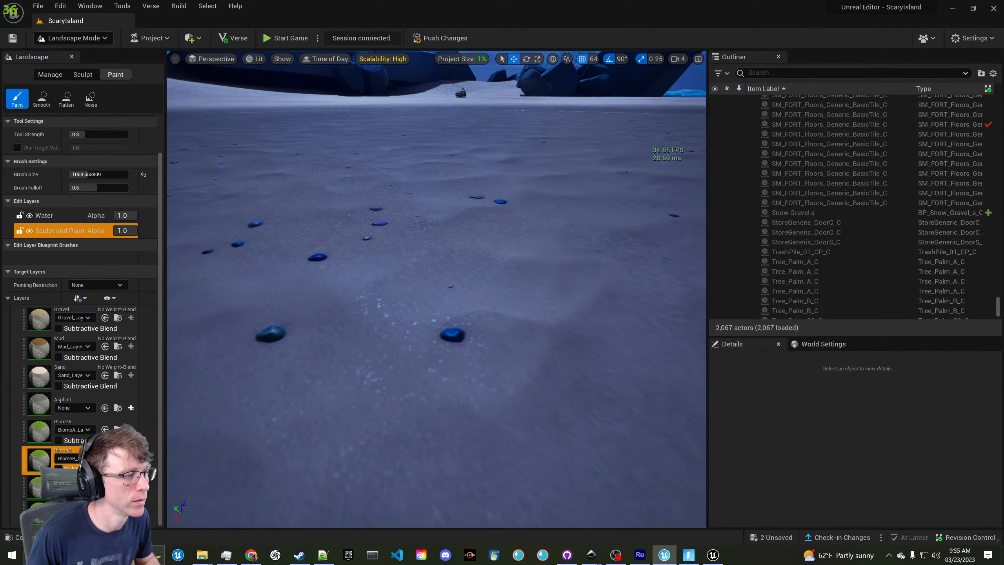
{"action": "right_click_drag", "start_coordinate": [396, 199], "coordinate": [356, 237]}
{"action": "key", "text": "s"}
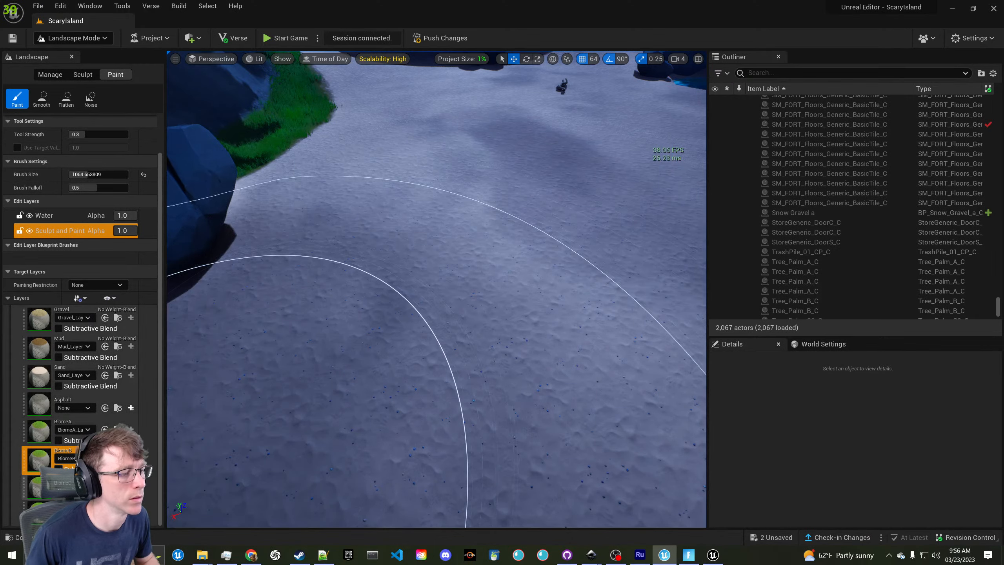
{"action": "key", "text": "w"}
{"action": "mouse_move", "coordinate": [434, 216]}
{"action": "right_mouse_down"}
{"action": "mouse_move", "coordinate": [442, 257]}
{"action": "mouse_move", "coordinate": [411, 222]}
{"action": "mouse_move", "coordinate": [415, 206]}
{"action": "right_mouse_up"}
{"action": "key", "text": "s"}
{"action": "mouse_move", "coordinate": [423, 239]}
{"action": "left_mouse_down"}
{"action": "mouse_move", "coordinate": [401, 240]}
{"action": "mouse_move", "coordinate": [386, 225]}
{"action": "mouse_move", "coordinate": [403, 231]}
{"action": "left_mouse_up"}
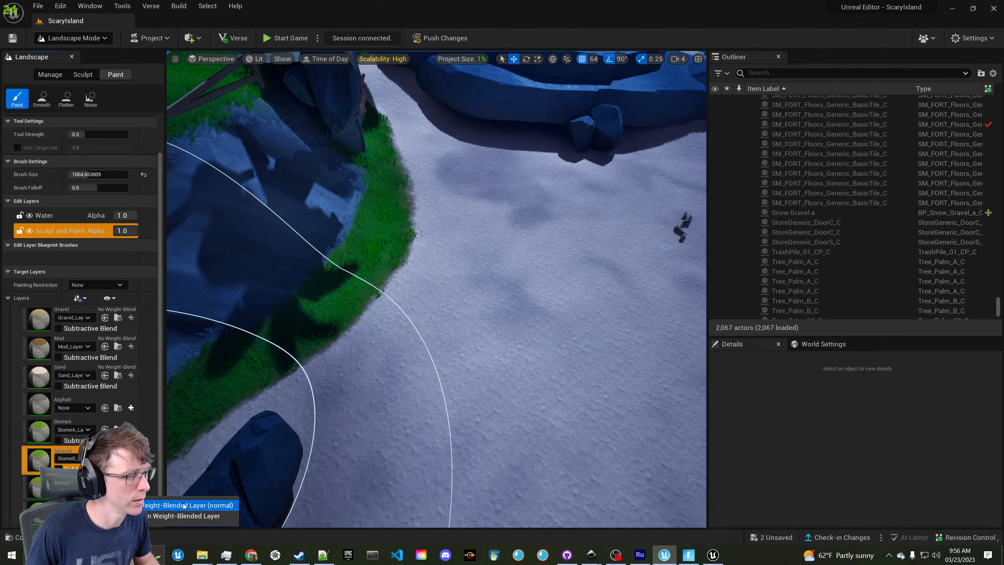
Create a non weight-blended layer info for BiomeC named BiomeC_Snow_LayerInfo in ScaryIsland_sharedassets and open it for editing
{"action": "left_click", "coordinate": [187, 516]}
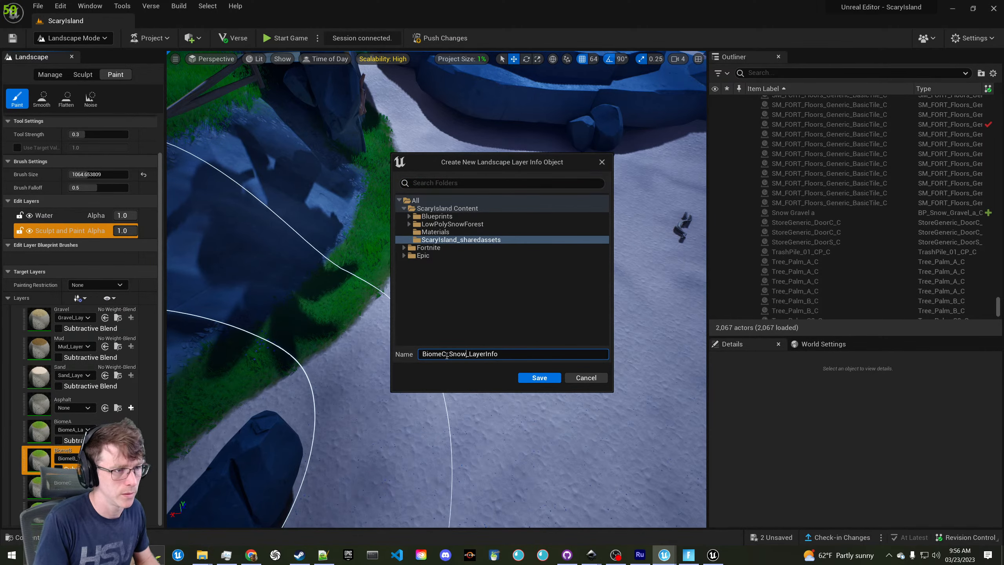
{"action": "left_click", "coordinate": [539, 377]}
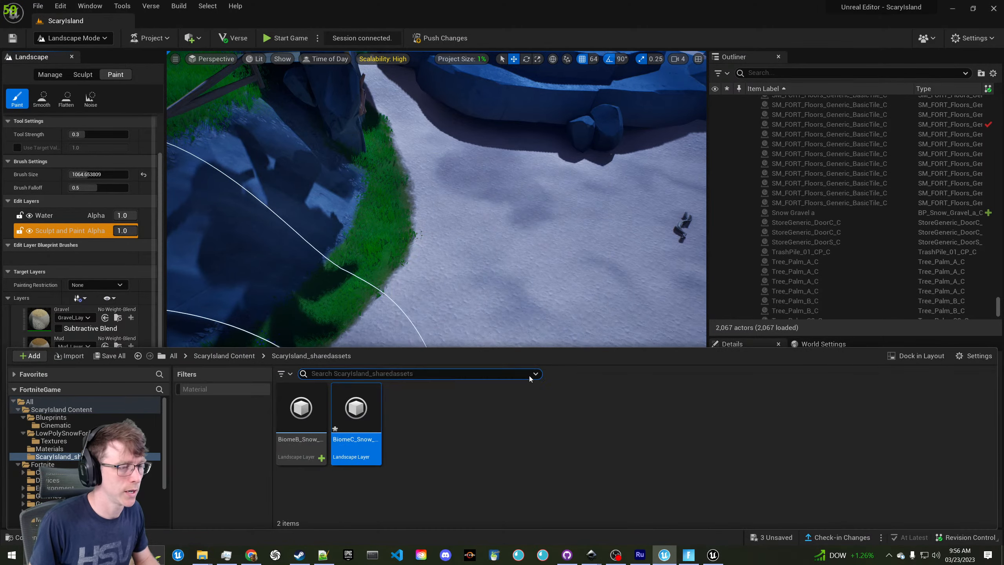
{"action": "double_click", "coordinate": [355, 411]}
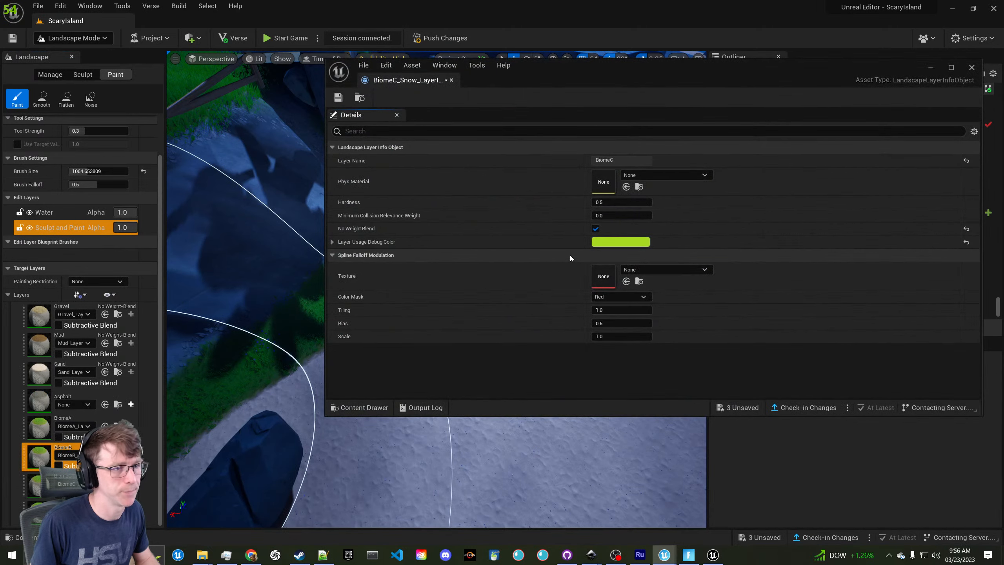
Set the BiomeC layer info's physical material to Snow and its spline falloff texture to T_Snow_01, then save and close it
{"action": "left_click", "coordinate": [658, 176]}
{"action": "type", "text": "snow"}
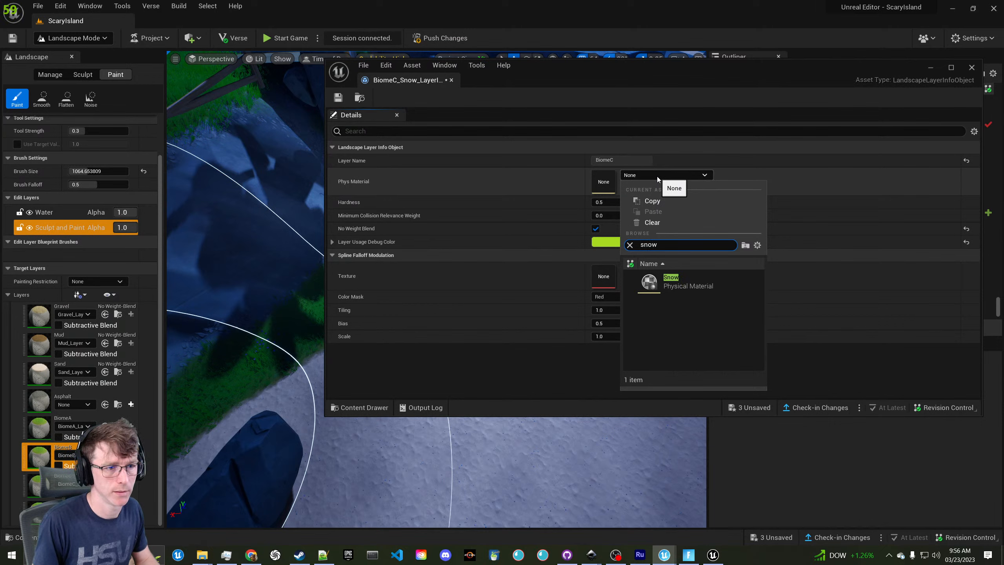
{"action": "left_click", "coordinate": [676, 286]}
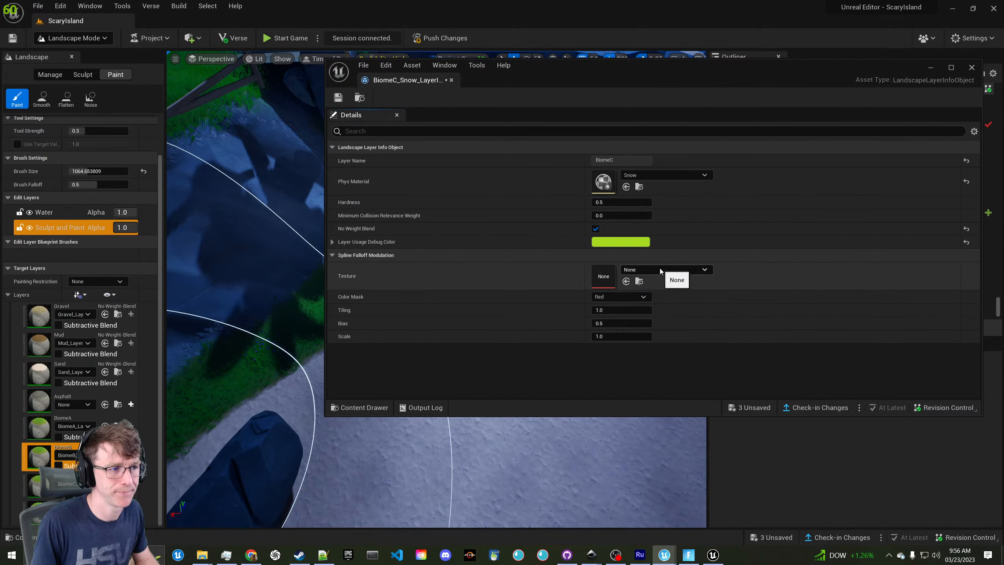
{"action": "left_click", "coordinate": [659, 270]}
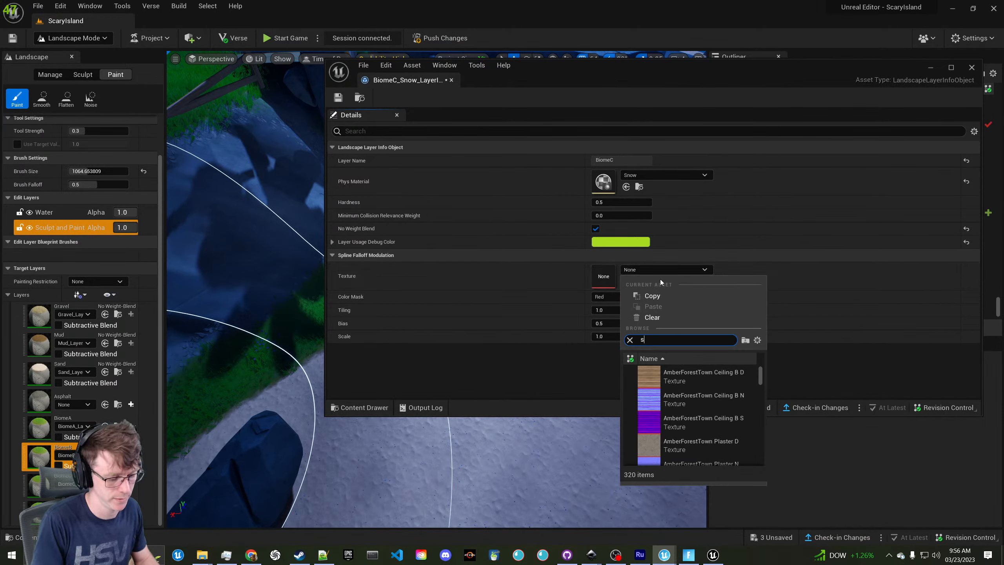
{"action": "type", "text": "snow"}
{"action": "left_click", "coordinate": [693, 381]}
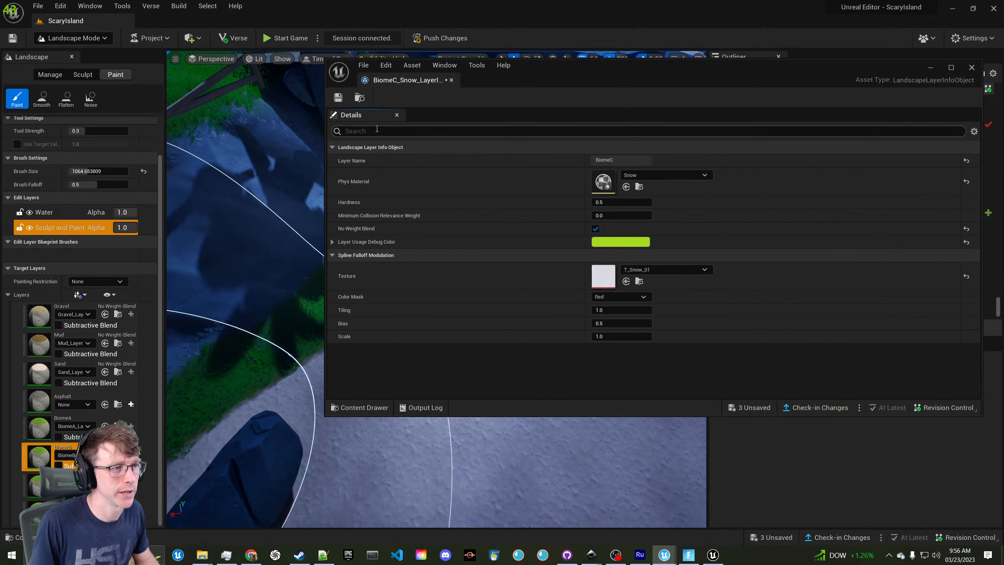
{"action": "left_click", "coordinate": [339, 99]}
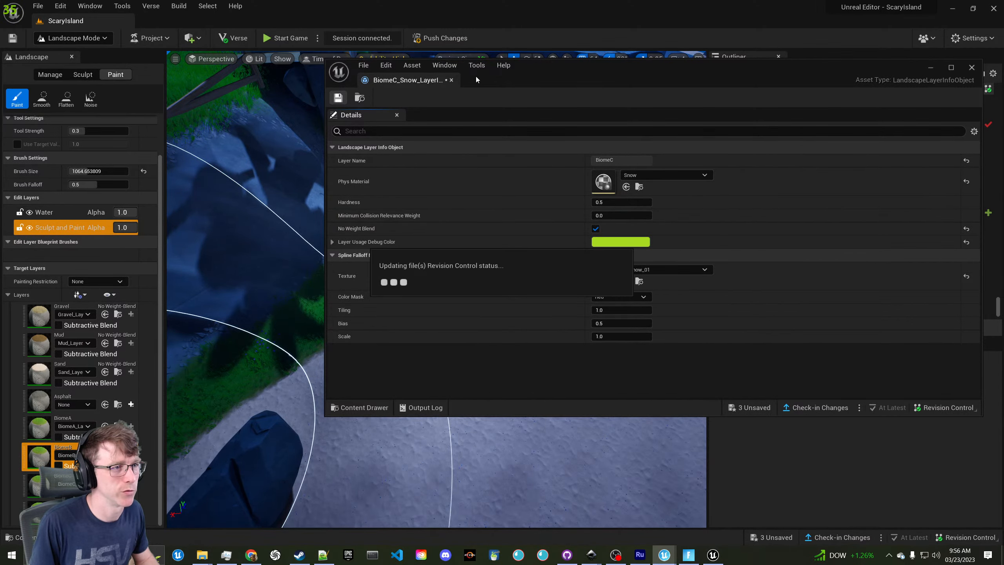
{"action": "left_click", "coordinate": [451, 80]}
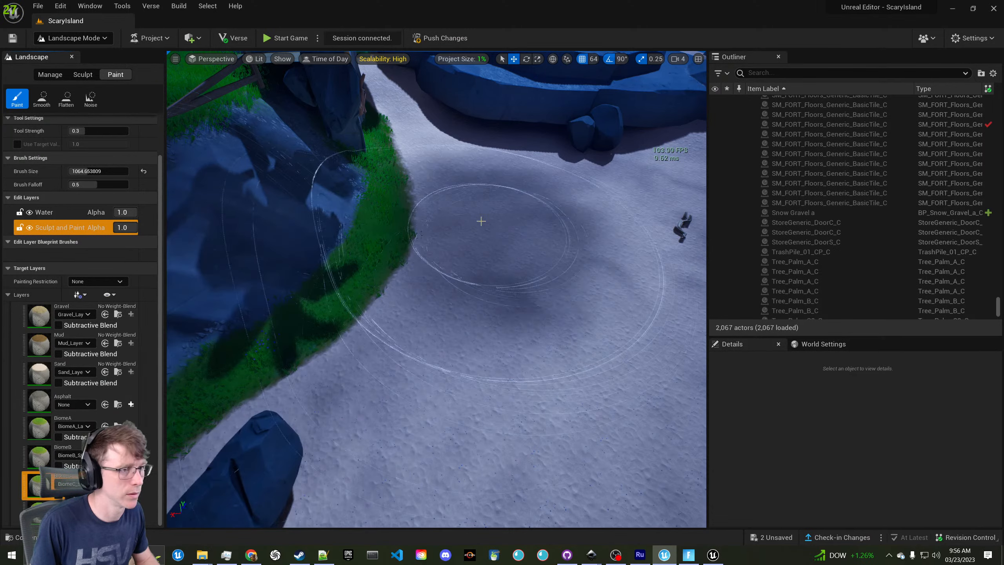
Paint the BiomeC layer over the beach beside the grassy slope and check the painting restriction options
{"action": "mouse_move", "coordinate": [479, 222]}
{"action": "left_mouse_down"}
{"action": "mouse_move", "coordinate": [484, 246]}
{"action": "mouse_move", "coordinate": [489, 216]}
{"action": "mouse_move", "coordinate": [522, 244]}
{"action": "left_mouse_up"}
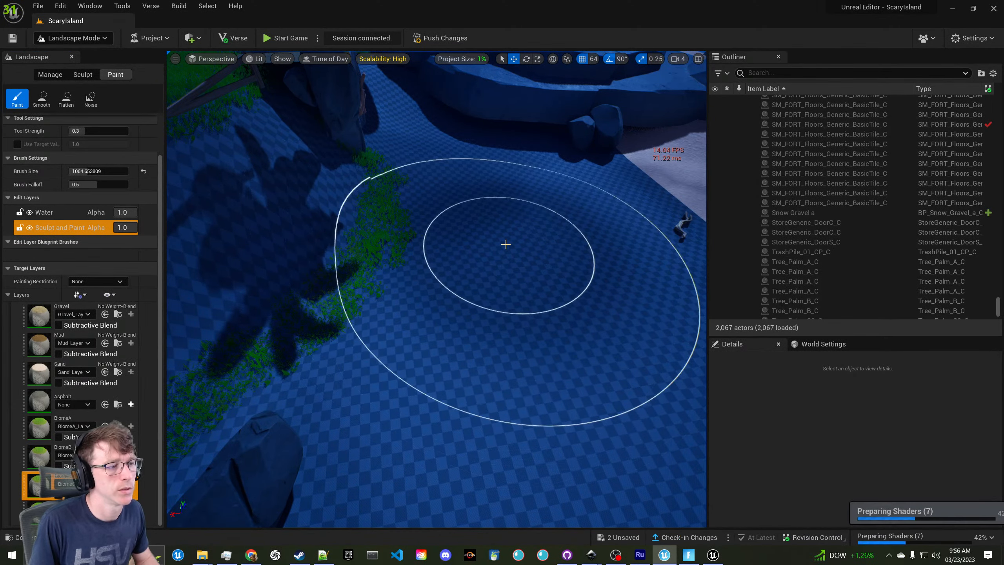
{"action": "left_click", "coordinate": [117, 281]}
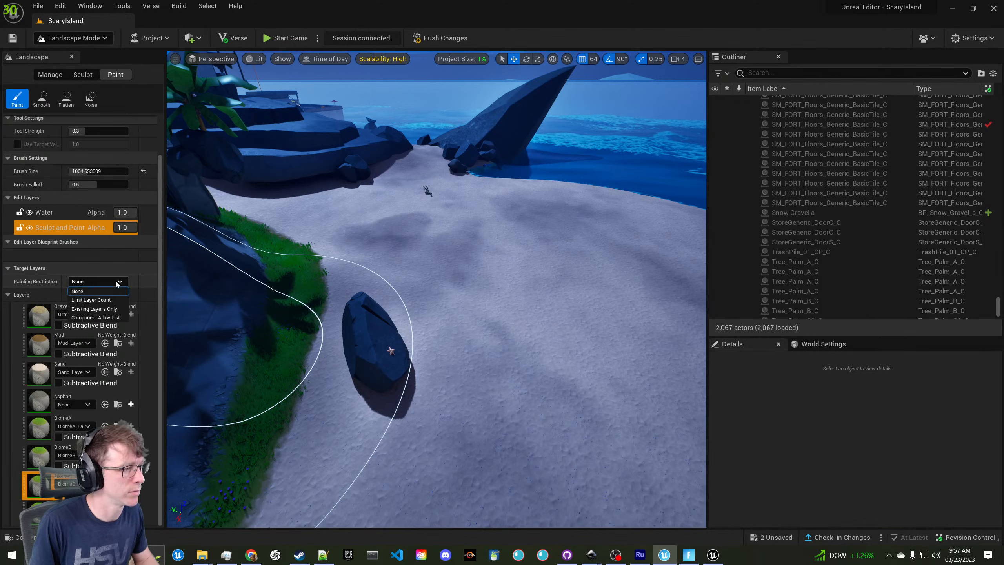
{"action": "left_click", "coordinate": [116, 284]}
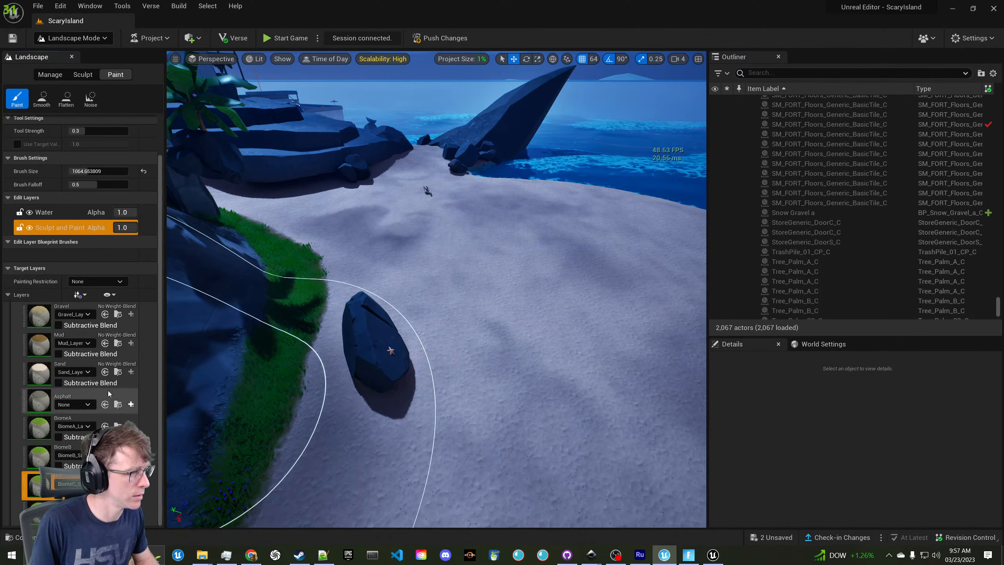
Paint the Sand layer over the grassy slope beside the rock face and fence
{"action": "left_click", "coordinate": [55, 371]}
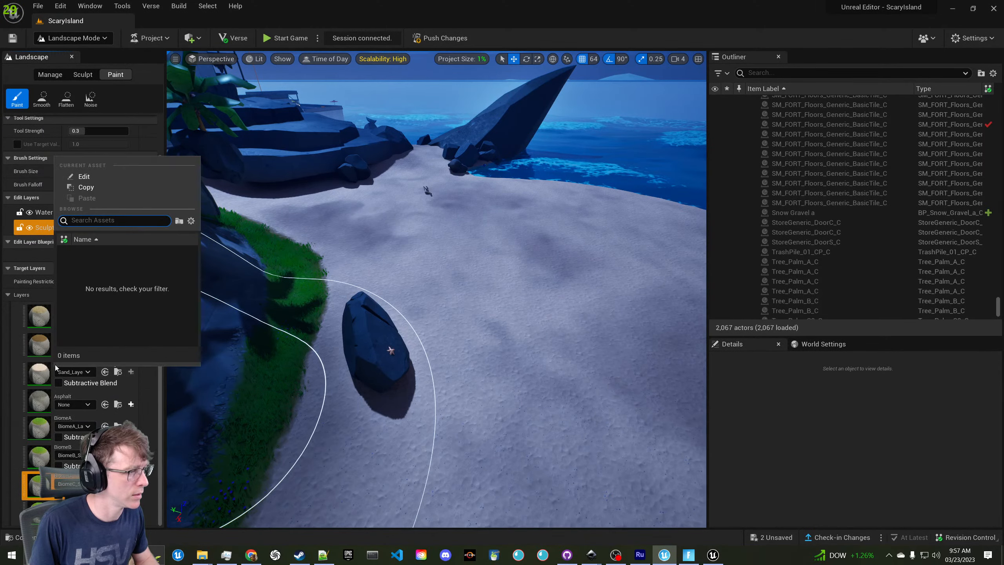
{"action": "left_click", "coordinate": [44, 370]}
{"action": "left_click", "coordinate": [55, 368]}
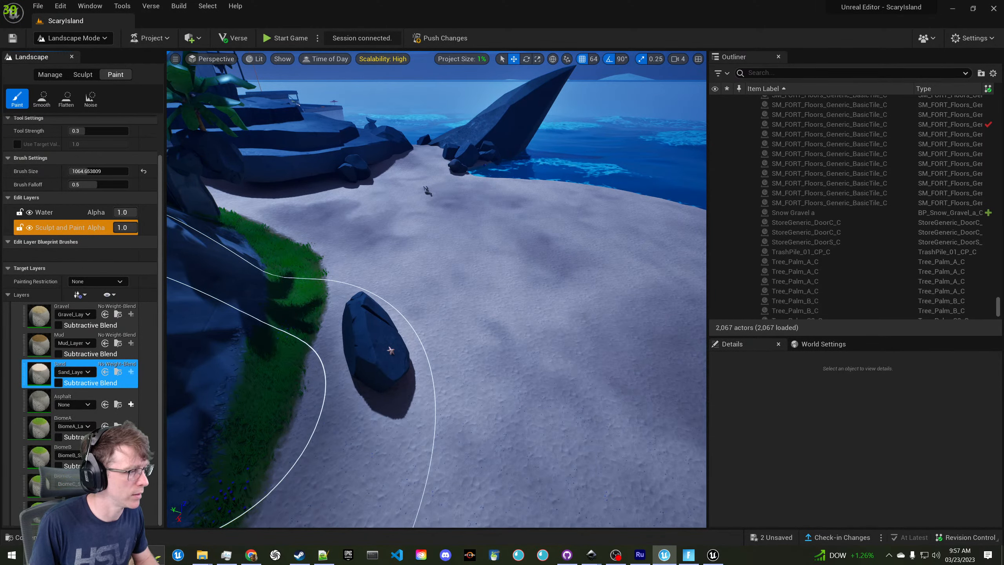
{"action": "mouse_move", "coordinate": [213, 364]}
{"action": "right_mouse_down"}
{"action": "mouse_move", "coordinate": [171, 374]}
{"action": "mouse_move", "coordinate": [143, 334]}
{"action": "right_mouse_up"}
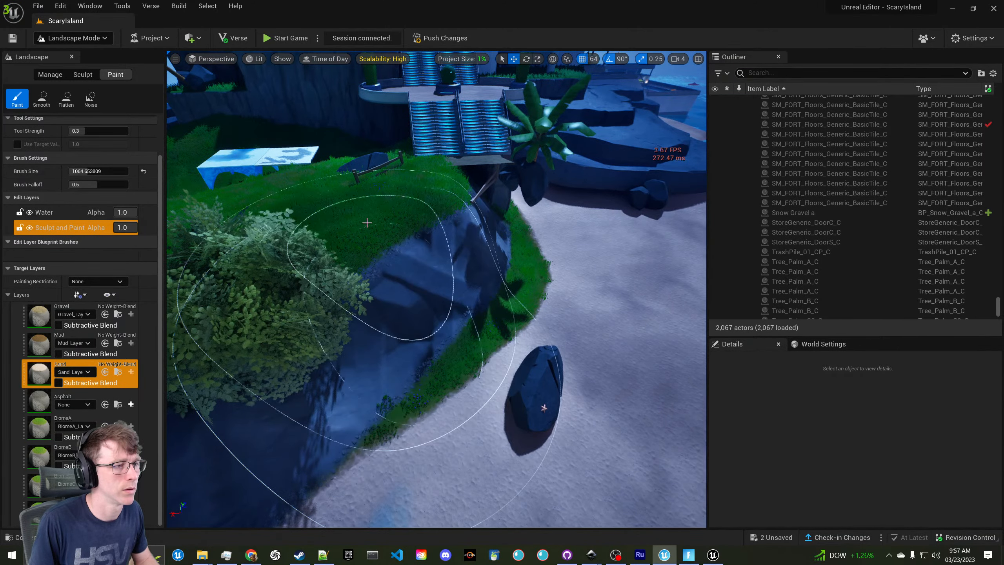
{"action": "mouse_move", "coordinate": [367, 219]}
{"action": "left_mouse_down"}
{"action": "mouse_move", "coordinate": [364, 230]}
{"action": "mouse_move", "coordinate": [439, 263]}
{"action": "left_mouse_up"}
{"action": "mouse_move", "coordinate": [439, 263]}
{"action": "right_mouse_down"}
{"action": "mouse_move", "coordinate": [433, 190]}
{"action": "mouse_move", "coordinate": [415, 253]}
{"action": "mouse_move", "coordinate": [447, 317]}
{"action": "mouse_move", "coordinate": [466, 273]}
{"action": "mouse_move", "coordinate": [449, 269]}
{"action": "right_mouse_up"}
{"action": "key", "text": "w"}
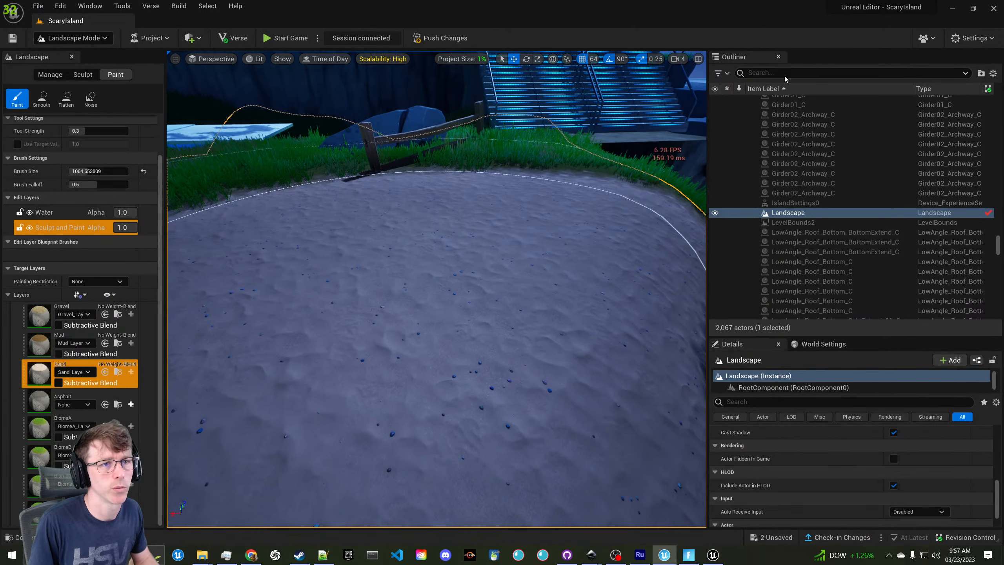
Filter the level's actors by "day" and, back in Selection Mode, select the Day Sequence Device
{"action": "left_click", "coordinate": [785, 74]}
{"action": "type", "text": "day"}
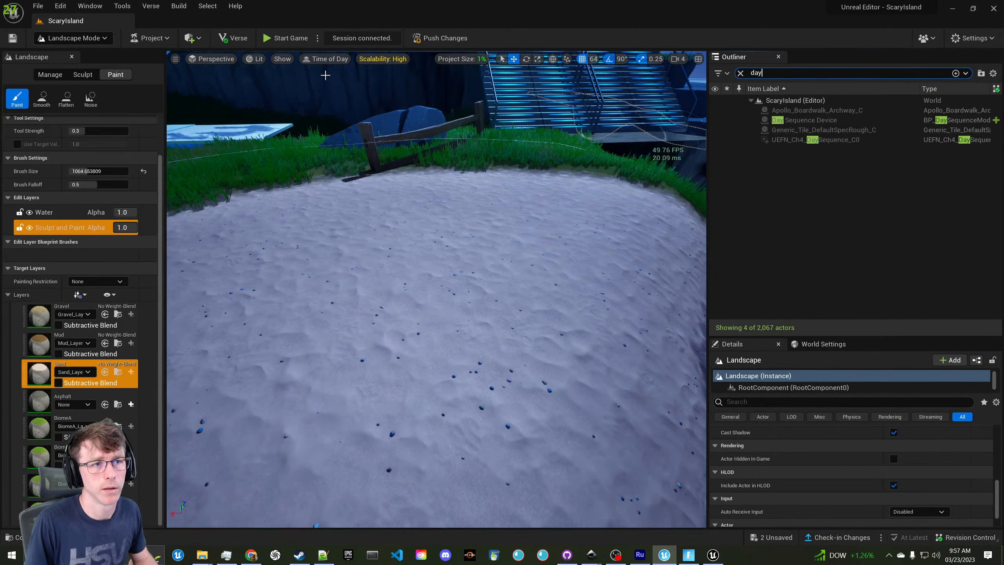
{"action": "left_click", "coordinate": [99, 41]}
{"action": "left_click", "coordinate": [65, 50]}
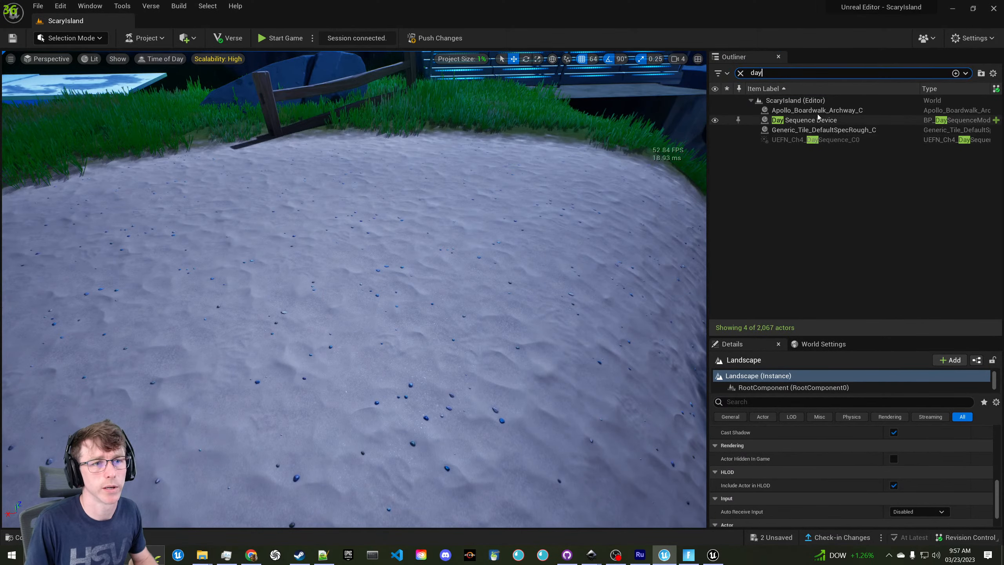
{"action": "double_click", "coordinate": [814, 110]}
{"action": "left_click", "coordinate": [810, 120]}
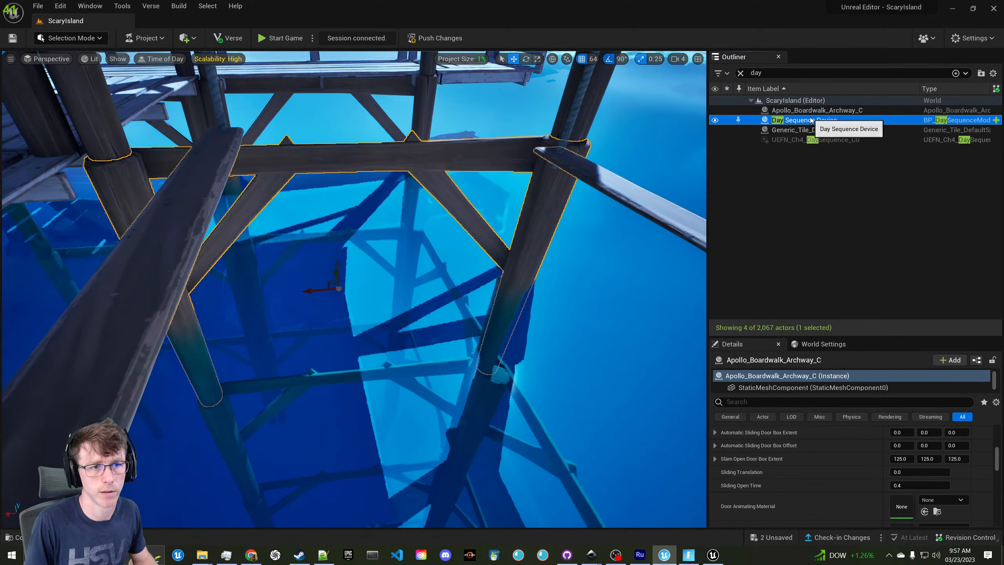
Set the Day Sequence Device's fixed time to 12.0 and return the view to the beach
{"action": "scroll", "coordinate": [877, 460], "scroll_direction": "down", "scroll_amount": 2}
{"action": "scroll", "coordinate": [876, 460], "scroll_direction": "up", "scroll_amount": 8}
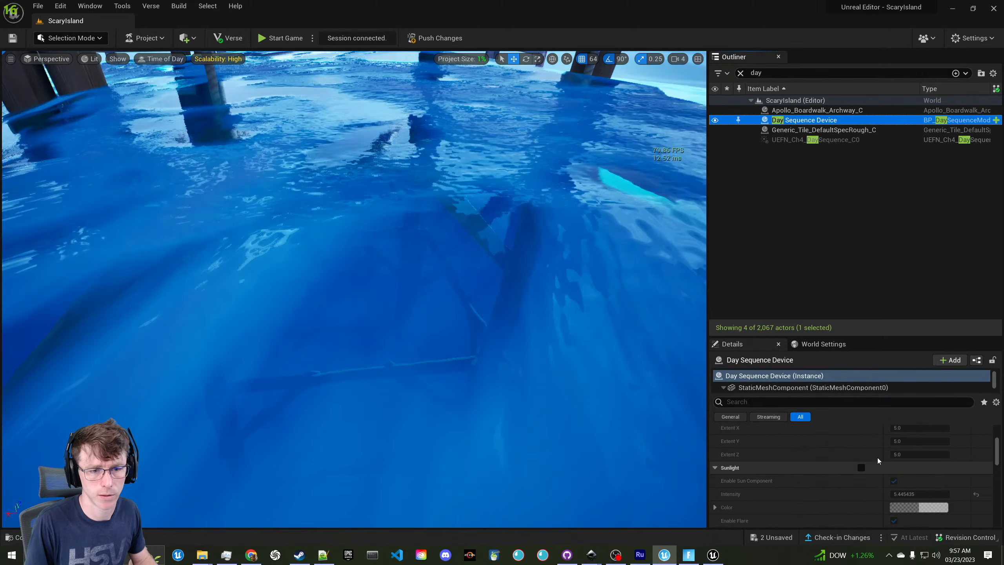
{"action": "scroll", "coordinate": [877, 458], "scroll_direction": "up", "scroll_amount": 5}
{"action": "left_click", "coordinate": [948, 497]}
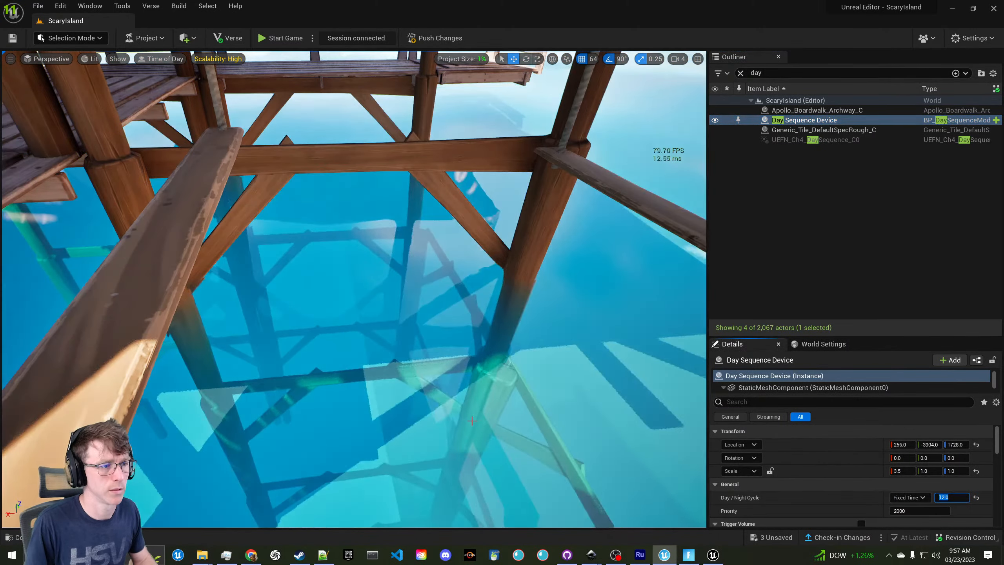
{"action": "right_click_drag", "start_coordinate": [474, 316], "coordinate": [214, 255]}
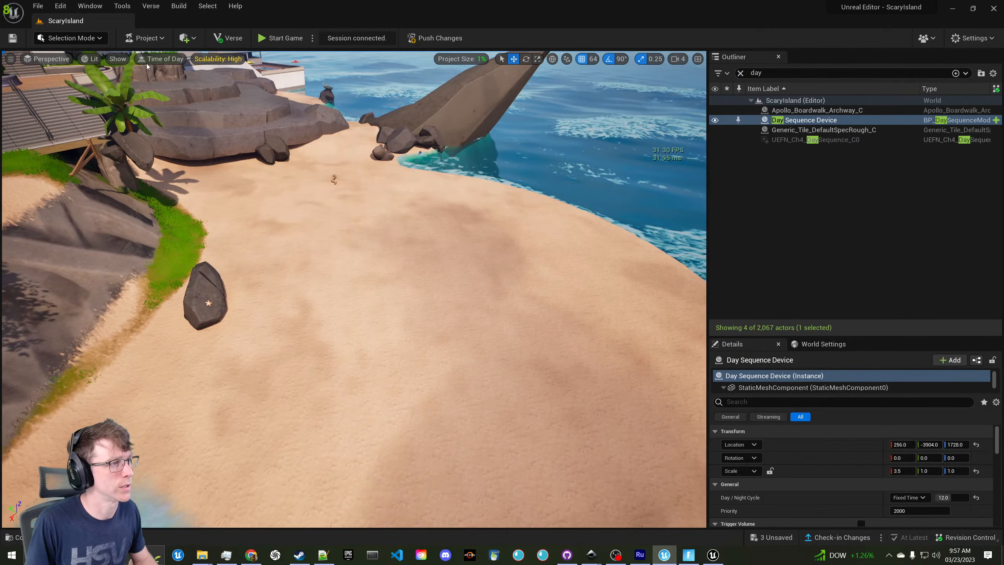
Start a new landscape in Landscape Mode and locate its assigned material in the content library
{"action": "left_click", "coordinate": [88, 39]}
{"action": "left_click", "coordinate": [96, 64]}
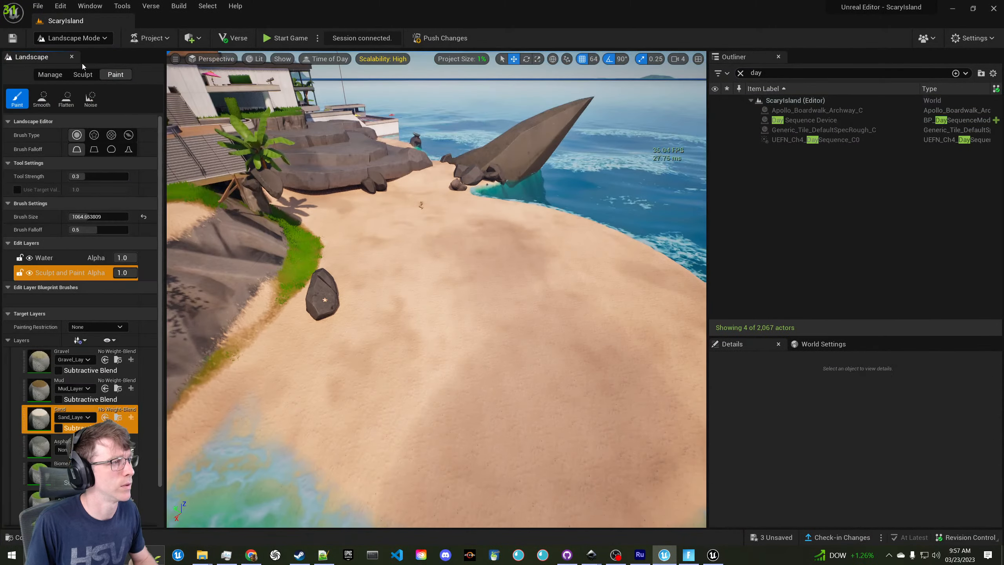
{"action": "left_click", "coordinate": [47, 75]}
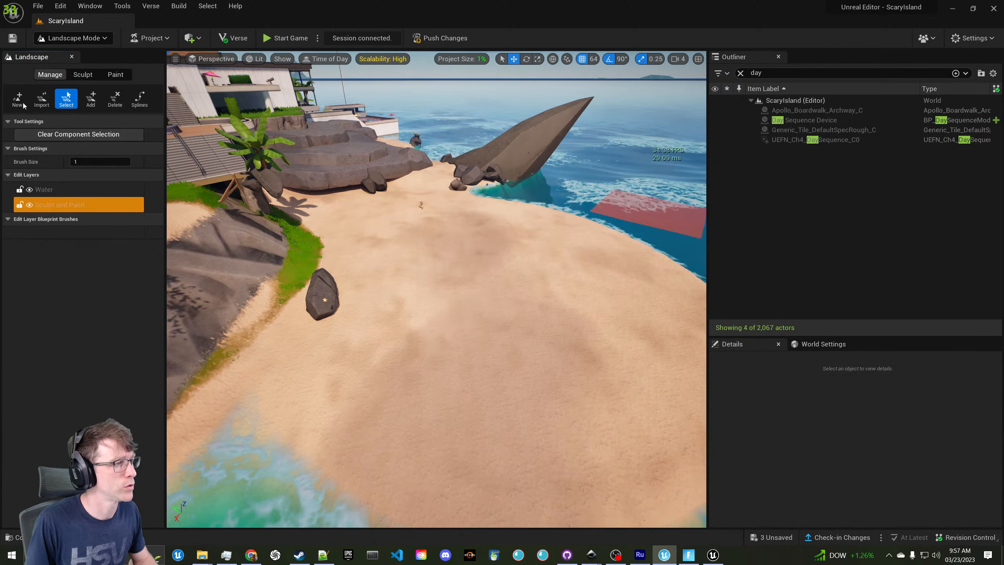
{"action": "left_click", "coordinate": [123, 163]}
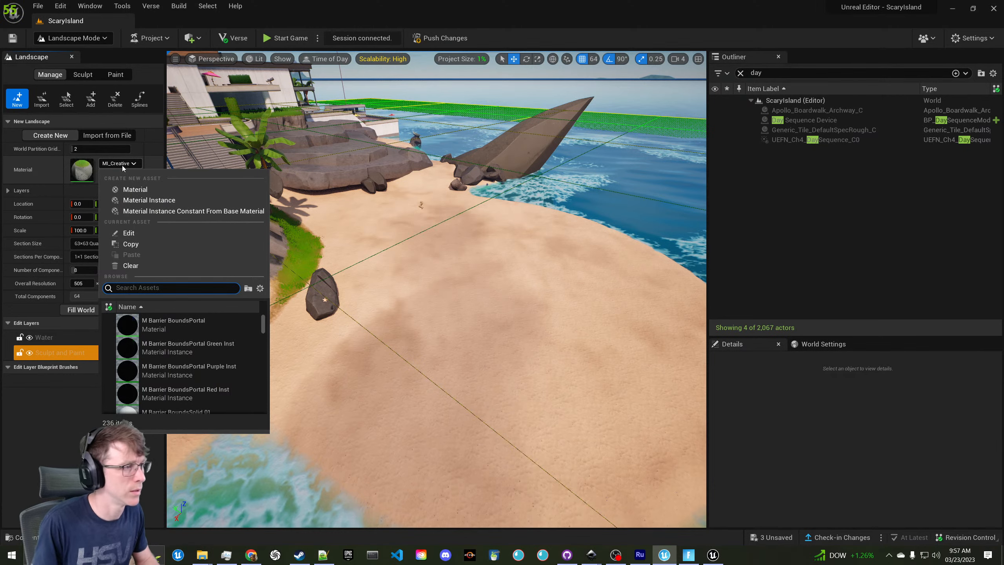
{"action": "left_click", "coordinate": [122, 165]}
{"action": "left_click", "coordinate": [117, 176]}
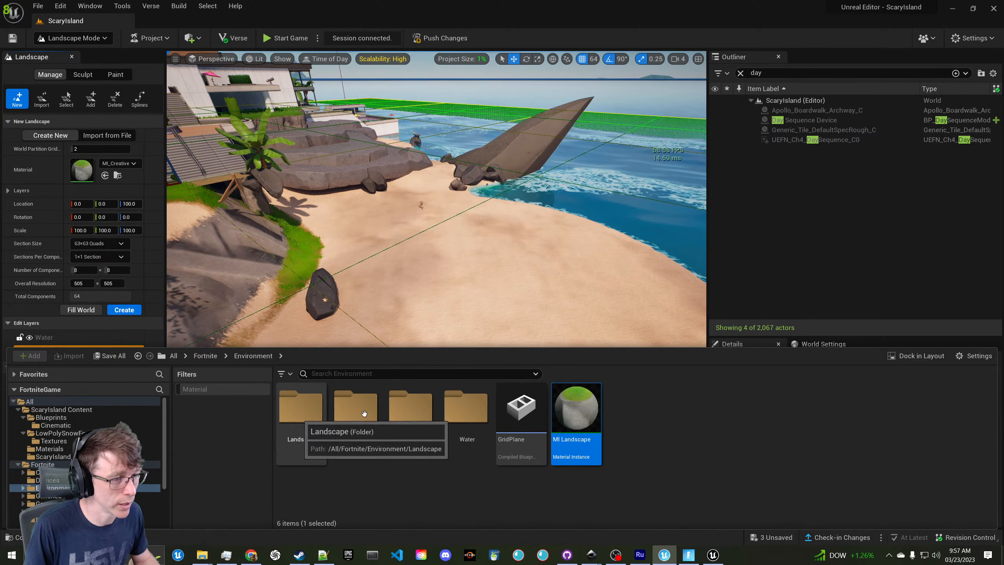
Look through the Environment folder's Landscape and Background subfolders and try to open the MI Landscape material instance
{"action": "left_click", "coordinate": [303, 414]}
{"action": "double_click", "coordinate": [304, 414]}
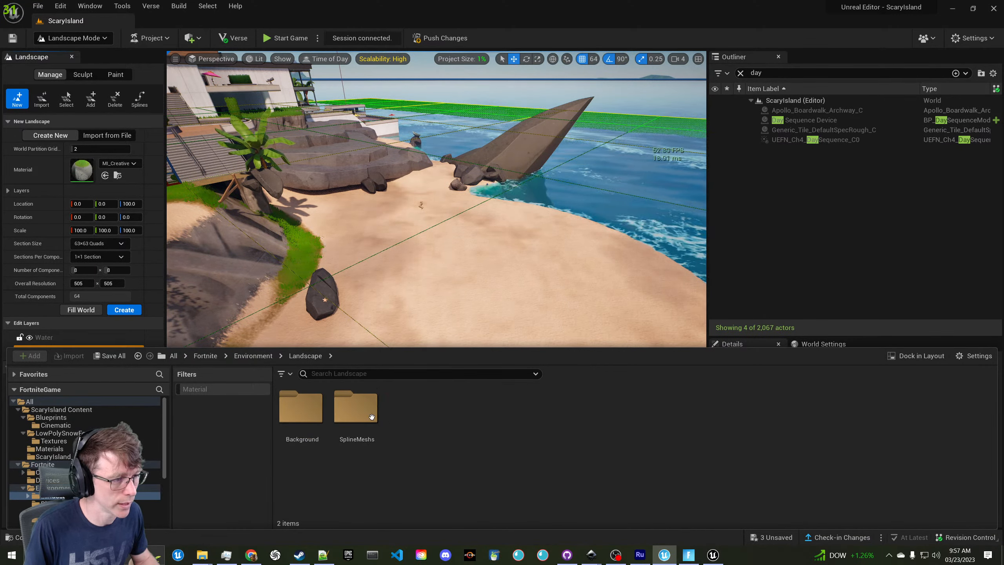
{"action": "double_click", "coordinate": [310, 414]}
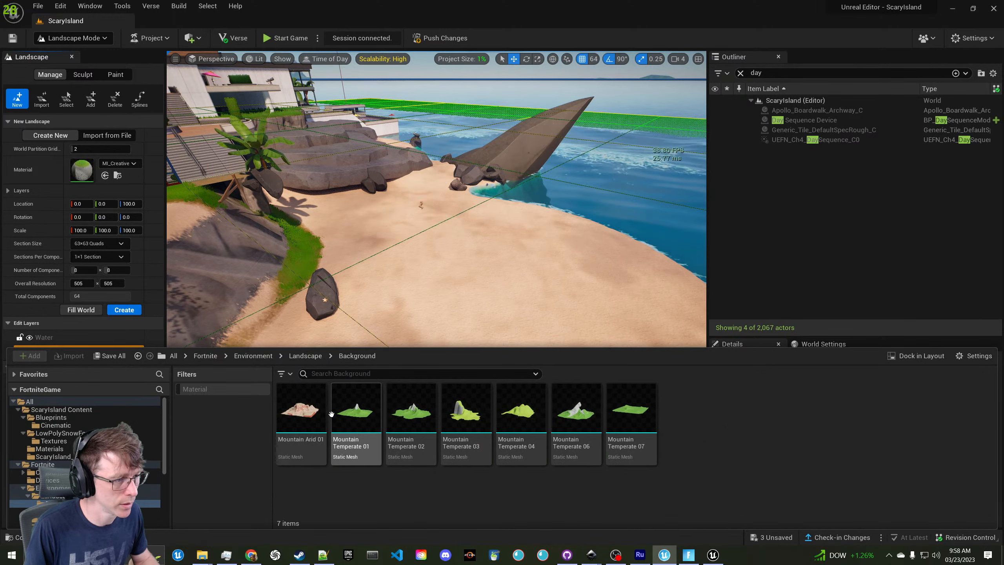
{"action": "left_click", "coordinate": [70, 489]}
{"action": "double_click", "coordinate": [576, 411]}
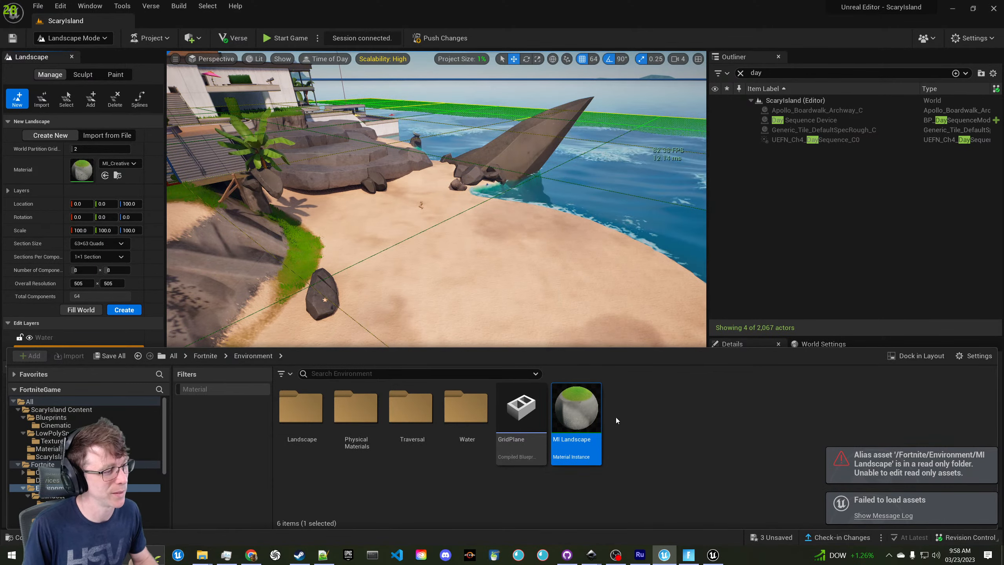
Set the new landscape's section size to 7×7 Quads
{"action": "right_click_drag", "start_coordinate": [443, 245], "coordinate": [507, 225]}
{"action": "key", "text": "w"}
{"action": "key", "text": "s"}
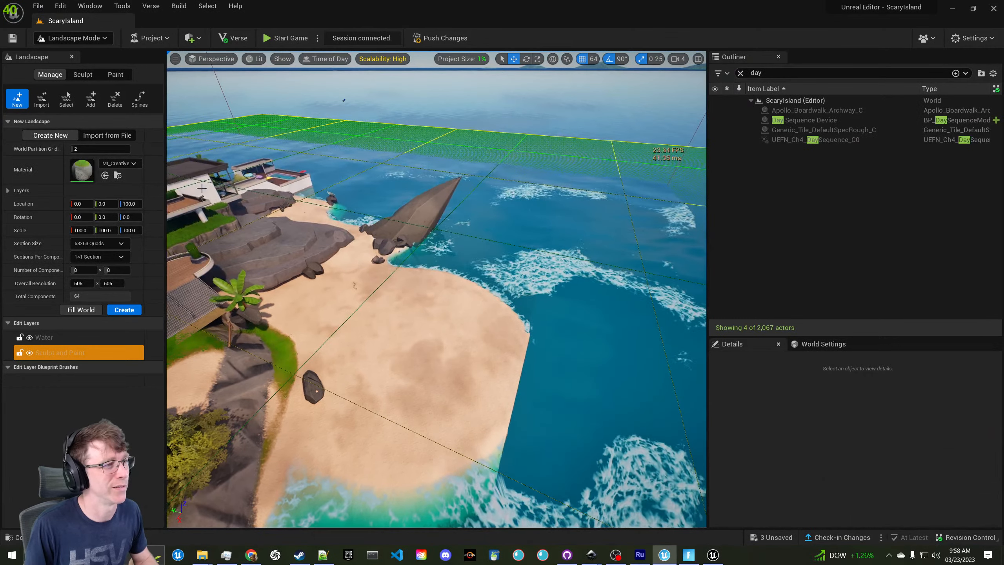
{"action": "left_click", "coordinate": [121, 244]}
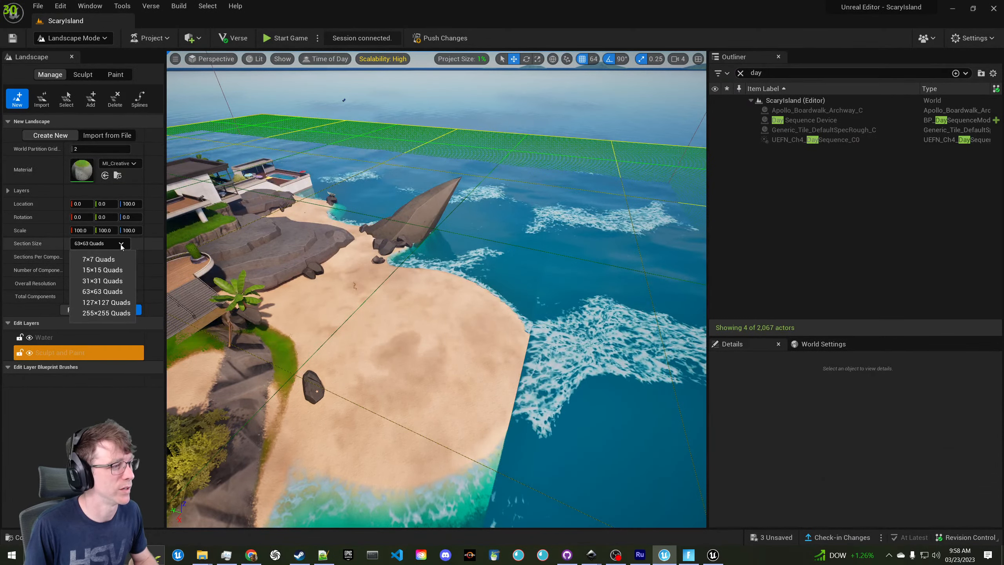
{"action": "left_click", "coordinate": [111, 261]}
{"action": "key", "text": "s"}
{"action": "right_click_drag", "start_coordinate": [419, 257], "coordinate": [352, 237]}
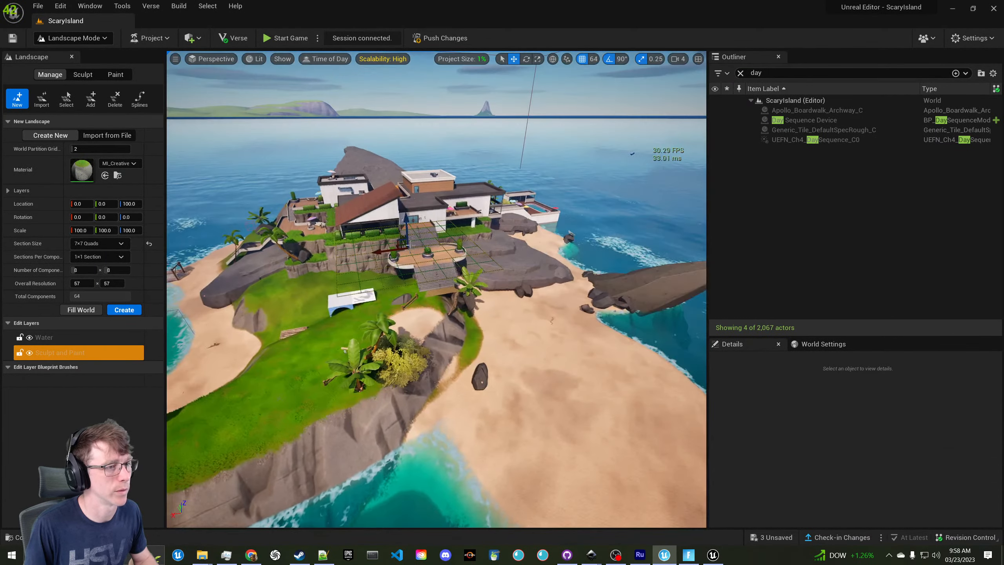
Move the new landscape's preview grid over the beach edge and water, to about X -1408, Y -10432, Z 612
{"action": "left_click_drag", "start_coordinate": [400, 237], "coordinate": [510, 433]}
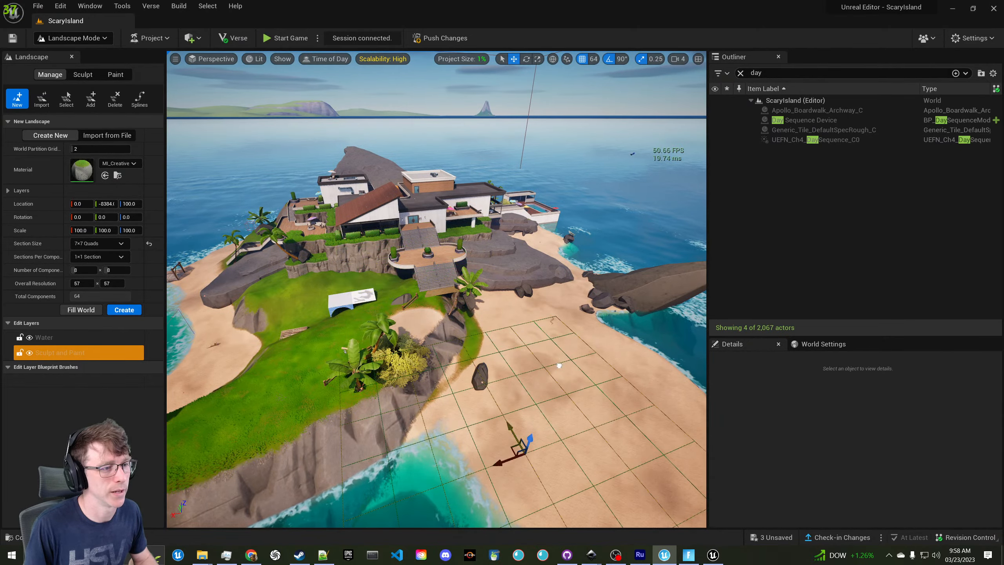
{"action": "key", "text": "a"}
{"action": "right_click_drag", "start_coordinate": [559, 366], "coordinate": [666, 374]}
{"action": "key", "text": "s"}
{"action": "key", "text": "q"}
{"action": "right_click_drag", "start_coordinate": [451, 351], "coordinate": [452, 343]}
{"action": "key", "text": "w"}
{"action": "left_click_drag", "start_coordinate": [451, 343], "coordinate": [505, 282]}
{"action": "key", "text": "w"}
{"action": "right_click_drag", "start_coordinate": [491, 235], "coordinate": [500, 230]}
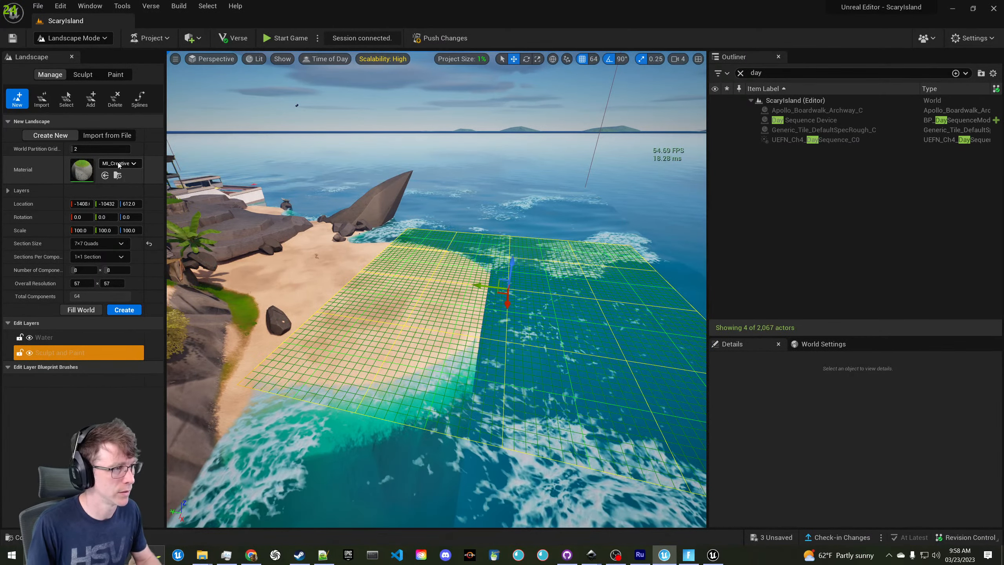
Search the new landscape's available materials for "landscape" and "snow"
{"action": "left_click", "coordinate": [119, 163]}
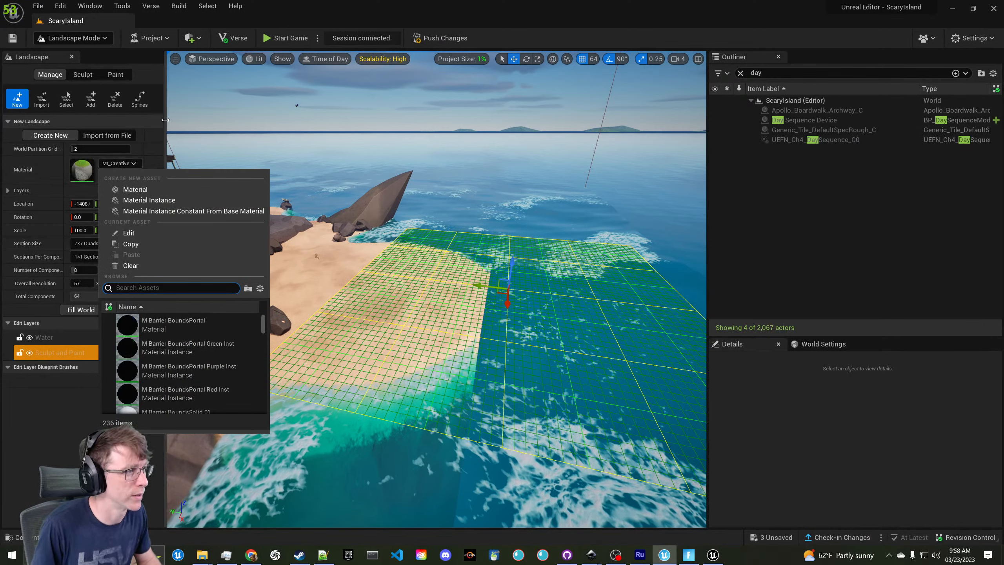
{"action": "left_click", "coordinate": [164, 128]}
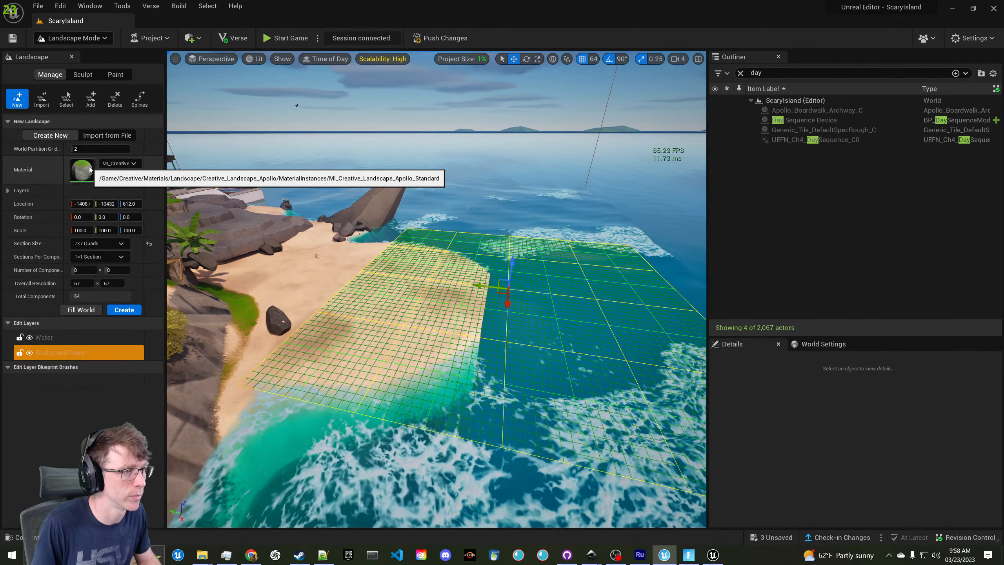
{"action": "left_click", "coordinate": [120, 162]}
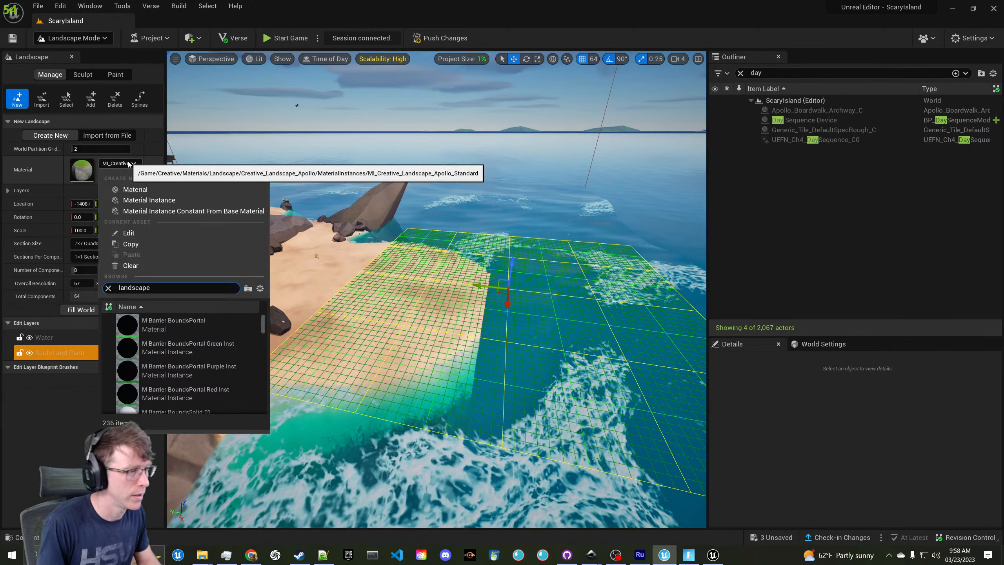
{"action": "scroll", "coordinate": [236, 356], "scroll_direction": "down", "scroll_amount": 2}
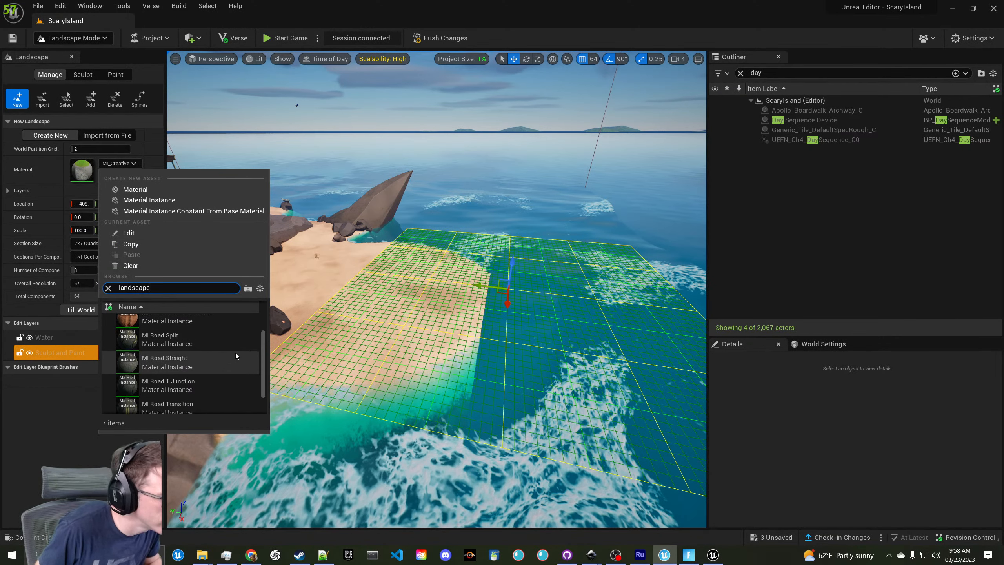
{"action": "scroll", "coordinate": [235, 356], "scroll_direction": "down", "scroll_amount": 1}
{"action": "scroll", "coordinate": [236, 356], "scroll_direction": "up", "scroll_amount": 3}
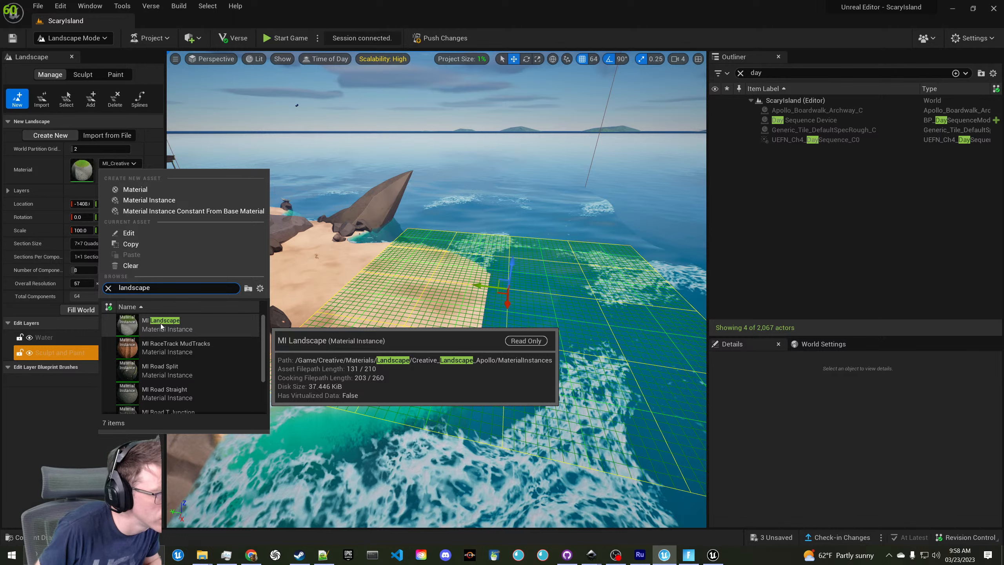
{"action": "type", "text": "w"}
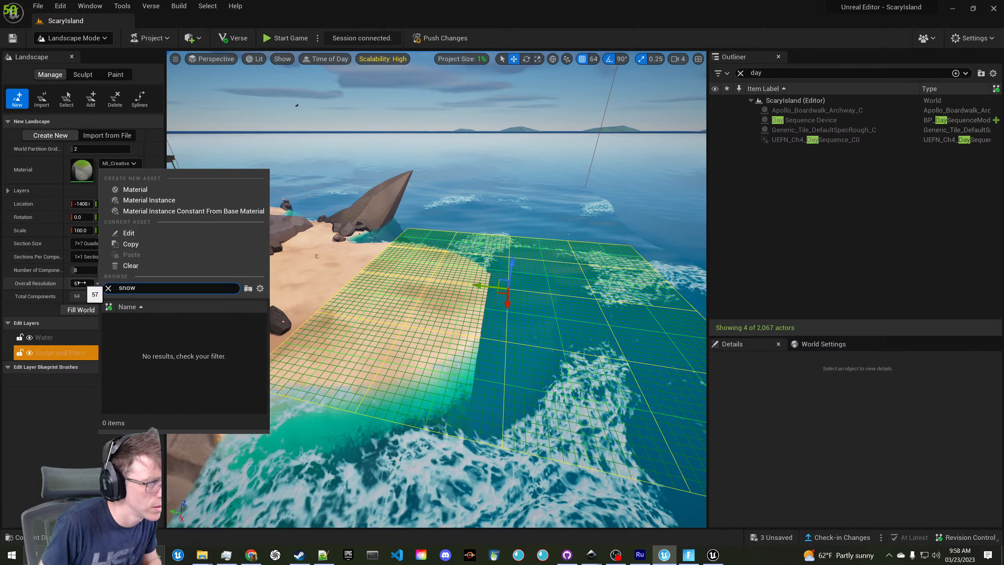
Assign the MI Landscape material to the new landscape and create it
{"action": "left_click", "coordinate": [111, 288]}
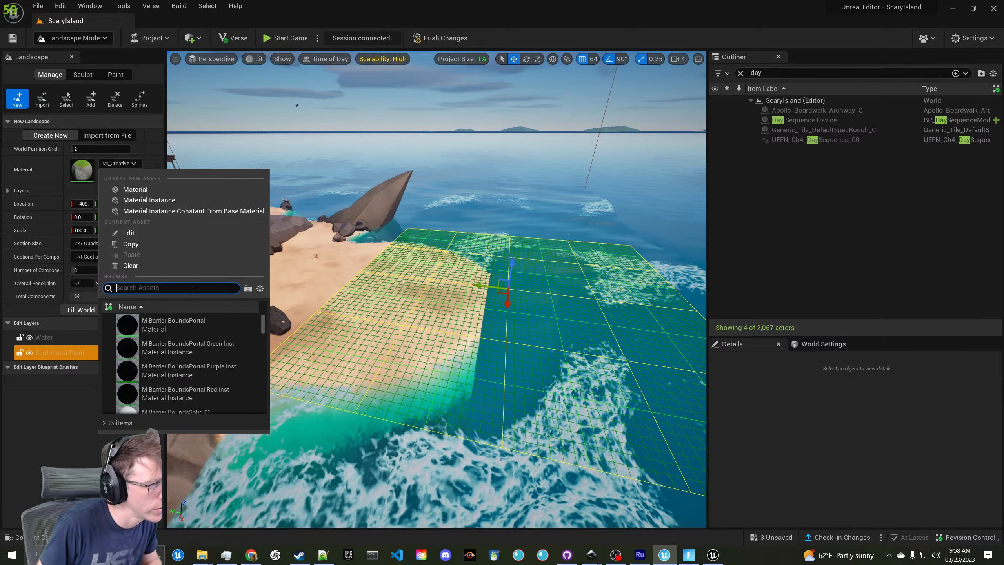
{"action": "type", "text": "landscape"}
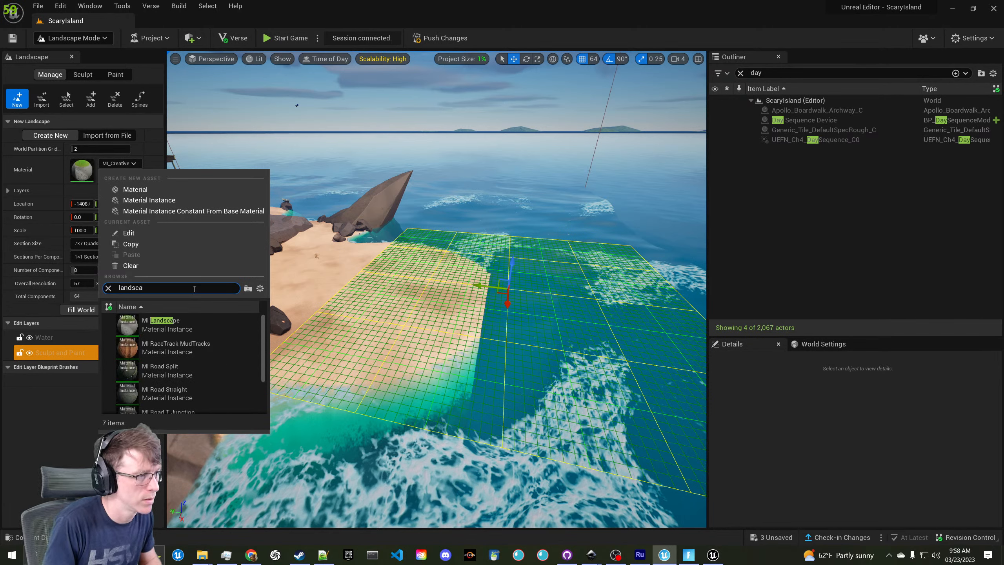
{"action": "left_click", "coordinate": [189, 328]}
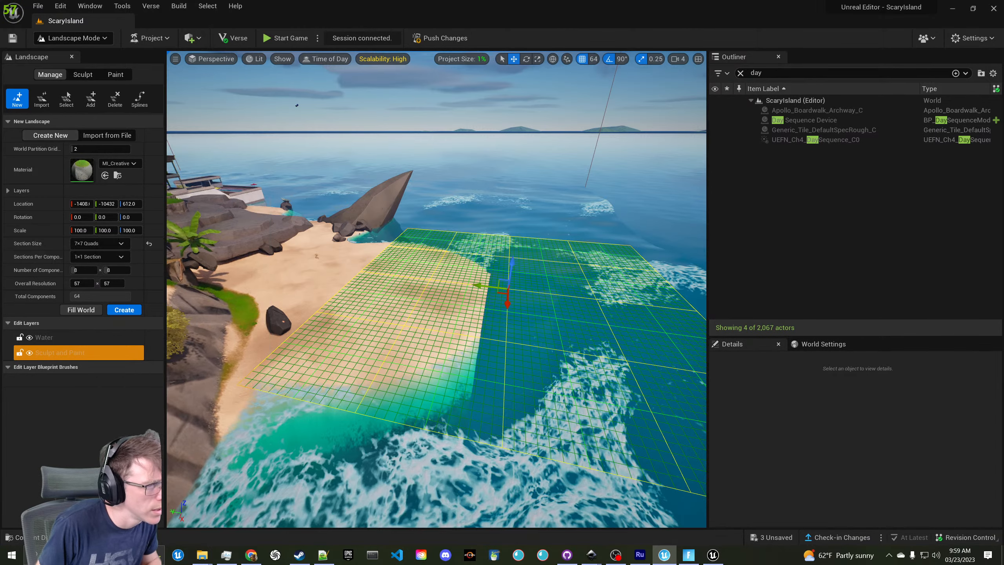
{"action": "left_click", "coordinate": [124, 310]}
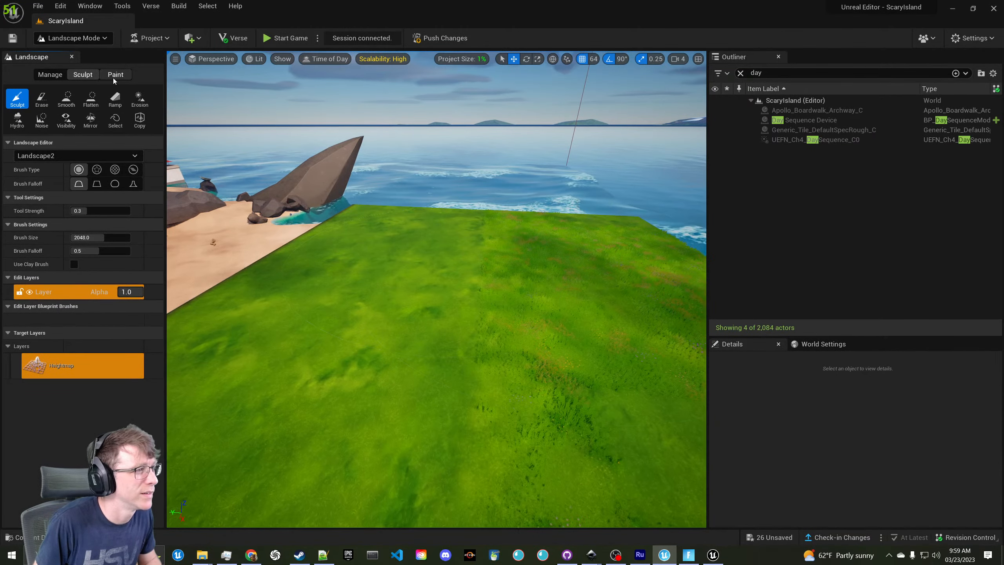
Switch to landscape painting and paint Layer3 onto the nearer beach-side part of the new landscape
{"action": "left_click", "coordinate": [113, 76]}
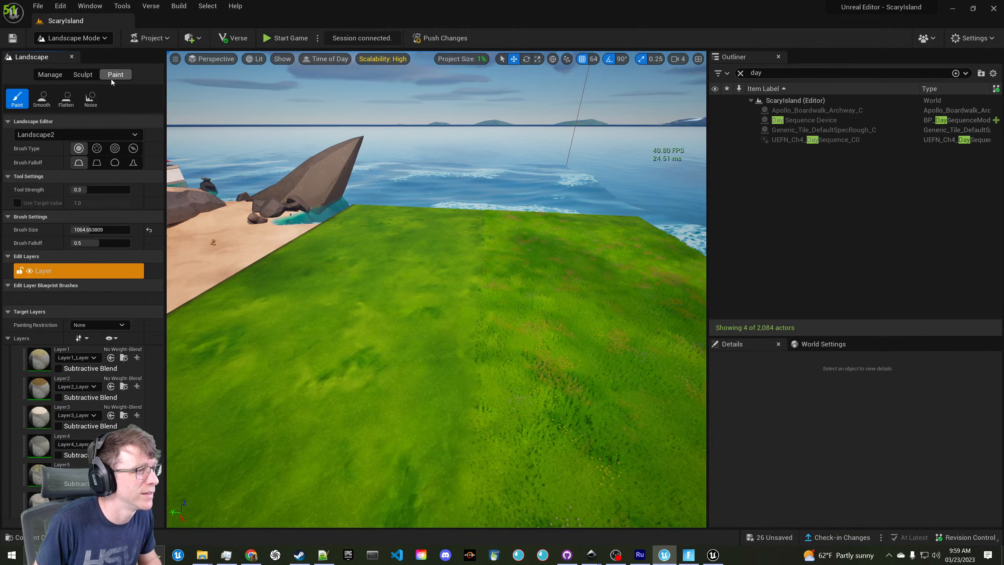
{"action": "left_click", "coordinate": [82, 444]}
{"action": "left_click", "coordinate": [82, 445]}
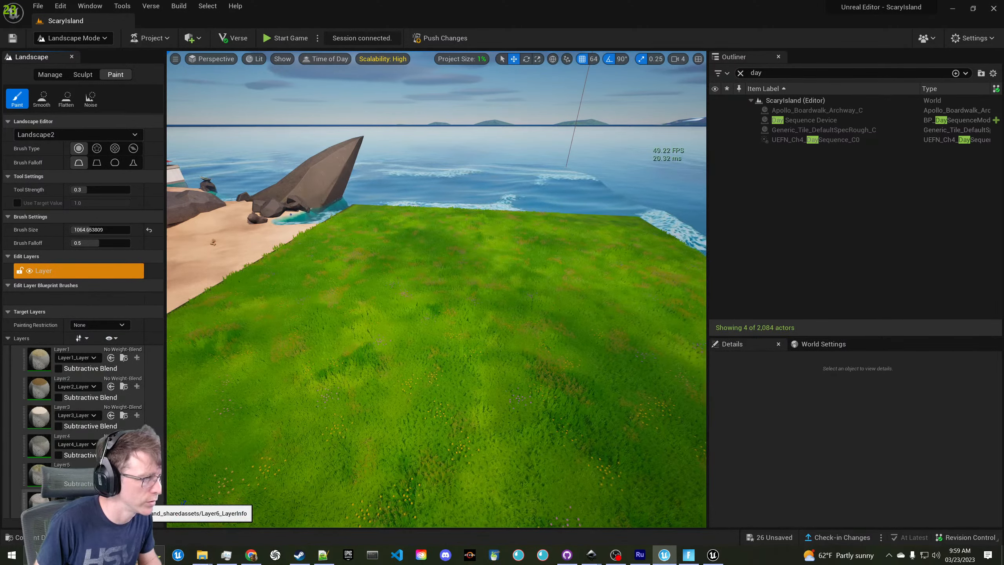
{"action": "left_click", "coordinate": [55, 425]}
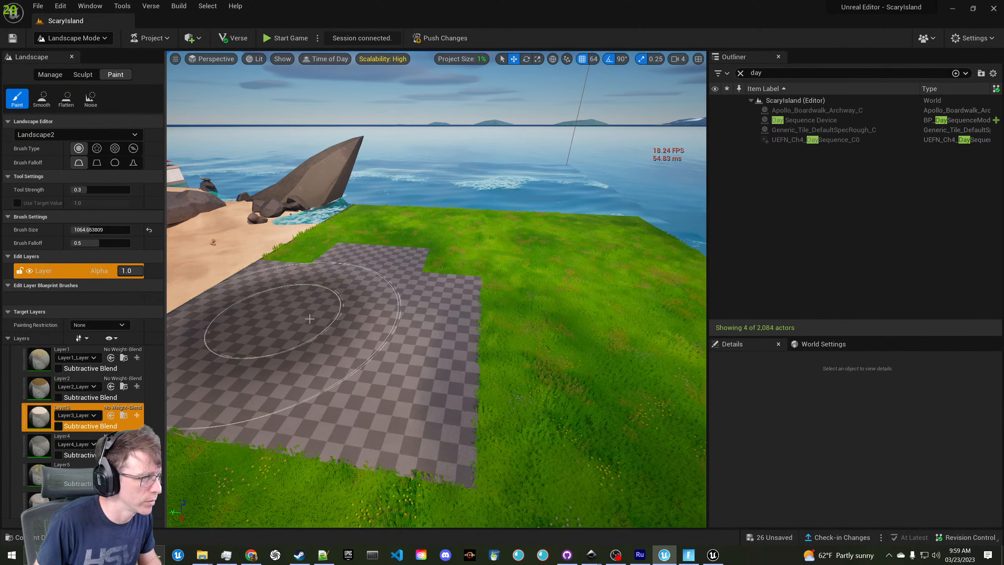
Paint Layer4 and Layer5 onto separate areas of the new landscape to test them
{"action": "left_click", "coordinate": [59, 436]}
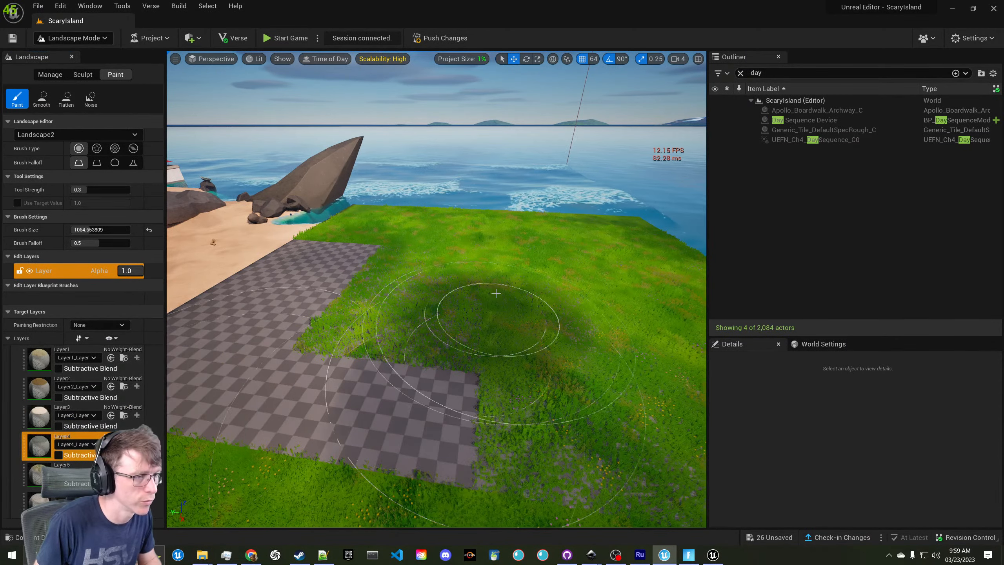
{"action": "left_click_drag", "start_coordinate": [503, 313], "coordinate": [423, 348]}
{"action": "right_click_drag", "start_coordinate": [422, 348], "coordinate": [502, 355]}
{"action": "left_click", "coordinate": [59, 471]}
{"action": "left_click_drag", "start_coordinate": [614, 379], "coordinate": [532, 381]}
Paint Layer6 onto the new landscape, and check the layer info asset assigned to Layer5
{"action": "left_click", "coordinate": [44, 502]}
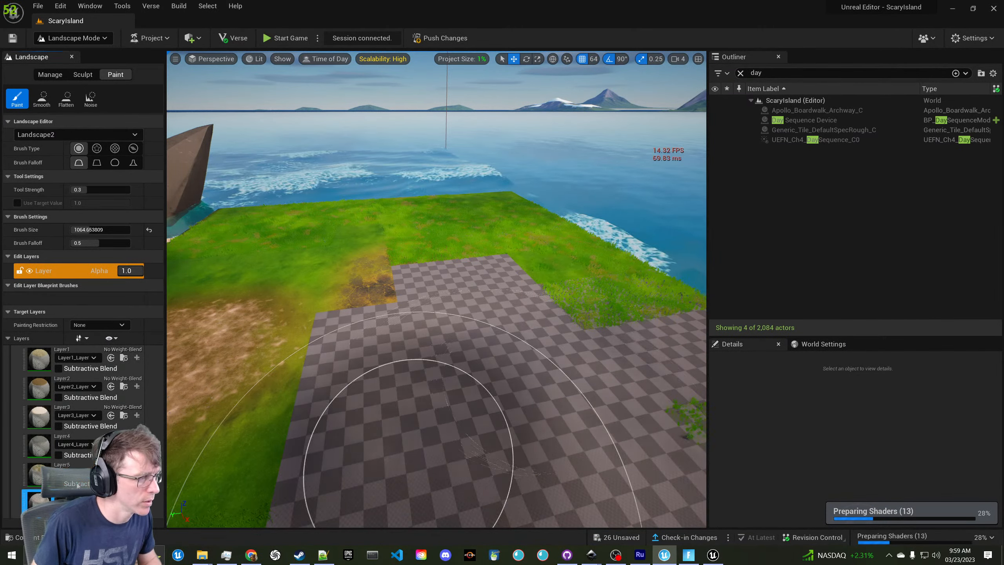
{"action": "mouse_move", "coordinate": [261, 250]}
{"action": "left_mouse_down"}
{"action": "mouse_move", "coordinate": [290, 247]}
{"action": "mouse_move", "coordinate": [280, 266]}
{"action": "left_mouse_up"}
{"action": "right_click_drag", "start_coordinate": [280, 266], "coordinate": [259, 259]}
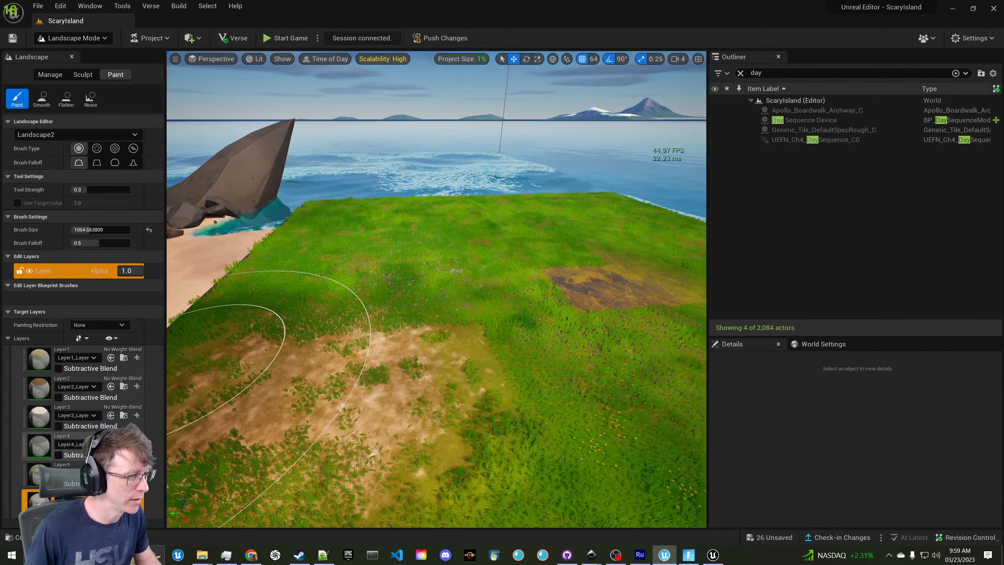
{"action": "left_click", "coordinate": [78, 473]}
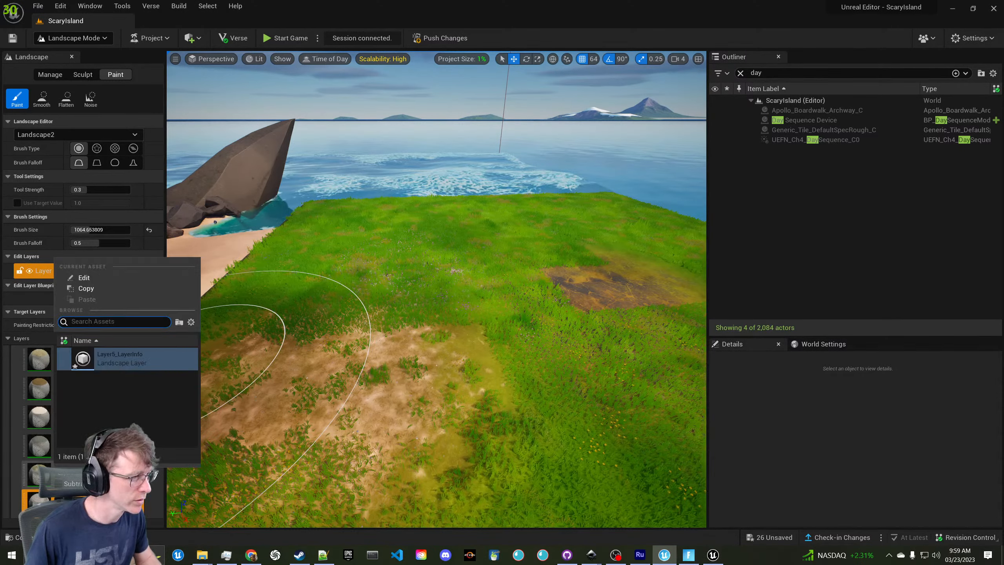
{"action": "left_click", "coordinate": [110, 350]}
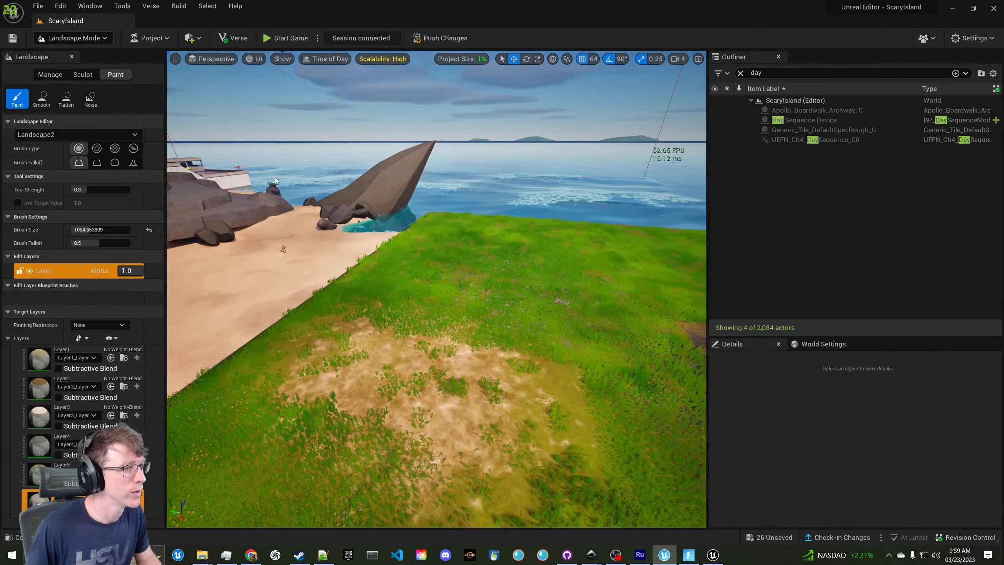
Switch to Selection Mode and examine the details of a middle section of the new landscape
{"action": "right_click", "coordinate": [219, 122]}
{"action": "left_click", "coordinate": [73, 38]}
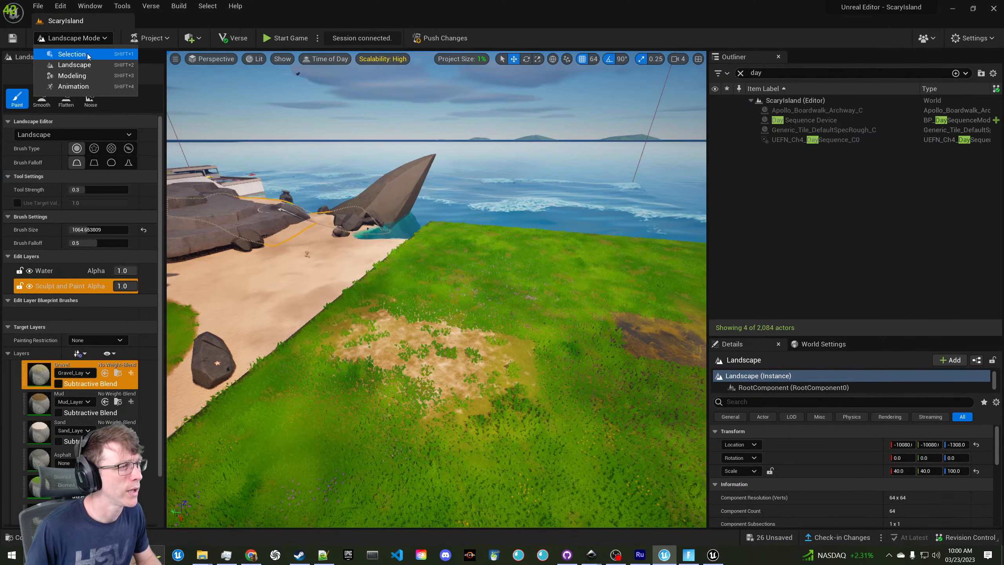
{"action": "left_click", "coordinate": [59, 50]}
{"action": "left_click", "coordinate": [510, 344]}
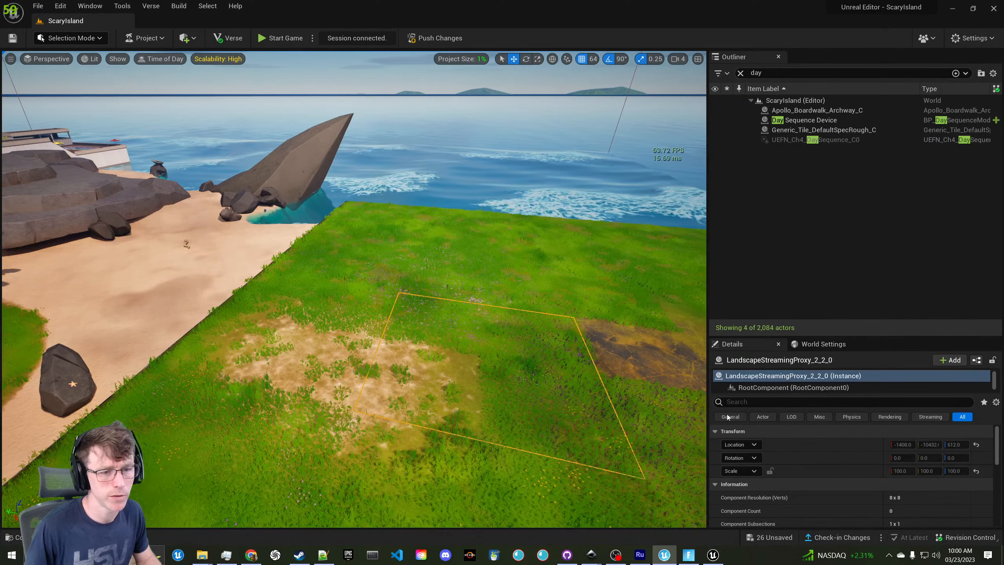
{"action": "scroll", "coordinate": [766, 439], "scroll_direction": "down", "scroll_amount": 5}
{"action": "scroll", "coordinate": [827, 460], "scroll_direction": "down", "scroll_amount": 5}
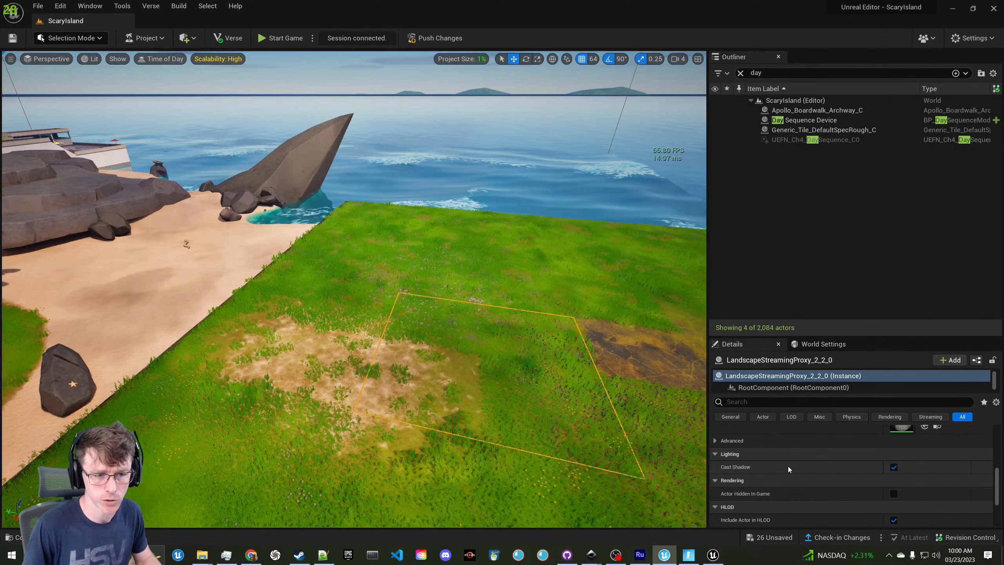
{"action": "scroll", "coordinate": [788, 468], "scroll_direction": "up", "scroll_amount": 4}
Compare the landscape material settings of the original beach landscape with those of the new landscape's sections
{"action": "left_click", "coordinate": [245, 257]}
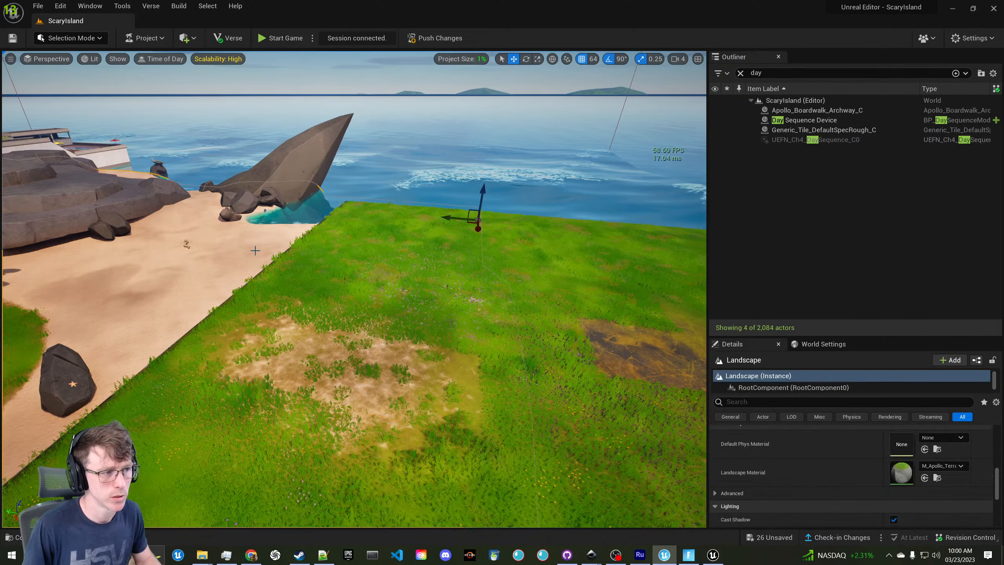
{"action": "left_click", "coordinate": [518, 344]}
{"action": "left_click", "coordinate": [608, 288]}
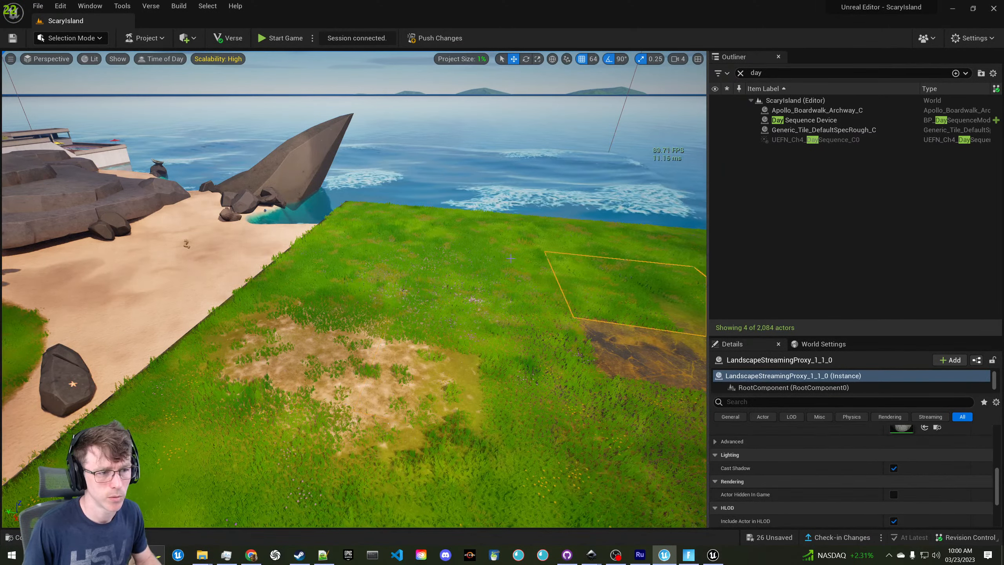
{"action": "left_click", "coordinate": [486, 277]}
{"action": "left_click", "coordinate": [245, 257]}
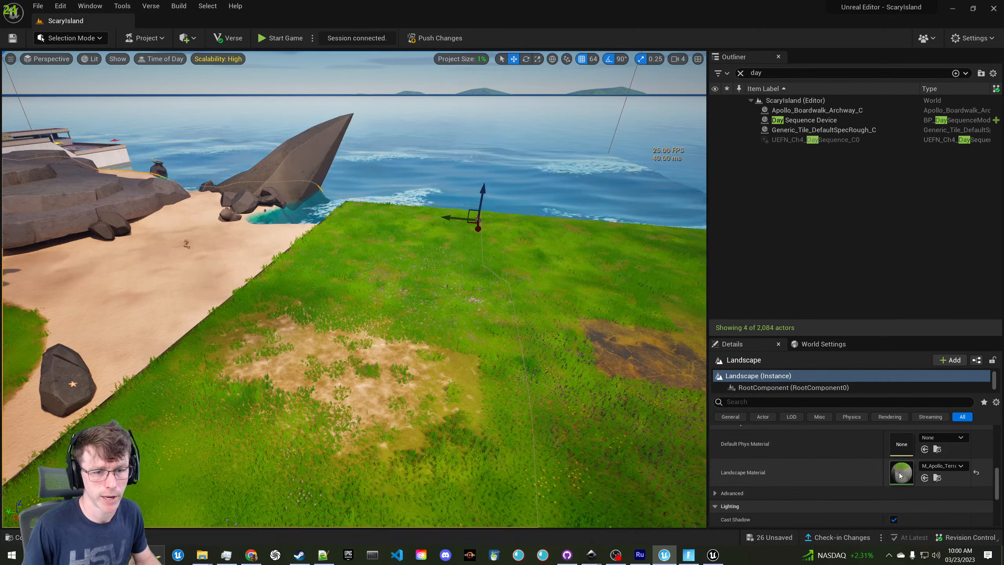
{"action": "scroll", "coordinate": [844, 461], "scroll_direction": "down", "scroll_amount": 3}
{"action": "scroll", "coordinate": [844, 460], "scroll_direction": "down", "scroll_amount": 1}
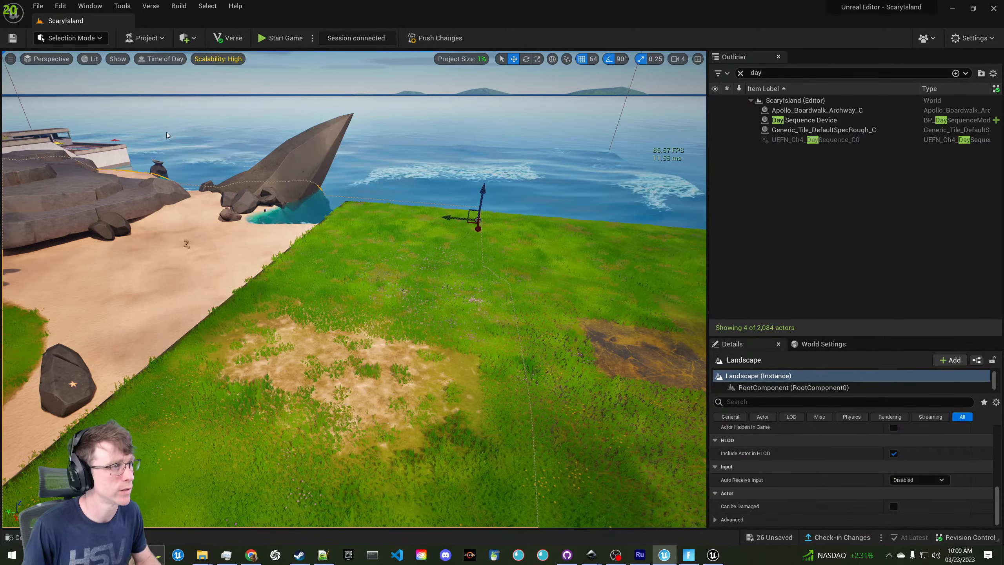
{"action": "left_click", "coordinate": [38, 5]}
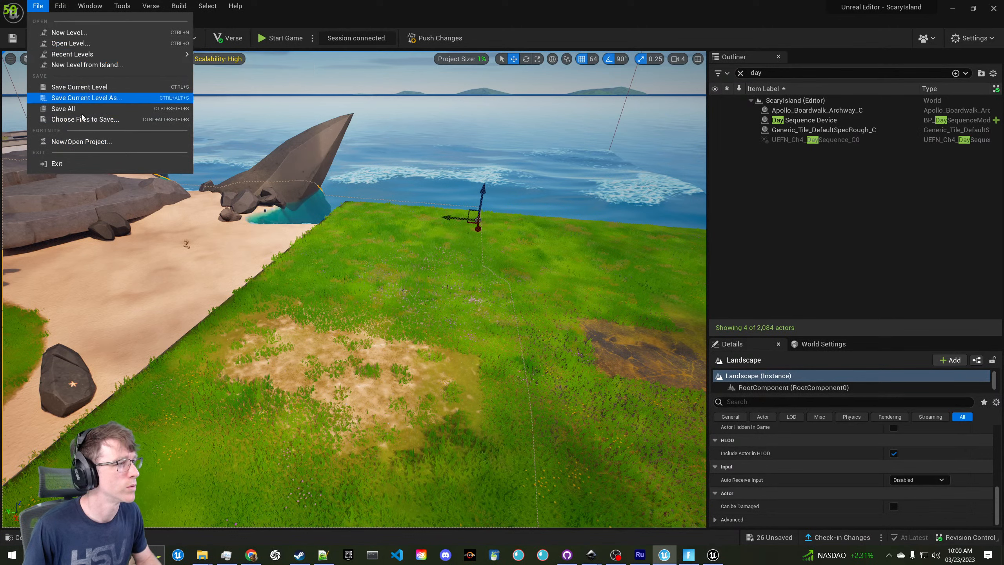
{"action": "left_click", "coordinate": [83, 143]}
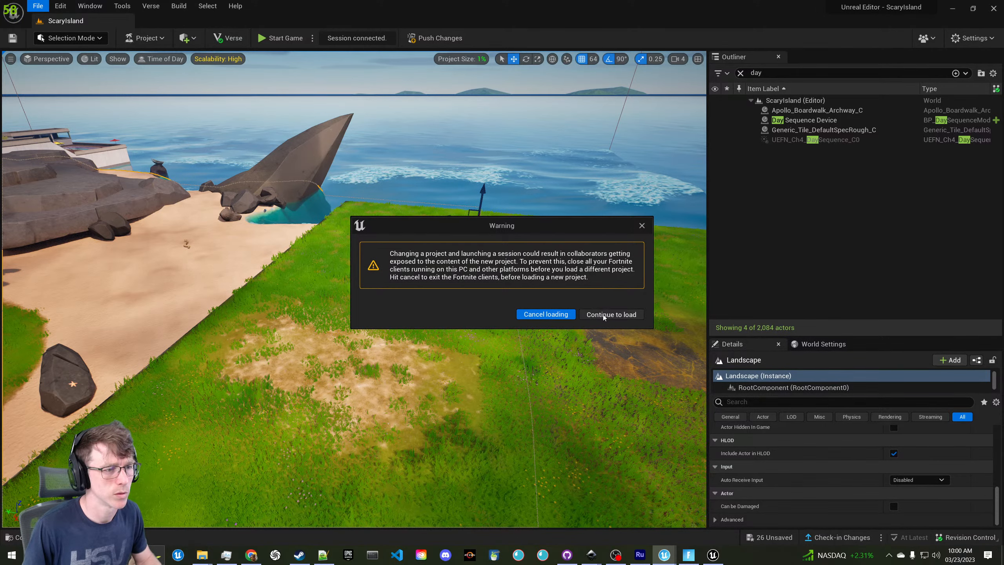
{"action": "left_click", "coordinate": [602, 314]}
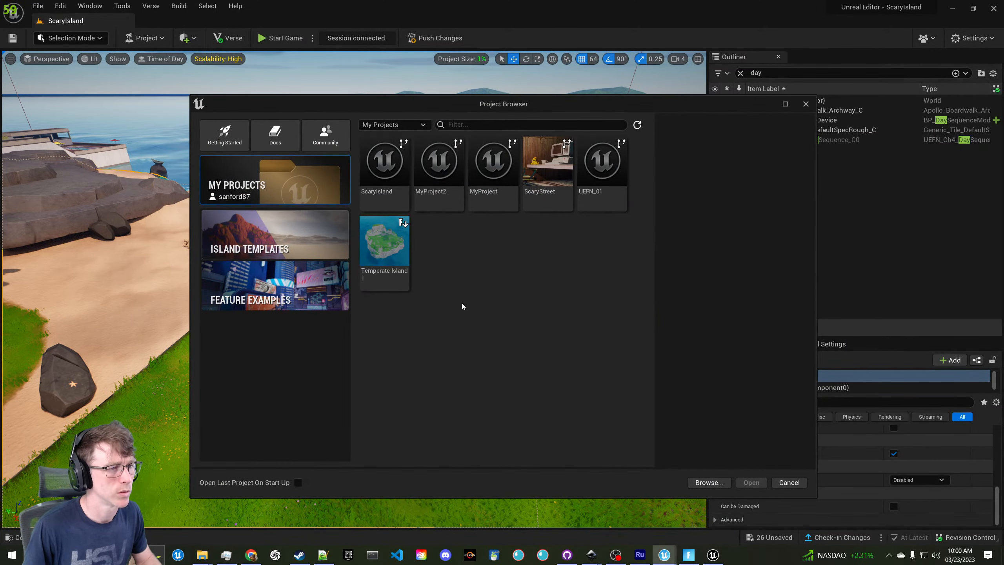
{"action": "left_click", "coordinate": [796, 482]}
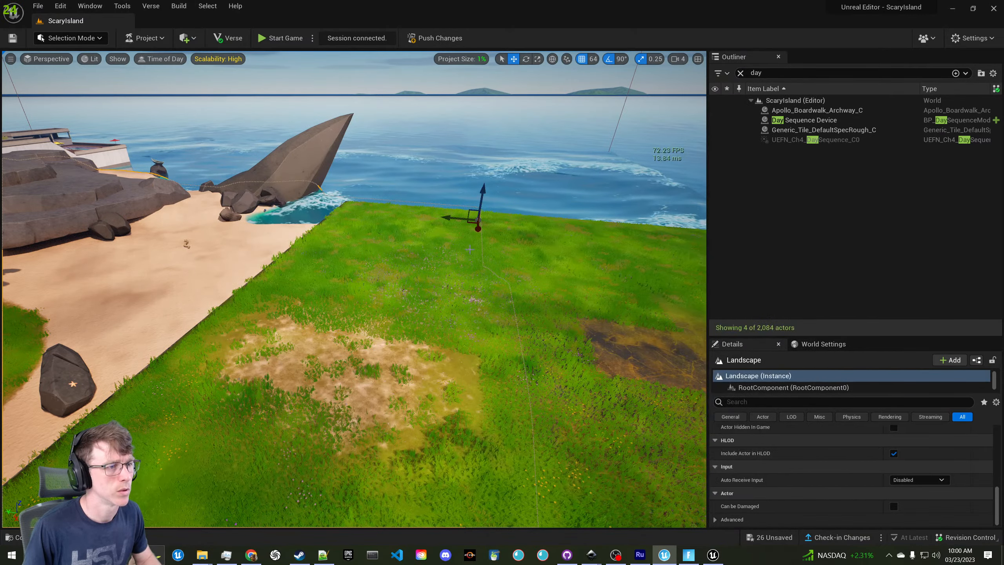
Switch to the running Fortnite client and close it to end the live session
{"action": "left_click", "coordinate": [694, 555]}
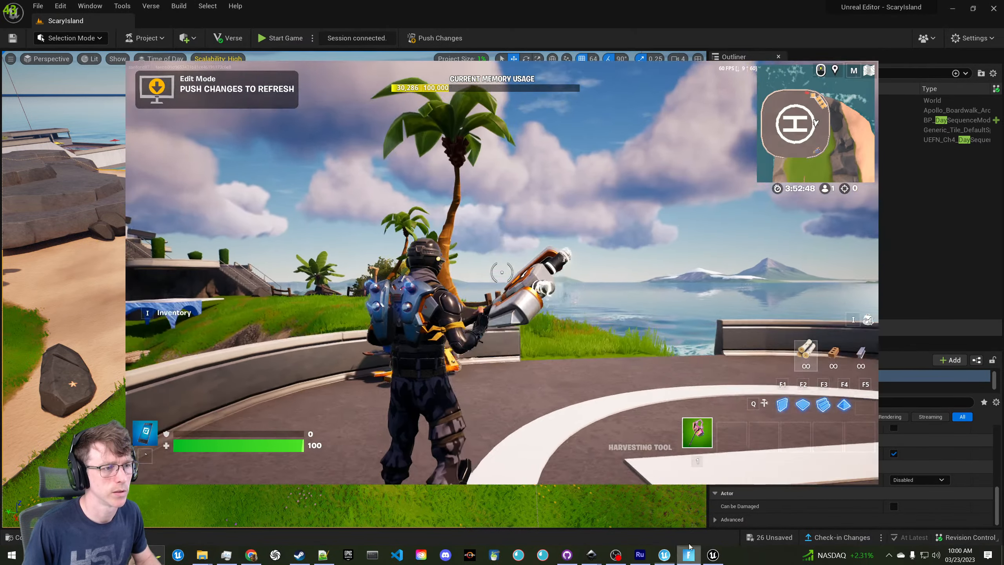
{"action": "key", "text": "w"}
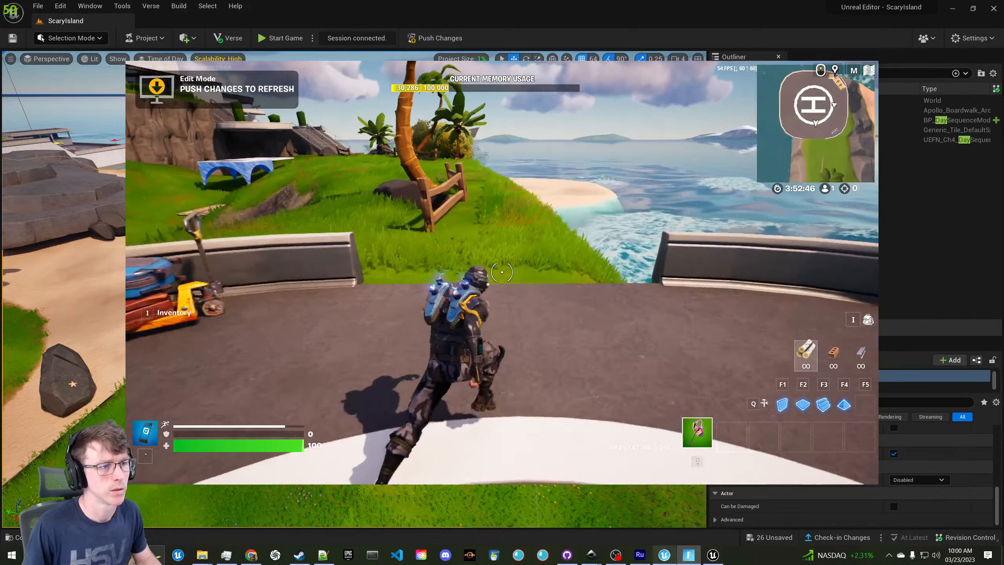
{"action": "key", "text": "Escape"}
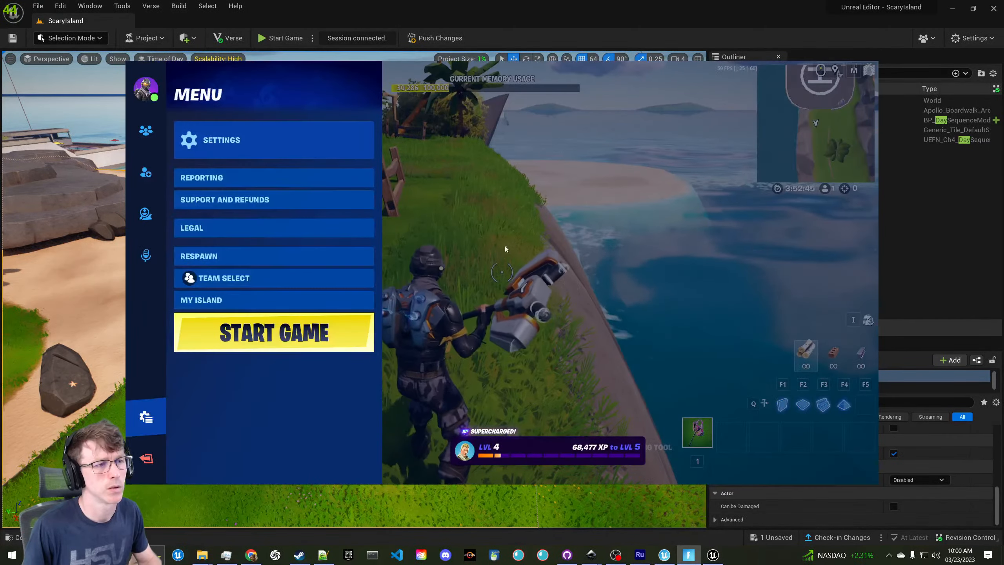
{"action": "left_click", "coordinate": [871, 66]}
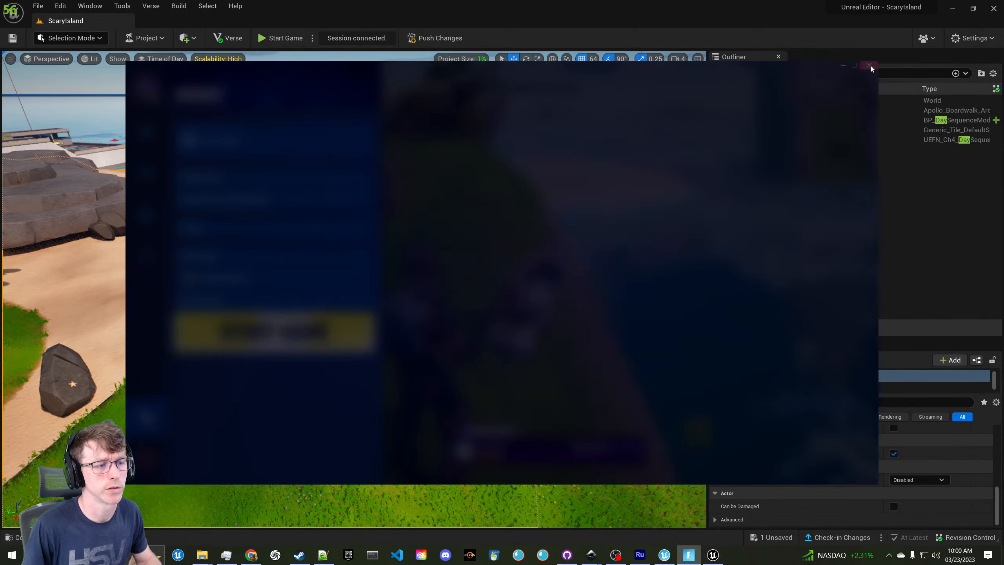
{"action": "left_click", "coordinate": [448, 365]}
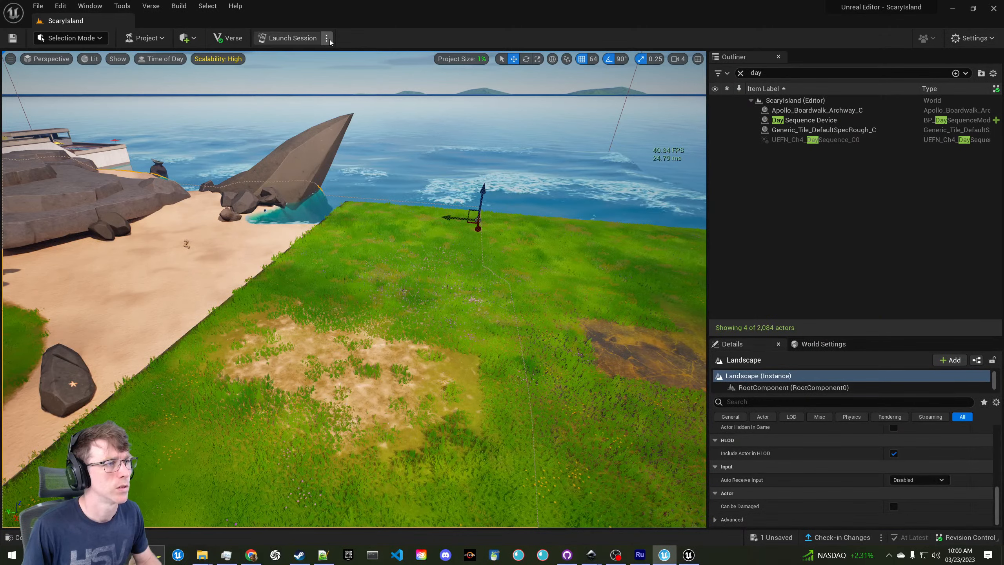
Start a new project from the Frosty Fortress island template and assign it to the Ionized Games team
{"action": "left_click", "coordinate": [38, 6]}
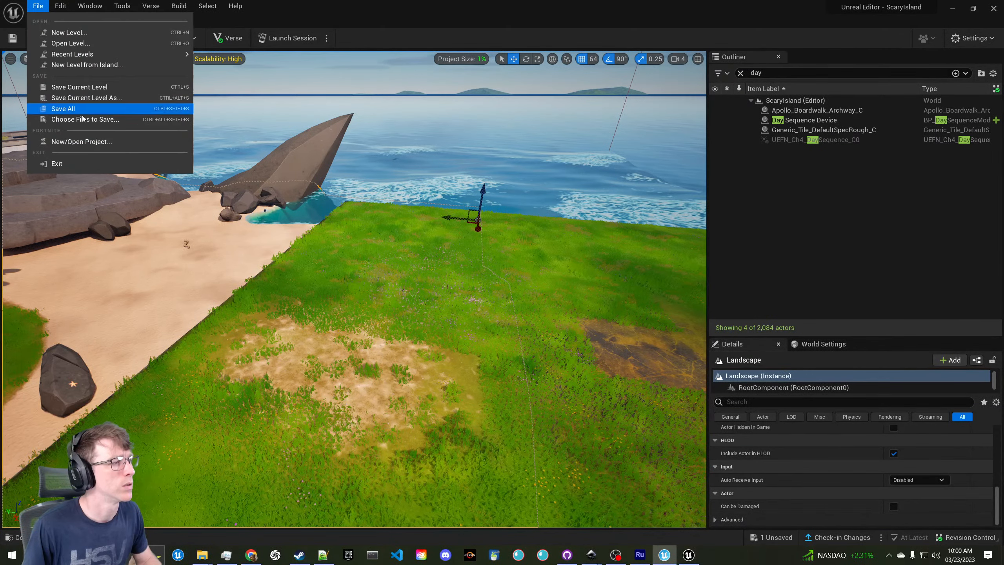
{"action": "left_click", "coordinate": [79, 142]}
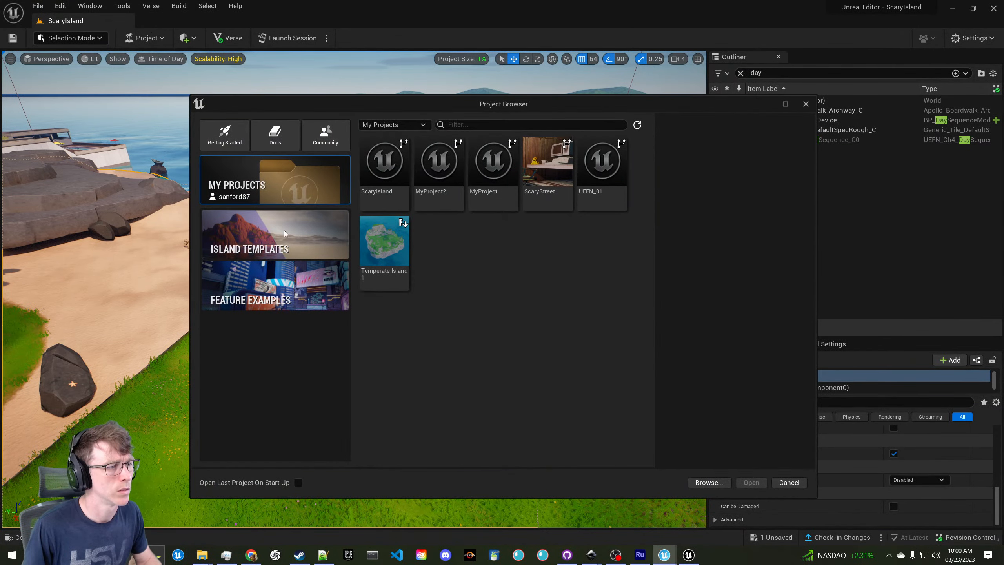
{"action": "left_click", "coordinate": [284, 231]}
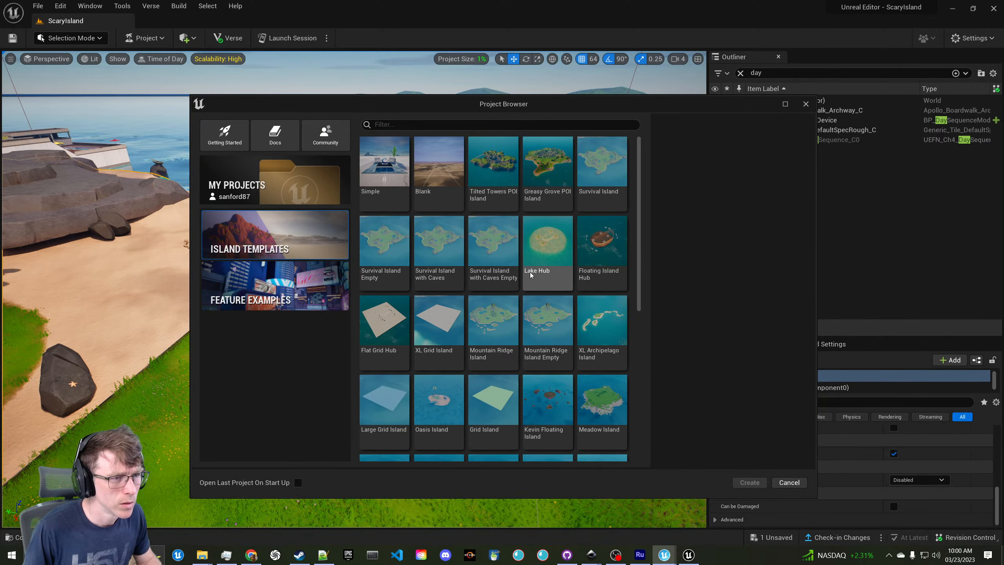
{"action": "scroll", "coordinate": [530, 271], "scroll_direction": "down", "scroll_amount": 4}
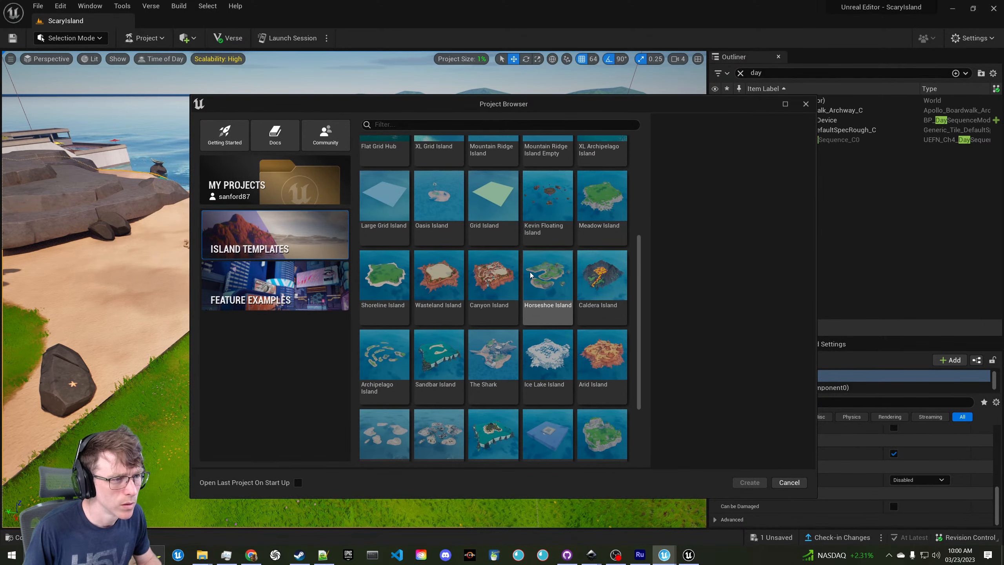
{"action": "scroll", "coordinate": [531, 271], "scroll_direction": "down", "scroll_amount": 2}
{"action": "left_click", "coordinate": [539, 297]}
{"action": "scroll", "coordinate": [539, 296], "scroll_direction": "down", "scroll_amount": 2}
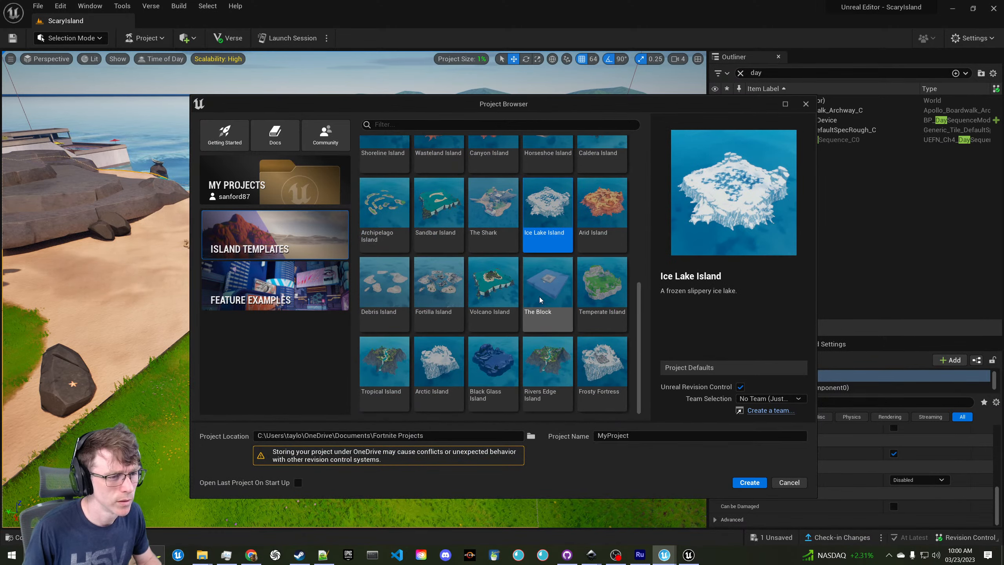
{"action": "left_click", "coordinate": [609, 368]}
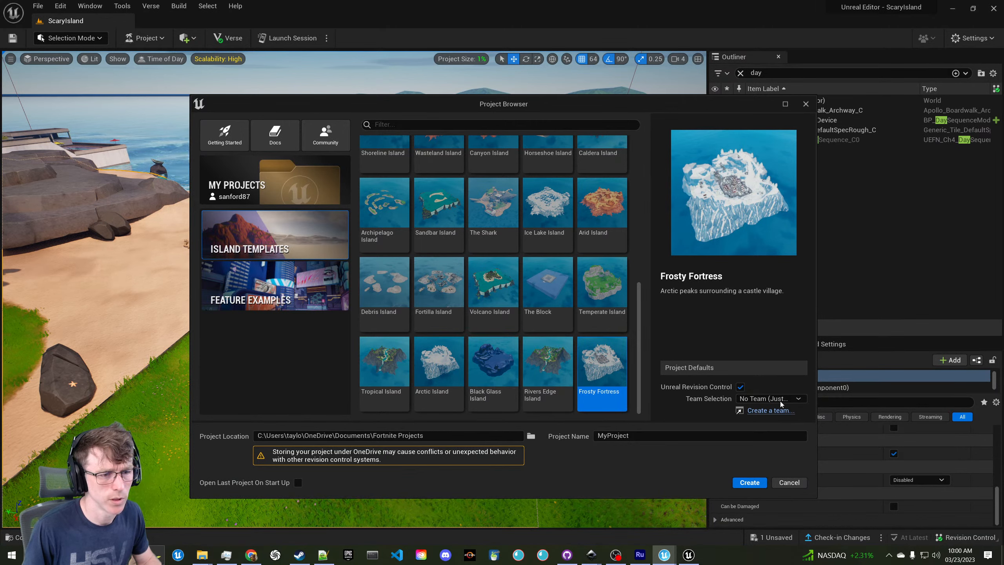
{"action": "left_click", "coordinate": [764, 398]}
{"action": "left_click", "coordinate": [753, 417]}
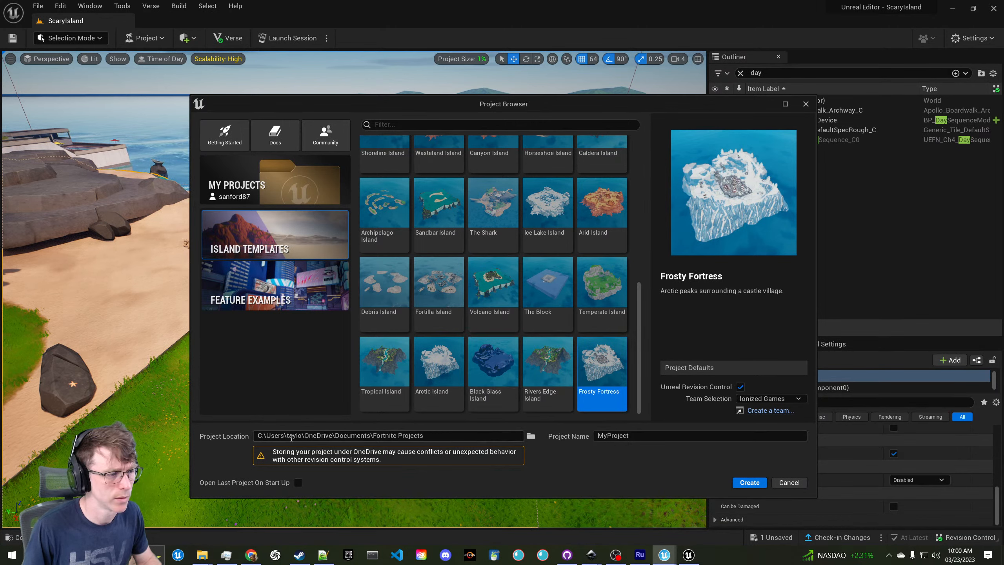
Set the new project's location to D:\Fortnite Projects
{"action": "left_click", "coordinate": [260, 435]}
{"action": "key", "text": "BackSpace"}
{"action": "type", "text": "D"}
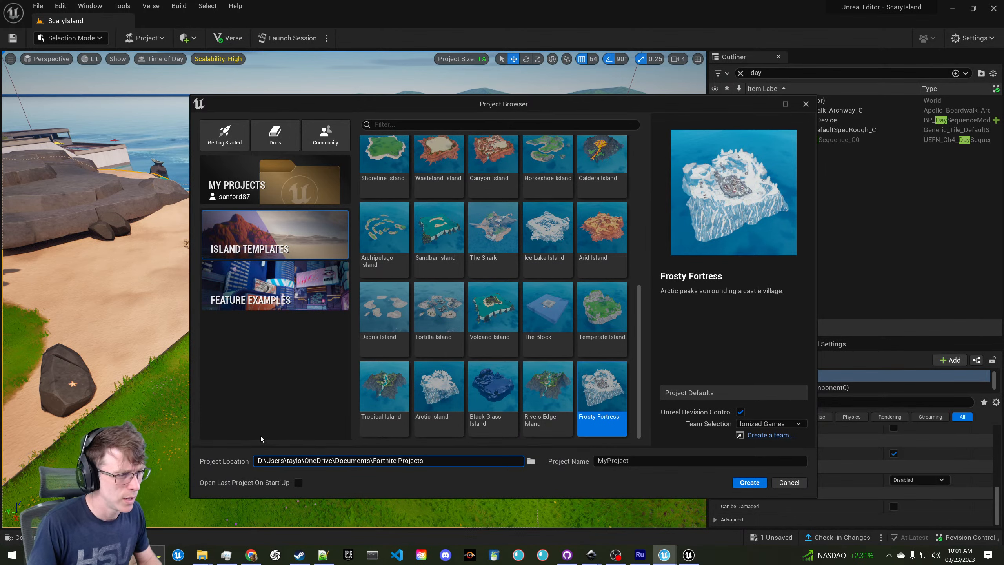
{"action": "key", "text": "Delete"}
{"action": "key", "text": "Delete"}
{"action": "key", "text": "Delete"}
{"action": "key", "text": "Delete"}
{"action": "key", "text": "Delete"}
{"action": "key", "text": "Delete"}
{"action": "key", "text": "Delete"}
{"action": "key", "text": "Delete"}
{"action": "key", "text": "Delete"}
{"action": "key", "text": "Delete"}
{"action": "key", "text": "Delete"}
{"action": "key", "text": "Delete"}
{"action": "key", "text": "Delete"}
{"action": "key", "text": "Delete"}
{"action": "key", "text": "Delete"}
{"action": "key", "text": "Delete"}
{"action": "key", "text": "Delete"}
{"action": "key", "text": "Delete"}
{"action": "key", "text": "Delete"}
{"action": "key", "text": "Delete"}
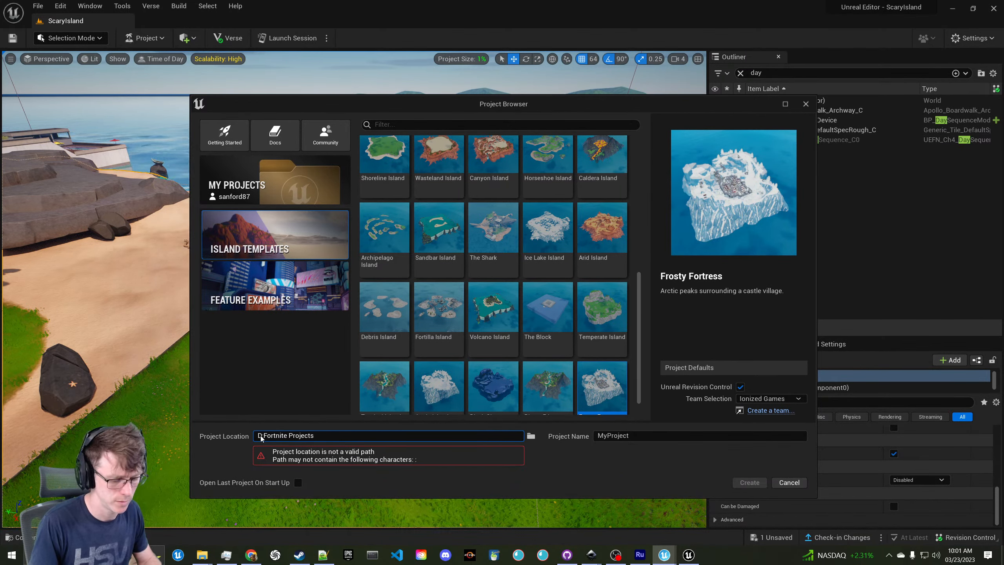
{"action": "type", "text": "\\"}
Name the new project IceLevel and create it
{"action": "left_click", "coordinate": [640, 434]}
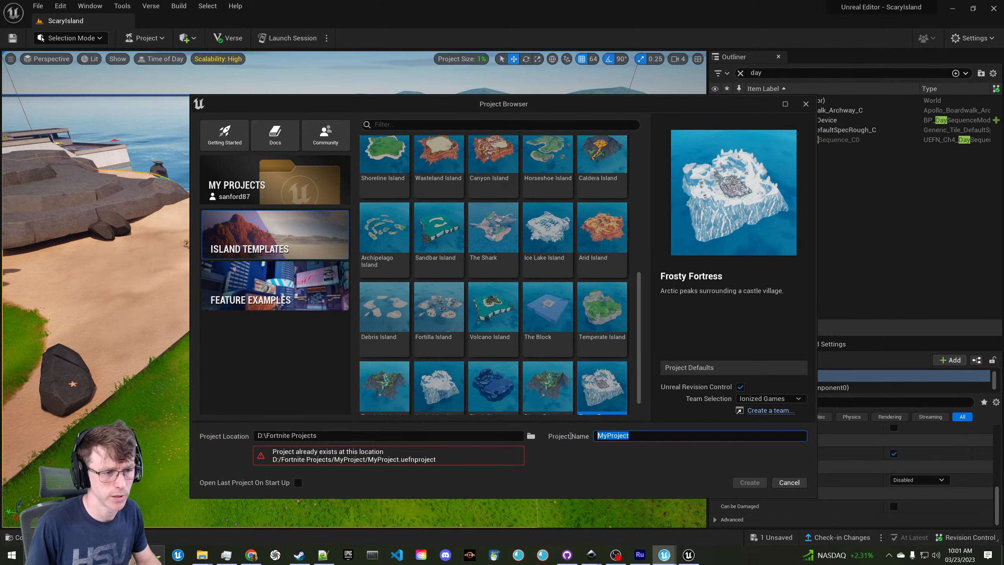
{"action": "type", "text": "Ice"}
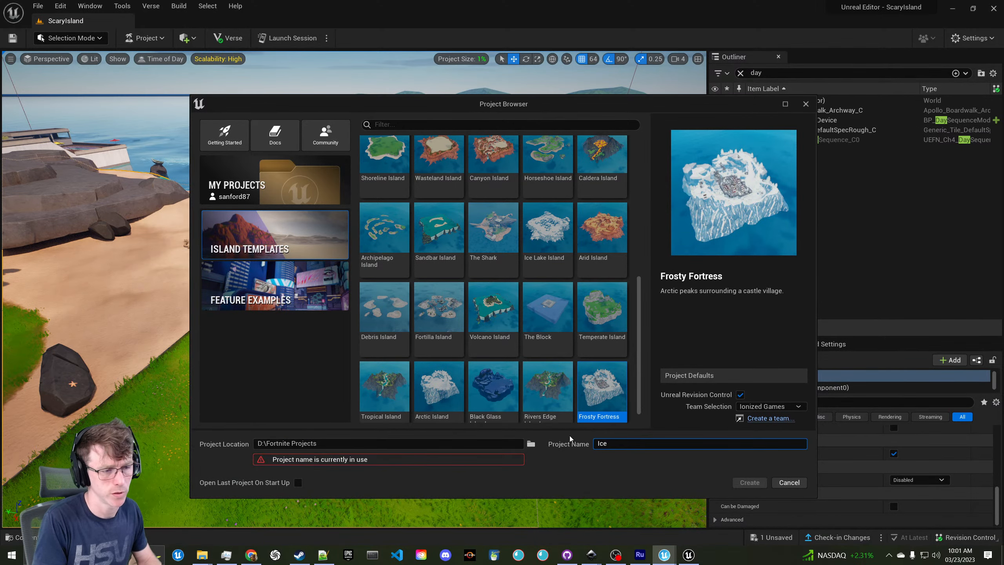
{"action": "type", "text": "Level"}
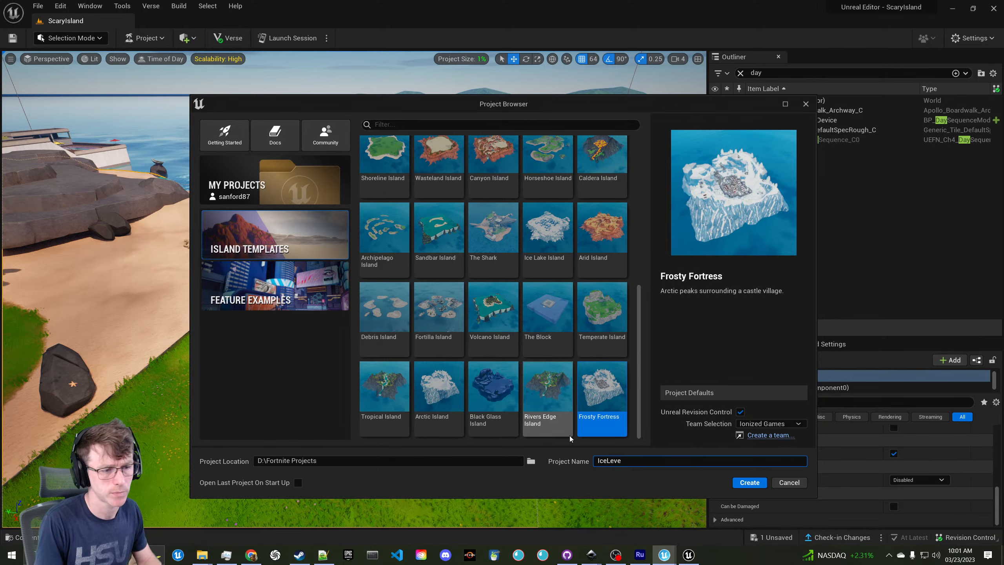
{"action": "left_click", "coordinate": [749, 482]}
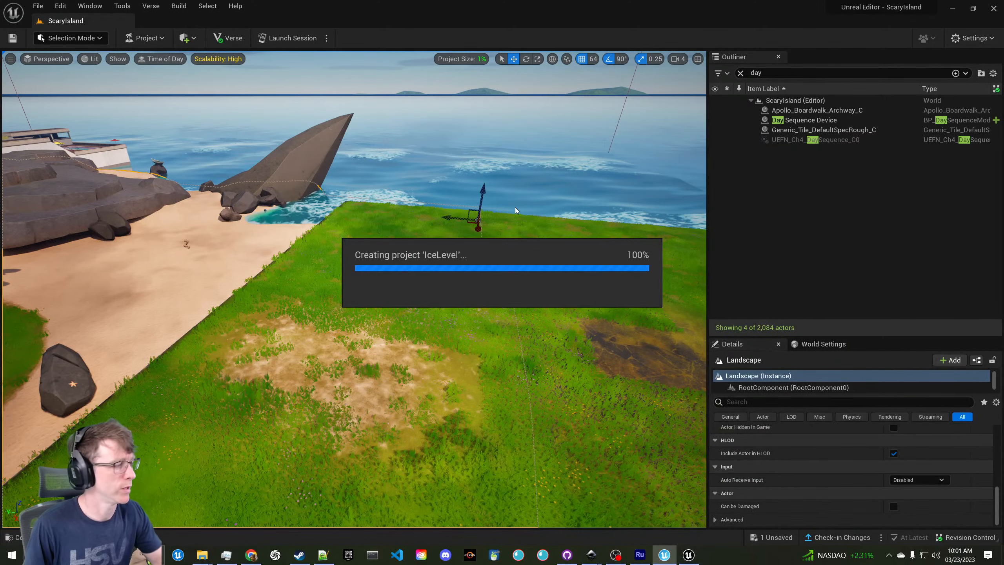
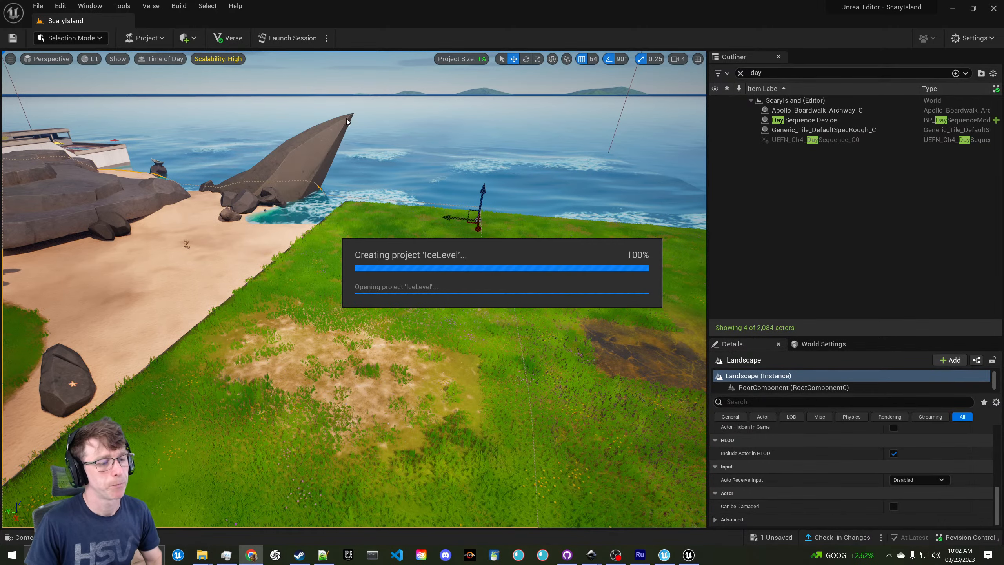
Close the ContentExamples editor and the other open program, leaving the IceLevel project in front
{"action": "mouse_move", "coordinate": [688, 554]}
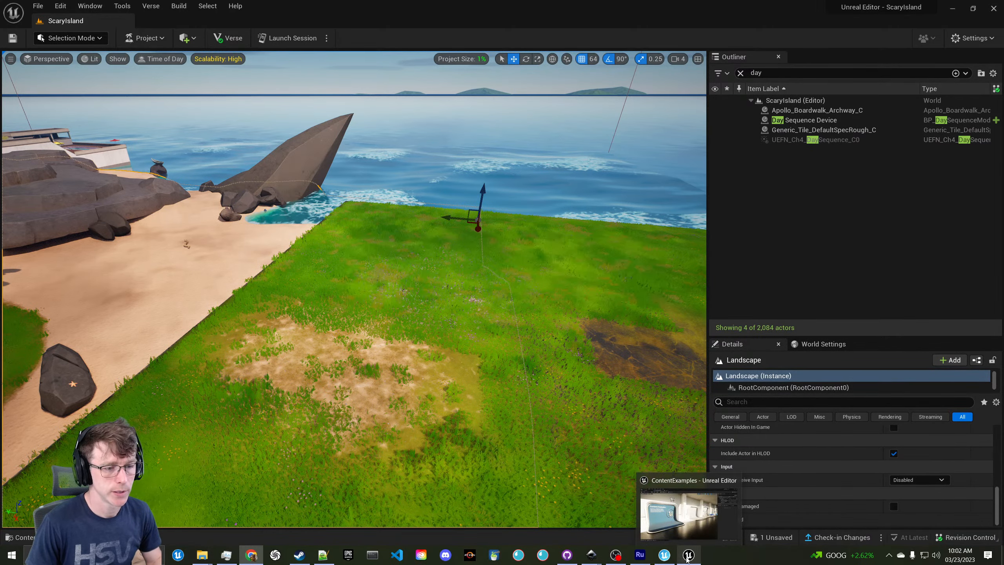
{"action": "left_click", "coordinate": [696, 518]}
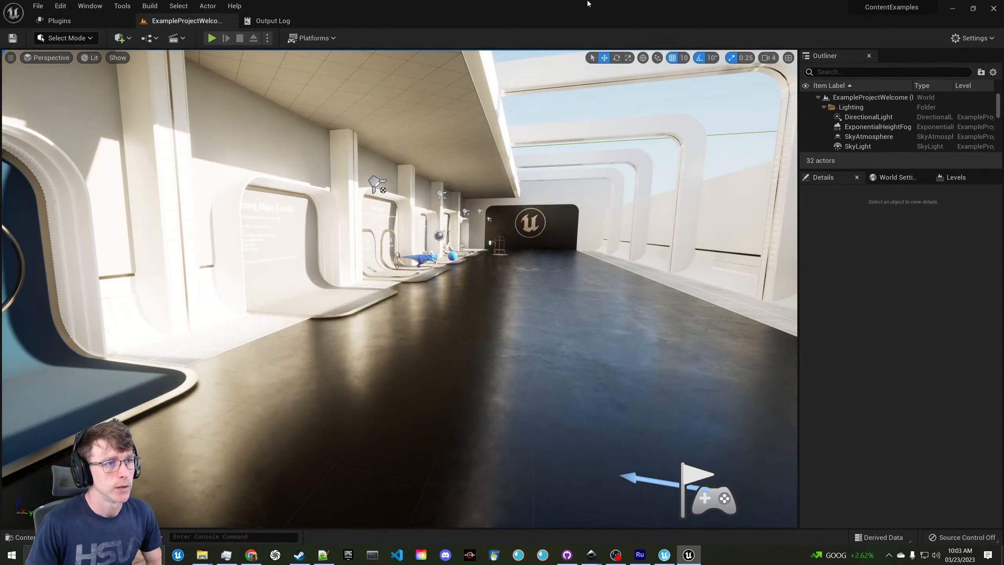
{"action": "left_click_drag", "start_coordinate": [588, 4], "coordinate": [473, 189]}
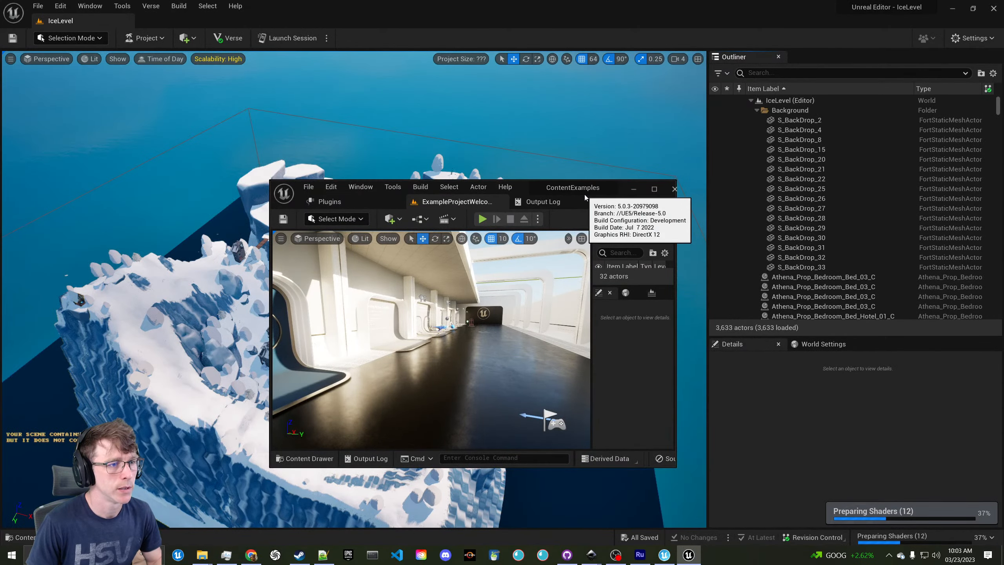
{"action": "left_click", "coordinate": [634, 189]}
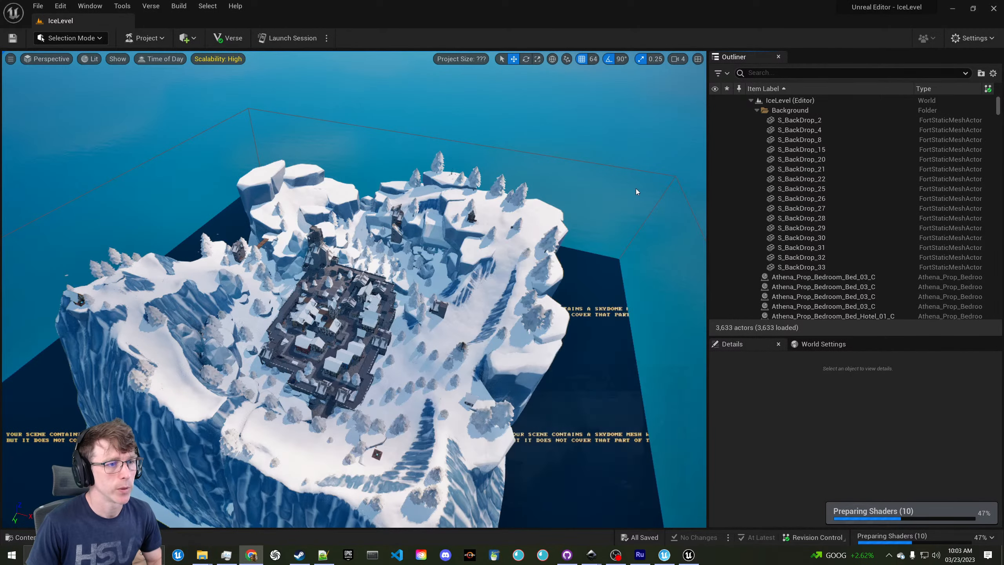
{"action": "left_click", "coordinate": [689, 555]}
{"action": "left_click", "coordinate": [674, 187]}
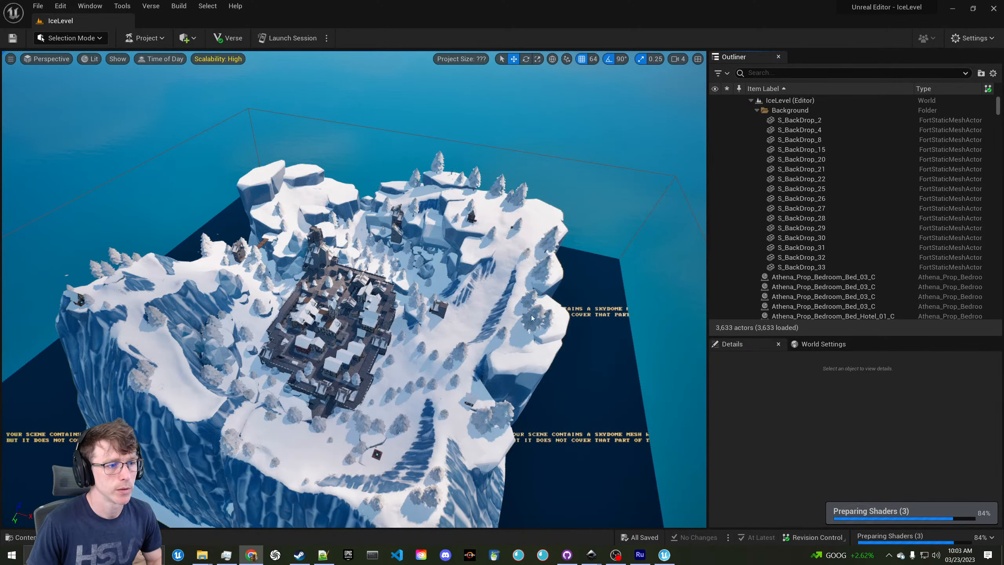
{"action": "left_click", "coordinate": [645, 555]}
{"action": "left_click", "coordinate": [993, 6]}
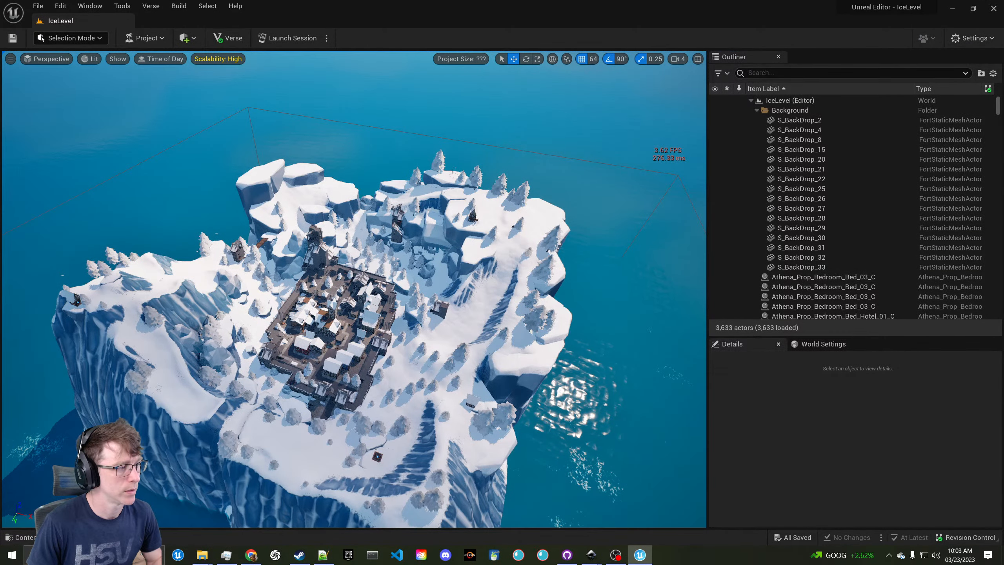
Send the crash report and relaunch Unreal Editor for Fortnite from the Epic Games launcher
{"action": "key", "text": "s"}
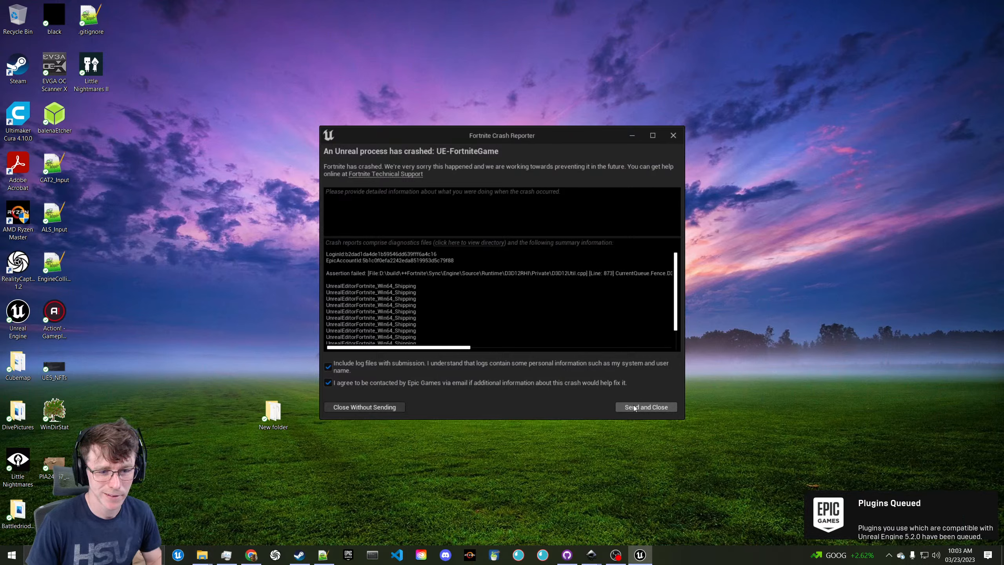
{"action": "left_click", "coordinate": [634, 407]}
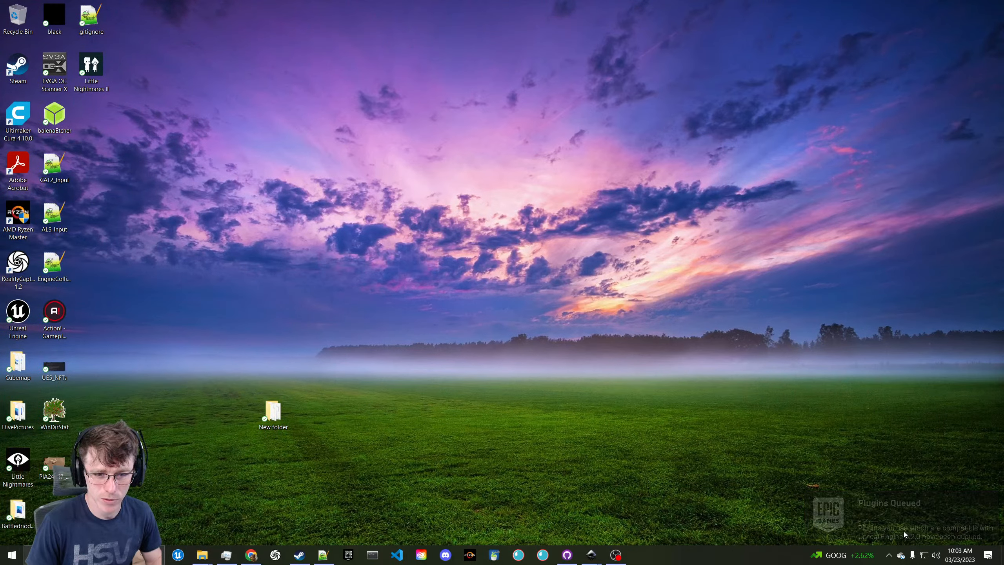
{"action": "left_click", "coordinate": [357, 554]}
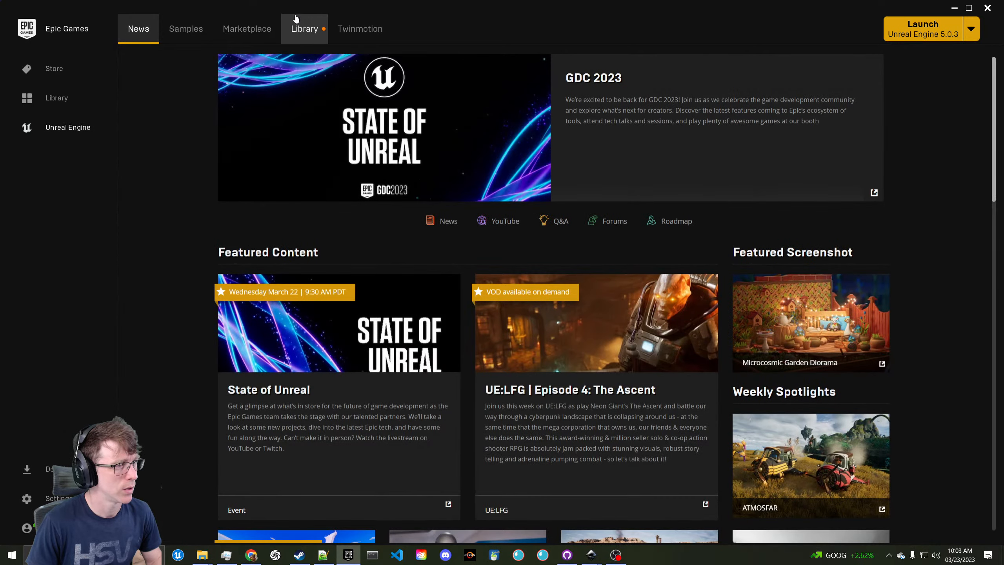
{"action": "left_click", "coordinate": [63, 105]}
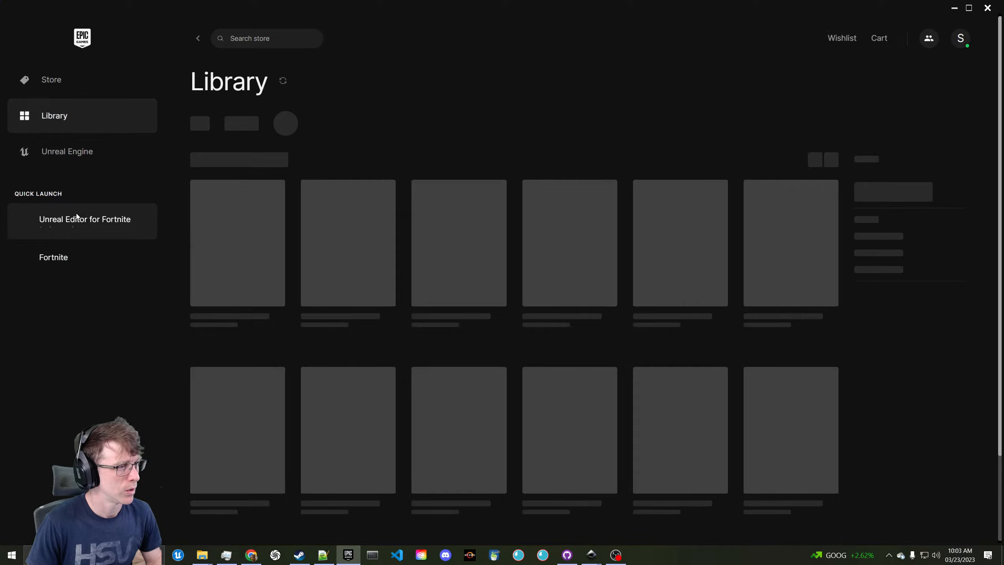
{"action": "mouse_move", "coordinate": [79, 230]}
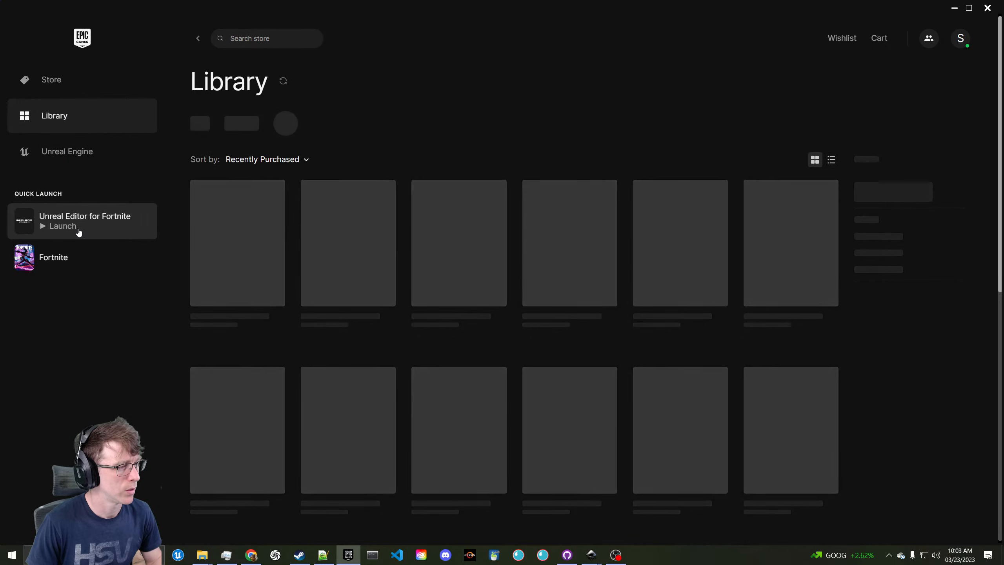
{"action": "left_click", "coordinate": [79, 232]}
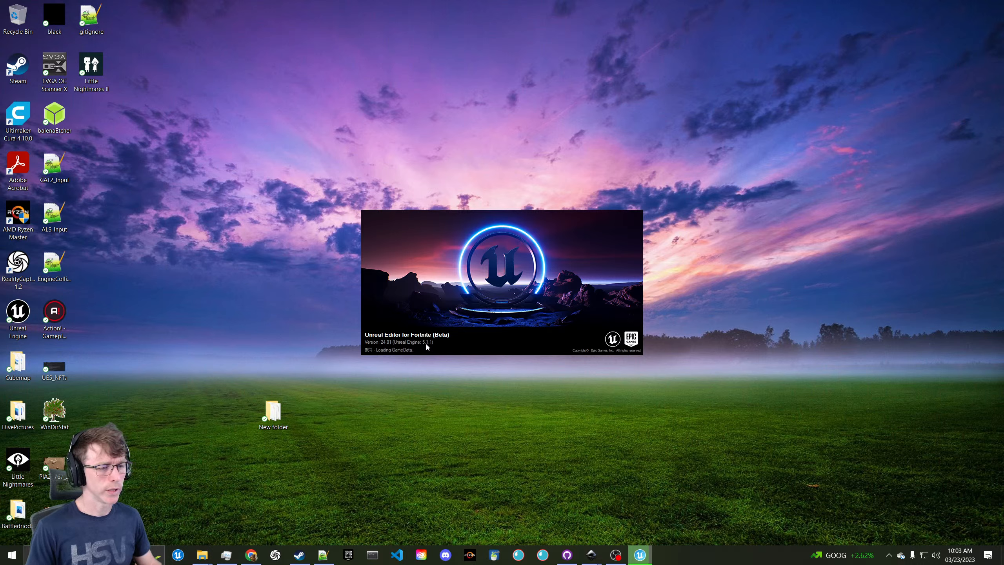
Close all open Inkscape windows
{"action": "mouse_move", "coordinate": [599, 558]}
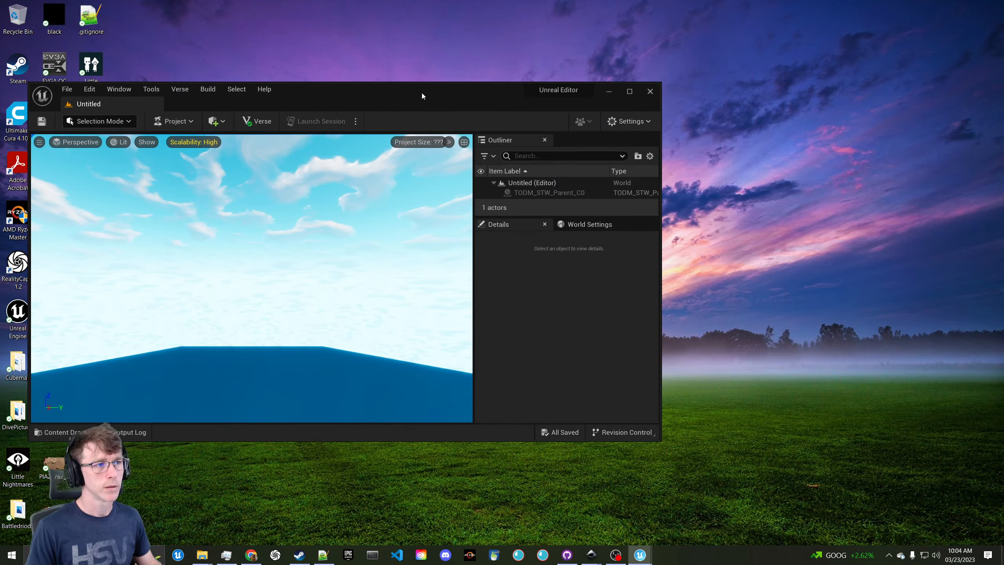
{"action": "right_click", "coordinate": [591, 555]}
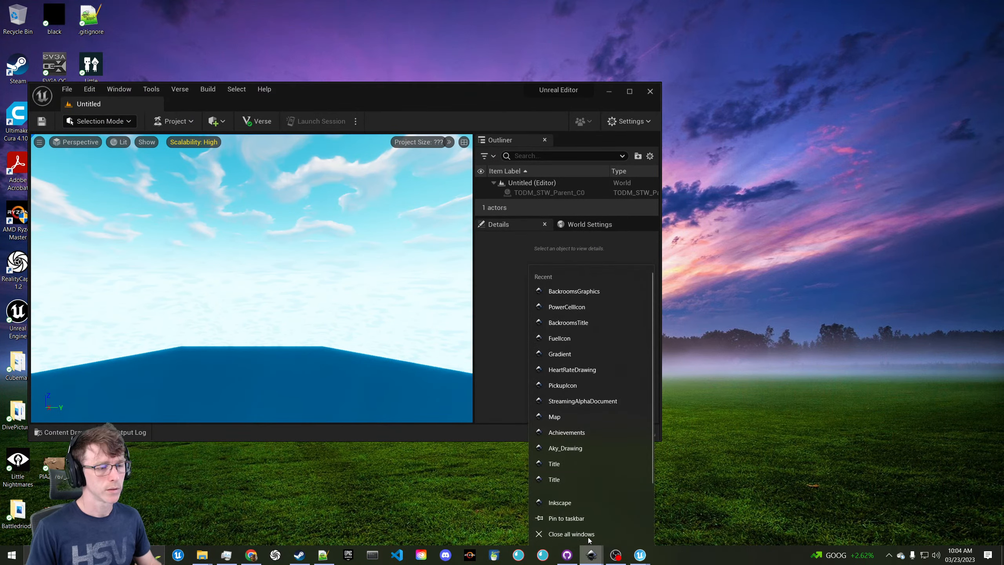
{"action": "left_click", "coordinate": [568, 537]}
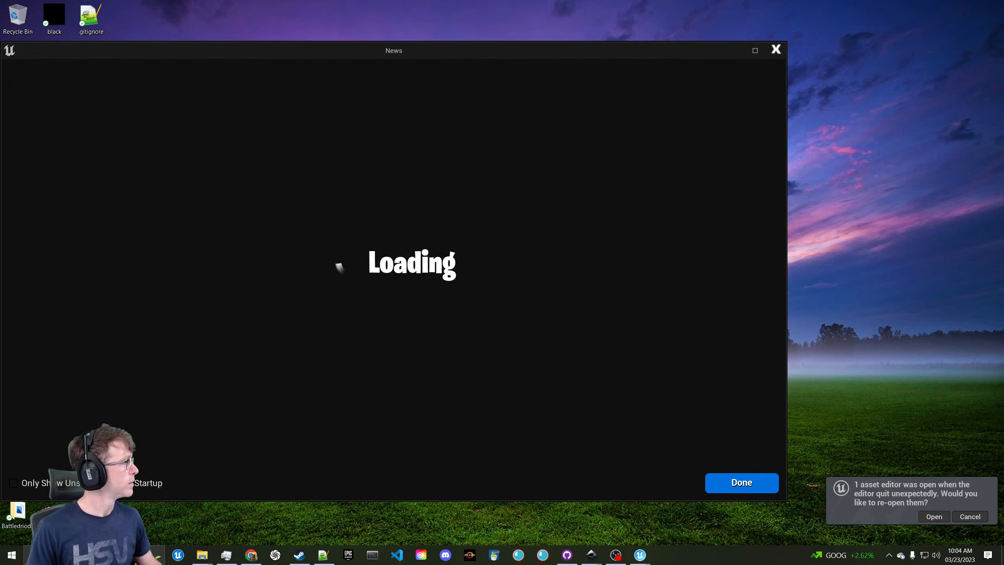
Dismiss the news window, reopen the IceLevel project and maximize the editor window
{"action": "left_click", "coordinate": [745, 486]}
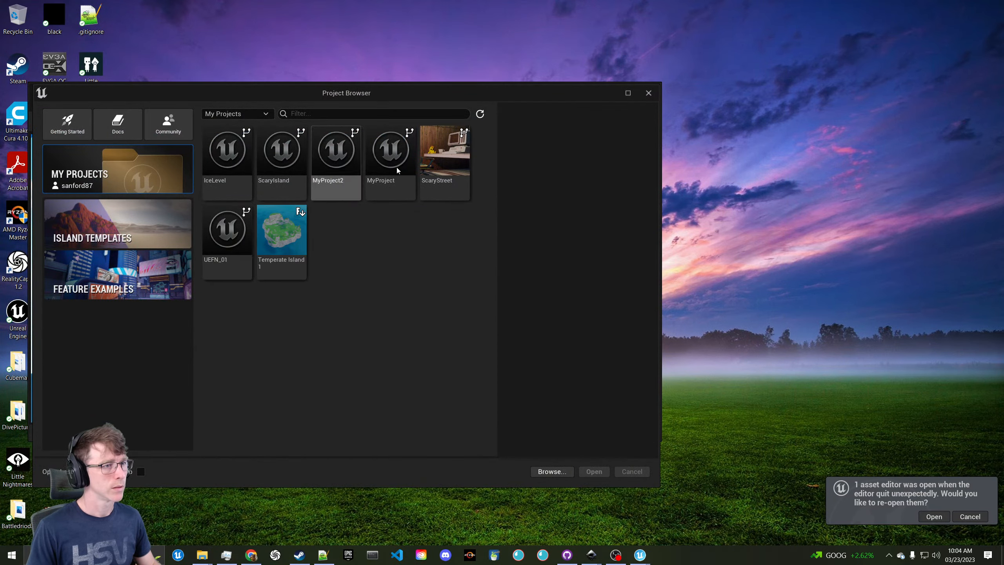
{"action": "double_click", "coordinate": [221, 183]}
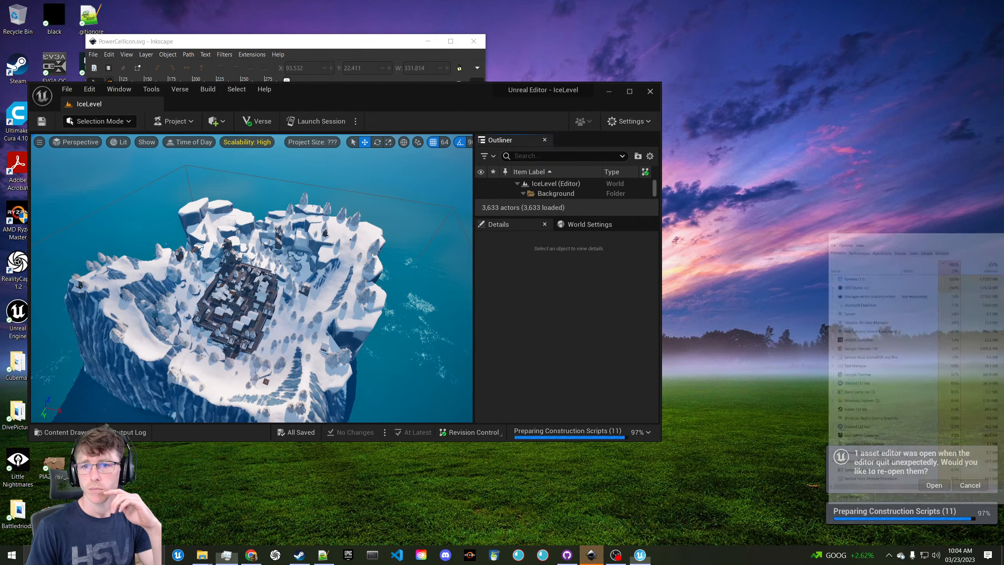
{"action": "double_click", "coordinate": [460, 88]}
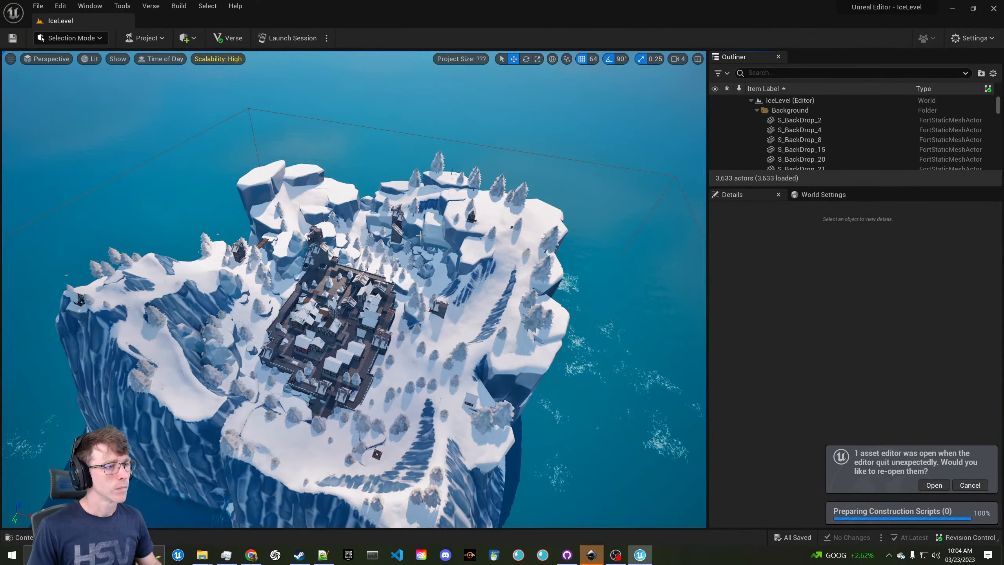
Select the snowy landscape beside the castle and try to open its assigned landscape material for editing
{"action": "right_click_drag", "start_coordinate": [420, 235], "coordinate": [479, 326]}
{"action": "key", "text": "w"}
{"action": "left_click", "coordinate": [379, 215]}
{"action": "key", "text": "f"}
{"action": "key", "text": "s"}
{"action": "left_click", "coordinate": [486, 298]}
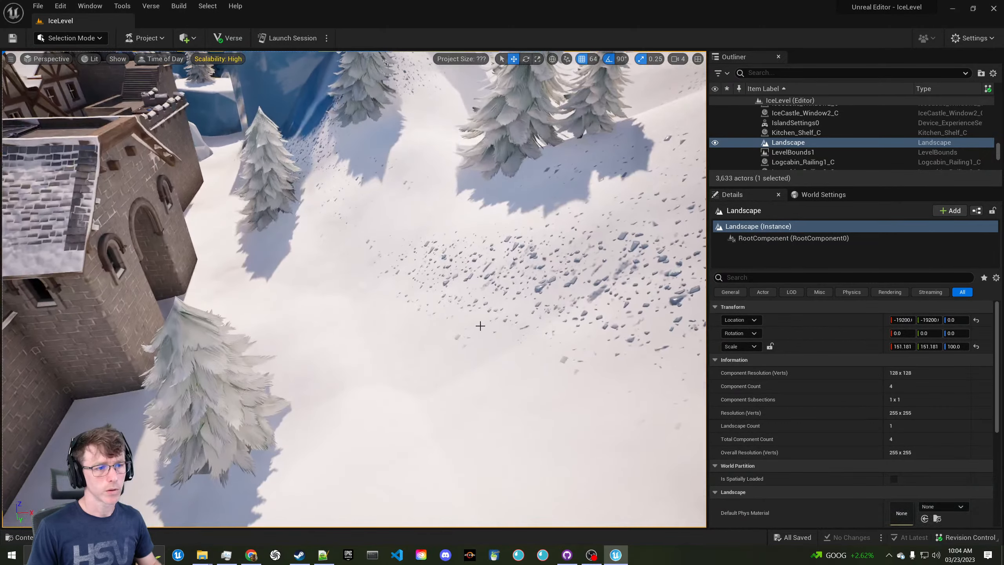
{"action": "scroll", "coordinate": [830, 429], "scroll_direction": "down", "scroll_amount": 5}
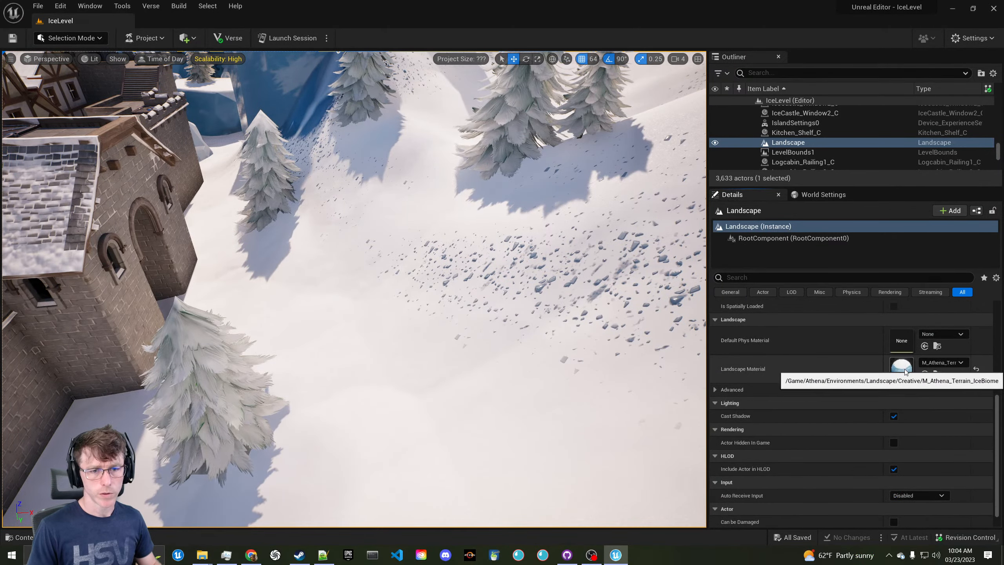
{"action": "double_click", "coordinate": [905, 372]}
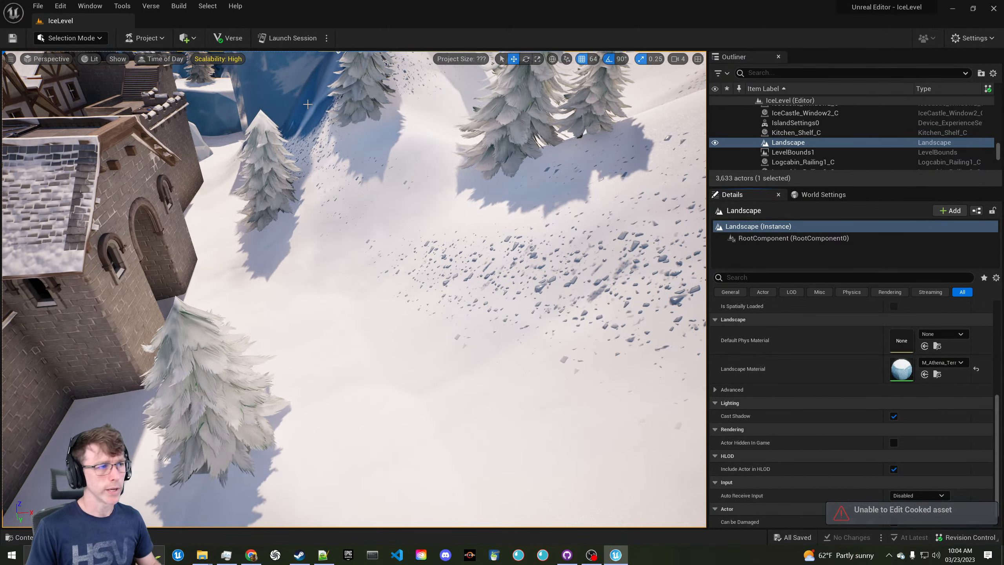
Switch to Landscape mode and sculpt the snowy terrain with one stroke, using brush size 2048 and tool strength 0.3
{"action": "left_click", "coordinate": [71, 39]}
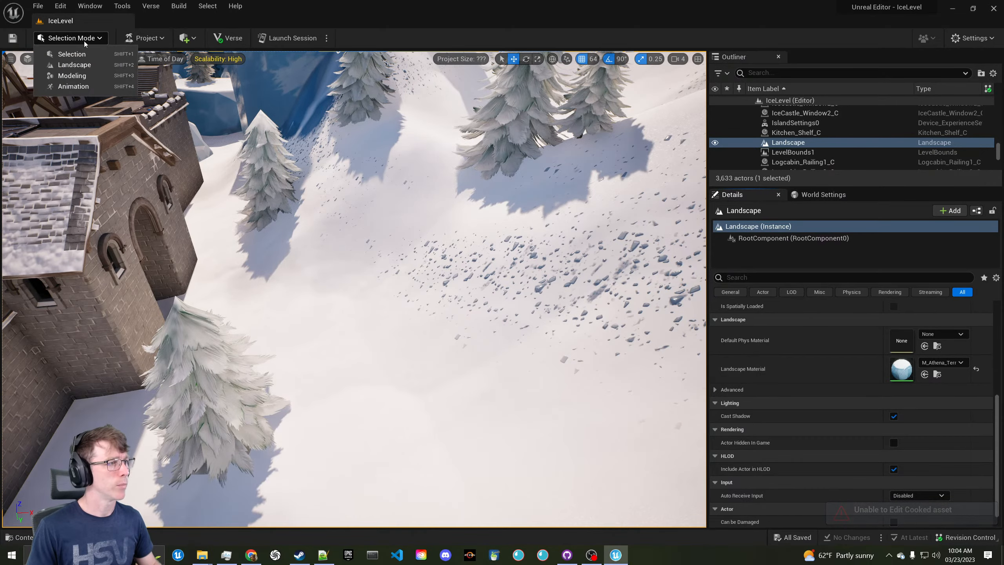
{"action": "left_click", "coordinate": [94, 69]}
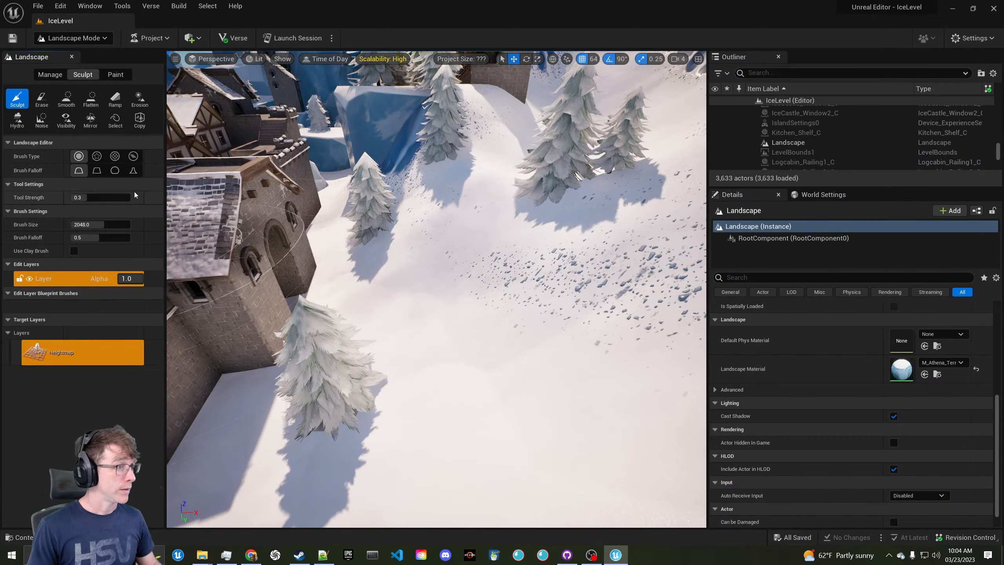
{"action": "mouse_move", "coordinate": [356, 269]}
{"action": "right_mouse_down"}
{"action": "mouse_move", "coordinate": [308, 237]}
{"action": "mouse_move", "coordinate": [221, 213]}
{"action": "mouse_move", "coordinate": [237, 253]}
{"action": "right_mouse_up"}
{"action": "key", "text": "s"}
{"action": "left_click_drag", "start_coordinate": [395, 395], "coordinate": [333, 467]}
{"action": "mouse_move", "coordinate": [332, 466]}
{"action": "right_mouse_down"}
{"action": "mouse_move", "coordinate": [344, 427]}
{"action": "mouse_move", "coordinate": [320, 431]}
{"action": "mouse_move", "coordinate": [330, 435]}
{"action": "right_mouse_up"}
{"action": "key", "text": "w"}
{"action": "key", "text": "s"}
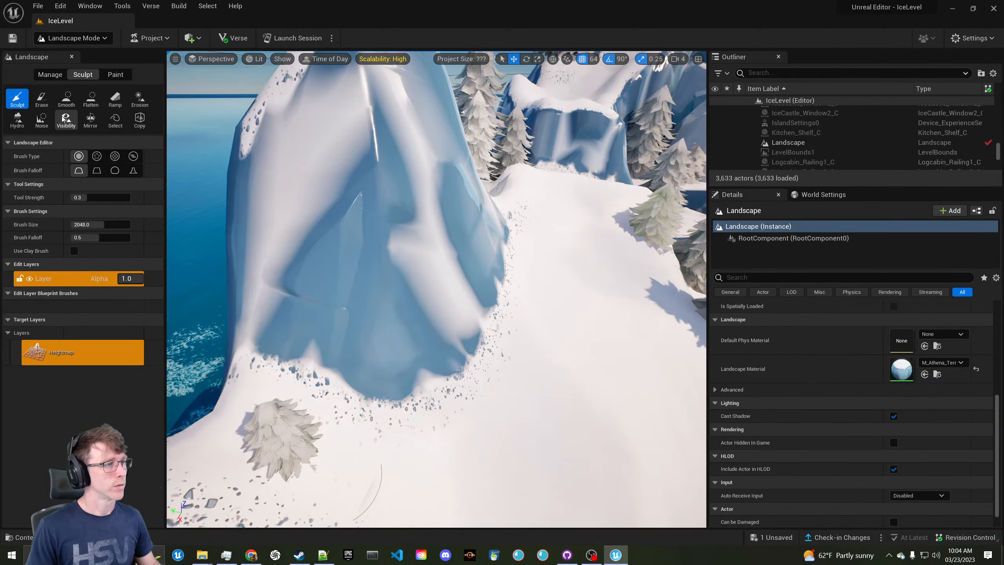
Switch to landscape painting and try to paint the Gravel layer on the snow beside the ice cliff
{"action": "left_click", "coordinate": [108, 75]}
{"action": "left_click", "coordinate": [79, 378]}
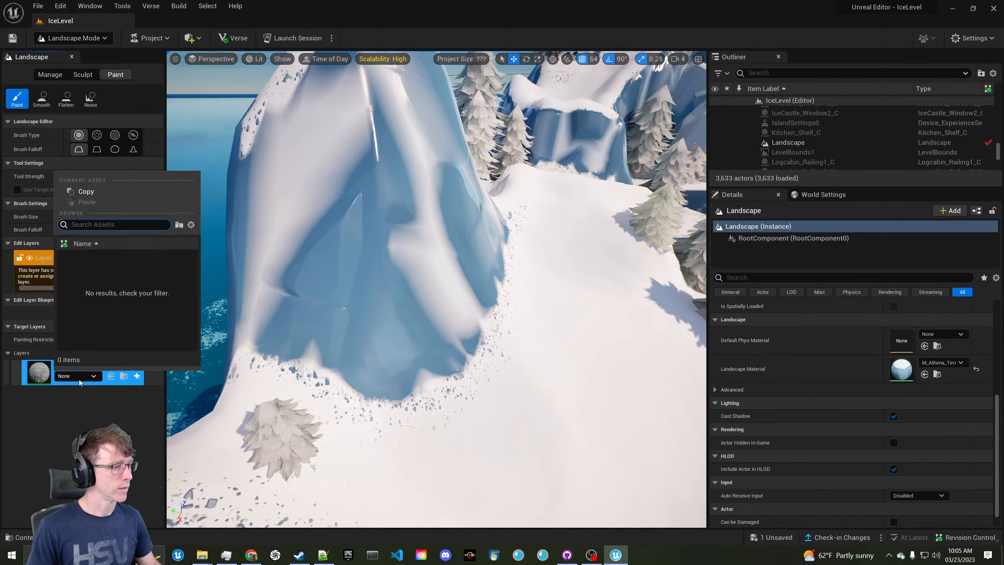
{"action": "left_click", "coordinate": [39, 370]}
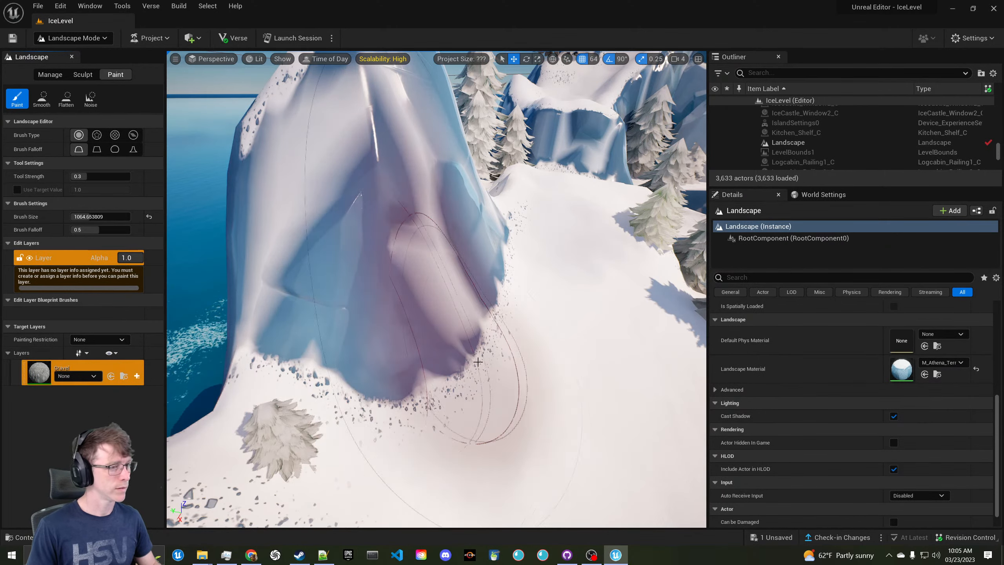
{"action": "left_click", "coordinate": [584, 421]}
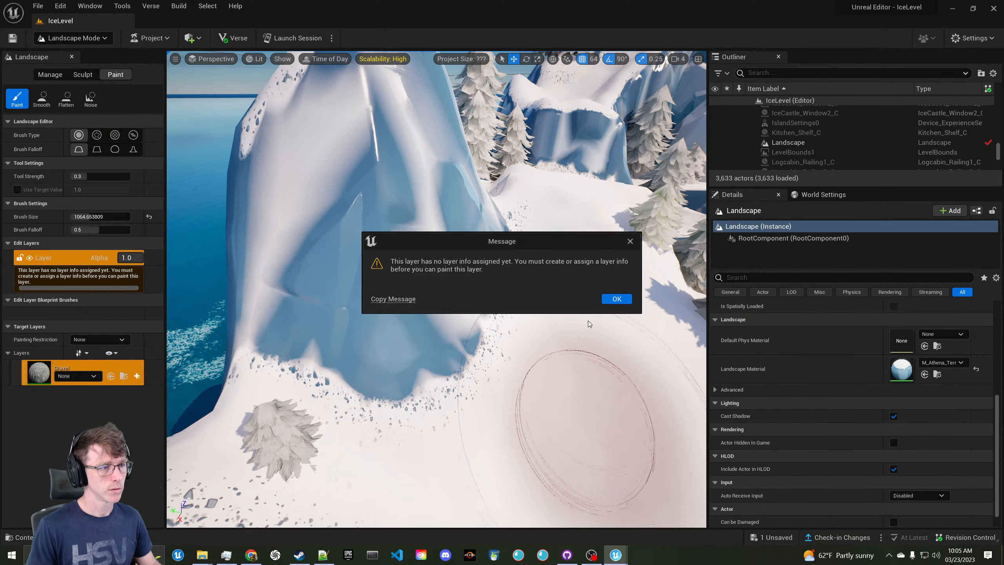
{"action": "left_click", "coordinate": [611, 301]}
Create the layer info object Gravel_LayerInfo for the Gravel layer in the IceLevel_sharedassets folder
{"action": "left_click", "coordinate": [137, 376]}
{"action": "left_click", "coordinate": [186, 381]}
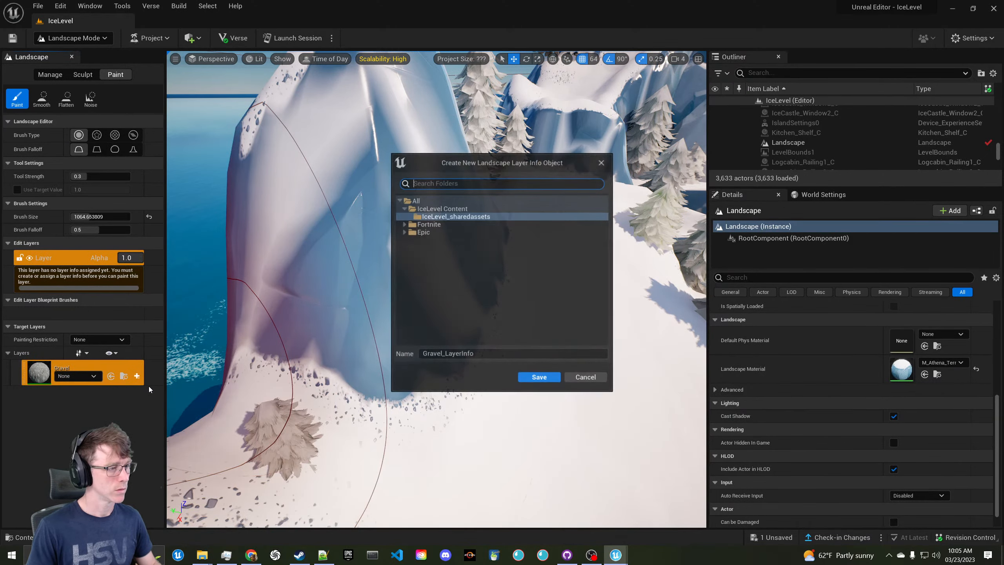
{"action": "left_click", "coordinate": [539, 378]}
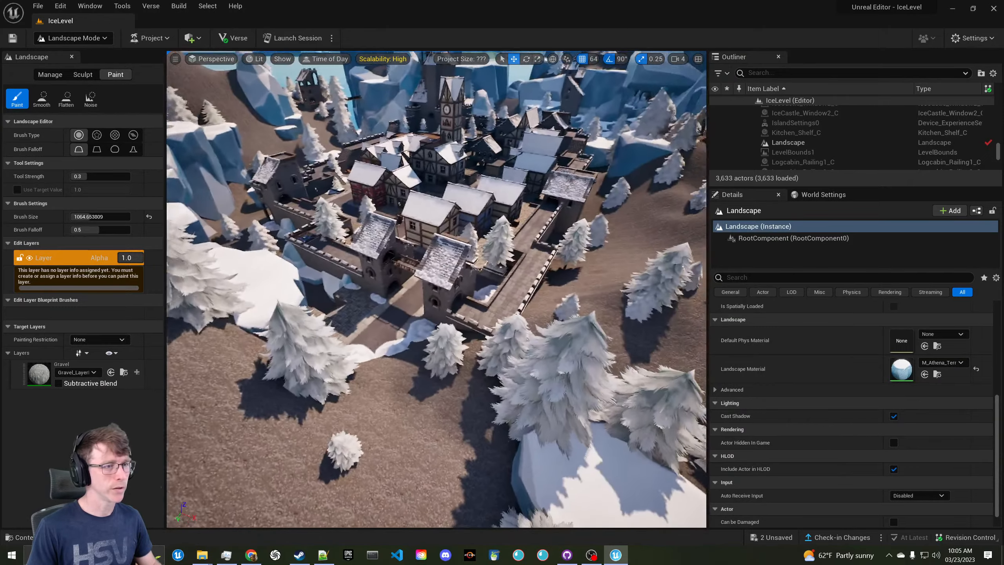
{"action": "right_click_drag", "start_coordinate": [436, 289], "coordinate": [488, 247]}
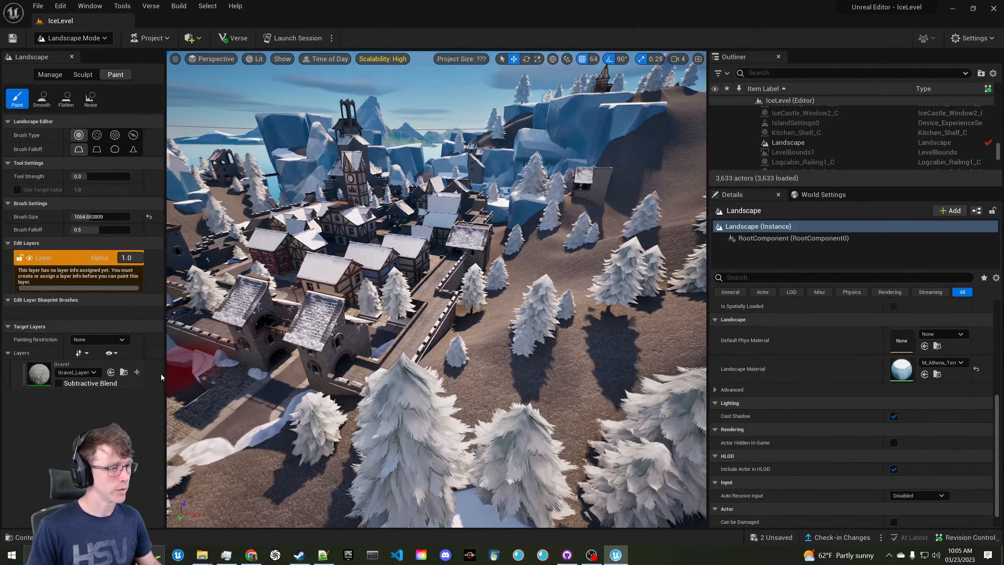
Undo the creation of the Gravel layer info so the landscape loses its gravel surface
{"action": "right_click_drag", "start_coordinate": [233, 352], "coordinate": [171, 332]}
{"action": "right_click_drag", "start_coordinate": [344, 313], "coordinate": [417, 313]}
{"action": "key", "text": "ctrl+z"}
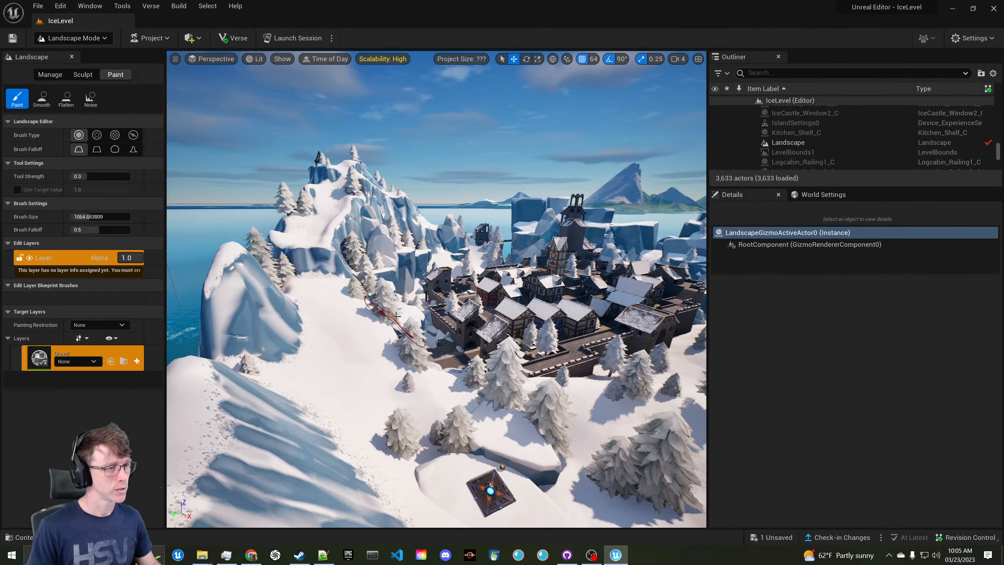
Check which layer info assets can be assigned to the Gravel layer and try to paint that layer on the snow
{"action": "left_click", "coordinate": [93, 376]}
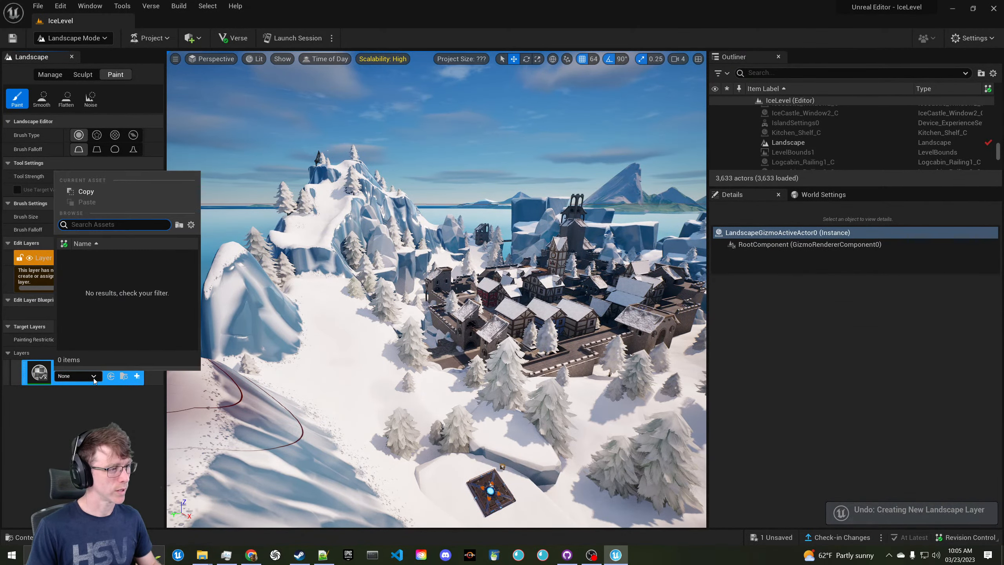
{"action": "key", "text": "Escape"}
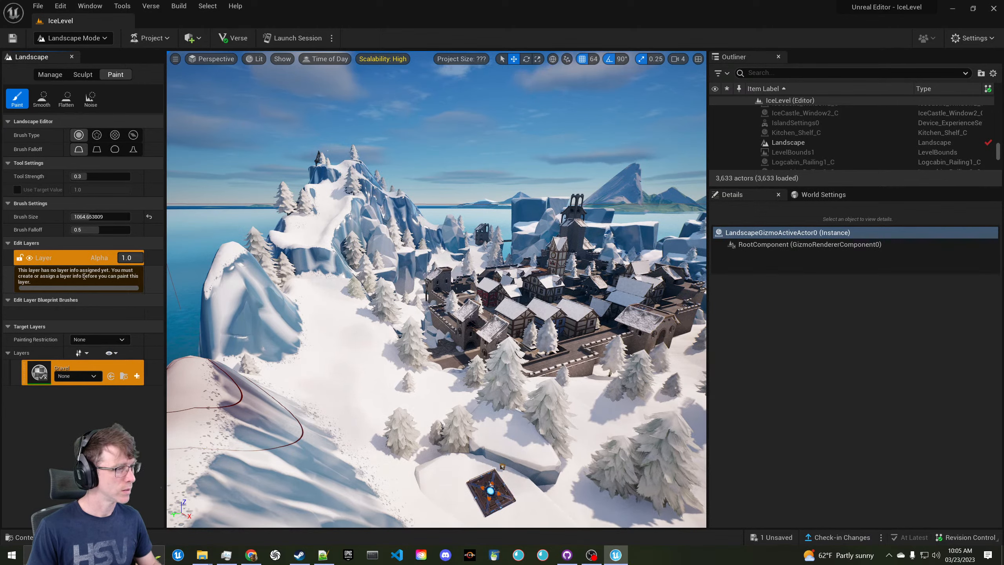
{"action": "left_click", "coordinate": [331, 340]}
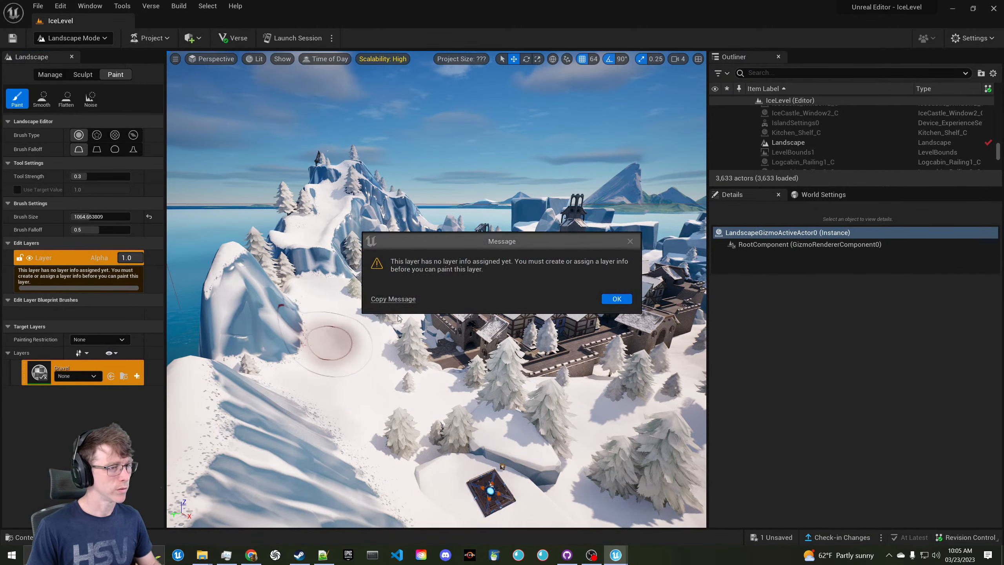
{"action": "left_click", "coordinate": [616, 298]}
Create a weight-blended layer info for the Gravel layer in the IceLevel_sharedassets folder and undo it
{"action": "left_click", "coordinate": [137, 375]}
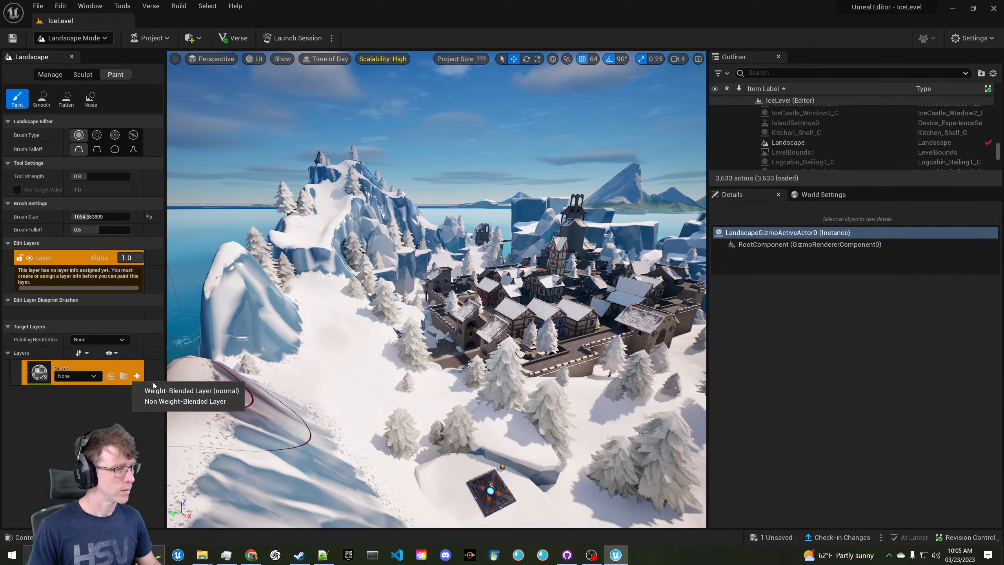
{"action": "left_click", "coordinate": [82, 378]}
{"action": "left_click", "coordinate": [87, 379]}
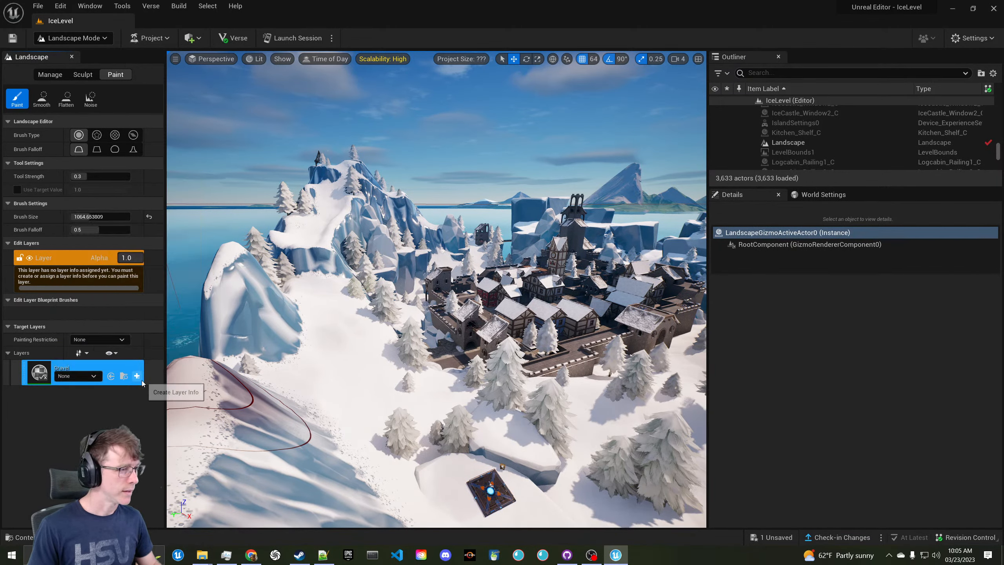
{"action": "left_click", "coordinate": [138, 377]}
{"action": "left_click", "coordinate": [178, 389]}
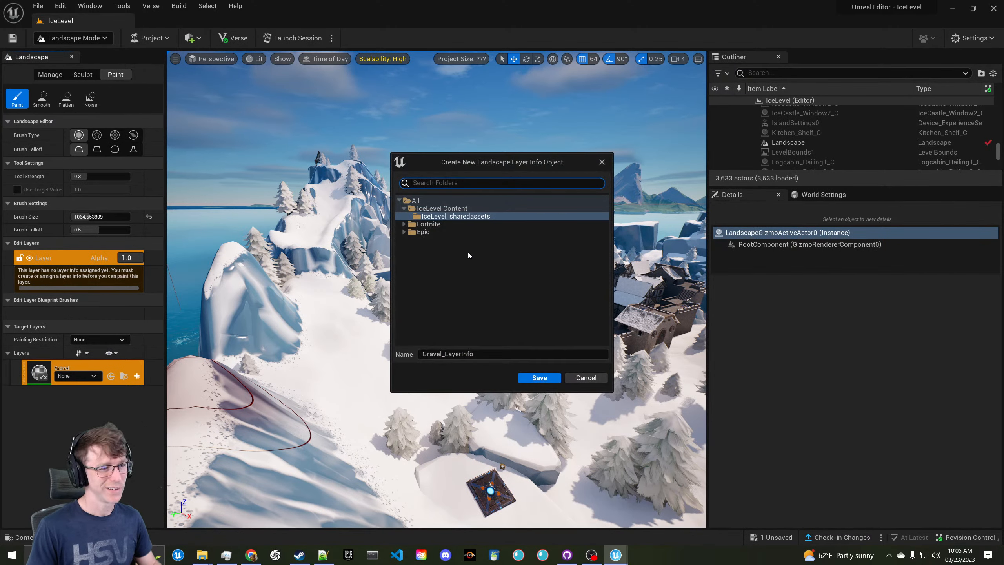
{"action": "left_click", "coordinate": [535, 378]}
{"action": "left_click", "coordinate": [599, 294]}
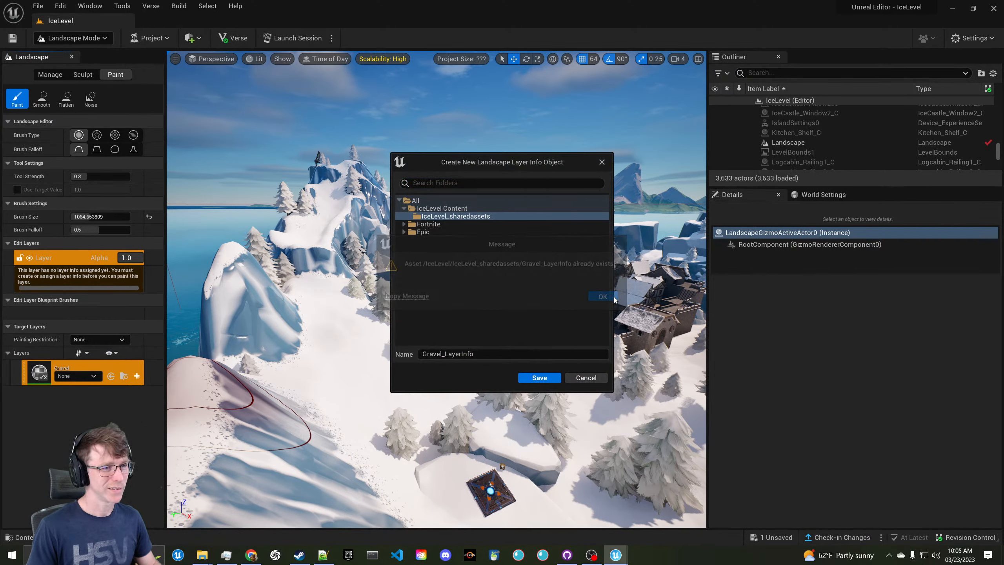
{"action": "left_click", "coordinate": [539, 377]}
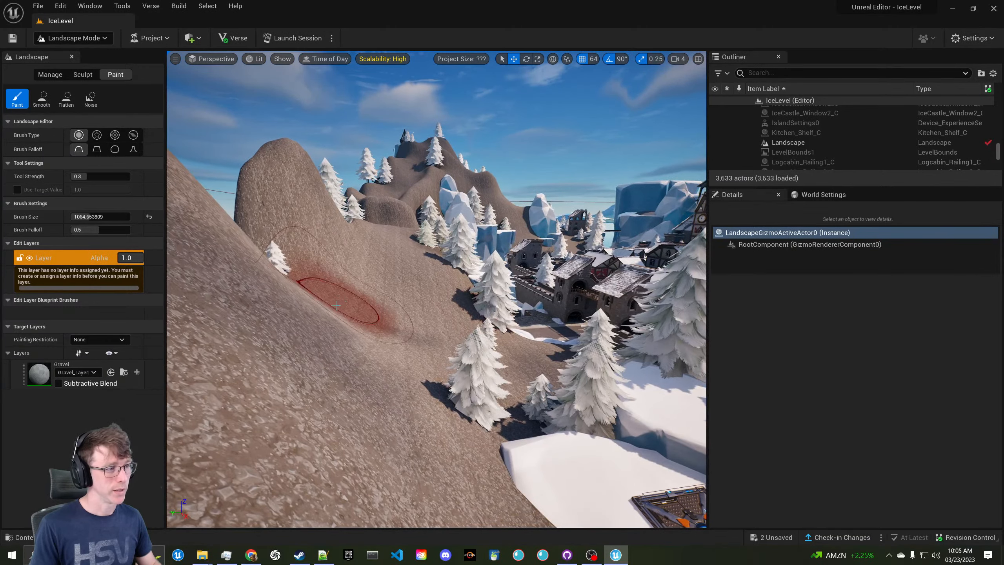
{"action": "key", "text": "ctrl+z"}
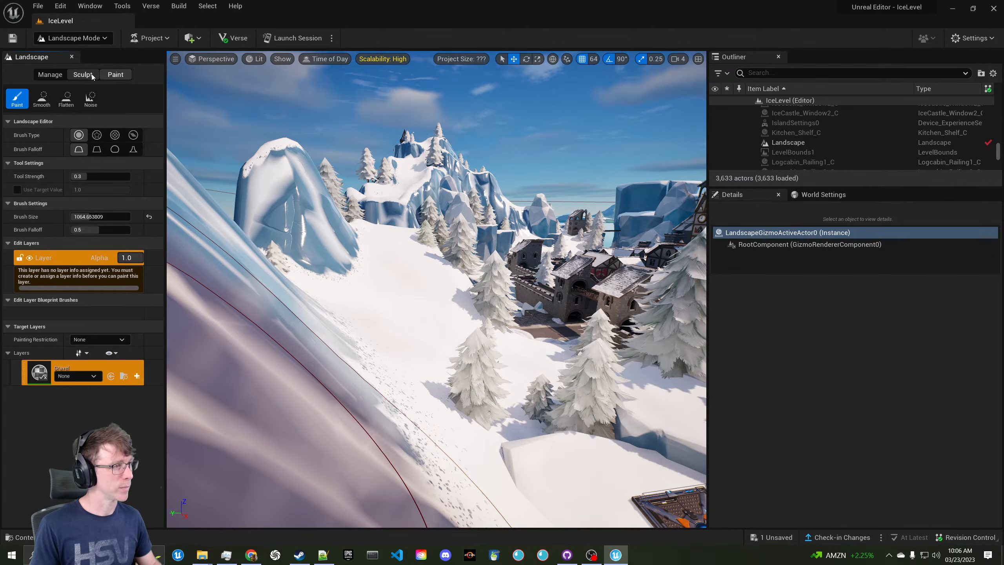
View the landscape management tools and return from Landscape mode to Selection mode
{"action": "left_click", "coordinate": [63, 75]}
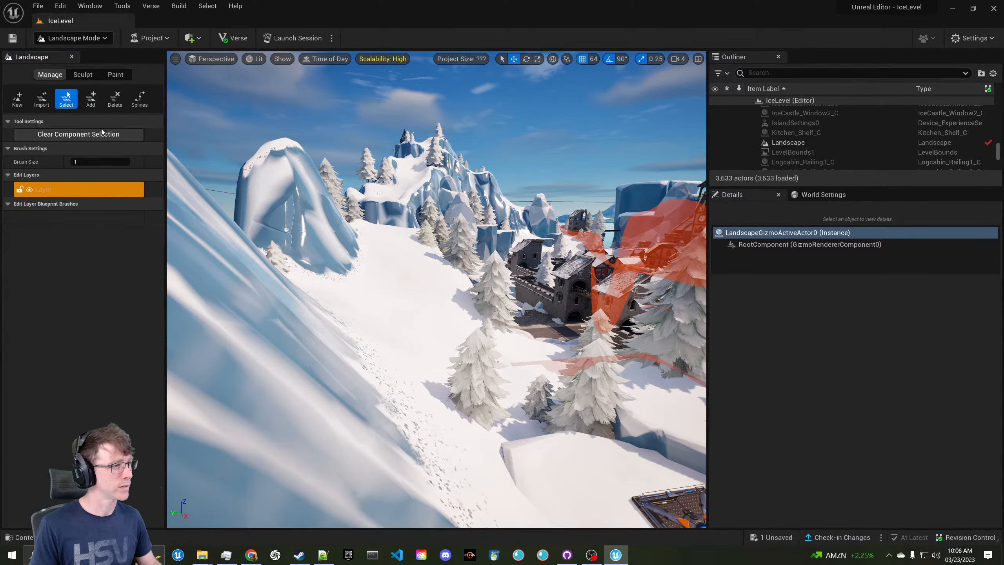
{"action": "key", "text": "w"}
{"action": "right_click_drag", "start_coordinate": [340, 221], "coordinate": [380, 226]}
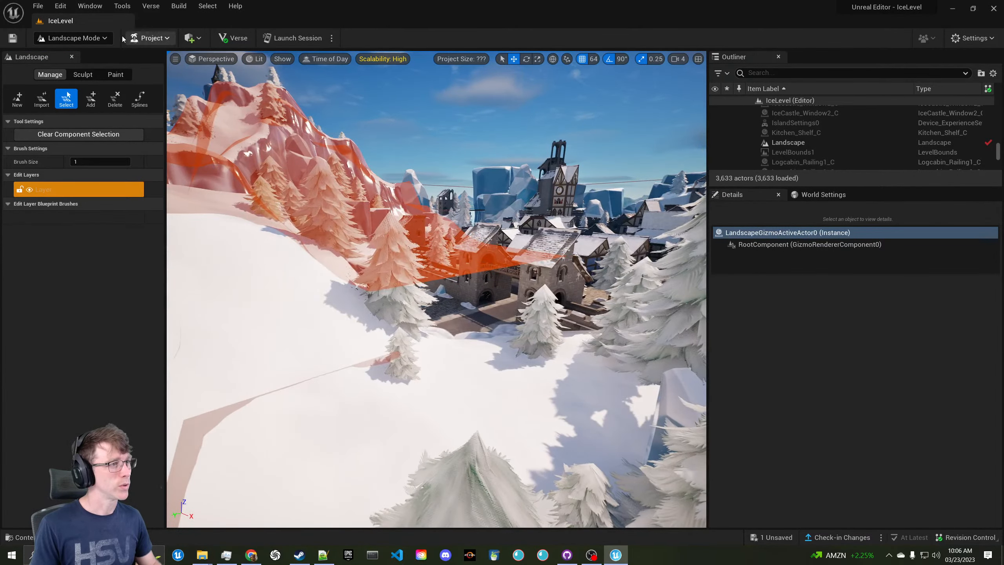
{"action": "left_click", "coordinate": [98, 38]}
{"action": "left_click", "coordinate": [69, 52]}
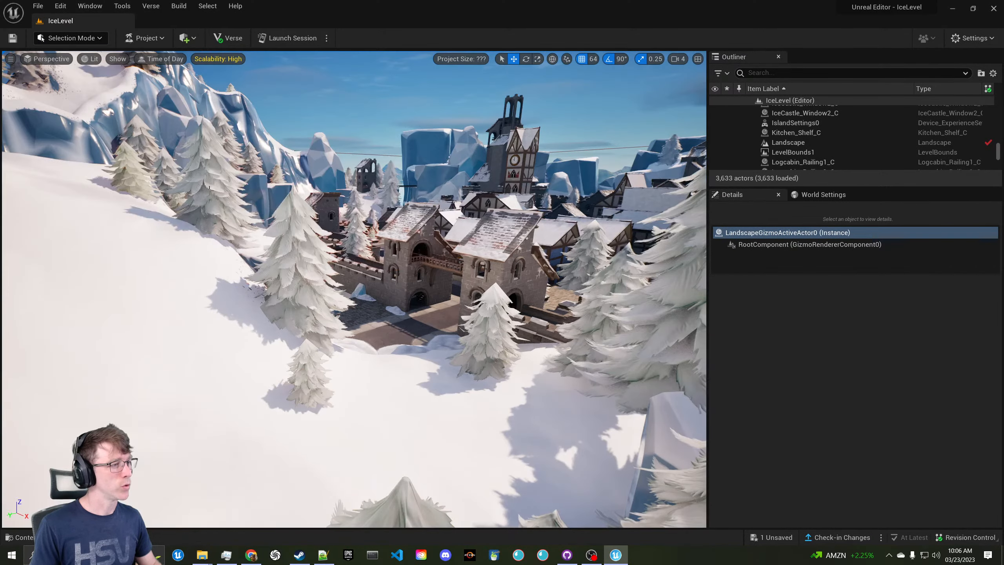
Select the snowy landscape and try to open its assigned landscape material for editing
{"action": "left_click", "coordinate": [162, 276]}
{"action": "right_click_drag", "start_coordinate": [162, 275], "coordinate": [24, 289]}
{"action": "right_click_drag", "start_coordinate": [701, 309], "coordinate": [743, 354]}
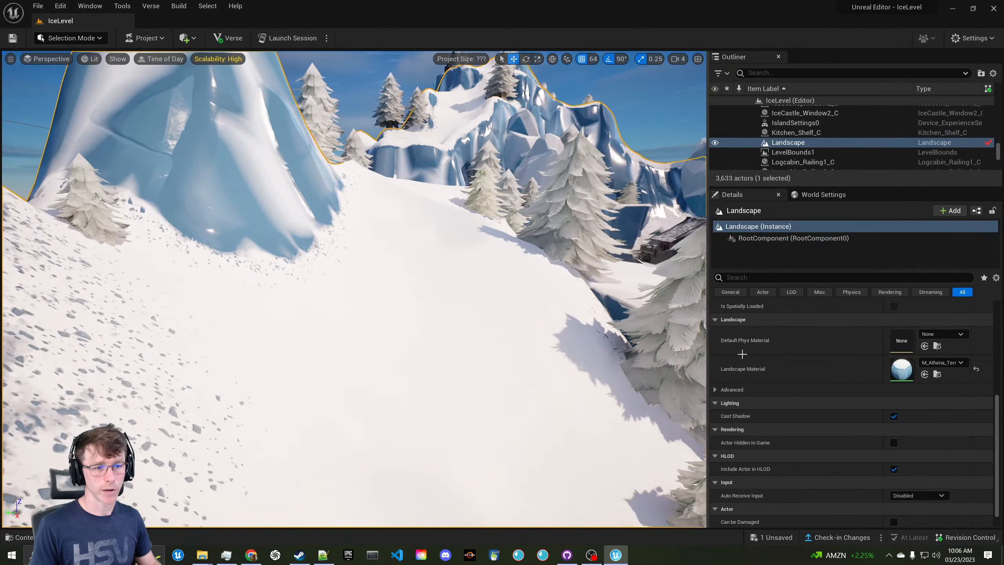
{"action": "double_click", "coordinate": [913, 375]}
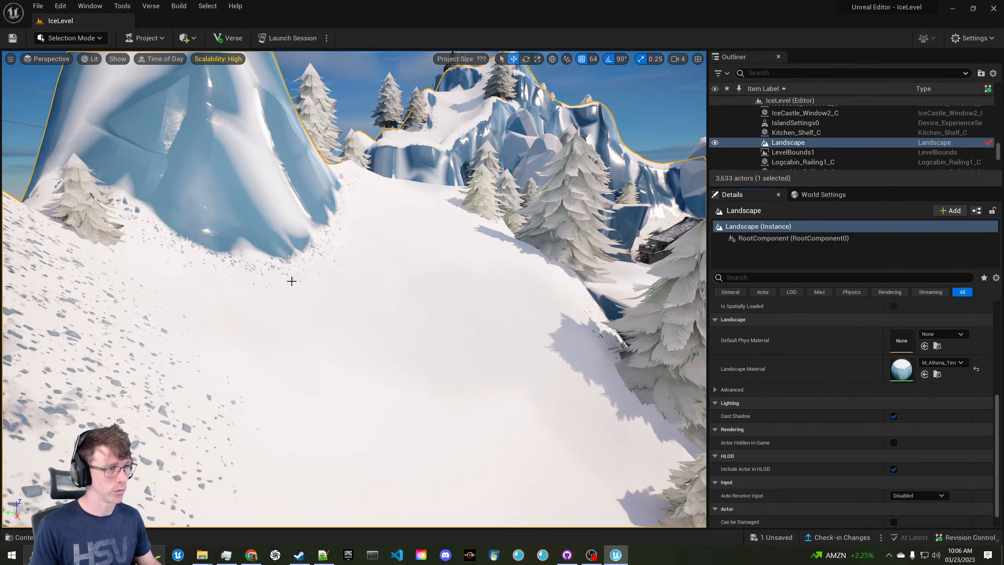
{"action": "right_click_drag", "start_coordinate": [292, 281], "coordinate": [380, 288]}
{"action": "key", "text": "s"}
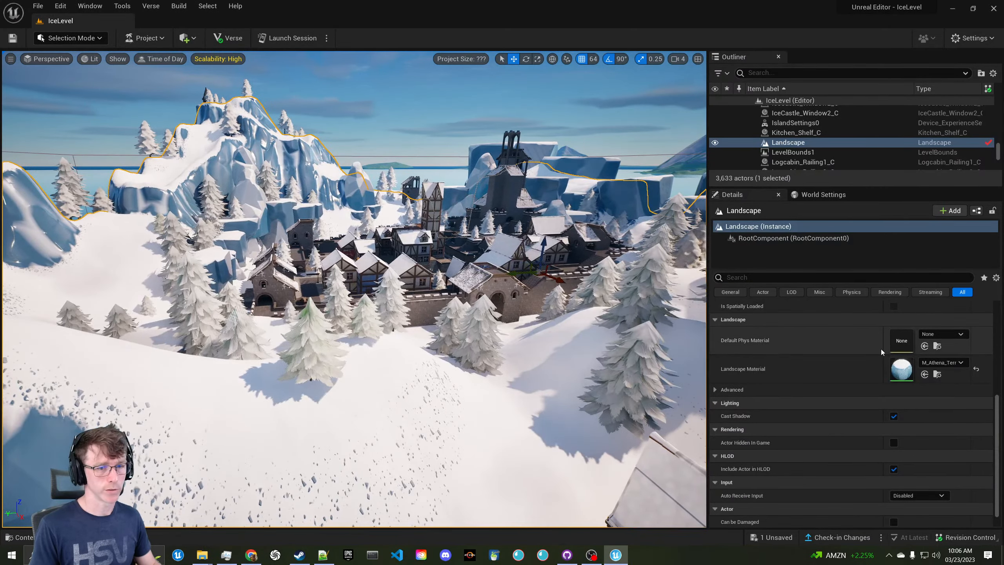
{"action": "double_click", "coordinate": [901, 369]}
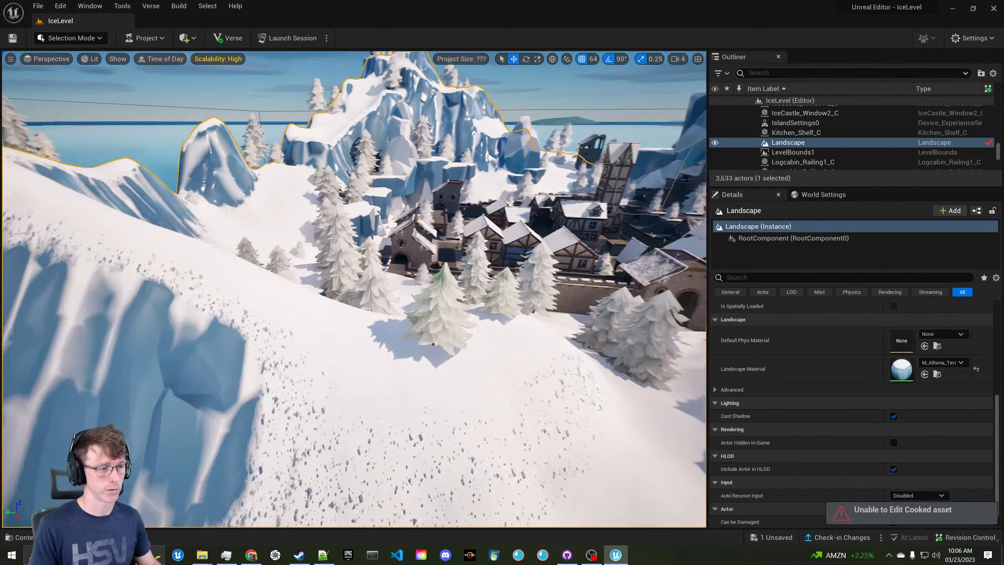
Examine the snowy terrain around the castle, the ice cliffs and the slope beside the small stone house
{"action": "key", "text": "w"}
{"action": "right_click_drag", "start_coordinate": [354, 289], "coordinate": [356, 254]}
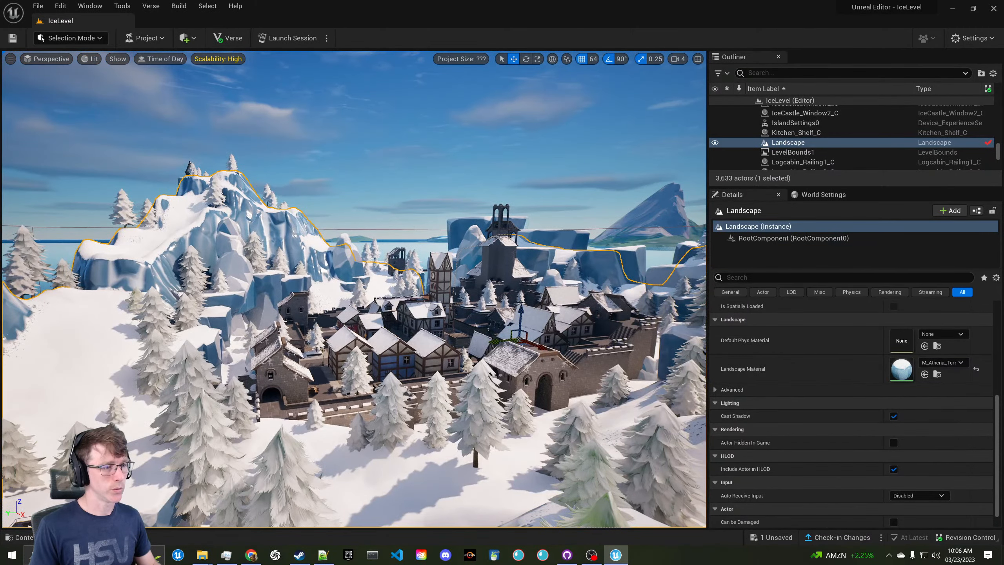
{"action": "key", "text": "w"}
{"action": "right_click_drag", "start_coordinate": [454, 198], "coordinate": [505, 262]}
{"action": "key", "text": "s"}
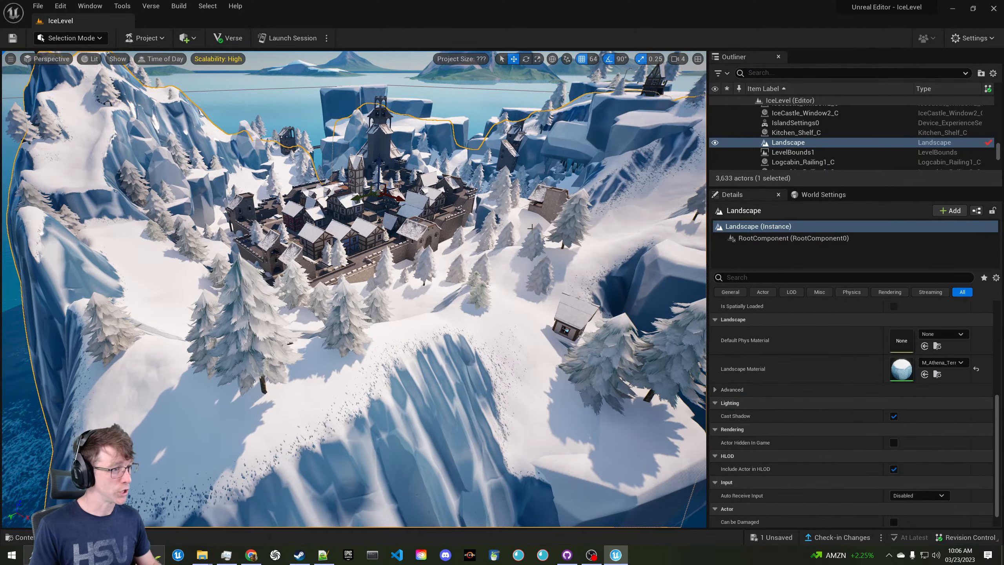
{"action": "right_click_drag", "start_coordinate": [531, 227], "coordinate": [419, 293]}
{"action": "key", "text": "w"}
{"action": "key", "text": "s"}
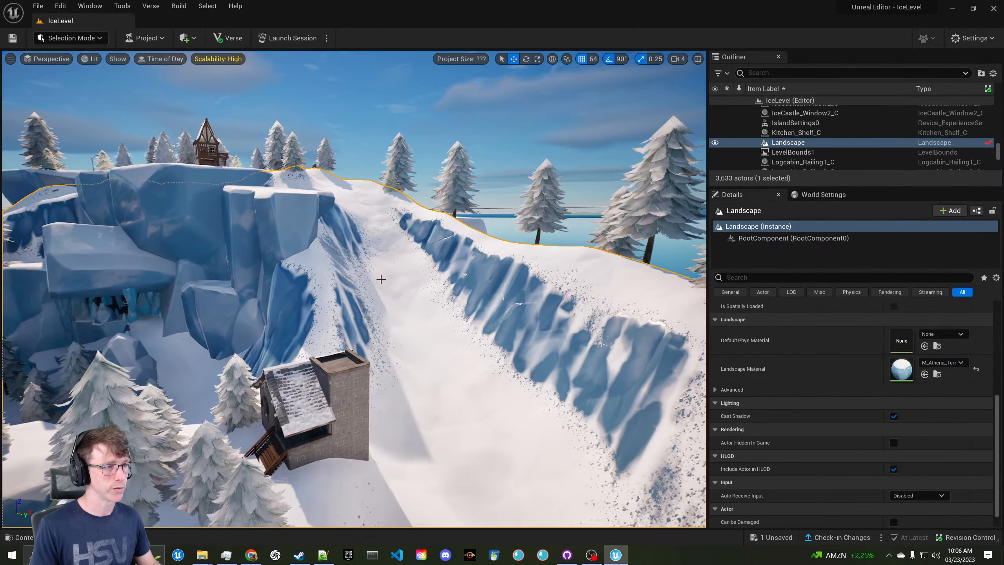
Switch to landscape sculpting and use the Sculpt tool to raise and lower the rocky snow ridge beyond the small cabin
{"action": "right_click_drag", "start_coordinate": [302, 260], "coordinate": [380, 266]}
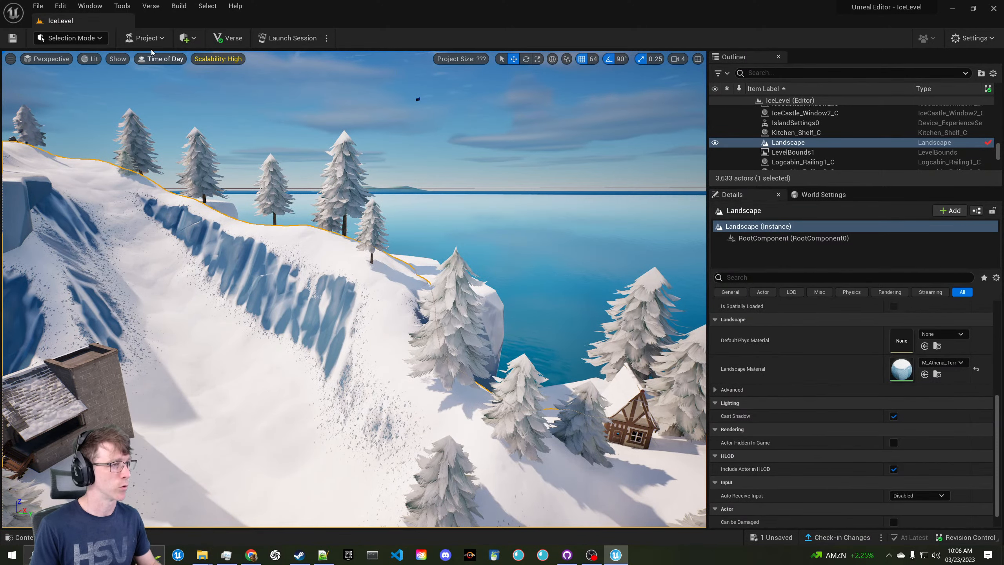
{"action": "left_click", "coordinate": [146, 38]}
{"action": "left_click", "coordinate": [71, 38]}
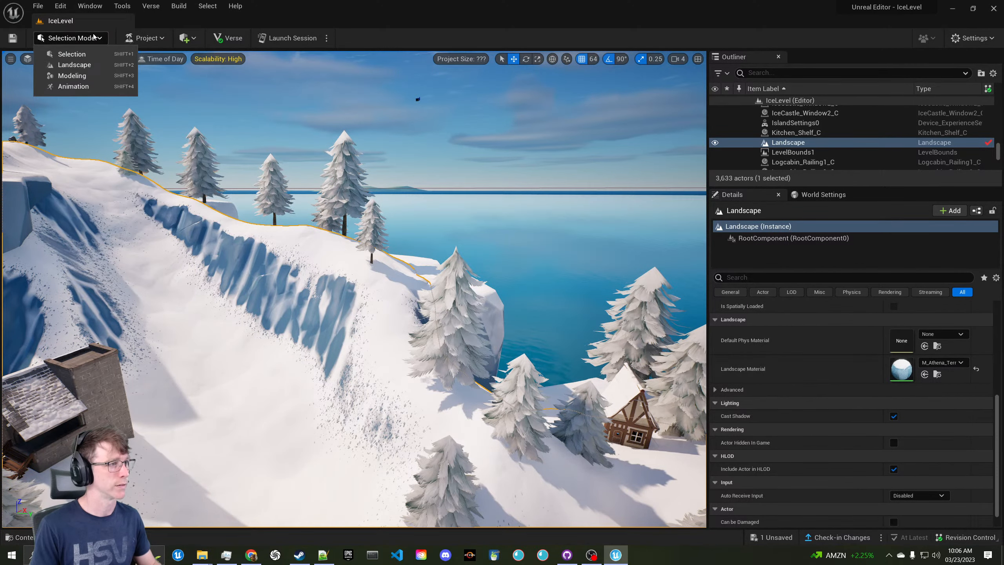
{"action": "left_click", "coordinate": [93, 65]}
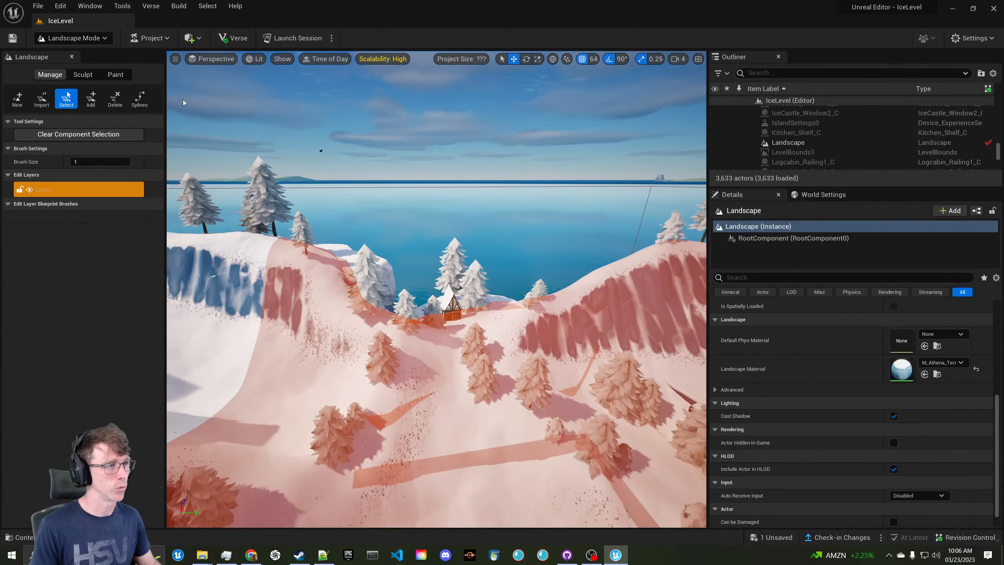
{"action": "left_click", "coordinate": [81, 79]}
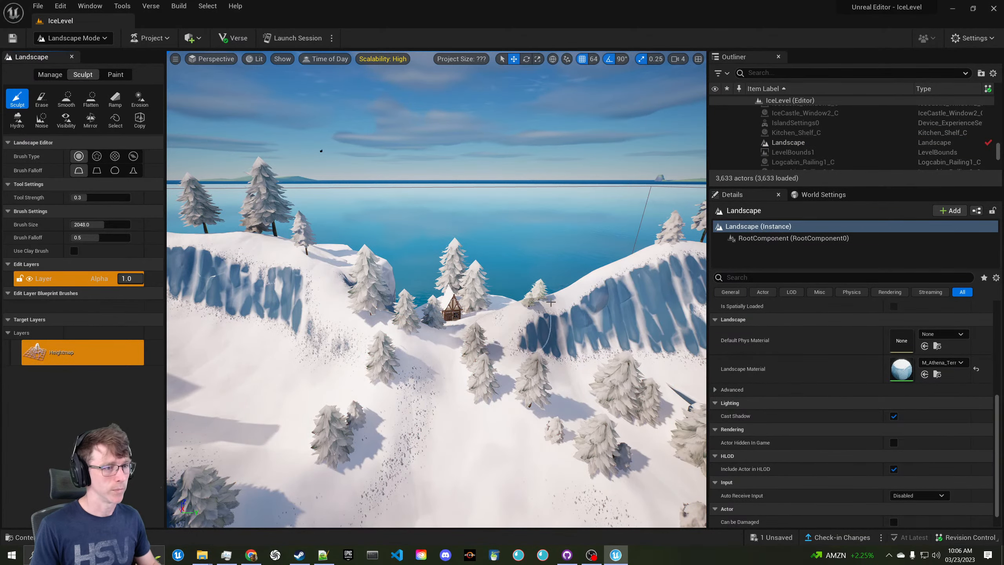
{"action": "mouse_move", "coordinate": [613, 268]}
{"action": "right_mouse_down"}
{"action": "mouse_move", "coordinate": [648, 290]}
{"action": "mouse_move", "coordinate": [625, 271]}
{"action": "mouse_move", "coordinate": [640, 277]}
{"action": "right_mouse_up"}
{"action": "left_click", "coordinate": [573, 285]}
{"action": "mouse_move", "coordinate": [573, 285]}
{"action": "left_mouse_down", "text": "shift"}
{"action": "mouse_move", "coordinate": [593, 312]}
{"action": "mouse_move", "coordinate": [573, 339]}
{"action": "left_mouse_up", "text": "shift"}
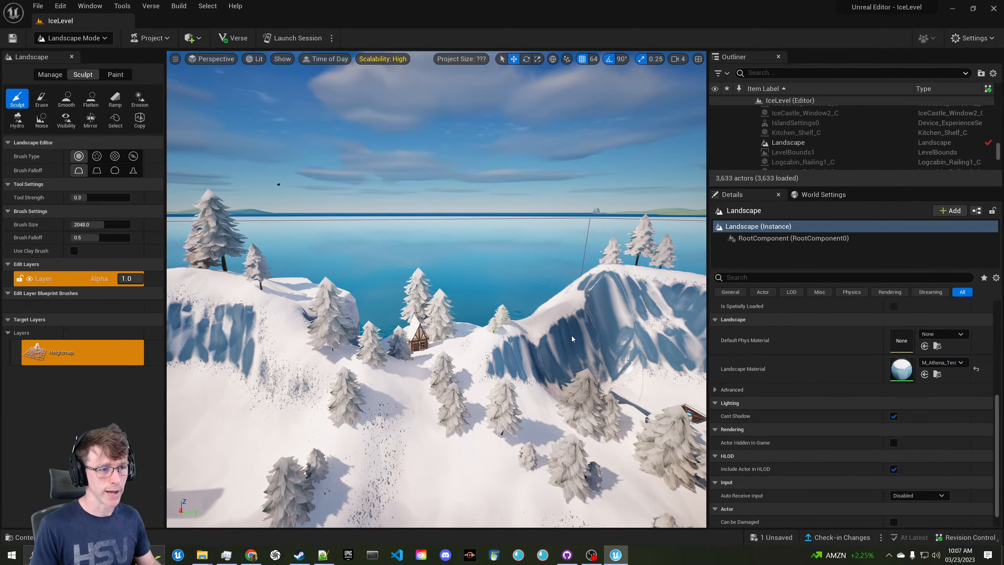
Flatten part of the snowy terrain around the small cabin with the landscape Flatten tool
{"action": "right_click_drag", "start_coordinate": [569, 337], "coordinate": [601, 332]}
{"action": "left_click", "coordinate": [91, 99]}
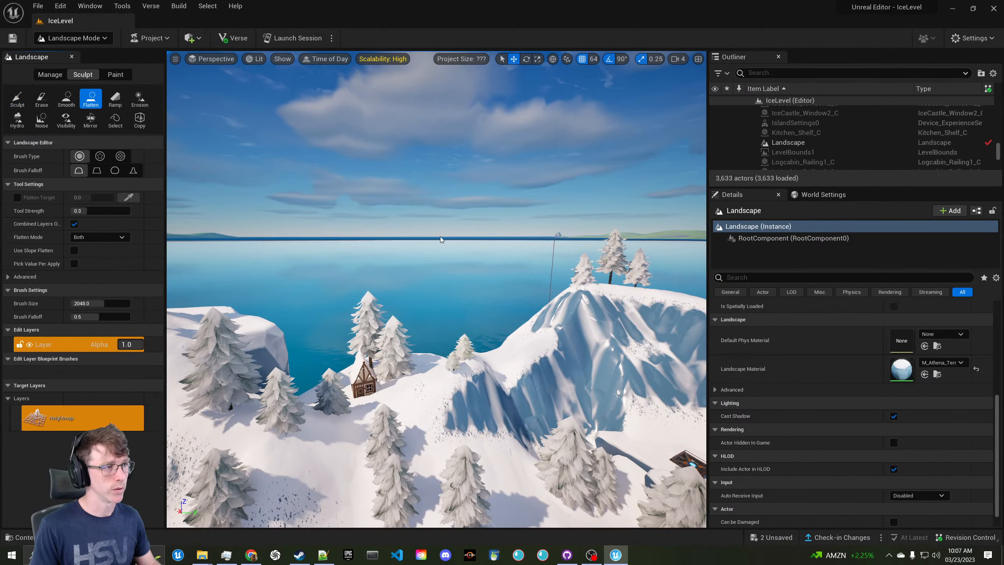
{"action": "mouse_move", "coordinate": [442, 240]}
{"action": "right_mouse_down"}
{"action": "mouse_move", "coordinate": [501, 300]}
{"action": "mouse_move", "coordinate": [498, 276]}
{"action": "right_mouse_up"}
{"action": "mouse_move", "coordinate": [424, 282]}
{"action": "left_mouse_down"}
{"action": "mouse_move", "coordinate": [411, 265]}
{"action": "mouse_move", "coordinate": [399, 283]}
{"action": "mouse_move", "coordinate": [373, 259]}
{"action": "left_mouse_up"}
Go to the walled castle village and return the editor to Selection mode
{"action": "mouse_move", "coordinate": [381, 222]}
{"action": "right_mouse_down"}
{"action": "mouse_move", "coordinate": [364, 190]}
{"action": "mouse_move", "coordinate": [221, 194]}
{"action": "mouse_move", "coordinate": [206, 192]}
{"action": "mouse_move", "coordinate": [204, 180]}
{"action": "mouse_move", "coordinate": [209, 197]}
{"action": "mouse_move", "coordinate": [85, 173]}
{"action": "mouse_move", "coordinate": [43, 176]}
{"action": "right_mouse_up"}
{"action": "key", "text": "w"}
{"action": "key", "text": "w"}
{"action": "key", "text": "w"}
{"action": "key", "text": "a"}
{"action": "key", "text": "s"}
{"action": "left_click", "coordinate": [89, 39]}
{"action": "left_click", "coordinate": [81, 55]}
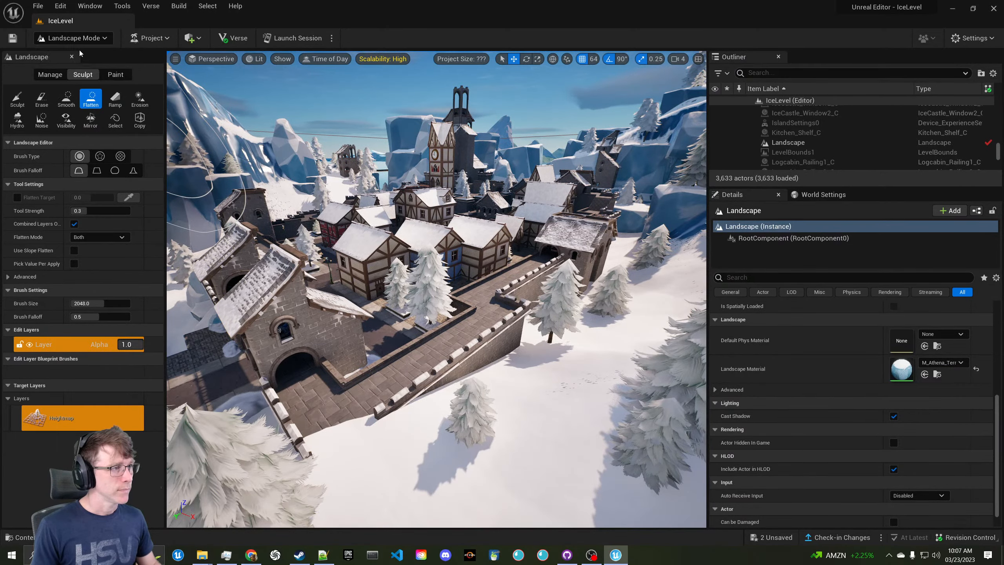
Examine the castle gate and the snow slopes around it, and select the landscape
{"action": "right_click_drag", "start_coordinate": [206, 174], "coordinate": [158, 178]}
{"action": "key", "text": "a"}
{"action": "key", "text": "w"}
{"action": "key", "text": "s"}
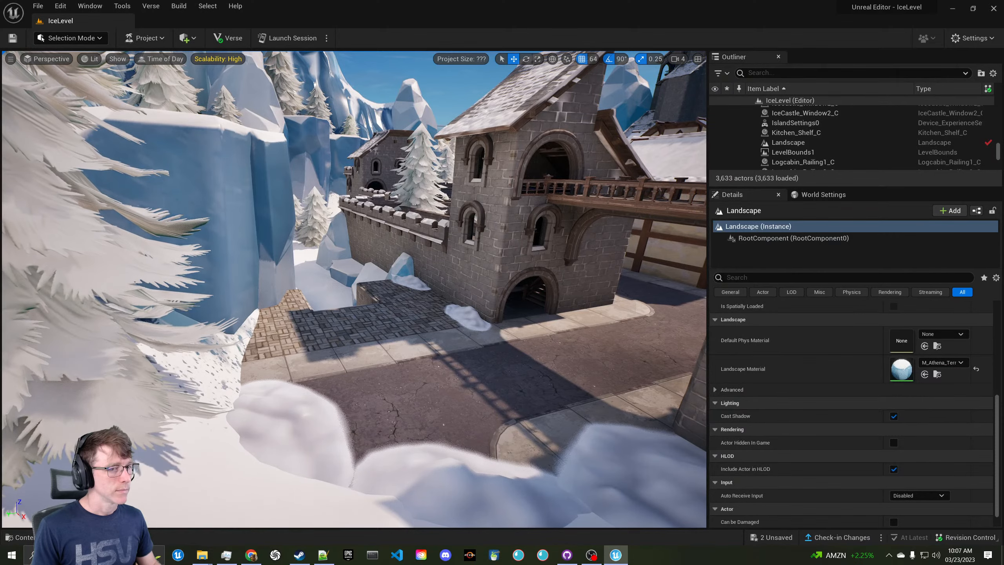
{"action": "key", "text": "s"}
{"action": "key", "text": "s"}
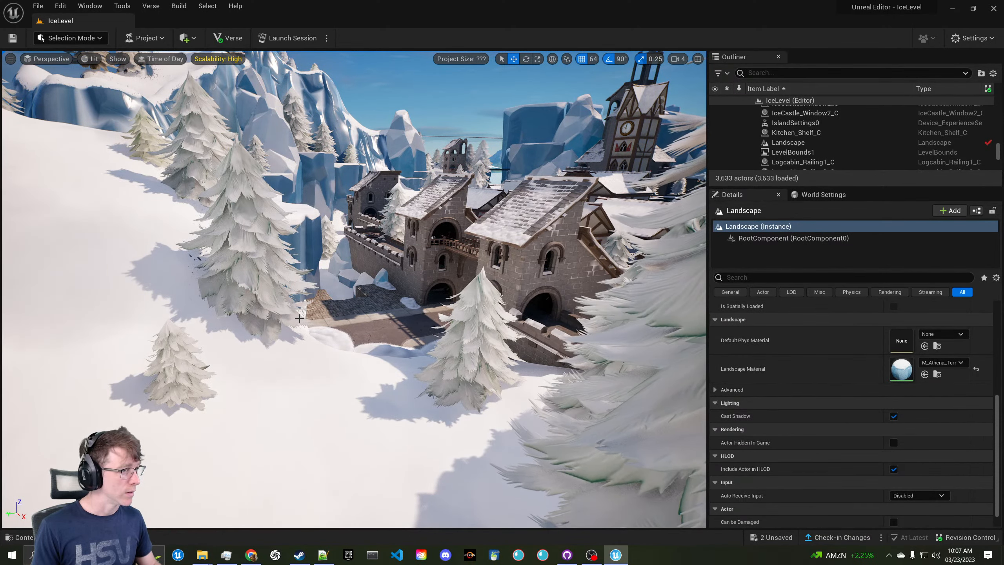
{"action": "key", "text": "s"}
{"action": "right_click_drag", "start_coordinate": [299, 319], "coordinate": [239, 258]}
{"action": "left_click", "coordinate": [239, 258]}
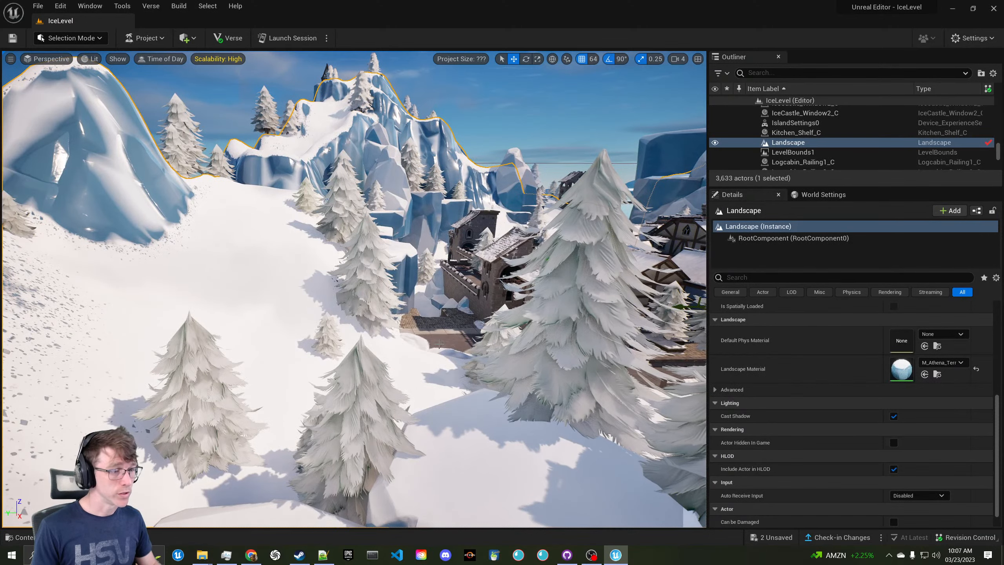
Look through the content folders, including IceLevel Content and the expanded Fortnite folder
{"action": "left_click", "coordinate": [21, 537]}
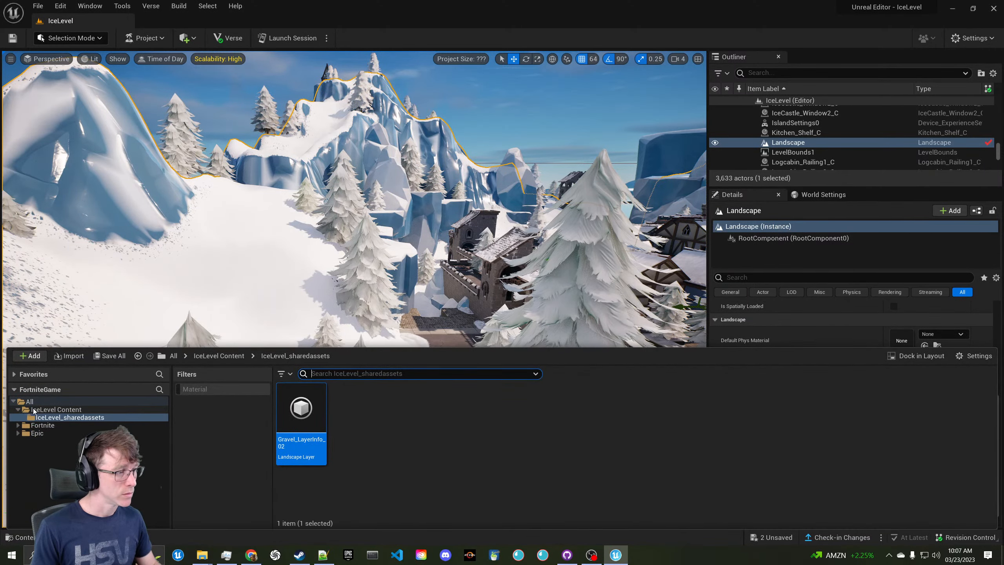
{"action": "left_click", "coordinate": [33, 410]}
{"action": "left_click", "coordinate": [45, 403]}
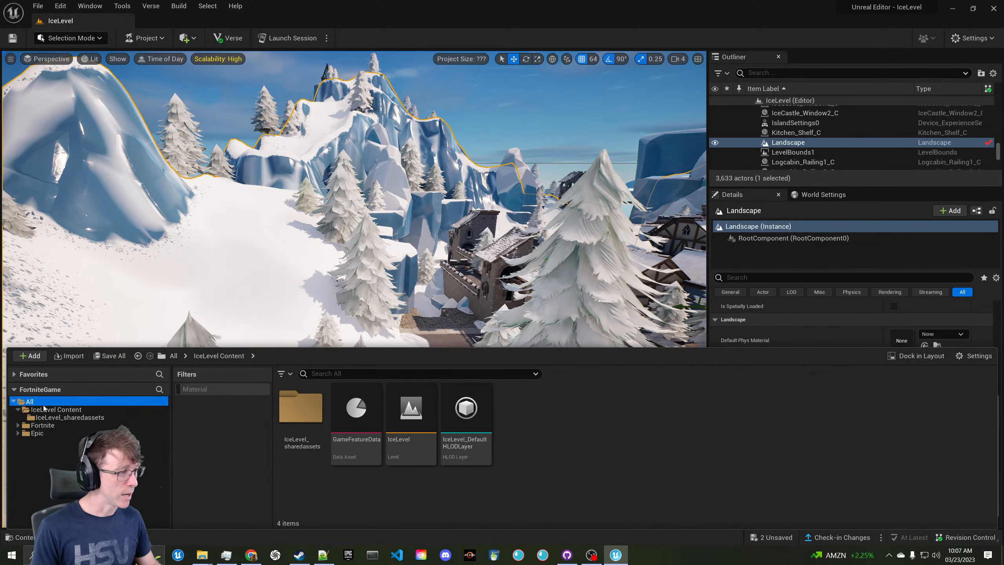
{"action": "left_click", "coordinate": [50, 431]}
{"action": "left_click", "coordinate": [50, 426]}
{"action": "left_click", "coordinate": [40, 402]}
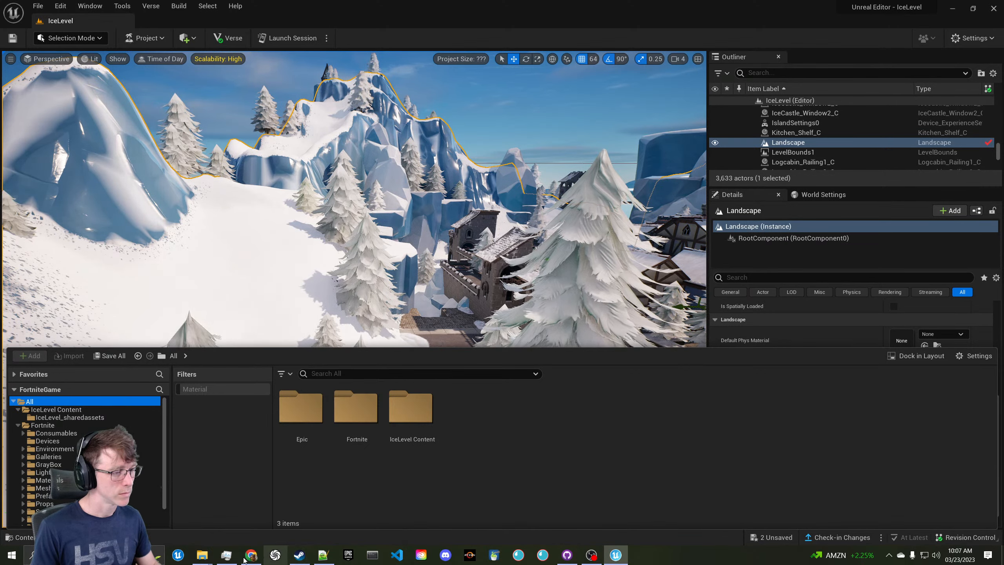
Launch the recent ContentExamples project in a separate Unreal Engine instance and return to the IceLevel viewport
{"action": "right_click", "coordinate": [179, 556]}
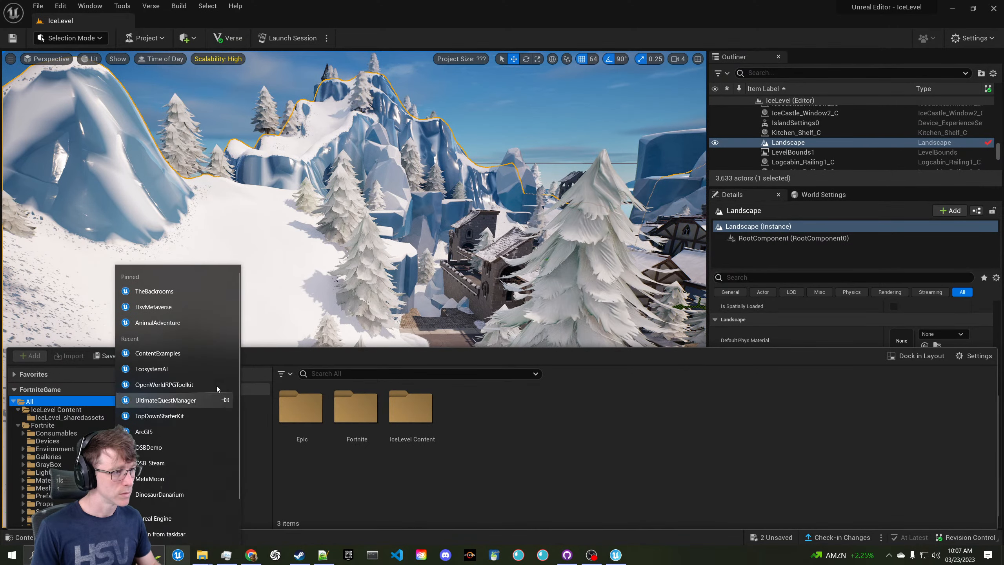
{"action": "left_click", "coordinate": [186, 356]}
{"action": "left_click", "coordinate": [243, 247]}
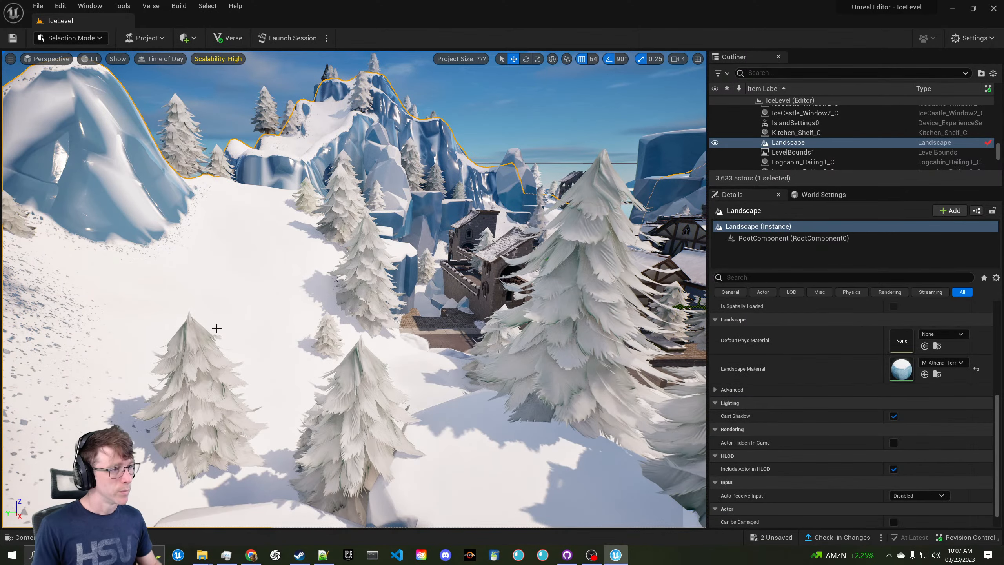
Create a new folder named Materials inside IceLevel Content
{"action": "left_click", "coordinate": [30, 537]}
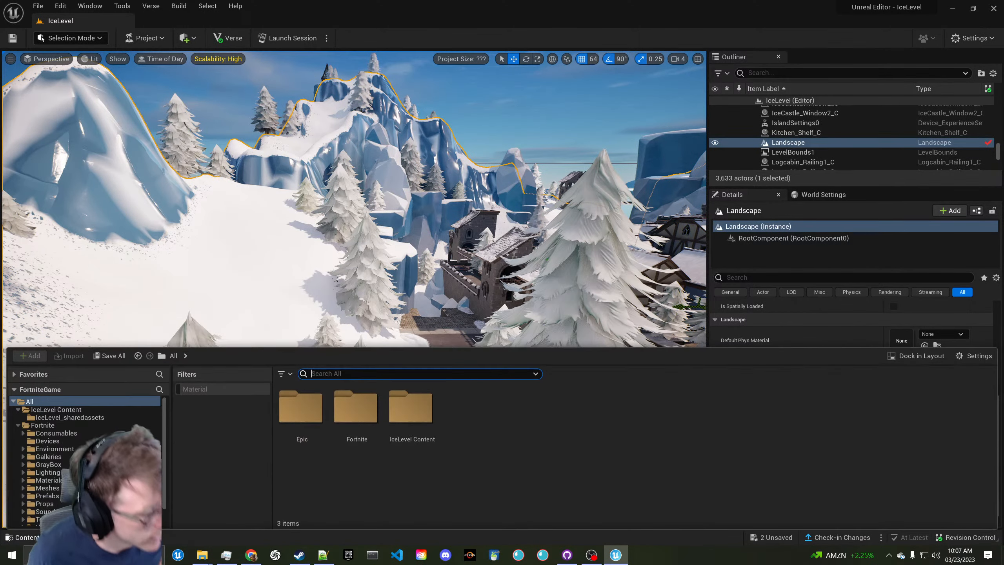
{"action": "left_click", "coordinate": [83, 411]}
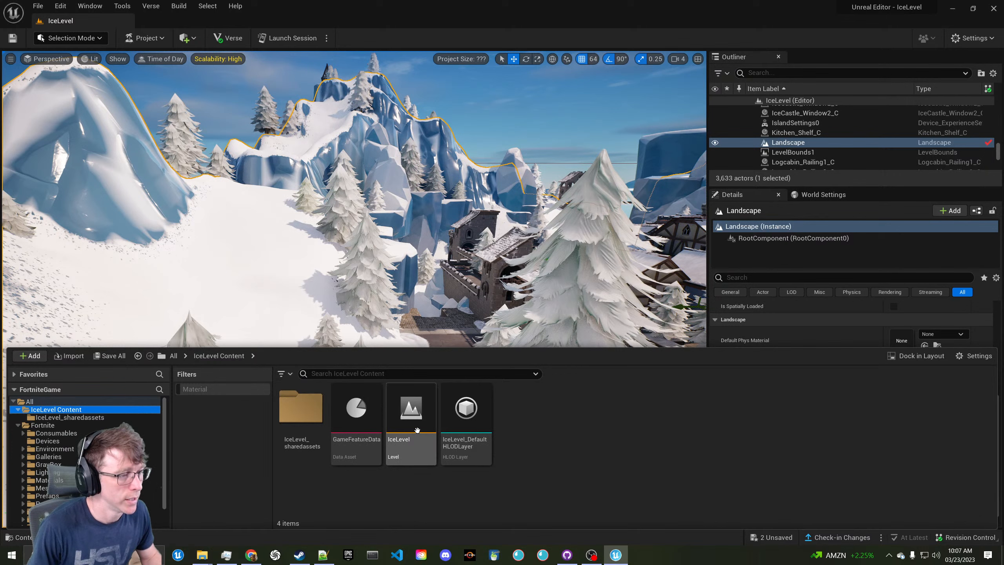
{"action": "right_click", "coordinate": [534, 411]}
{"action": "left_click", "coordinate": [89, 415]}
{"action": "right_click", "coordinate": [89, 414]}
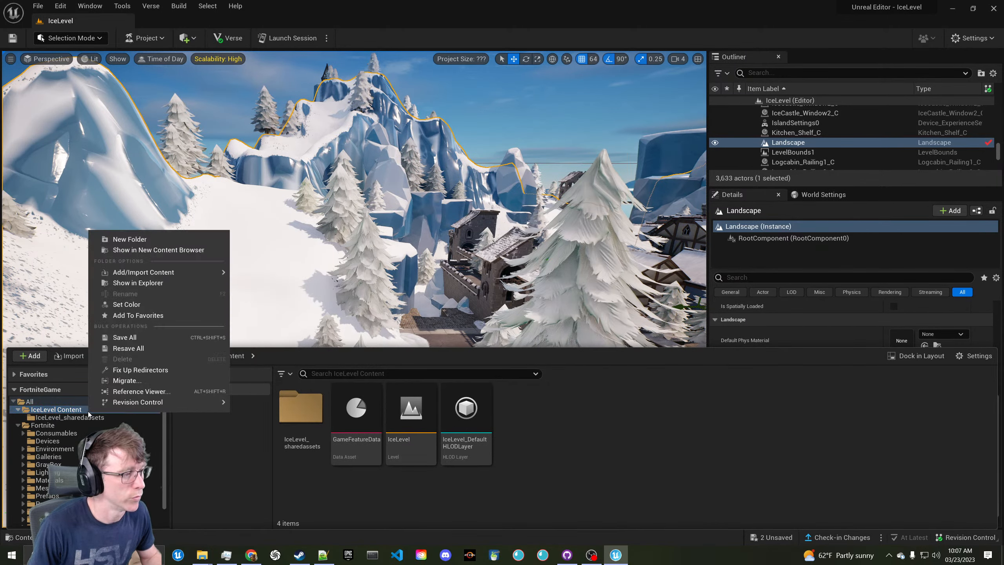
{"action": "left_click", "coordinate": [141, 243]}
{"action": "type", "text": "Materials"}
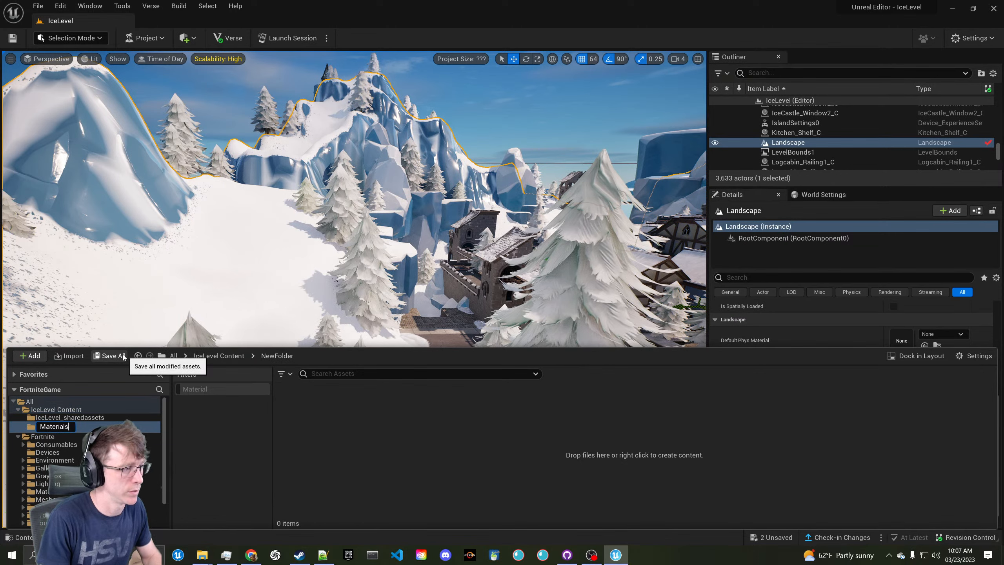
{"action": "key", "text": "Return"}
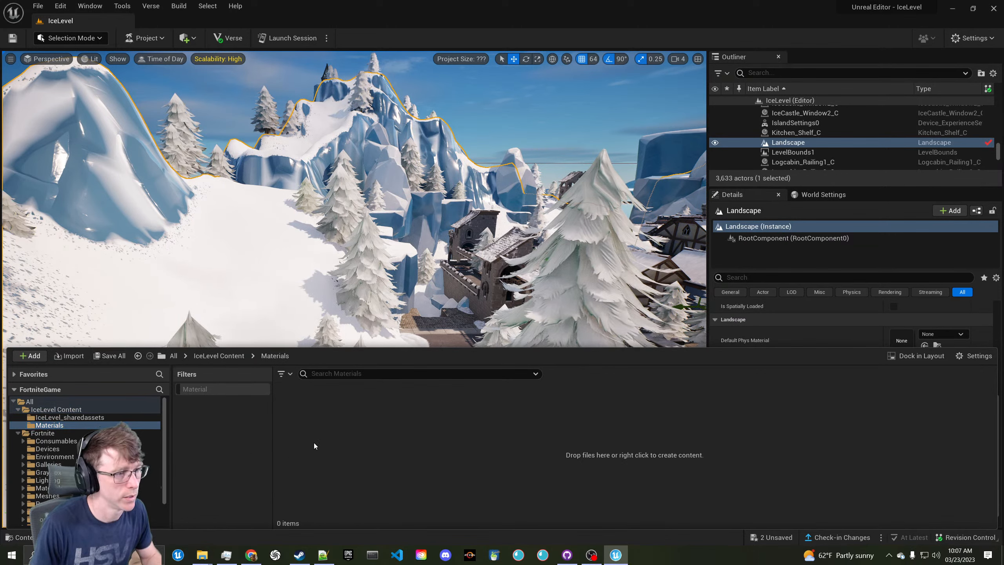
Create a new material named M_Snow_Landscape in the Materials folder
{"action": "right_click", "coordinate": [339, 427]}
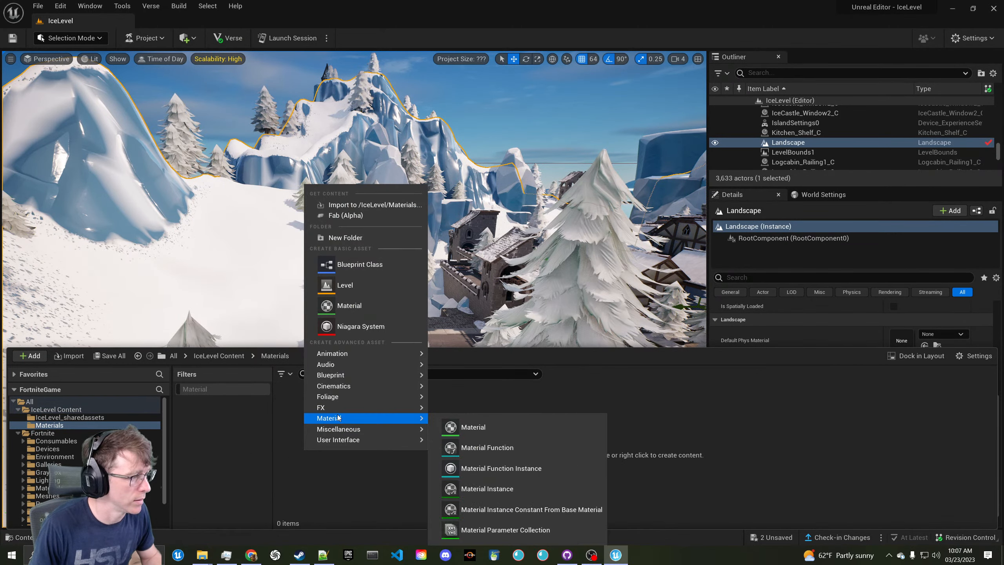
{"action": "left_click", "coordinate": [371, 300]}
{"action": "type", "text": "M_"}
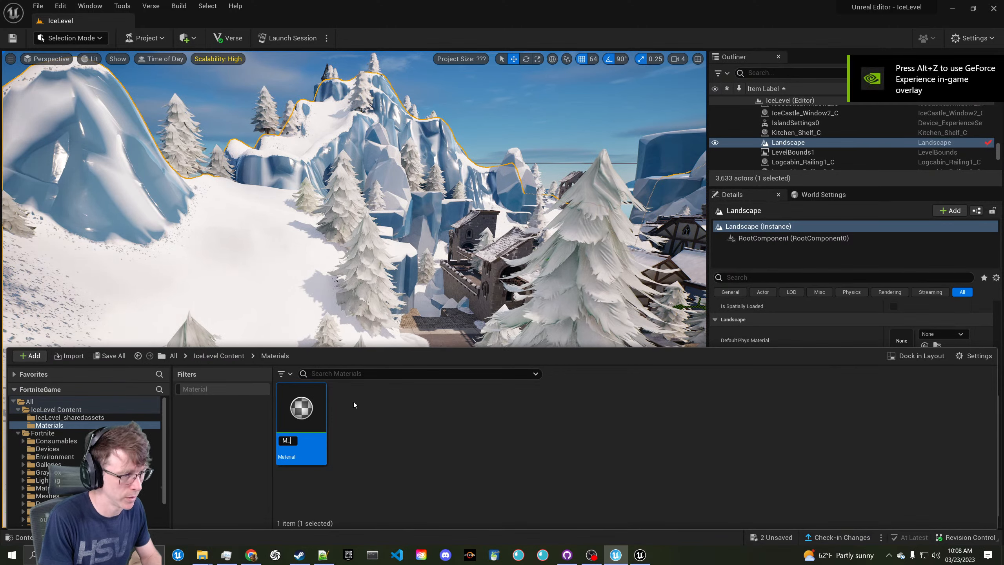
{"action": "type", "text": "Snow"}
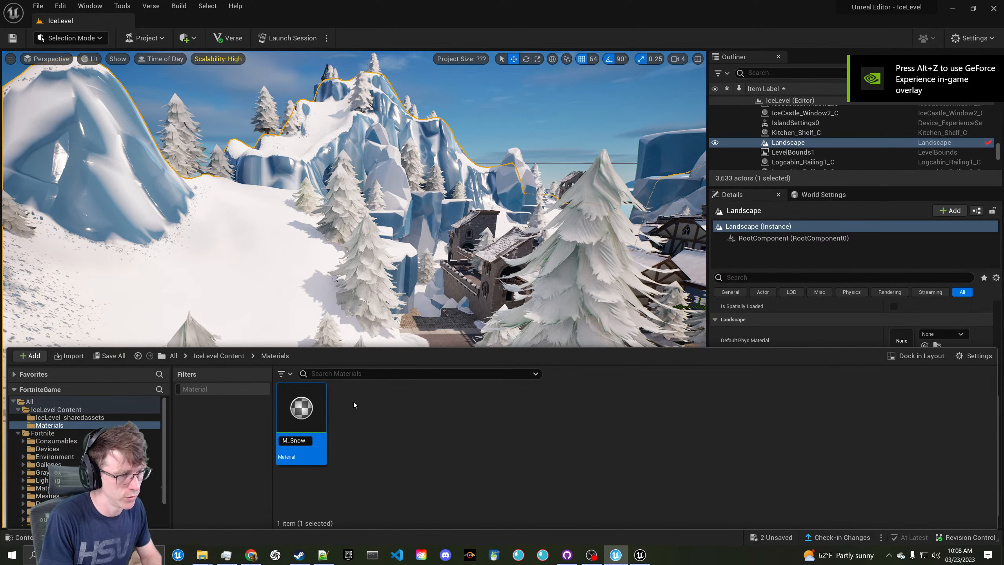
{"action": "type", "text": "_Landscape"}
{"action": "key", "text": "Return"}
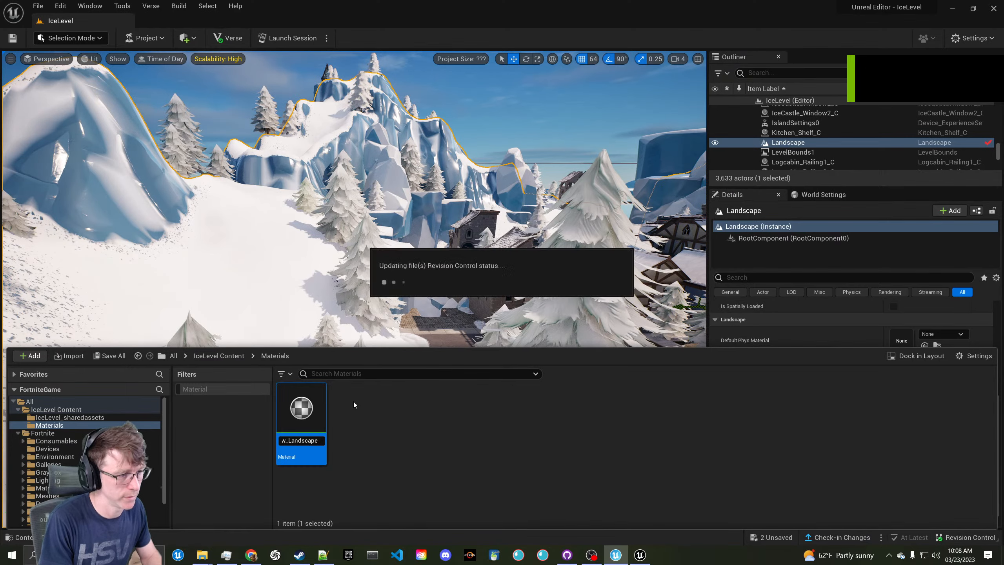
Open M_Snow_Landscape for editing and dock its editor beside the IceLevel tab
{"action": "double_click", "coordinate": [322, 408]}
{"action": "left_click_drag", "start_coordinate": [151, 226], "coordinate": [184, 20]}
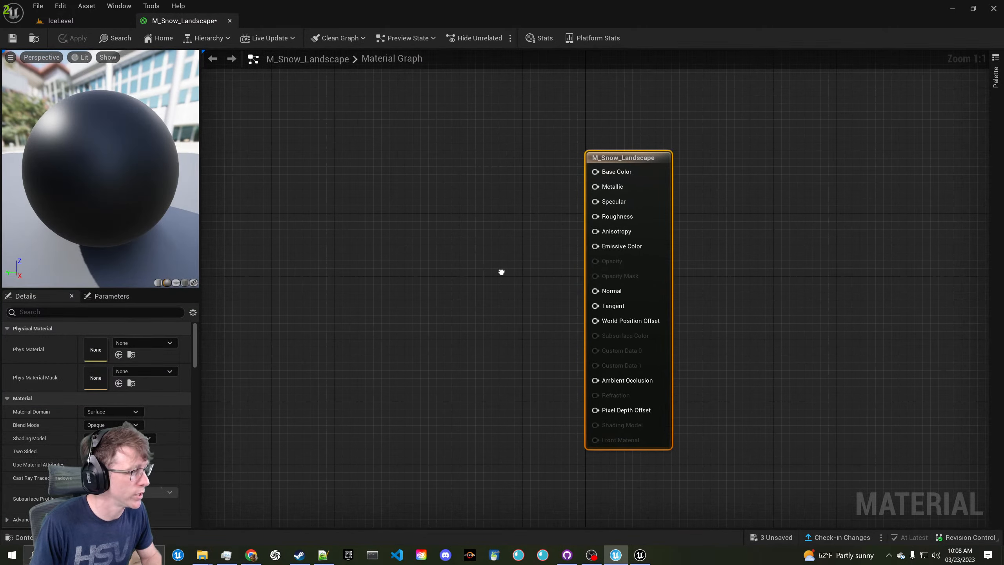
{"action": "right_click_drag", "start_coordinate": [475, 247], "coordinate": [426, 236]}
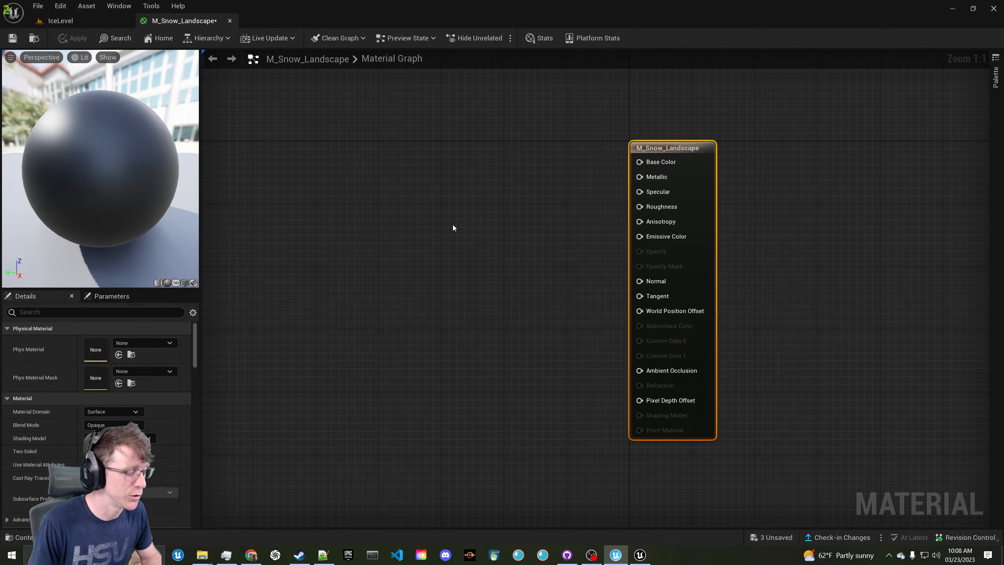
{"action": "right_click_drag", "start_coordinate": [445, 226], "coordinate": [376, 231]}
{"action": "right_click_drag", "start_coordinate": [421, 167], "coordinate": [504, 171]}
{"action": "right_click_drag", "start_coordinate": [414, 204], "coordinate": [452, 207]}
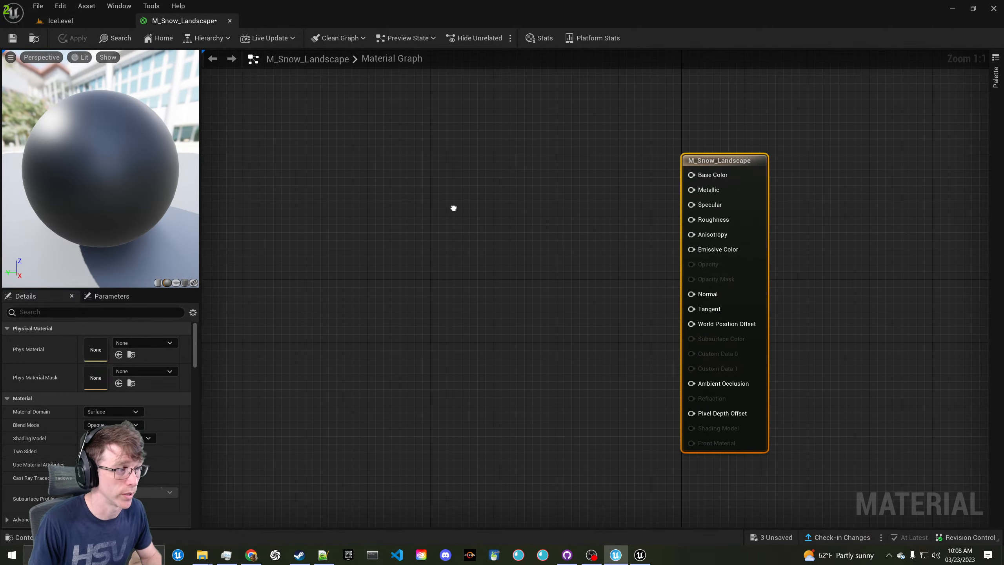
Add a LandscapeLayerCoords node and place it well to the left of the material output node
{"action": "right_click", "coordinate": [366, 204]}
{"action": "type", "text": "landsca"}
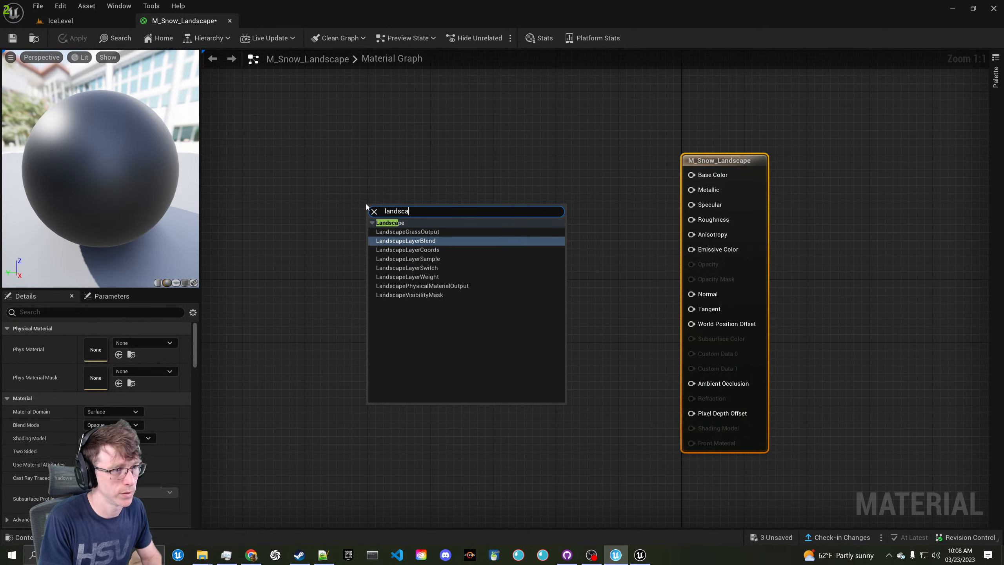
{"action": "key", "text": "Down"}
{"action": "key", "text": "Return"}
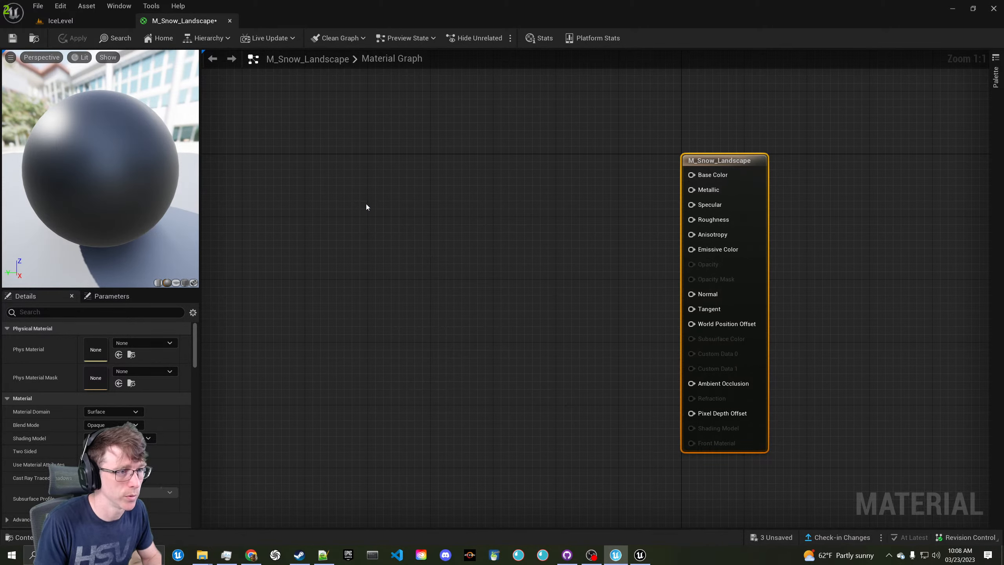
{"action": "left_click_drag", "start_coordinate": [424, 204], "coordinate": [255, 211]}
{"action": "right_click", "coordinate": [392, 186]}
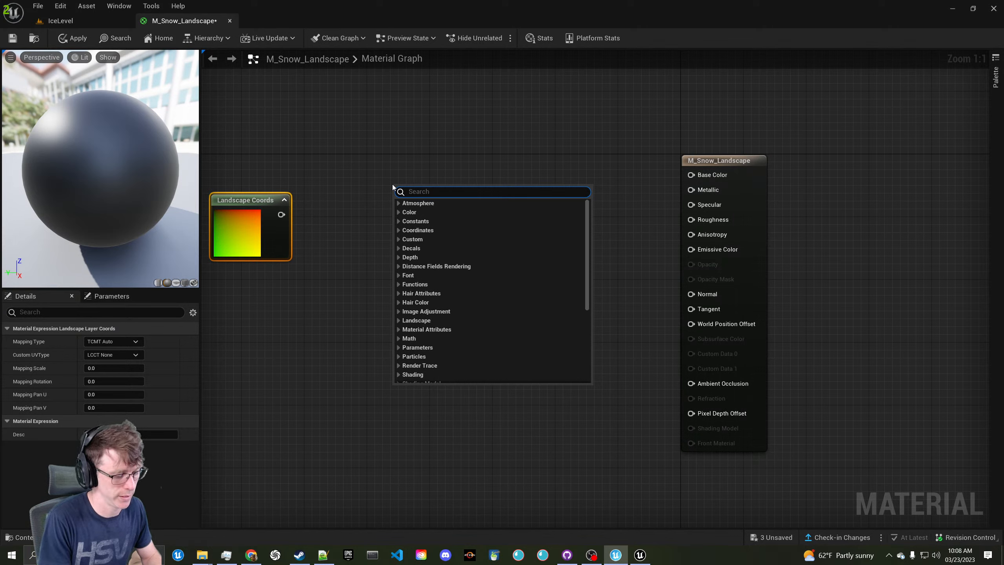
{"action": "type", "text": "landscap"}
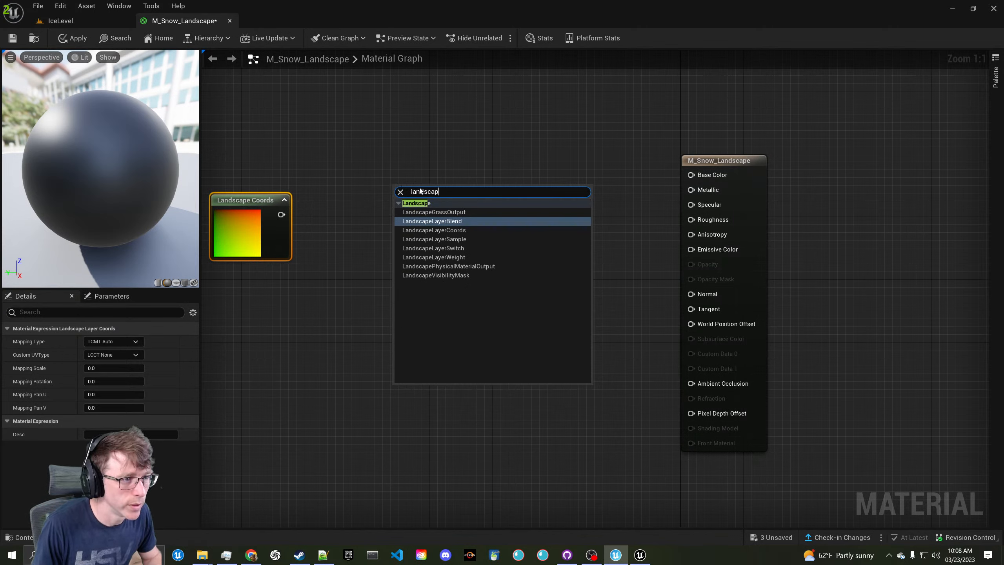
{"action": "left_click", "coordinate": [490, 240]}
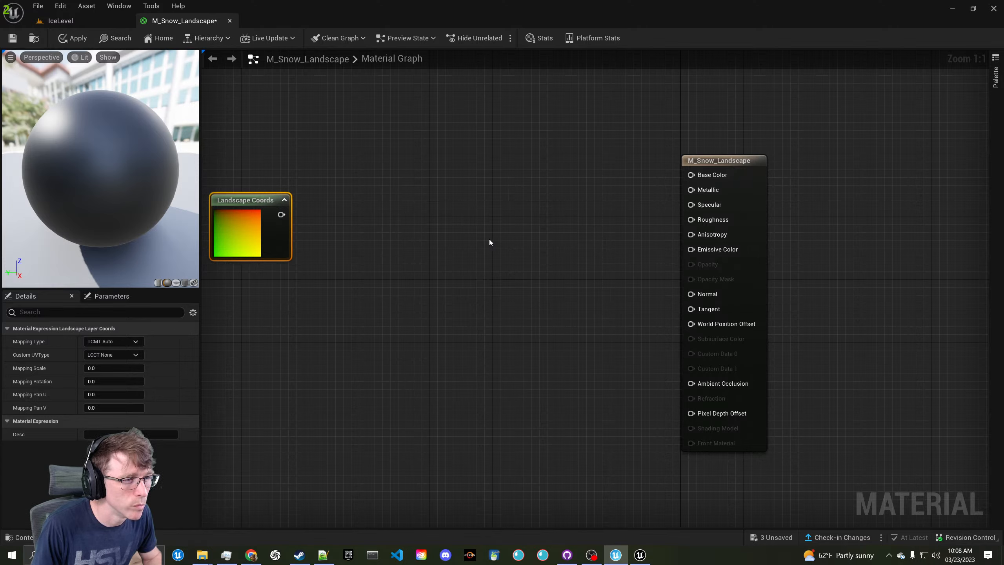
{"action": "left_click_drag", "start_coordinate": [423, 207], "coordinate": [357, 265]}
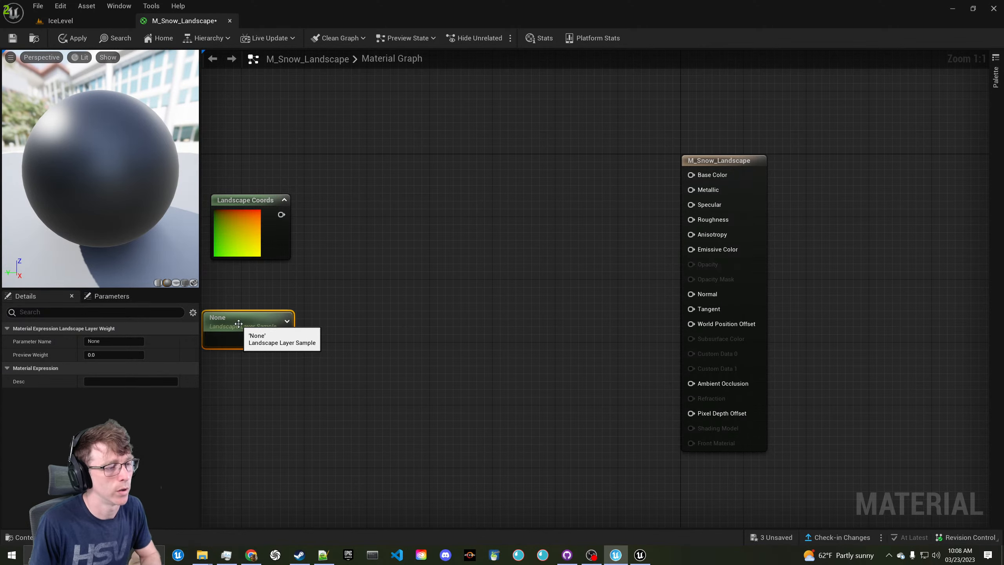
{"action": "key", "text": "Delete"}
Add a TextureSampleParameter2D node named SnowDiffuse between the landscape coordinates and the material output node
{"action": "right_click", "coordinate": [389, 244]}
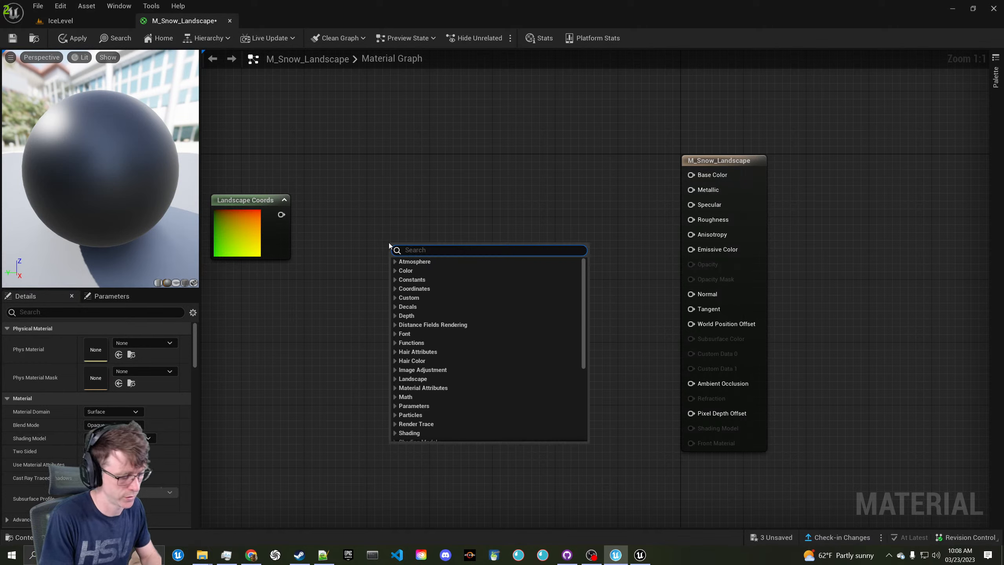
{"action": "type", "text": "texture 2"}
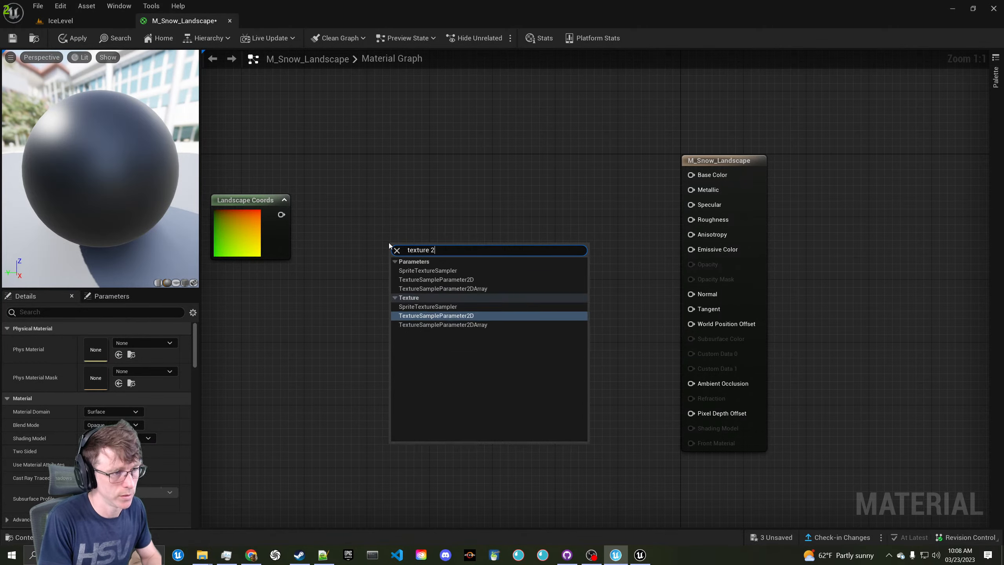
{"action": "key", "text": "Up"}
{"action": "key", "text": "Up"}
{"action": "key", "text": "Up"}
{"action": "key", "text": "Up"}
{"action": "key", "text": "Return"}
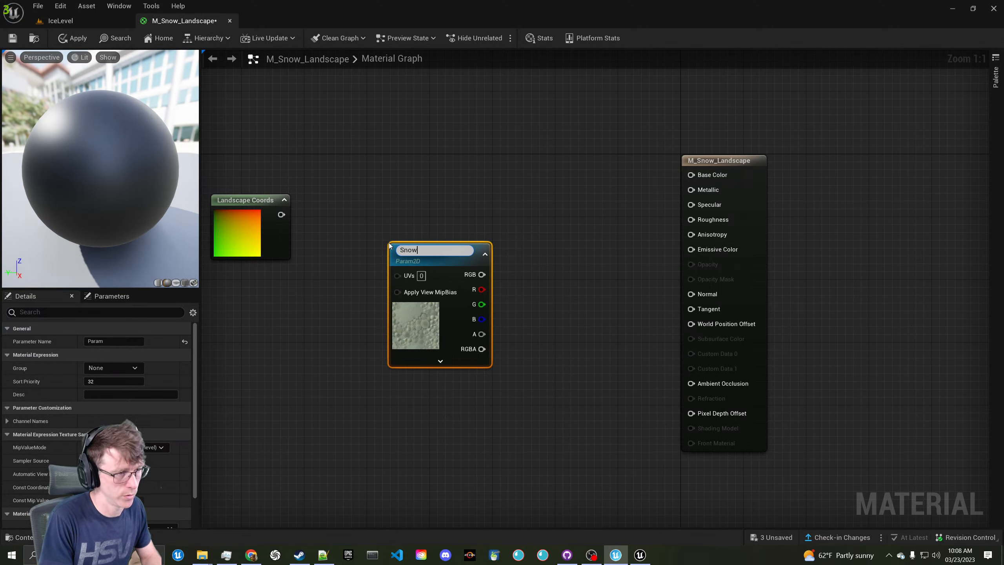
{"action": "type", "text": "SnowDiffuse"}
{"action": "key", "text": "Return"}
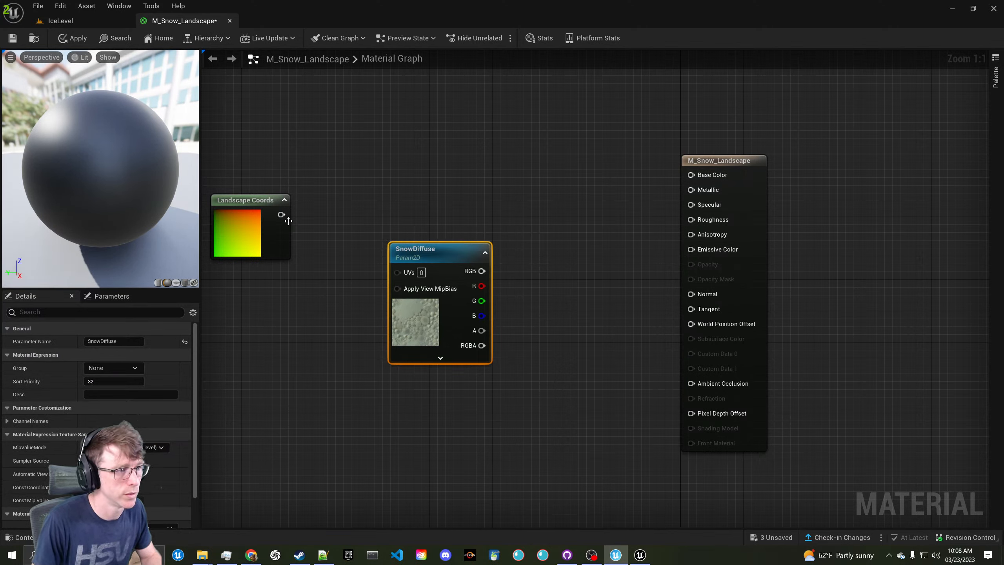
Create a Multiply node with the Landscape Coords output wired into its A input
{"action": "left_click_drag", "start_coordinate": [288, 220], "coordinate": [418, 284]}
{"action": "left_click_drag", "start_coordinate": [348, 252], "coordinate": [336, 238]}
{"action": "type", "text": "mult"}
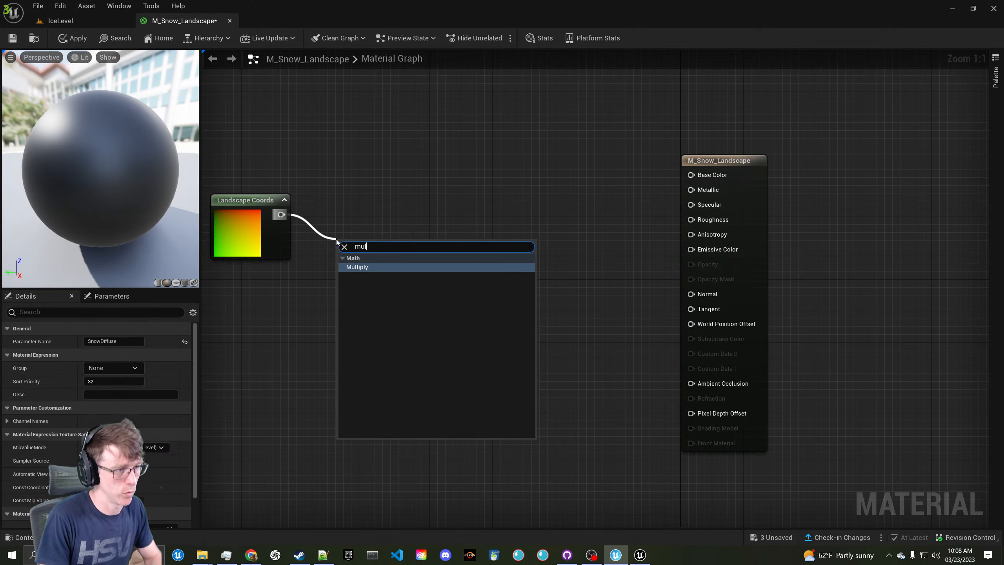
{"action": "key", "text": "Return"}
Add a scalar parameter named Scale with default value 1, wire it into Multiply's B input and place it below Landscape Coords
{"action": "left_click", "coordinate": [280, 328]}
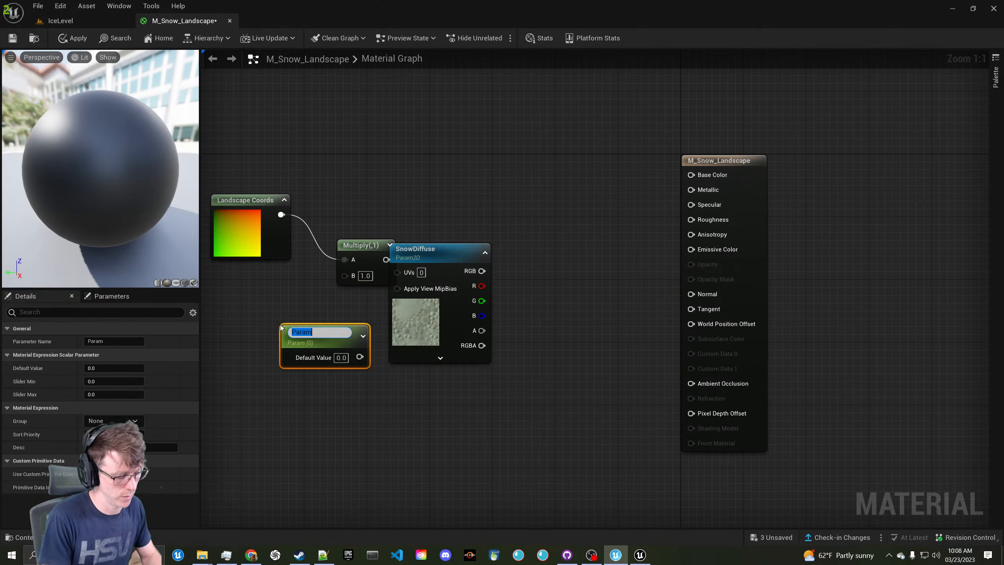
{"action": "type", "text": "Scale"}
{"action": "key", "text": "Return"}
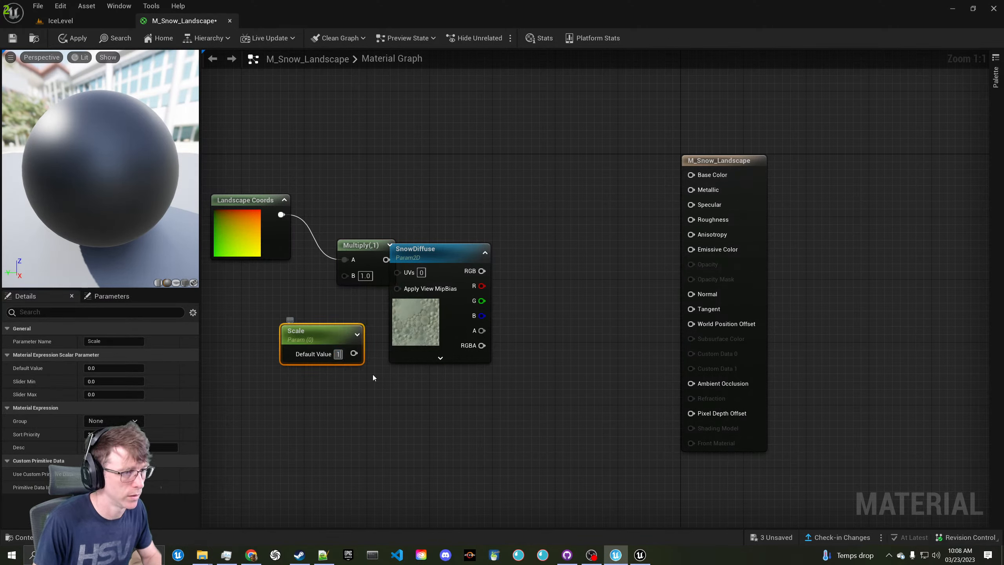
{"action": "left_click_drag", "start_coordinate": [357, 356], "coordinate": [346, 277]}
{"action": "left_click_drag", "start_coordinate": [323, 337], "coordinate": [253, 292]}
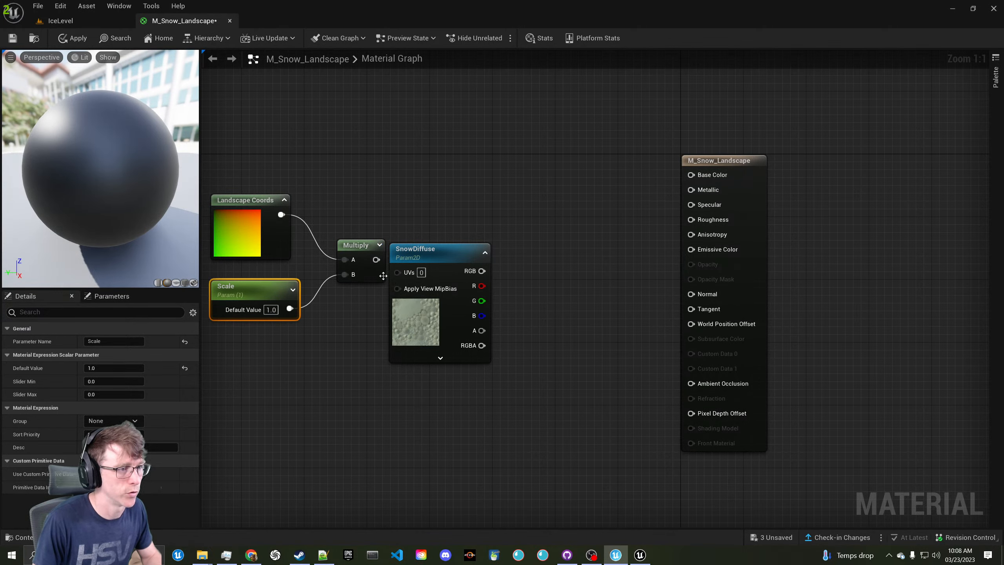
Feed the Multiply result into SnowDiffuse's UVs, wire its RGB output to Base Color, and space the nodes out neatly
{"action": "left_click_drag", "start_coordinate": [365, 257], "coordinate": [333, 253]}
{"action": "left_click_drag", "start_coordinate": [445, 260], "coordinate": [454, 235]}
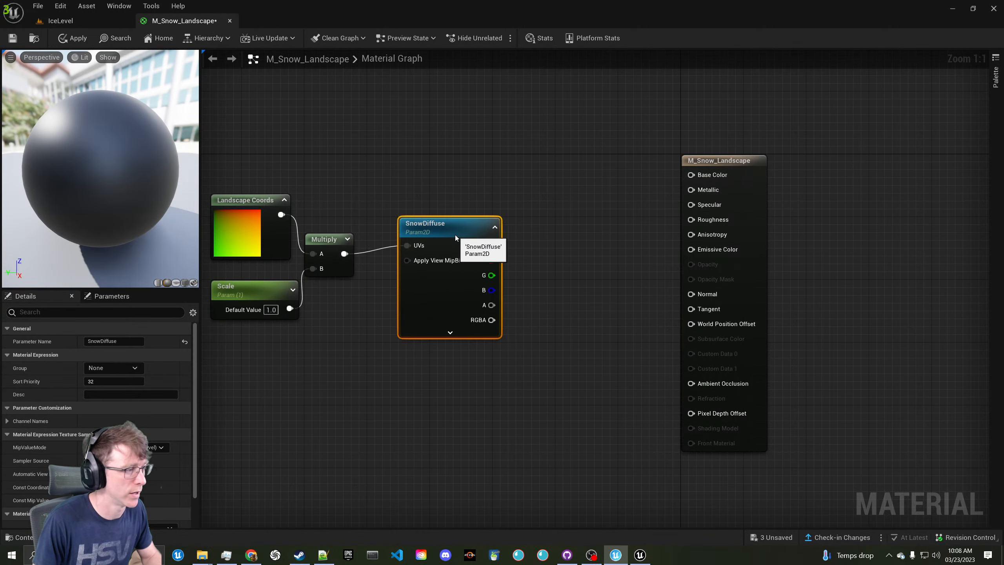
{"action": "left_click_drag", "start_coordinate": [491, 245], "coordinate": [691, 174]}
{"action": "left_click_drag", "start_coordinate": [470, 231], "coordinate": [501, 199]}
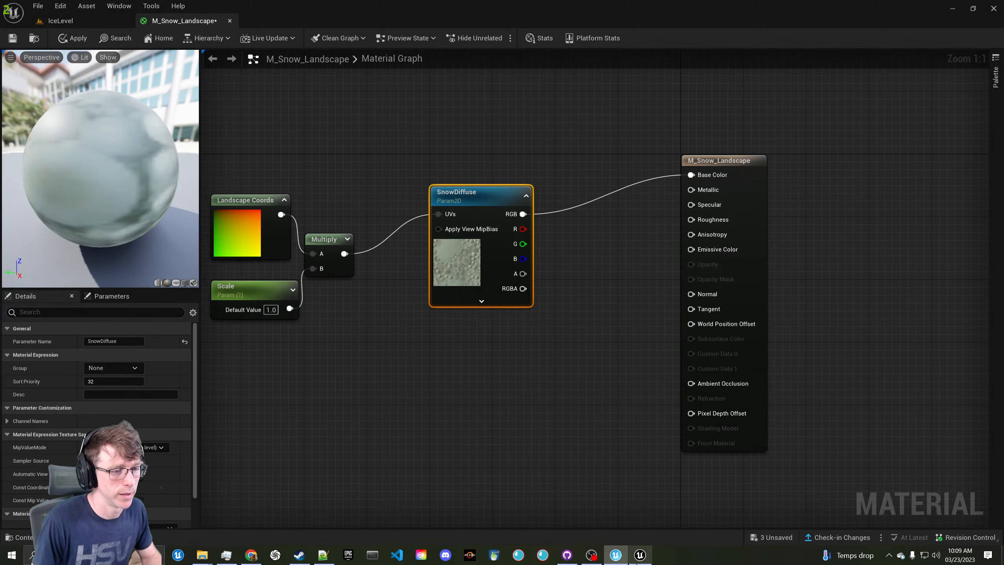
Switch to the ContentExamples project and search its texture assets for "snow"
{"action": "left_click", "coordinate": [640, 555]}
{"action": "left_click", "coordinate": [312, 459]}
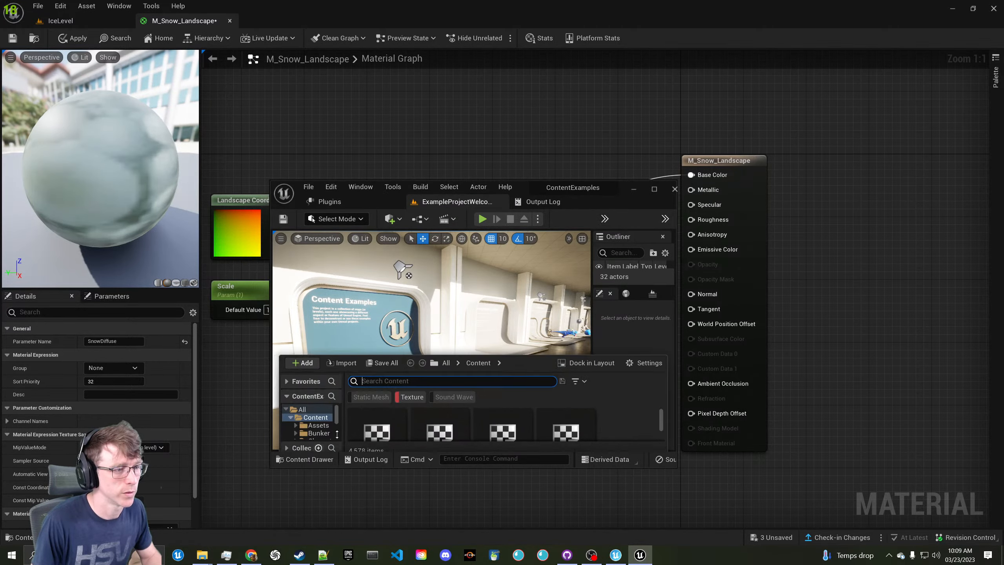
{"action": "double_click", "coordinate": [611, 197]}
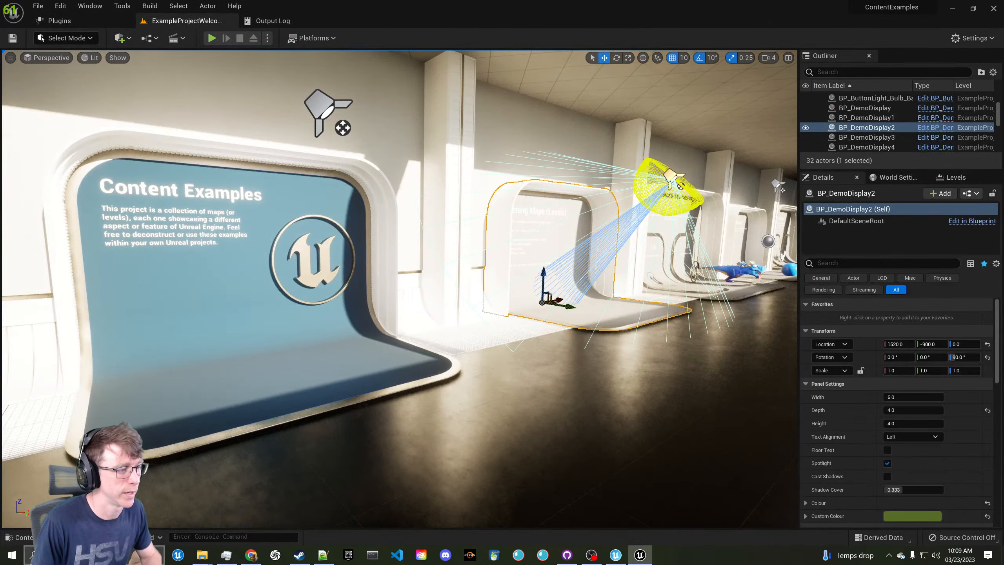
{"action": "left_click", "coordinate": [20, 536]}
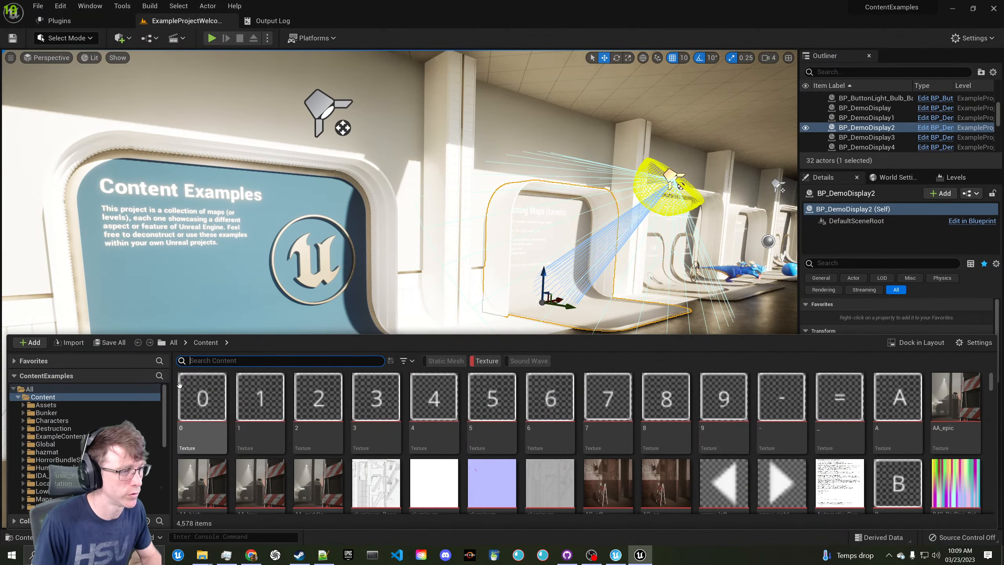
{"action": "type", "text": "sbn"}
{"action": "key", "text": "BackSpace"}
{"action": "key", "text": "BackSpace"}
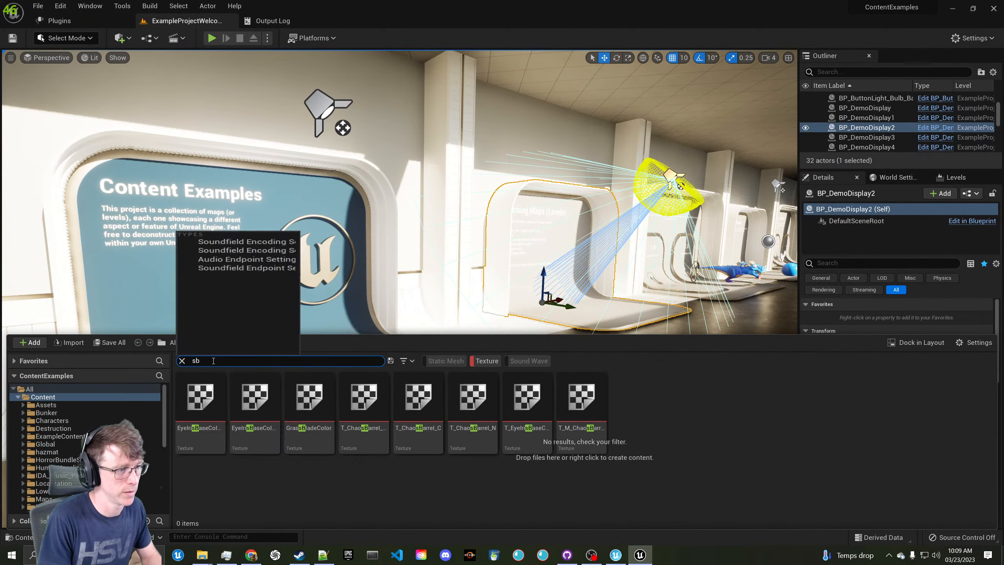
{"action": "type", "text": "now"}
Select the six textures T_Snow_01 and T_Snow_02 together with their NRM and RHA maps
{"action": "scroll", "coordinate": [437, 422], "scroll_direction": "down", "scroll_amount": 10}
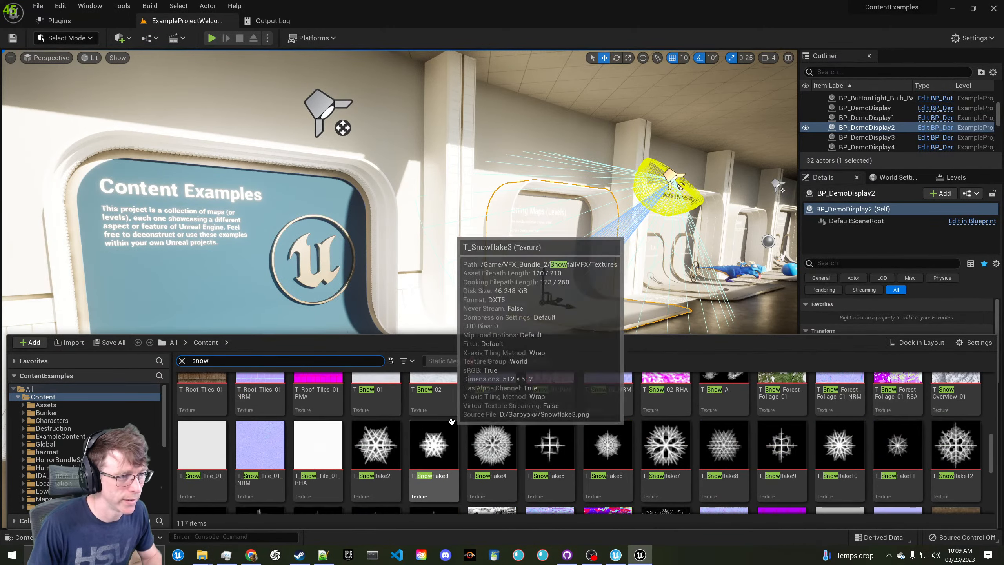
{"action": "scroll", "coordinate": [437, 422], "scroll_direction": "up", "scroll_amount": 2}
{"action": "left_click", "coordinate": [399, 451]}
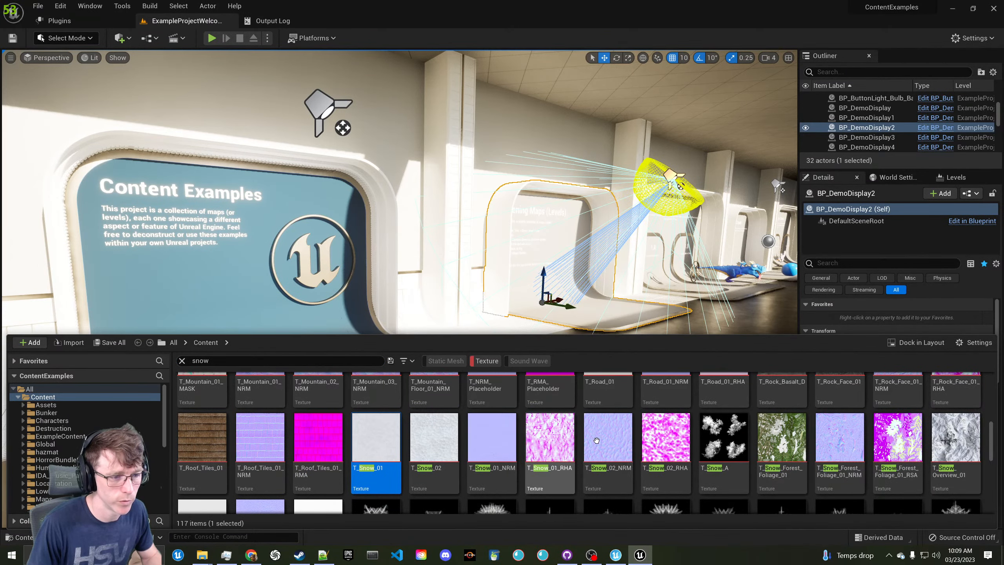
{"action": "mouse_move", "coordinate": [612, 436]}
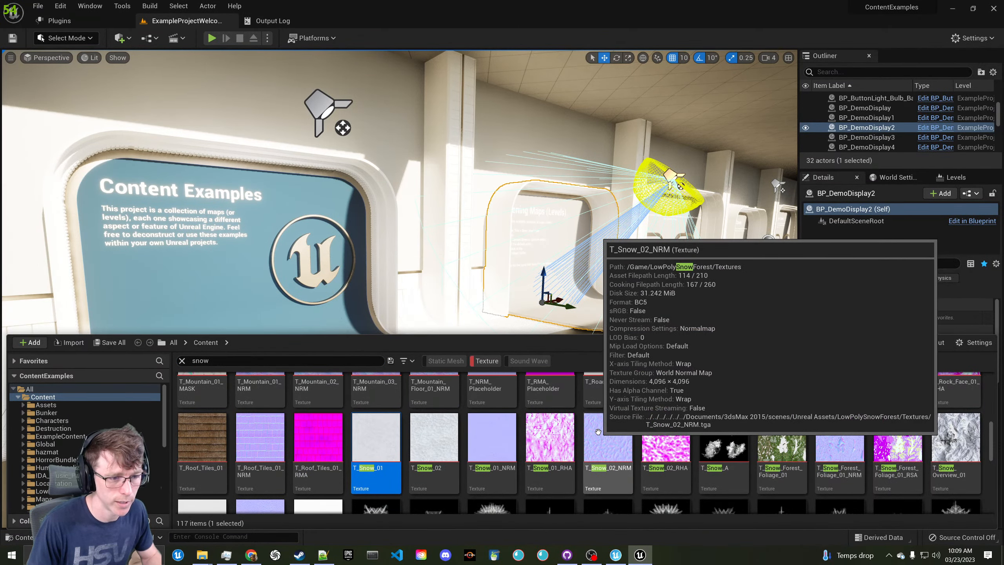
{"action": "left_click", "coordinate": [665, 436], "text": "shift"}
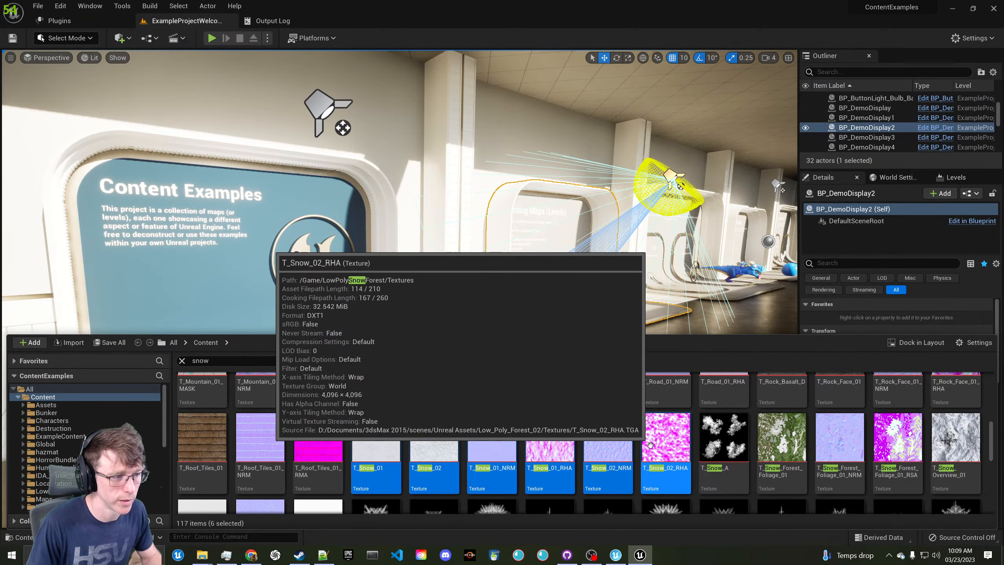
Look through the rest of the snow texture results for other usable landscape textures
{"action": "scroll", "coordinate": [652, 442], "scroll_direction": "down", "scroll_amount": 3}
{"action": "scroll", "coordinate": [641, 438], "scroll_direction": "up", "scroll_amount": 4}
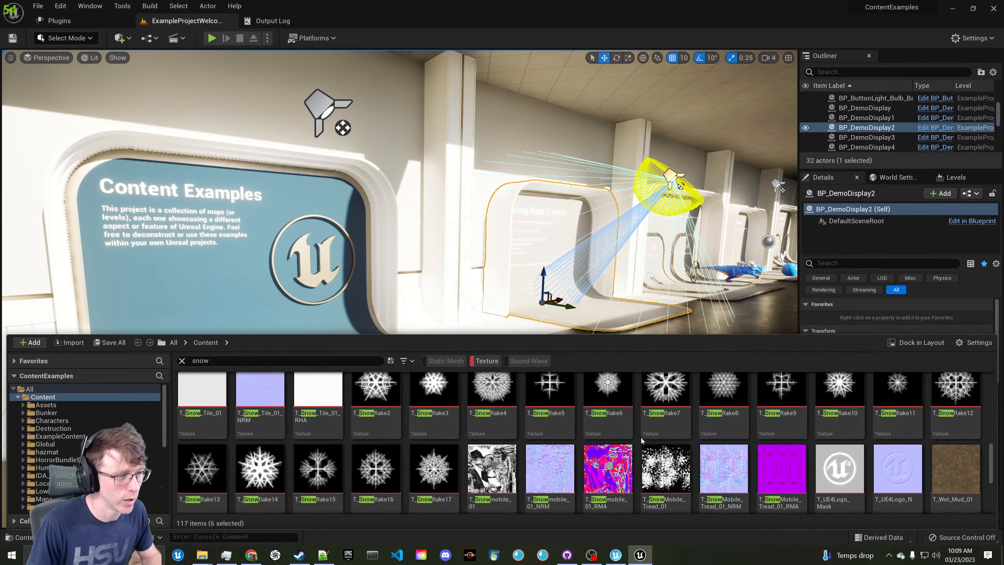
{"action": "scroll", "coordinate": [640, 438], "scroll_direction": "up", "scroll_amount": 8}
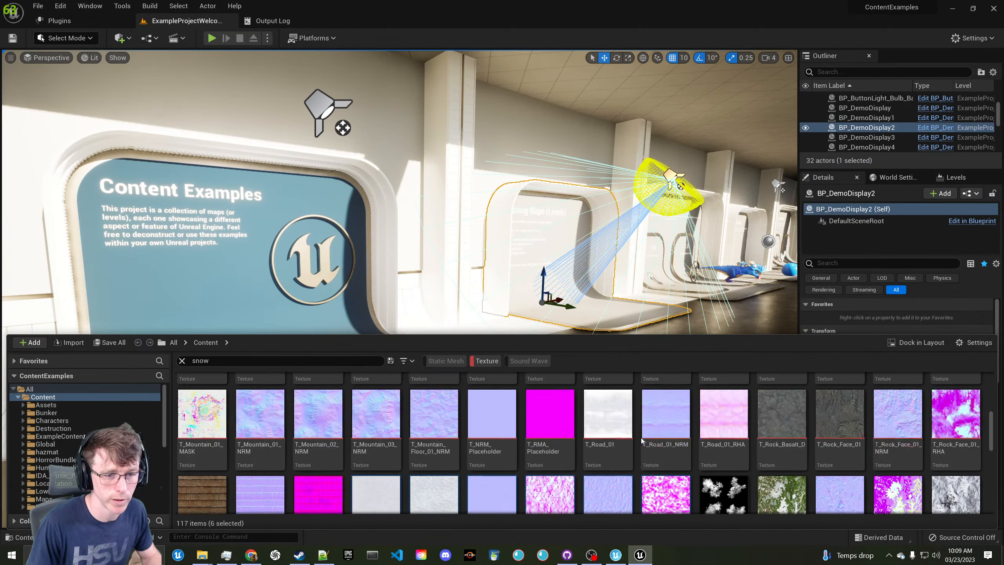
{"action": "scroll", "coordinate": [641, 438], "scroll_direction": "down", "scroll_amount": 3}
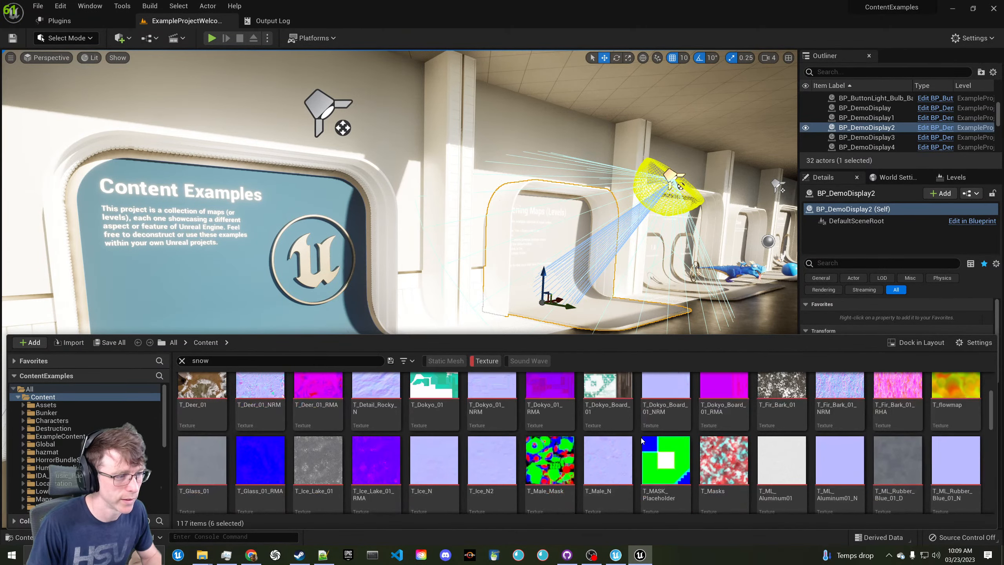
{"action": "scroll", "coordinate": [641, 438], "scroll_direction": "up", "scroll_amount": 3}
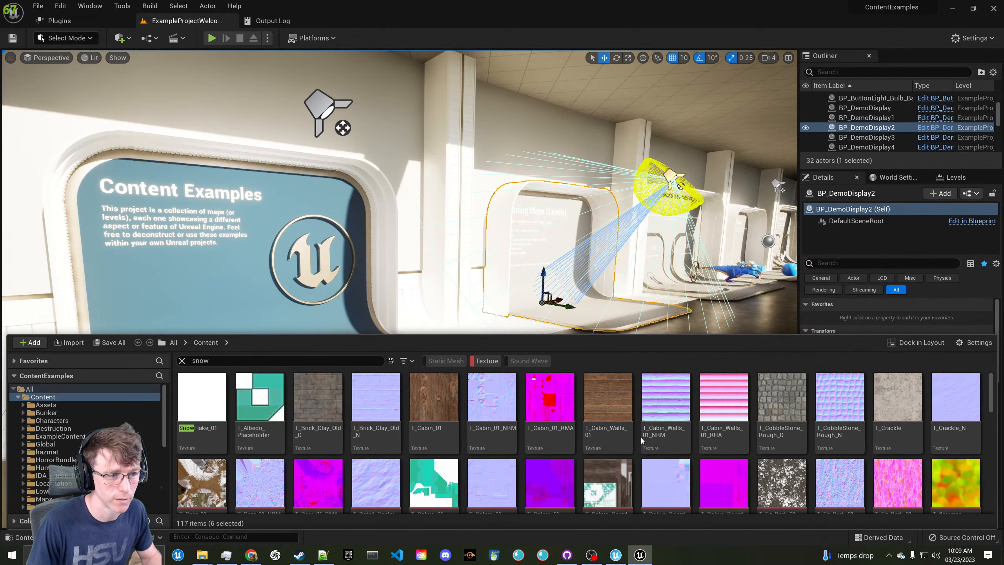
{"action": "scroll", "coordinate": [640, 438], "scroll_direction": "down", "scroll_amount": 4}
{"action": "scroll", "coordinate": [641, 437], "scroll_direction": "down", "scroll_amount": 5}
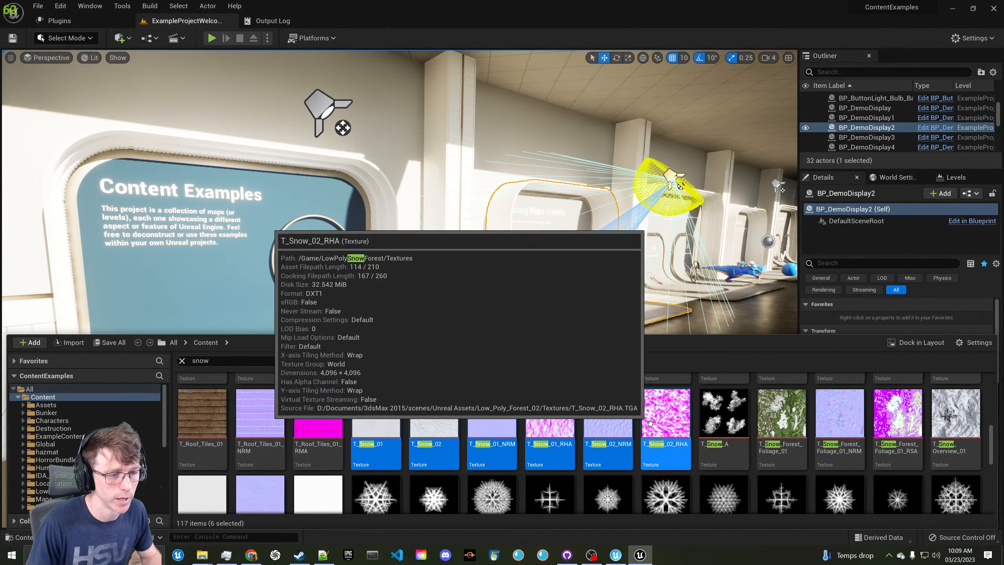
Start migrating the six selected snow textures to another project and accept the full asset list
{"action": "right_click", "coordinate": [641, 438]}
{"action": "mouse_move", "coordinate": [750, 273]}
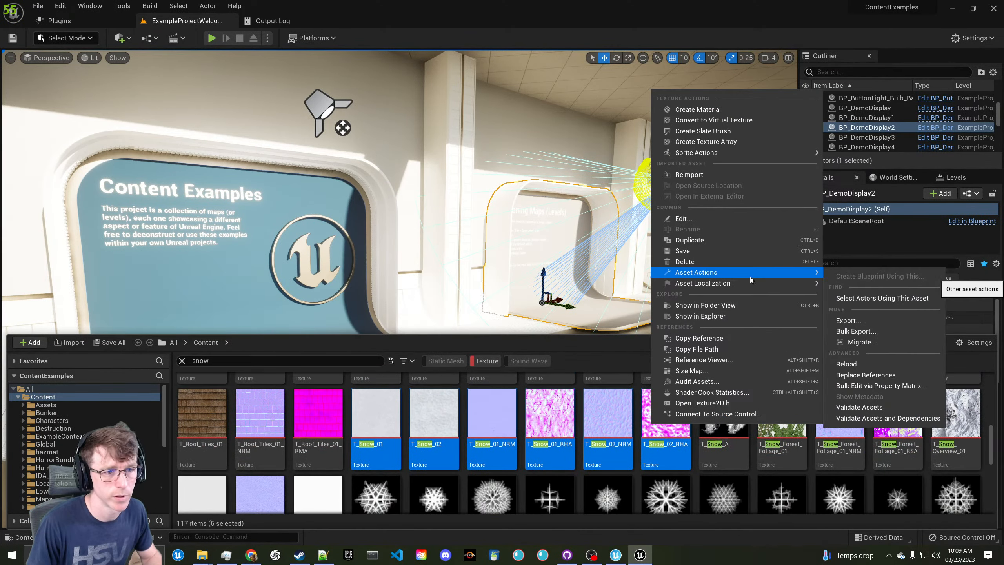
{"action": "left_click", "coordinate": [875, 342]}
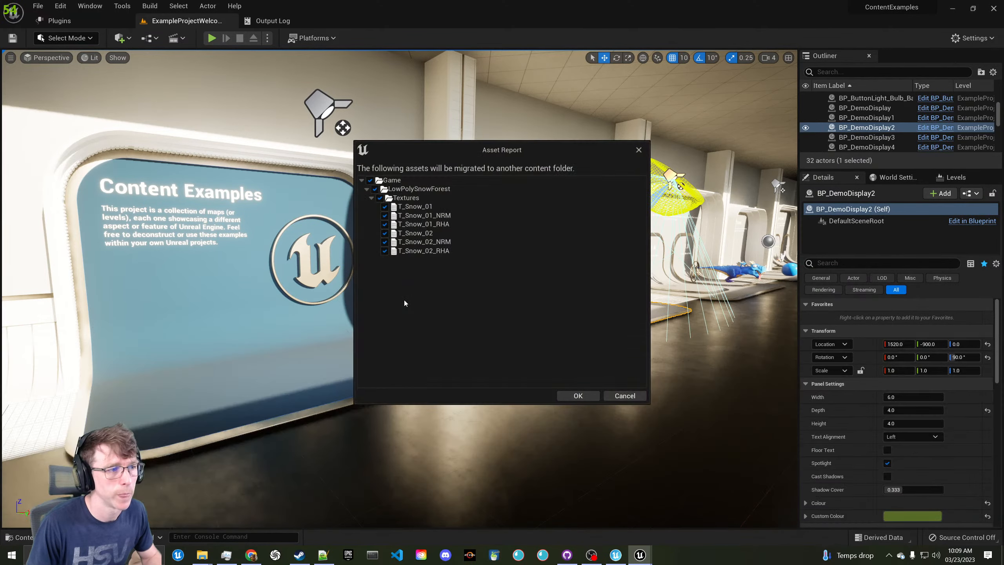
{"action": "left_click", "coordinate": [576, 396]}
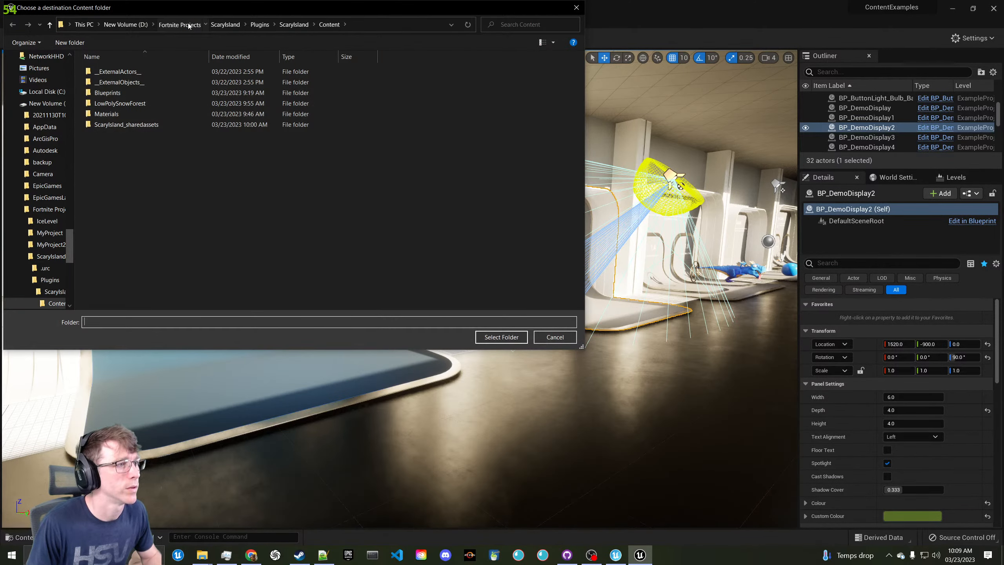
Migrate the textures into the destination folder Fortnite Projects > IceLevel > Plugins > IceLevel > Content
{"action": "left_click", "coordinate": [189, 25]}
{"action": "double_click", "coordinate": [128, 71]}
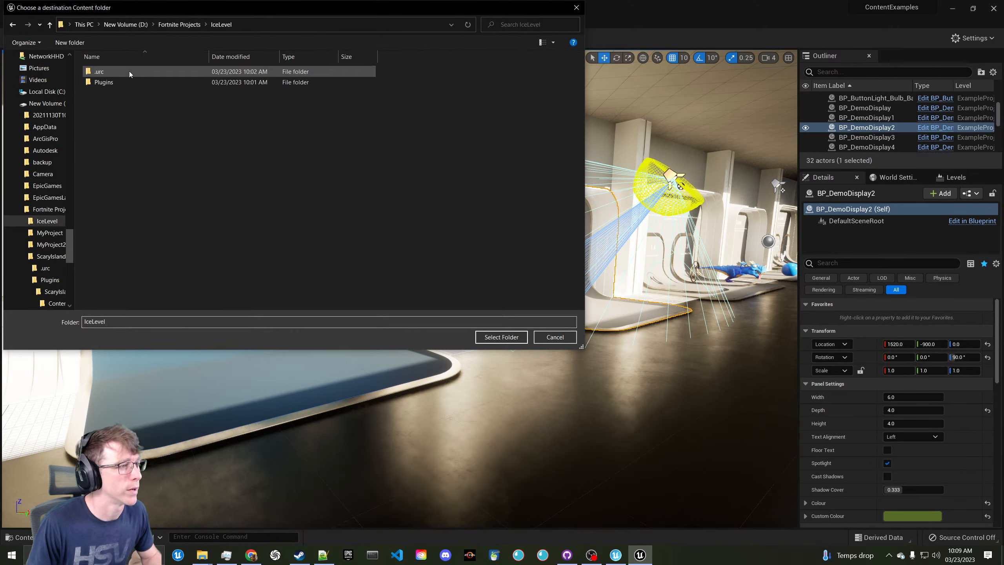
{"action": "double_click", "coordinate": [125, 80]}
{"action": "double_click", "coordinate": [123, 73]}
{"action": "left_click", "coordinate": [123, 73]}
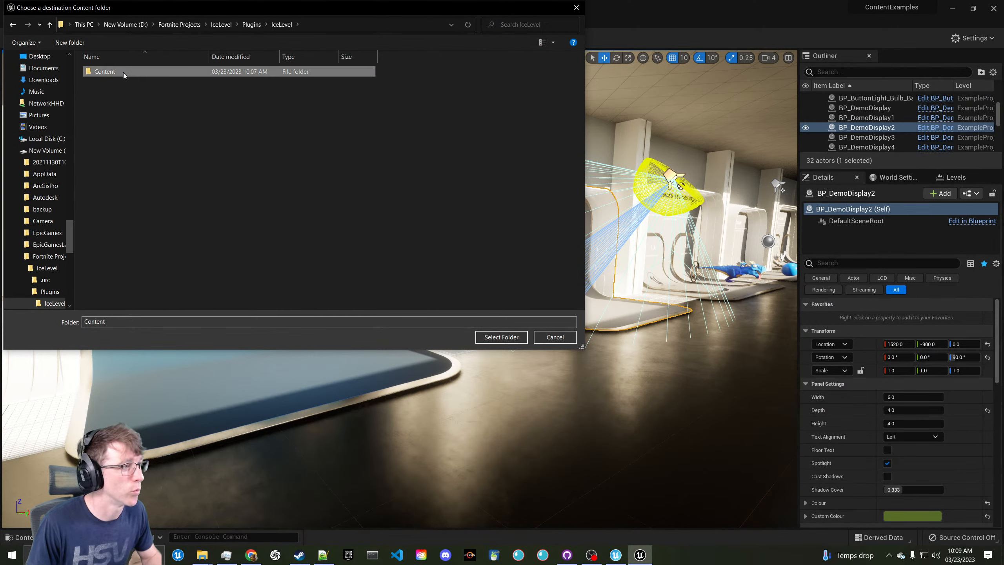
{"action": "double_click", "coordinate": [123, 72]}
{"action": "left_click", "coordinate": [282, 25]}
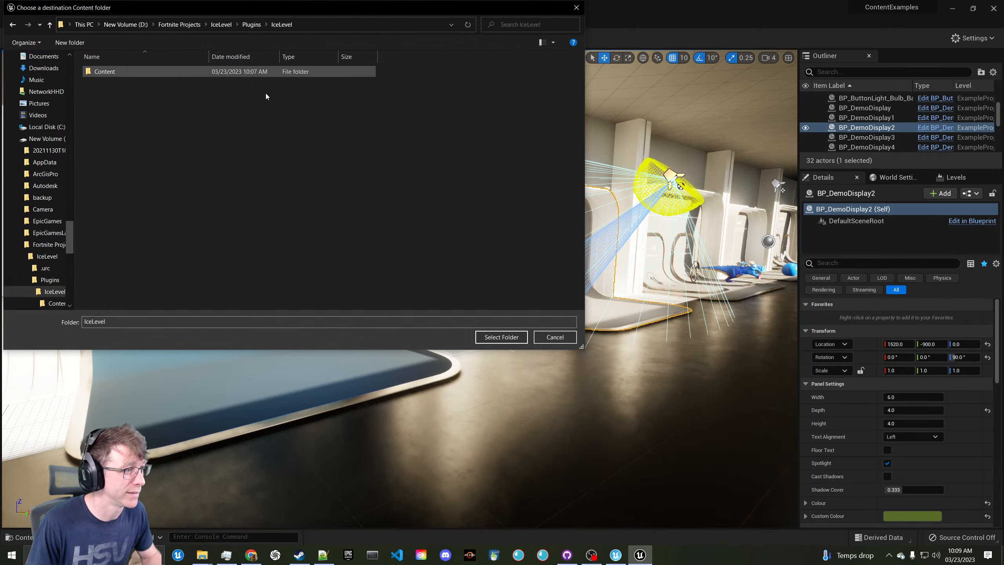
{"action": "left_click", "coordinate": [142, 74]}
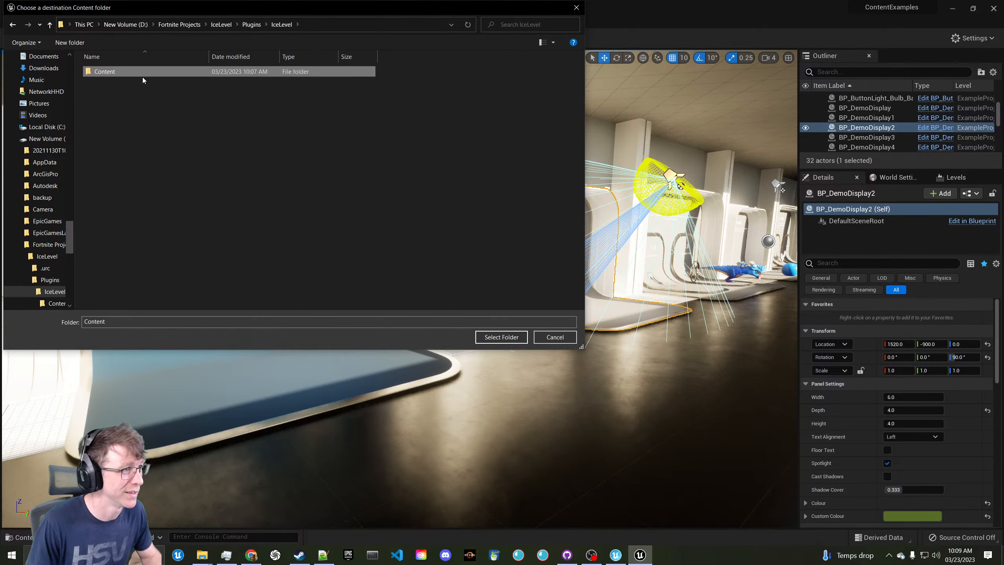
{"action": "left_click", "coordinate": [500, 337]}
Return to the M_Snow_Landscape material and assign the migrated snow color texture to the SnowDiffuse parameter
{"action": "left_click_drag", "start_coordinate": [844, 16], "coordinate": [728, 109]}
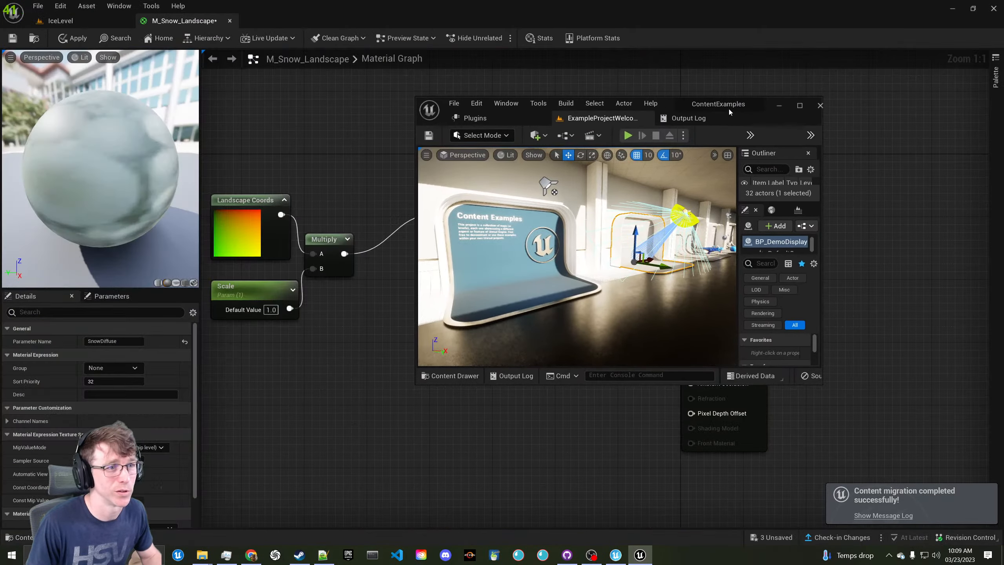
{"action": "left_click", "coordinate": [779, 105]}
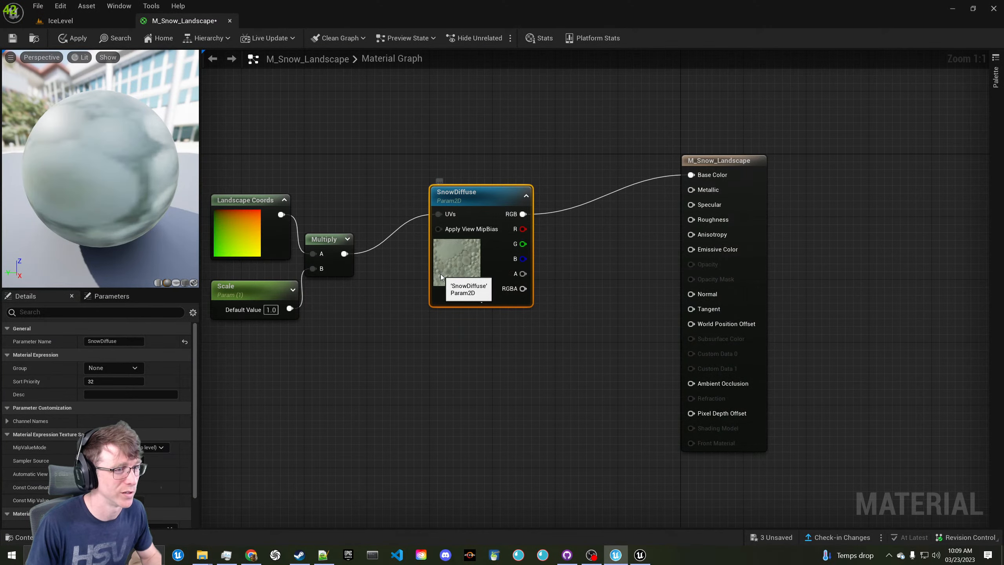
{"action": "scroll", "coordinate": [151, 455], "scroll_direction": "down", "scroll_amount": 2}
{"action": "left_click", "coordinate": [158, 480]}
{"action": "type", "text": "s"}
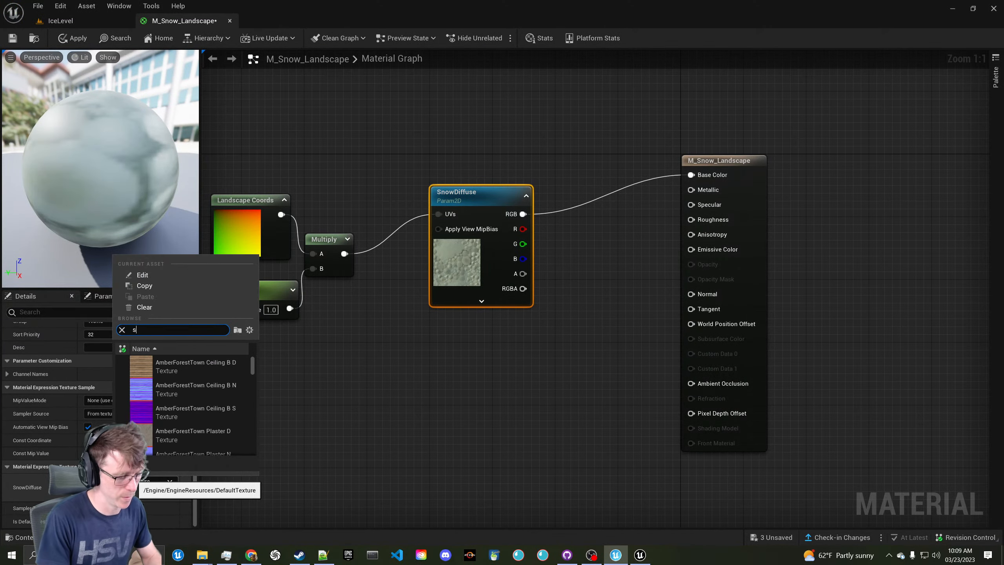
{"action": "type", "text": "now"}
{"action": "left_click", "coordinate": [214, 368]}
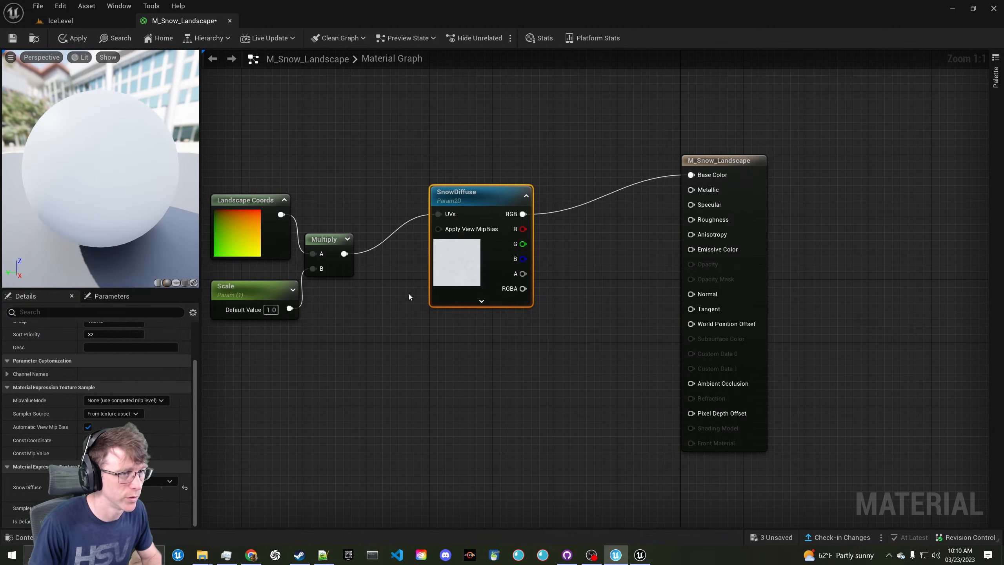
Duplicate the SnowDiffuse texture parameter node and place the copy below the original
{"action": "right_click_drag", "start_coordinate": [447, 370], "coordinate": [415, 307]}
{"action": "key", "text": "ctrl+v"}
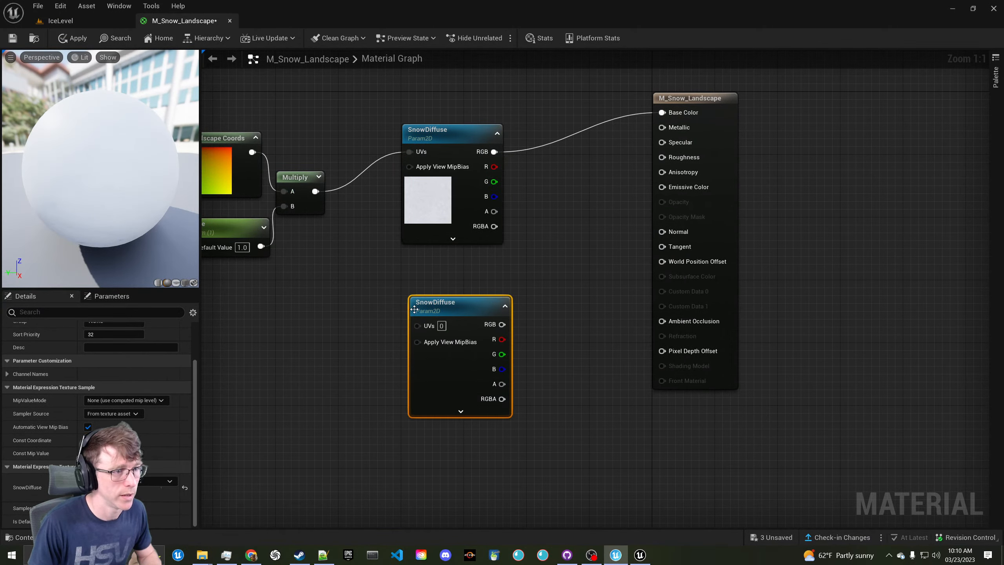
Assign the T_Snow_01_NRM texture to the duplicated parameter node, feed its UVs from Multiply, and connect its RGB to the material's Normal input
{"action": "left_click_drag", "start_coordinate": [448, 310], "coordinate": [434, 287]}
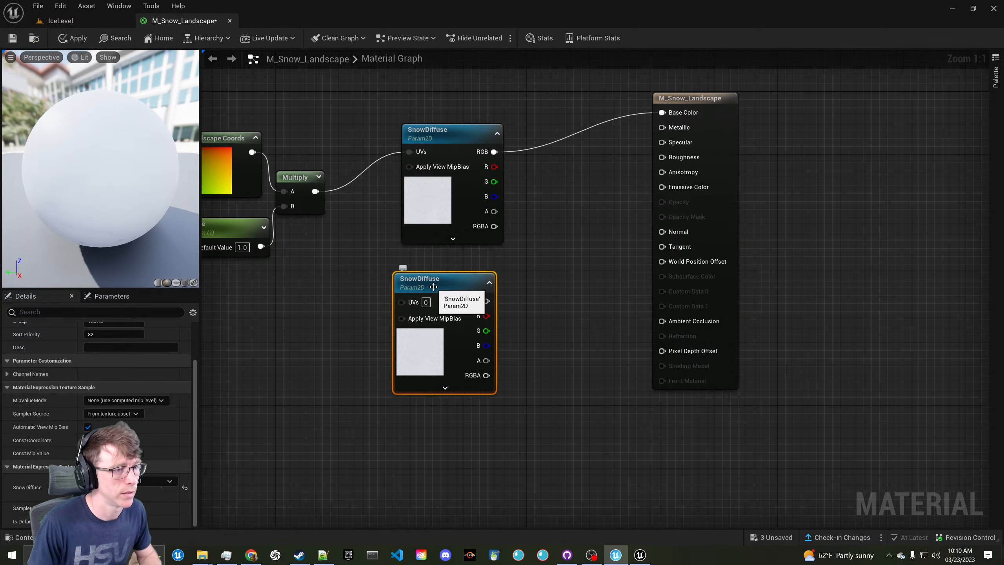
{"action": "left_click", "coordinate": [153, 481]}
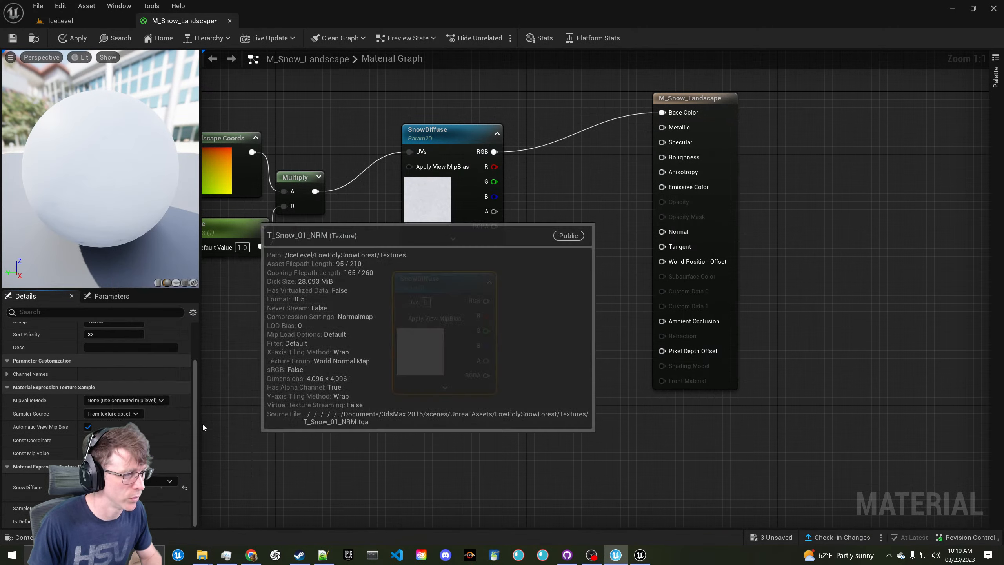
{"action": "left_click", "coordinate": [202, 425]}
{"action": "left_click_drag", "start_coordinate": [486, 300], "coordinate": [659, 233]}
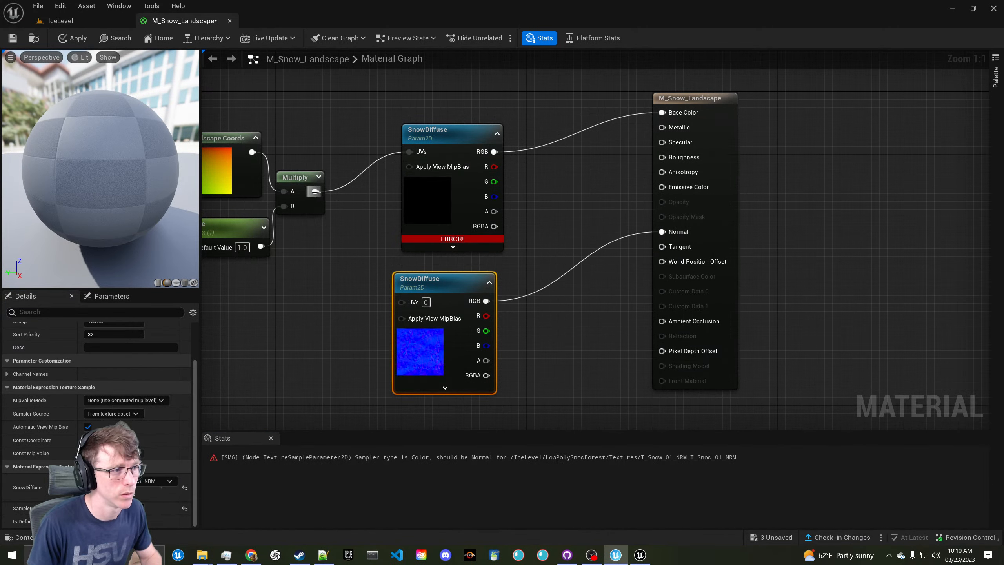
{"action": "left_click_drag", "start_coordinate": [401, 301], "coordinate": [402, 301]}
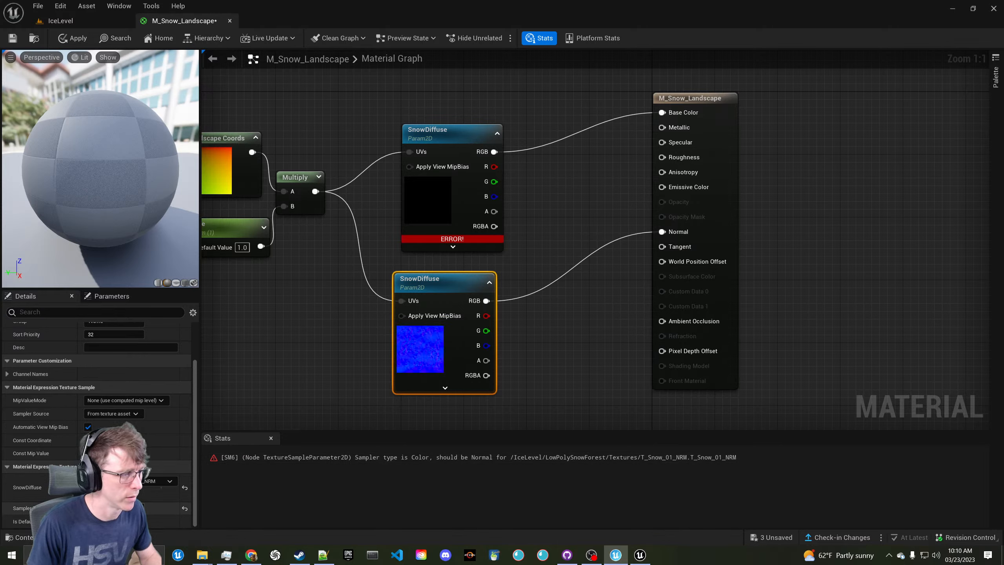
Rename the normal-map texture parameter to SnowNormal
{"action": "left_click", "coordinate": [229, 317]}
{"action": "left_click", "coordinate": [415, 138]}
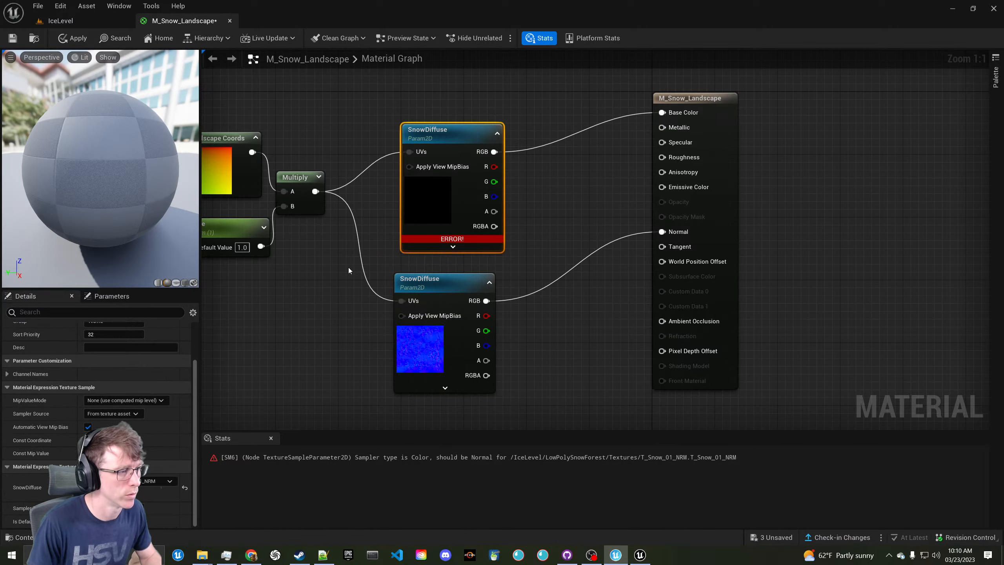
{"action": "left_click", "coordinate": [397, 337]}
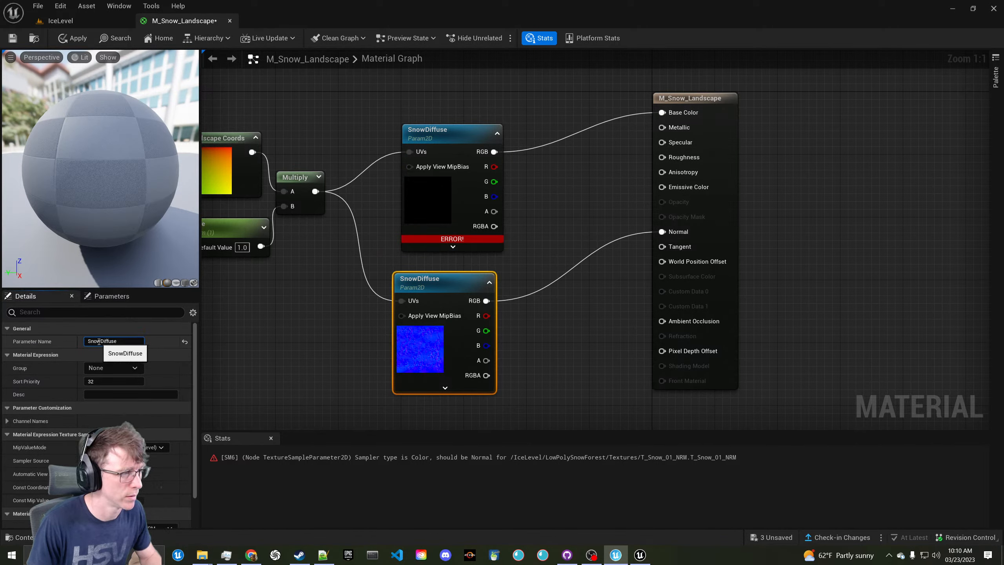
{"action": "left_click", "coordinate": [126, 343]}
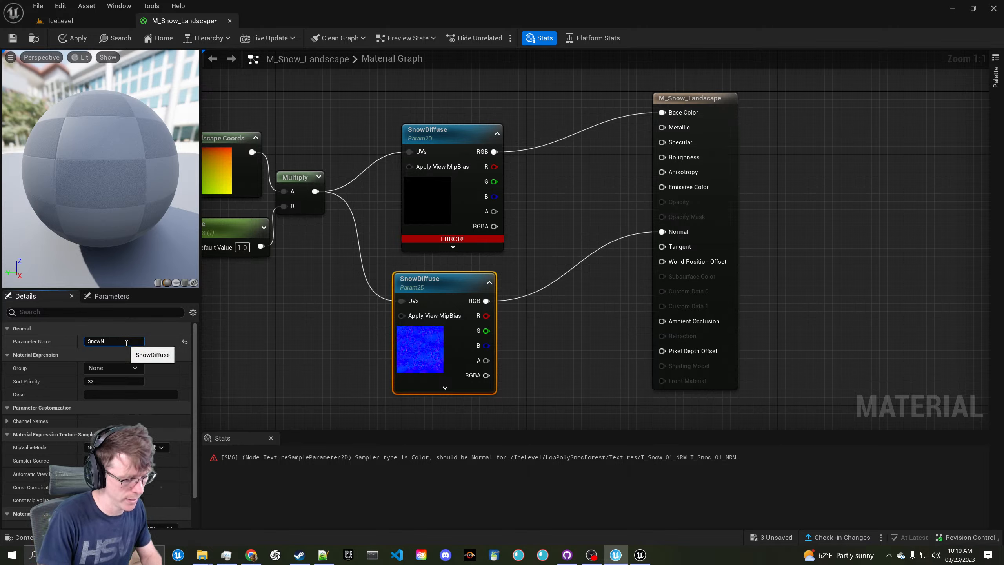
Reassign the snow color texture to the SnowDiffuse parameter in place of the normal map
{"action": "left_click", "coordinate": [405, 234]}
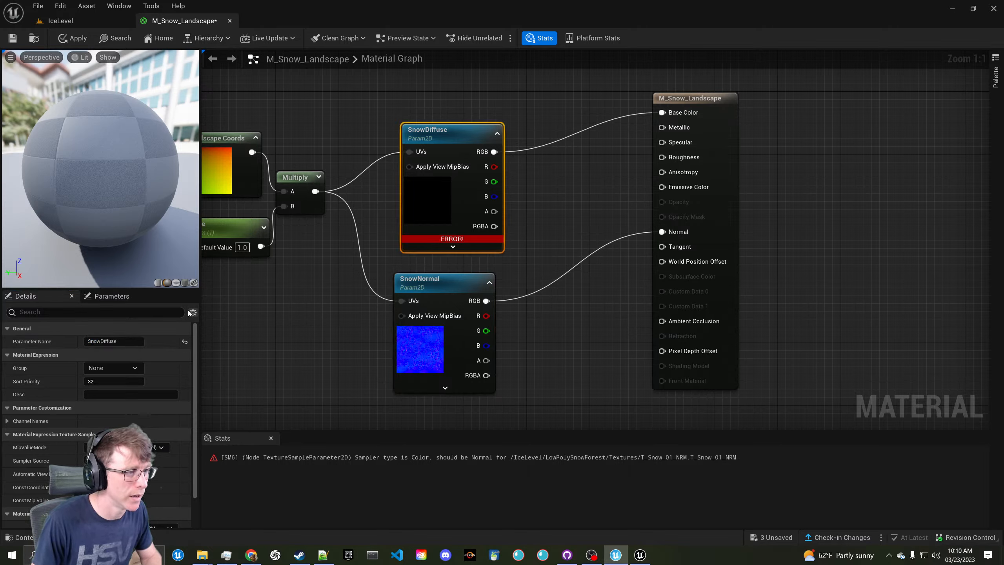
{"action": "scroll", "coordinate": [133, 361], "scroll_direction": "down", "scroll_amount": 3}
{"action": "left_click", "coordinate": [147, 483]}
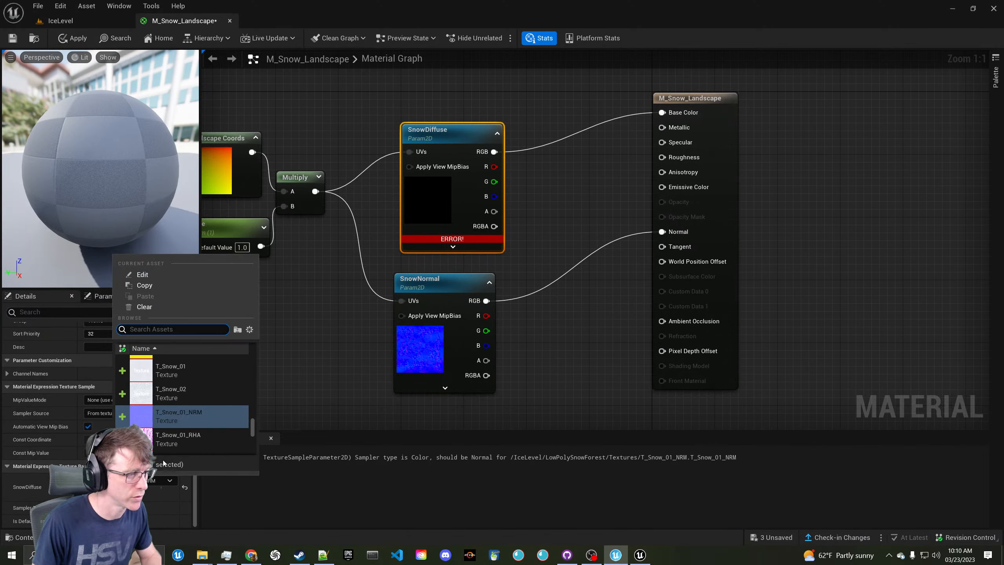
{"action": "left_click", "coordinate": [185, 384]}
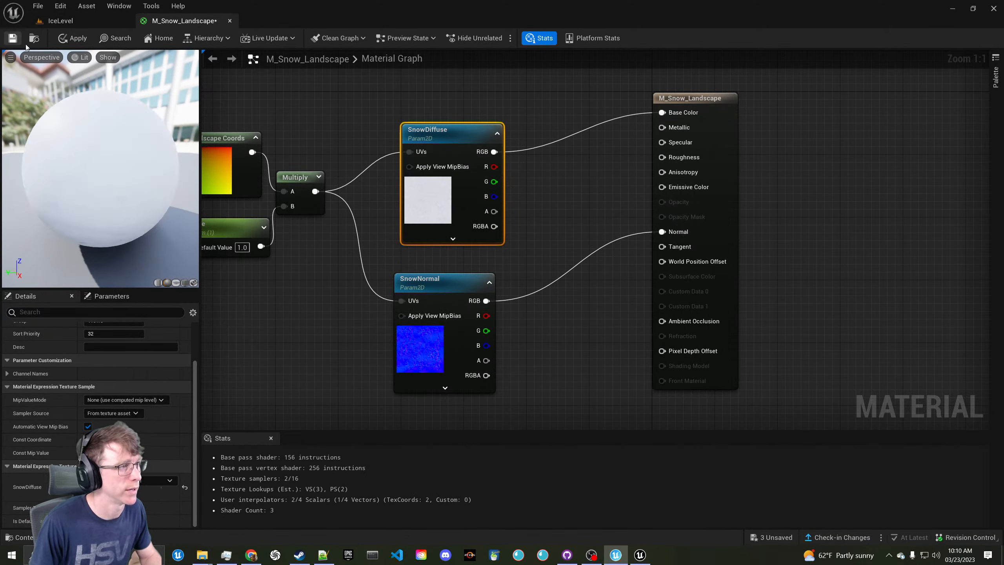
Place the SnowNormal node just beneath SnowDiffuse and add a LandscapeLayerBlend node beside it
{"action": "left_click_drag", "start_coordinate": [430, 294], "coordinate": [440, 267]}
{"action": "scroll", "coordinate": [436, 253], "scroll_direction": "down", "scroll_amount": 1}
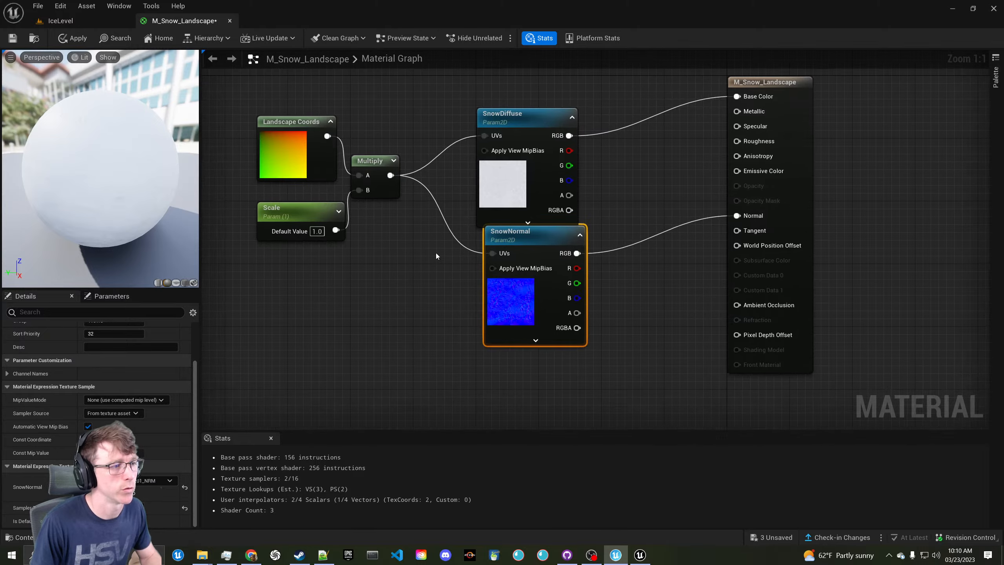
{"action": "right_click", "coordinate": [599, 266]}
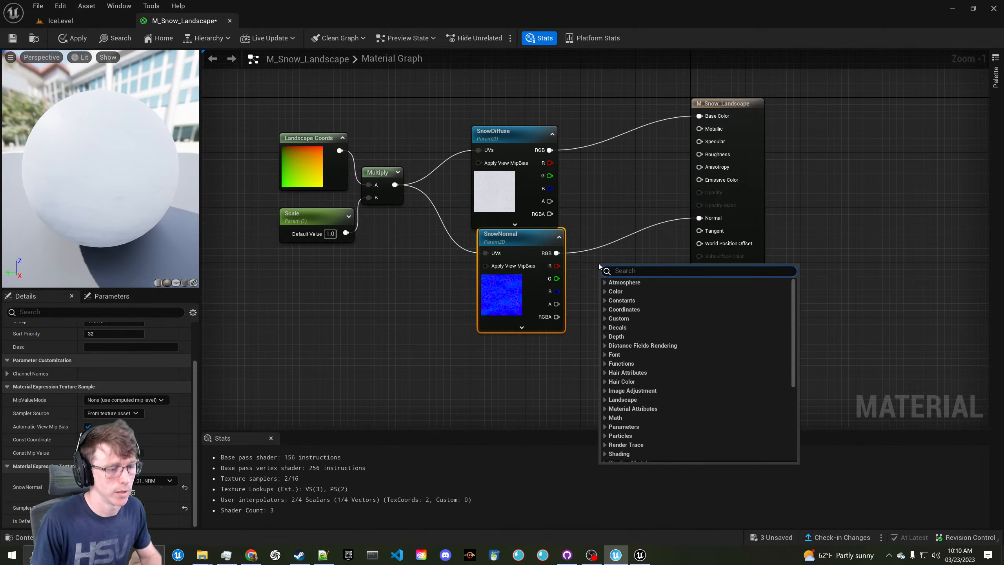
{"action": "type", "text": "layer"}
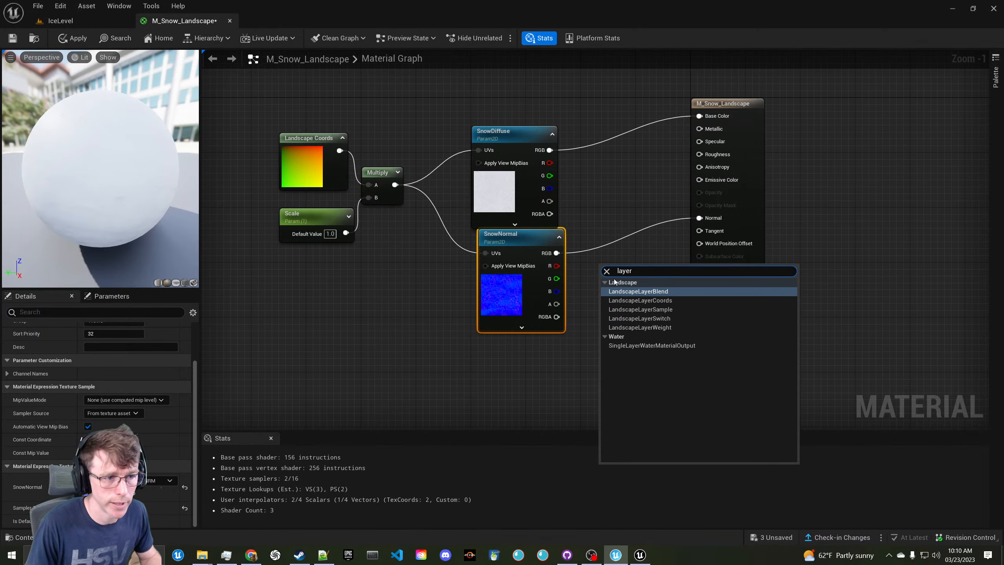
{"action": "left_click", "coordinate": [678, 293]}
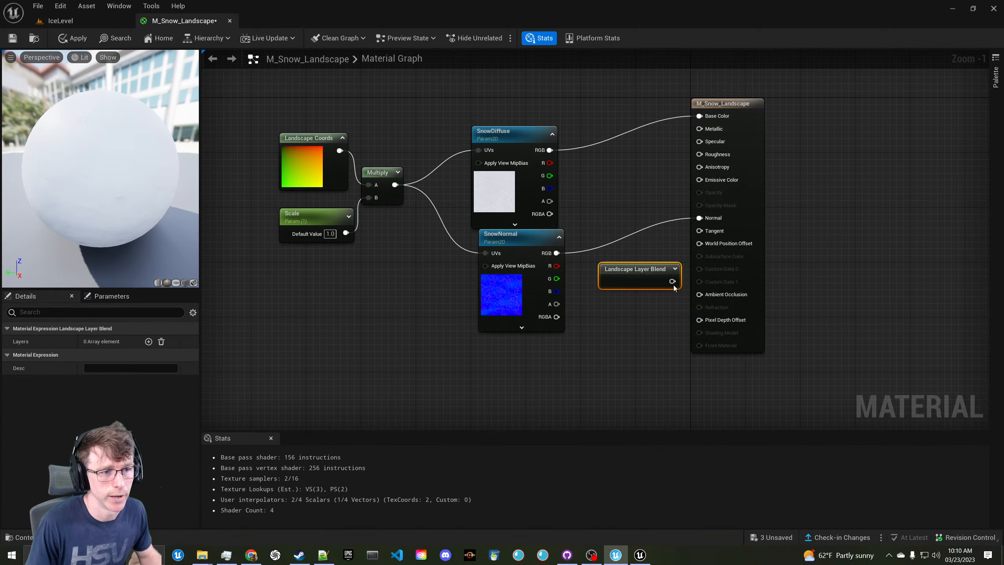
Move the material result node farther from the textures and add a LandscapeLayerSwitch node fed by SnowDiffuse's RGB output
{"action": "right_click_drag", "start_coordinate": [684, 153], "coordinate": [576, 183]}
{"action": "left_click_drag", "start_coordinate": [623, 161], "coordinate": [754, 161]}
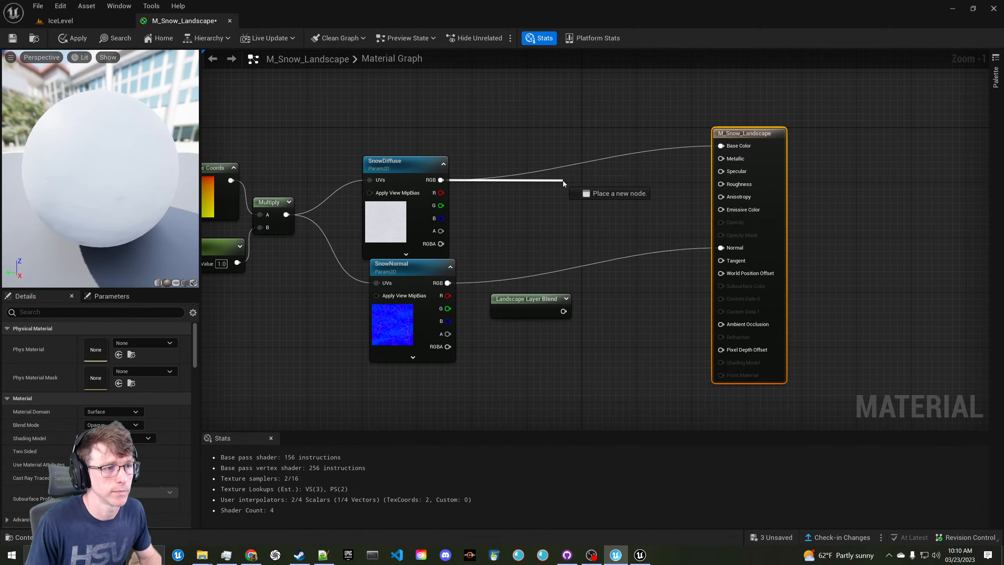
{"action": "left_click_drag", "start_coordinate": [563, 180], "coordinate": [563, 181]}
{"action": "type", "text": "layer"}
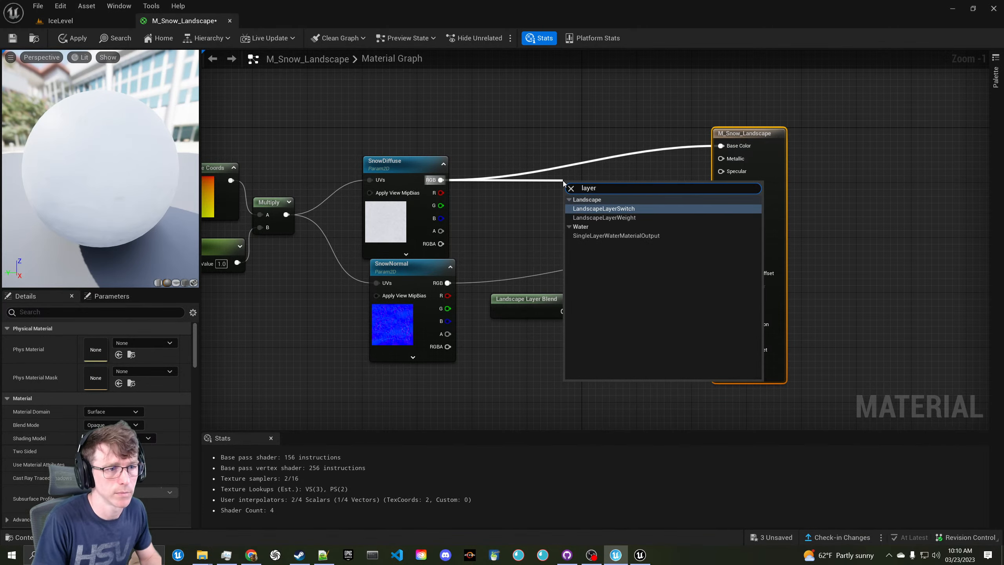
{"action": "left_click", "coordinate": [657, 208]}
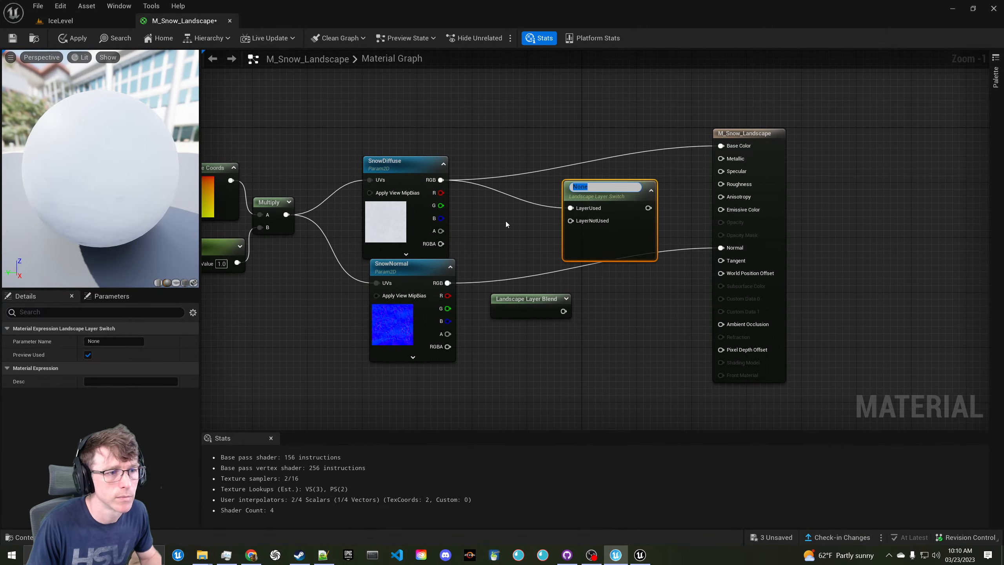
Add a LandscapeLayerWeight node with its Base input fed by SnowDiffuse's RGB output
{"action": "left_click_drag", "start_coordinate": [441, 180], "coordinate": [481, 198]}
{"action": "type", "text": "layer"}
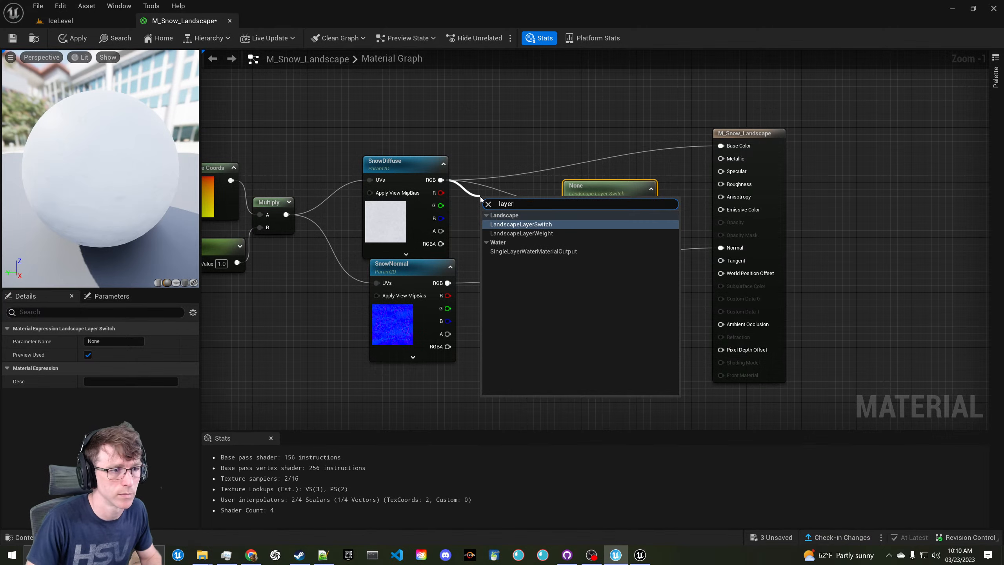
{"action": "key", "text": "Down"}
{"action": "key", "text": "Return"}
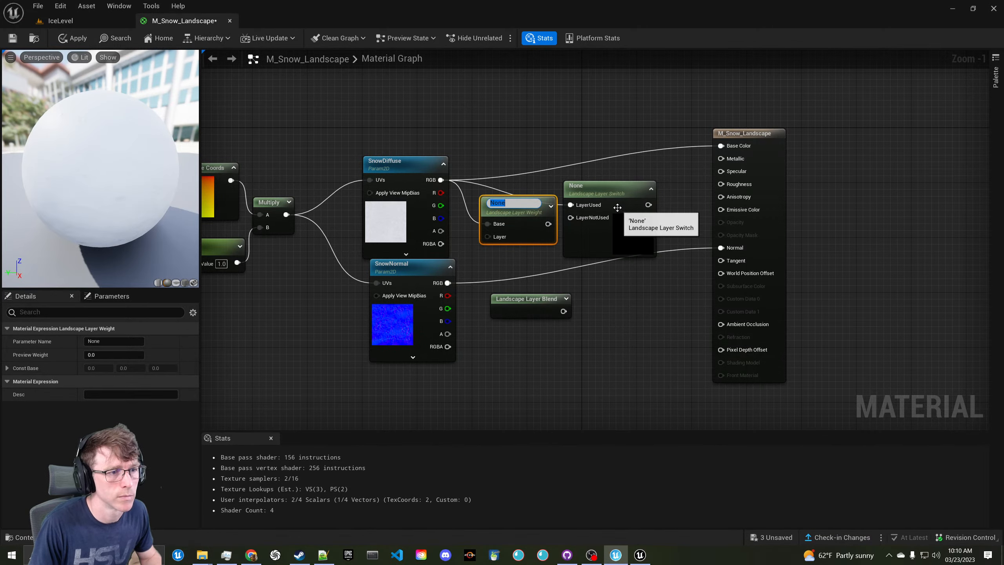
Connect the Landscape Layer Weight node to Base Color, name its parameter Snow, and move the layer switch node out of its way
{"action": "left_click_drag", "start_coordinate": [605, 192], "coordinate": [604, 113]}
{"action": "left_click_drag", "start_coordinate": [508, 203], "coordinate": [722, 147]}
{"action": "left_click_drag", "start_coordinate": [567, 205], "coordinate": [560, 198]}
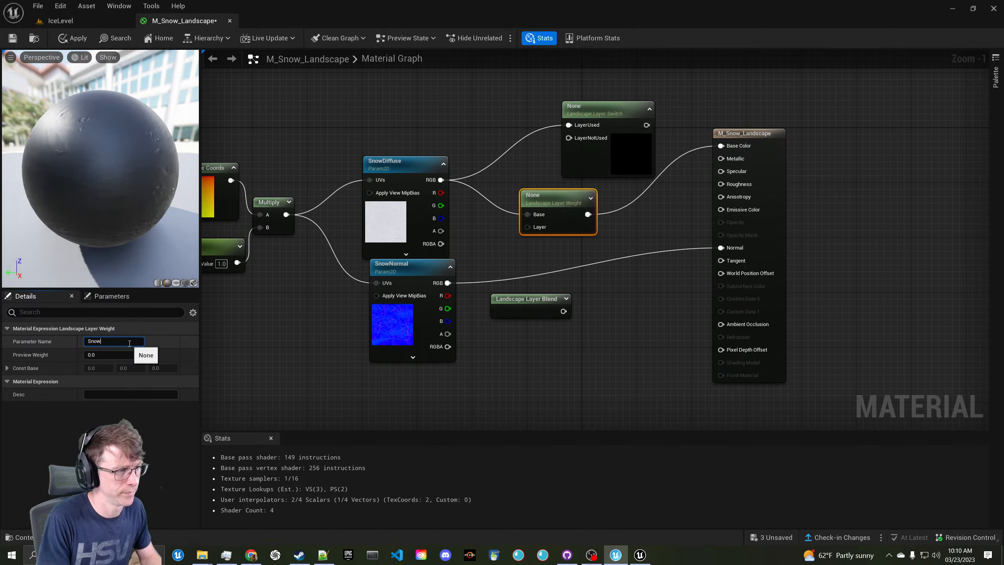
{"action": "left_click_drag", "start_coordinate": [587, 202], "coordinate": [587, 204]}
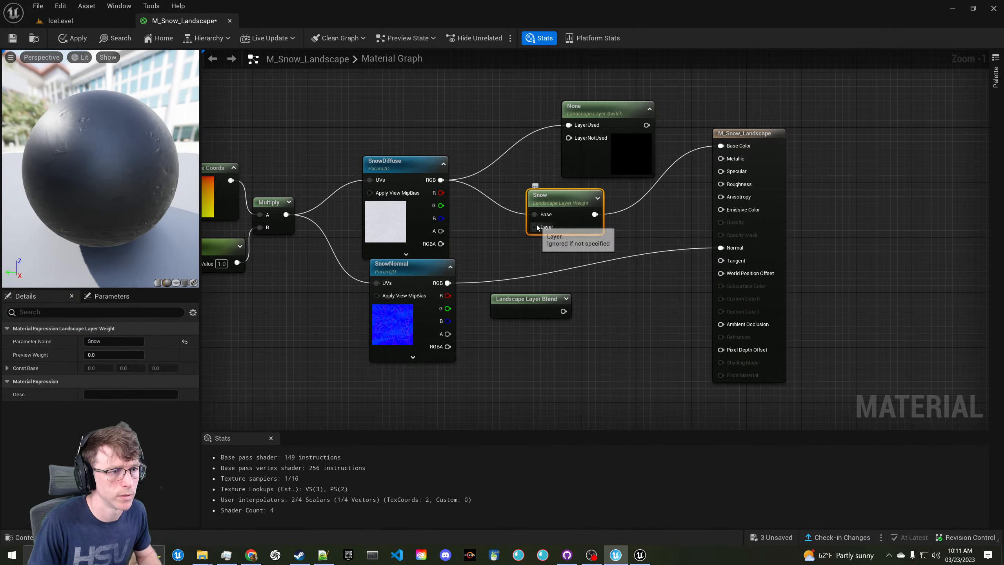
Paste a copy of the Snow layer weight node and route SnowNormal's RGB through it into the material's Normal input
{"action": "right_click_drag", "start_coordinate": [522, 261], "coordinate": [522, 238]}
{"action": "key", "text": "ctrl+v"}
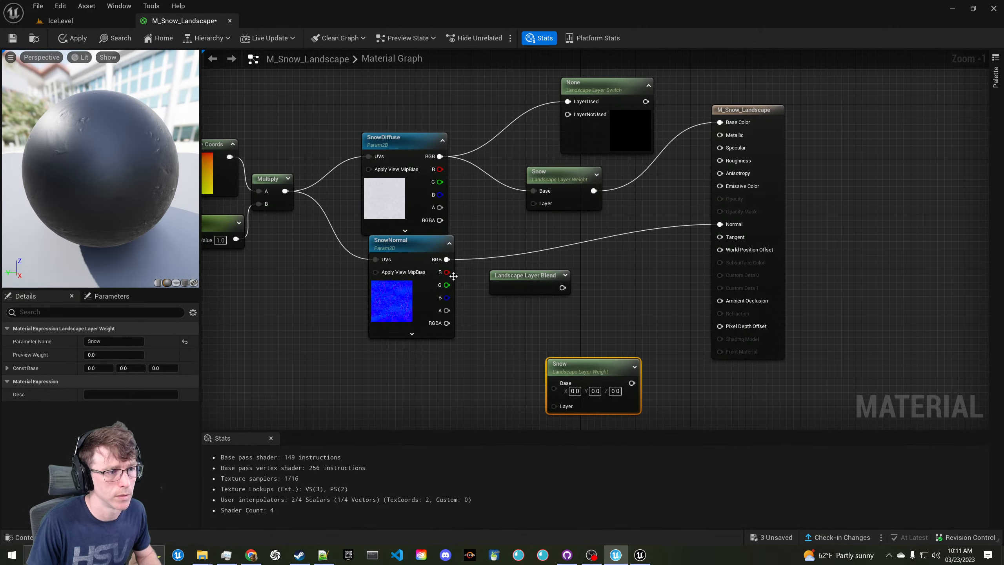
{"action": "left_click_drag", "start_coordinate": [446, 259], "coordinate": [720, 225]}
Move the Landscape Layer Blend and Landscape Layer Switch nodes aside above the graph and disconnect the switch from SnowDiffuse
{"action": "left_click_drag", "start_coordinate": [531, 289], "coordinate": [321, 85]}
{"action": "right_click_drag", "start_coordinate": [409, 104], "coordinate": [458, 163]}
{"action": "left_click_drag", "start_coordinate": [361, 134], "coordinate": [299, 101]}
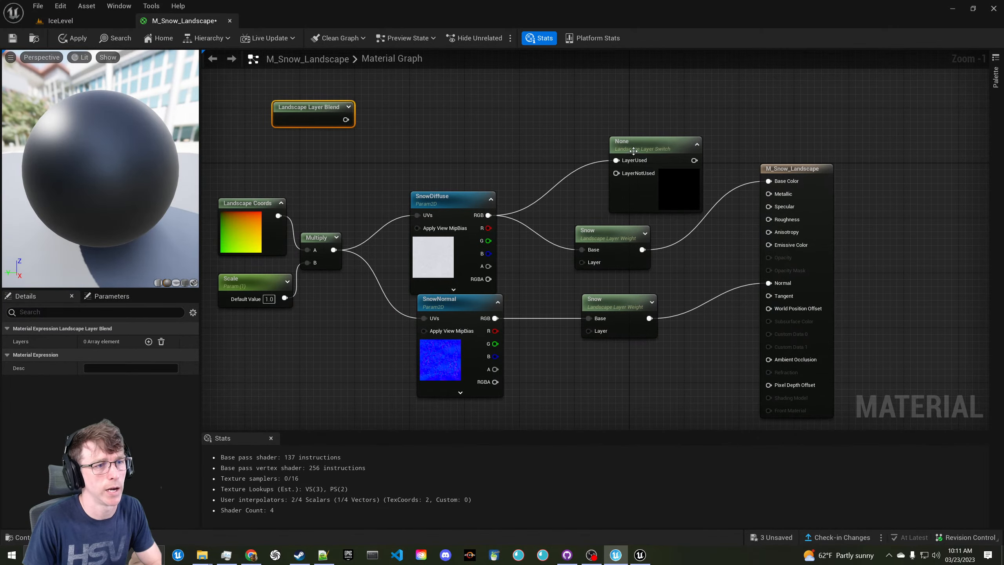
{"action": "left_click_drag", "start_coordinate": [636, 151], "coordinate": [383, 75]}
{"action": "left_click", "coordinate": [382, 92], "text": "alt"}
Line up the two Snow layer weight nodes with their textures and the material result node so the wires run straight
{"action": "right_click_drag", "start_coordinate": [388, 175], "coordinate": [302, 152]}
{"action": "left_click_drag", "start_coordinate": [493, 217], "coordinate": [526, 183]}
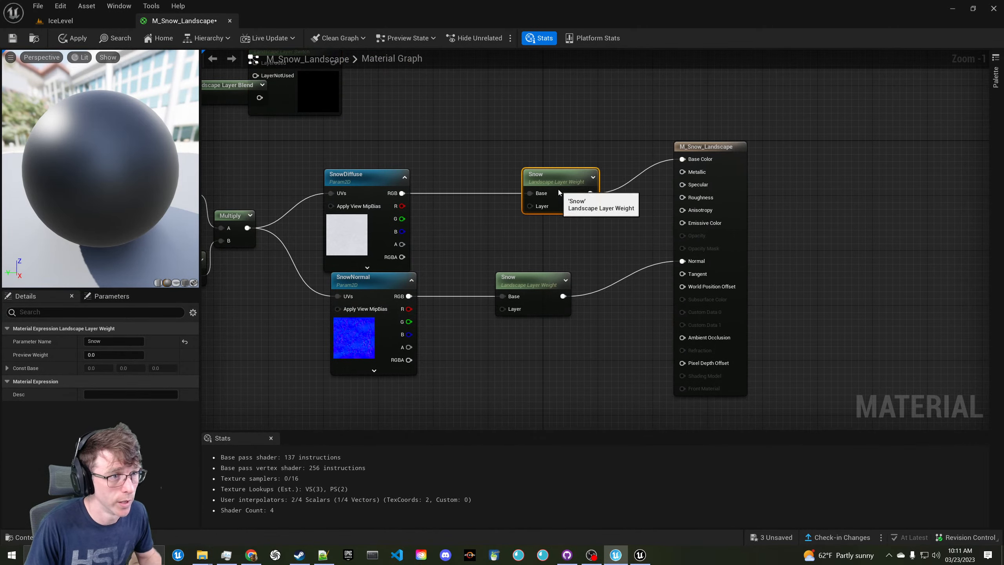
{"action": "left_click_drag", "start_coordinate": [543, 290], "coordinate": [576, 289]}
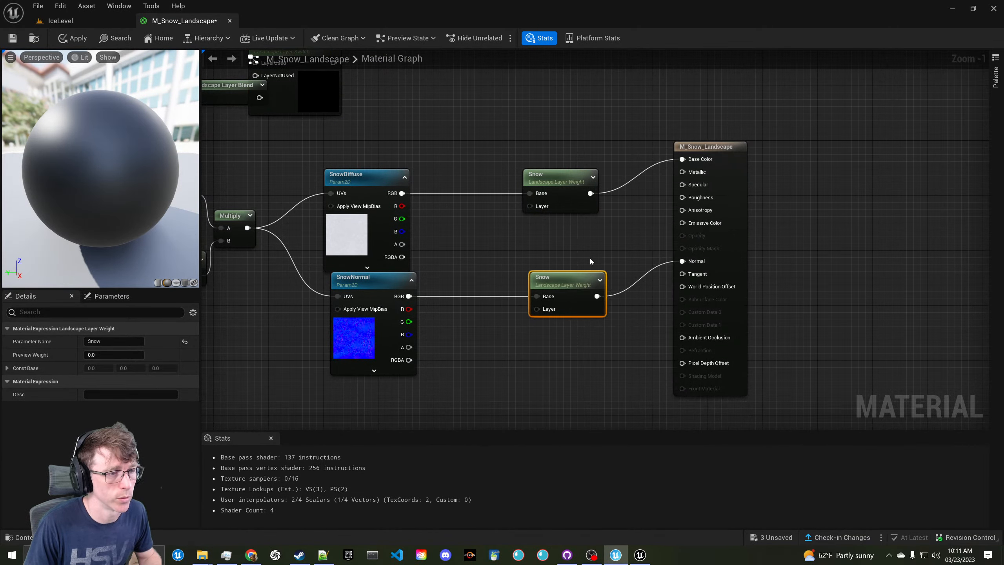
{"action": "right_click_drag", "start_coordinate": [590, 258], "coordinate": [559, 235]}
{"action": "left_click_drag", "start_coordinate": [705, 135], "coordinate": [731, 167]}
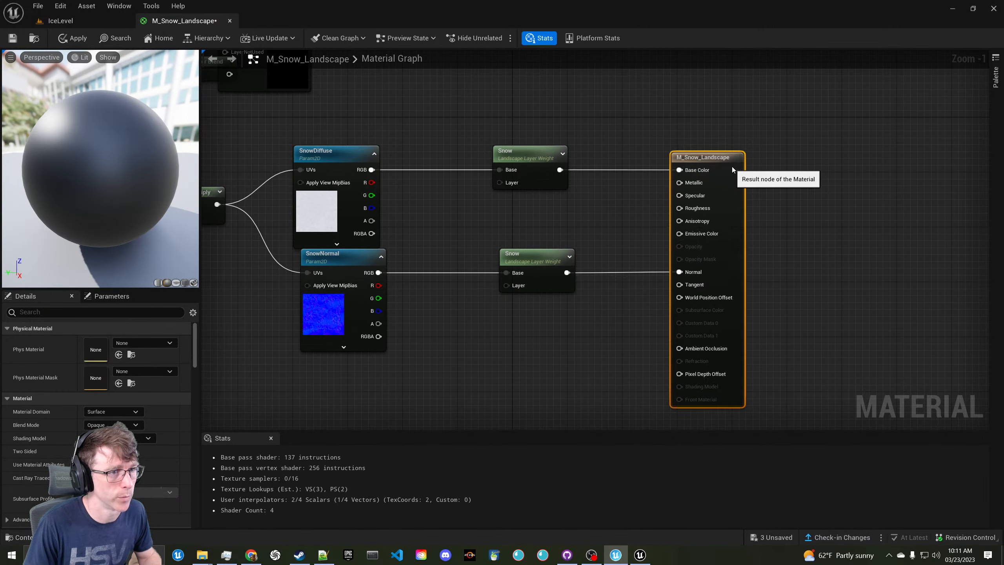
Copy the SnowDiffuse and SnowNormal texture nodes together and paste the pair below the originals
{"action": "right_click_drag", "start_coordinate": [514, 198], "coordinate": [578, 176]}
{"action": "left_click_drag", "start_coordinate": [341, 112], "coordinate": [439, 273]}
{"action": "right_click_drag", "start_coordinate": [478, 341], "coordinate": [493, 268]}
{"action": "key", "text": "ctrl+c"}
{"action": "left_click", "coordinate": [416, 340]}
{"action": "key", "text": "ctrl+v"}
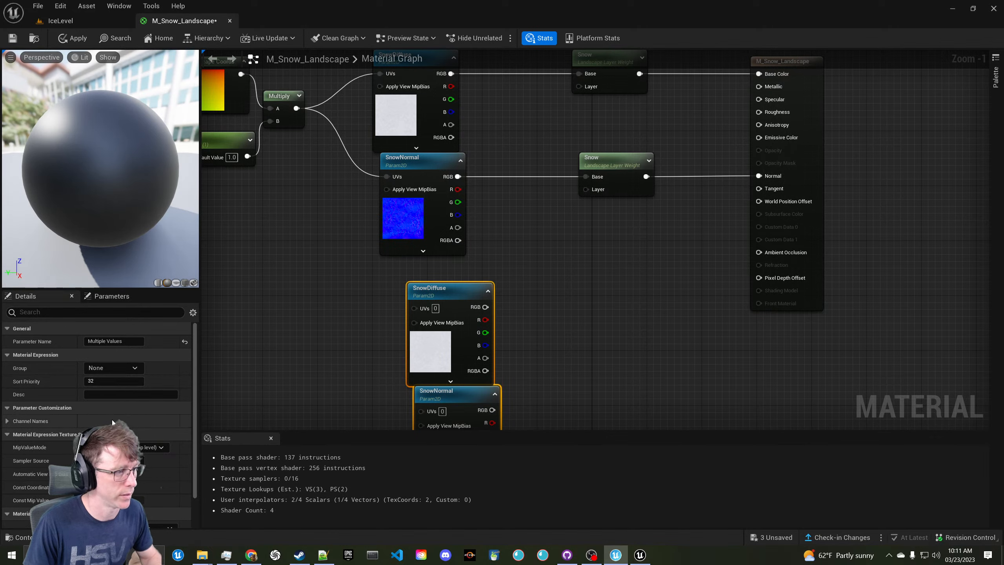
Rename the pasted SnowDiffuse texture parameter to WoodDiffuse
{"action": "left_click", "coordinate": [459, 359]}
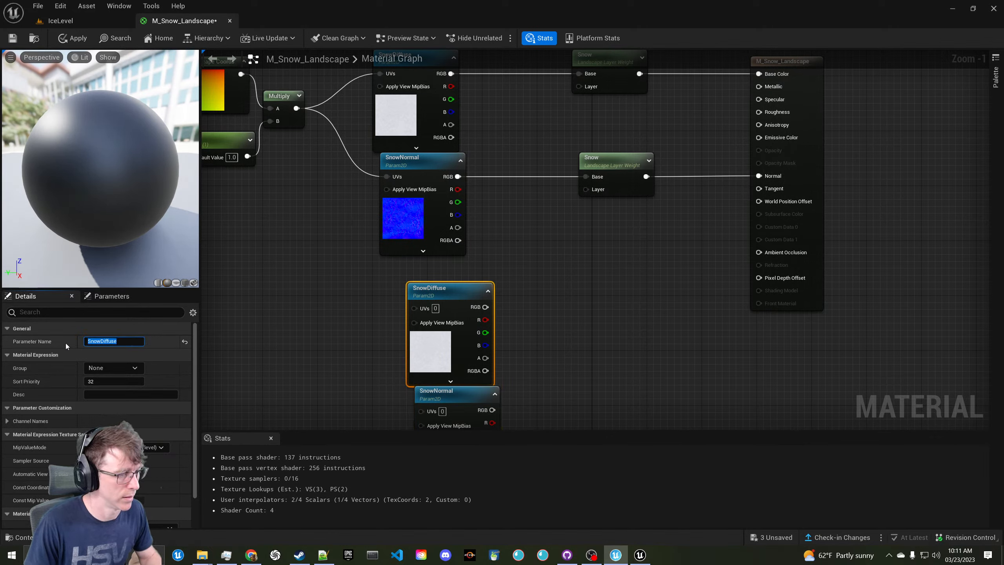
{"action": "key", "text": "Left"}
{"action": "key", "text": "Delete"}
{"action": "key", "text": "Delete"}
{"action": "key", "text": "Delete"}
{"action": "key", "text": "Delete"}
{"action": "type", "text": "Wood"}
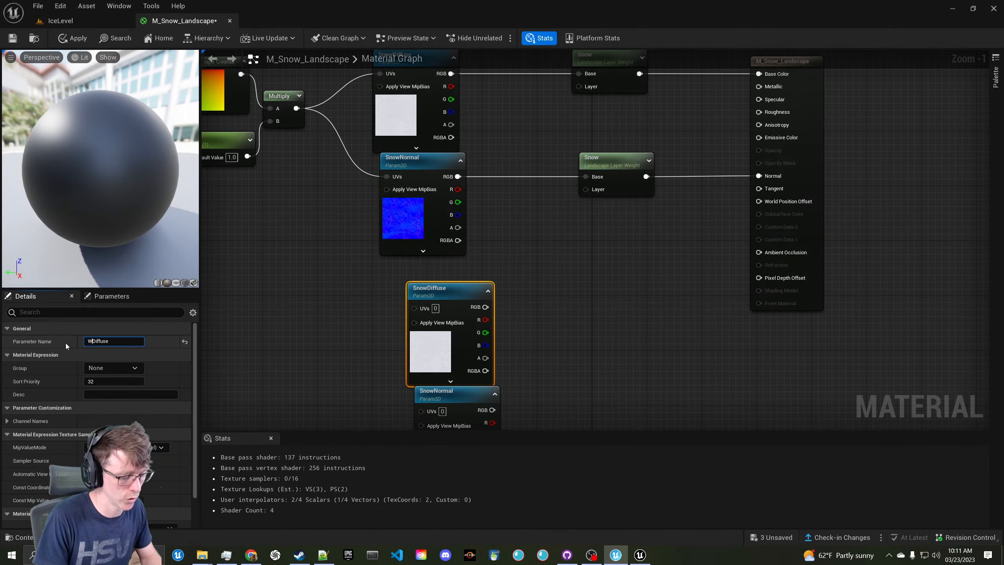
{"action": "key", "text": "Return"}
Rename the pasted SnowNormal texture parameter to WoodNormal
{"action": "right_click_drag", "start_coordinate": [453, 410], "coordinate": [433, 347]}
{"action": "left_click", "coordinate": [433, 347]}
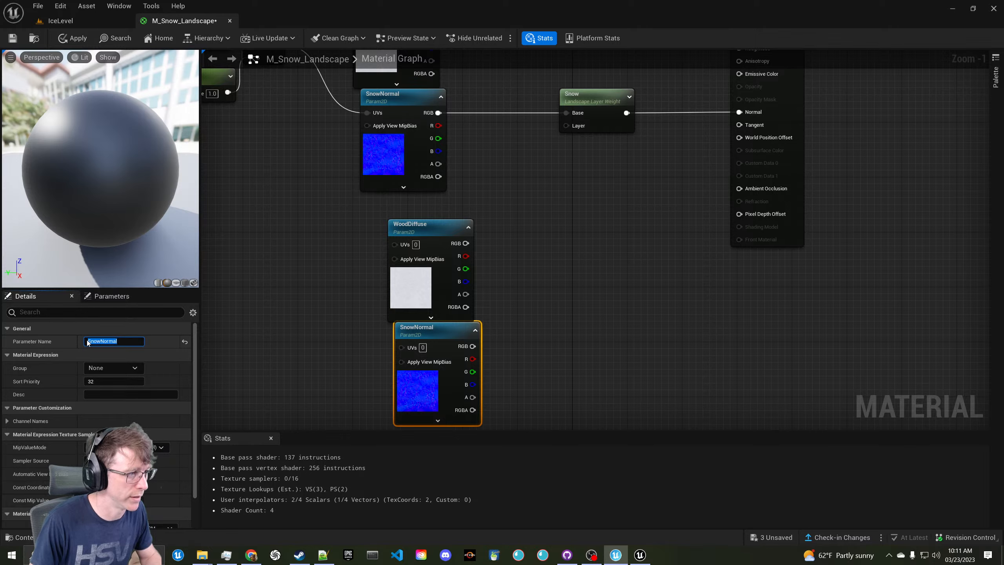
{"action": "key", "text": "Delete"}
{"action": "key", "text": "Delete"}
{"action": "key", "text": "Delete"}
{"action": "key", "text": "Delete"}
{"action": "type", "text": "Wood"}
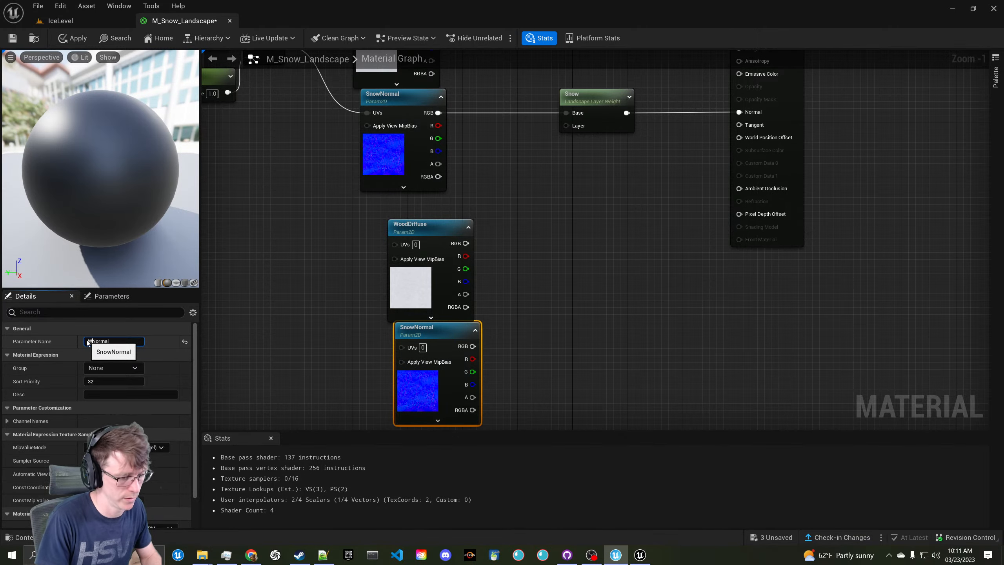
{"action": "key", "text": "Return"}
Connect the Multiply output to the UVs inputs of both WoodDiffuse and WoodNormal
{"action": "scroll", "coordinate": [401, 277], "scroll_direction": "down", "scroll_amount": 2}
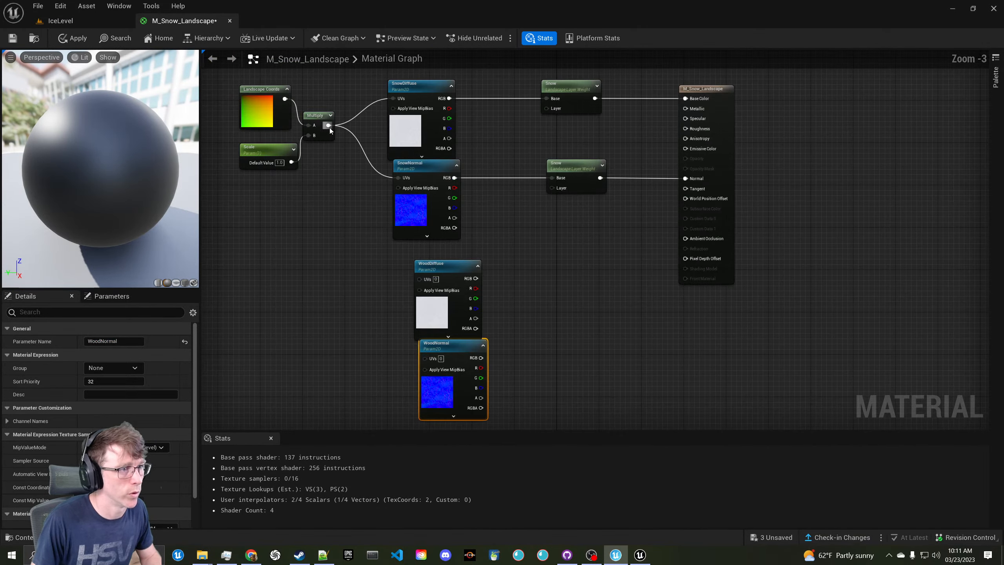
{"action": "left_click_drag", "start_coordinate": [329, 126], "coordinate": [419, 278]}
{"action": "left_click_drag", "start_coordinate": [329, 126], "coordinate": [429, 359]}
Assign the AmberForestTown Ceiling B D texture to the WoodDiffuse parameter node
{"action": "left_click", "coordinate": [425, 323]}
{"action": "scroll", "coordinate": [126, 455], "scroll_direction": "down", "scroll_amount": 3}
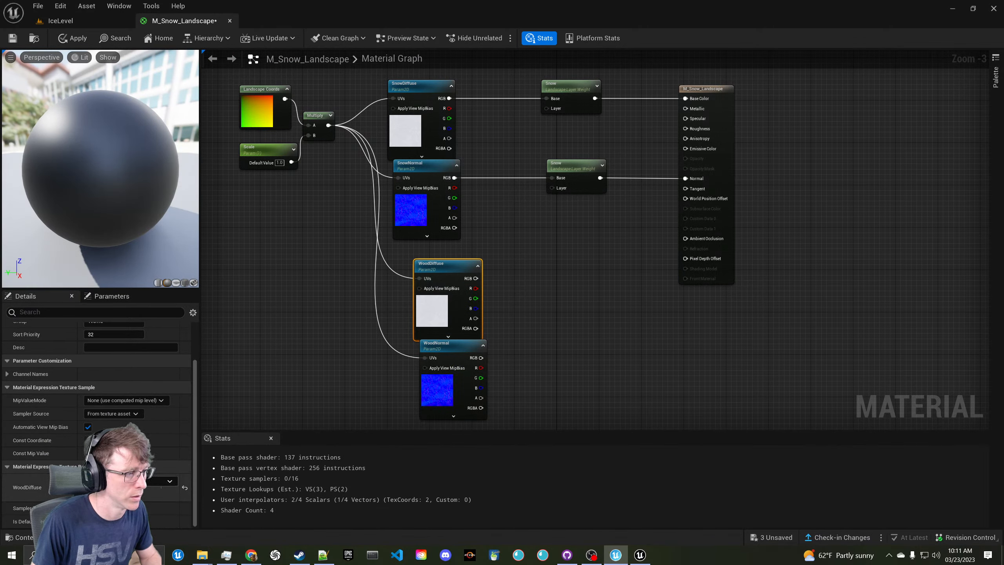
{"action": "left_click", "coordinate": [130, 481]}
{"action": "scroll", "coordinate": [175, 395], "scroll_direction": "down", "scroll_amount": 3}
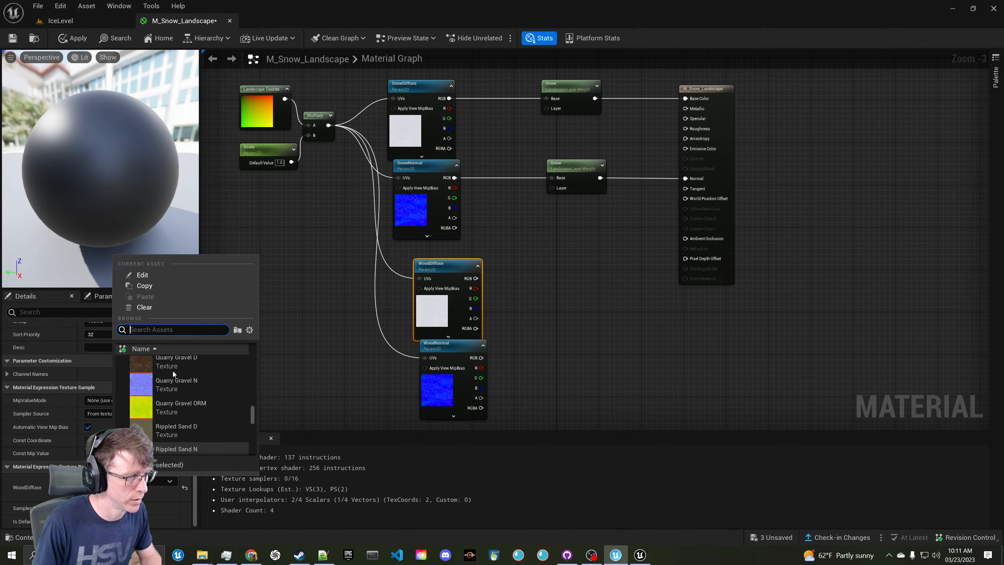
{"action": "scroll", "coordinate": [178, 372], "scroll_direction": "up", "scroll_amount": 10}
{"action": "left_click_drag", "start_coordinate": [252, 394], "coordinate": [245, 338]}
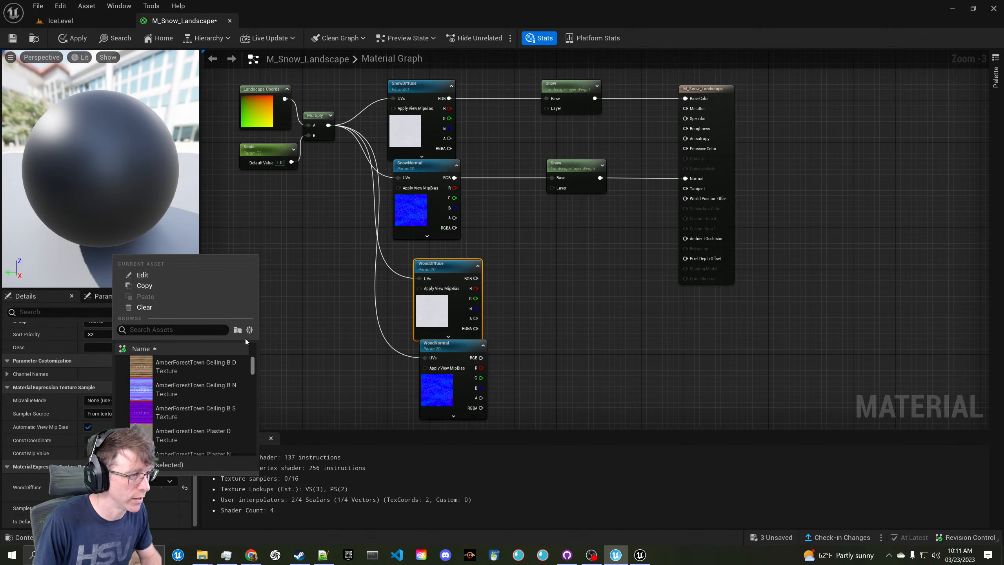
{"action": "left_click", "coordinate": [213, 366]}
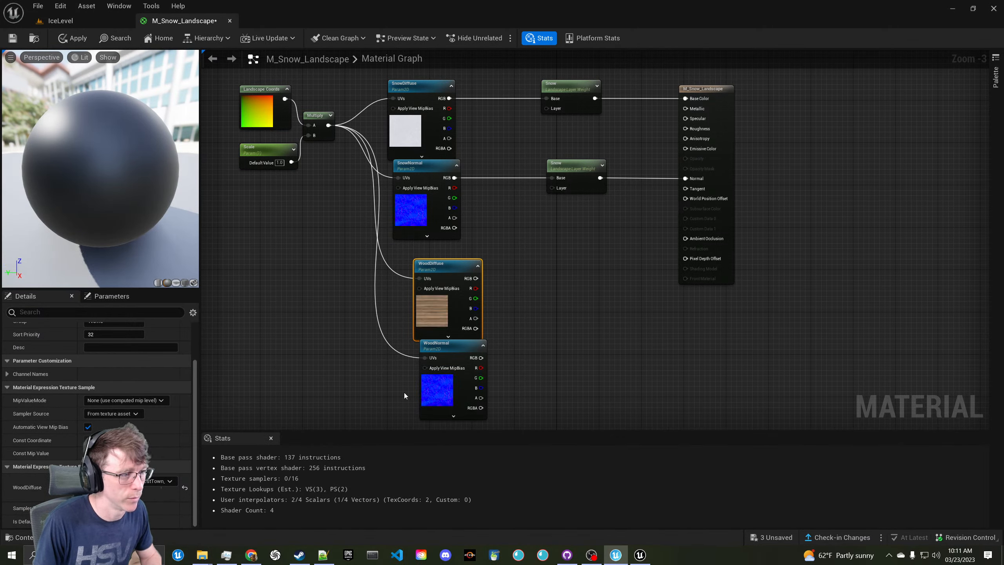
Assign the AmberForestTown Ceiling B N texture to the WoodNormal parameter node
{"action": "left_click", "coordinate": [431, 395]}
{"action": "left_click", "coordinate": [158, 481]}
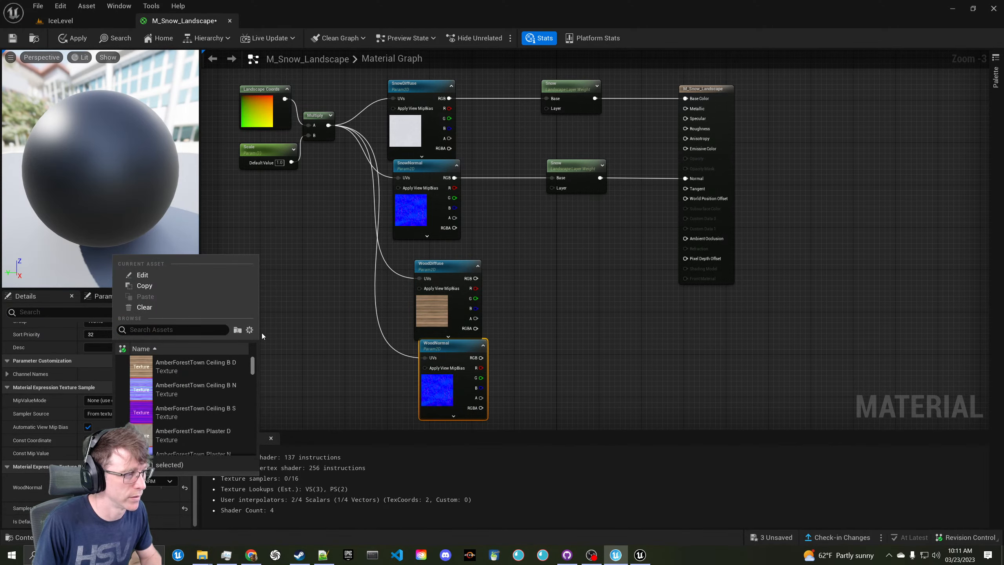
{"action": "left_click", "coordinate": [193, 388]}
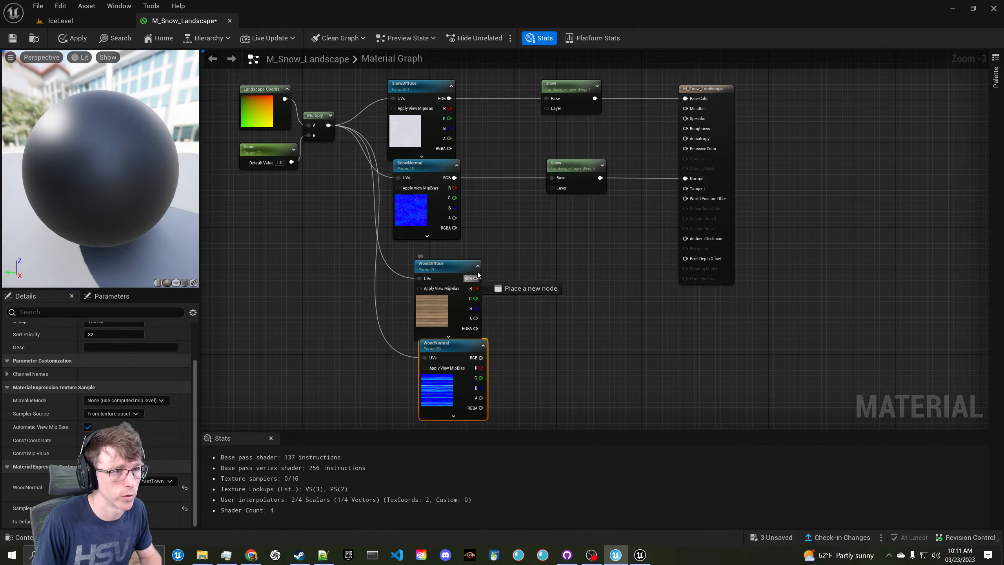
Connect the RGB outputs of WoodDiffuse and WoodNormal to the Layer inputs of the matching Snow layer weight nodes
{"action": "left_click_drag", "start_coordinate": [478, 274], "coordinate": [552, 191]}
{"action": "left_click_drag", "start_coordinate": [552, 114], "coordinate": [550, 109]}
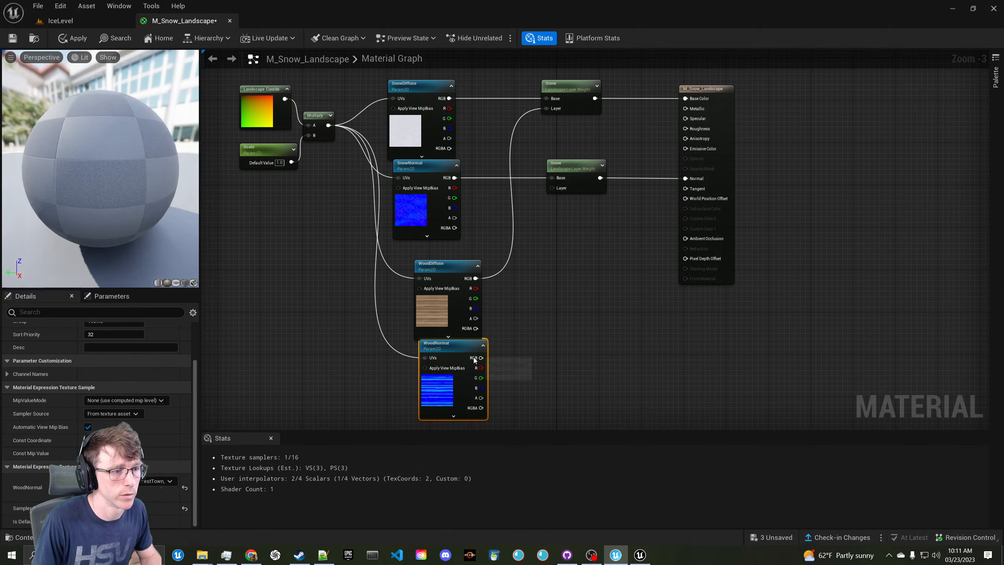
{"action": "left_click_drag", "start_coordinate": [475, 359], "coordinate": [554, 189]}
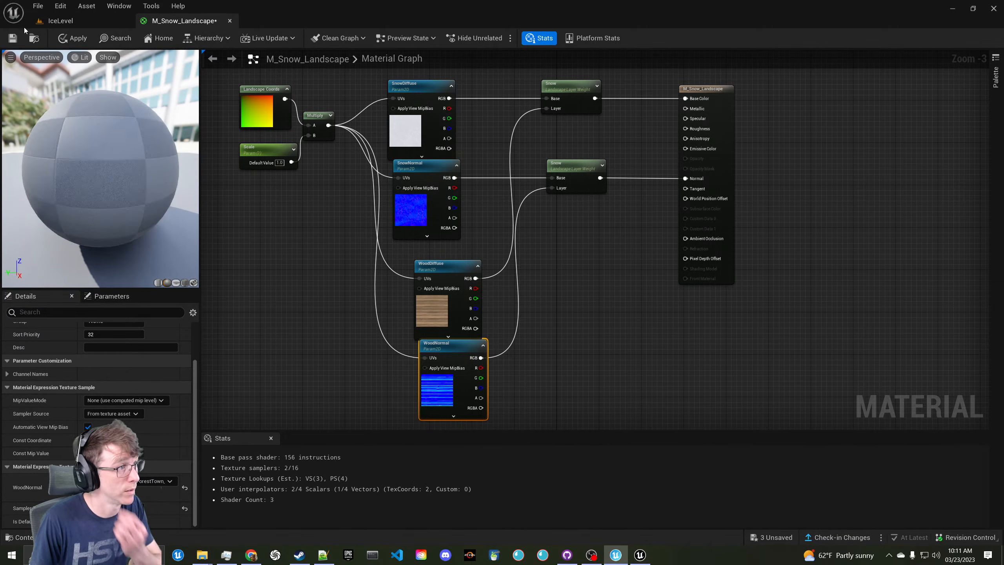
Save the material and set M_Snow_Landscape as the Landscape Material of the Landscape actor in IceLevel
{"action": "left_click", "coordinate": [14, 39]}
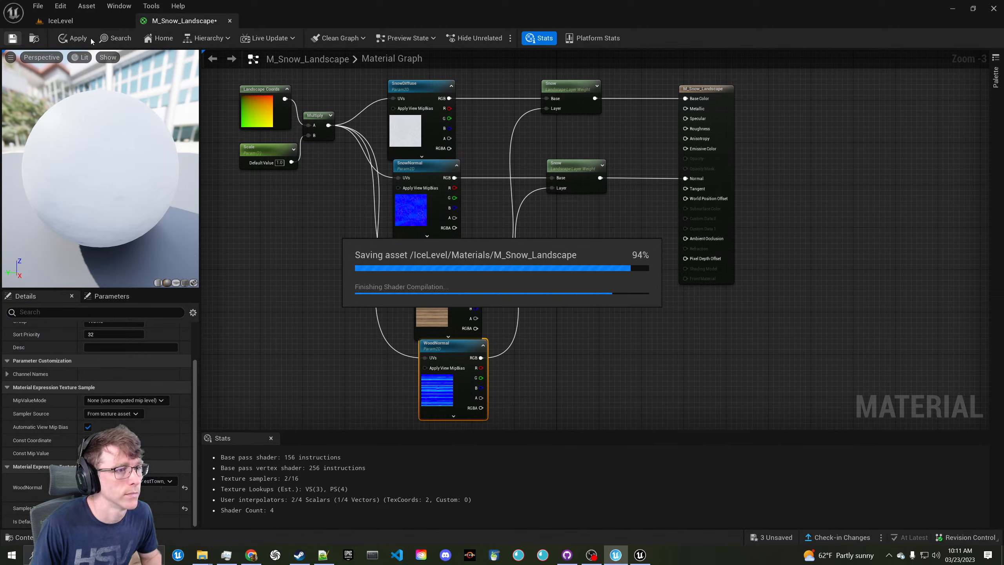
{"action": "left_click", "coordinate": [59, 20]}
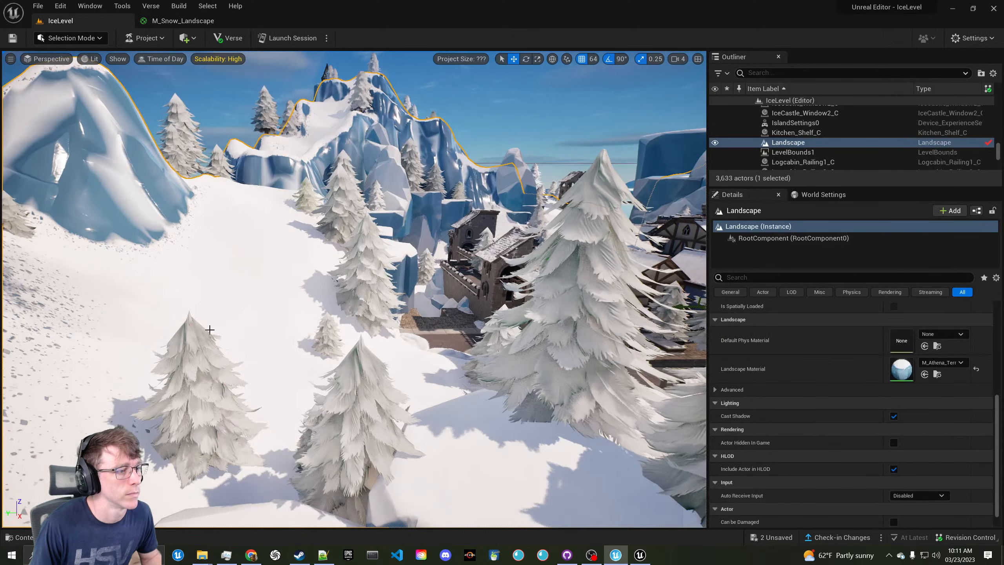
{"action": "left_click", "coordinate": [953, 362]}
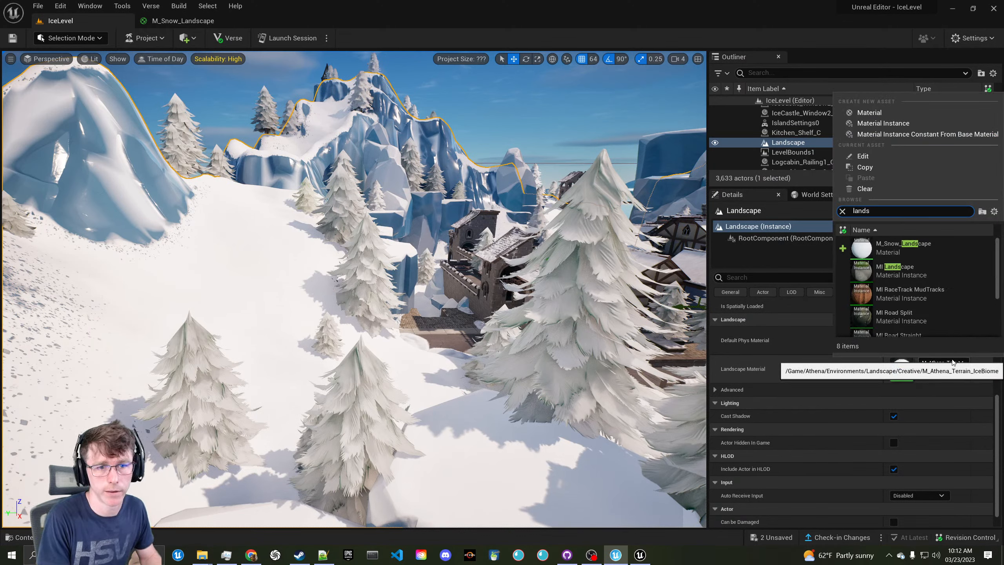
{"action": "left_click", "coordinate": [897, 249]}
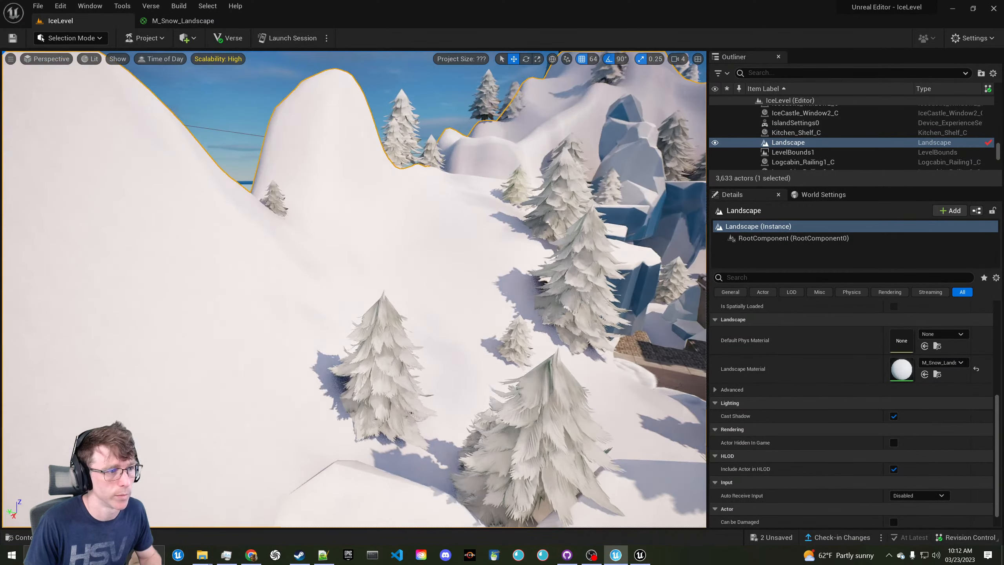
Switch the level editor to Landscape mode and open its painting tools
{"action": "right_click_drag", "start_coordinate": [354, 288], "coordinate": [316, 303]}
{"action": "left_click", "coordinate": [70, 38]}
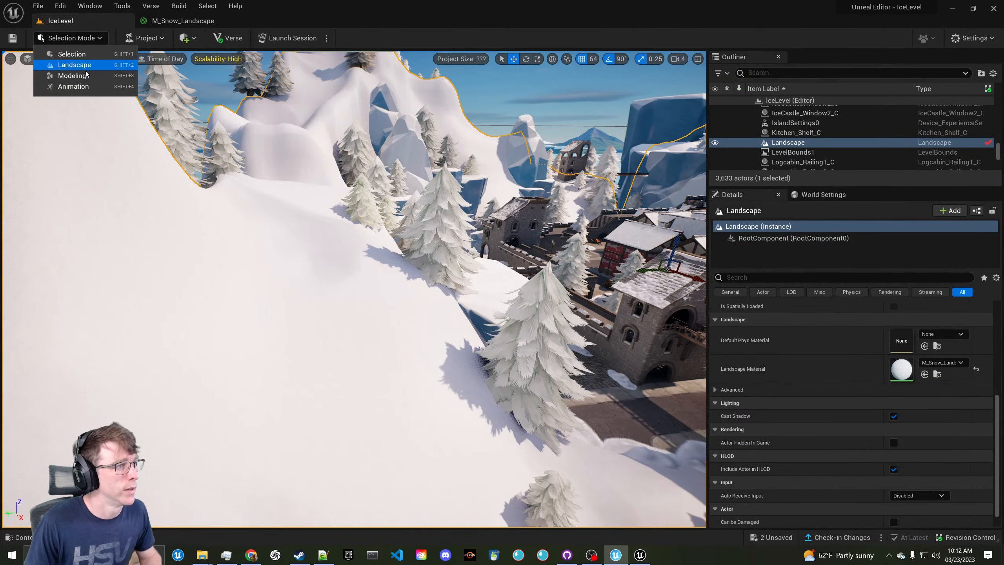
{"action": "left_click", "coordinate": [74, 65]}
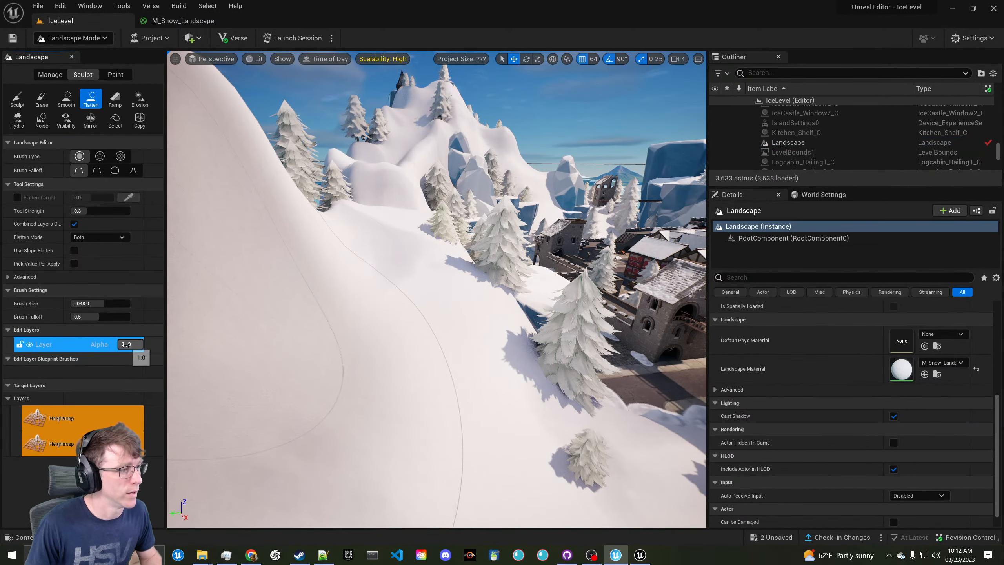
{"action": "left_click", "coordinate": [115, 74]}
Create a layer info object for the Snow target layer, saved as Snow_LayerInfo in the IceLevel_sharedassets folder
{"action": "left_click", "coordinate": [82, 348]}
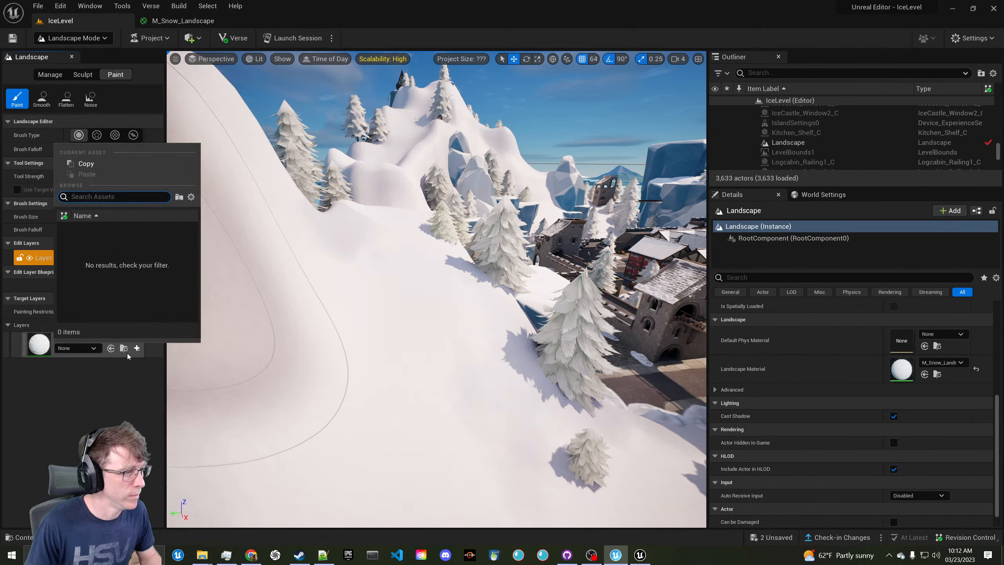
{"action": "left_click", "coordinate": [137, 347]}
{"action": "left_click", "coordinate": [150, 363]}
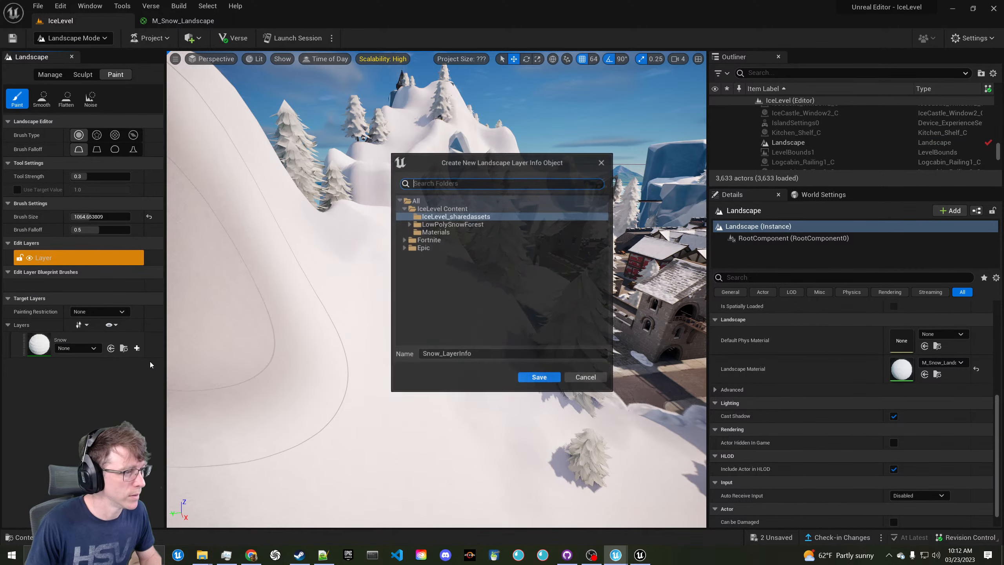
{"action": "left_click", "coordinate": [538, 377]}
{"action": "mouse_move", "coordinate": [316, 304]}
{"action": "right_mouse_down"}
{"action": "mouse_move", "coordinate": [329, 356]}
{"action": "mouse_move", "coordinate": [365, 271]}
{"action": "mouse_move", "coordinate": [366, 305]}
{"action": "mouse_move", "coordinate": [351, 277]}
{"action": "mouse_move", "coordinate": [336, 273]}
{"action": "mouse_move", "coordinate": [324, 283]}
{"action": "mouse_move", "coordinate": [355, 304]}
{"action": "mouse_move", "coordinate": [399, 261]}
{"action": "mouse_move", "coordinate": [458, 289]}
{"action": "mouse_move", "coordinate": [525, 302]}
{"action": "mouse_move", "coordinate": [542, 291]}
{"action": "mouse_move", "coordinate": [514, 284]}
{"action": "mouse_move", "coordinate": [467, 305]}
{"action": "right_mouse_up"}
{"action": "key", "text": "w"}
In M_Snow_Landscape, rewire the Layer inputs of both Snow layer weight nodes to the RGB outputs of SnowDiffuse and SnowNormal
{"action": "left_click", "coordinate": [211, 21]}
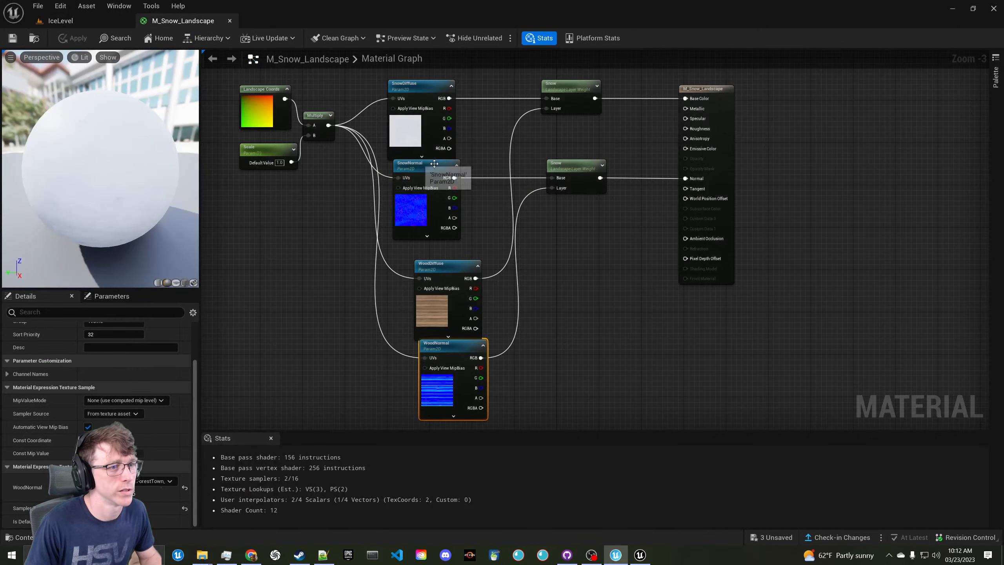
{"action": "right_click_drag", "start_coordinate": [476, 174], "coordinate": [412, 157]}
{"action": "scroll", "coordinate": [430, 195], "scroll_direction": "down", "scroll_amount": 1}
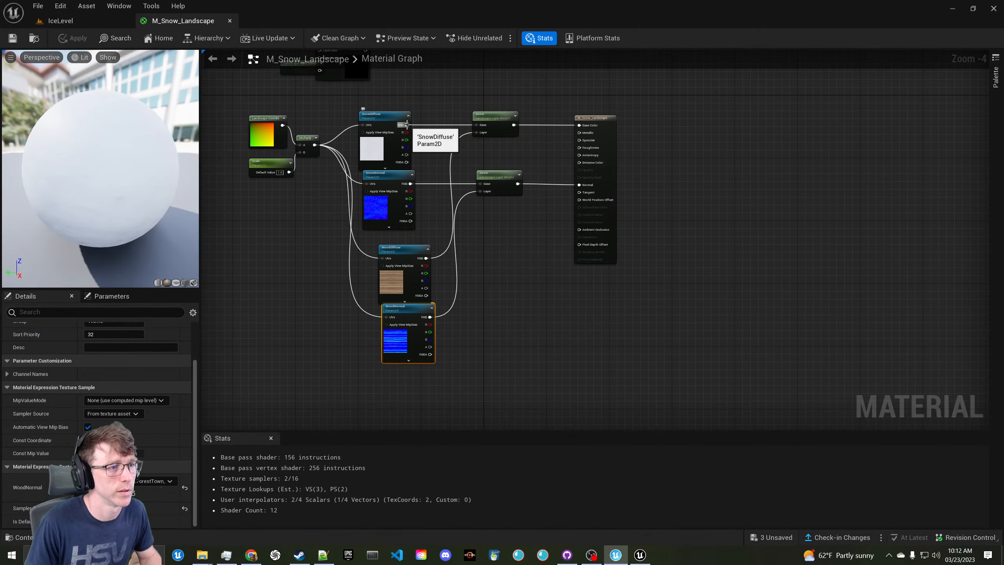
{"action": "left_click_drag", "start_coordinate": [406, 125], "coordinate": [479, 132]}
{"action": "left_click_drag", "start_coordinate": [410, 183], "coordinate": [485, 193]}
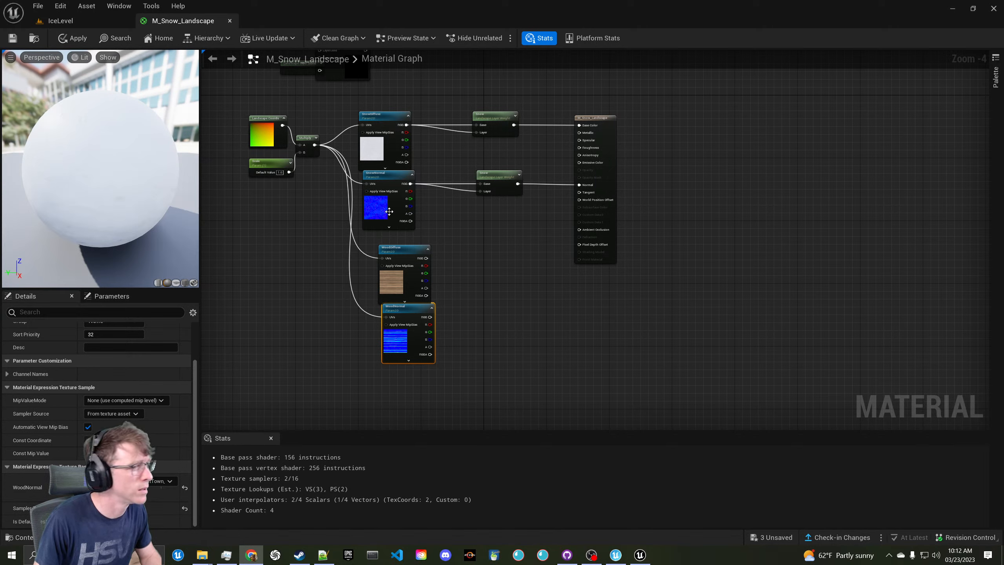
Add a LandscapeLayerBlend node to the material graph and give it two layer elements
{"action": "right_click", "coordinate": [480, 248]}
{"action": "type", "text": "layer bl"}
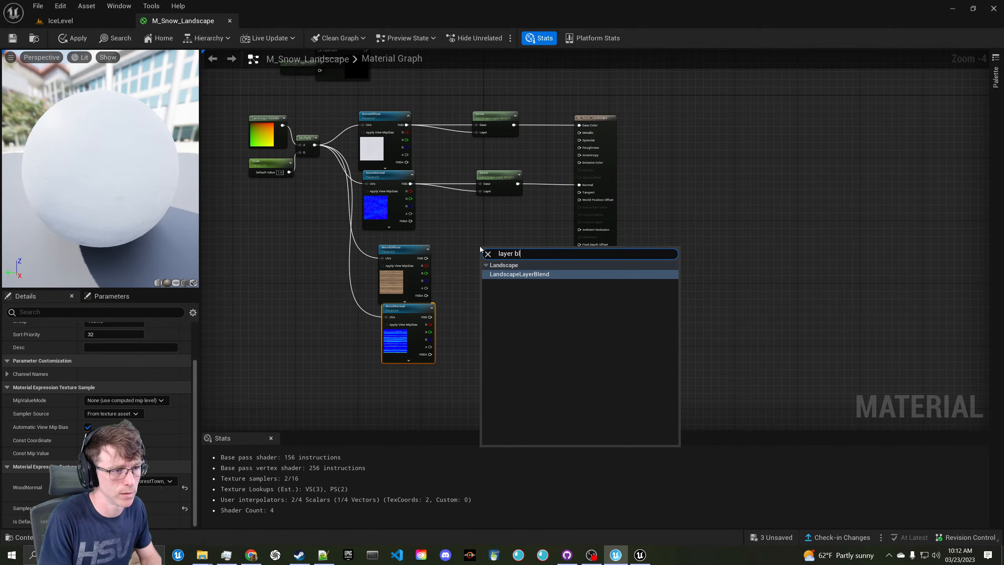
{"action": "key", "text": "Return"}
{"action": "scroll", "coordinate": [476, 243], "scroll_direction": "up", "scroll_amount": 2}
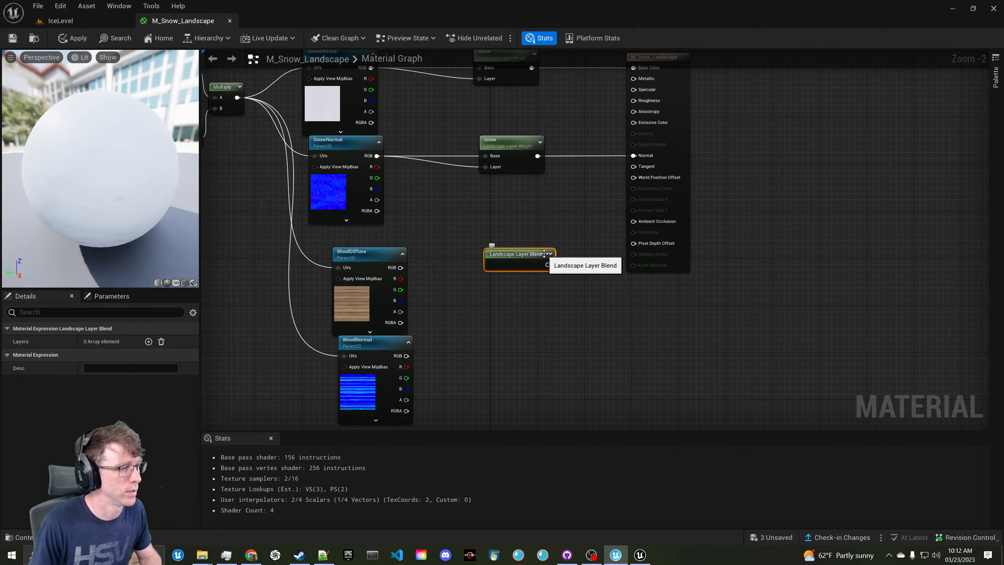
{"action": "left_click", "coordinate": [148, 341]}
{"action": "left_click", "coordinate": [148, 341]}
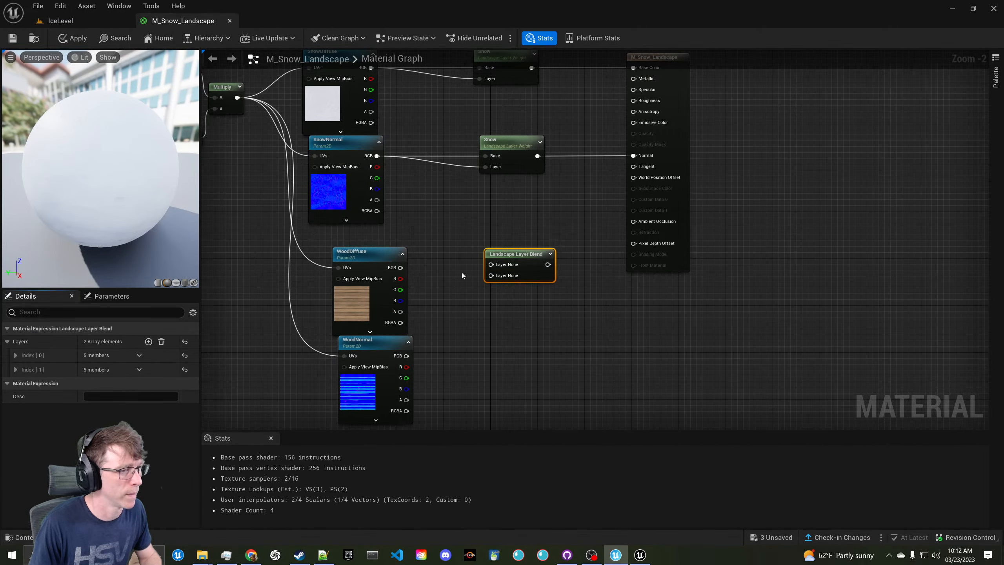
Name the first layer of the Landscape Layer Blend node Snow and the second layer Wood
{"action": "left_click", "coordinate": [137, 356]}
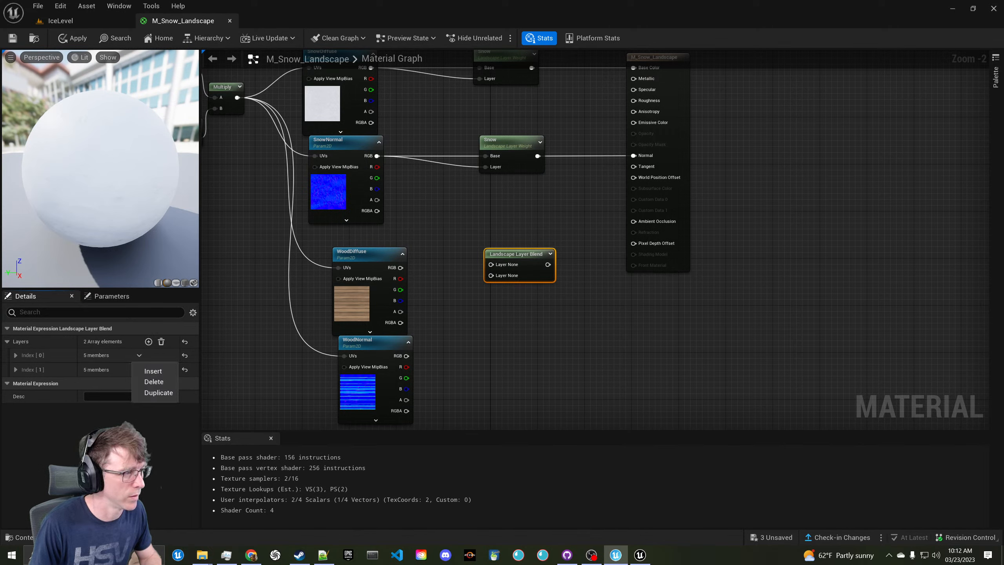
{"action": "left_click", "coordinate": [18, 358]}
{"action": "left_click", "coordinate": [17, 356]}
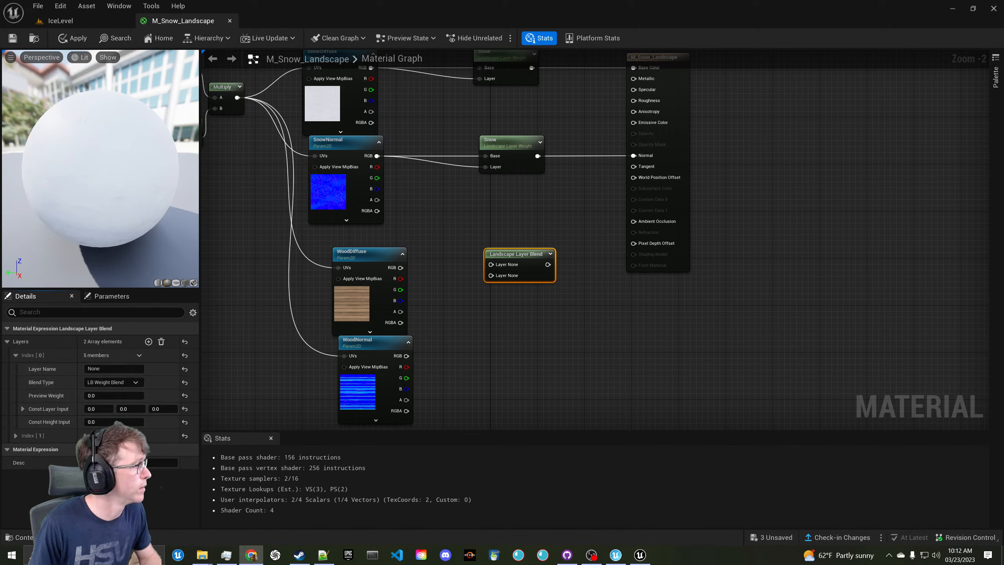
{"action": "left_click", "coordinate": [102, 368]}
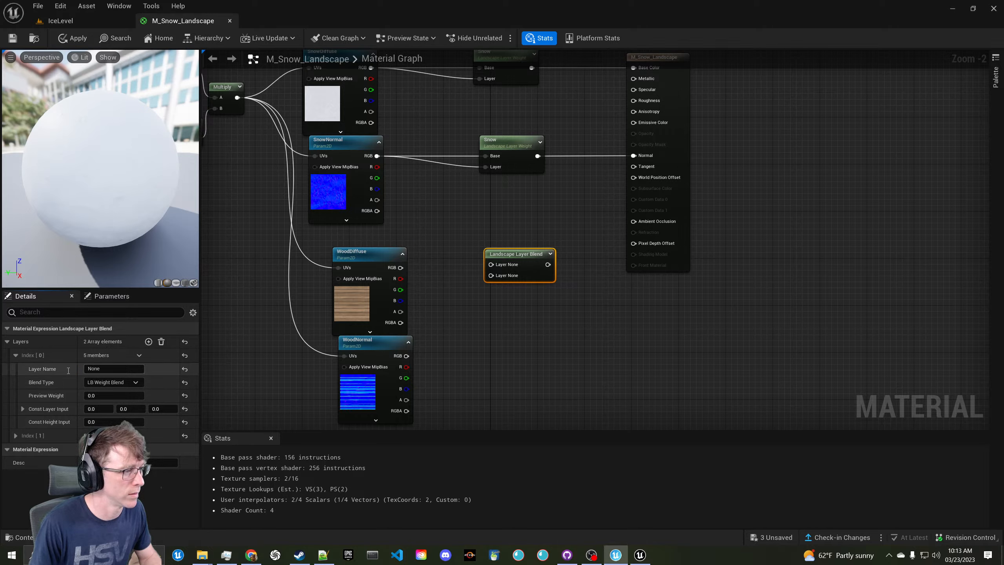
{"action": "type", "text": "Snow"}
{"action": "key", "text": "Return"}
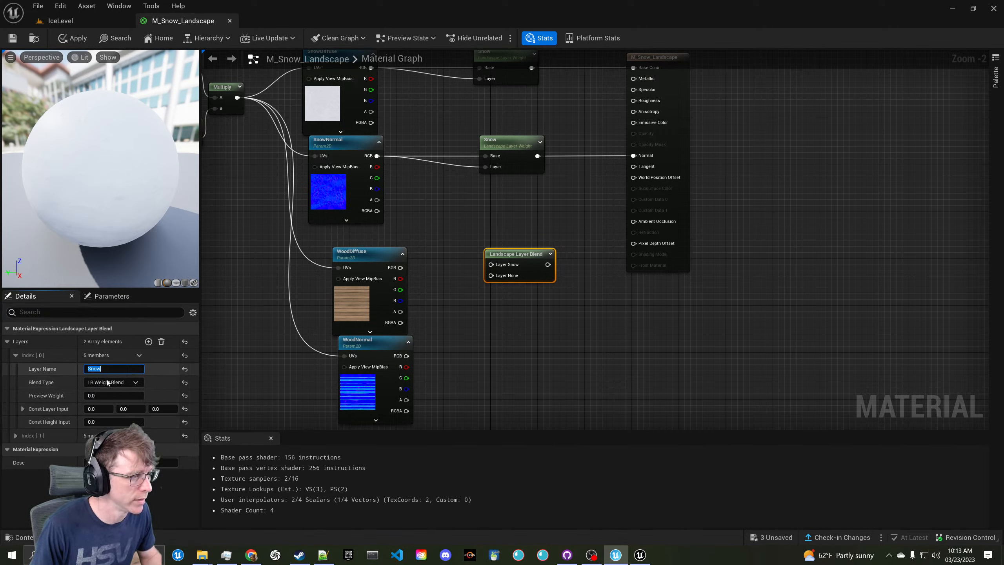
{"action": "left_click", "coordinate": [55, 436]}
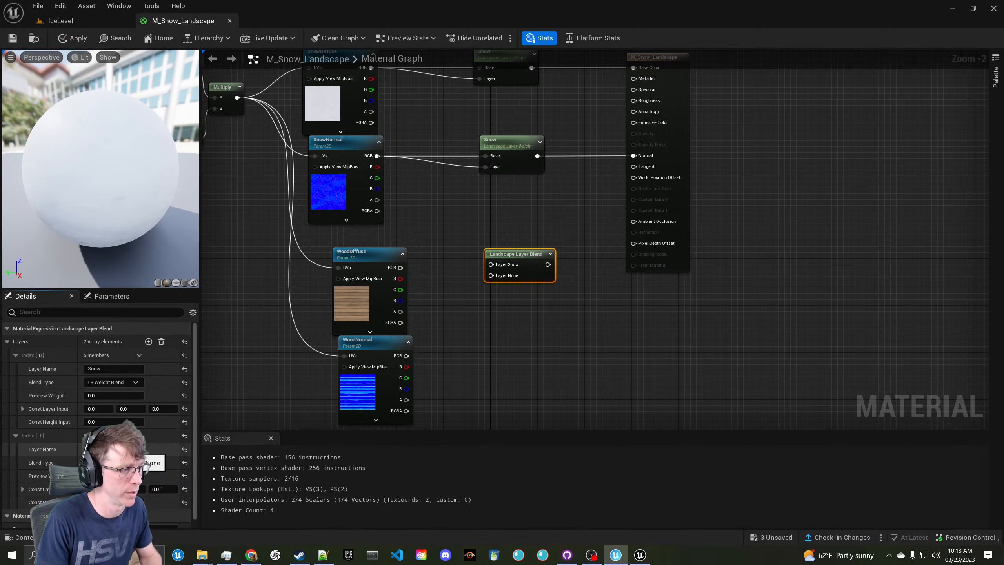
Delete both Snow layer weight nodes and move the Landscape Layer Blend node into their place
{"action": "right_click_drag", "start_coordinate": [502, 208], "coordinate": [493, 253]}
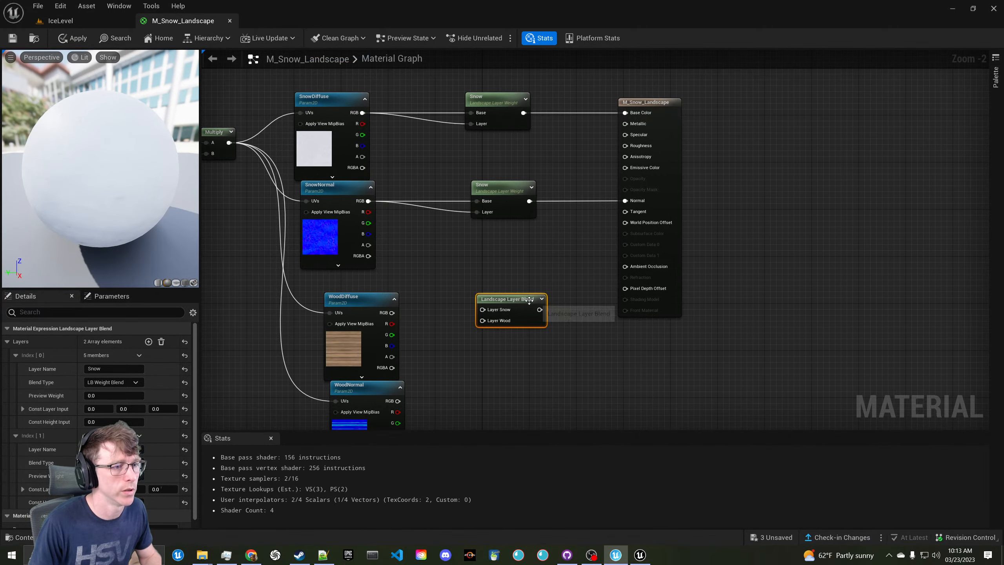
{"action": "left_click_drag", "start_coordinate": [532, 299], "coordinate": [482, 133]}
{"action": "left_click_drag", "start_coordinate": [455, 84], "coordinate": [561, 180]}
{"action": "left_click", "coordinate": [551, 178]}
{"action": "key", "text": "Delete"}
{"action": "left_click", "coordinate": [505, 115]}
{"action": "key", "text": "Delete"}
{"action": "left_click_drag", "start_coordinate": [485, 185], "coordinate": [497, 149]}
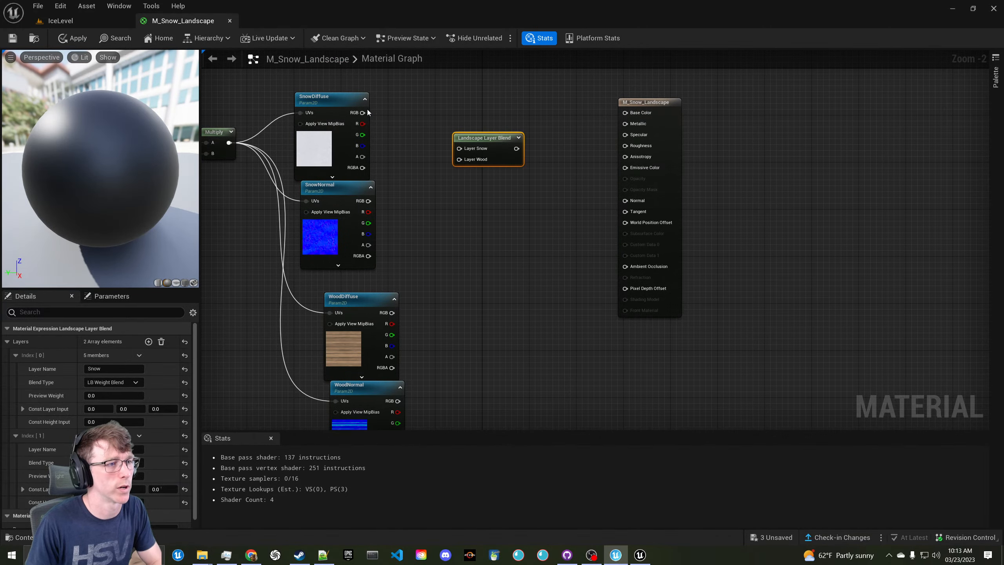
Connect SnowDiffuse RGB to the Layer Snow input and the Landscape Layer Blend output to Base Color
{"action": "left_click_drag", "start_coordinate": [363, 113], "coordinate": [459, 149]}
{"action": "left_click_drag", "start_coordinate": [516, 148], "coordinate": [625, 113]}
Rearrange the texture nodes so WoodDiffuse sits directly below SnowDiffuse and WoodNormal directly below SnowNormal
{"action": "left_click_drag", "start_coordinate": [336, 233], "coordinate": [317, 280]}
{"action": "left_click_drag", "start_coordinate": [353, 354], "coordinate": [324, 232]}
{"action": "left_click_drag", "start_coordinate": [309, 275], "coordinate": [328, 352]}
{"action": "left_click_drag", "start_coordinate": [401, 155], "coordinate": [322, 152]}
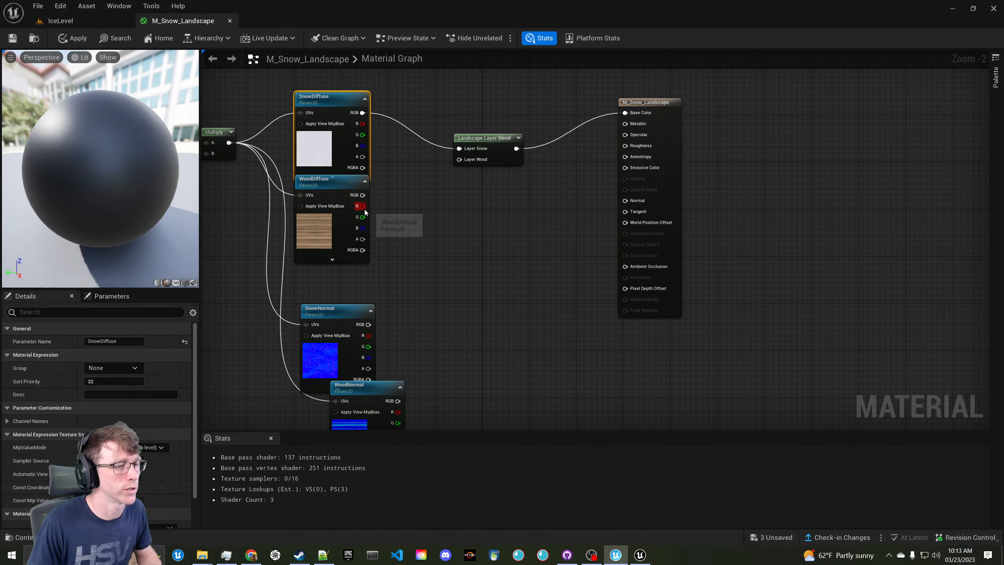
{"action": "right_click_drag", "start_coordinate": [364, 277], "coordinate": [404, 237]}
{"action": "left_click_drag", "start_coordinate": [410, 379], "coordinate": [377, 358]}
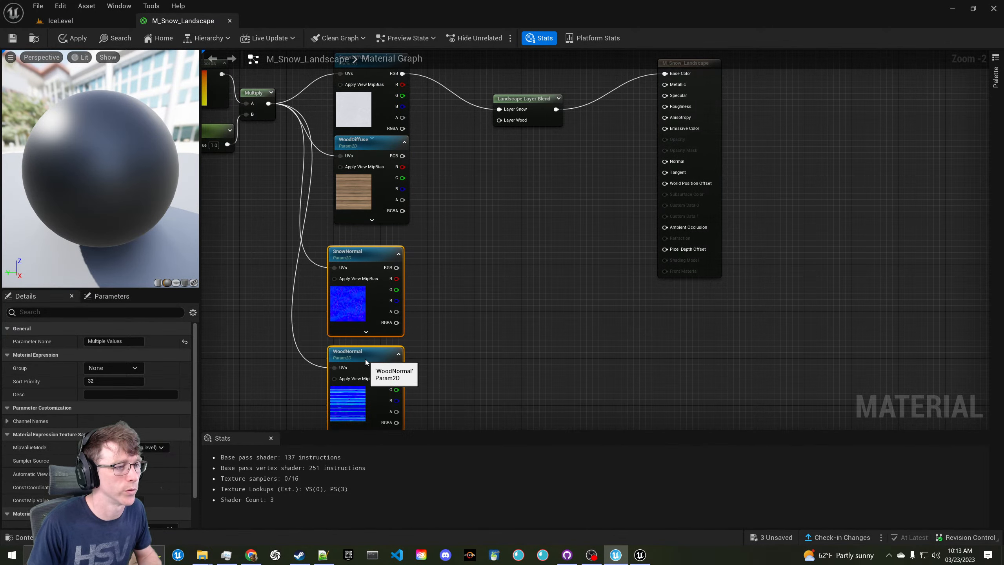
Replace the WoodDiffuse texture with Asteria FrozenRockCliff 01 D
{"action": "left_click", "coordinate": [391, 186]}
{"action": "scroll", "coordinate": [150, 511], "scroll_direction": "down", "scroll_amount": 2}
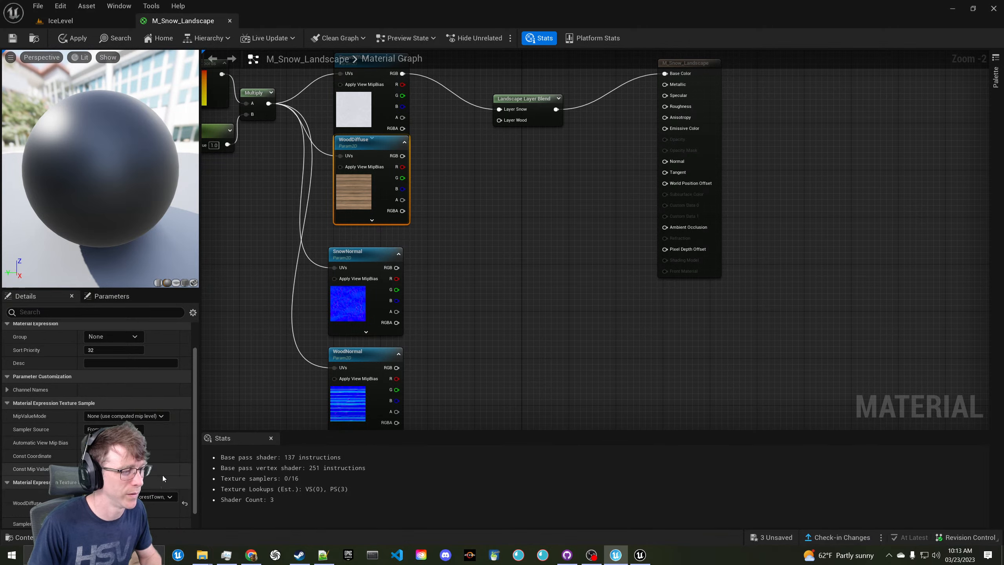
{"action": "left_click", "coordinate": [168, 497]}
{"action": "type", "text": "rock"}
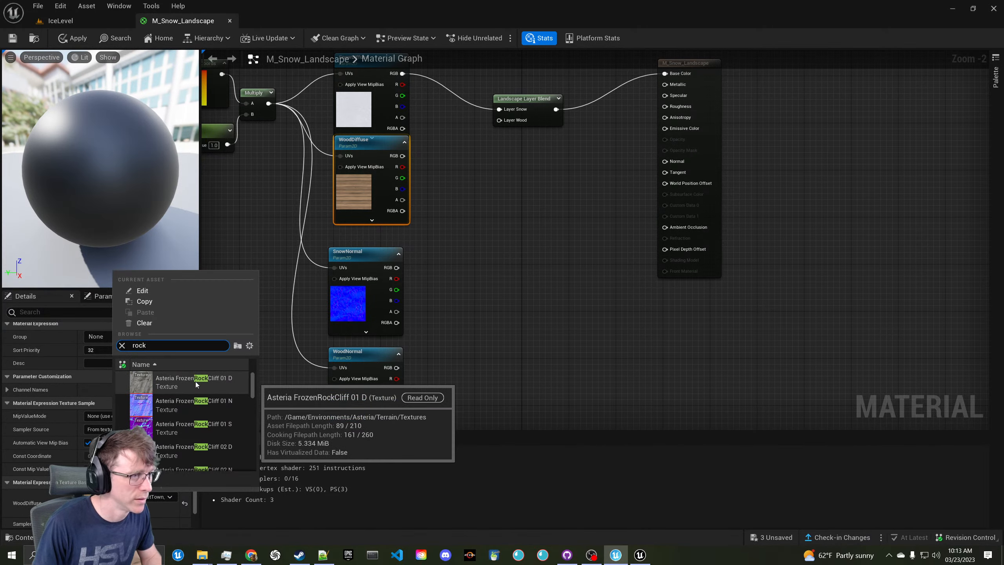
{"action": "left_click", "coordinate": [196, 381]}
Replace the WoodNormal texture with Asteria FrozenRockCliff 01 N
{"action": "left_click", "coordinate": [356, 352]}
{"action": "left_click", "coordinate": [151, 498]}
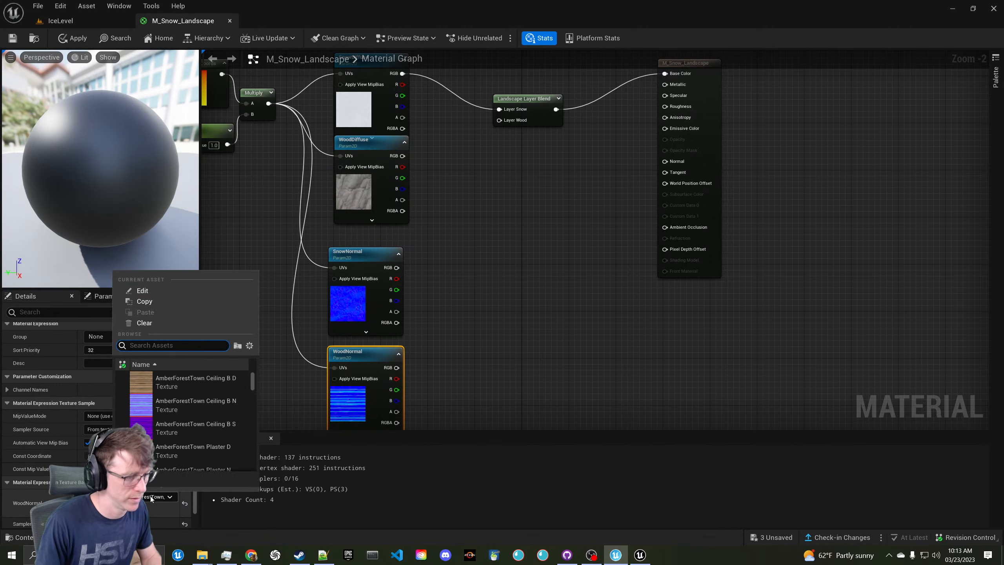
{"action": "type", "text": "rock"}
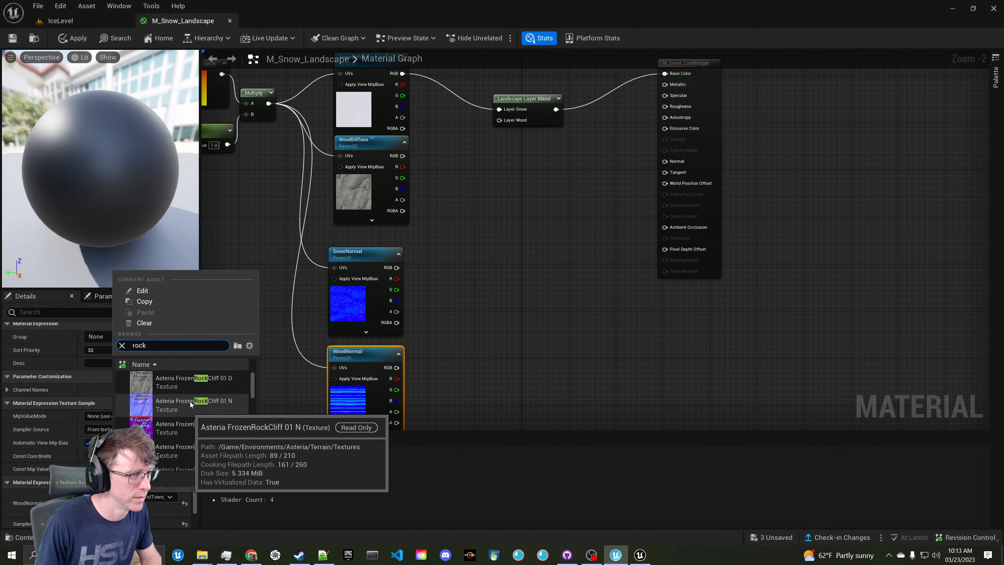
{"action": "left_click", "coordinate": [189, 402]}
Rename the Landscape Layer Blend node's second layer to Rock and connect WoodDiffuse RGB to its Layer Rock input
{"action": "right_click_drag", "start_coordinate": [418, 222], "coordinate": [416, 282]}
{"action": "left_click", "coordinate": [520, 163]}
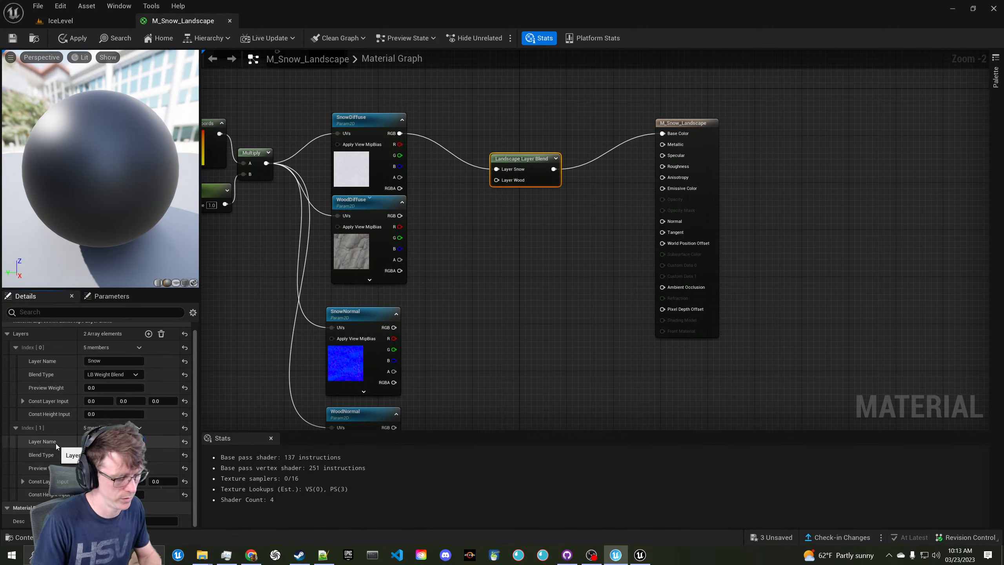
{"action": "type", "text": "Rock"}
{"action": "key", "text": "Return"}
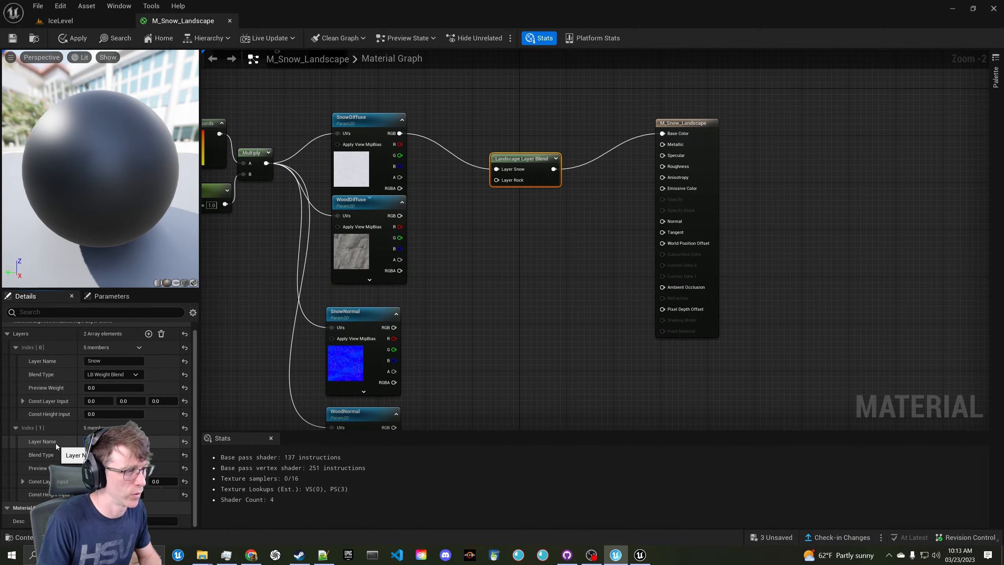
{"action": "left_click_drag", "start_coordinate": [400, 216], "coordinate": [498, 180]}
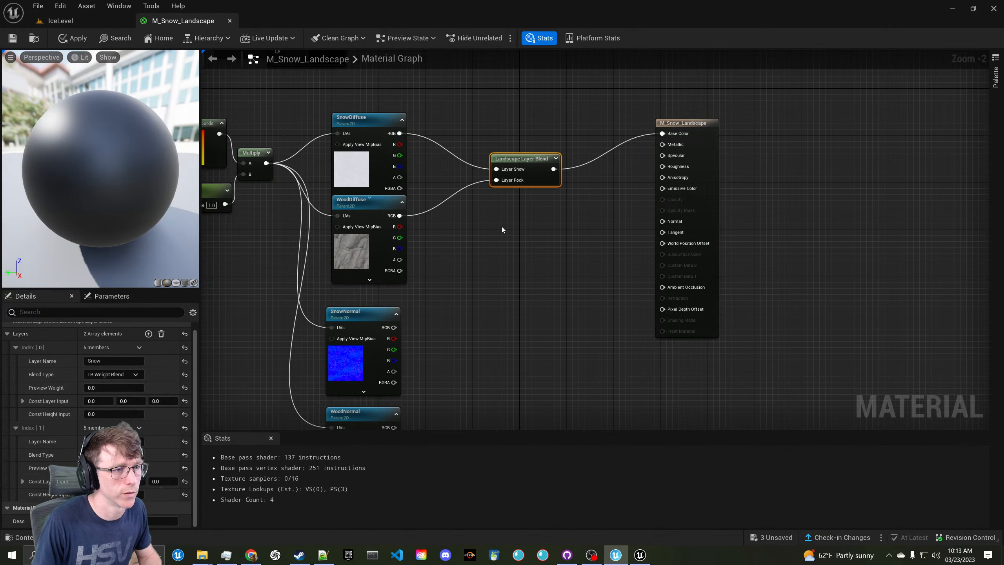
Duplicate the Landscape Layer Blend node, wire SnowNormal and WoodNormal through it into the material's Normal input, and save the material
{"action": "right_click_drag", "start_coordinate": [502, 227], "coordinate": [480, 189]}
{"action": "key", "text": "ctrl+c"}
{"action": "key", "text": "ctrl+v"}
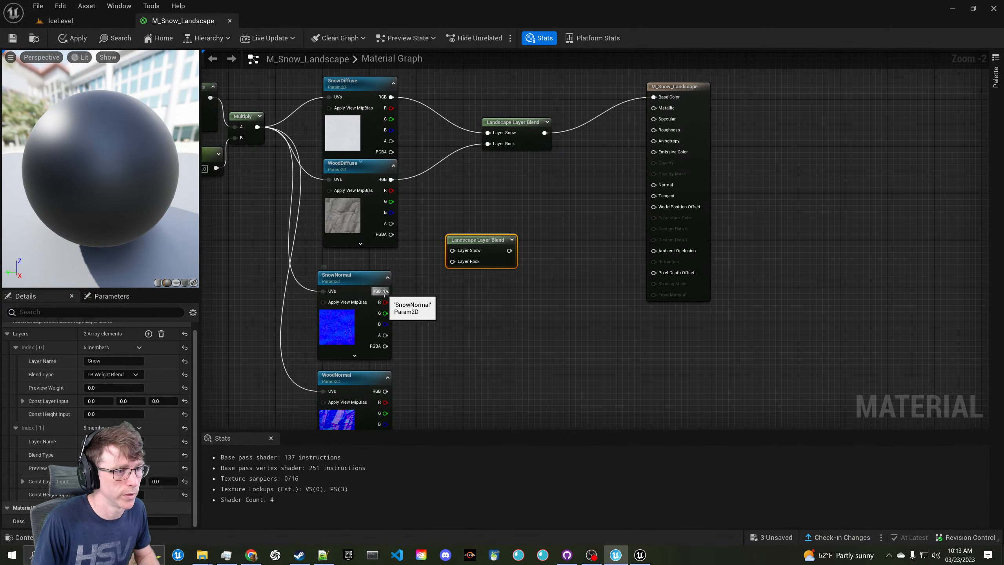
{"action": "left_click_drag", "start_coordinate": [385, 290], "coordinate": [453, 251]}
{"action": "left_click_drag", "start_coordinate": [385, 391], "coordinate": [667, 186]}
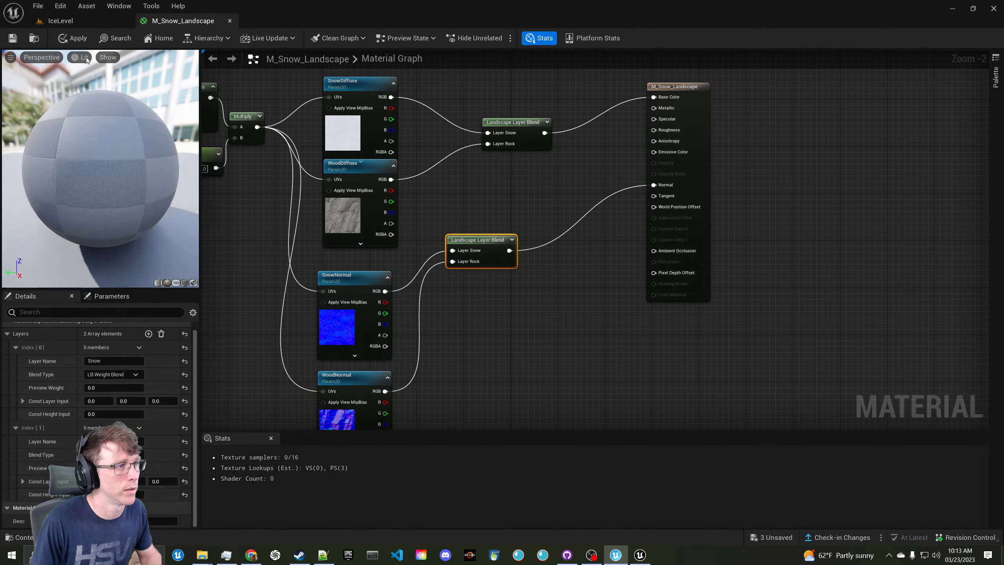
{"action": "left_click", "coordinate": [15, 38]}
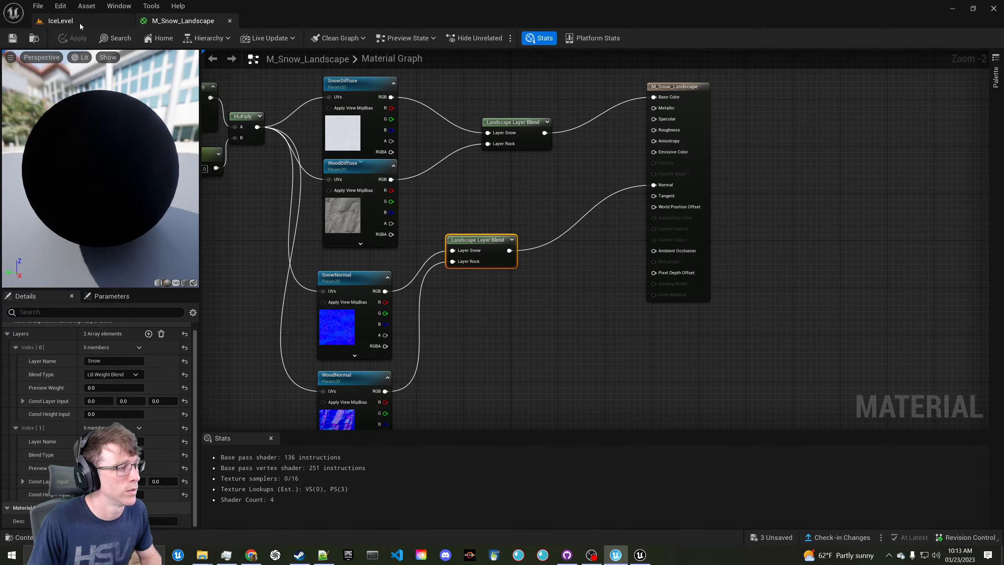
In IceLevel, create a weight-blended layer info for the Rock layer, saved as Rock_LayerInfo in IceLevel_sharedassets
{"action": "left_click", "coordinate": [80, 24]}
{"action": "right_click_drag", "start_coordinate": [395, 289], "coordinate": [585, 317]}
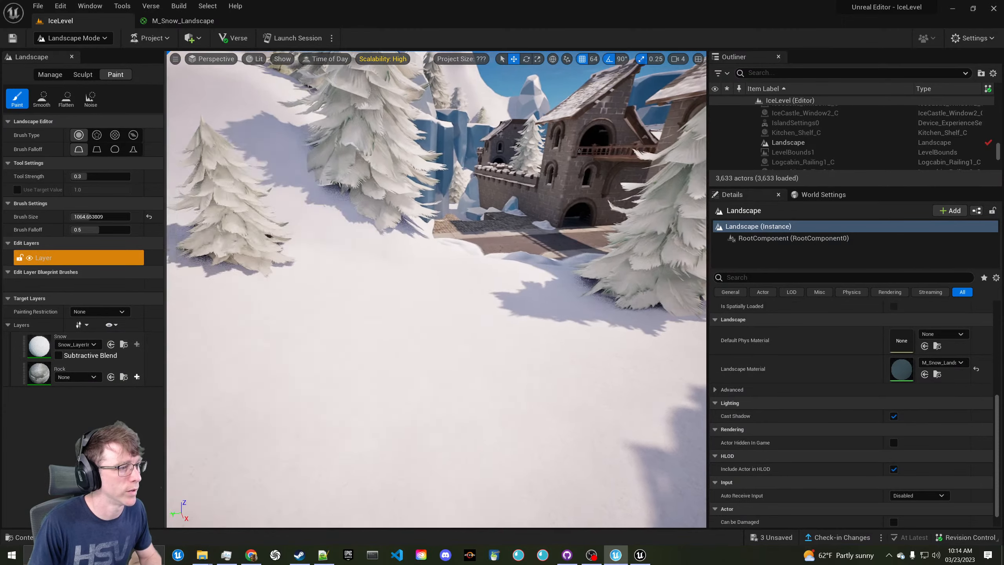
{"action": "left_click", "coordinate": [93, 377]}
{"action": "left_click", "coordinate": [144, 375]}
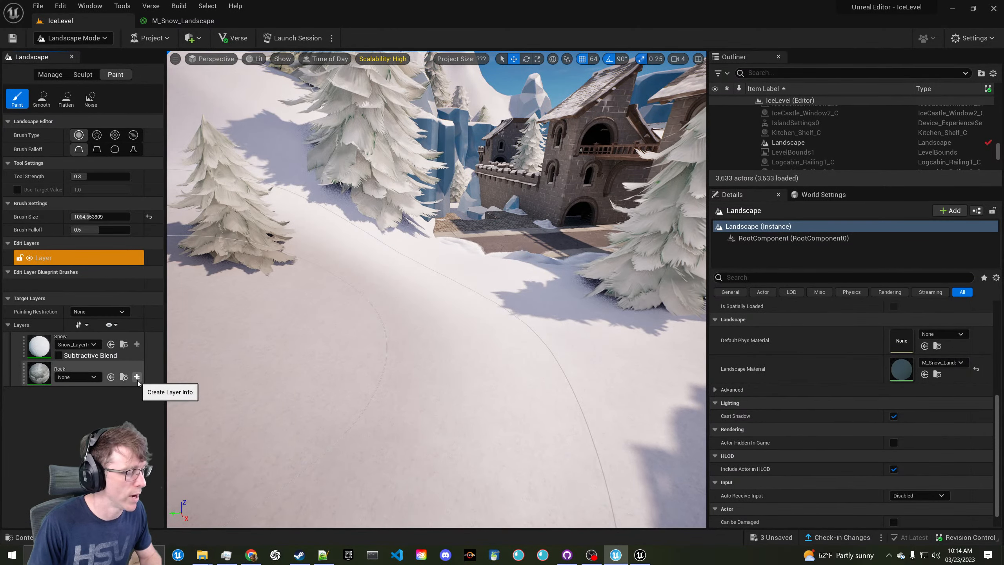
{"action": "left_click", "coordinate": [136, 377]}
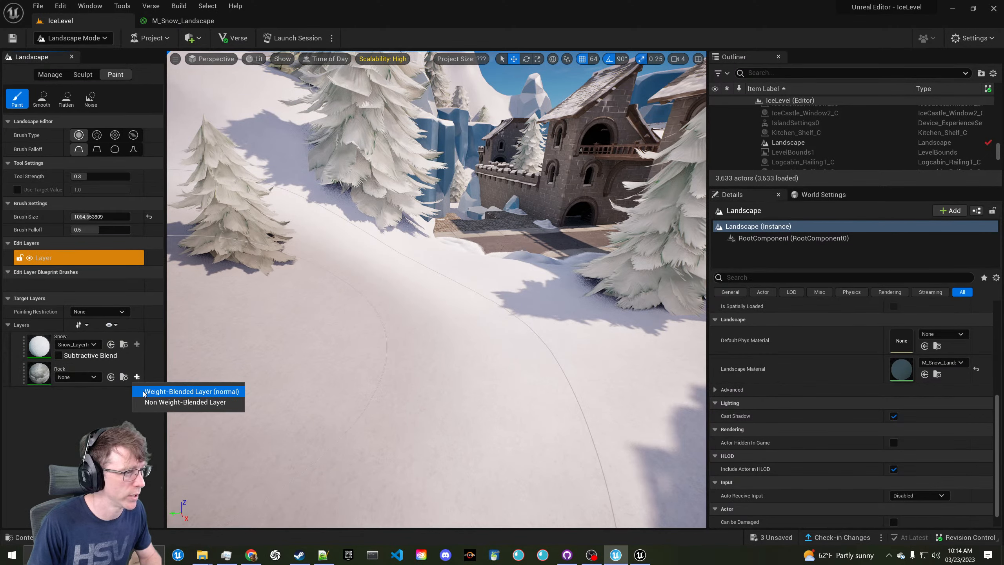
{"action": "left_click", "coordinate": [144, 391]}
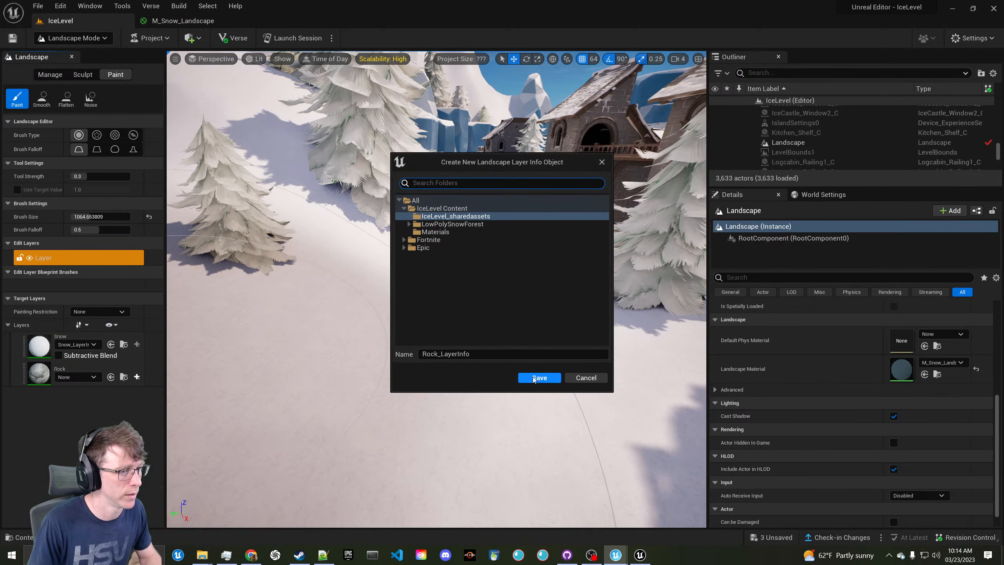
{"action": "left_click", "coordinate": [538, 378]}
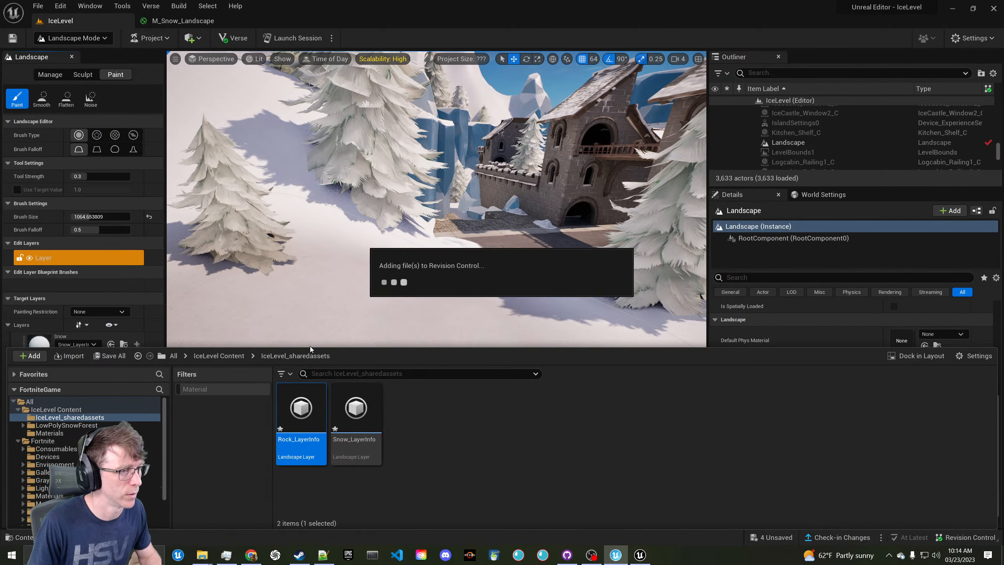
Paint a patch of the Rock layer onto the snow slope in front of the small pine tree
{"action": "right_click_drag", "start_coordinate": [195, 328], "coordinate": [180, 350]}
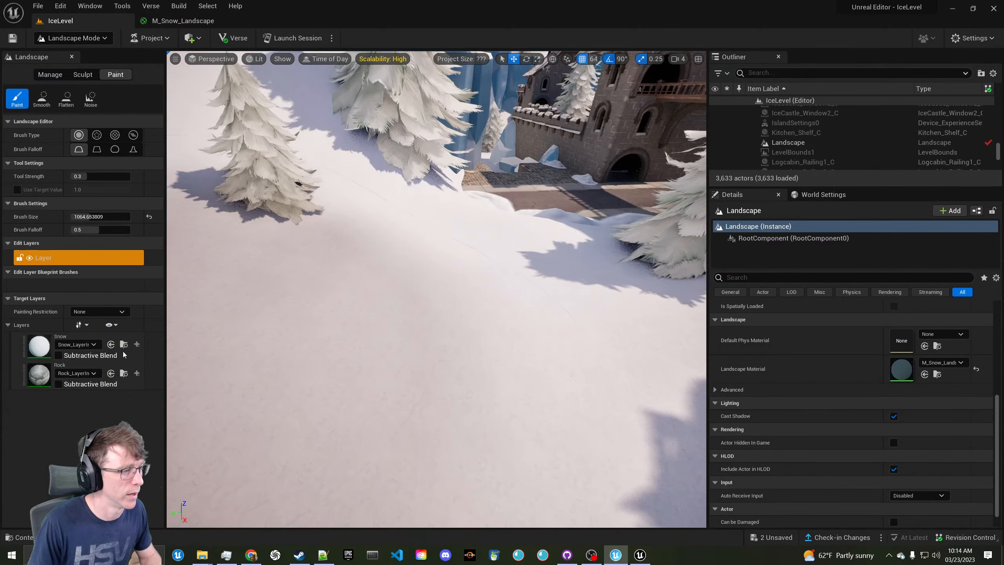
{"action": "left_click", "coordinate": [47, 377]}
{"action": "key", "text": "s"}
{"action": "mouse_move", "coordinate": [340, 325]}
{"action": "right_mouse_down"}
{"action": "mouse_move", "coordinate": [322, 283]}
{"action": "mouse_move", "coordinate": [369, 277]}
{"action": "mouse_move", "coordinate": [281, 318]}
{"action": "mouse_move", "coordinate": [221, 294]}
{"action": "right_mouse_up"}
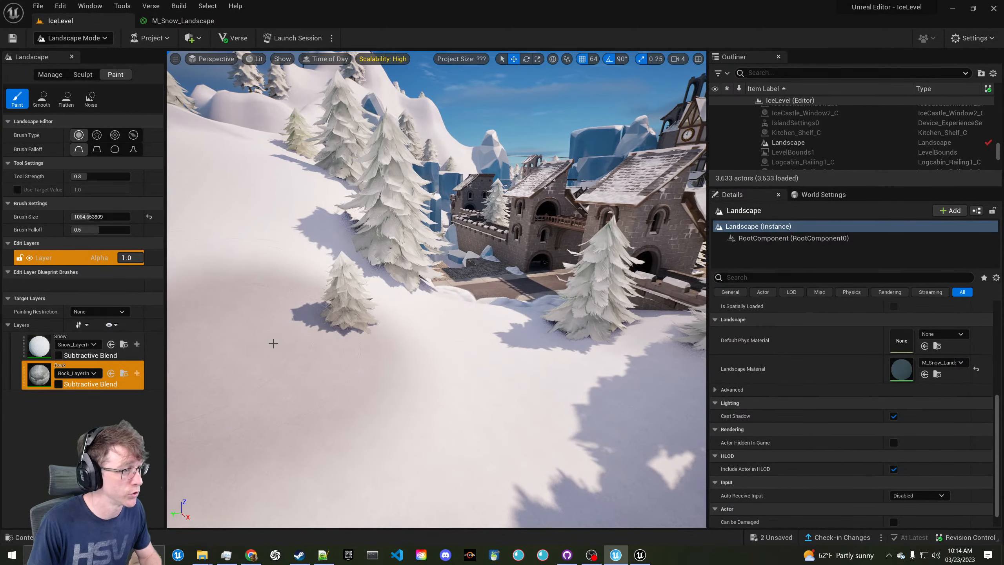
{"action": "left_click", "coordinate": [40, 346]}
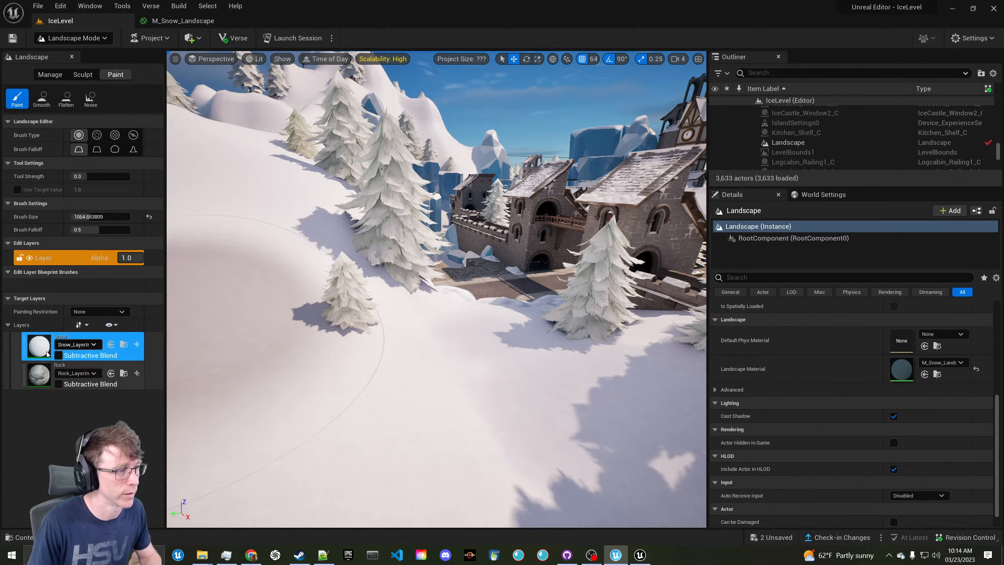
{"action": "left_click", "coordinate": [40, 374]}
{"action": "left_click", "coordinate": [364, 375]}
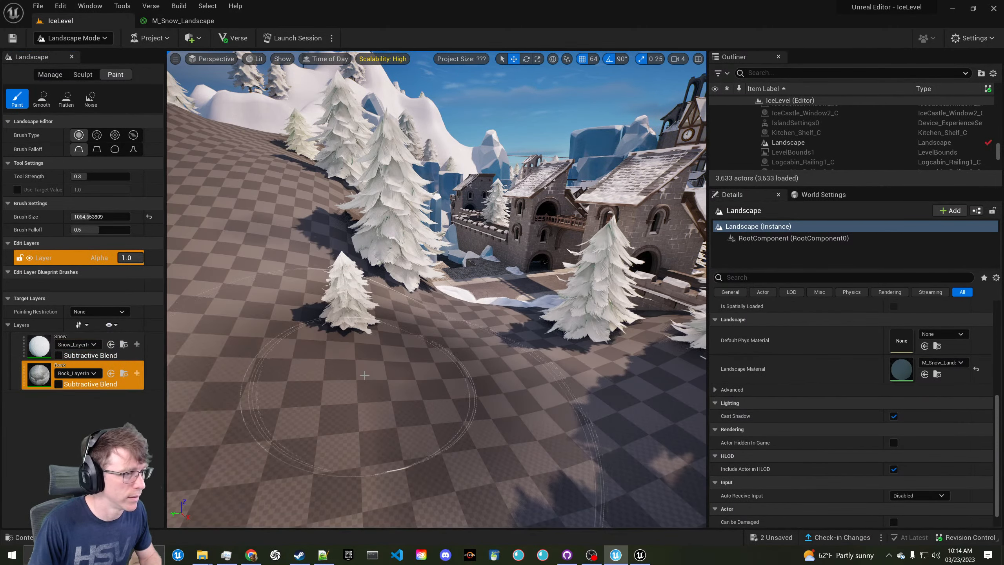
{"action": "mouse_move", "coordinate": [364, 375]}
{"action": "left_mouse_down"}
{"action": "mouse_move", "coordinate": [347, 397]}
{"action": "mouse_move", "coordinate": [307, 404]}
{"action": "mouse_move", "coordinate": [419, 423]}
{"action": "mouse_move", "coordinate": [474, 389]}
{"action": "left_mouse_up"}
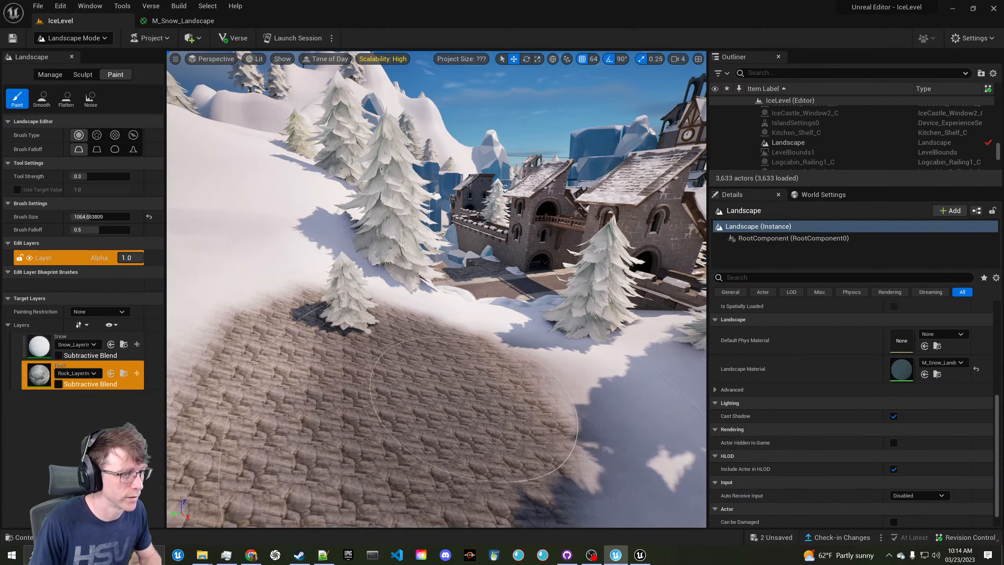
Extend the painted Rock patch across the slope toward the castle
{"action": "right_click_drag", "start_coordinate": [474, 407], "coordinate": [517, 415]}
{"action": "key", "text": "w"}
{"action": "left_click_drag", "start_coordinate": [474, 379], "coordinate": [509, 342]}
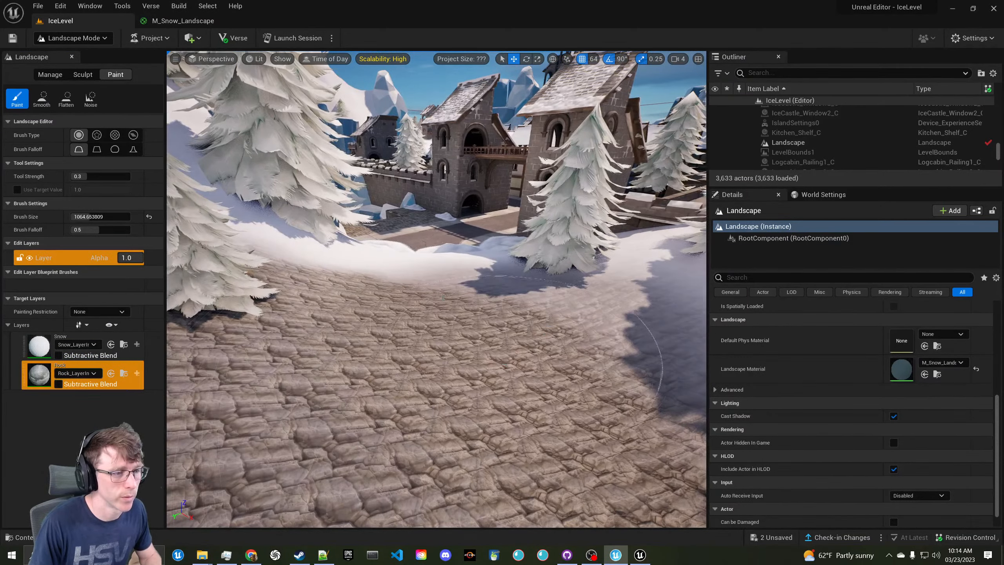
{"action": "mouse_move", "coordinate": [444, 296]}
{"action": "left_mouse_down"}
{"action": "mouse_move", "coordinate": [384, 289]}
{"action": "mouse_move", "coordinate": [403, 290]}
{"action": "left_mouse_up"}
{"action": "key", "text": "s"}
{"action": "right_click_drag", "start_coordinate": [403, 290], "coordinate": [417, 363]}
{"action": "key", "text": "w"}
Locate M_Snow_Landscape in the Materials folder and create a material instance from it
{"action": "left_click", "coordinate": [196, 22]}
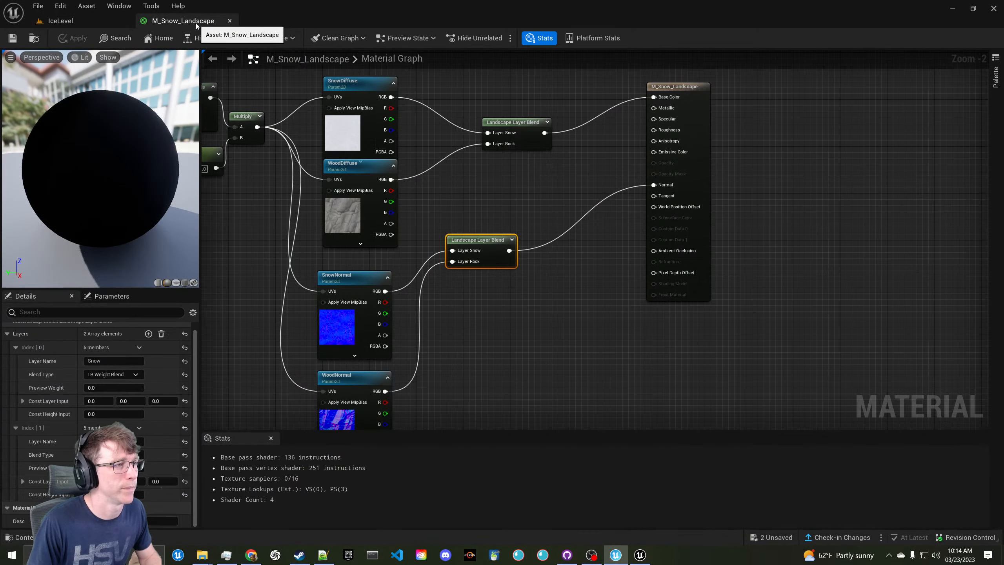
{"action": "left_click", "coordinate": [34, 40]}
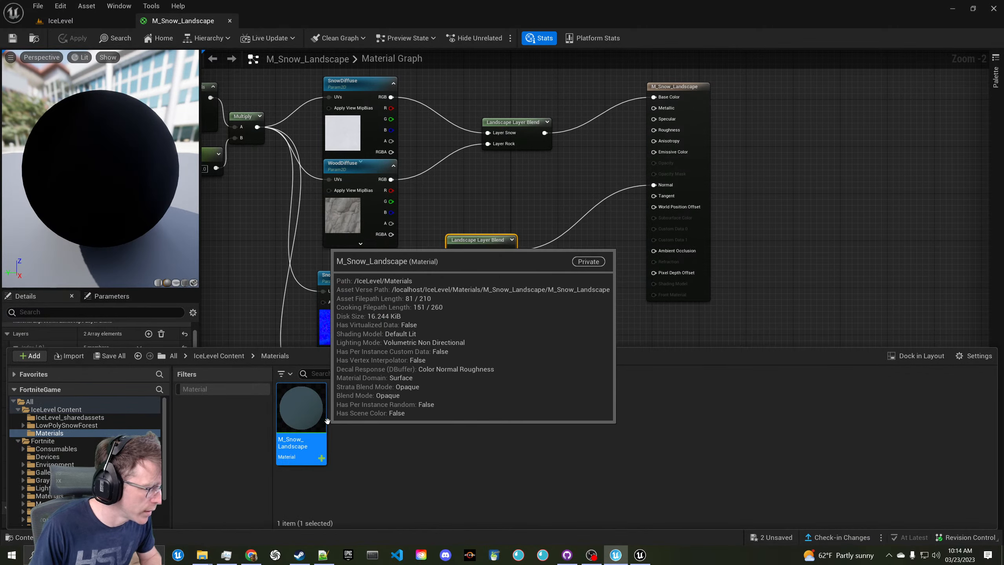
{"action": "right_click", "coordinate": [310, 418]}
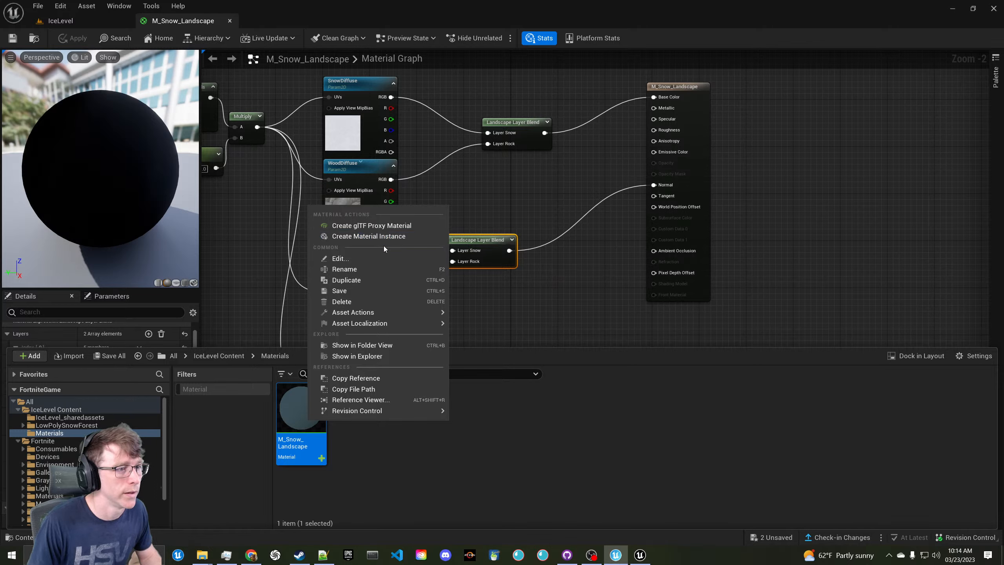
{"action": "left_click", "coordinate": [357, 237]}
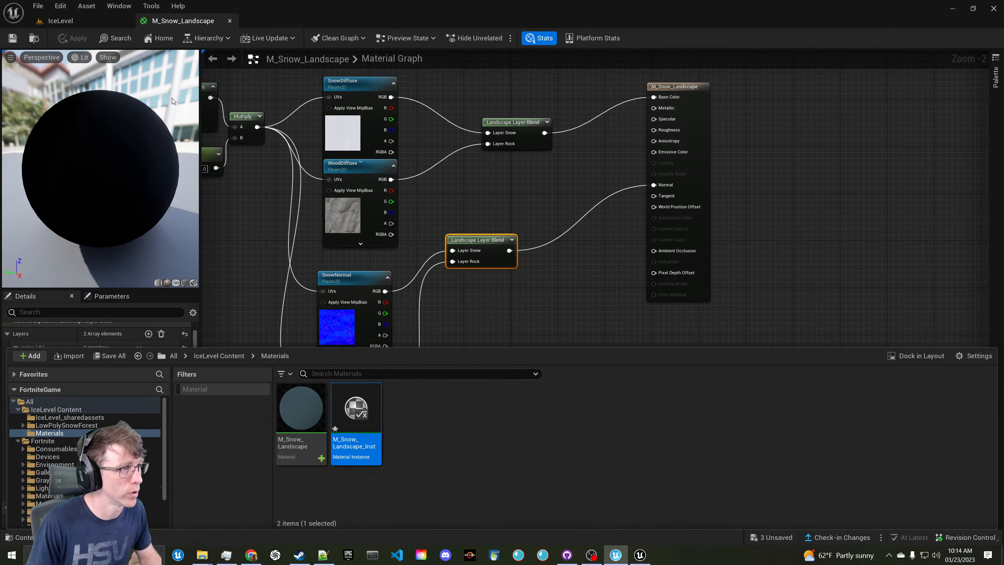
Assign M_Snow_Landscape_Inst as the Landscape Material of the Landscape actor in IceLevel
{"action": "left_click", "coordinate": [89, 19]}
{"action": "left_click", "coordinate": [942, 362]}
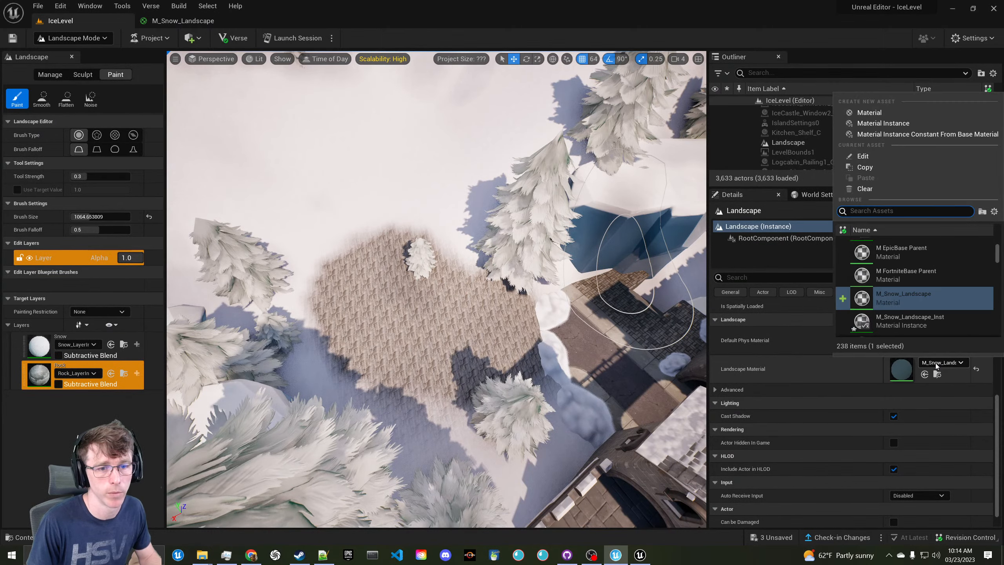
{"action": "left_click", "coordinate": [927, 320]}
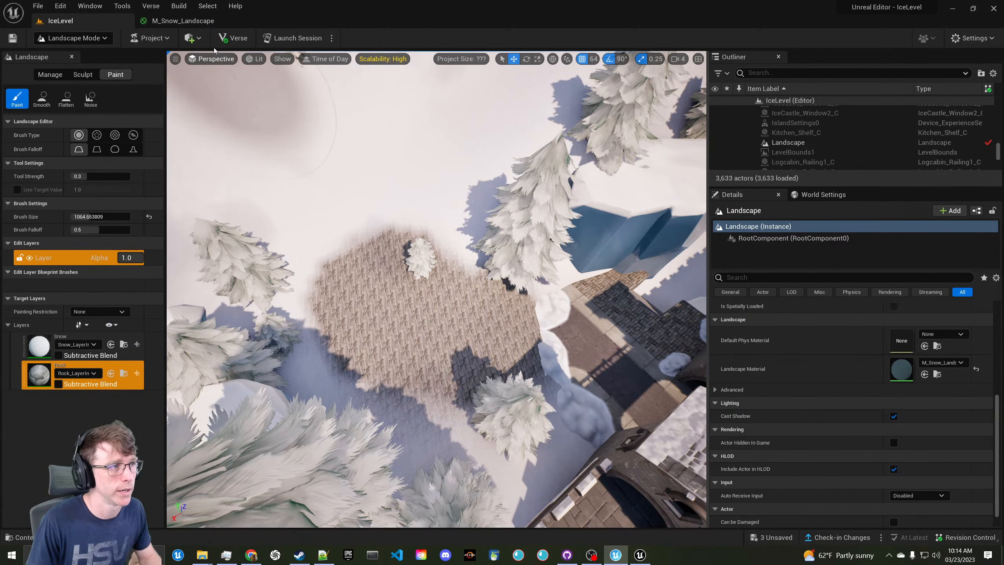
Examine the four texture parameters and the Scale parameter in the M_Snow_Landscape material graph
{"action": "left_click", "coordinate": [192, 22]}
{"action": "right_click_drag", "start_coordinate": [354, 217], "coordinate": [483, 224]}
{"action": "left_click", "coordinate": [471, 130]}
{"action": "scroll", "coordinate": [427, 89], "scroll_direction": "down", "scroll_amount": 3}
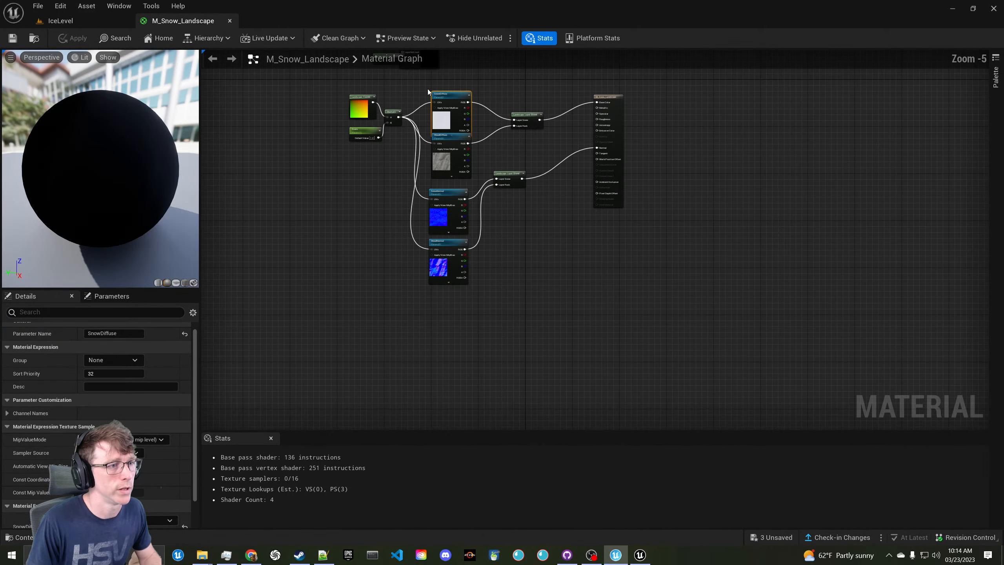
{"action": "left_click_drag", "start_coordinate": [486, 278], "coordinate": [487, 279]}
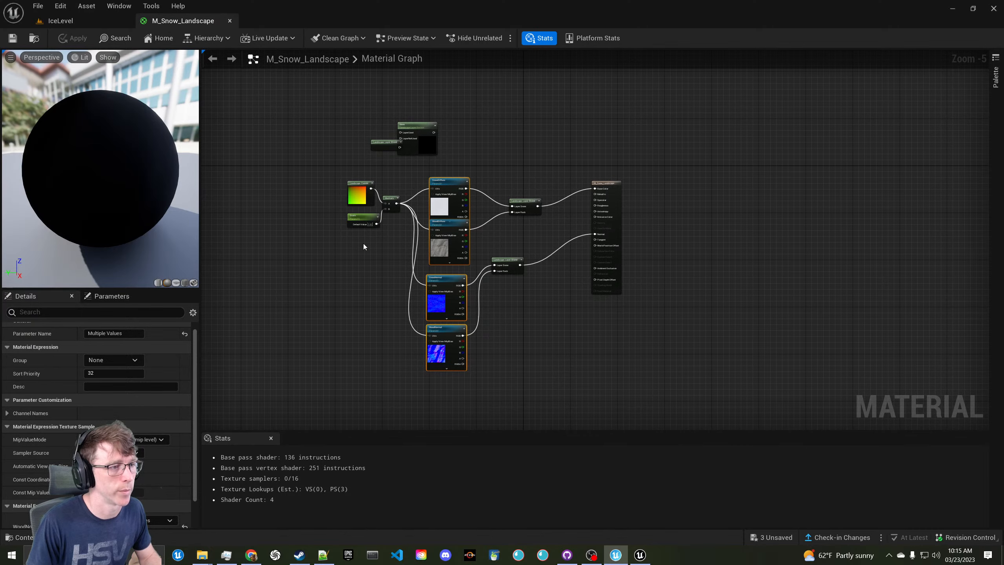
{"action": "left_click", "coordinate": [353, 216]}
{"action": "scroll", "coordinate": [353, 217], "scroll_direction": "up", "scroll_amount": 4}
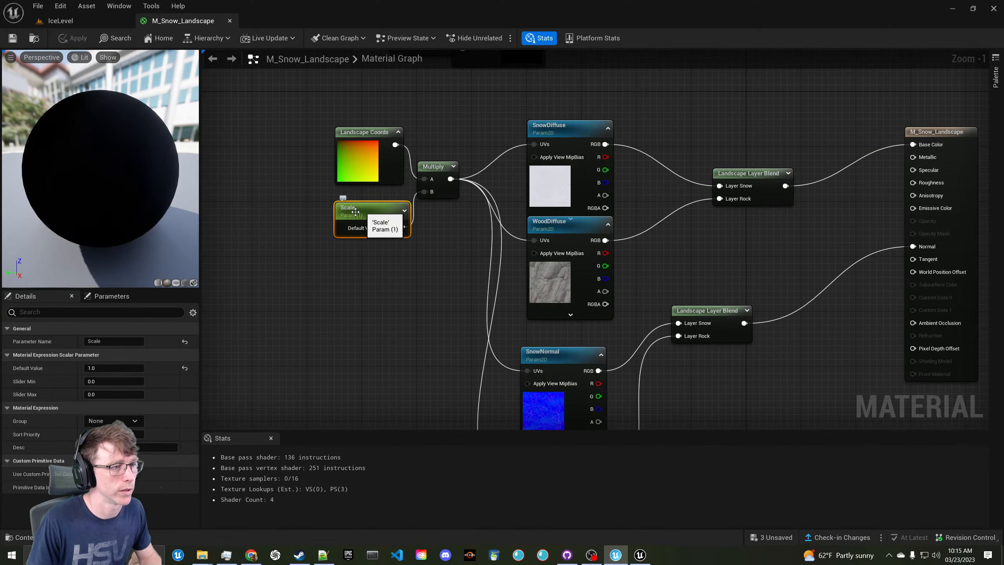
Open M_Snow_Landscape_Inst with its Scale override enabled and float its editor window beside the painted rock in IceLevel
{"action": "left_click", "coordinate": [85, 24]}
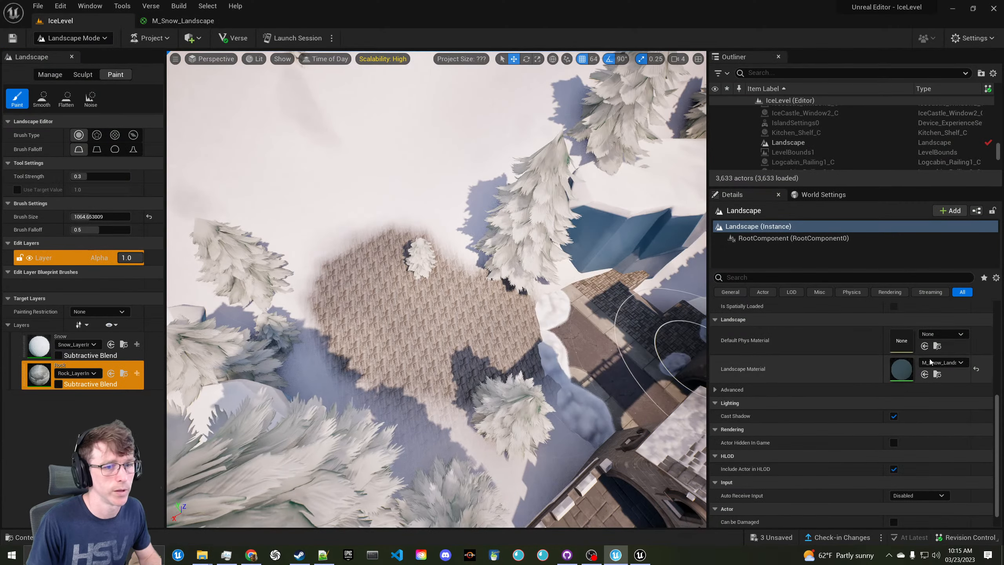
{"action": "double_click", "coordinate": [900, 366]}
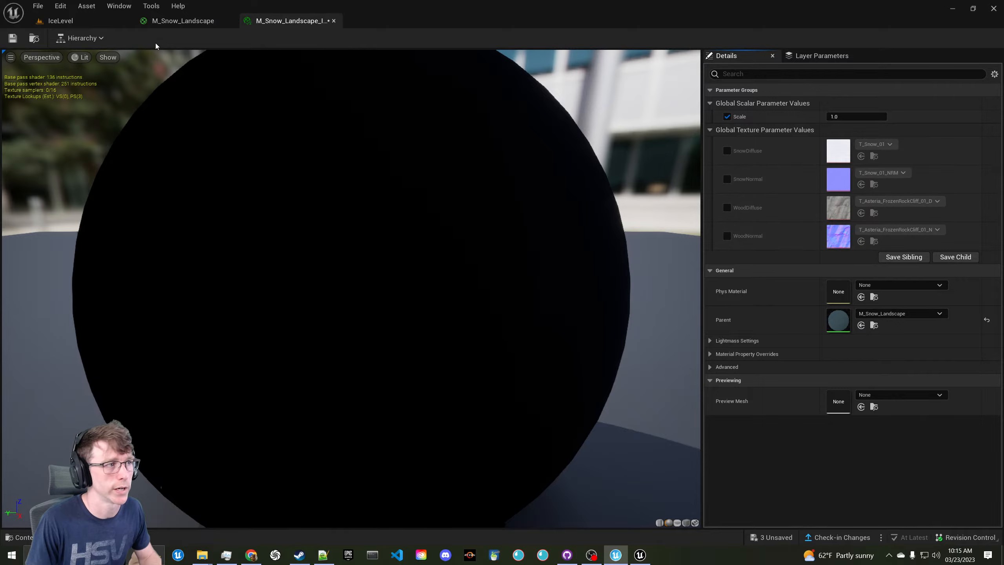
{"action": "left_click_drag", "start_coordinate": [285, 22], "coordinate": [675, 184]}
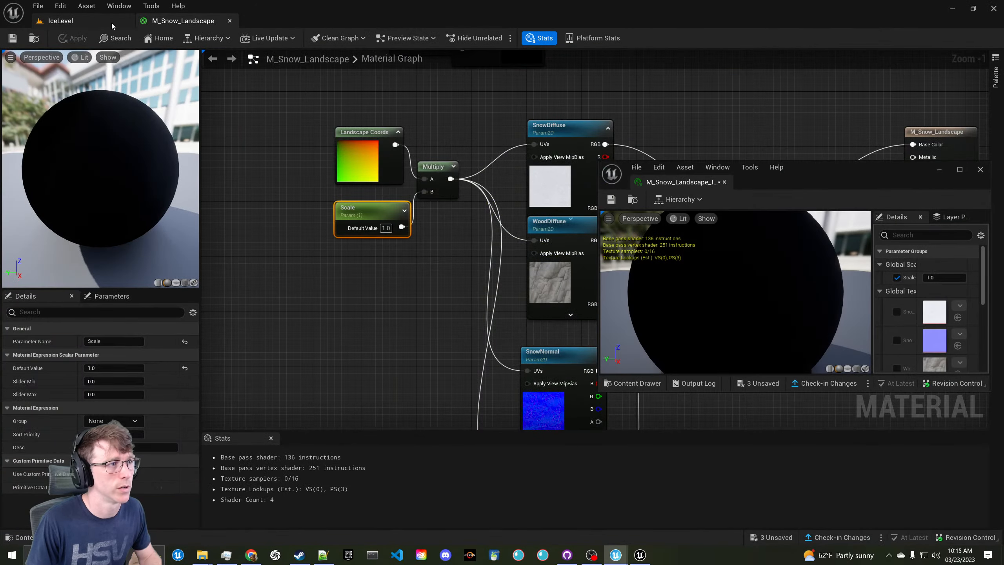
{"action": "left_click", "coordinate": [111, 26]}
{"action": "key", "text": "w"}
{"action": "right_click_drag", "start_coordinate": [385, 169], "coordinate": [383, 132]}
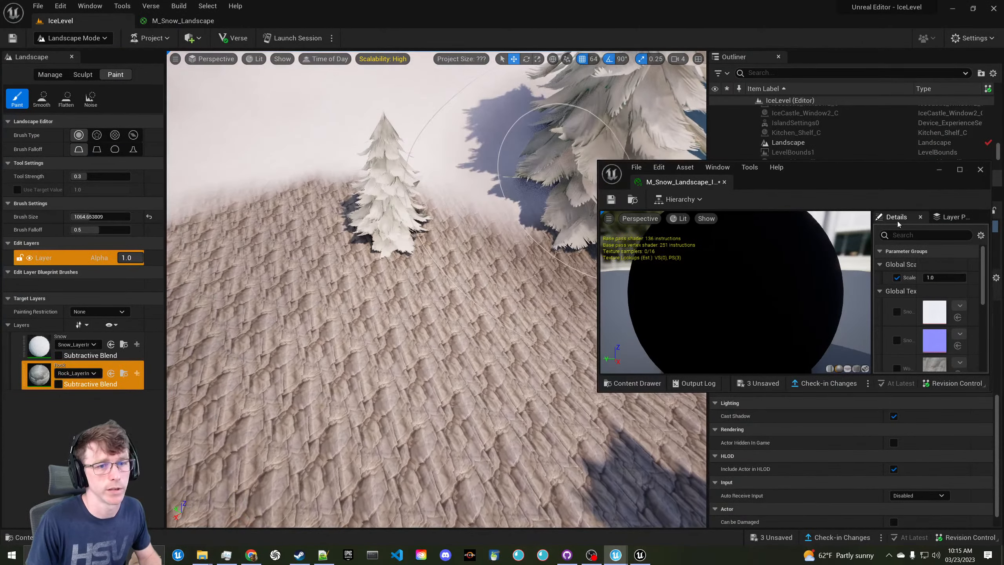
Adjust the material instance's Scale, trying 0.5 and settling on 0.1
{"action": "left_click_drag", "start_coordinate": [947, 280], "coordinate": [945, 279]}
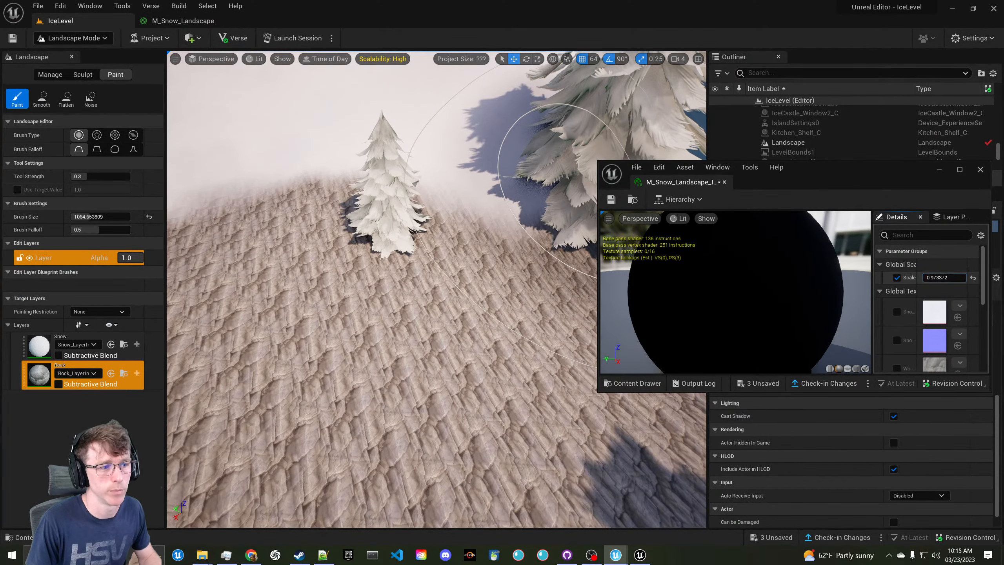
{"action": "left_click", "coordinate": [943, 279]}
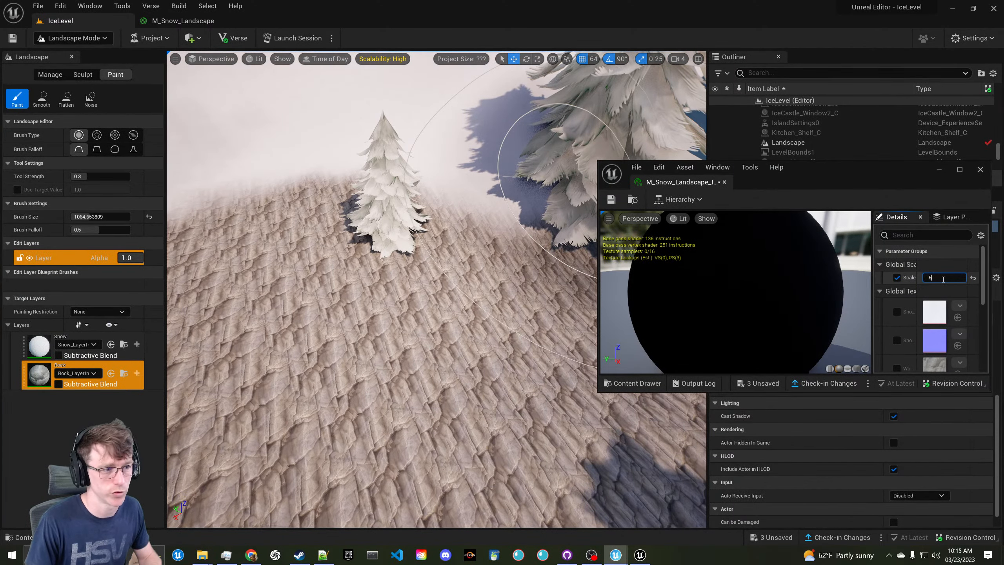
{"action": "type", "text": ".5"}
{"action": "key", "text": "Return"}
{"action": "type", "text": ".1"}
{"action": "key", "text": "Return"}
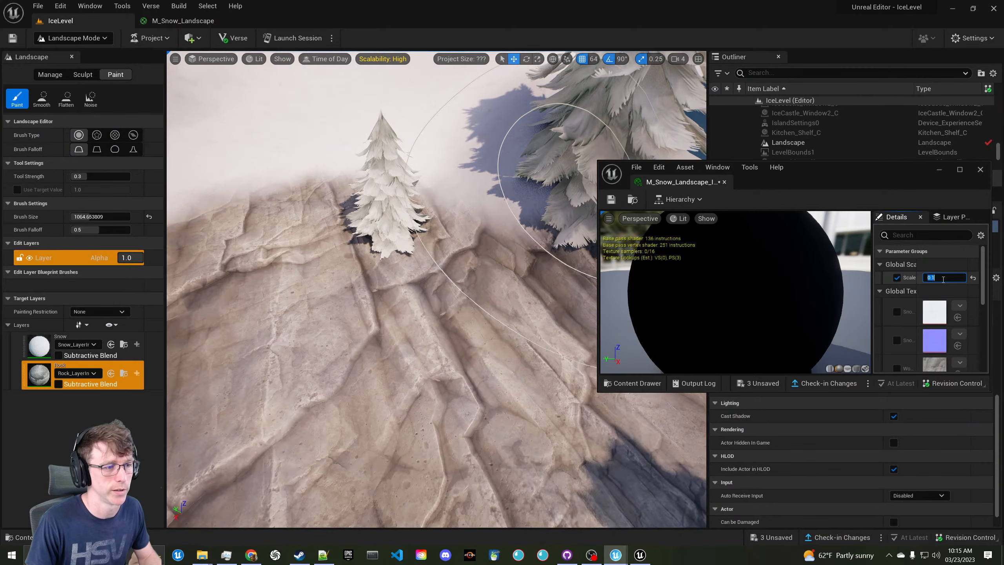
Set the material instance's Scale to 2.0 and inspect the texture tiling on the painted rock and the snow slopes
{"action": "type", "text": "2"}
{"action": "key", "text": "Return"}
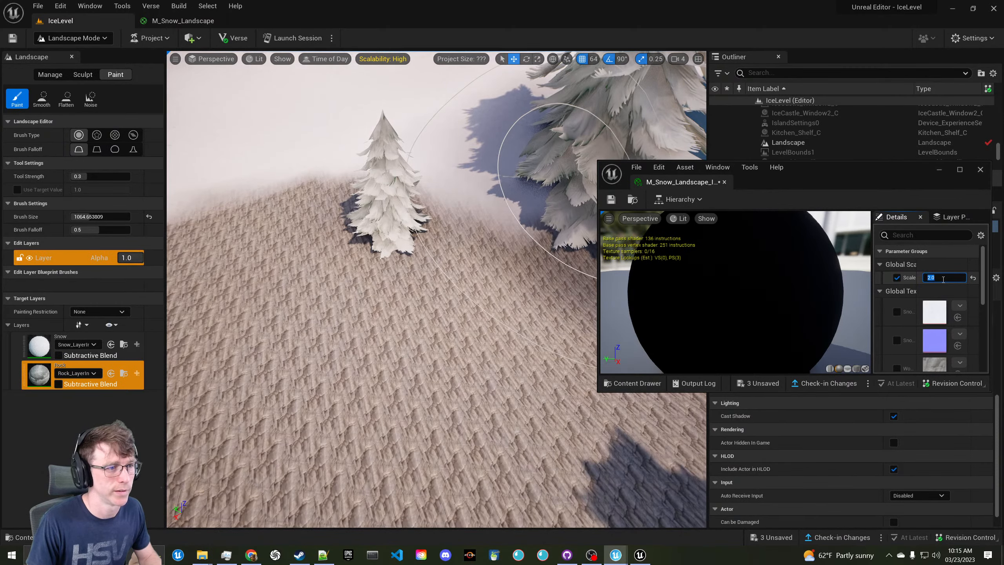
{"action": "mouse_move", "coordinate": [439, 284]}
{"action": "right_mouse_down"}
{"action": "mouse_move", "coordinate": [438, 209]}
{"action": "mouse_move", "coordinate": [456, 283]}
{"action": "mouse_move", "coordinate": [438, 284]}
{"action": "mouse_move", "coordinate": [436, 300]}
{"action": "right_mouse_up"}
{"action": "key", "text": "w"}
{"action": "key", "text": "w"}
{"action": "key", "text": "s"}
{"action": "key", "text": "w"}
{"action": "key", "text": "s"}
{"action": "key", "text": "w"}
{"action": "key", "text": "s"}
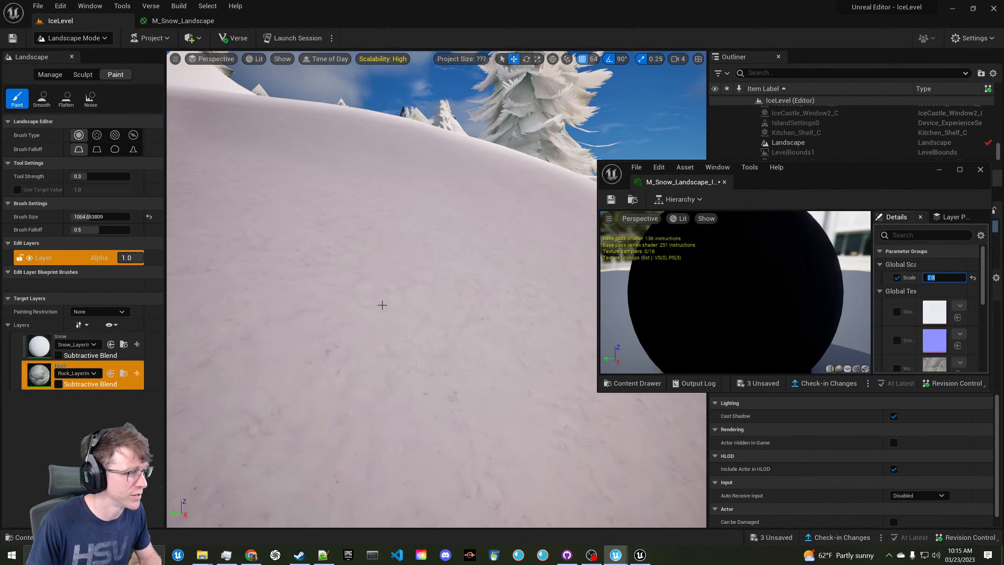
{"action": "key", "text": "s"}
{"action": "right_click_drag", "start_coordinate": [382, 305], "coordinate": [382, 300]}
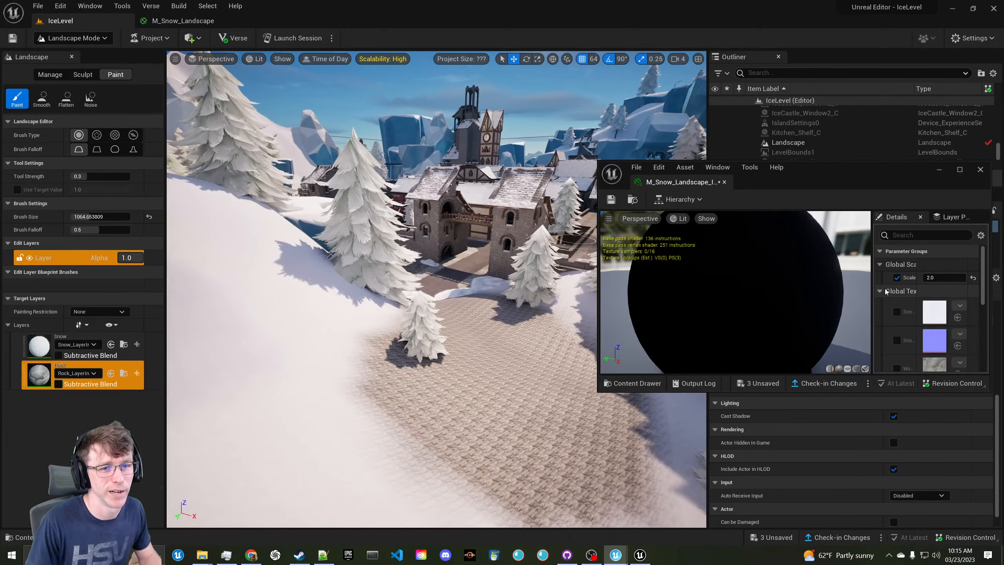
Enable the overrides for the rock layer's color and normal texture parameters in the material instance
{"action": "scroll", "coordinate": [925, 320], "scroll_direction": "down", "scroll_amount": 2}
{"action": "left_click", "coordinate": [897, 321]}
{"action": "left_click", "coordinate": [896, 350]}
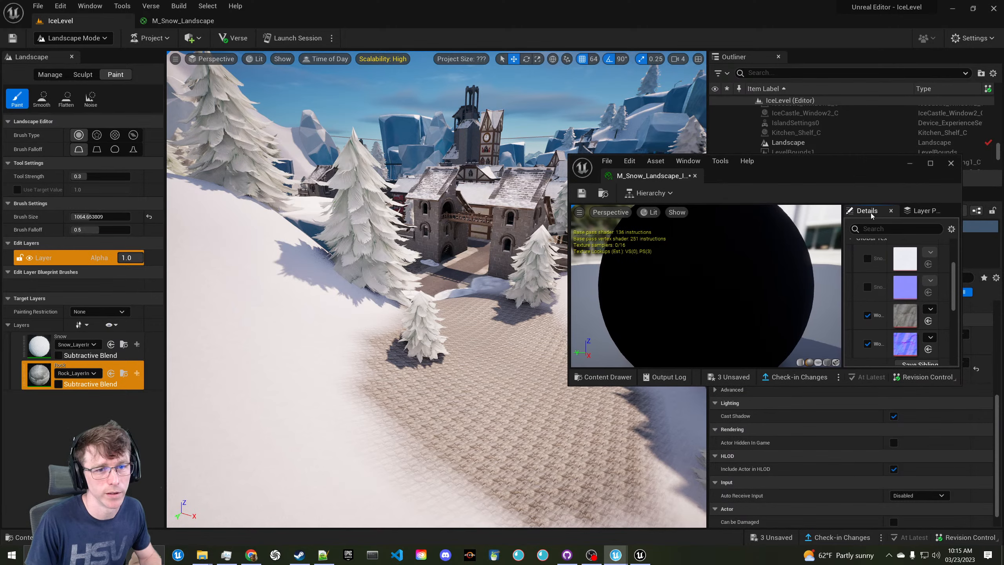
Try AmberForestTown Ceiling B D and AmberForestTown Ceiling B N as the rock layer's color and normal textures
{"action": "left_click", "coordinate": [931, 309]}
{"action": "left_click", "coordinate": [931, 433]}
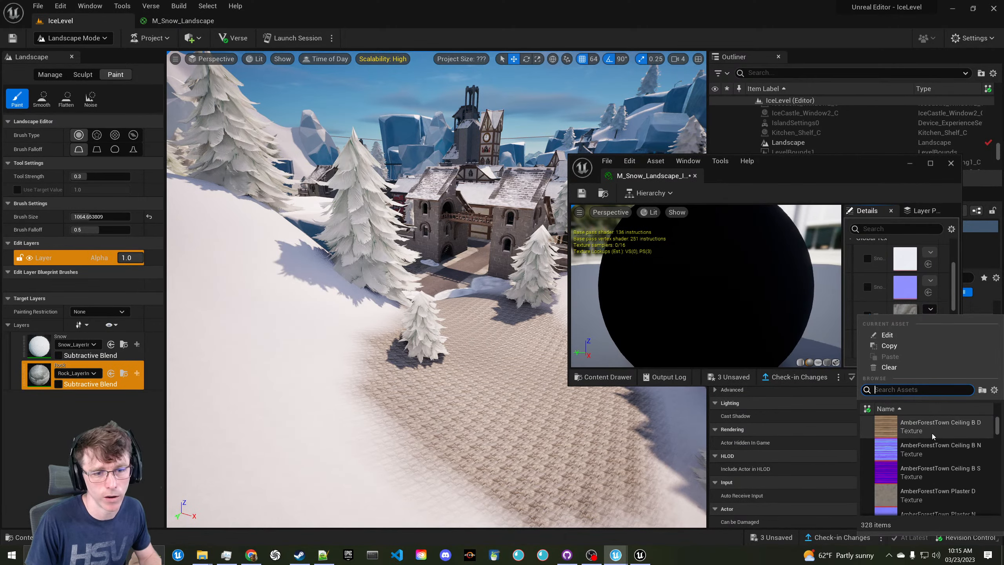
{"action": "key", "text": "w"}
{"action": "mouse_move", "coordinate": [586, 436]}
{"action": "right_mouse_down"}
{"action": "mouse_move", "coordinate": [581, 471]}
{"action": "mouse_move", "coordinate": [583, 455]}
{"action": "right_mouse_up"}
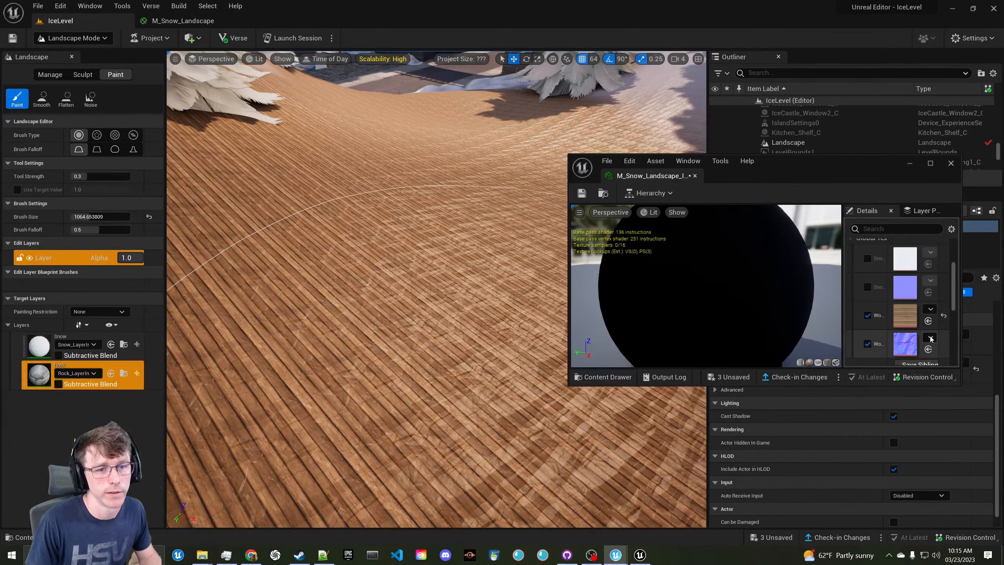
{"action": "left_click", "coordinate": [931, 338]}
{"action": "left_click", "coordinate": [909, 228]}
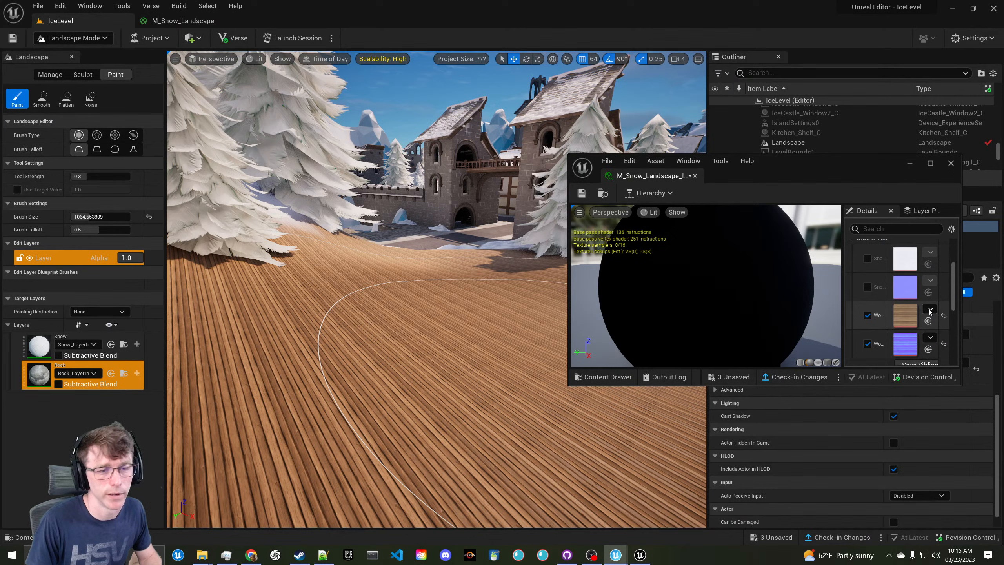
Assign Grass D 01 and Grass N 01 as the rock layer's color and normal textures, and save and close the material instance
{"action": "left_click", "coordinate": [925, 310]}
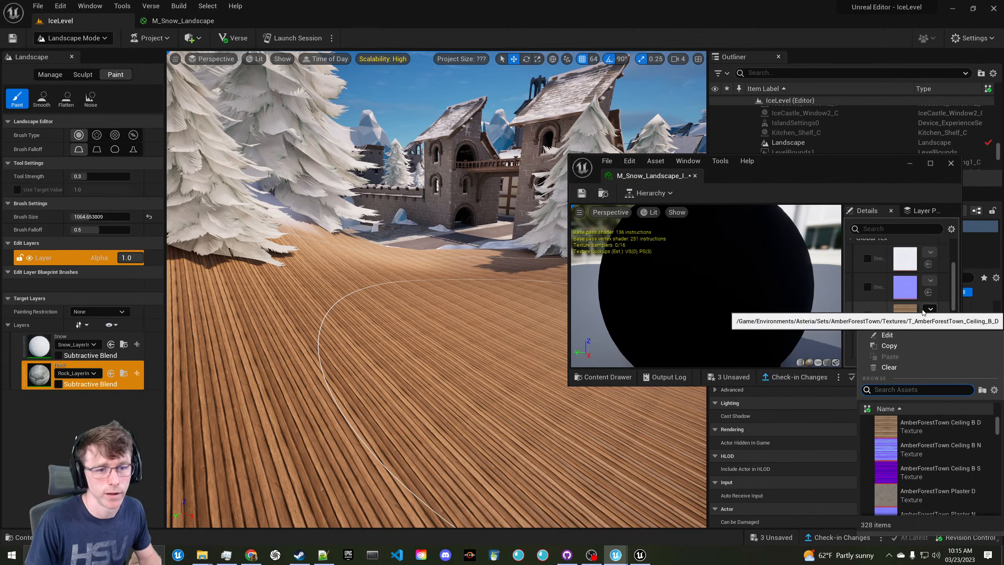
{"action": "type", "text": "grass"}
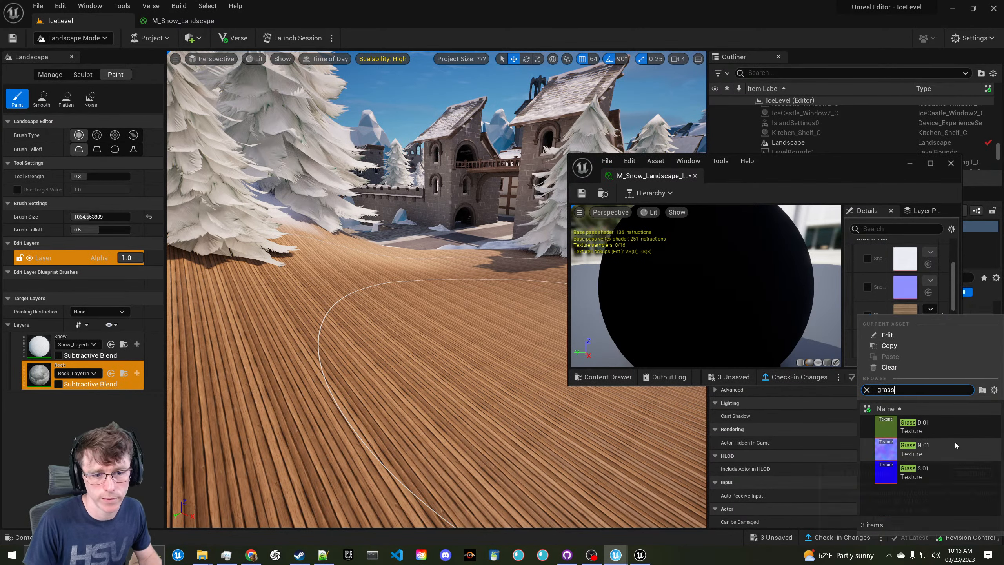
{"action": "left_click", "coordinate": [948, 431]}
{"action": "left_click", "coordinate": [930, 337]}
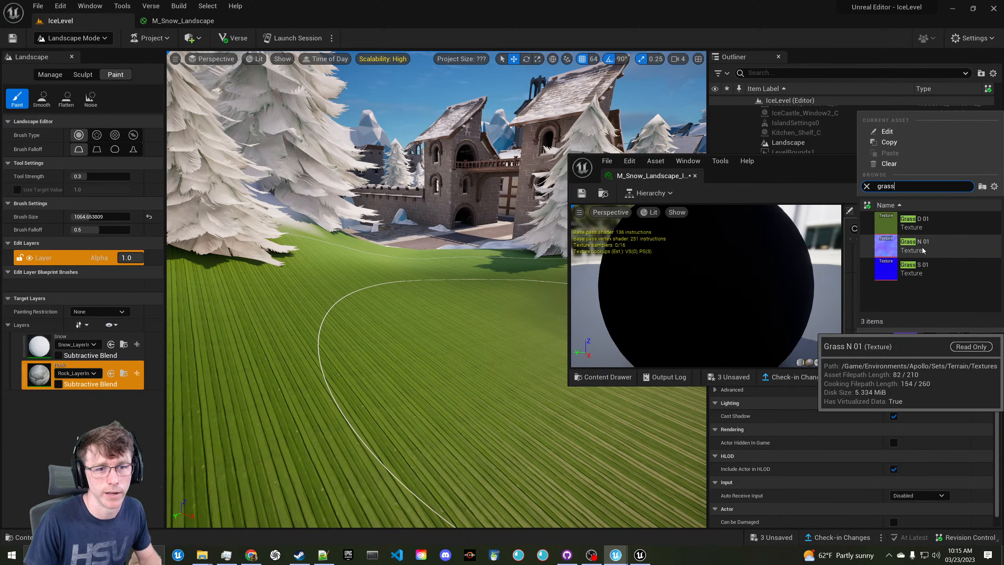
{"action": "left_click", "coordinate": [922, 249]}
{"action": "key", "text": "w"}
{"action": "right_click_drag", "start_coordinate": [509, 368], "coordinate": [510, 409]}
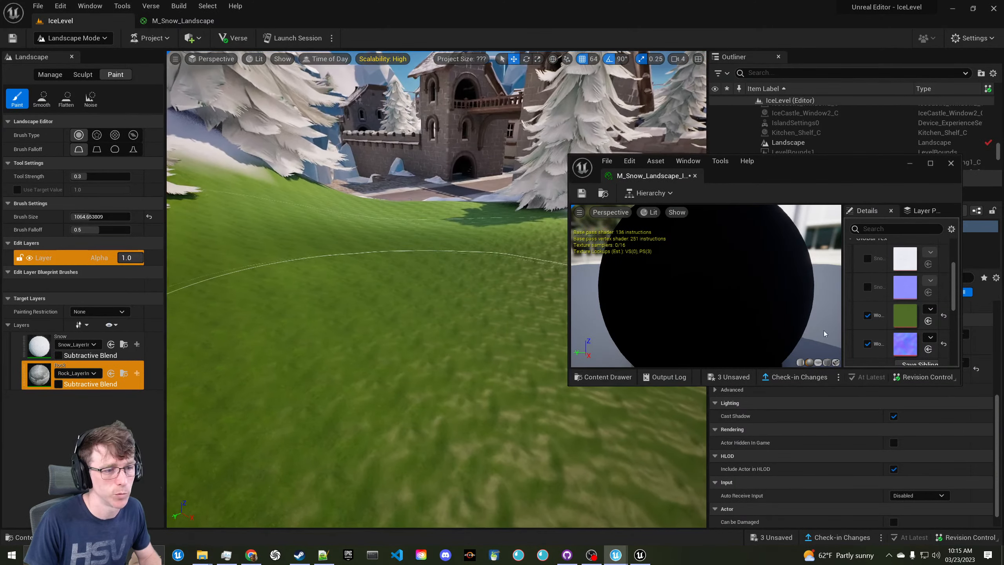
{"action": "left_click", "coordinate": [930, 337]}
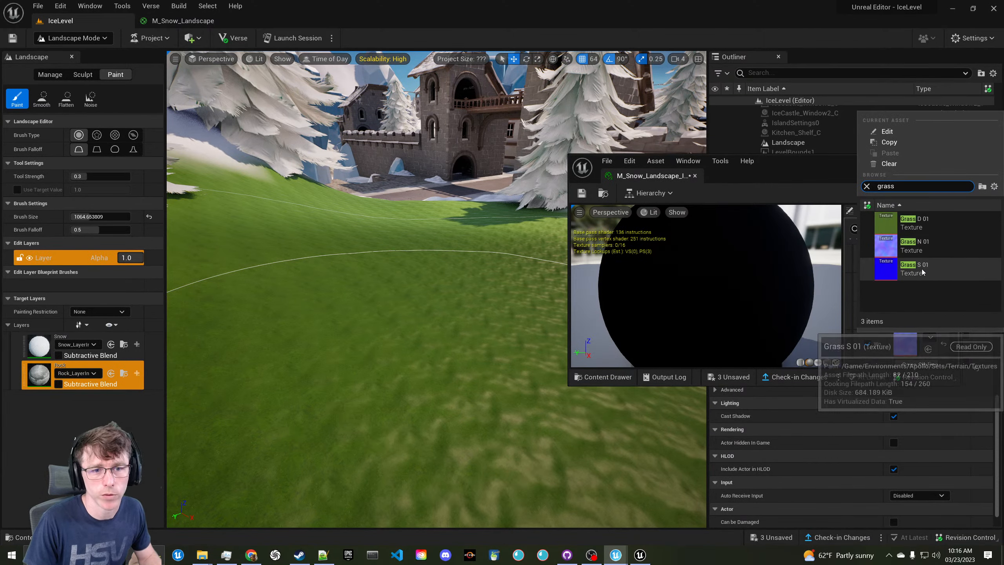
{"action": "left_click", "coordinate": [921, 248]}
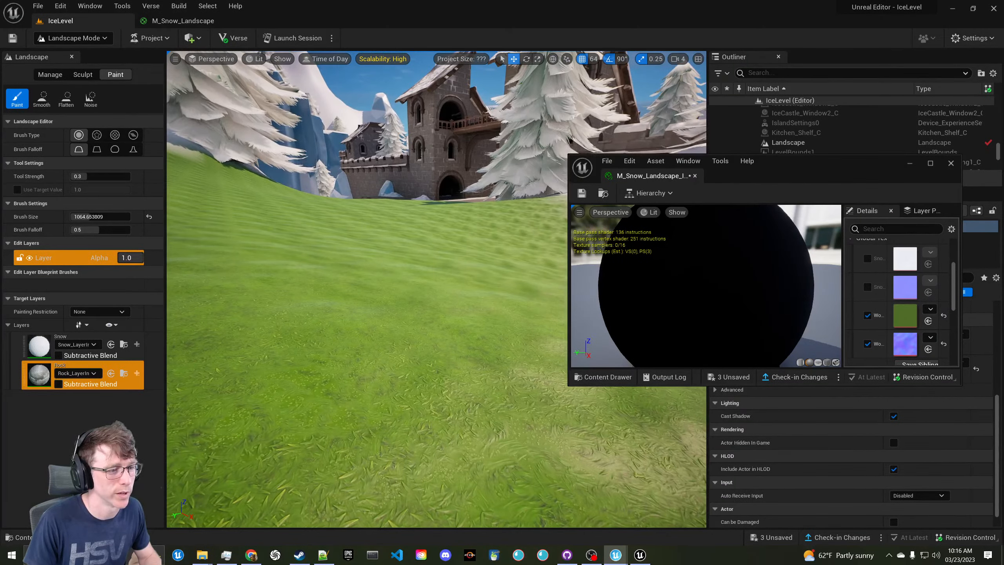
{"action": "left_click", "coordinate": [582, 193]}
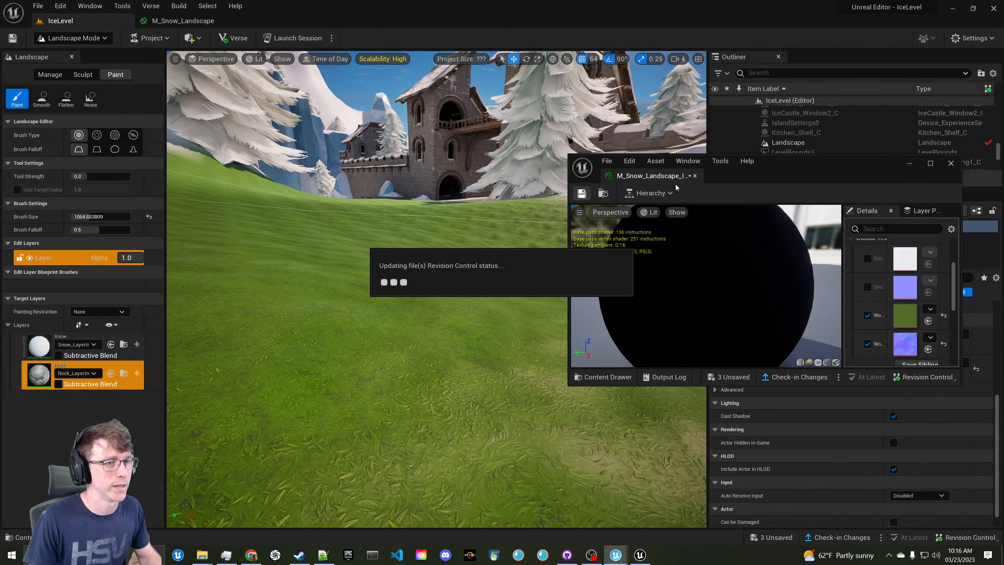
{"action": "left_click", "coordinate": [695, 176]}
Search all content for snow assets, browse the cave pieces, and postpone the pending autosave
{"action": "left_click", "coordinate": [9, 536]}
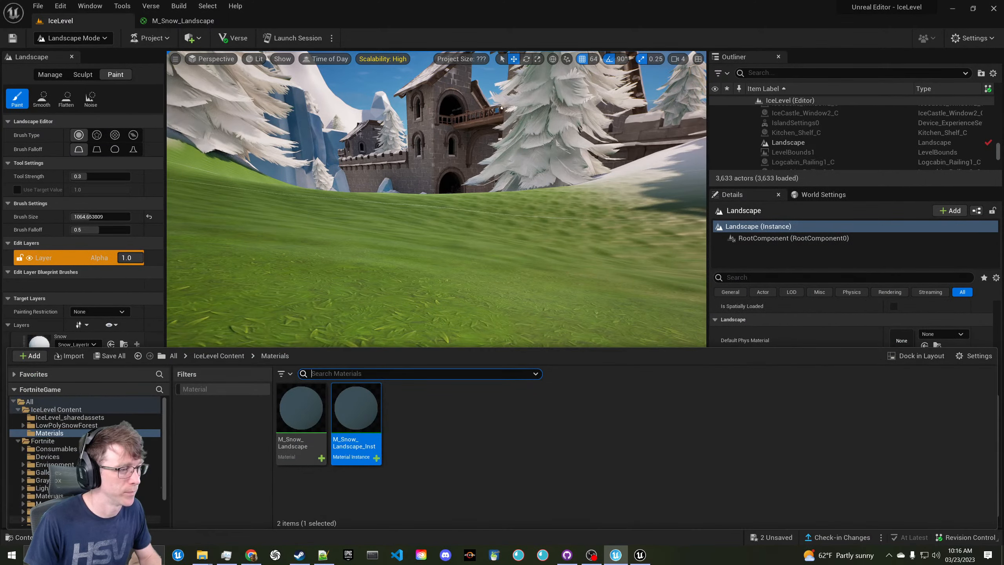
{"action": "left_click", "coordinate": [55, 409]}
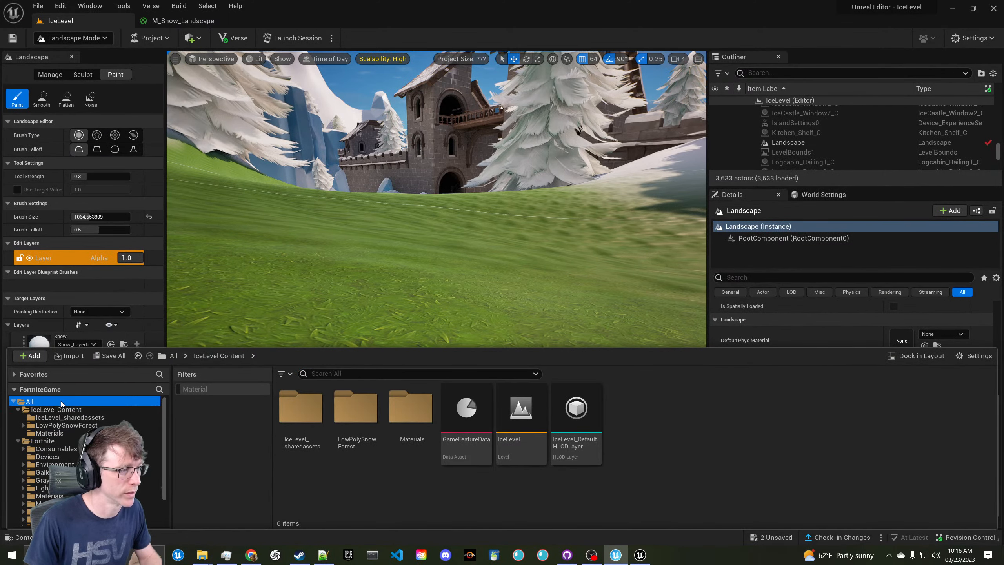
{"action": "left_click", "coordinate": [331, 372]}
{"action": "type", "text": "snow"}
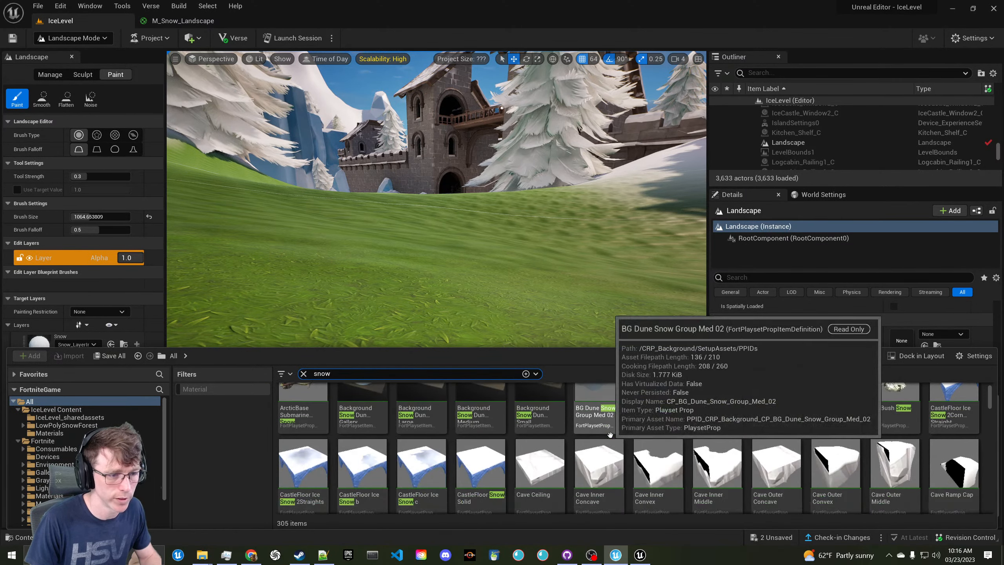
{"action": "scroll", "coordinate": [503, 457], "scroll_direction": "down", "scroll_amount": 1}
{"action": "scroll", "coordinate": [503, 457], "scroll_direction": "down", "scroll_amount": 1}
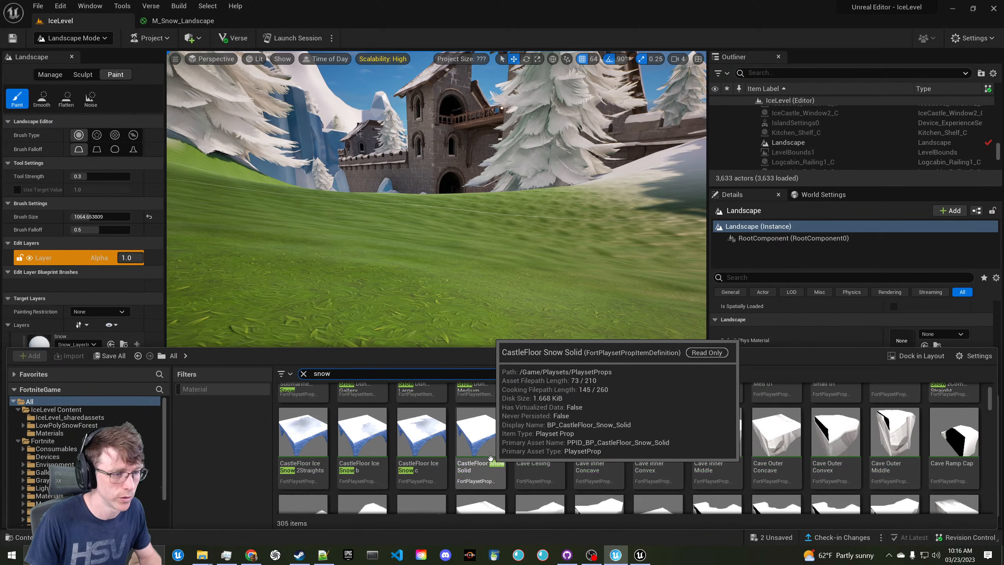
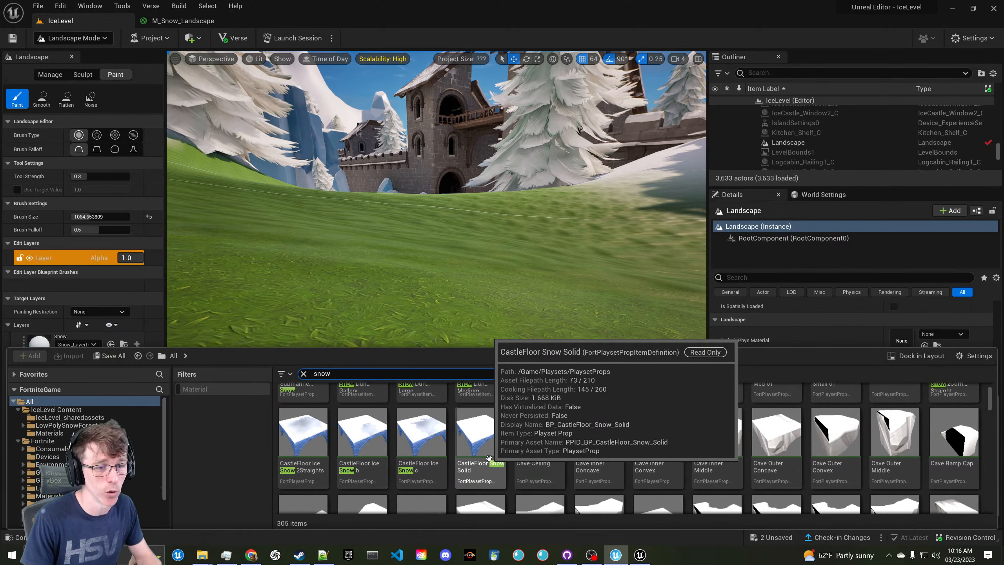
{"action": "scroll", "coordinate": [489, 457], "scroll_direction": "down", "scroll_amount": 3}
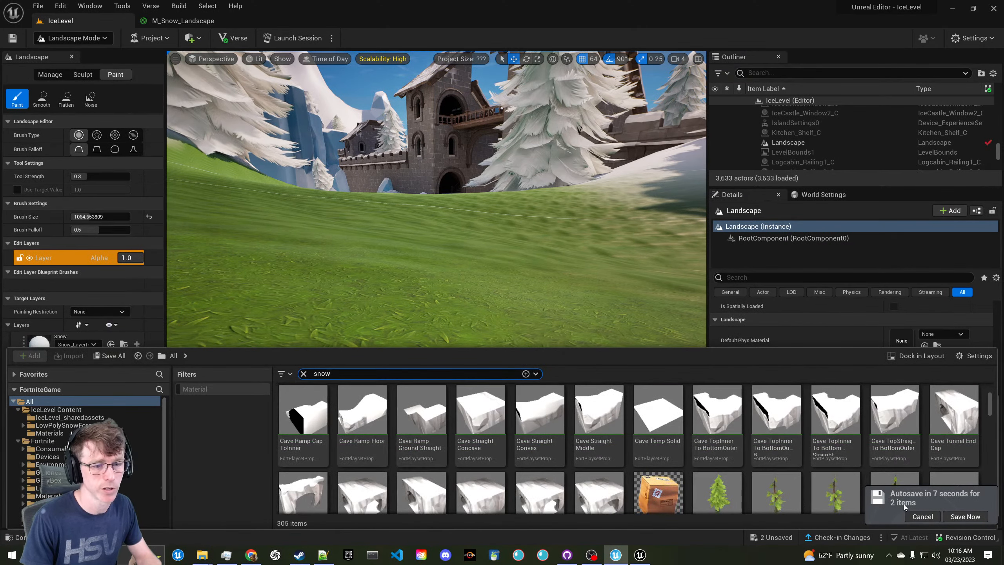
{"action": "left_click", "coordinate": [922, 516]}
{"action": "key", "text": "ctrl+space"}
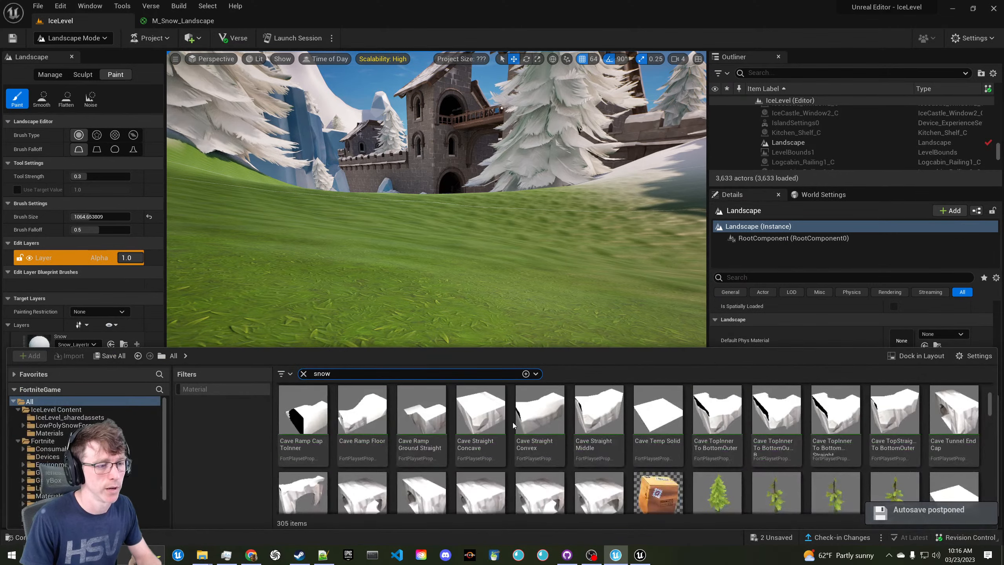
Try to open the Cave Straight Concave asset, and browse its source folder, the Gray Cliff Snow Gallery
{"action": "double_click", "coordinate": [474, 409]}
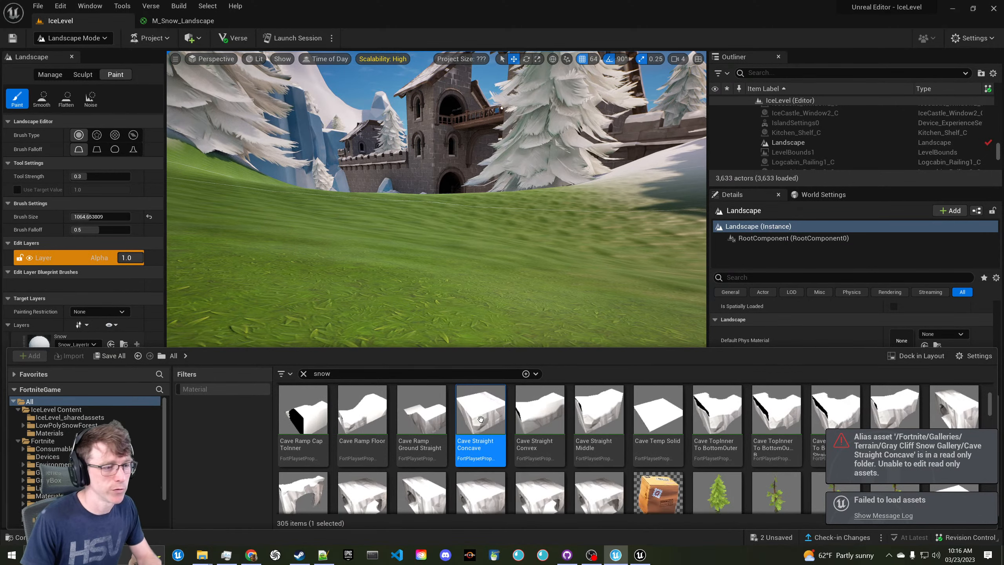
{"action": "scroll", "coordinate": [478, 411], "scroll_direction": "down", "scroll_amount": 2}
{"action": "scroll", "coordinate": [480, 411], "scroll_direction": "up", "scroll_amount": 2}
{"action": "right_click", "coordinate": [483, 411]}
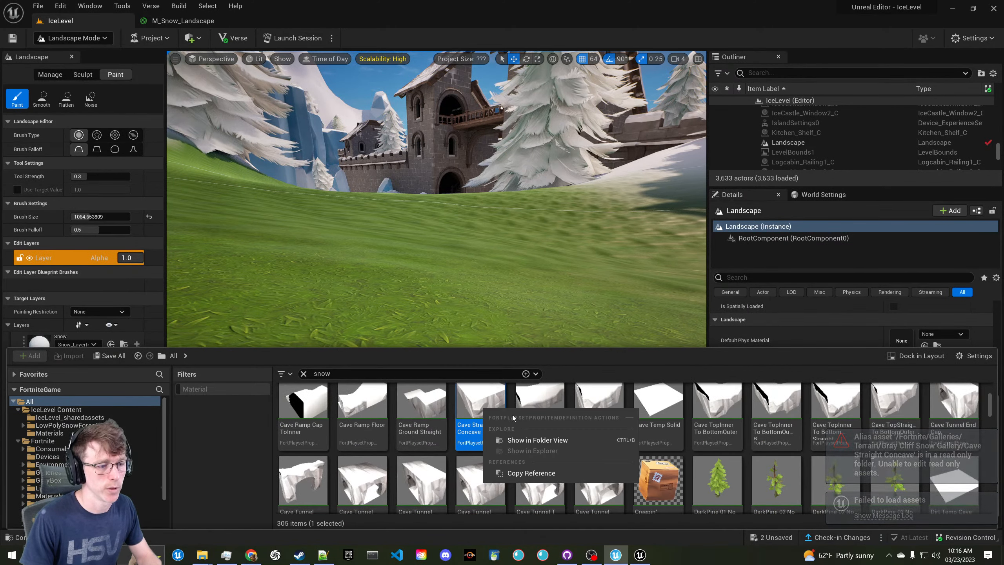
{"action": "left_click", "coordinate": [555, 442]}
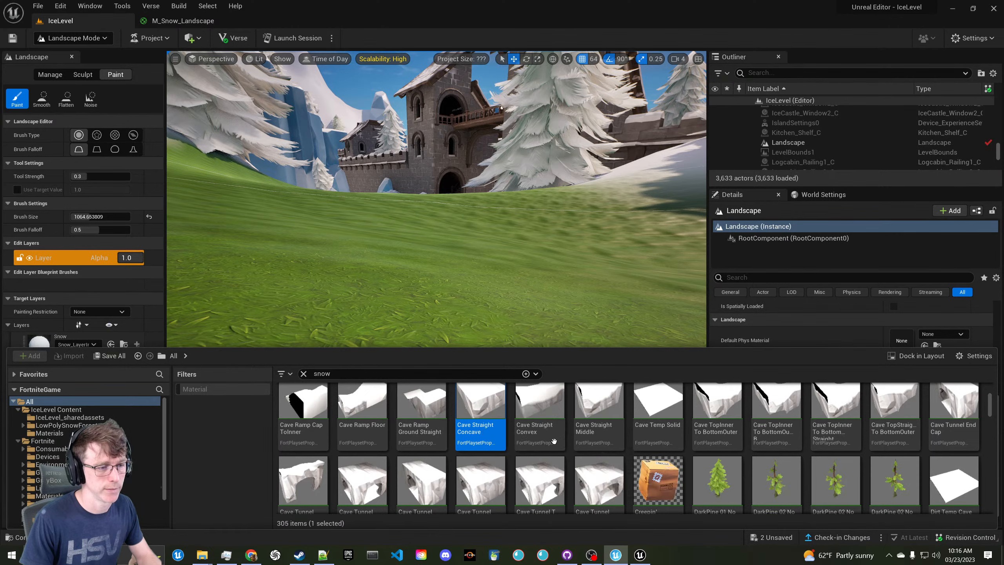
{"action": "scroll", "coordinate": [566, 432], "scroll_direction": "up", "scroll_amount": 1}
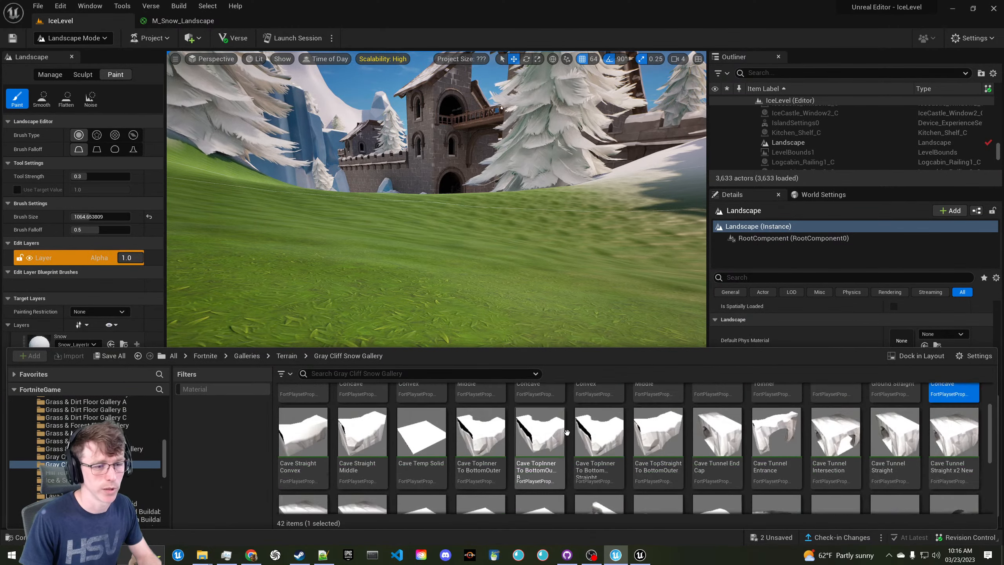
{"action": "scroll", "coordinate": [521, 471], "scroll_direction": "down", "scroll_amount": 4}
{"action": "scroll", "coordinate": [567, 431], "scroll_direction": "up", "scroll_amount": 5}
Place Cave Straight Concave props in the level and focus on the one beside the painted grass near the castle gate
{"action": "left_click_drag", "start_coordinate": [954, 413], "coordinate": [535, 240]}
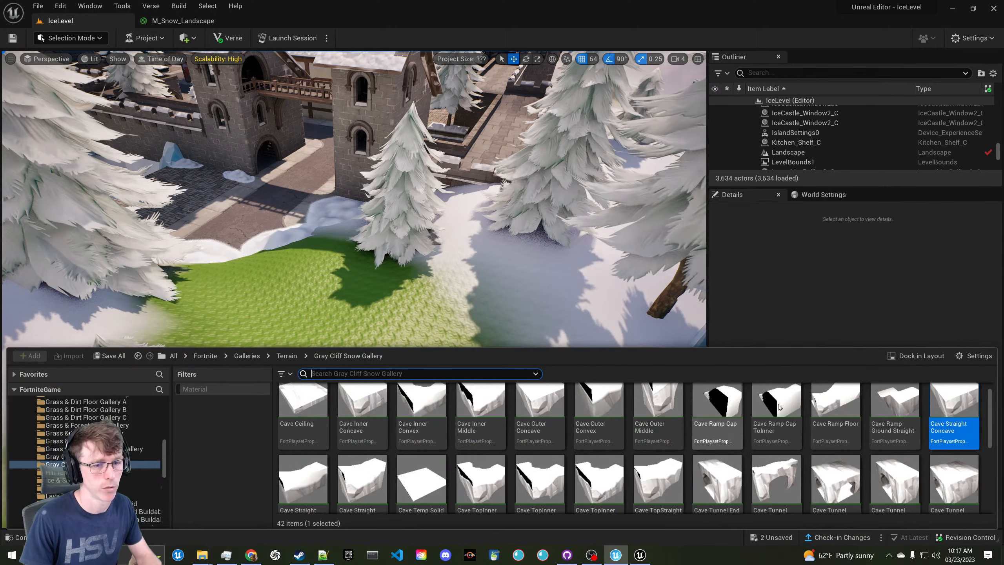
{"action": "left_click_drag", "start_coordinate": [433, 349], "coordinate": [470, 269]}
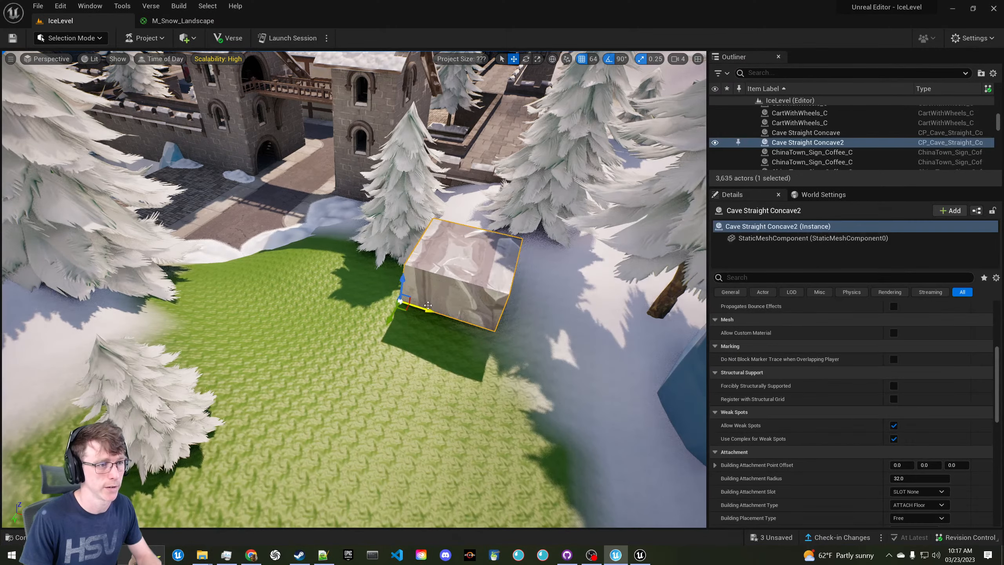
{"action": "key", "text": "f"}
{"action": "scroll", "coordinate": [812, 378], "scroll_direction": "up", "scroll_amount": 5}
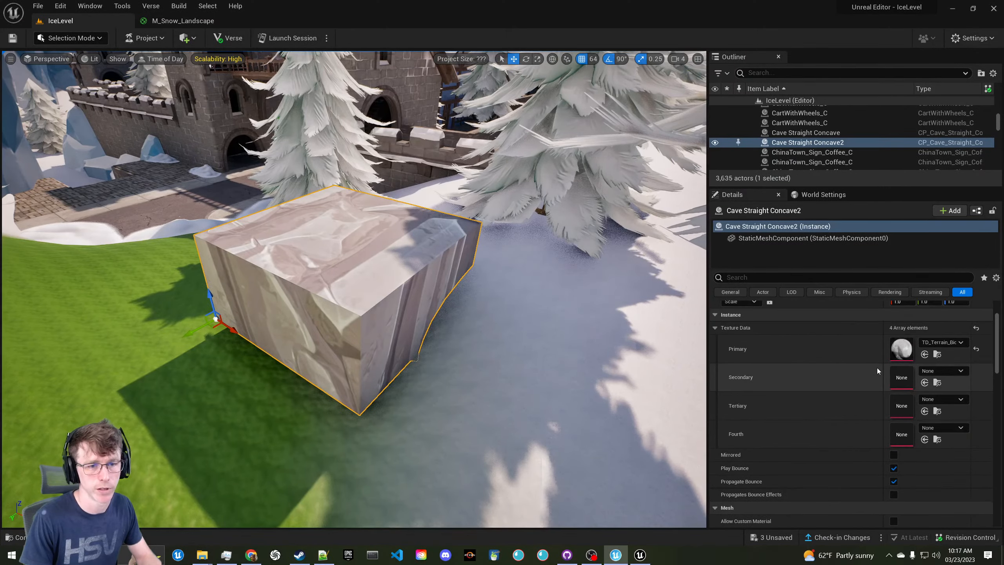
Try to open the prop's Primary texture data TD_Terrain_Biome_Snow and search the Secondary slot's assets for snow with localized content shown
{"action": "double_click", "coordinate": [905, 347]}
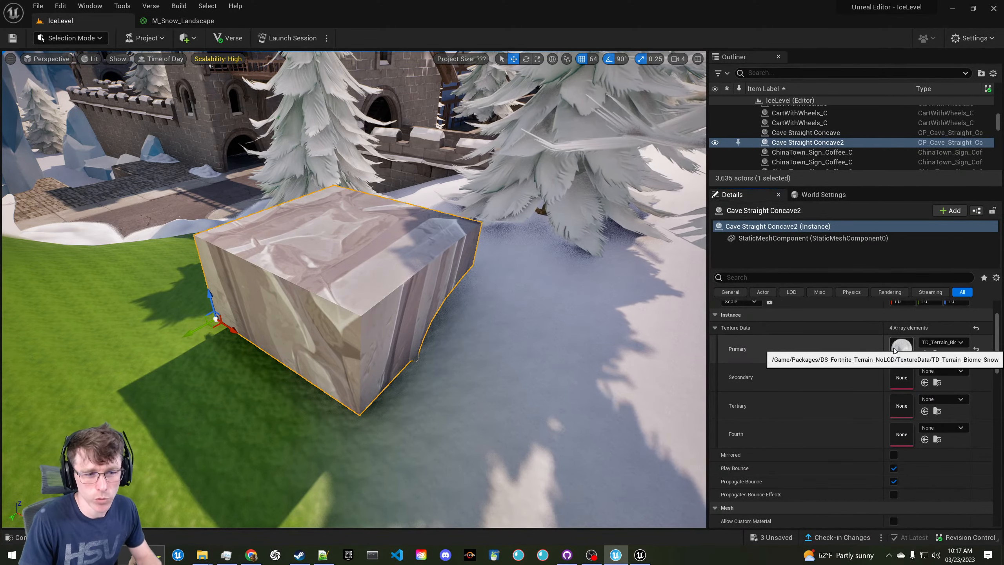
{"action": "left_click", "coordinate": [953, 372]}
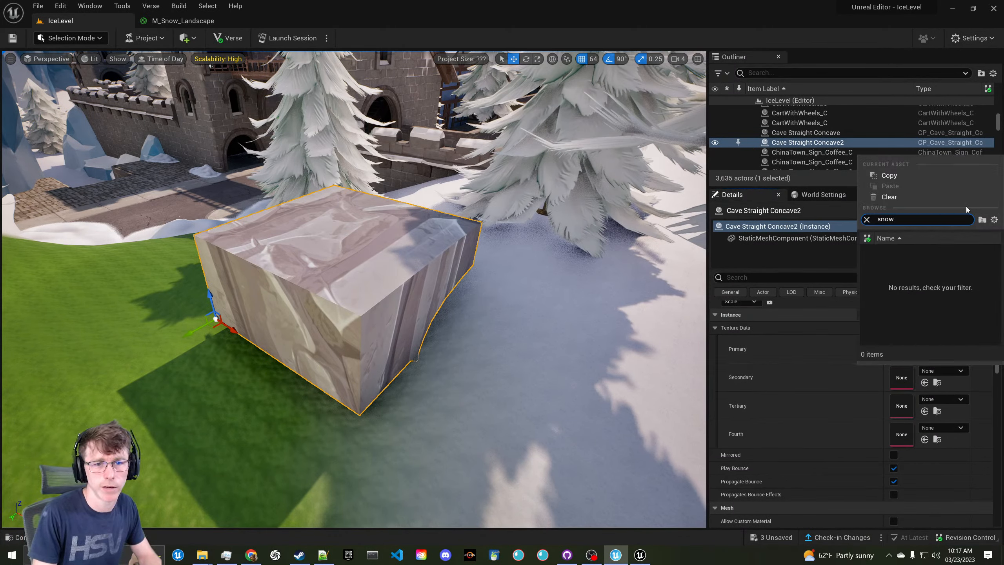
{"action": "left_click", "coordinate": [993, 220]}
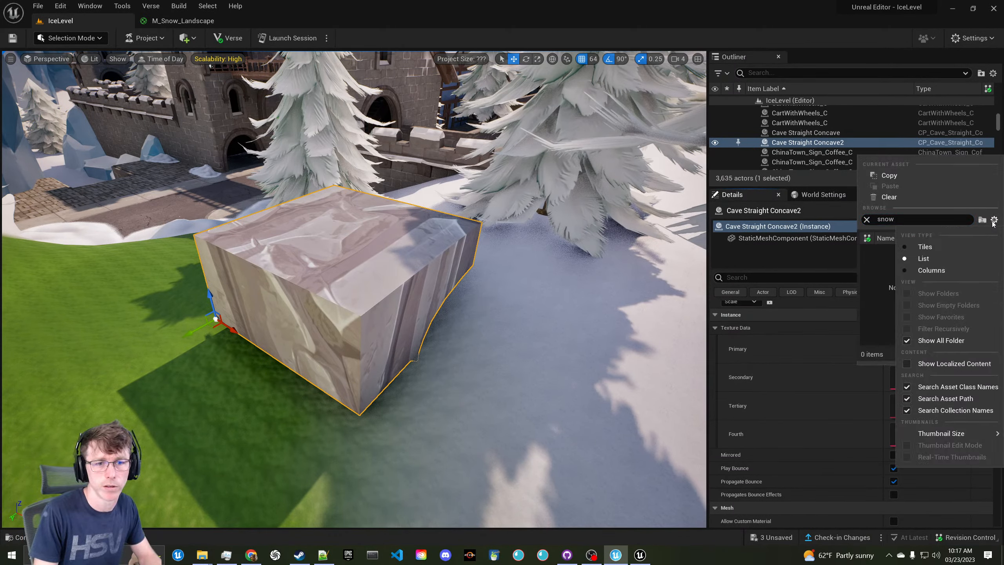
{"action": "left_click", "coordinate": [907, 366]}
{"action": "left_click", "coordinate": [835, 320]}
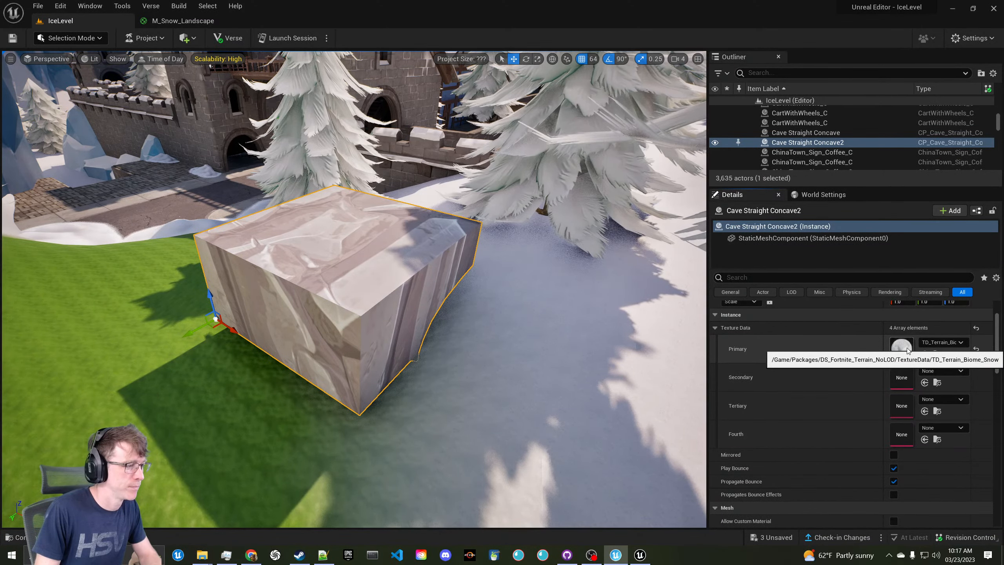
{"action": "double_click", "coordinate": [907, 348]}
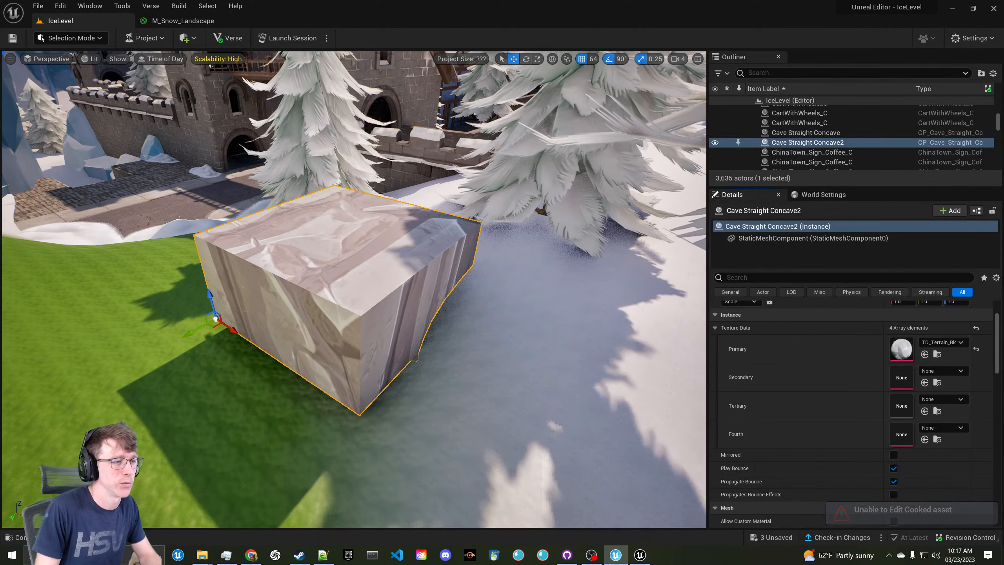
Move the snow cave prop beside the castle wall, duplicate it, rotate the copy 180 degrees and join both into an arch
{"action": "left_click_drag", "start_coordinate": [231, 329], "coordinate": [130, 361], "text": "shift"}
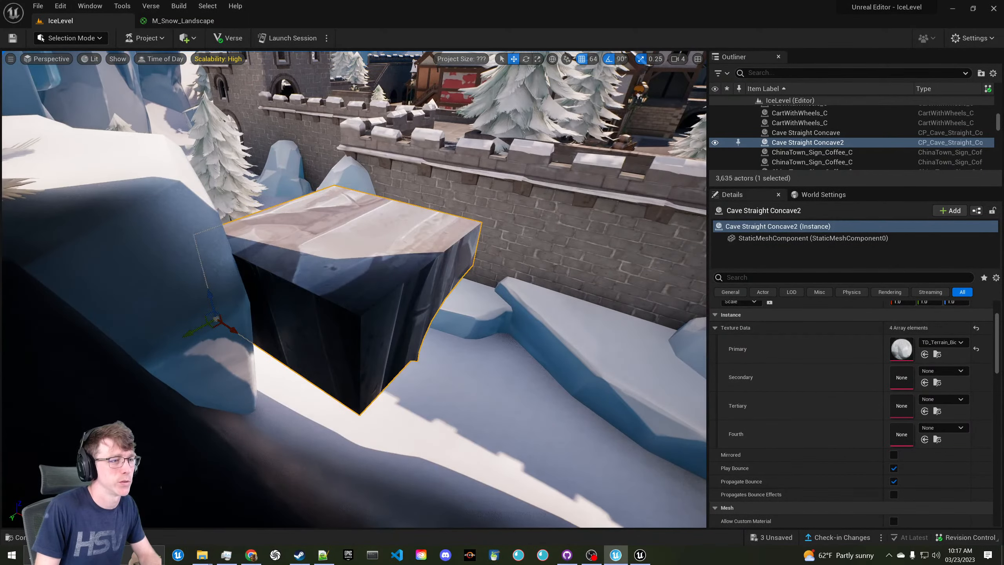
{"action": "right_click_drag", "start_coordinate": [237, 332], "coordinate": [192, 325]}
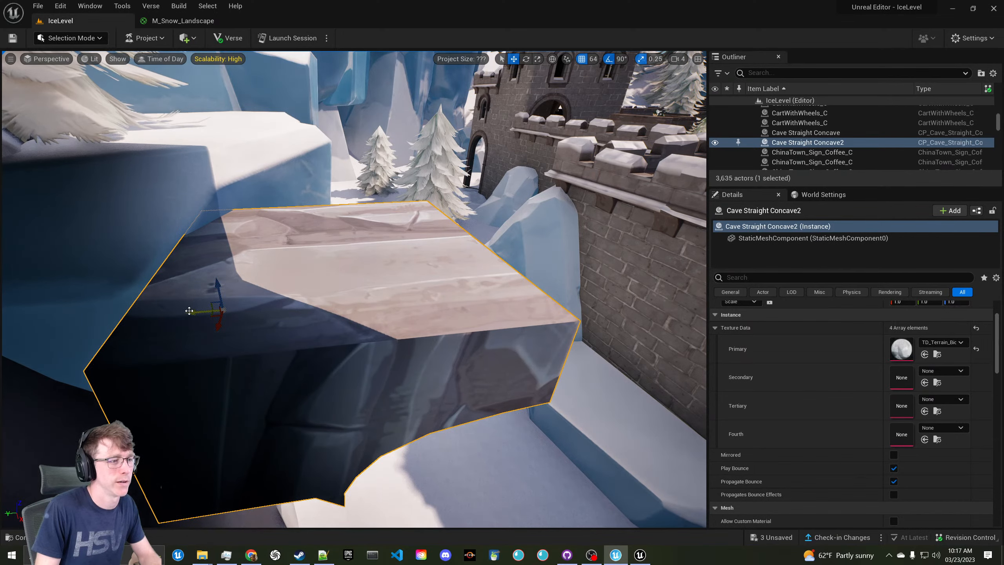
{"action": "left_click_drag", "start_coordinate": [189, 311], "coordinate": [491, 279]}
{"action": "right_click_drag", "start_coordinate": [377, 297], "coordinate": [370, 303]}
{"action": "key", "text": "e"}
{"action": "left_click_drag", "start_coordinate": [314, 311], "coordinate": [395, 313]}
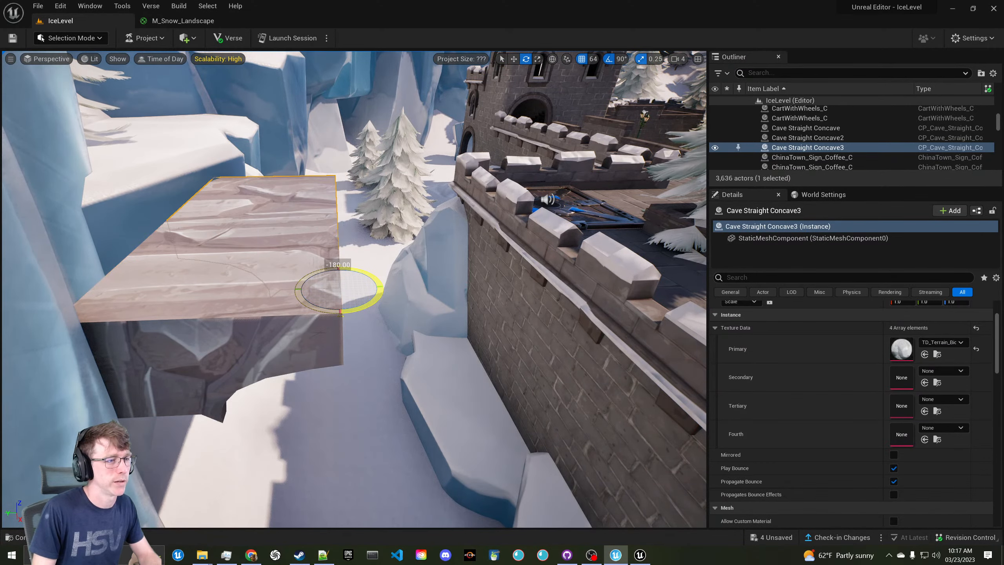
{"action": "left_click_drag", "start_coordinate": [325, 291], "coordinate": [568, 419]}
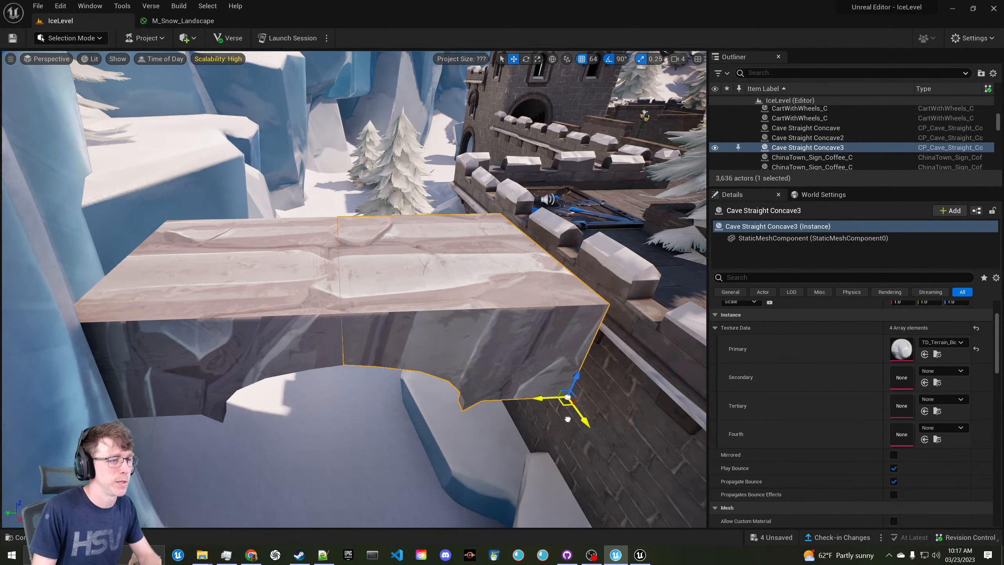
Select both cave pieces and move them together over the paved street beside the castle gate
{"action": "left_click", "coordinate": [201, 300], "text": "ctrl"}
{"action": "left_click_drag", "start_coordinate": [179, 307], "coordinate": [160, 352], "text": "shift"}
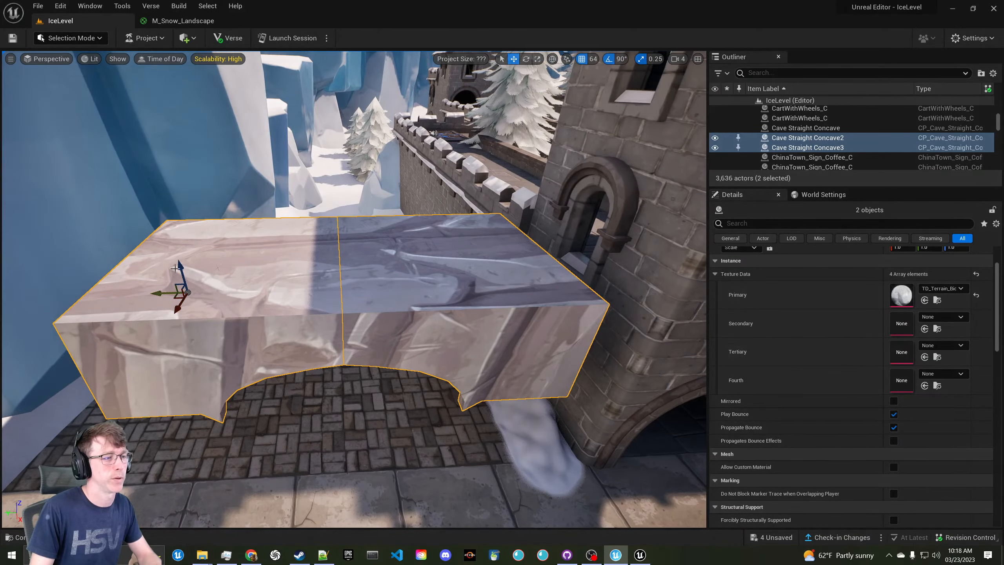
{"action": "right_click_drag", "start_coordinate": [190, 256], "coordinate": [294, 222]}
Launch a session of IceLevel, and look over the castle gate and the painted grass slope
{"action": "left_click", "coordinate": [269, 38]}
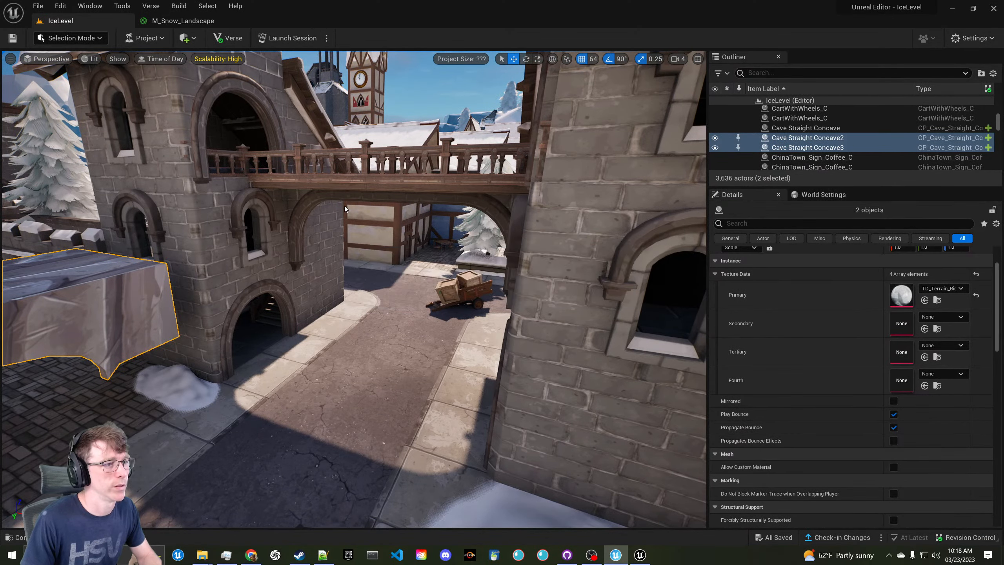
{"action": "mouse_move", "coordinate": [328, 205]}
{"action": "right_mouse_down"}
{"action": "mouse_move", "coordinate": [316, 199]}
{"action": "mouse_move", "coordinate": [320, 207]}
{"action": "right_mouse_up"}
{"action": "right_click_drag", "start_coordinate": [513, 138], "coordinate": [525, 123]}
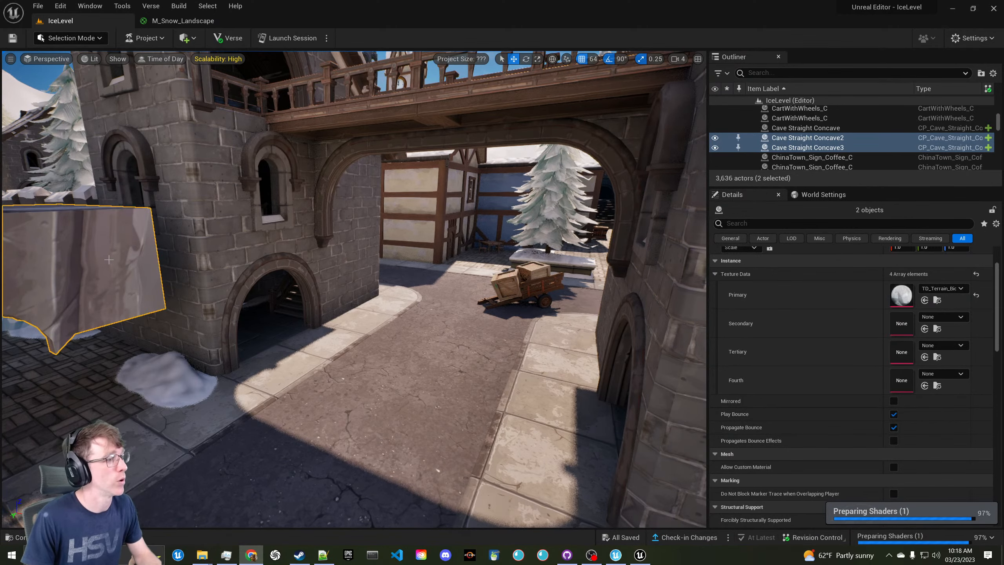
{"action": "right_click_drag", "start_coordinate": [73, 277], "coordinate": [8, 270]}
{"action": "mouse_move", "coordinate": [224, 276]}
{"action": "right_mouse_down"}
{"action": "mouse_move", "coordinate": [142, 269]}
{"action": "mouse_move", "coordinate": [122, 283]}
{"action": "mouse_move", "coordinate": [224, 276]}
{"action": "right_mouse_up"}
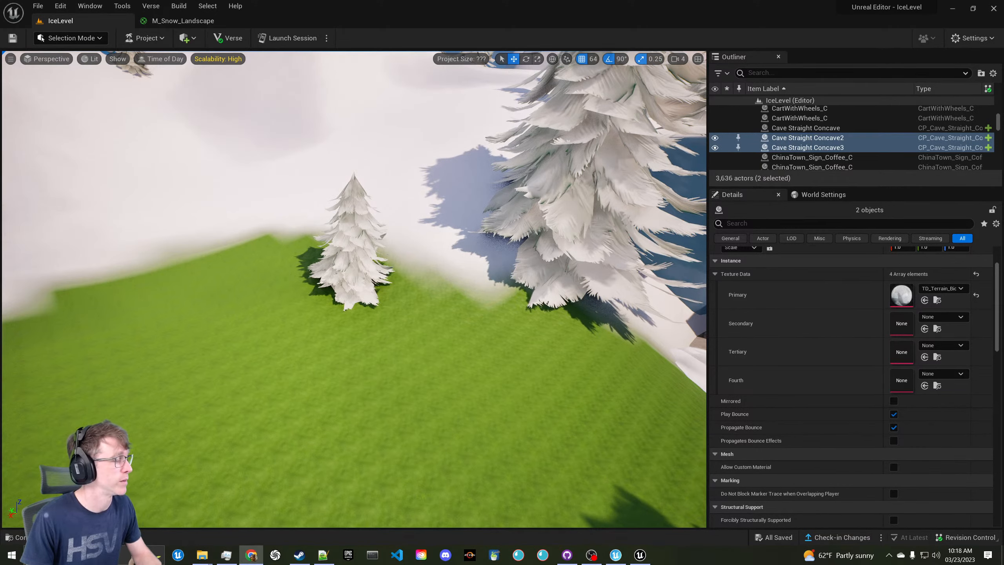
Maximize the Chrome window with the "unreal engine landscape material" image results and examine the Pinterest and Unreal Engine Forums node graphs
{"action": "left_click_drag", "start_coordinate": [0, 107], "coordinate": [507, 87]}
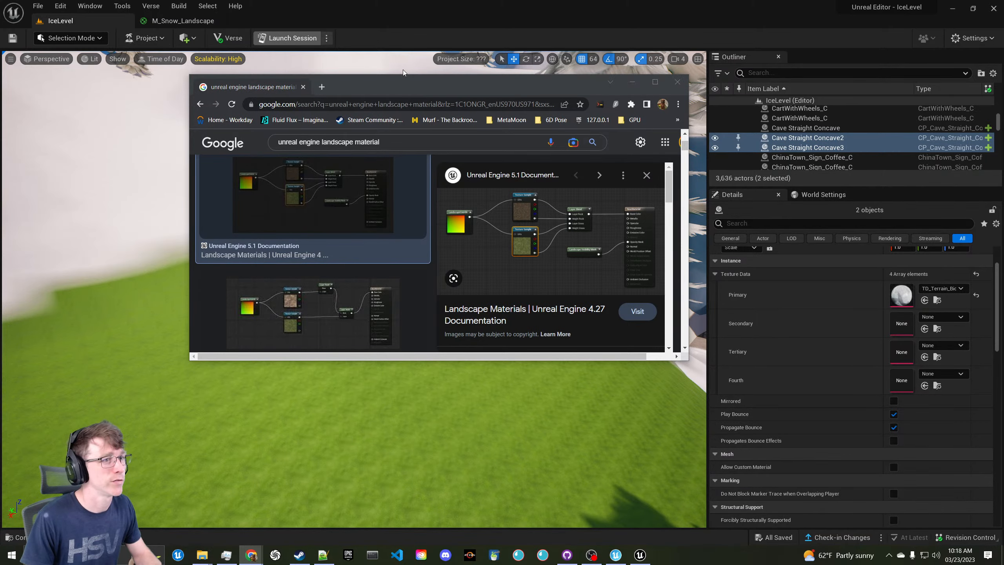
{"action": "double_click", "coordinate": [411, 88]}
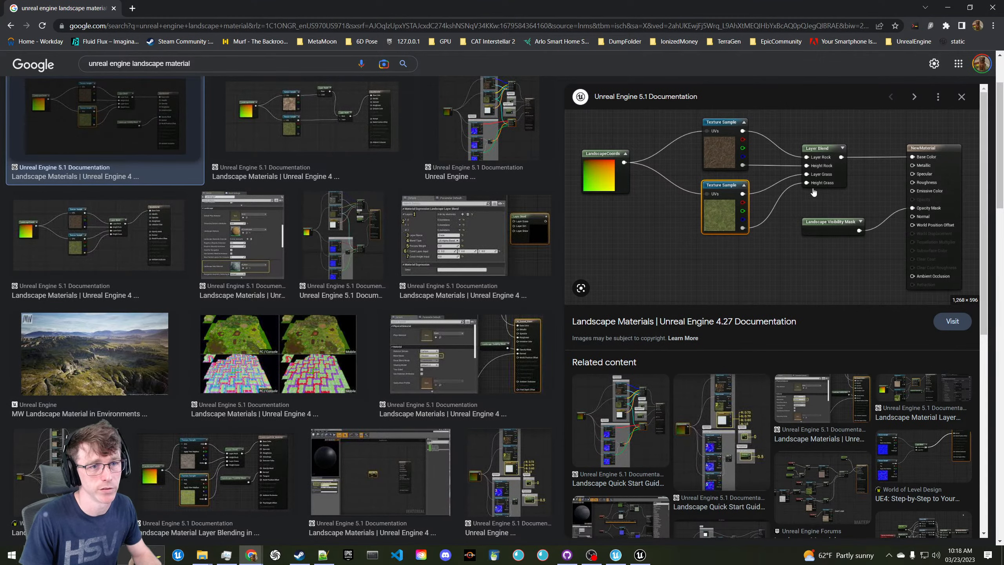
{"action": "scroll", "coordinate": [279, 238], "scroll_direction": "down", "scroll_amount": 5}
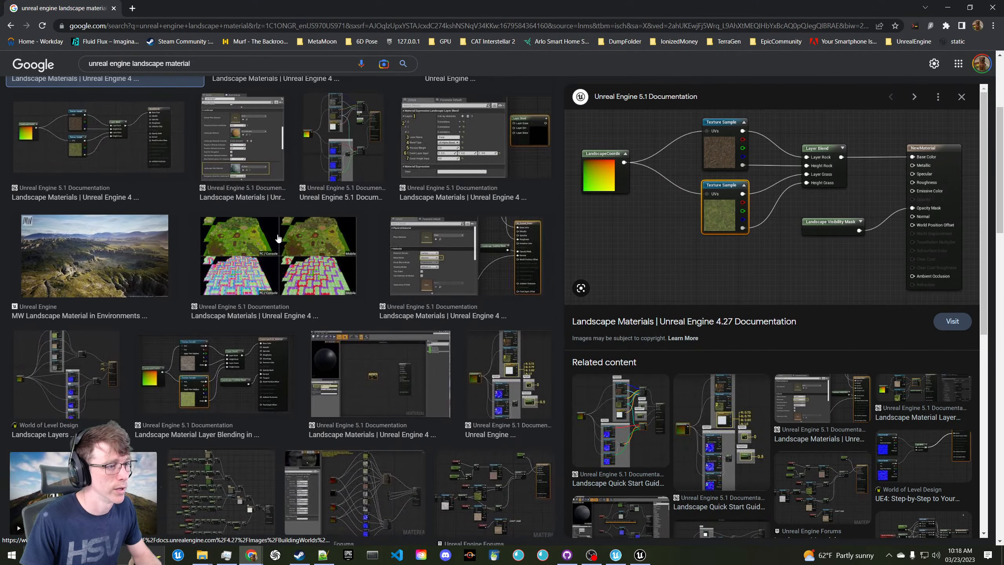
{"action": "scroll", "coordinate": [279, 238], "scroll_direction": "down", "scroll_amount": 1}
{"action": "left_click", "coordinate": [245, 282]}
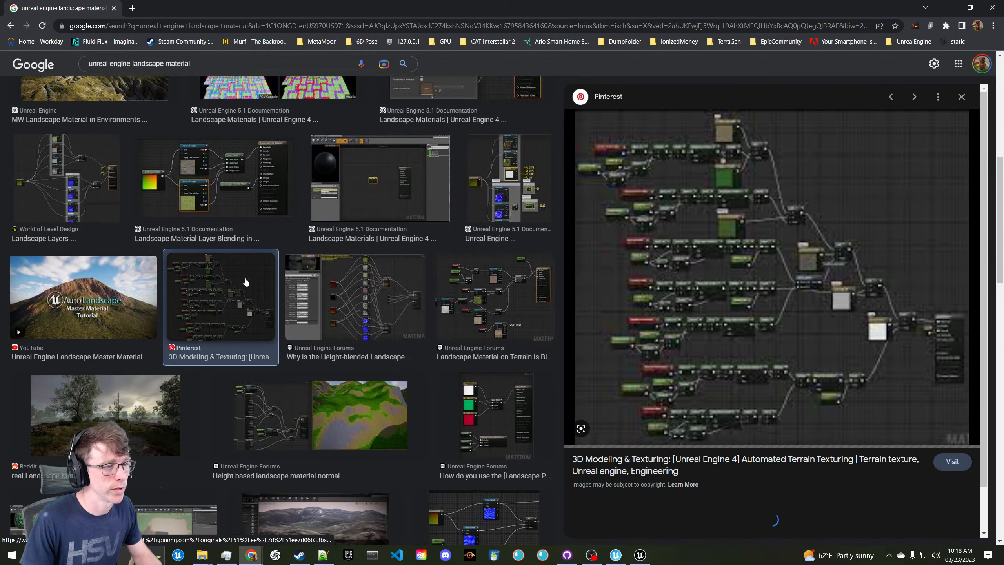
{"action": "left_click", "coordinate": [394, 286]}
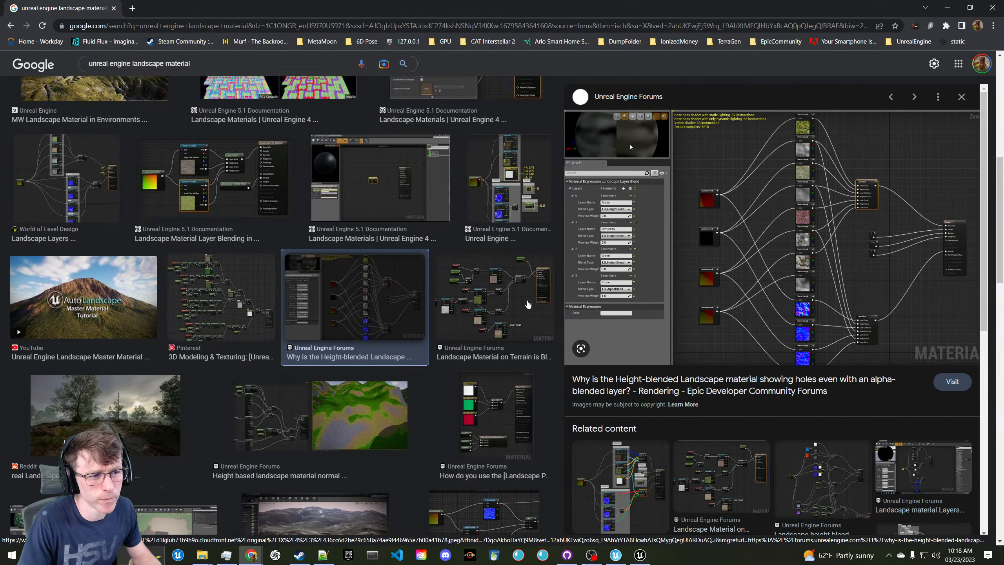
{"action": "key", "text": "Right"}
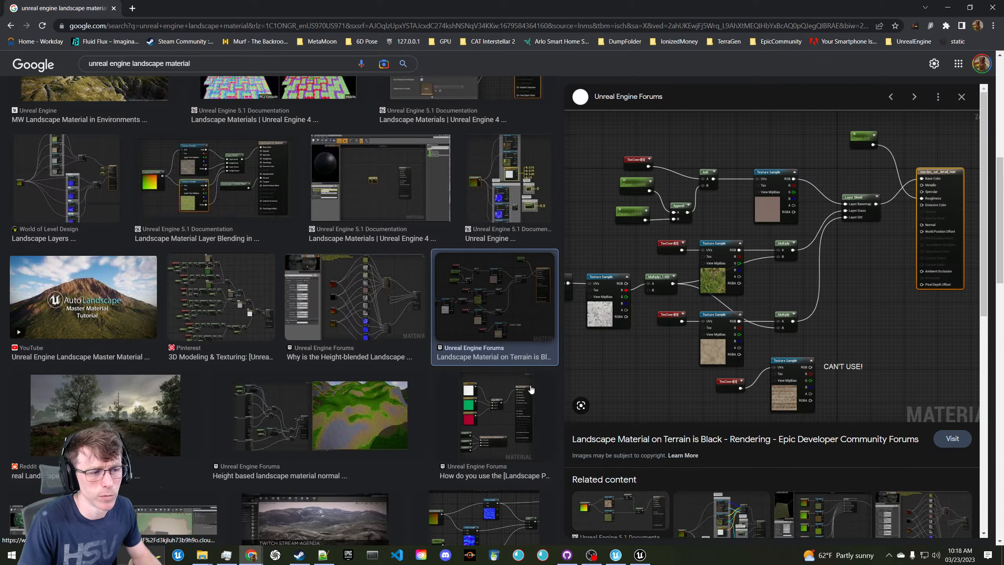
Browse further image results, previewing the forum's landscape textures setup graph and the Landscape Auto Material from the UE Marketplace
{"action": "scroll", "coordinate": [531, 389], "scroll_direction": "down", "scroll_amount": 10}
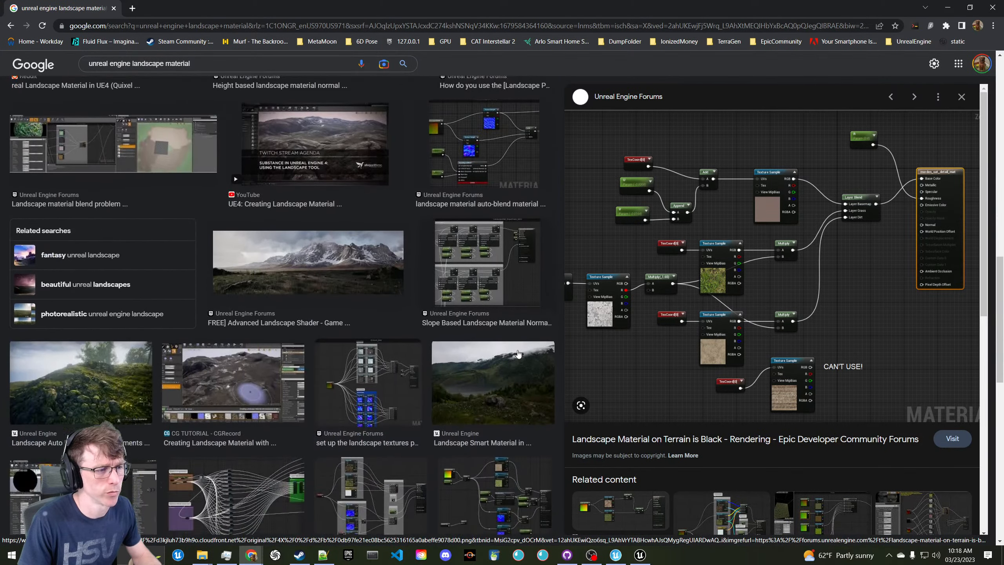
{"action": "left_click", "coordinate": [367, 336]}
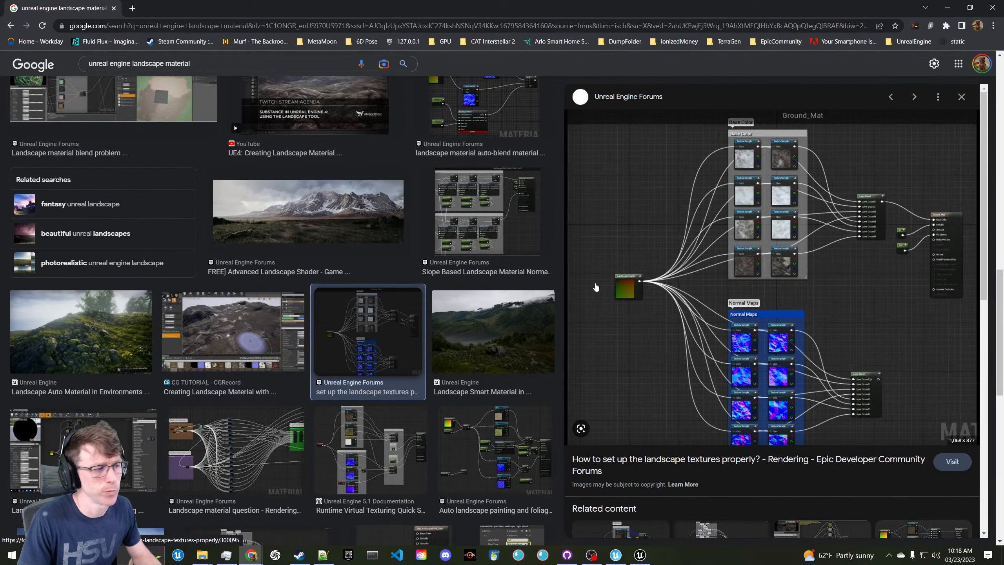
{"action": "scroll", "coordinate": [275, 337], "scroll_direction": "down", "scroll_amount": 2}
{"action": "left_click", "coordinate": [147, 261]}
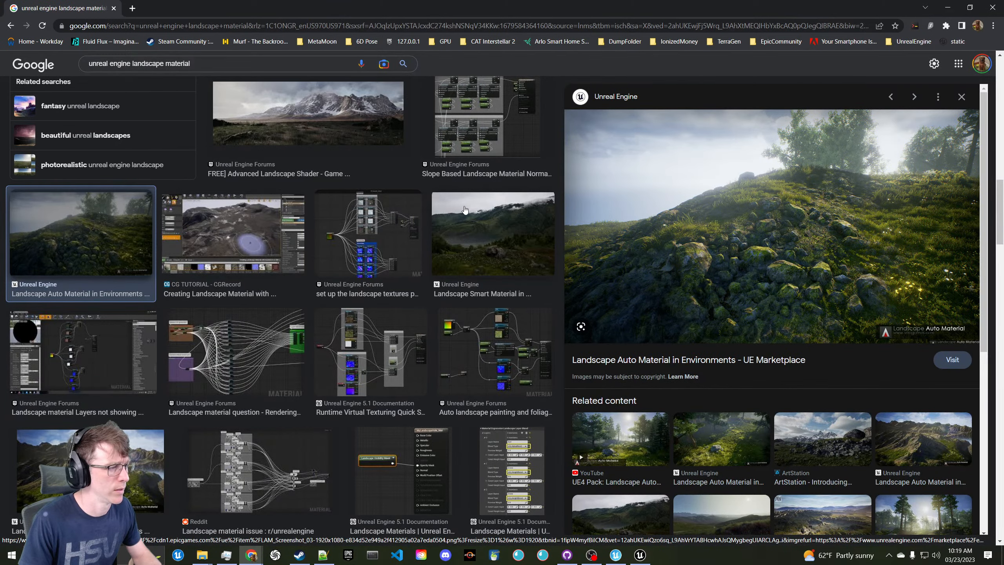
{"action": "scroll", "coordinate": [458, 210], "scroll_direction": "down", "scroll_amount": 3}
{"action": "scroll", "coordinate": [430, 359], "scroll_direction": "down", "scroll_amount": 5}
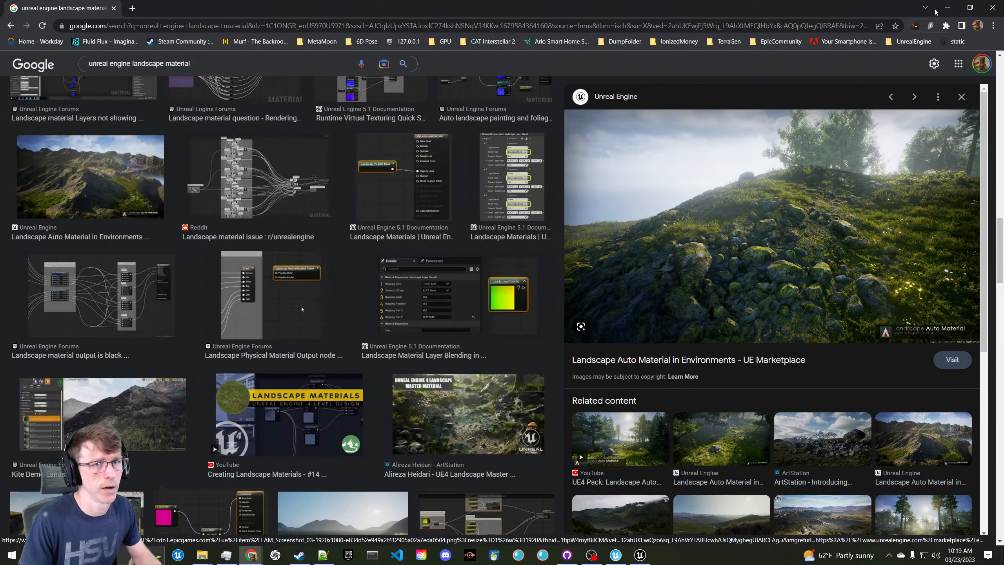
Switch back to Unreal Editor, select the Landscape, and search its available materials for "landscape"
{"action": "key", "text": "alt+Tab"}
{"action": "key", "text": "s"}
{"action": "right_click_drag", "start_coordinate": [463, 224], "coordinate": [460, 140]}
{"action": "left_click", "coordinate": [224, 332]}
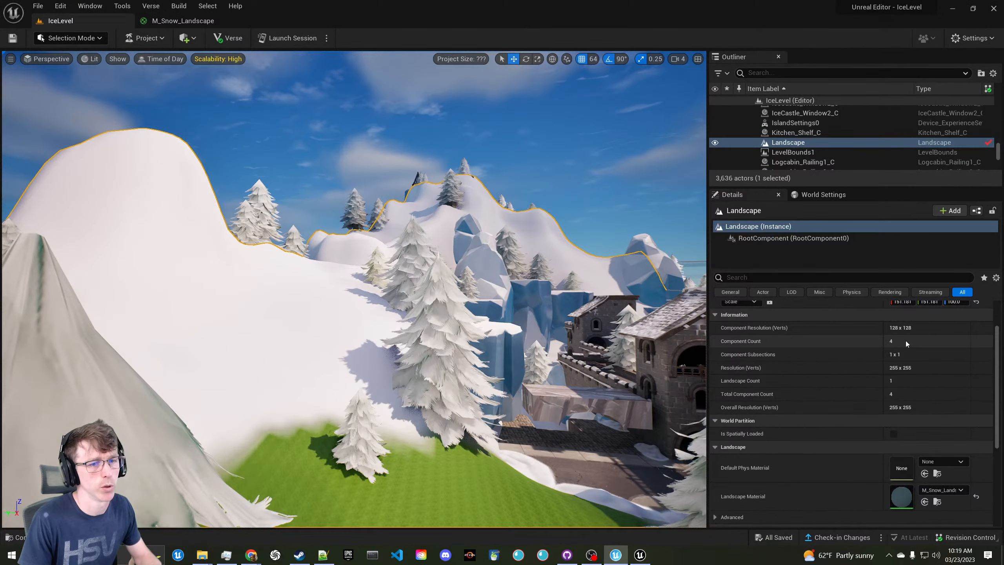
{"action": "left_click", "coordinate": [956, 490]}
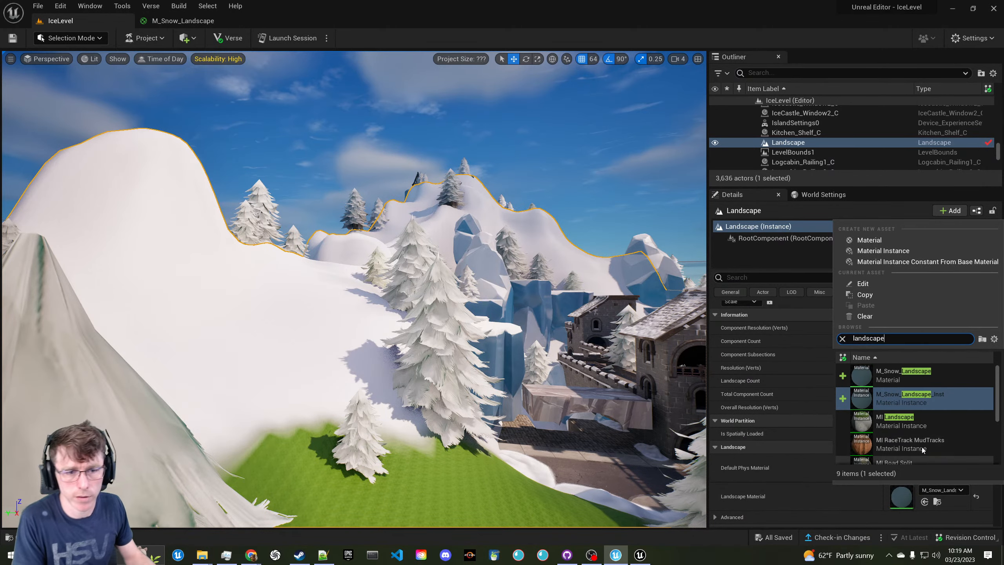
{"action": "scroll", "coordinate": [942, 394], "scroll_direction": "down", "scroll_amount": 3}
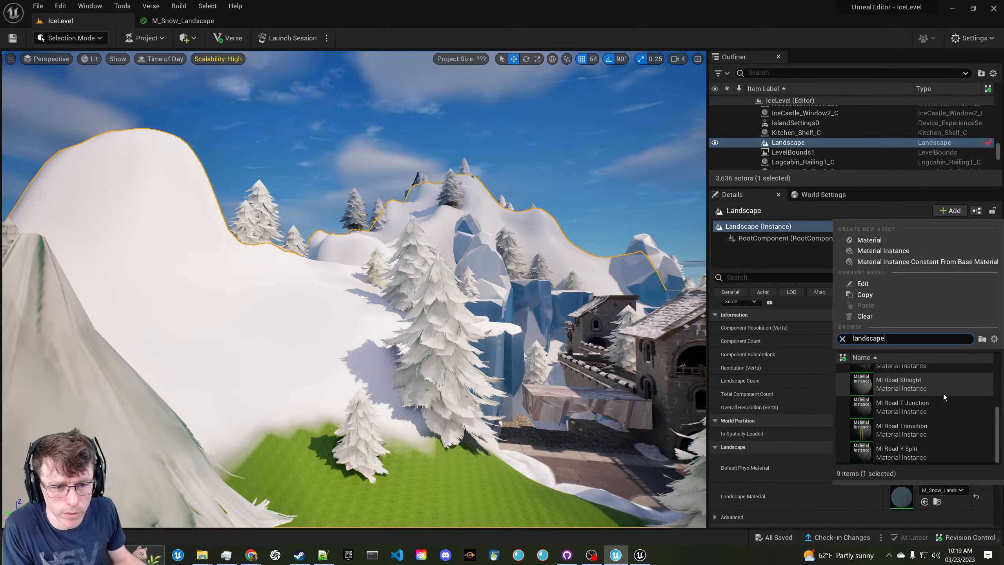
{"action": "scroll", "coordinate": [943, 394], "scroll_direction": "up", "scroll_amount": 3}
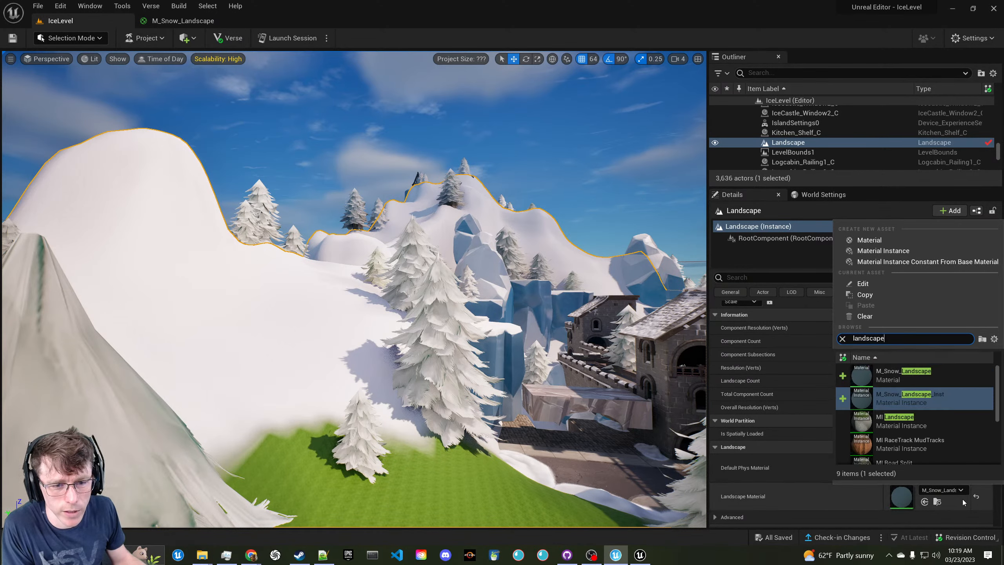
Reset the Landscape Material property to its default value
{"action": "left_click", "coordinate": [975, 499]}
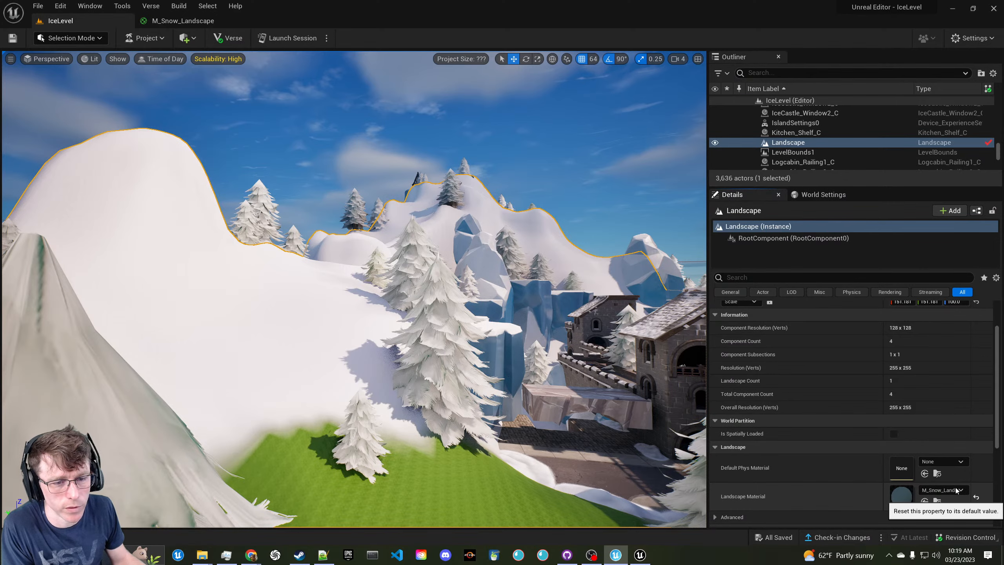
{"action": "right_click", "coordinate": [514, 363]}
{"action": "key", "text": "s"}
{"action": "right_click_drag", "start_coordinate": [385, 283], "coordinate": [383, 321]}
{"action": "left_click", "coordinate": [386, 282]}
{"action": "right_click_drag", "start_coordinate": [385, 283], "coordinate": [361, 285]}
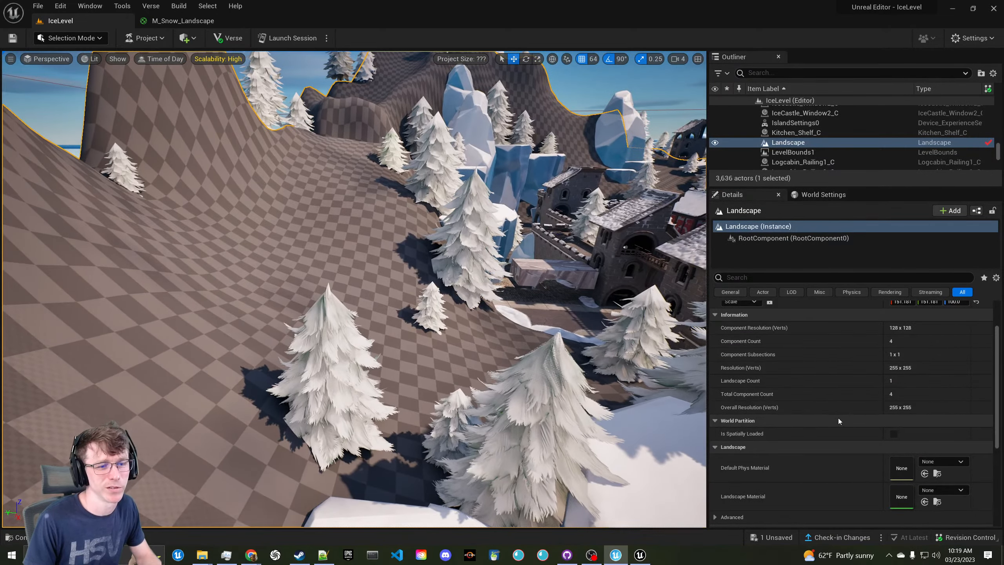
Search for "landsca" and assign the MI Landscape material instance as the Landscape Material
{"action": "scroll", "coordinate": [761, 389], "scroll_direction": "up", "scroll_amount": 3}
{"action": "right_click_drag", "start_coordinate": [550, 344], "coordinate": [595, 331]}
{"action": "key", "text": "s"}
{"action": "key", "text": "w"}
{"action": "scroll", "coordinate": [906, 492], "scroll_direction": "down", "scroll_amount": 3}
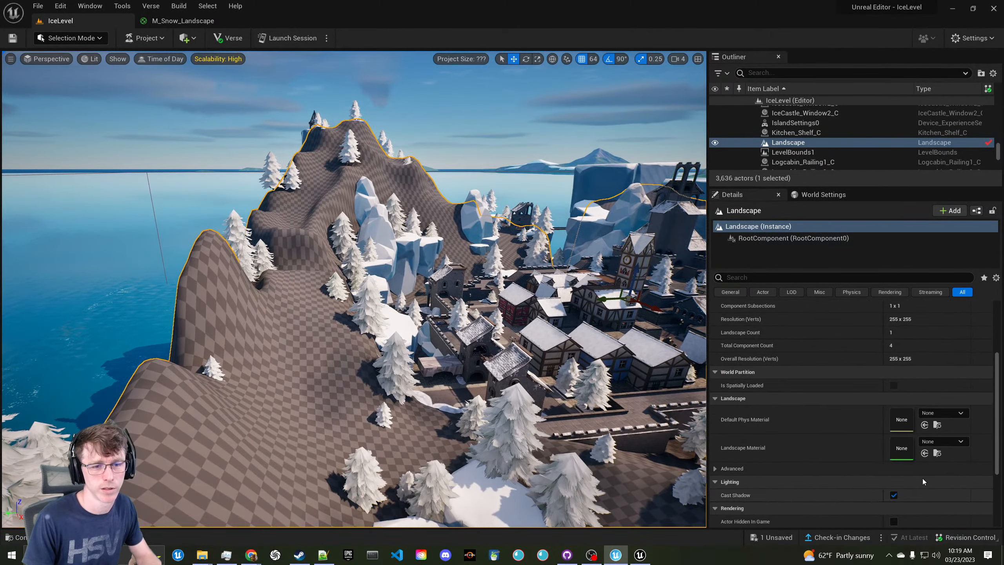
{"action": "left_click", "coordinate": [942, 443]}
{"action": "type", "text": "landsca"}
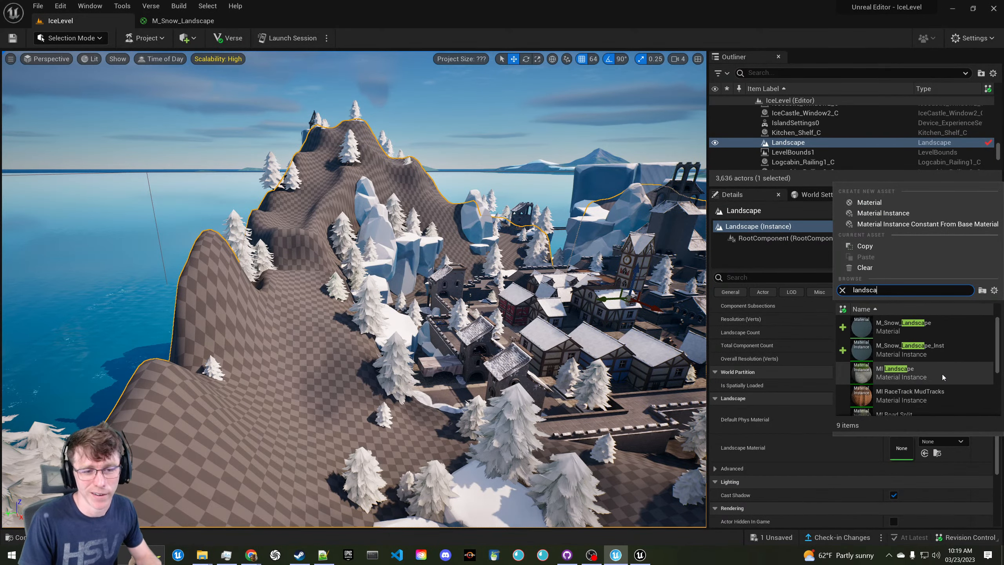
{"action": "left_click", "coordinate": [933, 350]}
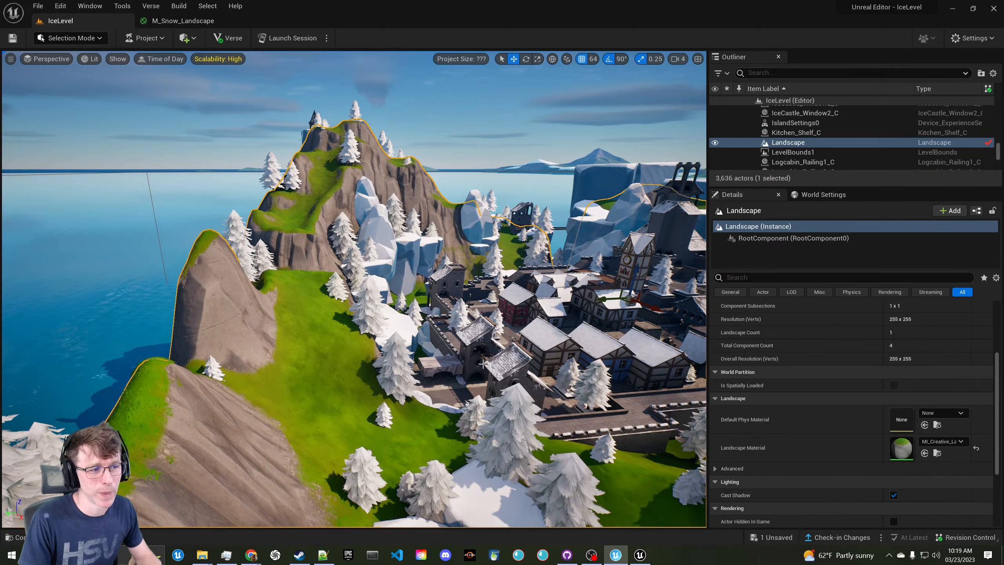
Examine the grassy slope near the castle gate up close and switch to Landscape mode
{"action": "right_click_drag", "start_coordinate": [501, 257], "coordinate": [703, 282]}
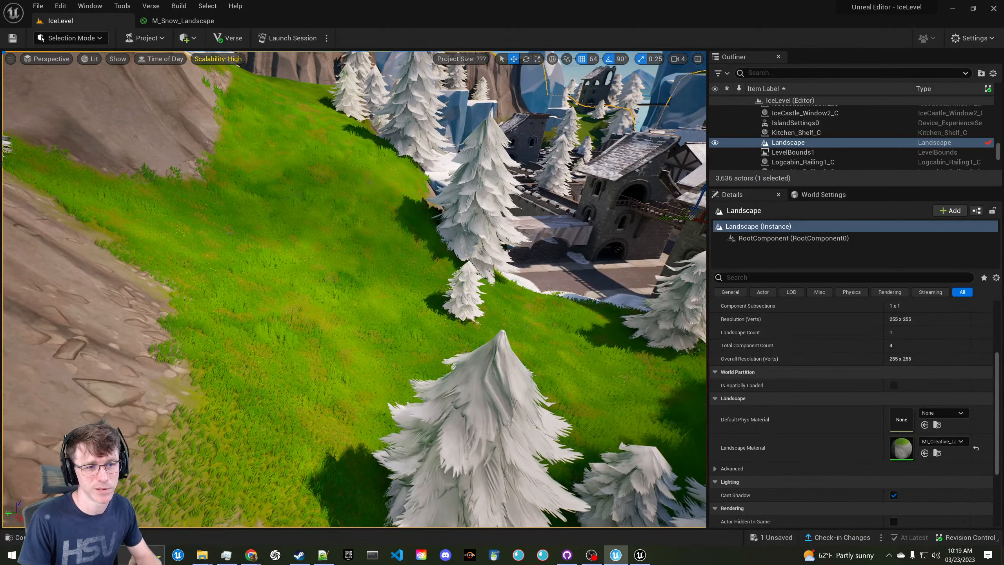
{"action": "right_click_drag", "start_coordinate": [356, 277], "coordinate": [406, 245]}
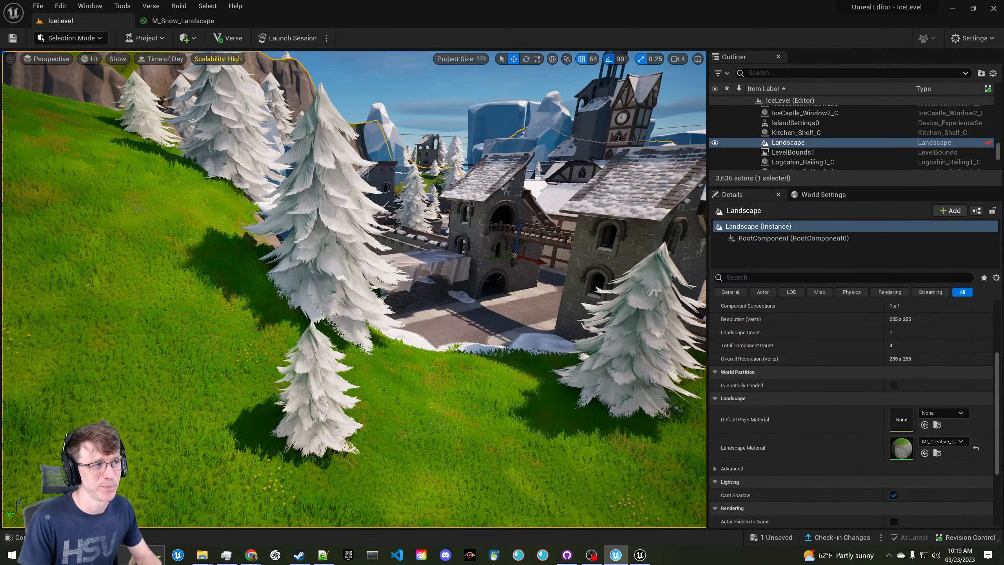
{"action": "left_click", "coordinate": [87, 40]}
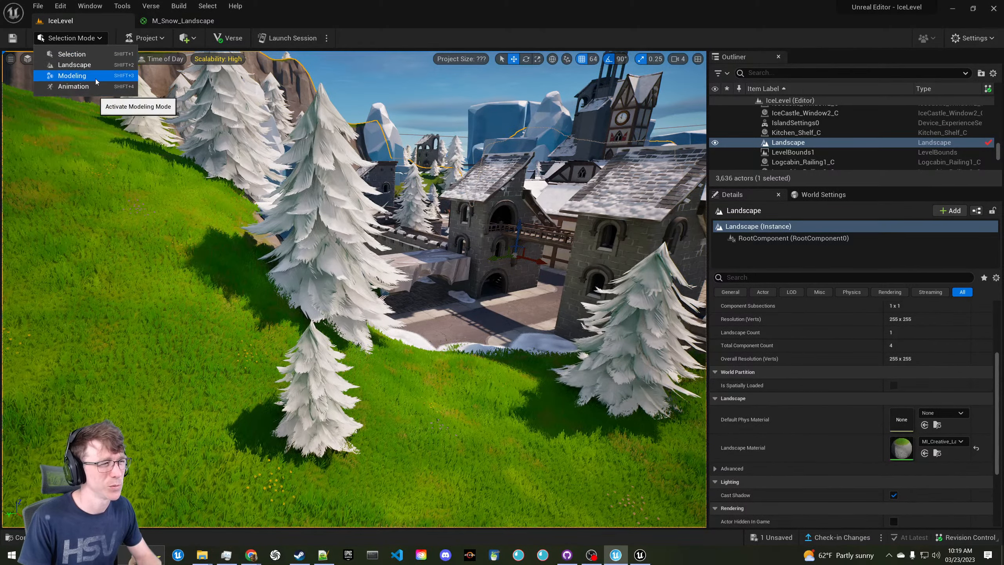
{"action": "left_click", "coordinate": [89, 65]}
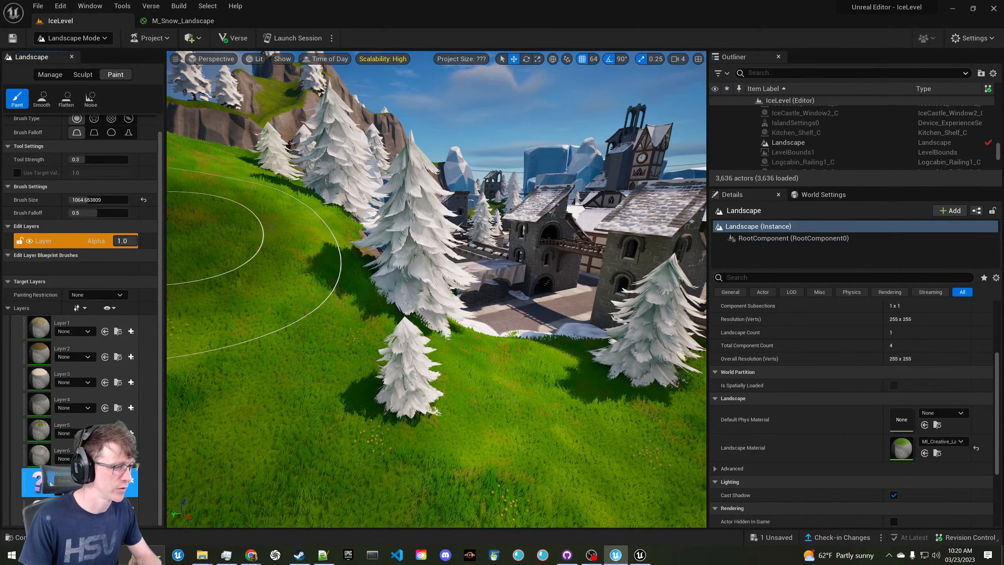
Delete the two question-mark layers at the end of the paint target layers and confirm each removal
{"action": "left_click", "coordinate": [131, 482]}
{"action": "left_click", "coordinate": [537, 297]}
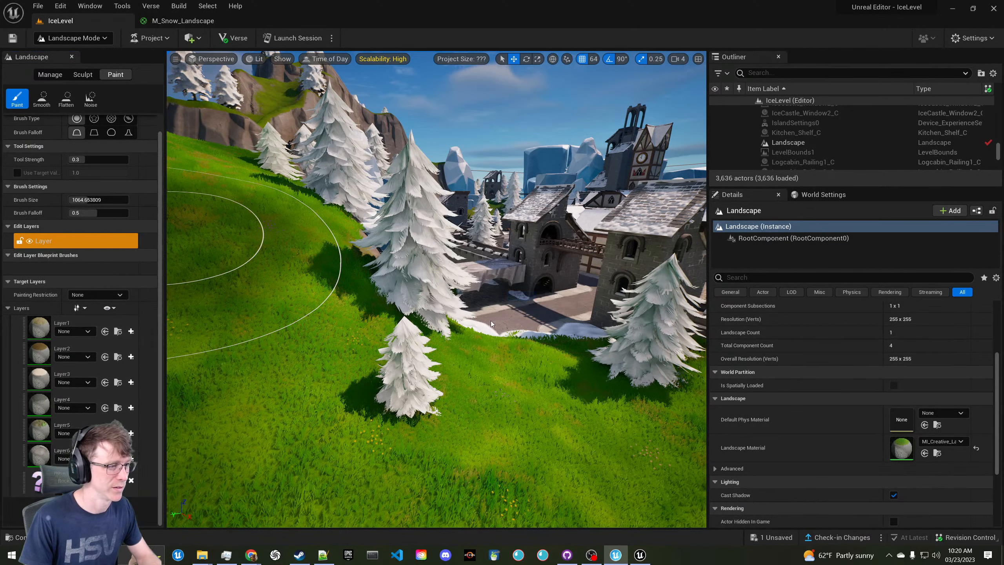
{"action": "left_click", "coordinate": [141, 507]}
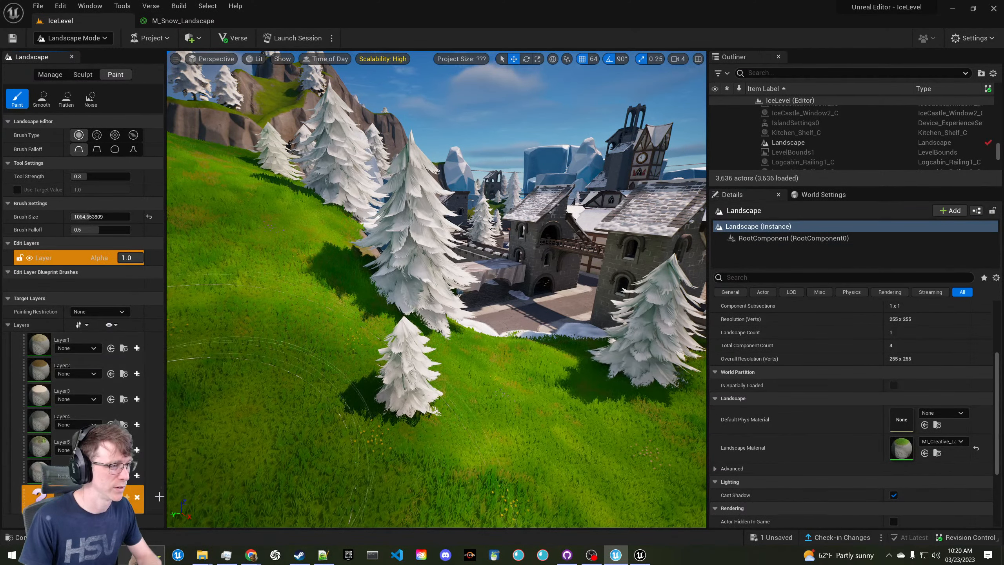
{"action": "left_click", "coordinate": [137, 499]}
{"action": "left_click", "coordinate": [521, 297]}
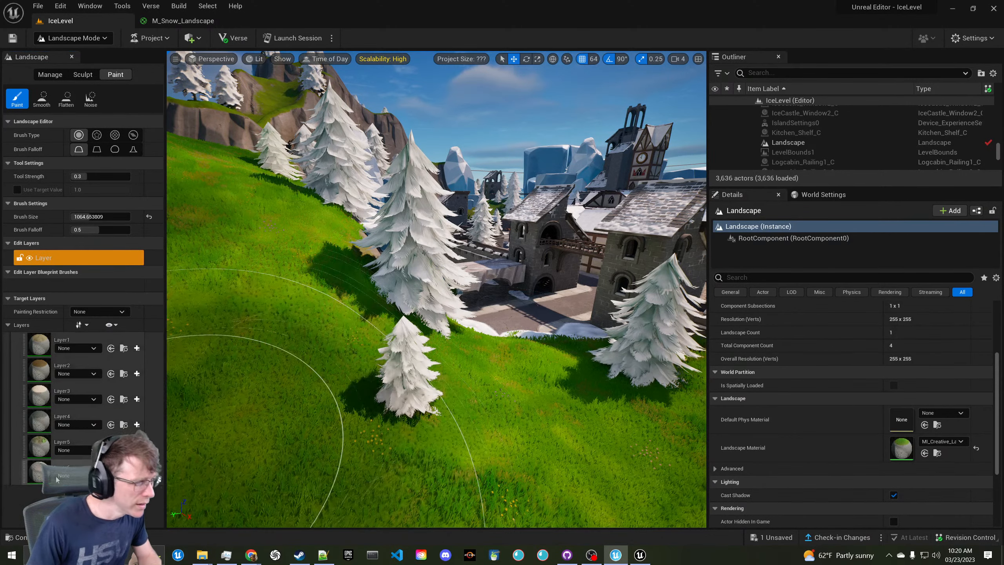
Select the third paint target layer and check which layer info assets it offers
{"action": "left_click", "coordinate": [51, 397]}
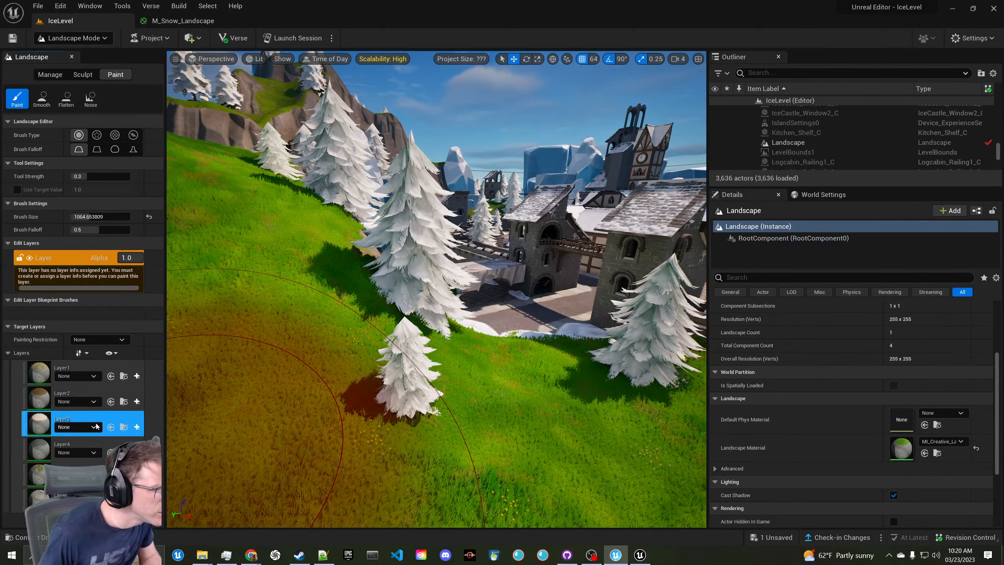
{"action": "left_click", "coordinate": [94, 426]}
{"action": "left_click", "coordinate": [84, 427]}
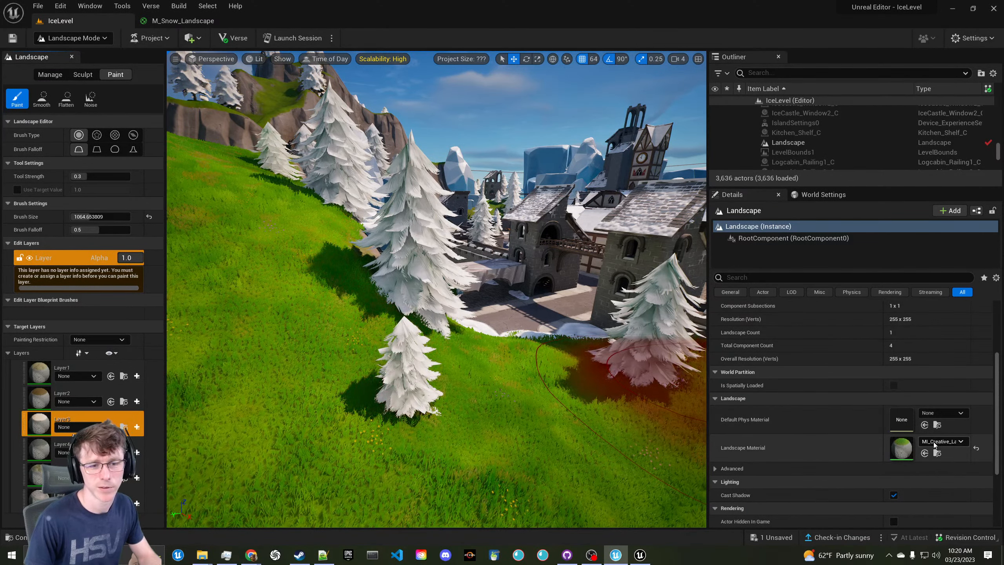
Search for "snow" and assign M_Snow_Landscape as the Landscape Material
{"action": "left_click", "coordinate": [933, 442]}
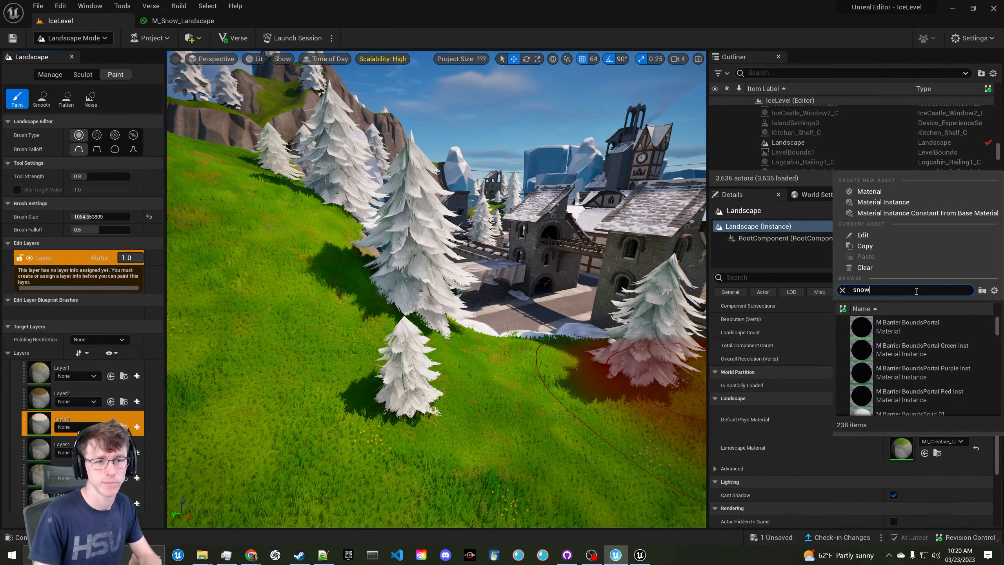
{"action": "left_click", "coordinate": [908, 330]}
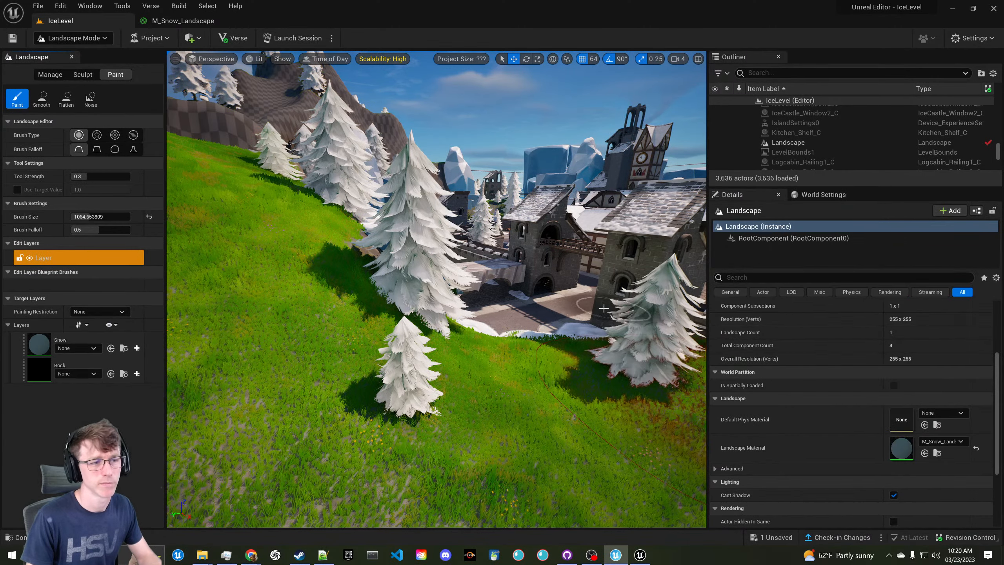
{"action": "right_click_drag", "start_coordinate": [571, 299], "coordinate": [392, 332]}
Assign Snow_LayerInfo to the Snow target layer and the rock layer info asset to the Rock layer
{"action": "left_click", "coordinate": [93, 348]}
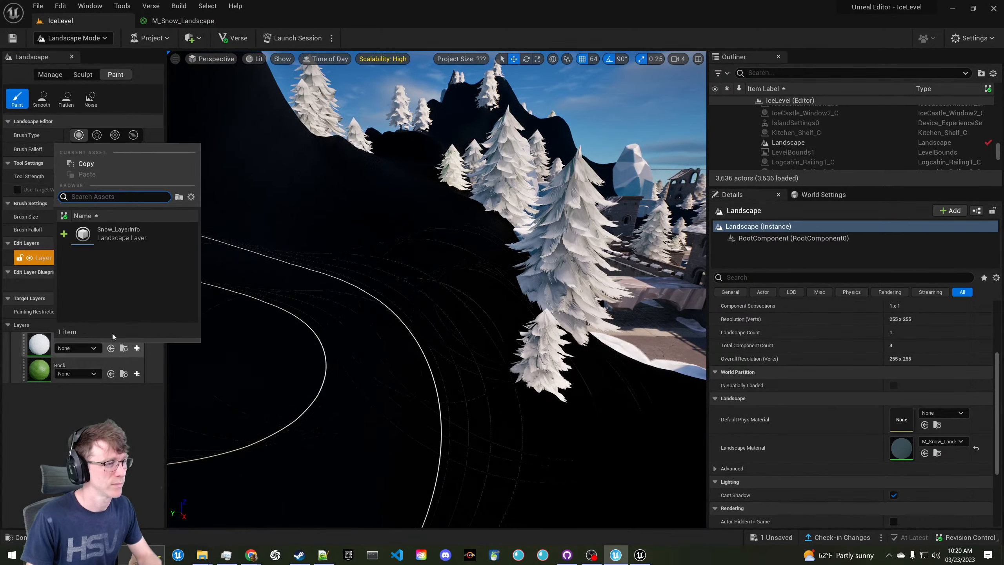
{"action": "left_click", "coordinate": [119, 233]}
{"action": "left_click", "coordinate": [93, 373]}
{"action": "left_click", "coordinate": [123, 263]}
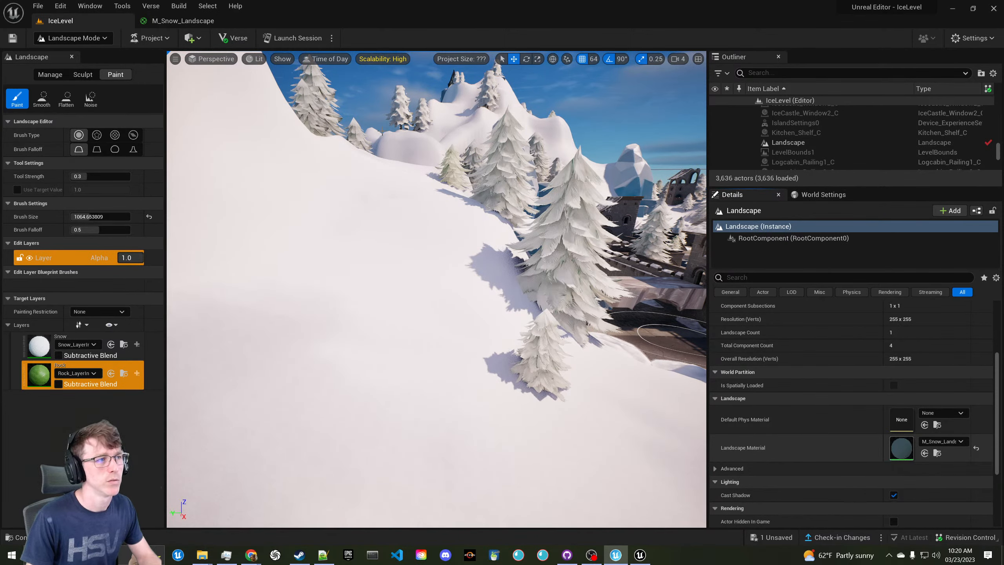
Add a Landscape Grass Output node to the M_Snow_Landscape material graph in the free area below the output node
{"action": "left_click", "coordinate": [201, 21]}
{"action": "scroll", "coordinate": [421, 301], "scroll_direction": "down", "scroll_amount": 3}
{"action": "right_click", "coordinate": [453, 302]}
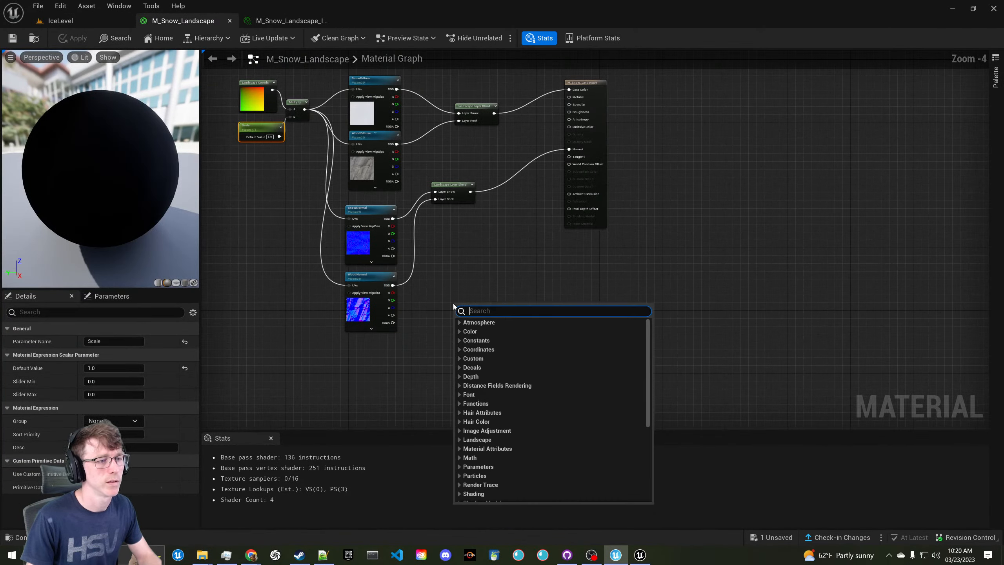
{"action": "type", "text": "grass"}
{"action": "key", "text": "Return"}
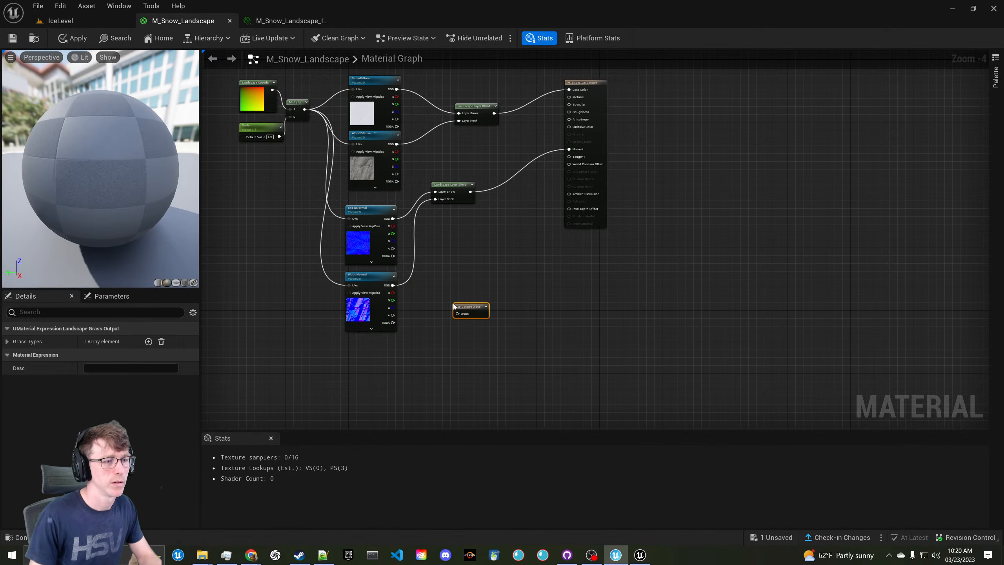
{"action": "scroll", "coordinate": [453, 303], "scroll_direction": "up", "scroll_amount": 1}
{"action": "left_click_drag", "start_coordinate": [586, 313], "coordinate": [606, 312]}
Create a Landscape Grass Type asset for the node's Grass entry, saved as NewLandscapeGrassType in IceLevel Content
{"action": "left_click", "coordinate": [7, 342]}
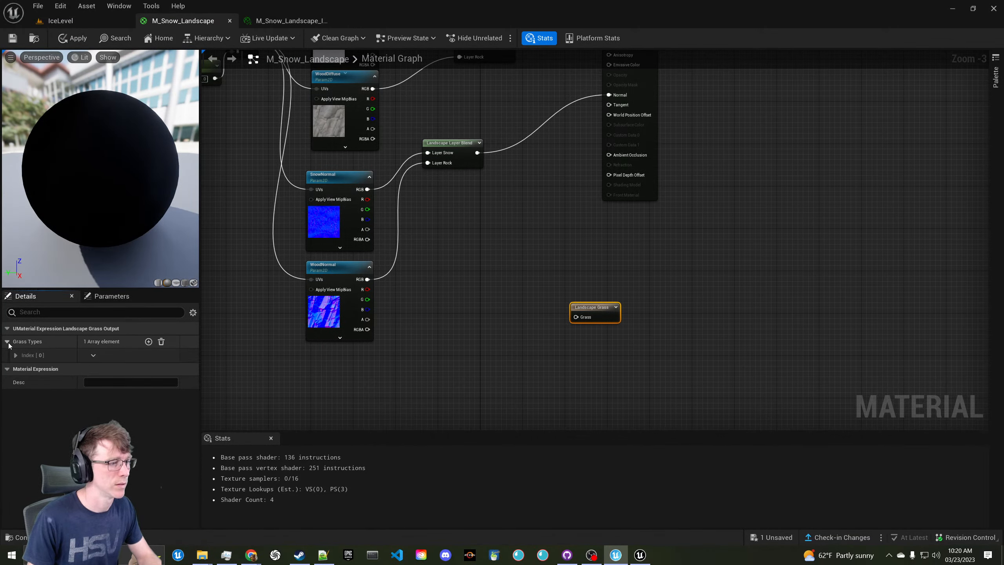
{"action": "left_click", "coordinate": [16, 355]}
{"action": "left_click", "coordinate": [142, 383]}
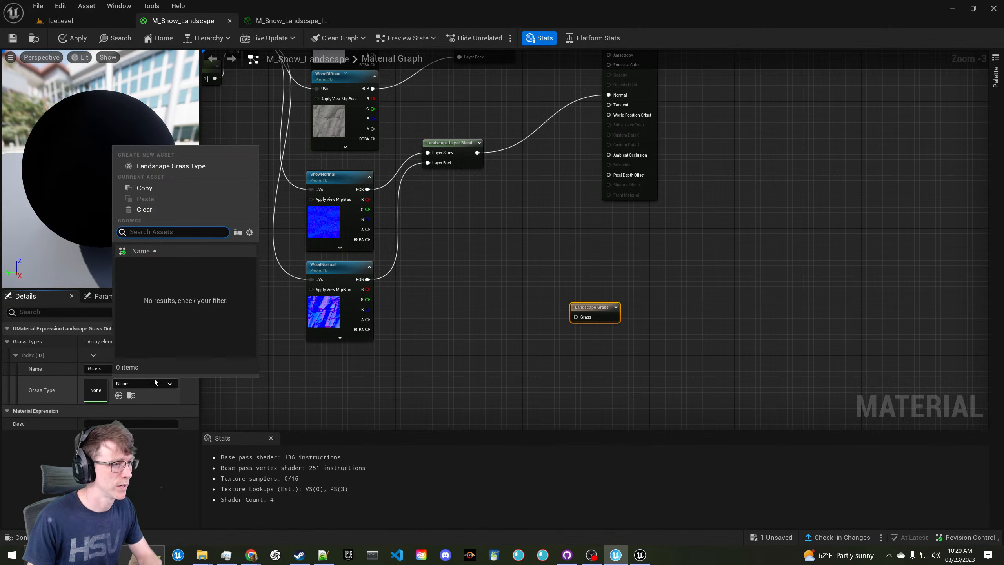
{"action": "left_click", "coordinate": [186, 167]}
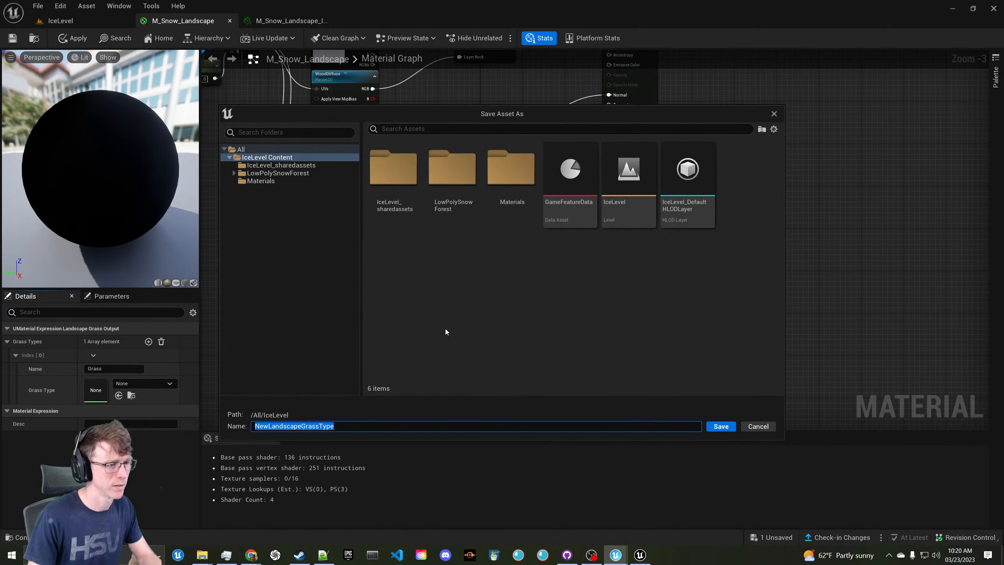
{"action": "key", "text": "Return"}
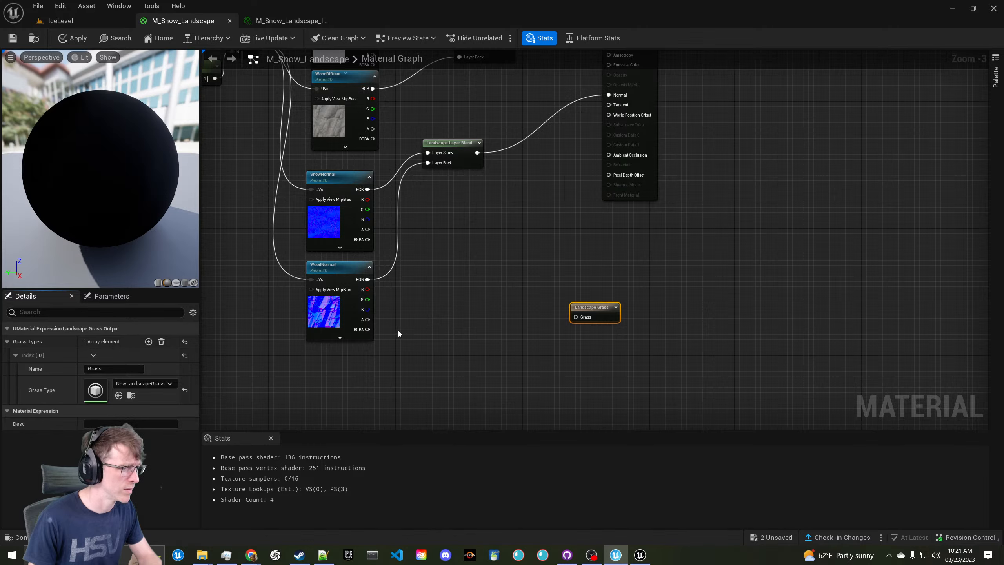
Open the new grass type asset and add two entries to its Grass Varieties
{"action": "double_click", "coordinate": [96, 390]}
{"action": "left_click", "coordinate": [469, 101]}
{"action": "left_click", "coordinate": [460, 114]}
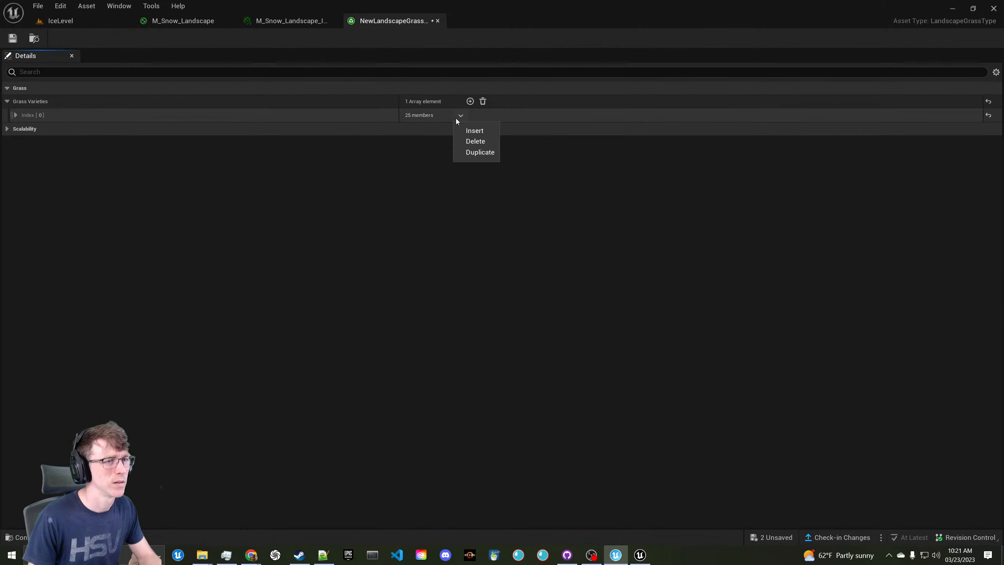
{"action": "left_click", "coordinate": [469, 130]}
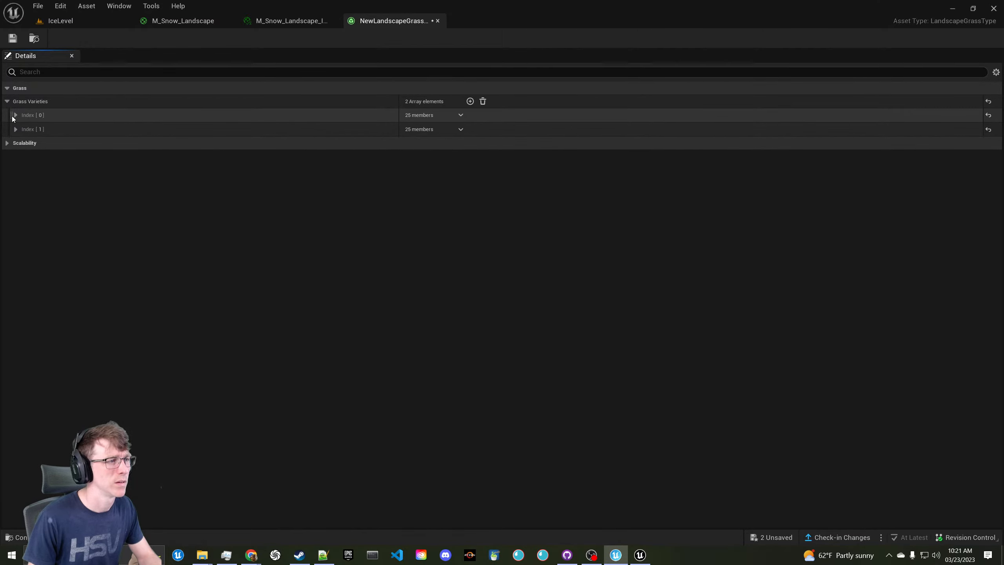
Expand the first grass variety and search the static meshes offered for its Grass Mesh for "snow"
{"action": "left_click", "coordinate": [14, 115]}
{"action": "left_click", "coordinate": [468, 131]}
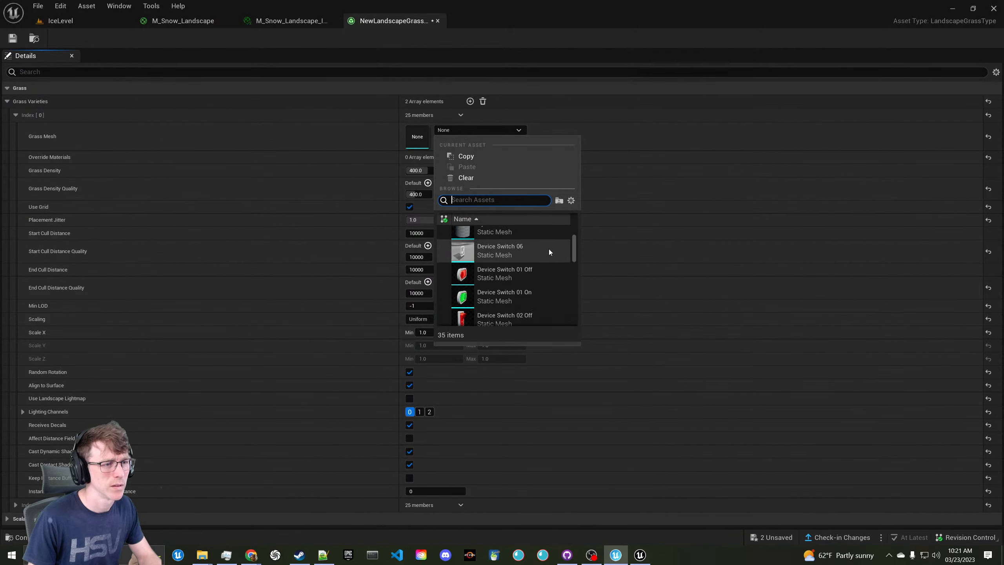
{"action": "scroll", "coordinate": [545, 248], "scroll_direction": "down", "scroll_amount": 3}
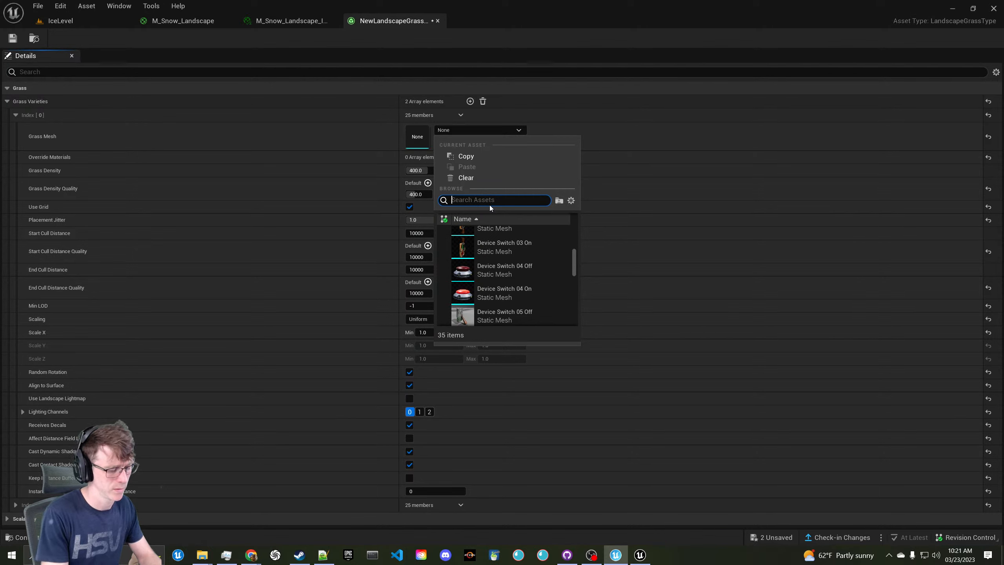
{"action": "type", "text": "snow"}
{"action": "key", "text": "BackSpace"}
{"action": "key", "text": "BackSpace"}
{"action": "key", "text": "BackSpace"}
{"action": "key", "text": "BackSpace"}
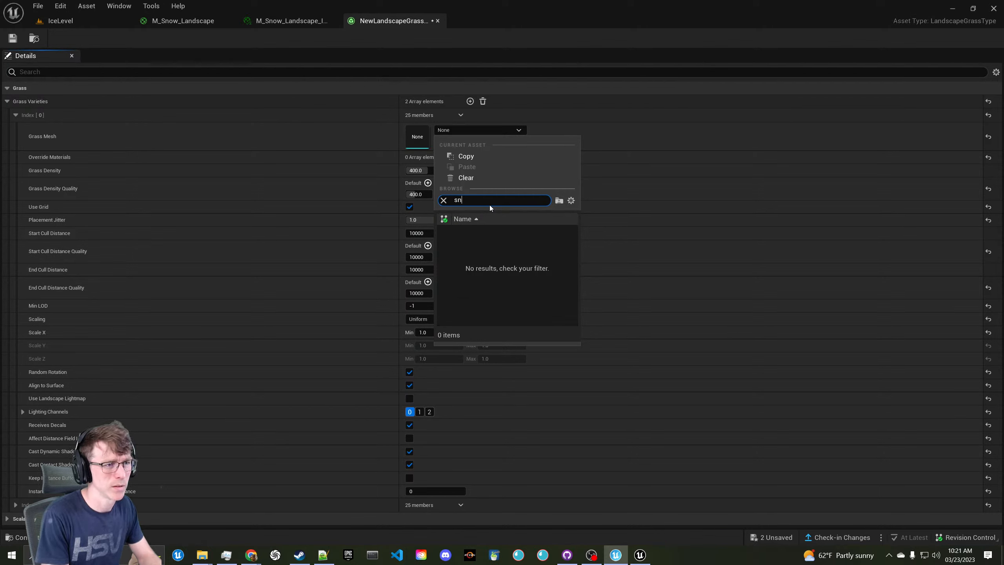
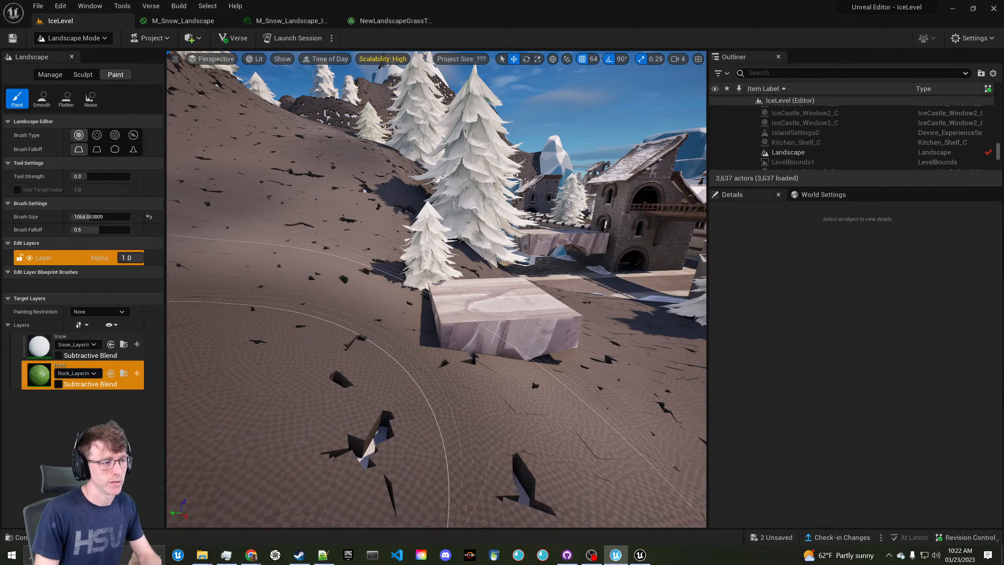
Search all content for "rocks" and place a Rocks 01 prop on the stone block in the level
{"action": "left_click", "coordinate": [56, 552]}
{"action": "left_click", "coordinate": [40, 537]}
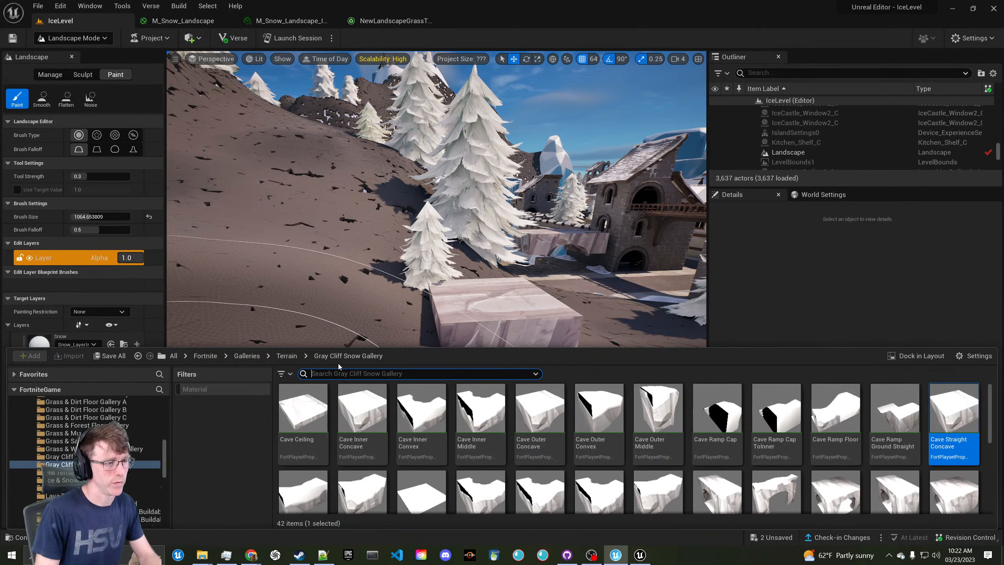
{"action": "type", "text": "rc"}
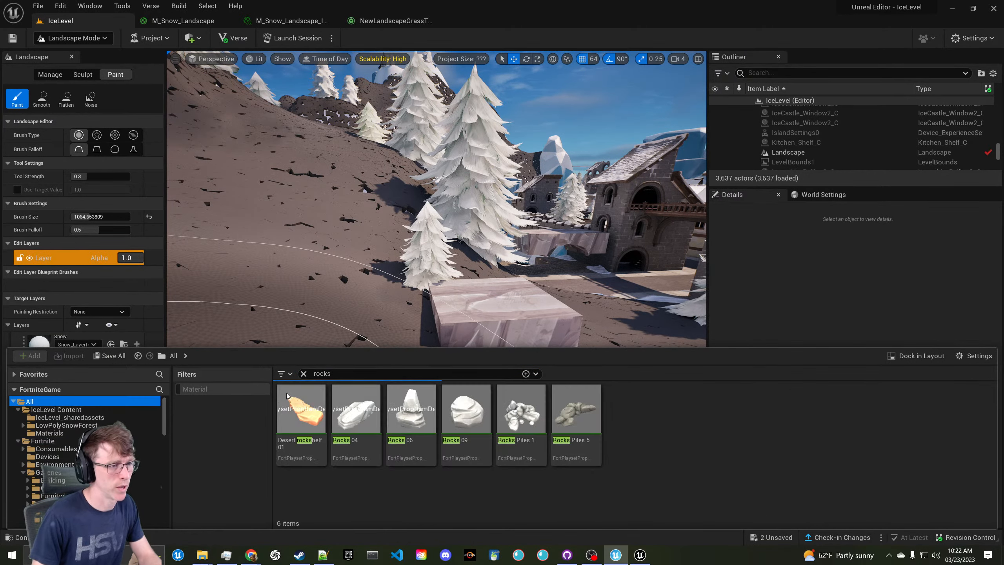
{"action": "scroll", "coordinate": [494, 419], "scroll_direction": "down", "scroll_amount": 10}
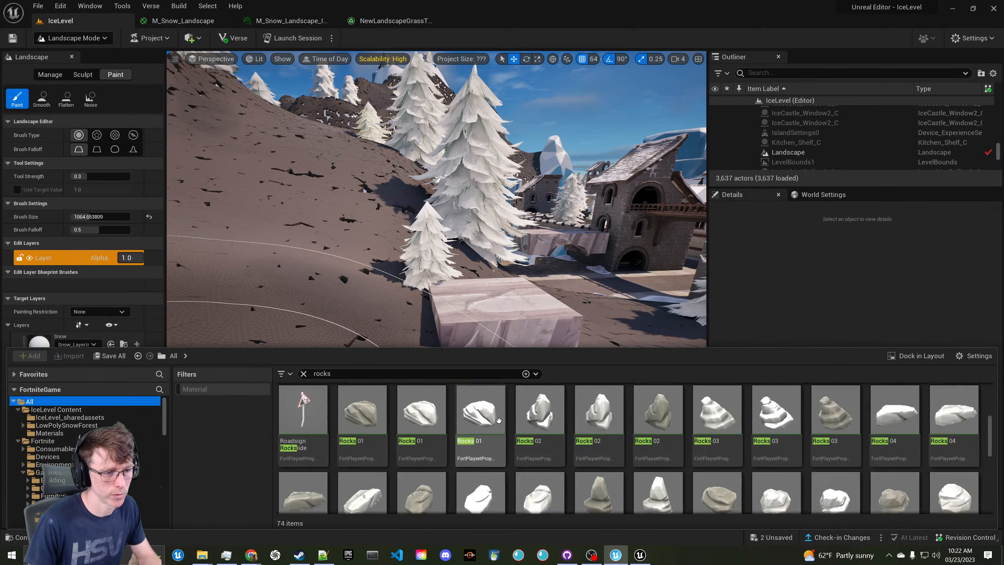
{"action": "scroll", "coordinate": [501, 419], "scroll_direction": "up", "scroll_amount": 3}
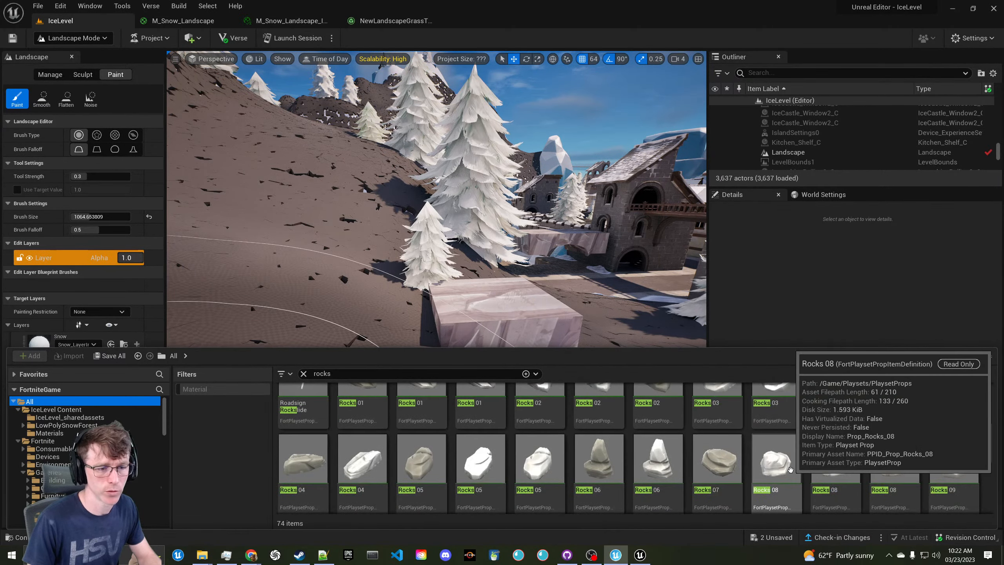
{"action": "scroll", "coordinate": [802, 469], "scroll_direction": "up", "scroll_amount": 2}
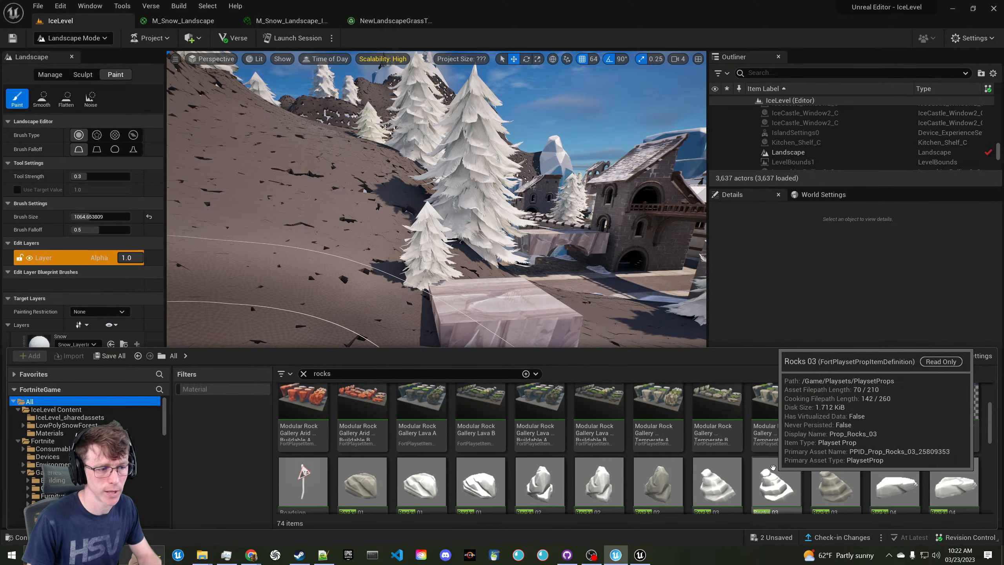
{"action": "scroll", "coordinate": [770, 467], "scroll_direction": "up", "scroll_amount": 3}
{"action": "scroll", "coordinate": [715, 458], "scroll_direction": "down", "scroll_amount": 3}
{"action": "scroll", "coordinate": [715, 458], "scroll_direction": "down", "scroll_amount": 1}
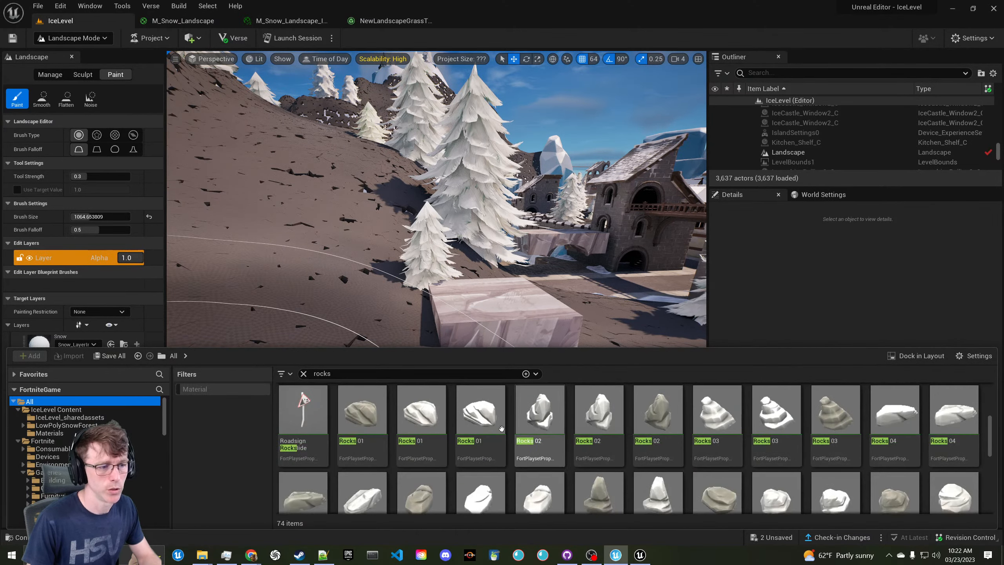
{"action": "left_click_drag", "start_coordinate": [490, 455], "coordinate": [478, 299]}
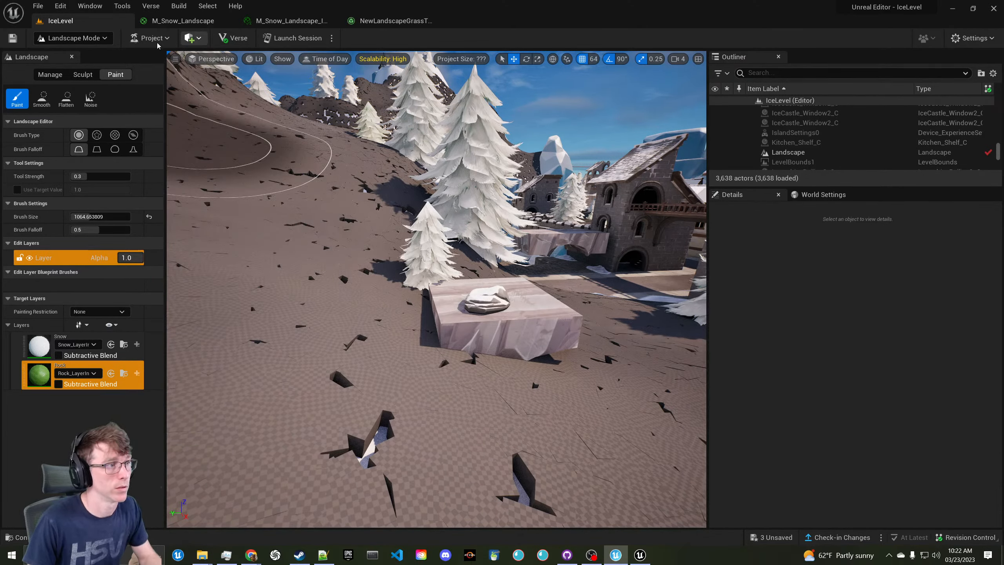
{"action": "left_click", "coordinate": [102, 39]}
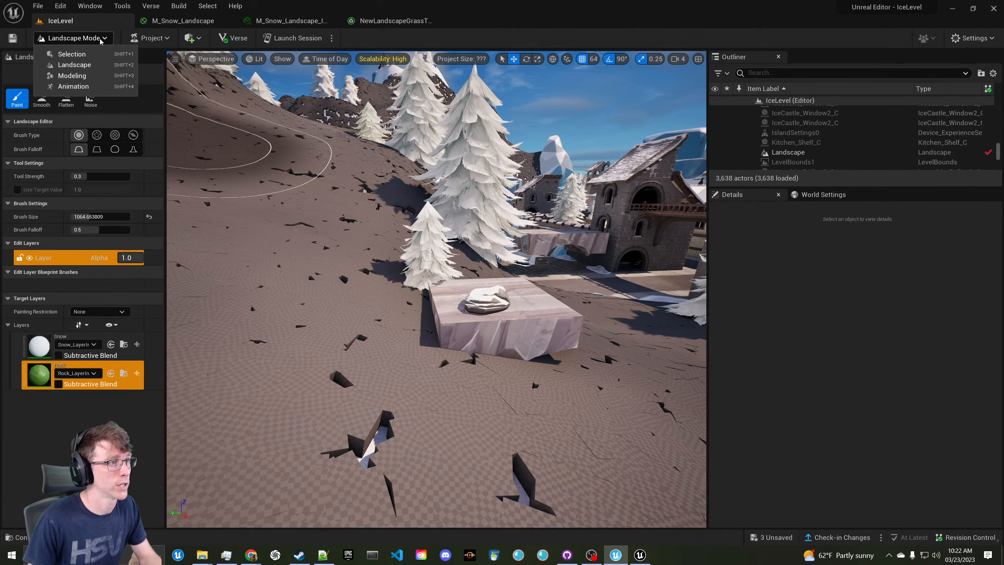
{"action": "left_click", "coordinate": [96, 63]}
{"action": "left_click", "coordinate": [48, 75]}
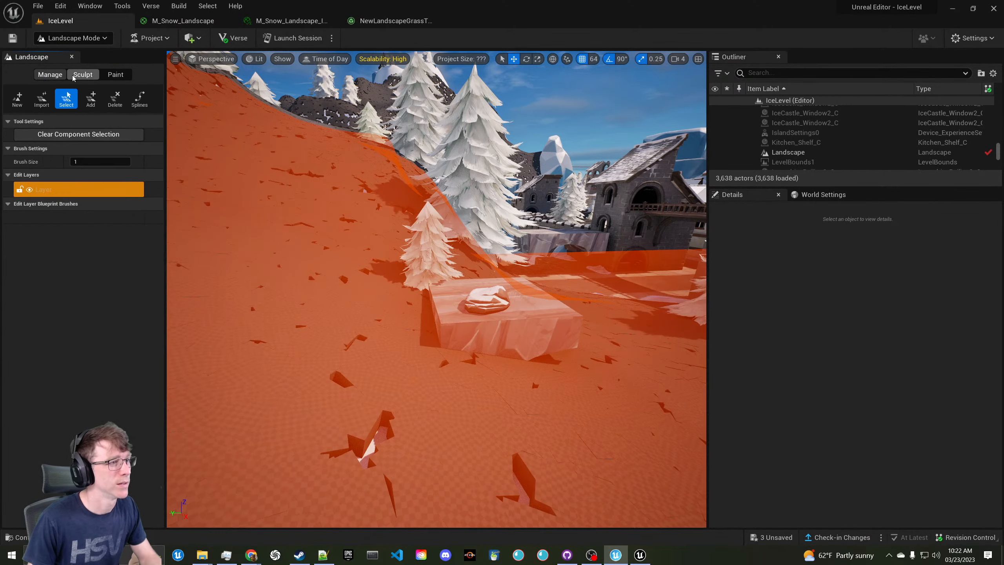
{"action": "left_click", "coordinate": [87, 75]}
{"action": "left_click", "coordinate": [115, 75]}
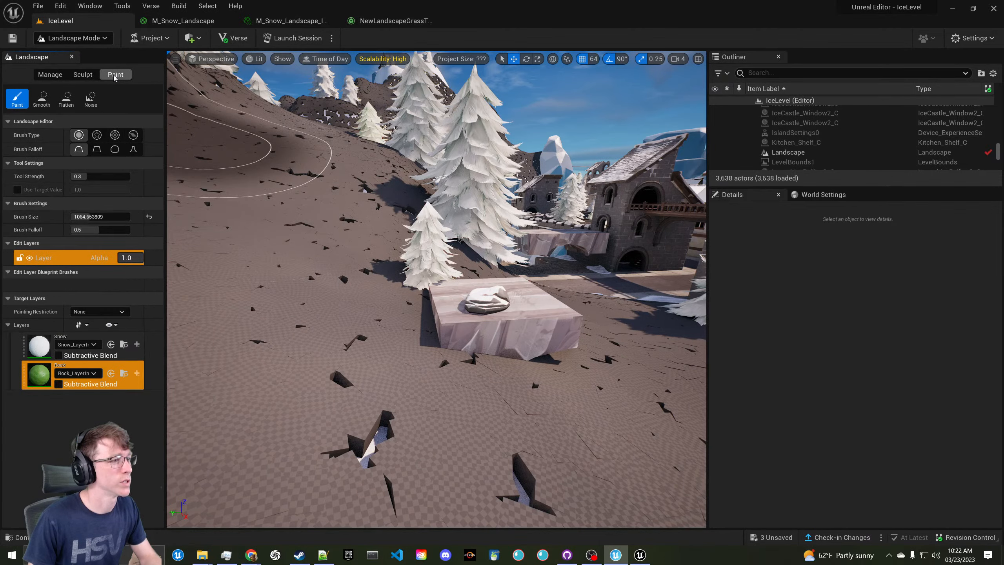
{"action": "left_click", "coordinate": [158, 38]}
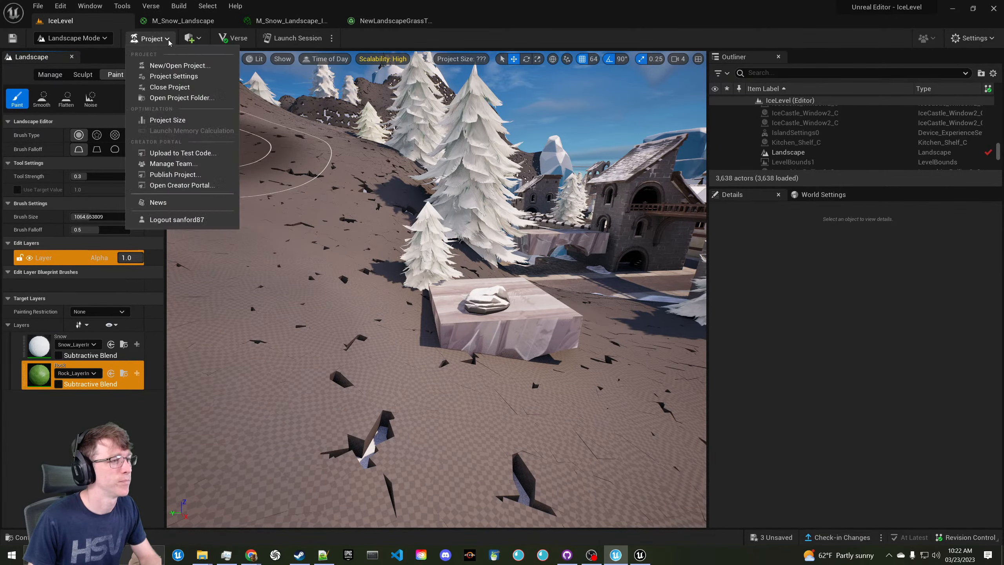
{"action": "left_click", "coordinate": [167, 39]}
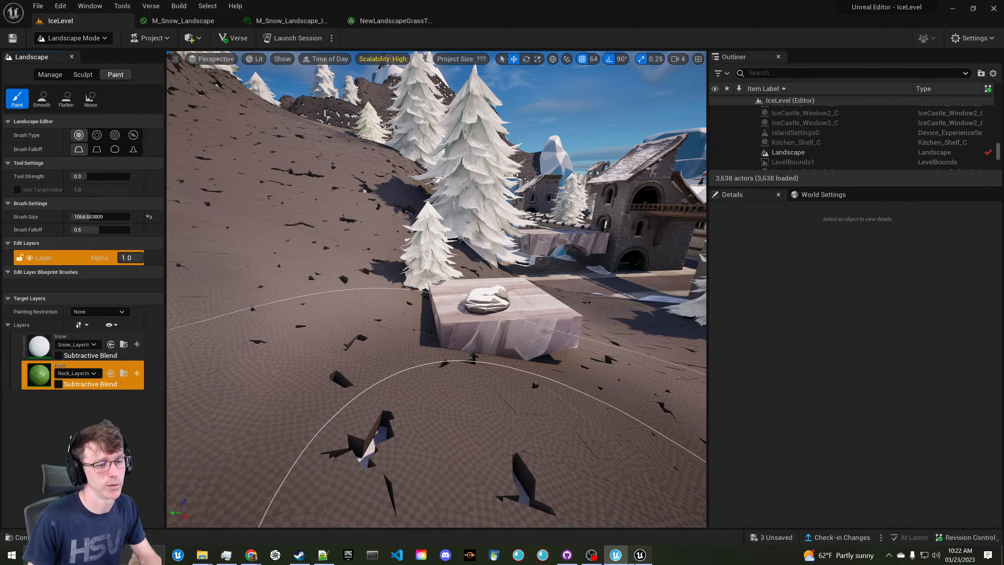
Switch to the ContentExamples project in the other Unreal Editor and maximize its window
{"action": "left_click", "coordinate": [610, 554]}
{"action": "left_click", "coordinate": [449, 376]}
{"action": "type", "text": "snow"}
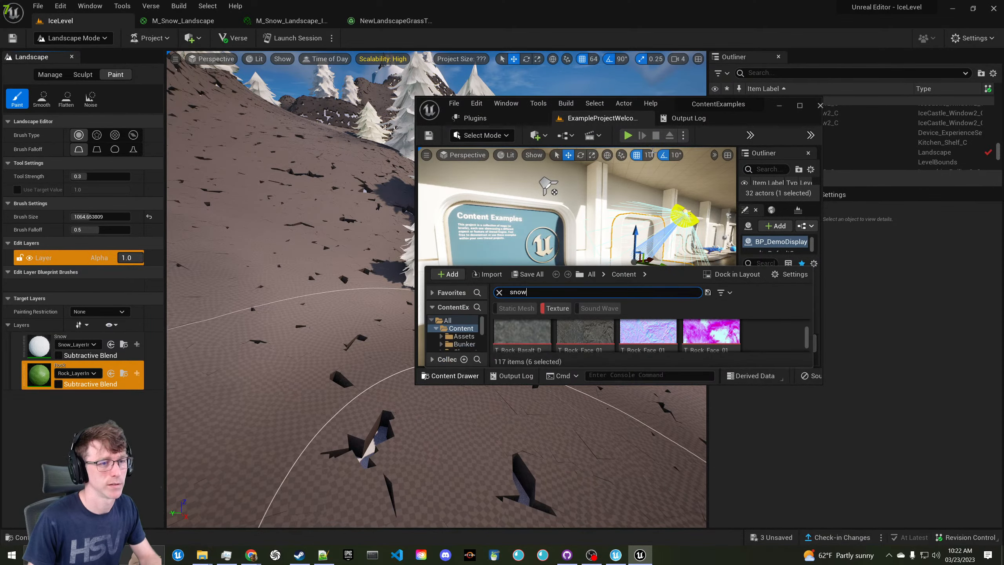
{"action": "left_click", "coordinate": [796, 106]}
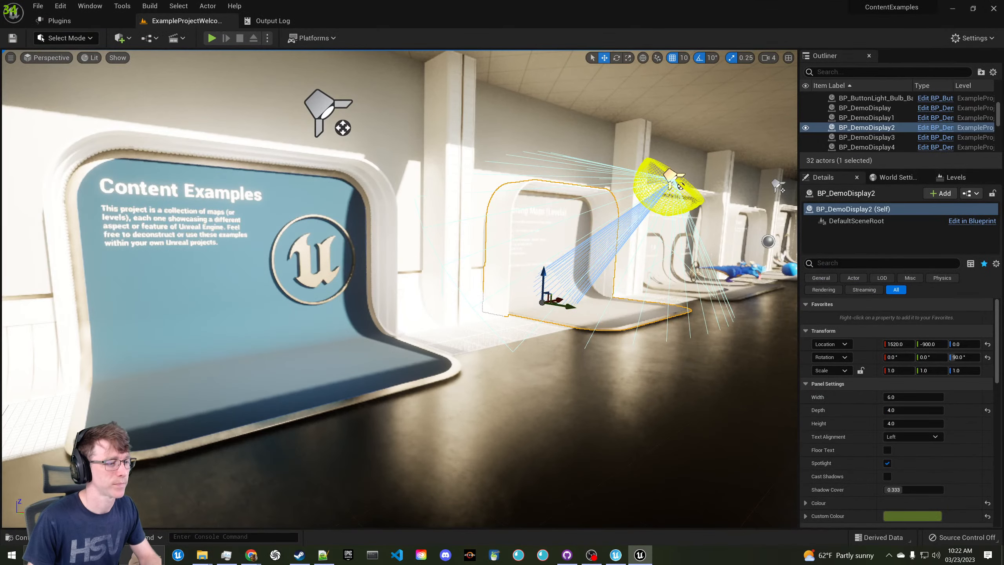
Search the ContentExamples content for "rocks" with the Texture filter turned off
{"action": "left_click", "coordinate": [44, 537]}
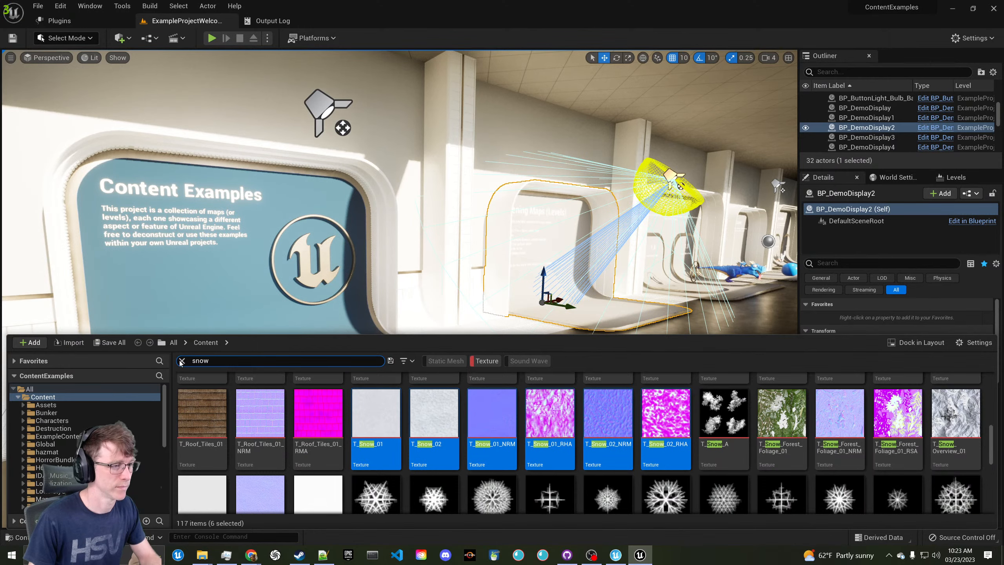
{"action": "type", "text": "rocks"}
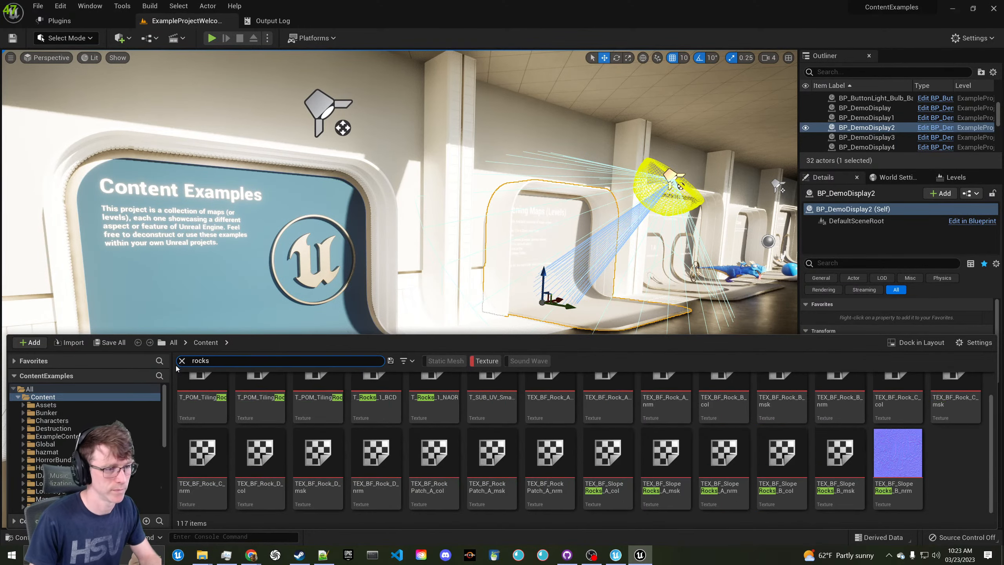
{"action": "left_click", "coordinate": [487, 361]}
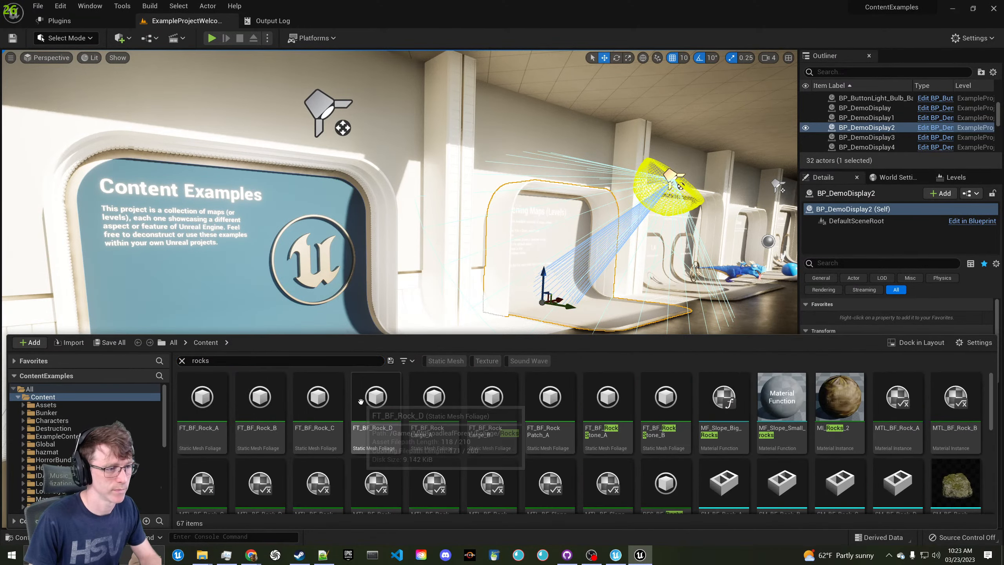
Limit the "rocks" search results to Static Mesh assets and look through the rock meshes
{"action": "left_click", "coordinate": [446, 361]}
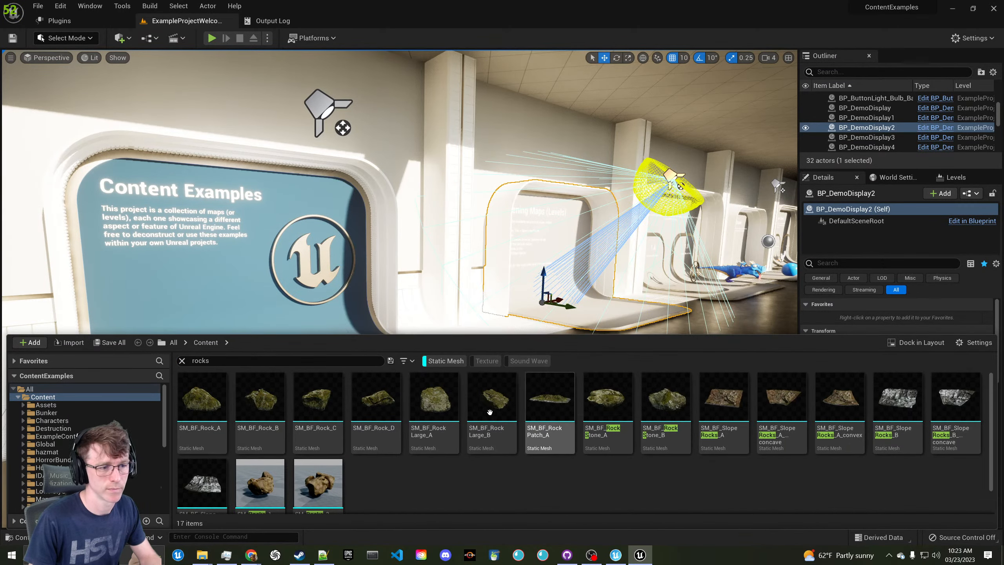
{"action": "scroll", "coordinate": [478, 414], "scroll_direction": "down", "scroll_amount": 1}
{"action": "scroll", "coordinate": [87, 435], "scroll_direction": "down", "scroll_amount": 2}
{"action": "scroll", "coordinate": [95, 416], "scroll_direction": "down", "scroll_amount": 2}
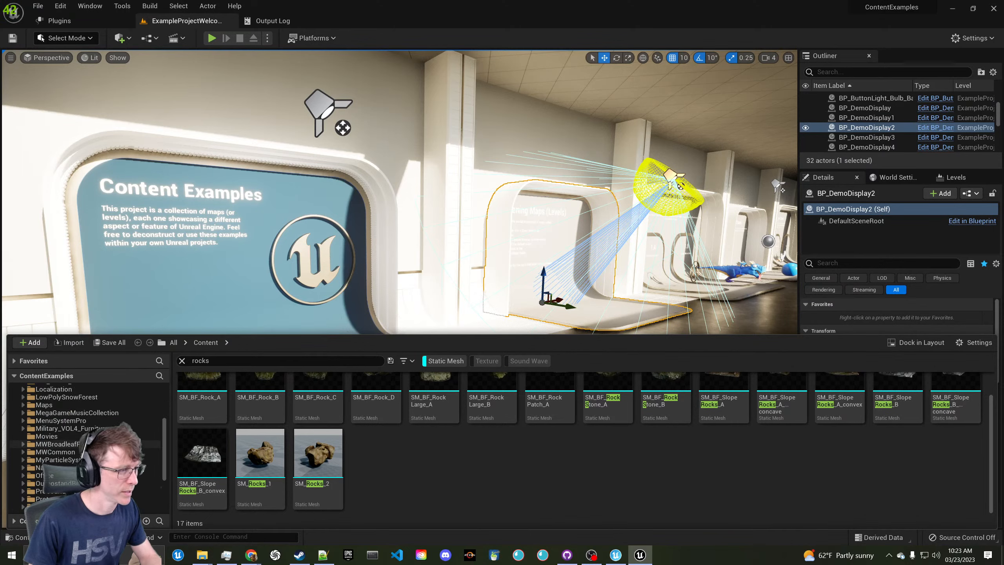
Open the LowPolySnowForest folder, clear the "rocks" search and look through its static meshes
{"action": "double_click", "coordinate": [135, 395]}
{"action": "left_click", "coordinate": [184, 360]}
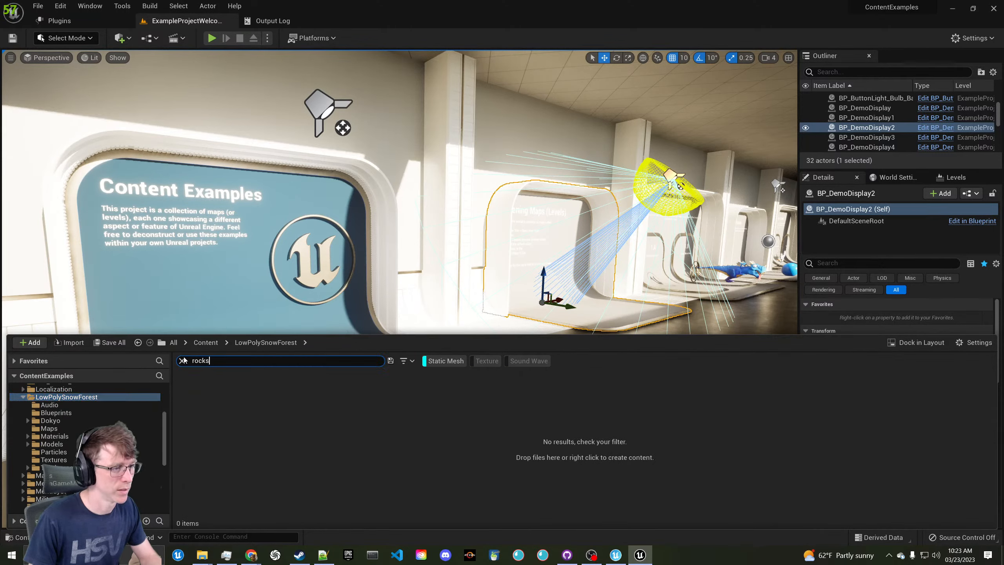
{"action": "left_click", "coordinate": [182, 361]}
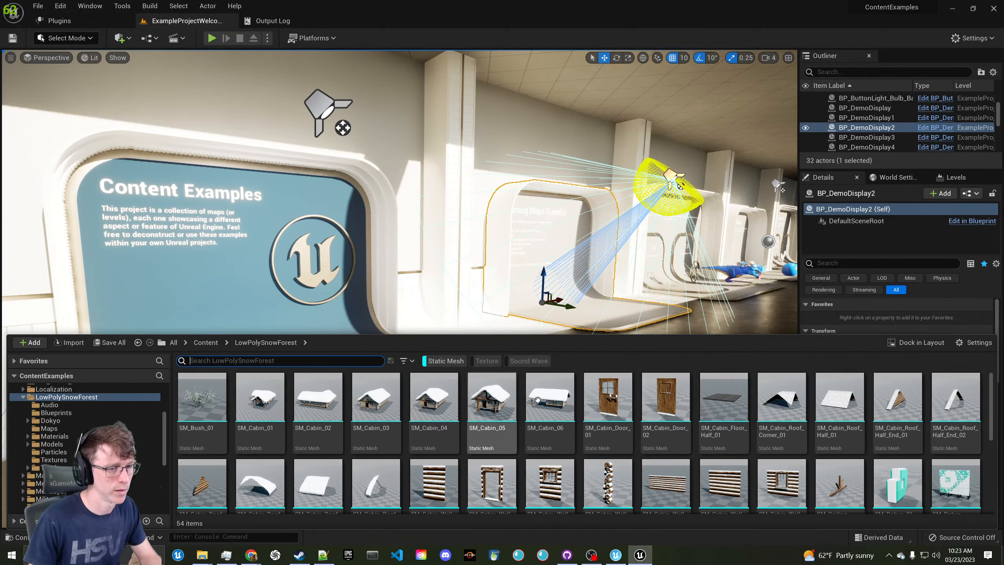
{"action": "scroll", "coordinate": [410, 402], "scroll_direction": "down", "scroll_amount": 1}
{"action": "scroll", "coordinate": [409, 402], "scroll_direction": "down", "scroll_amount": 2}
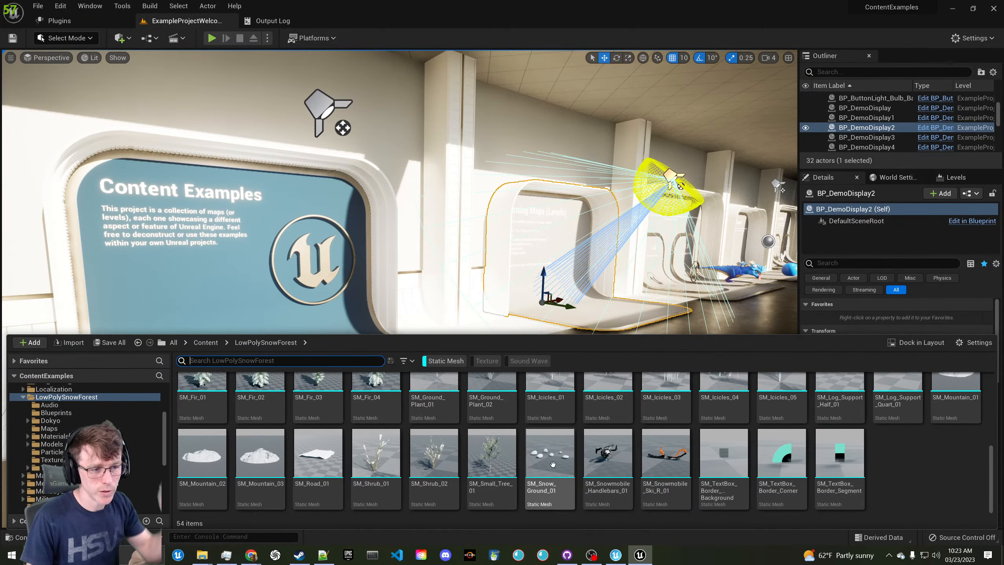
Migrate SM_Snow_Ground_01, SM_Ground_Plant_01 and SM_Ground_Plant_02 with their dependencies into the IceLevel project's content
{"action": "left_click", "coordinate": [552, 462]}
{"action": "right_click", "coordinate": [554, 464]}
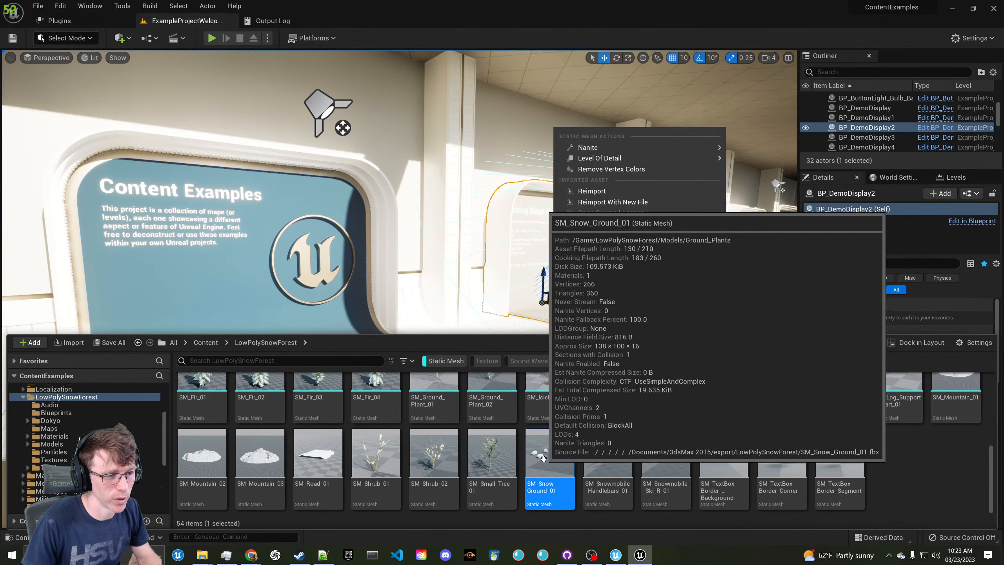
{"action": "left_click", "coordinate": [548, 456]}
{"action": "scroll", "coordinate": [565, 442], "scroll_direction": "up", "scroll_amount": 1}
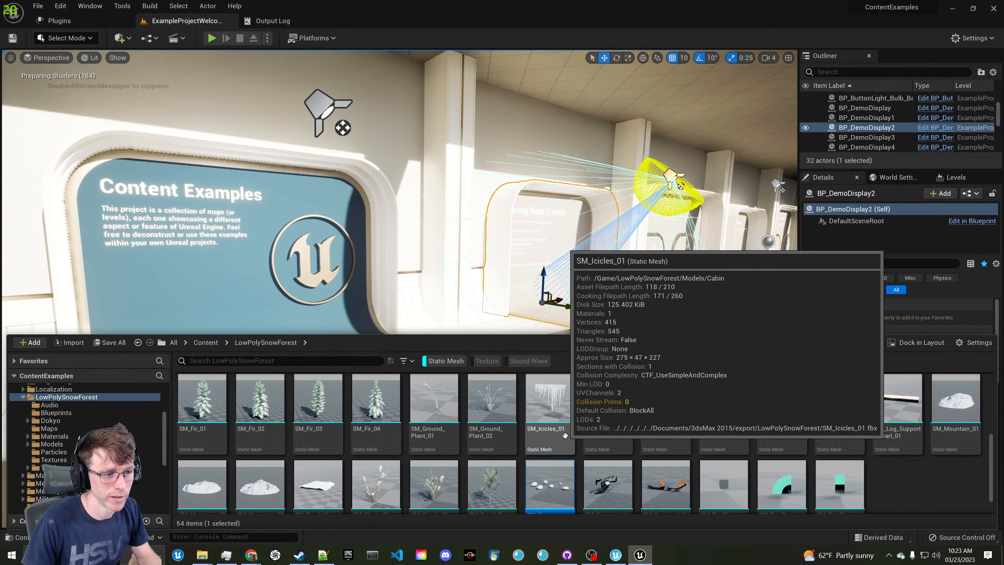
{"action": "left_click", "coordinate": [480, 404], "text": "ctrl"}
{"action": "left_click", "coordinate": [454, 400], "text": "ctrl"}
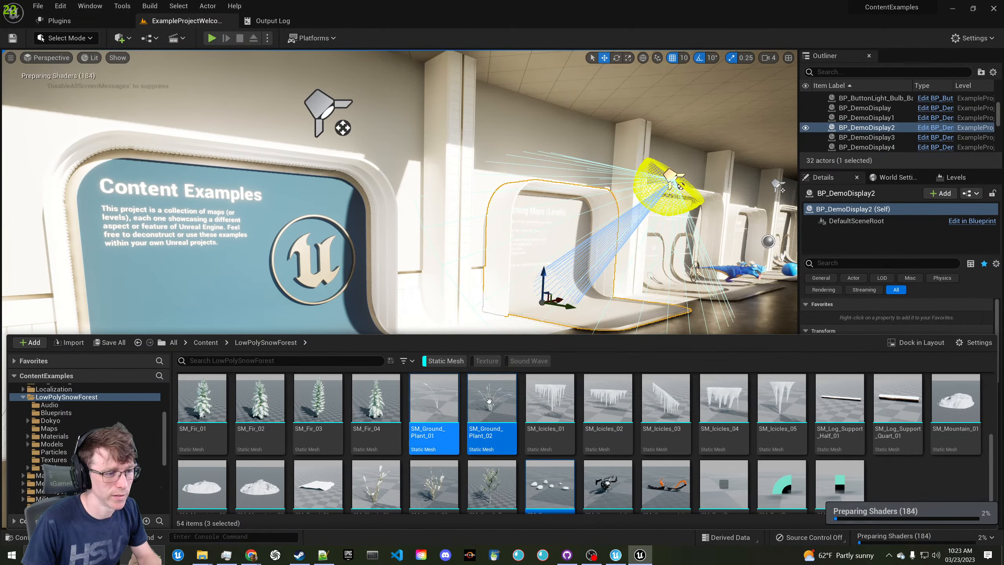
{"action": "right_click", "coordinate": [496, 405]}
{"action": "mouse_move", "coordinate": [634, 250]}
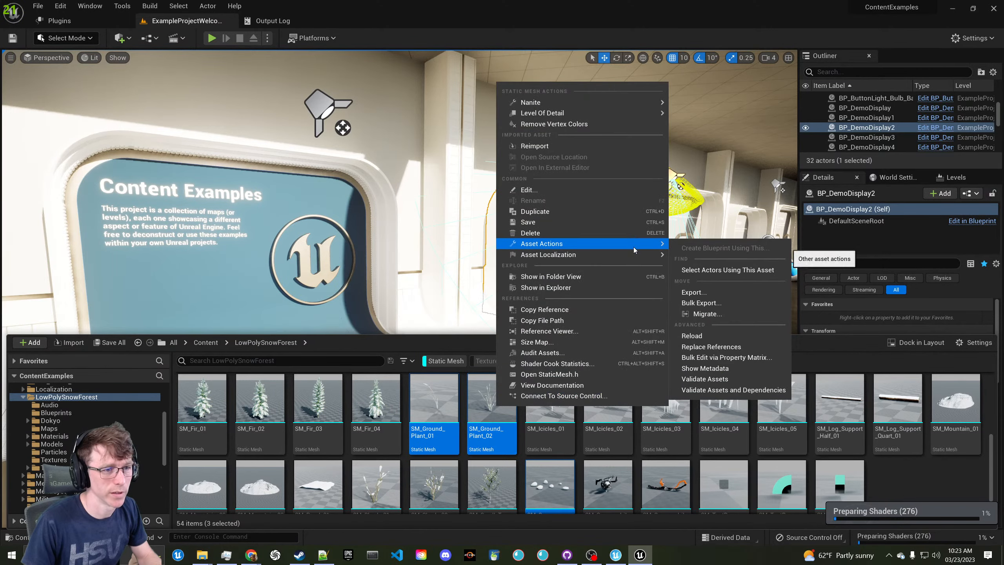
{"action": "left_click", "coordinate": [707, 313]}
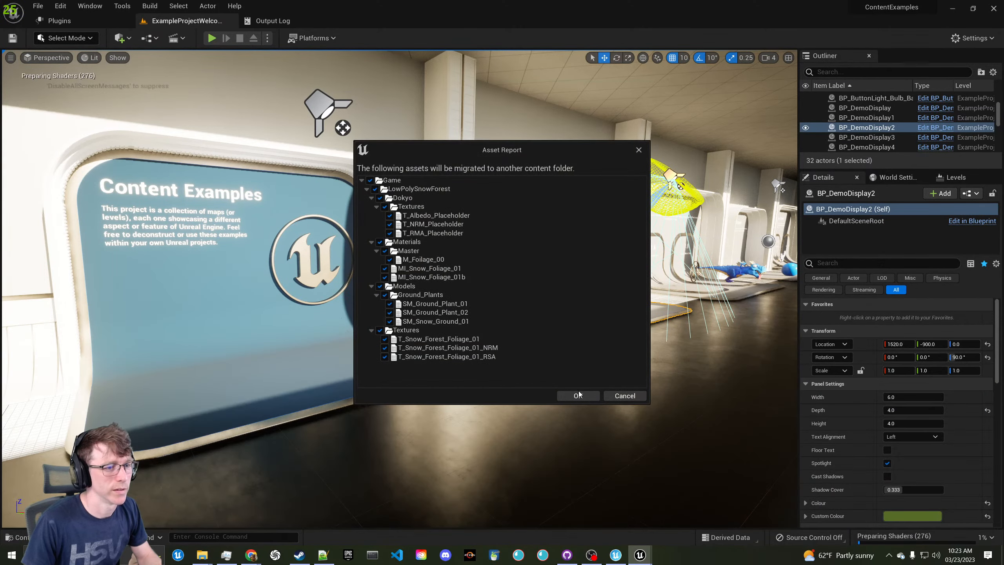
{"action": "left_click", "coordinate": [578, 392]}
{"action": "left_click", "coordinate": [511, 336]}
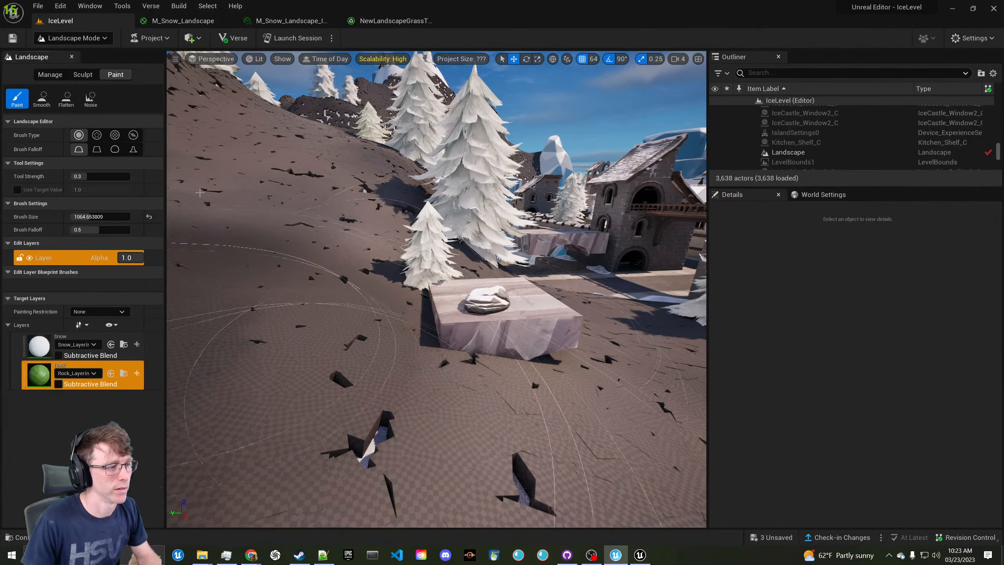
Set the first grass variety's Grass Mesh to SM_Snow_Ground_01 and save the landscape grass type
{"action": "left_click", "coordinate": [395, 20]}
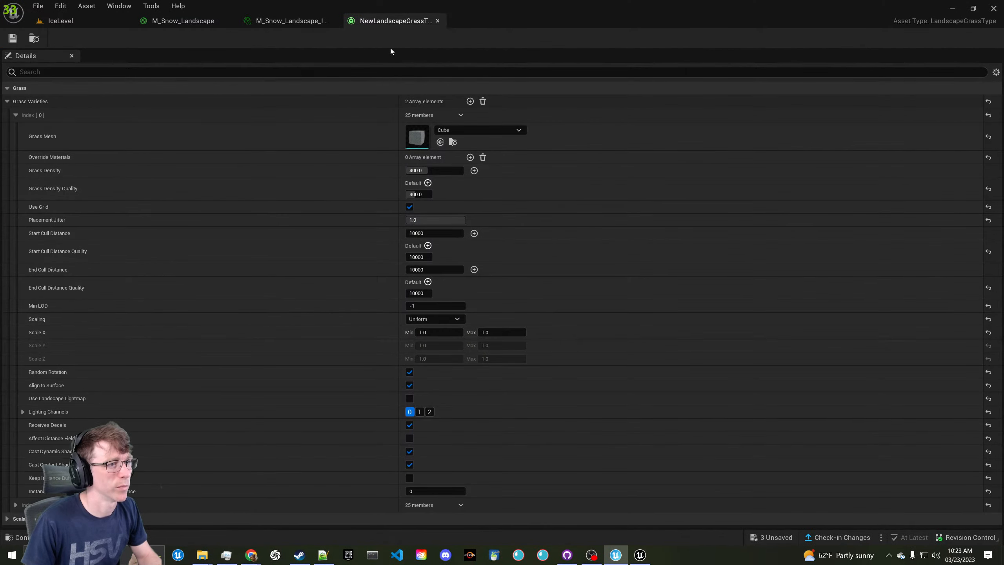
{"action": "left_click", "coordinate": [455, 131]}
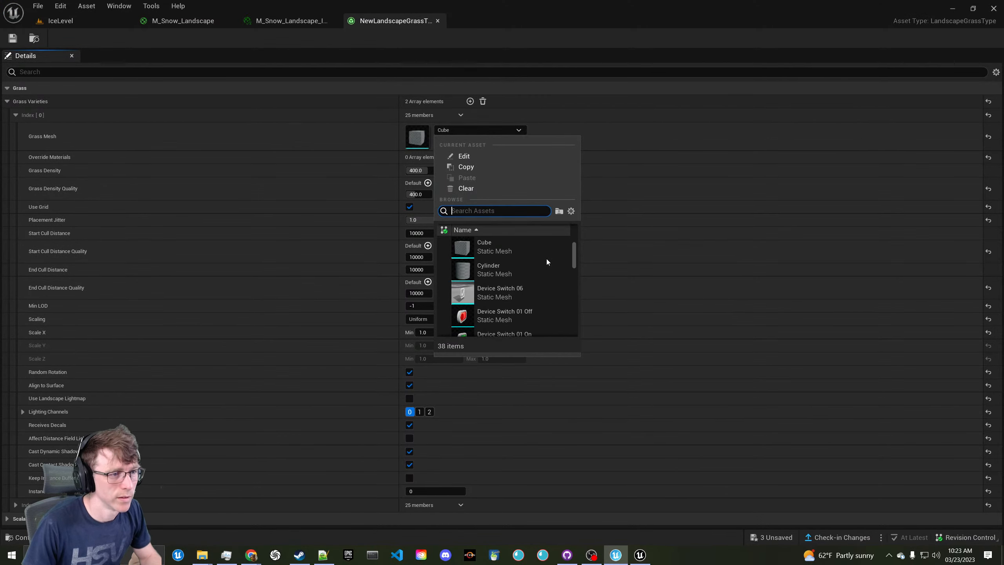
{"action": "scroll", "coordinate": [547, 262], "scroll_direction": "down", "scroll_amount": 10}
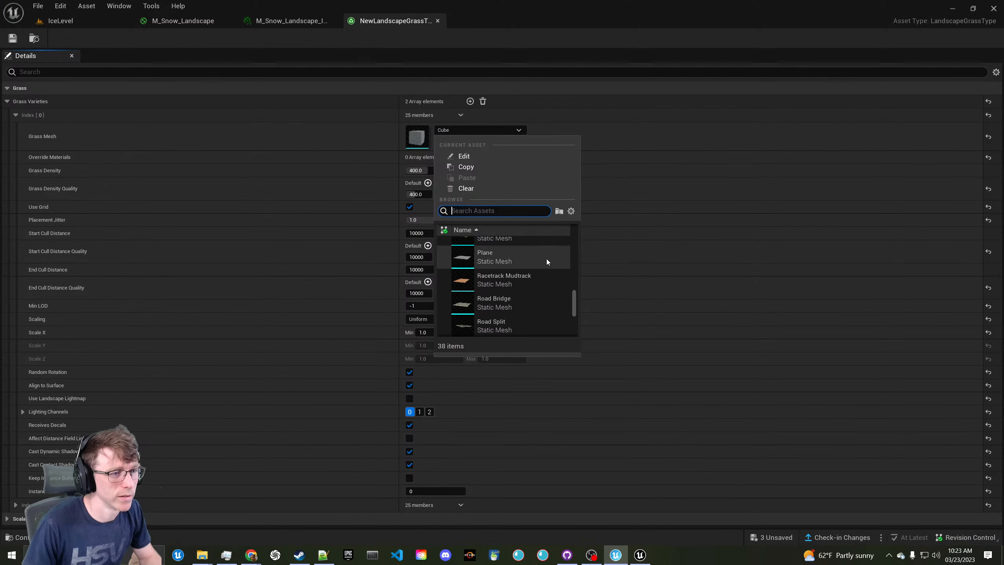
{"action": "scroll", "coordinate": [546, 259], "scroll_direction": "down", "scroll_amount": 5}
{"action": "left_click", "coordinate": [503, 299]}
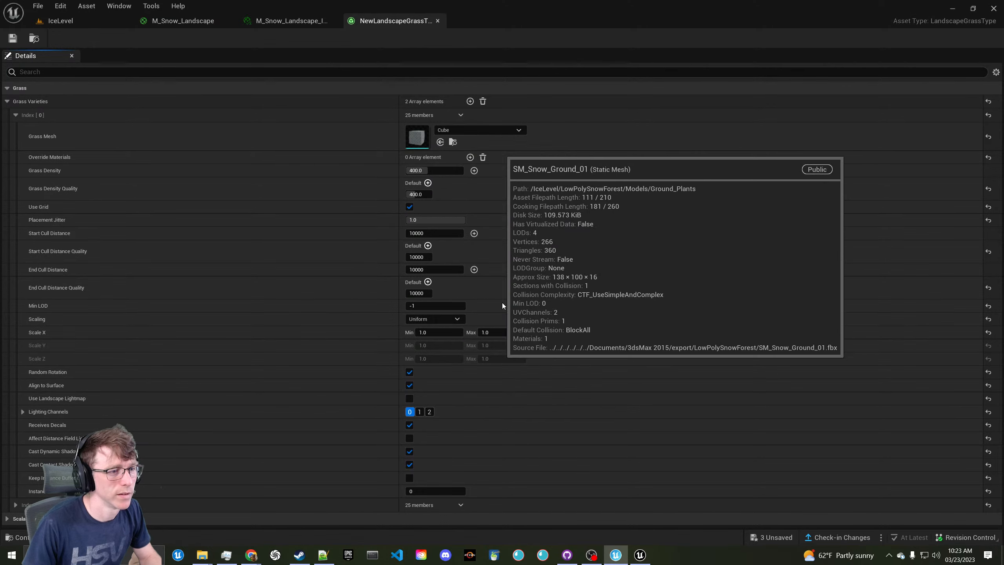
{"action": "left_click", "coordinate": [12, 39]}
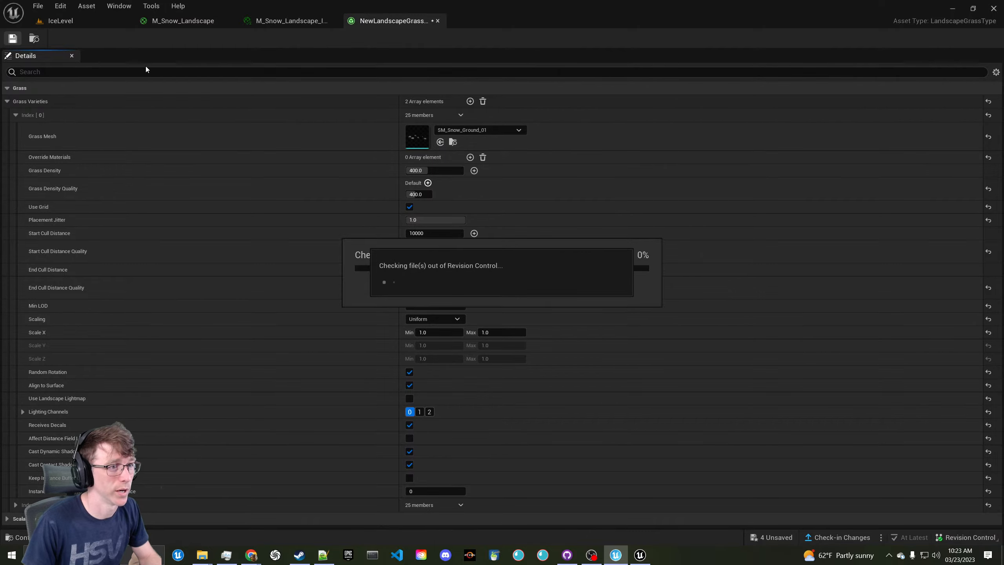
Return to IceLevel and inspect the meshes scattered over the landscape near the stone block
{"action": "left_click", "coordinate": [94, 20]}
{"action": "right_click_drag", "start_coordinate": [333, 191], "coordinate": [343, 226]}
{"action": "key", "text": "w"}
{"action": "key", "text": "w"}
{"action": "key", "text": "s"}
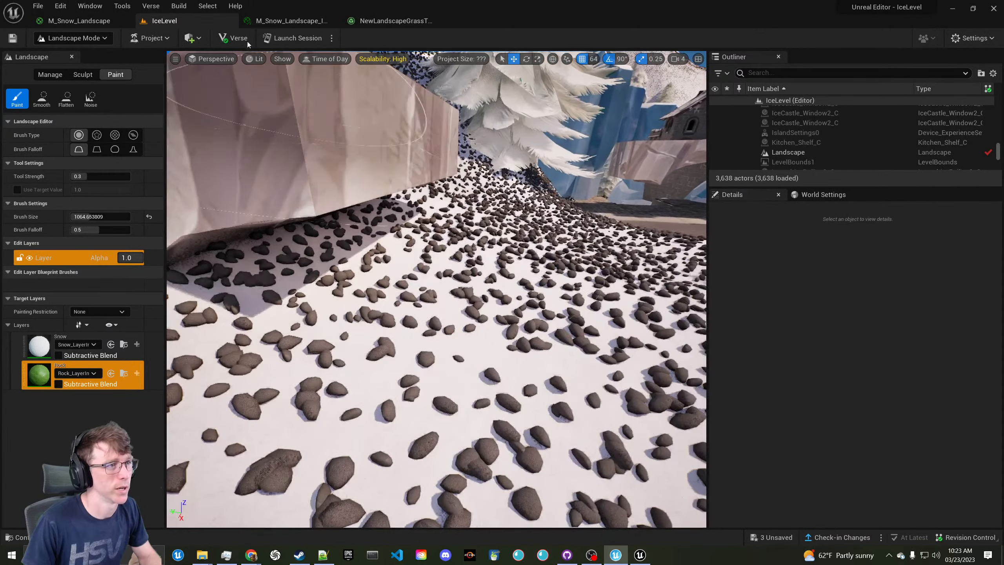
Open SM_Snow_Ground_01 from the first grass variety and list the materials available for its Element 0 slot
{"action": "left_click", "coordinate": [391, 20]}
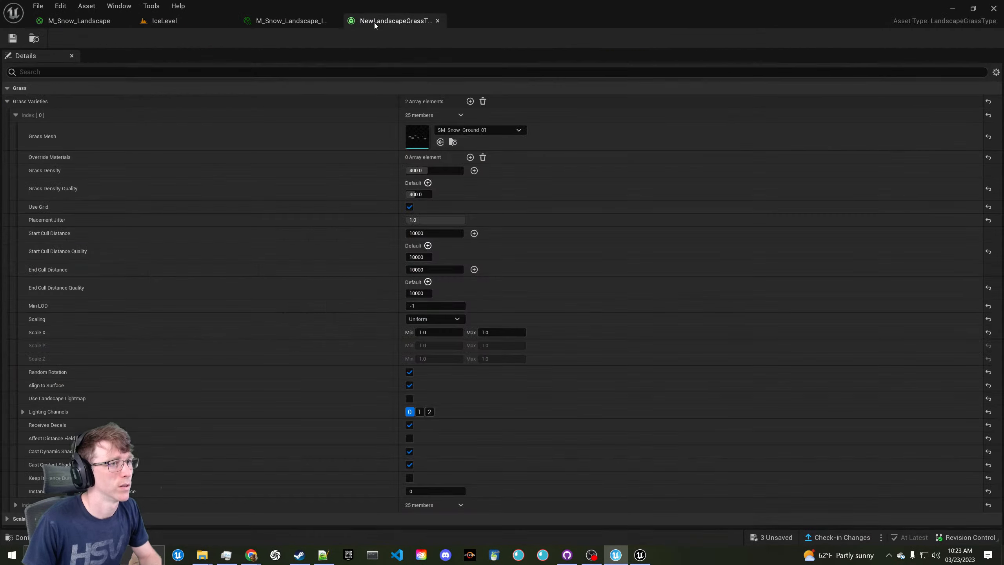
{"action": "double_click", "coordinate": [407, 140]}
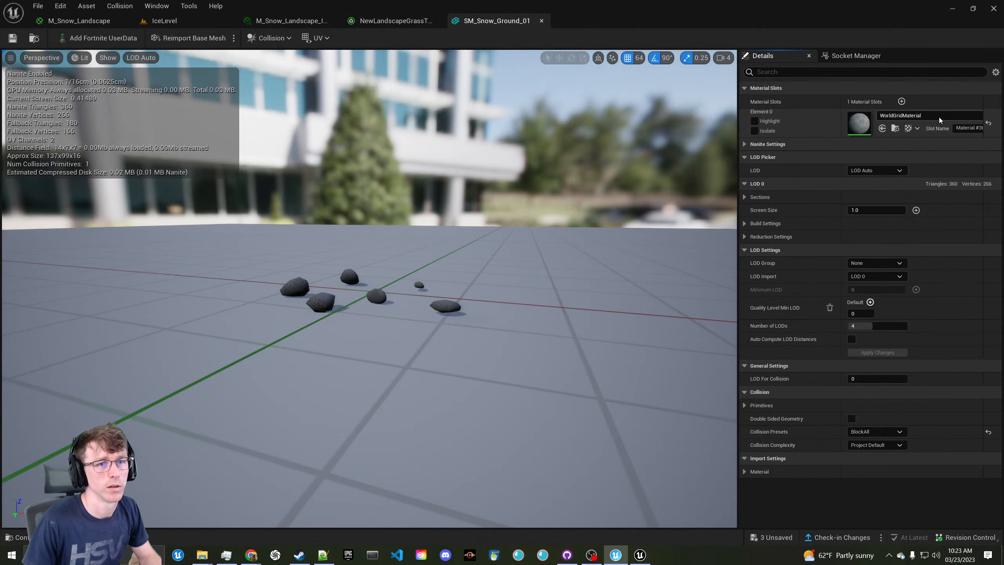
{"action": "left_click", "coordinate": [939, 116]}
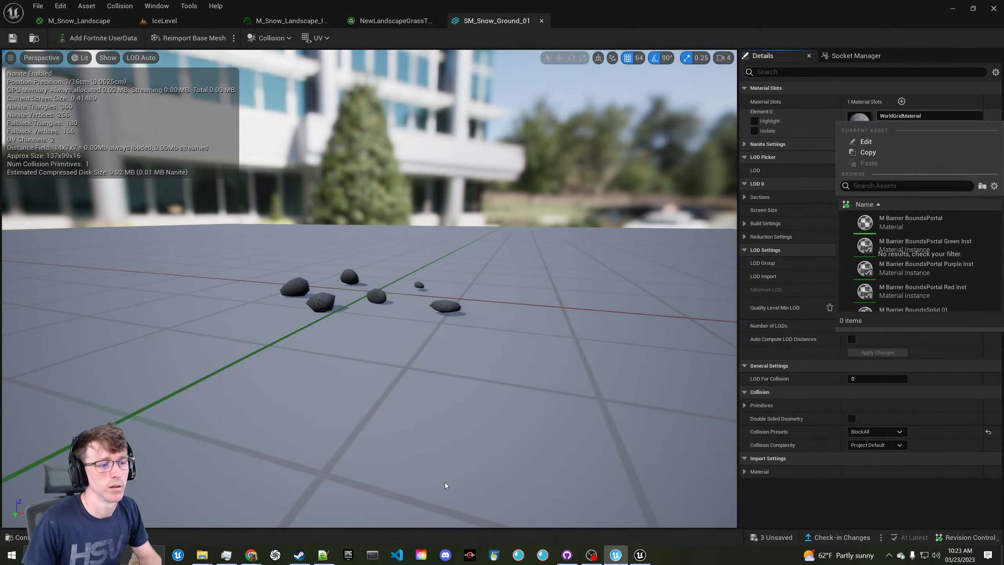
Switch to the ContentExamples project, open the original SM_Snow_Ground_01 mesh and dock its editor in the main window
{"action": "left_click", "coordinate": [642, 556]}
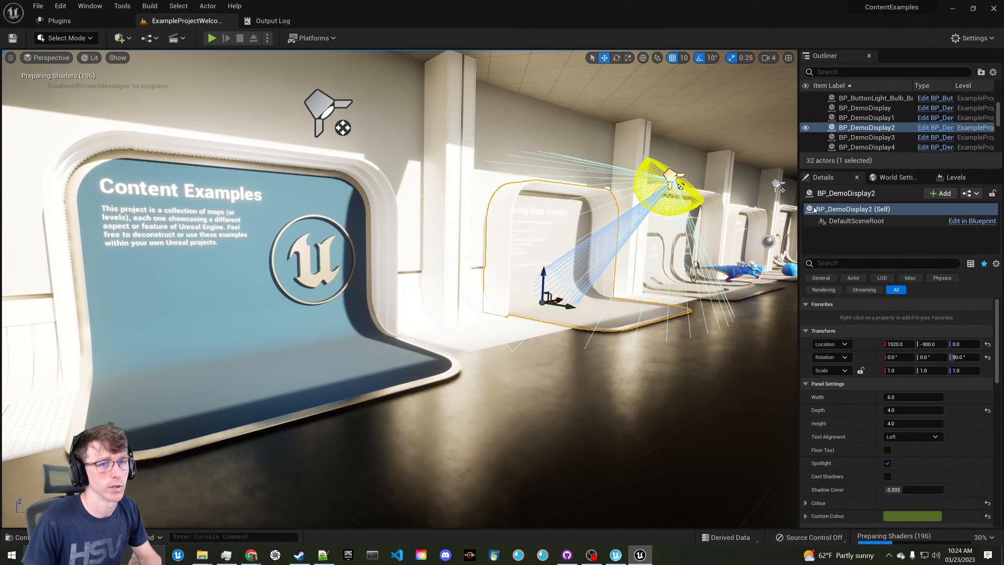
{"action": "left_click", "coordinate": [9, 537]}
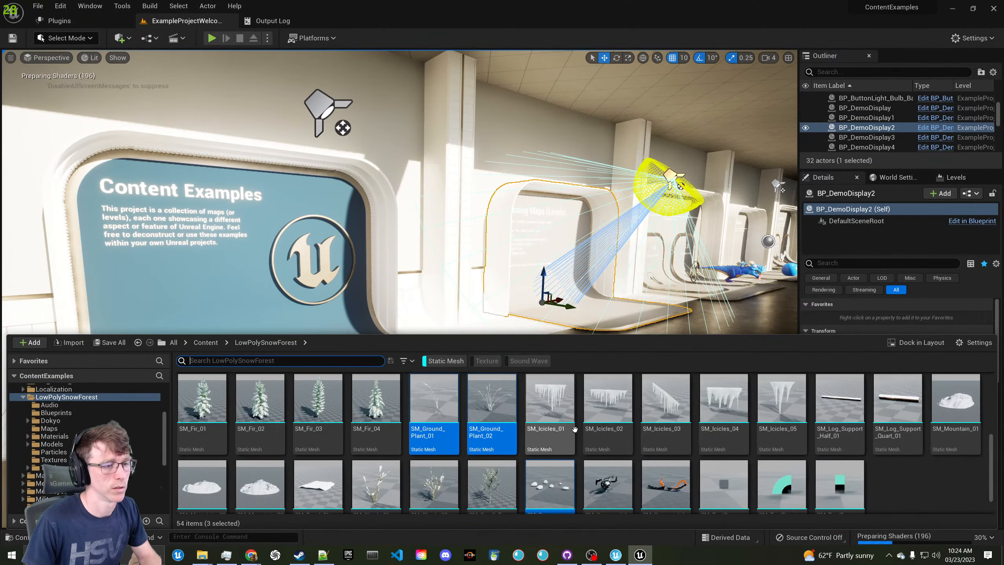
{"action": "left_click", "coordinate": [550, 484]}
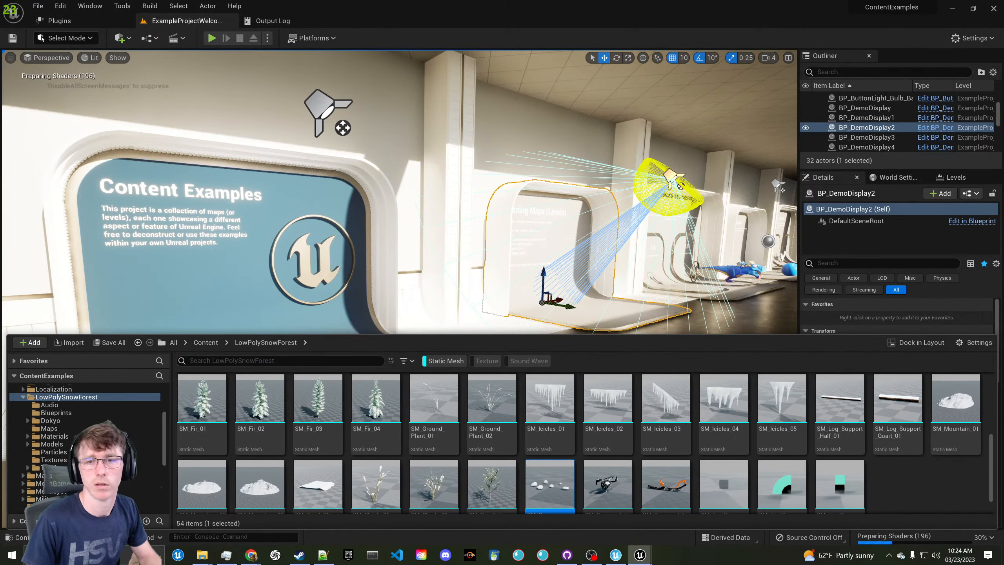
{"action": "left_click_drag", "start_coordinate": [549, 483], "coordinate": [525, 328]}
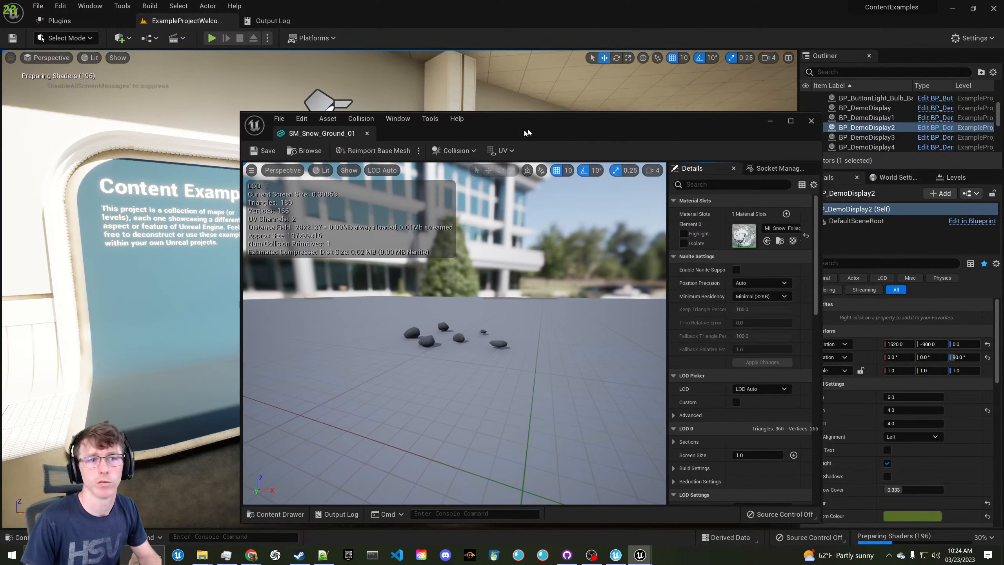
{"action": "left_click_drag", "start_coordinate": [523, 130], "coordinate": [356, 19]}
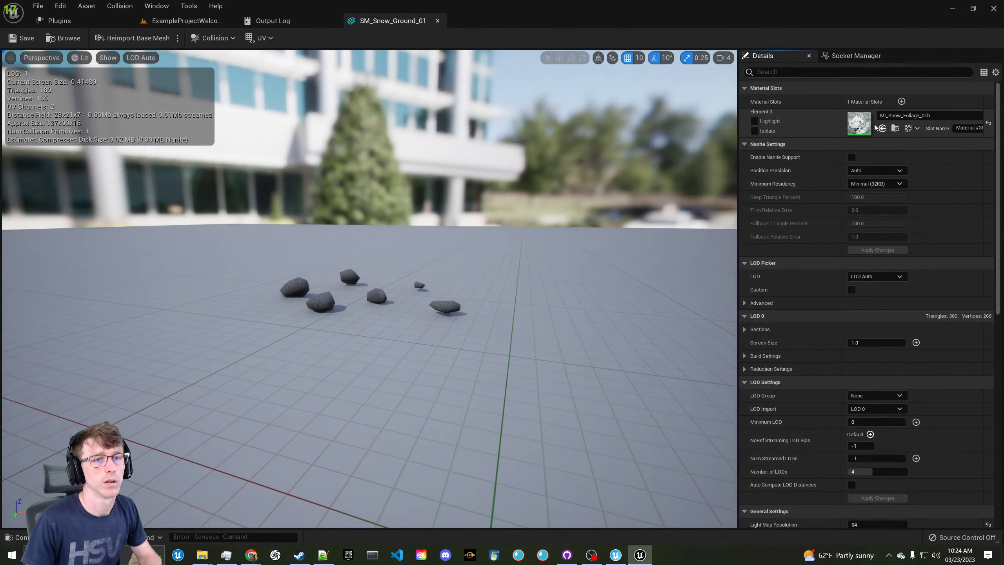
Open the mesh's MI_Snow_Foliage_01b material instance and its parent material M_Foilage_00
{"action": "double_click", "coordinate": [858, 122]}
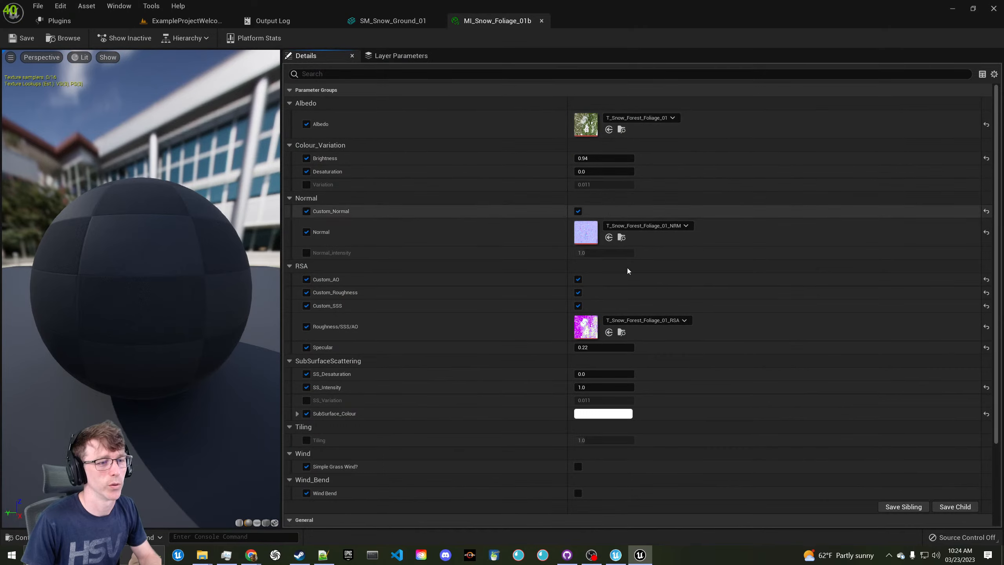
{"action": "scroll", "coordinate": [608, 336], "scroll_direction": "down", "scroll_amount": 5}
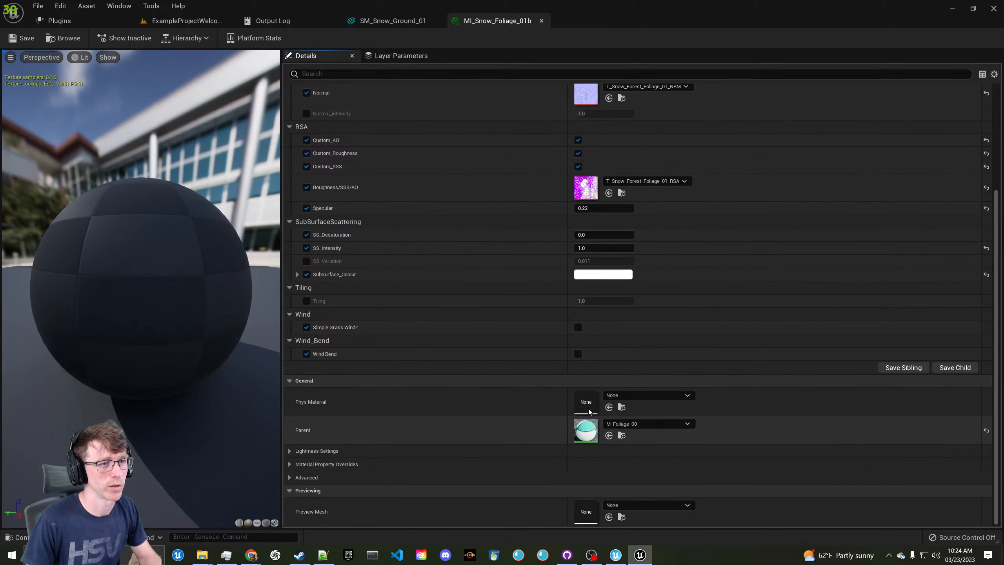
{"action": "double_click", "coordinate": [587, 425]}
Examine the M_Foilage_00 material graph, including its albedo, normal, RSA and subsurface node groups
{"action": "scroll", "coordinate": [450, 260], "scroll_direction": "down", "scroll_amount": 4}
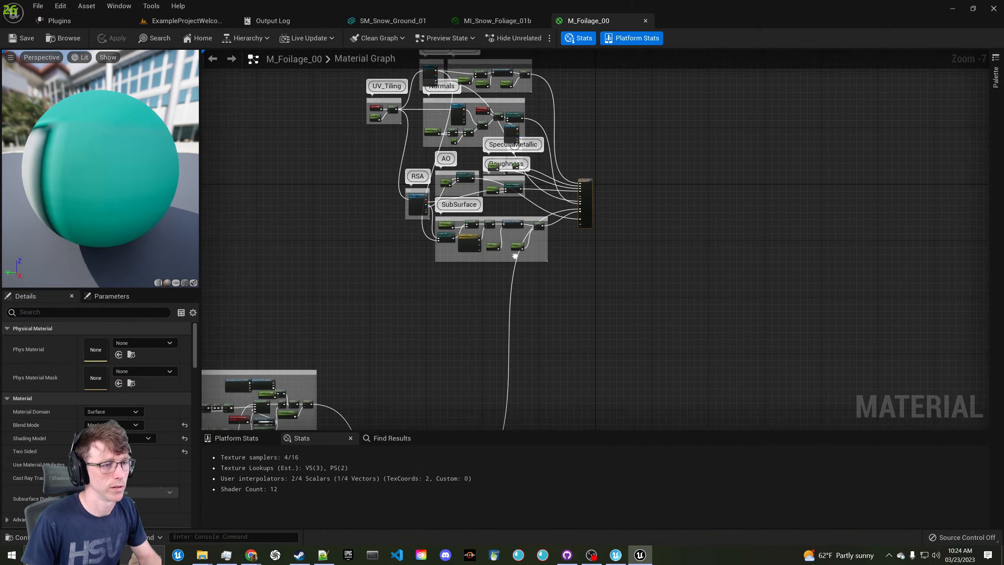
{"action": "right_click_drag", "start_coordinate": [514, 256], "coordinate": [530, 59]}
{"action": "right_click_drag", "start_coordinate": [403, 277], "coordinate": [566, 216]}
{"action": "right_click_drag", "start_coordinate": [569, 163], "coordinate": [525, 378]}
{"action": "right_click_drag", "start_coordinate": [600, 221], "coordinate": [542, 374]}
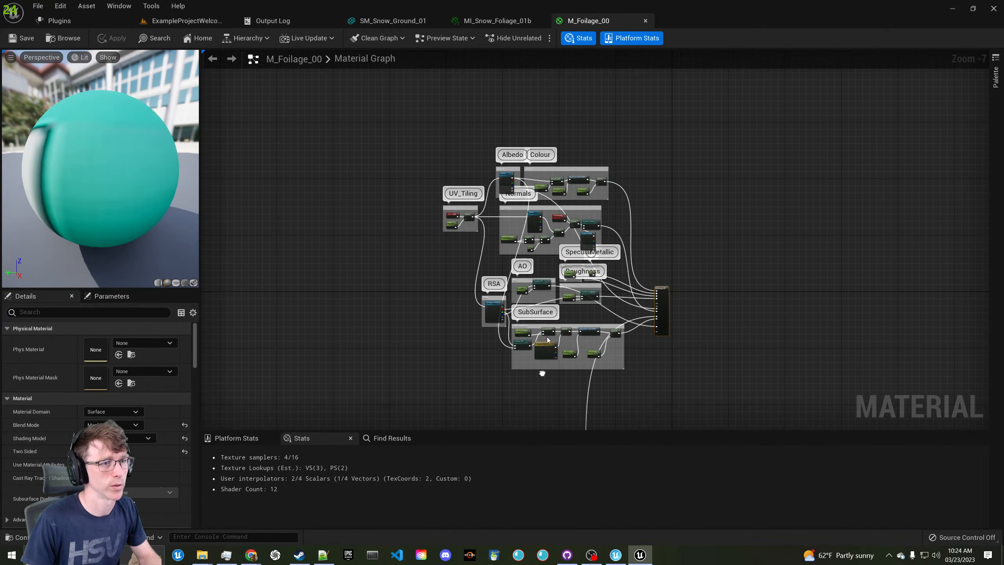
{"action": "scroll", "coordinate": [560, 271], "scroll_direction": "up", "scroll_amount": 3}
{"action": "right_click_drag", "start_coordinate": [491, 242], "coordinate": [444, 219]}
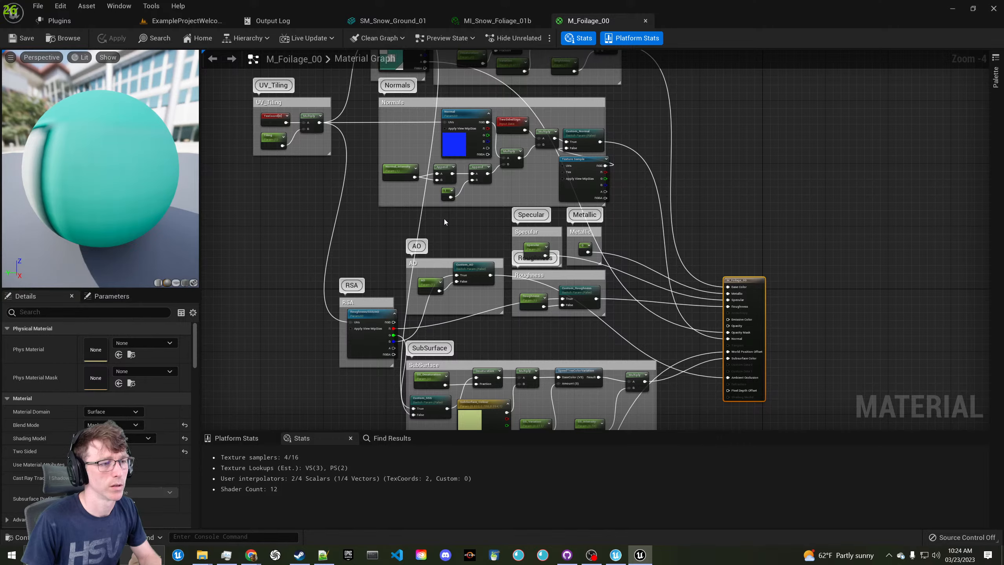
{"action": "scroll", "coordinate": [445, 221], "scroll_direction": "down", "scroll_amount": 1}
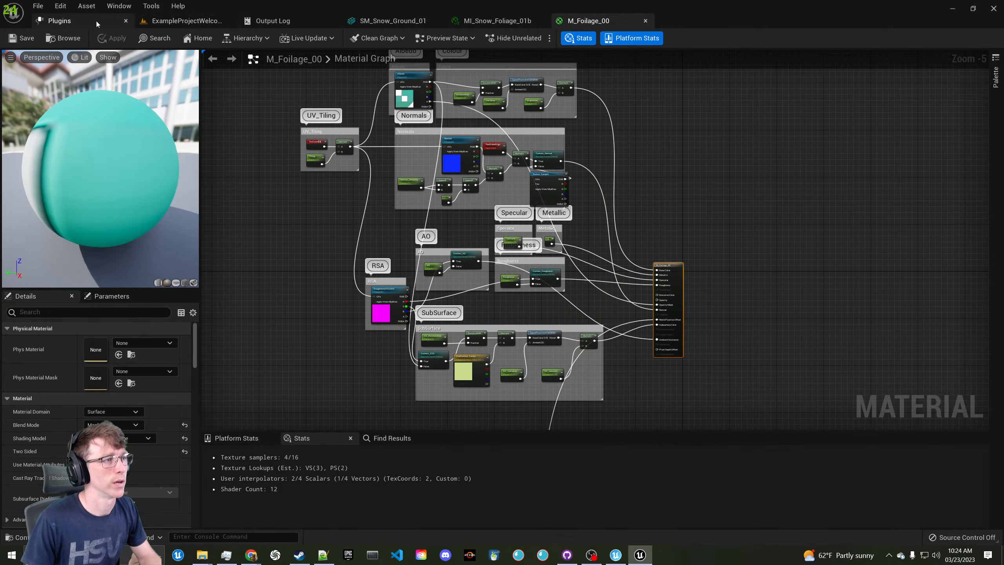
{"action": "scroll", "coordinate": [344, 207], "scroll_direction": "down", "scroll_amount": 3}
{"action": "right_click_drag", "start_coordinate": [322, 202], "coordinate": [369, 60]}
{"action": "right_click_drag", "start_coordinate": [329, 254], "coordinate": [354, 382]}
{"action": "scroll", "coordinate": [467, 182], "scroll_direction": "up", "scroll_amount": 2}
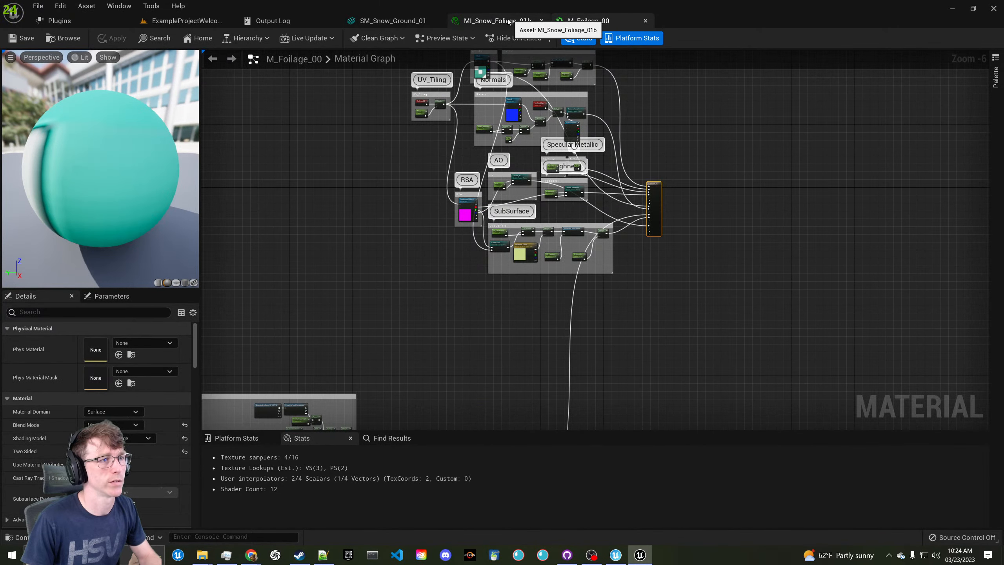
Minimize ContentExamples, check the scattered rocks in IceLevel and return to the migrated SM_Snow_Ground_01 mesh
{"action": "left_click", "coordinate": [951, 7]}
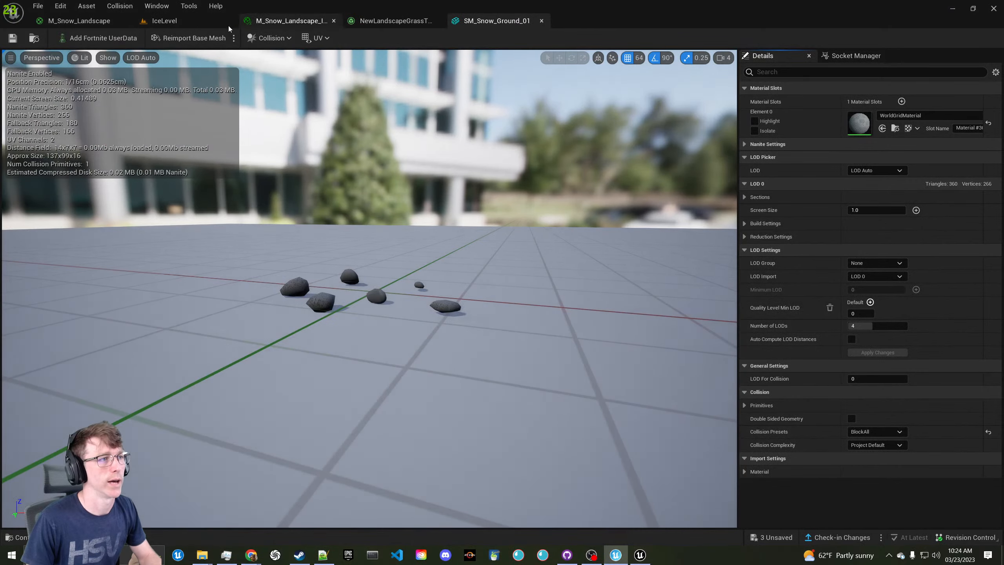
{"action": "left_click", "coordinate": [158, 22]}
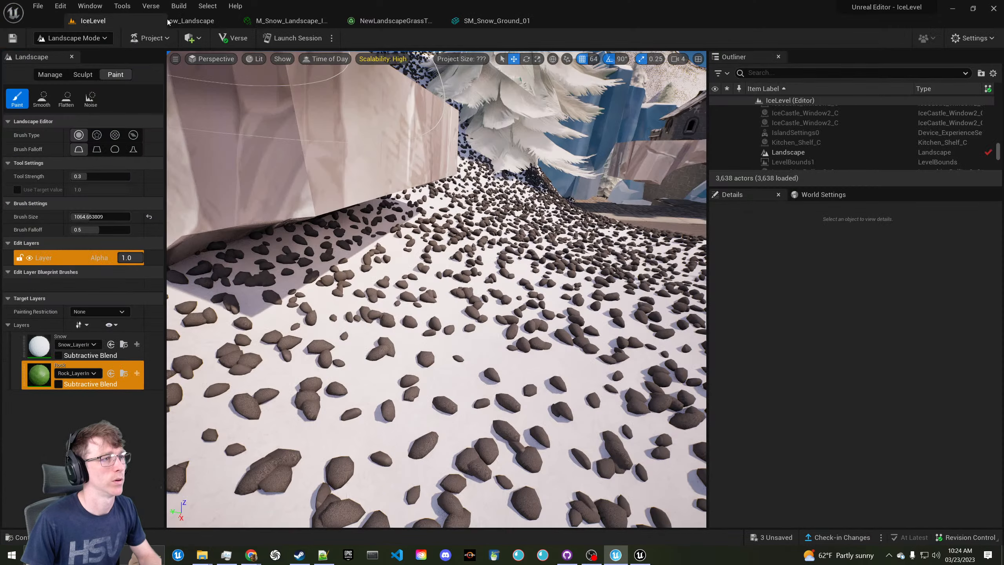
{"action": "left_click", "coordinate": [478, 20]}
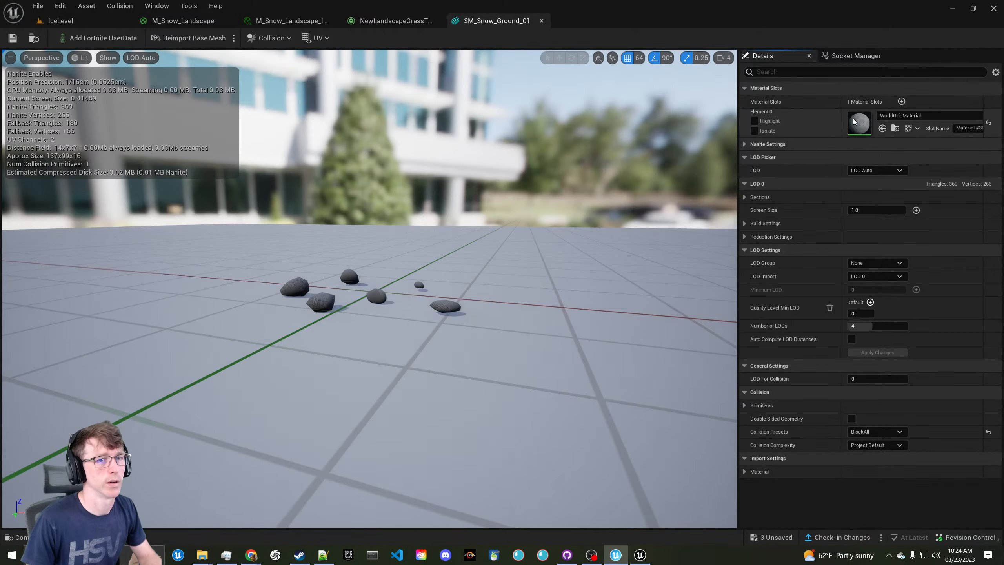
Browse to the LowPolySnowForest Materials/Master folder and open the migrated M_Foilage_00 material
{"action": "left_click", "coordinate": [35, 38]}
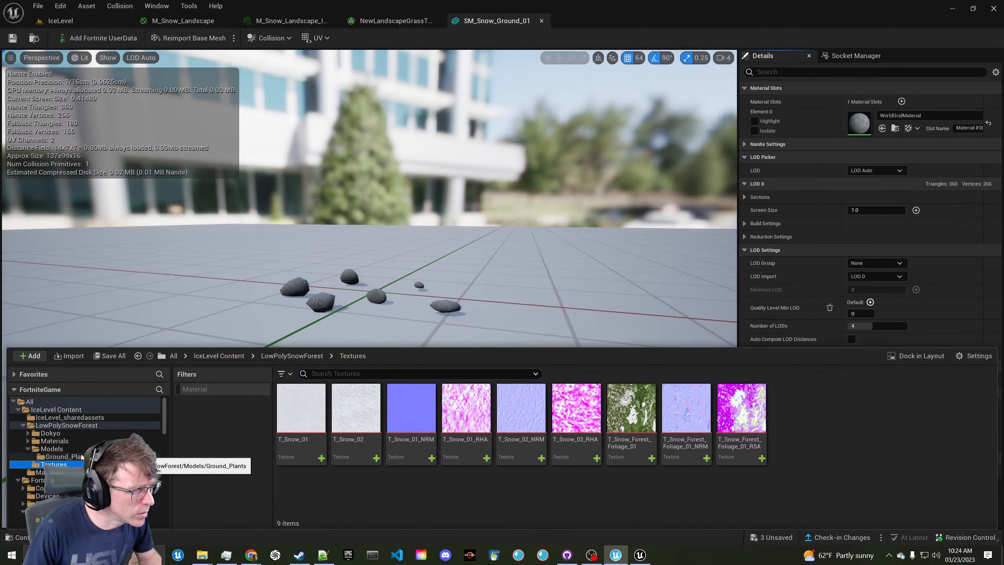
{"action": "double_click", "coordinate": [83, 435]}
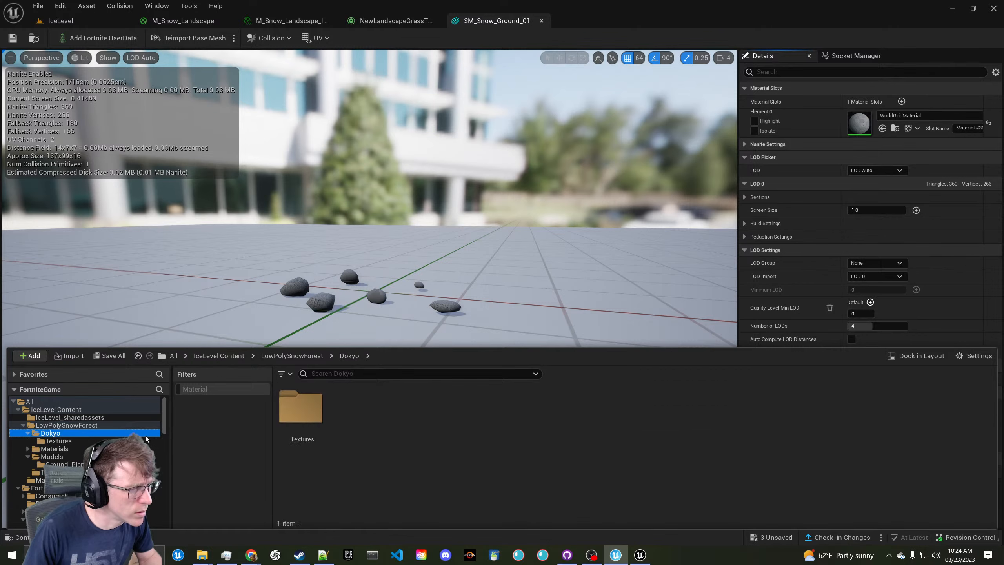
{"action": "left_click", "coordinate": [310, 419]}
{"action": "double_click", "coordinate": [310, 420]}
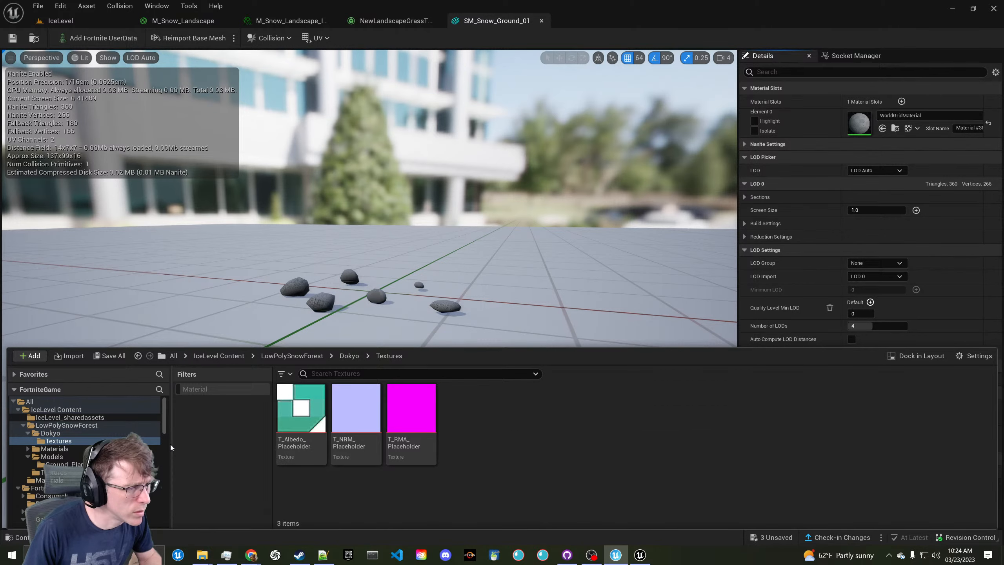
{"action": "left_click", "coordinate": [58, 449]}
{"action": "double_click", "coordinate": [60, 450]}
{"action": "left_click", "coordinate": [71, 458]}
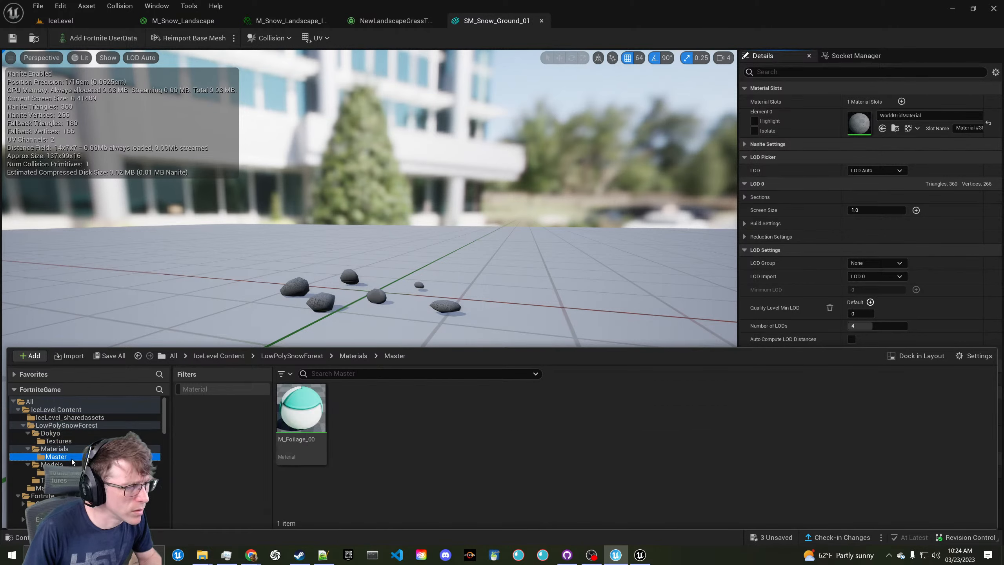
{"action": "double_click", "coordinate": [300, 407]}
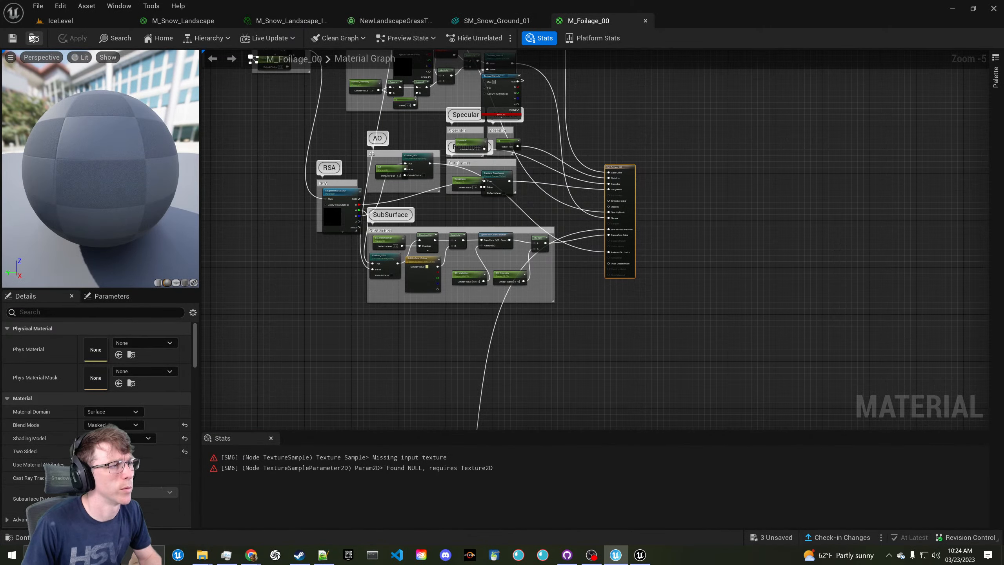
Assign the T_Snow_01 texture to the empty Texture Sample node beside the Normals group
{"action": "left_click", "coordinate": [499, 100]}
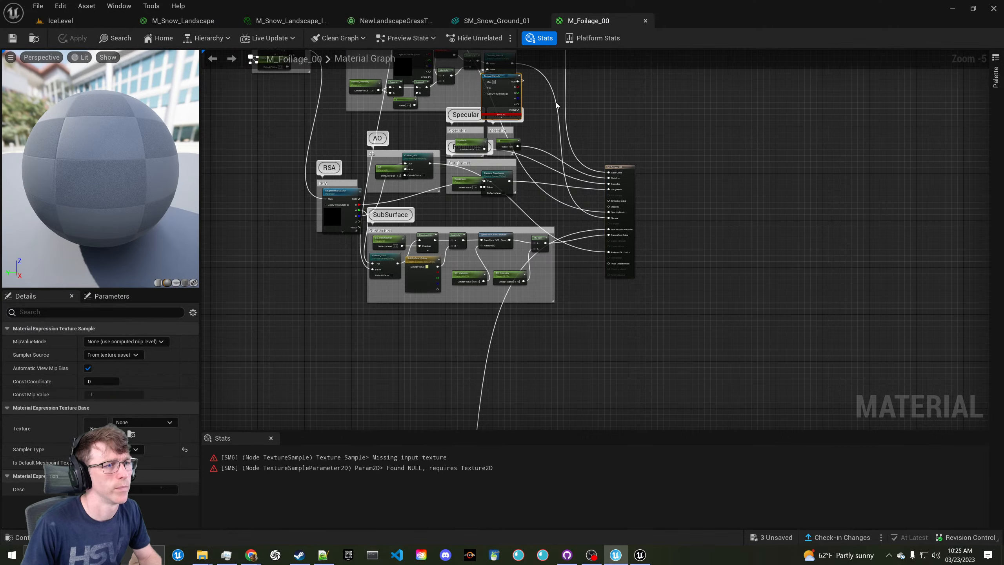
{"action": "right_click_drag", "start_coordinate": [609, 96], "coordinate": [601, 258]}
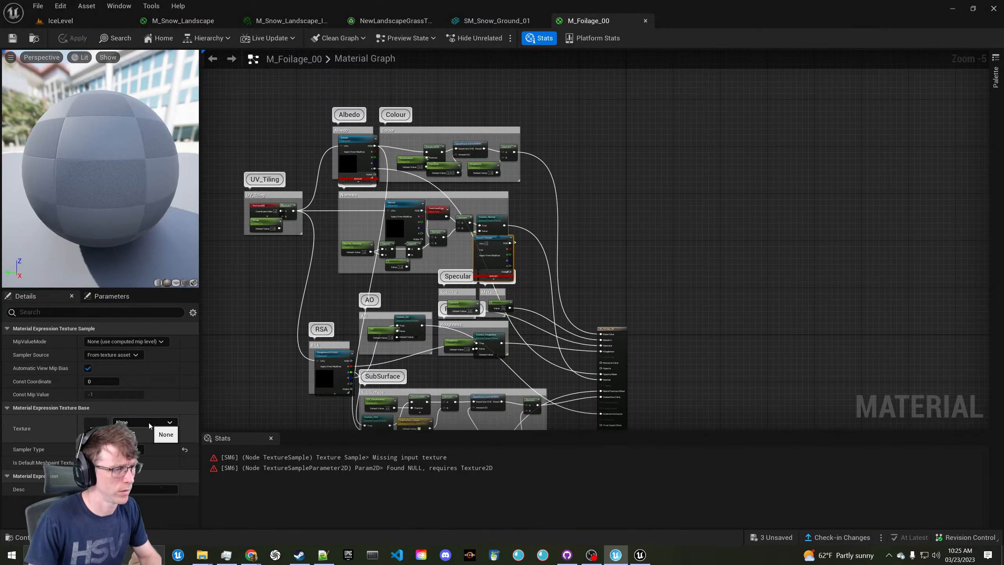
{"action": "left_click", "coordinate": [149, 423]}
{"action": "type", "text": "snow"}
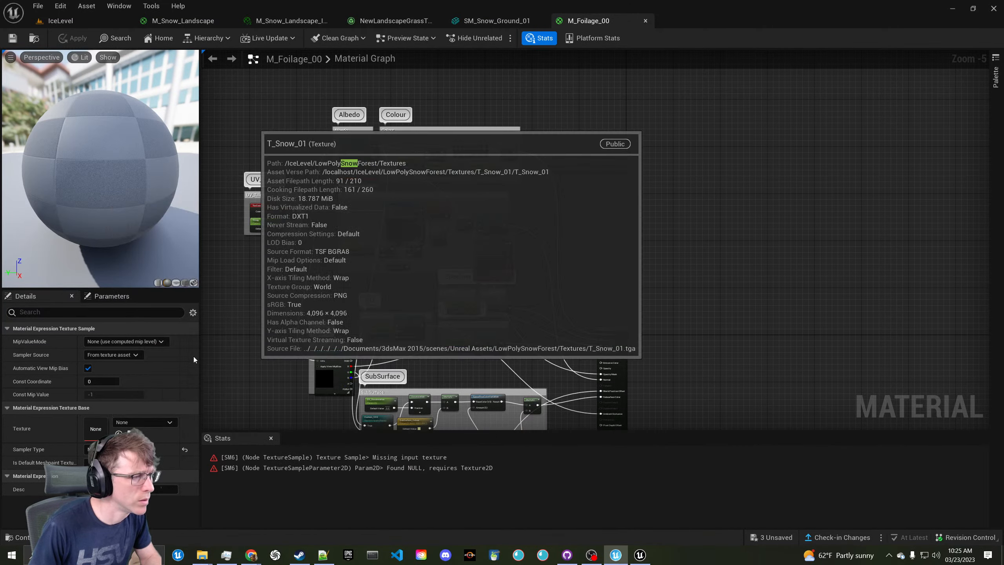
{"action": "left_click", "coordinate": [193, 356]}
Assign the T_Snow_01 texture to the Albedo texture parameter
{"action": "left_click", "coordinate": [358, 158]}
{"action": "scroll", "coordinate": [123, 404], "scroll_direction": "down", "scroll_amount": 3}
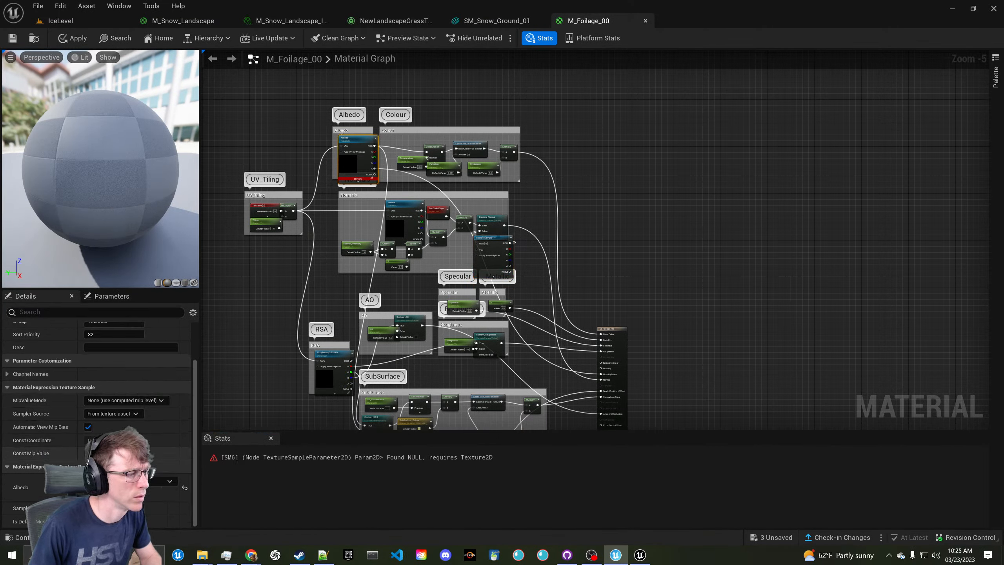
{"action": "left_click", "coordinate": [141, 484]}
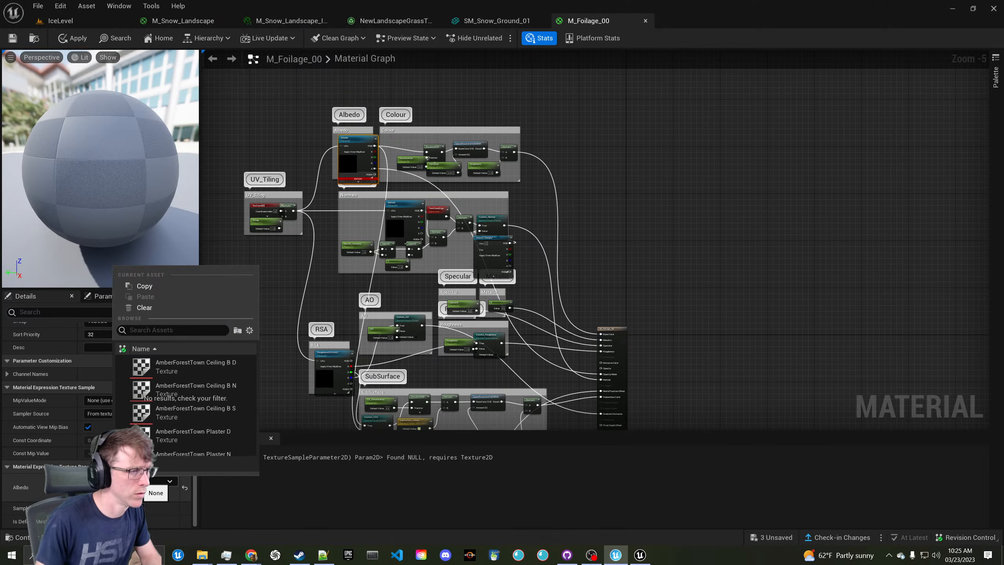
{"action": "left_click", "coordinate": [190, 414]}
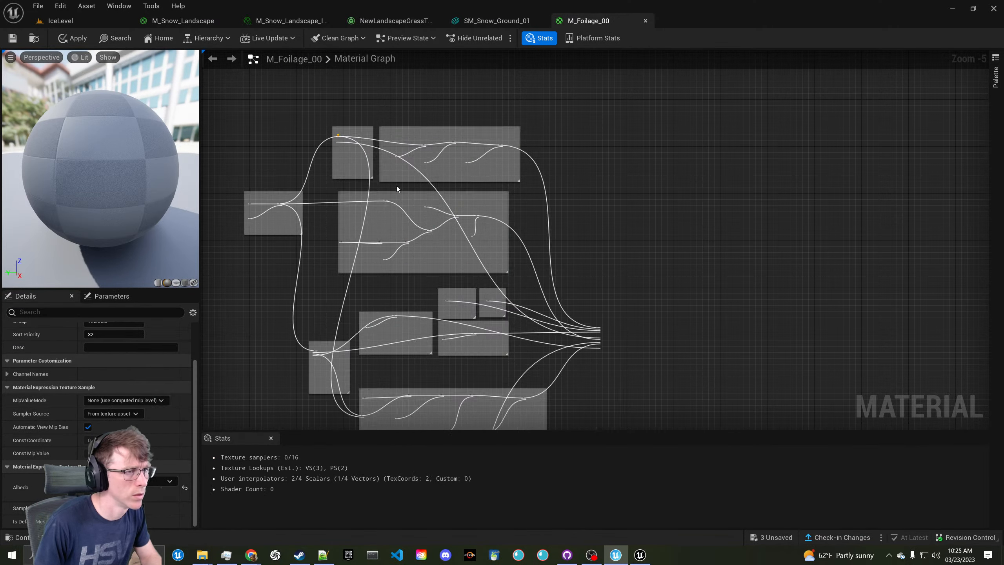
Assign the T_Snow_01_NRM texture to the Normal texture parameter
{"action": "scroll", "coordinate": [397, 189], "scroll_direction": "up", "scroll_amount": 2}
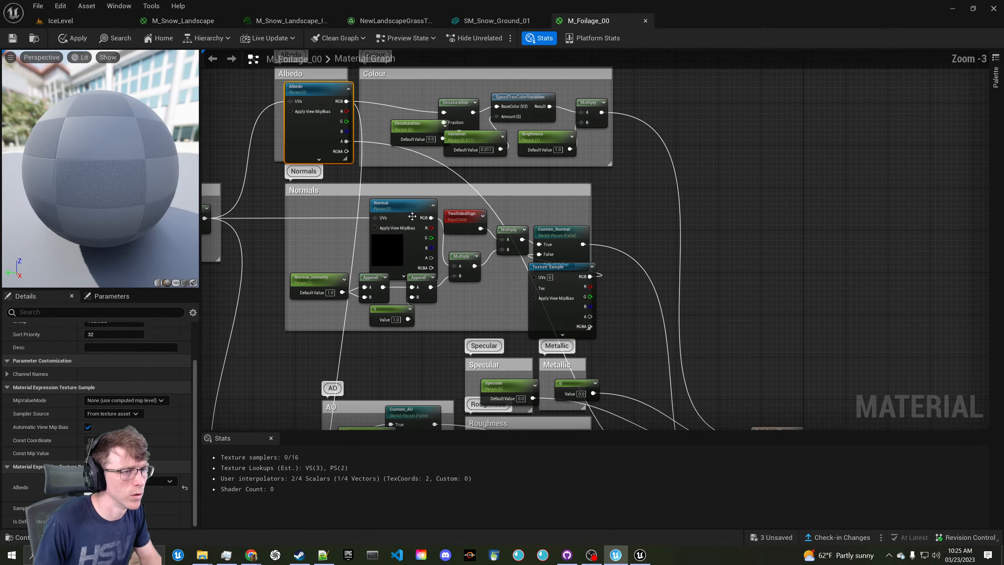
{"action": "left_click", "coordinate": [152, 483]}
{"action": "type", "text": "s"}
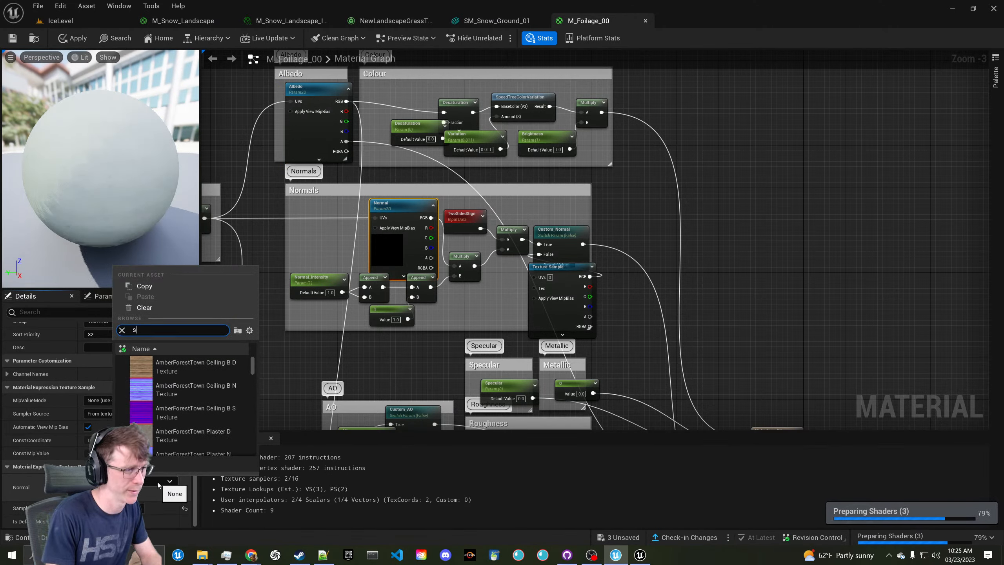
{"action": "type", "text": "now"}
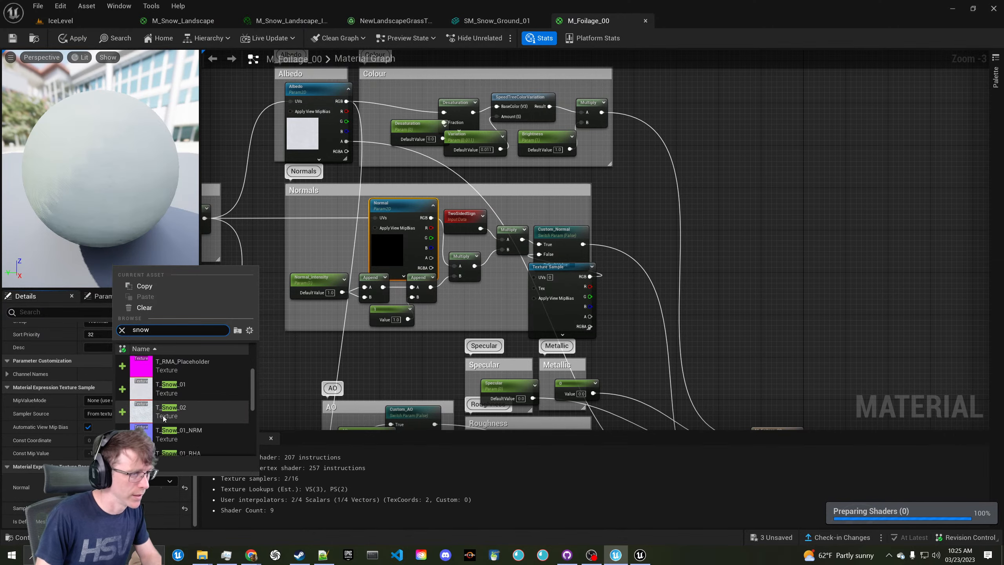
{"action": "scroll", "coordinate": [166, 419], "scroll_direction": "down", "scroll_amount": 1}
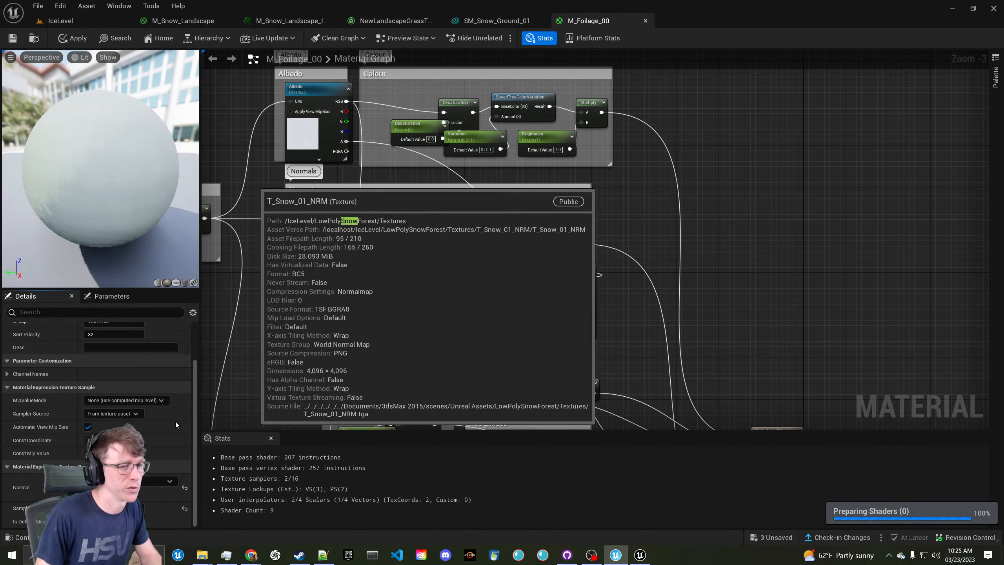
{"action": "left_click", "coordinate": [176, 421]}
Assign the T_Snow_01_RHA texture to the Roughness/SSS/AO parameter in the RSA group
{"action": "left_click", "coordinate": [561, 311]}
{"action": "right_click_drag", "start_coordinate": [467, 324], "coordinate": [452, 266]}
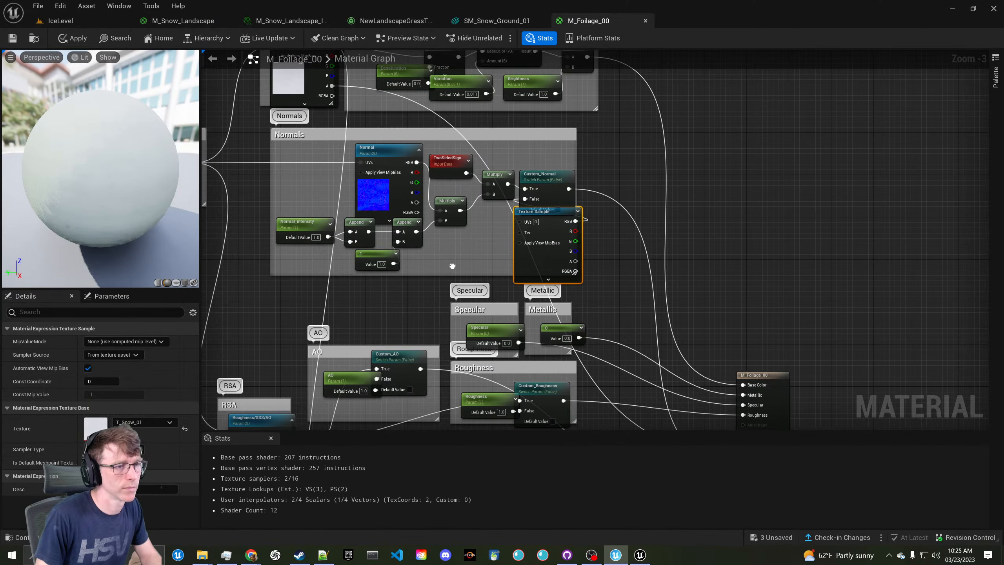
{"action": "scroll", "coordinate": [452, 266], "scroll_direction": "down", "scroll_amount": 4}
{"action": "scroll", "coordinate": [357, 203], "scroll_direction": "up", "scroll_amount": 4}
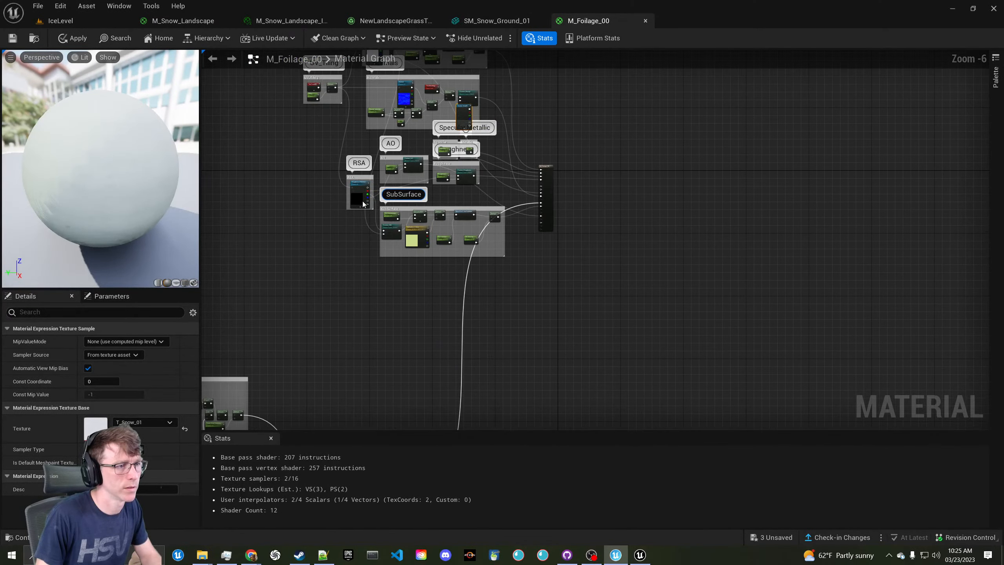
{"action": "left_click", "coordinate": [357, 203]}
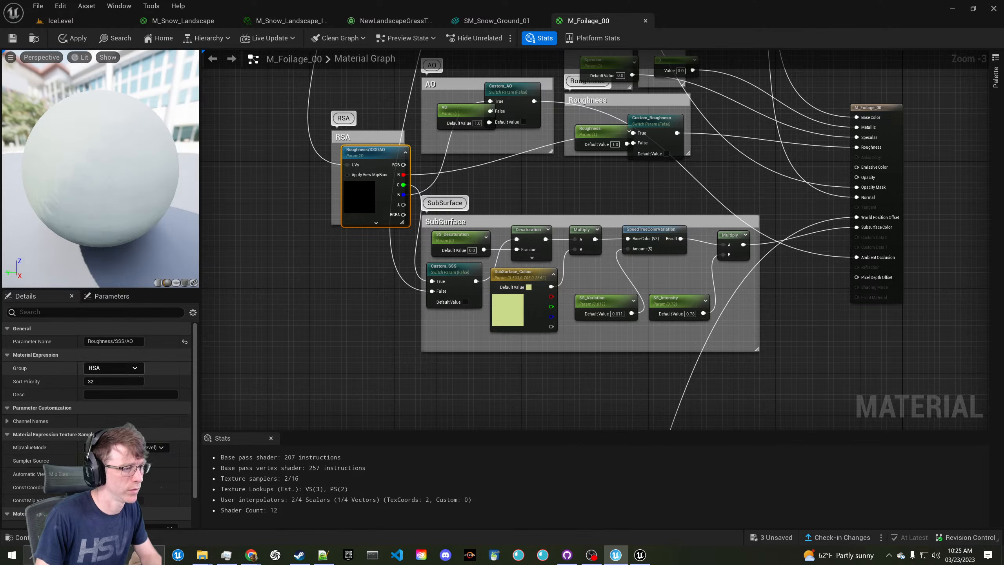
{"action": "scroll", "coordinate": [165, 496], "scroll_direction": "down", "scroll_amount": 2}
{"action": "left_click", "coordinate": [163, 499]}
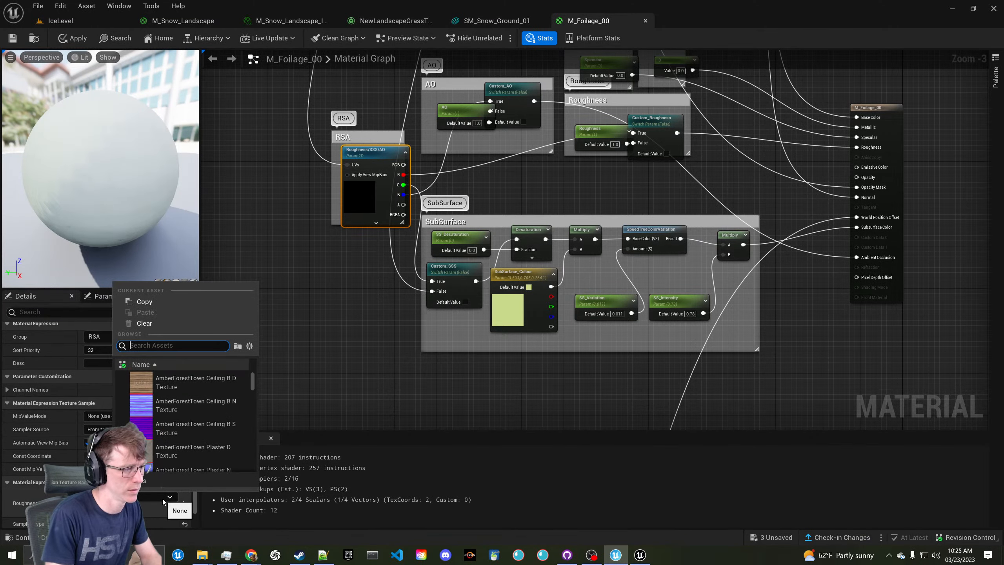
{"action": "scroll", "coordinate": [184, 408], "scroll_direction": "down", "scroll_amount": 6}
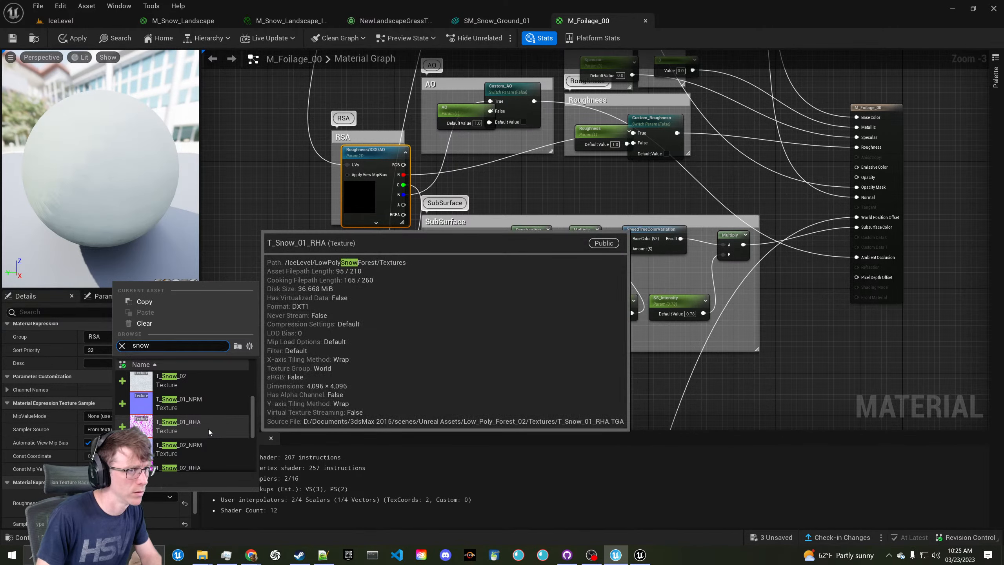
{"action": "left_click", "coordinate": [209, 429]}
Save the M_Foilage_00 material with its new texture assignments
{"action": "scroll", "coordinate": [395, 304], "scroll_direction": "down", "scroll_amount": 4}
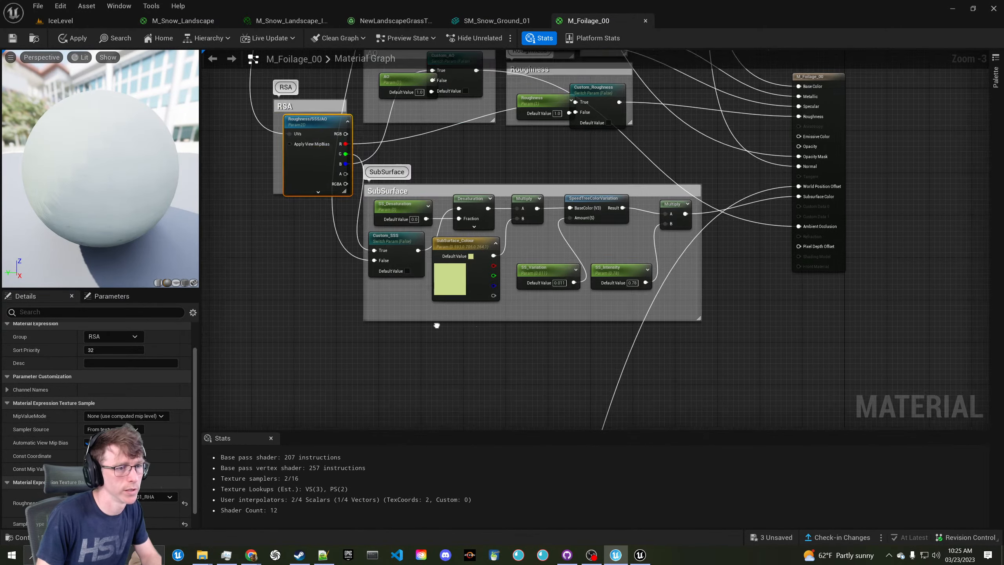
{"action": "right_click", "coordinate": [423, 272]}
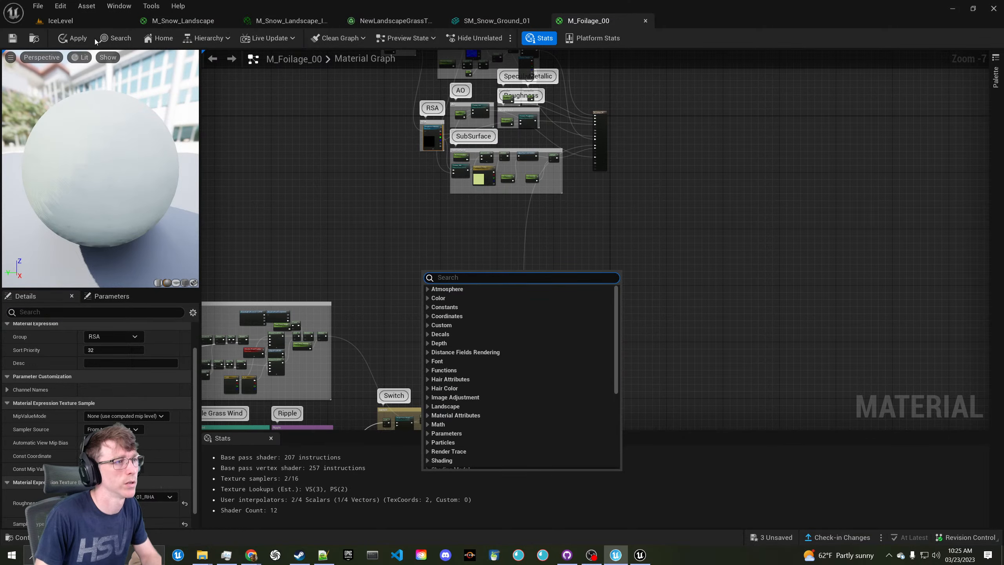
{"action": "left_click", "coordinate": [13, 38]}
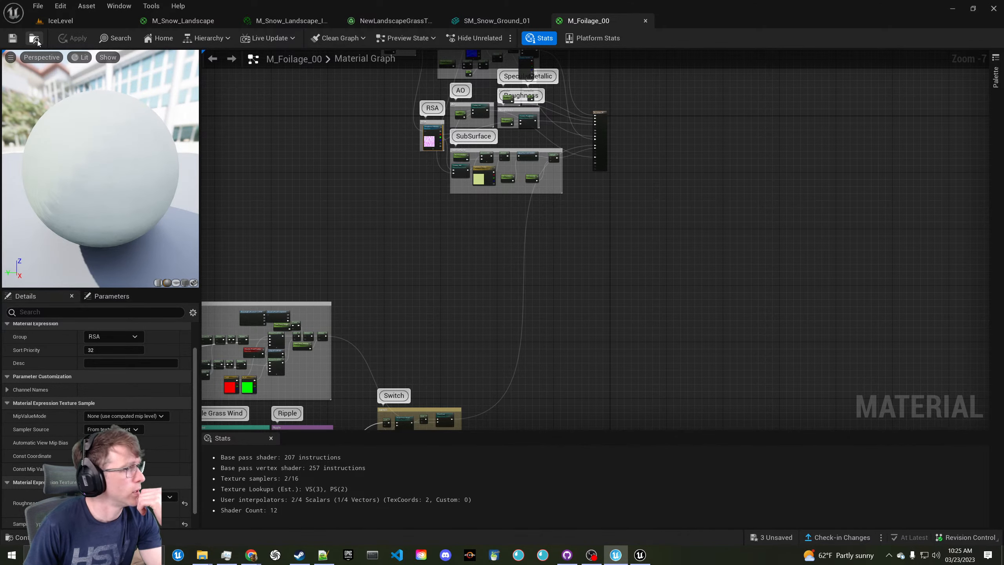
Create a material instance of M_Foilage_00 named M_Foilage_00_Inst in the Master folder
{"action": "left_click", "coordinate": [34, 38]}
{"action": "right_click", "coordinate": [303, 409]}
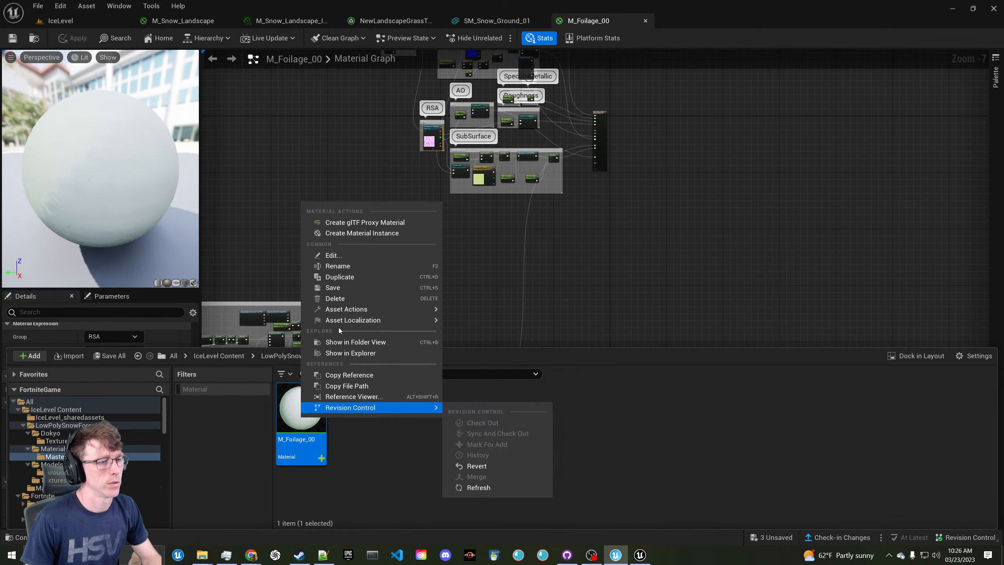
{"action": "left_click", "coordinate": [359, 234]}
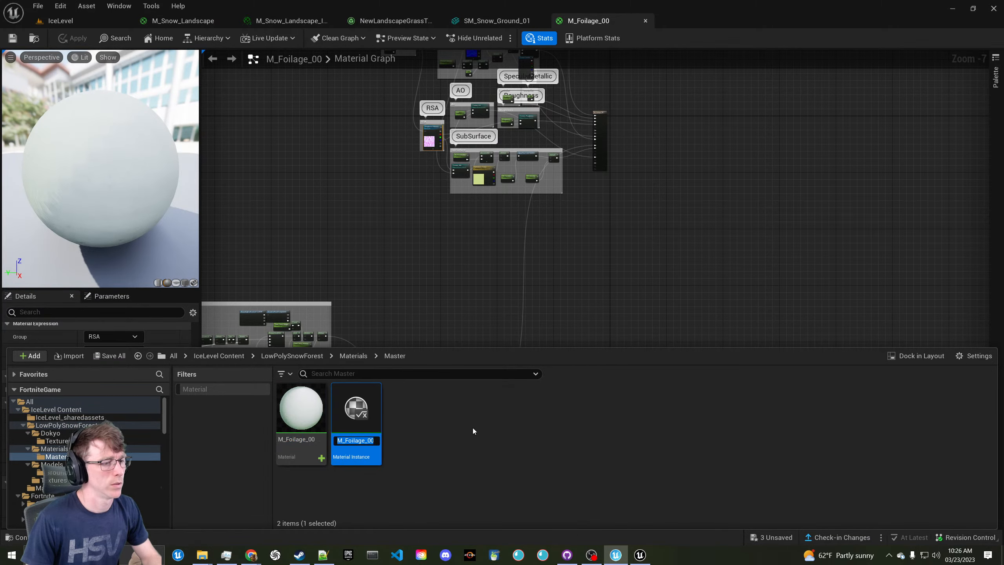
{"action": "key", "text": "Return"}
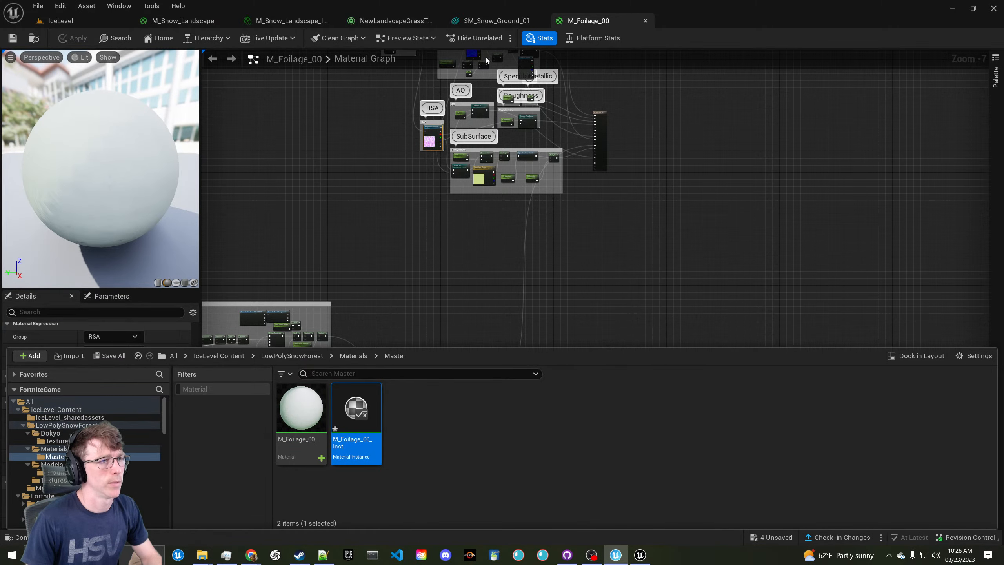
Assign M_Foilage_00_Inst to the material slot of SM_Snow_Ground_01 and inspect the rocks up close
{"action": "left_click", "coordinate": [508, 25]}
{"action": "left_click", "coordinate": [22, 537]}
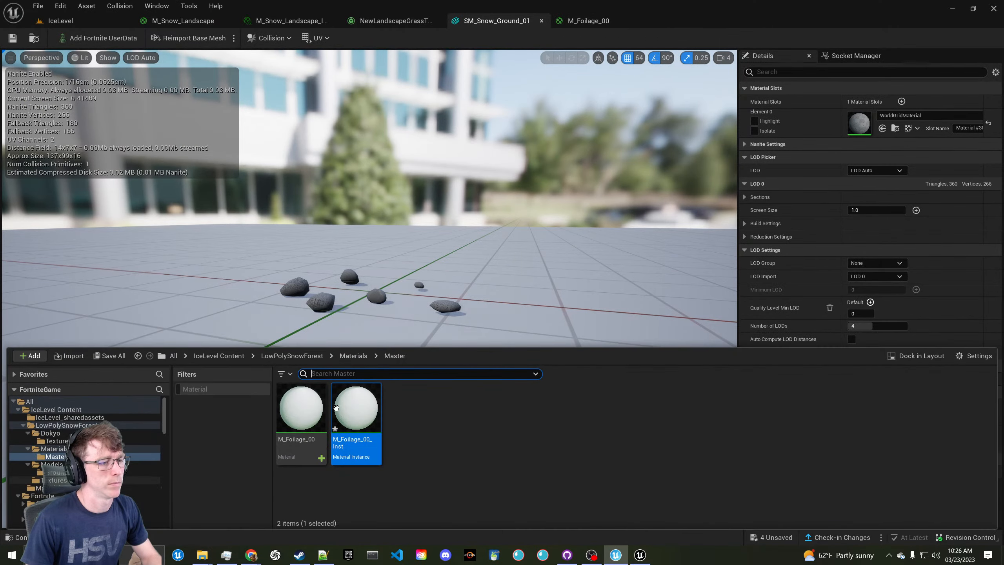
{"action": "left_click_drag", "start_coordinate": [336, 408], "coordinate": [862, 123]}
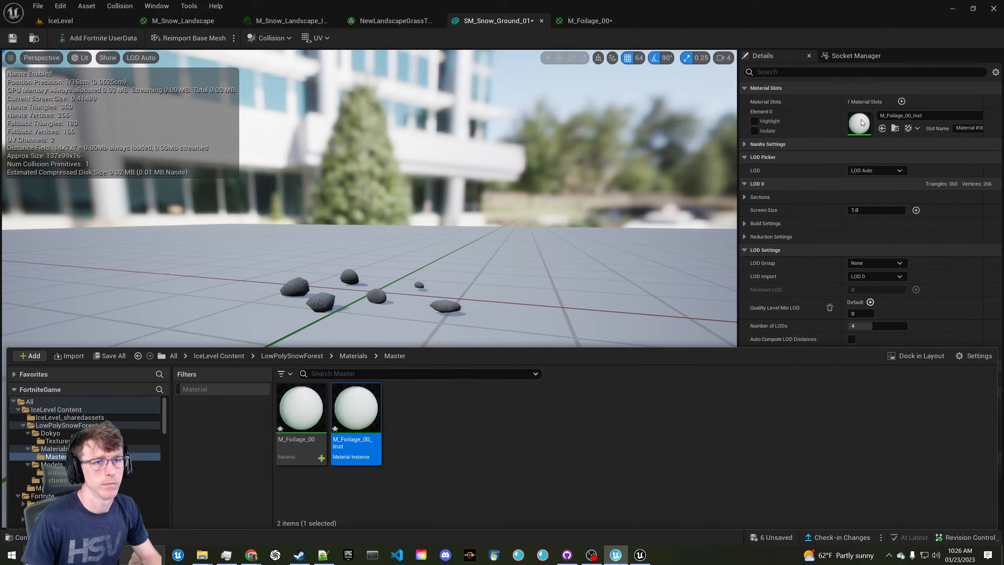
{"action": "key", "text": "w"}
{"action": "right_click_drag", "start_coordinate": [514, 245], "coordinate": [550, 273]}
{"action": "key", "text": "w"}
{"action": "key", "text": "s"}
{"action": "key", "text": "s"}
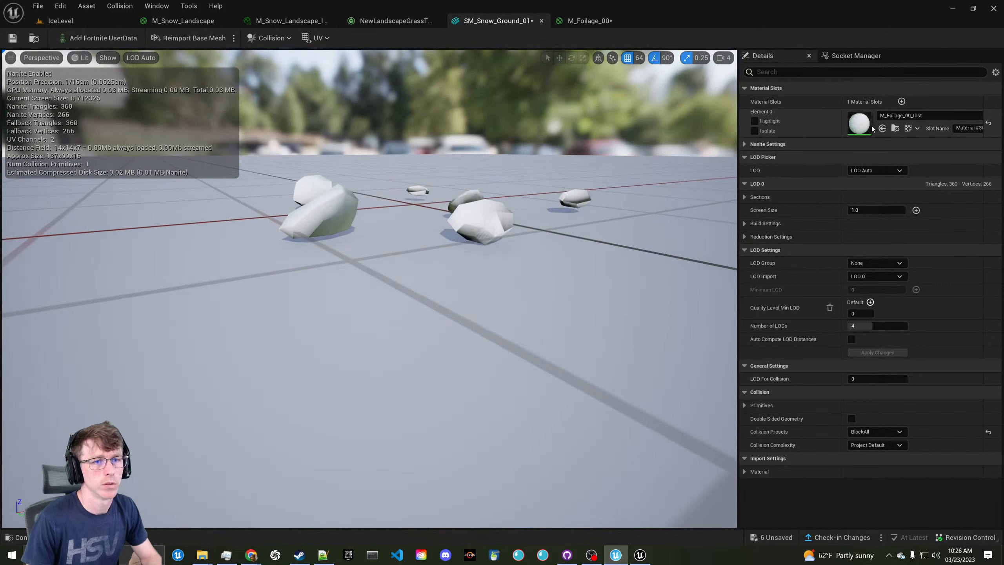
Open M_Foilage_00_Inst to view its parameters, and check how the scattered rocks look in IceLevel
{"action": "double_click", "coordinate": [868, 126]}
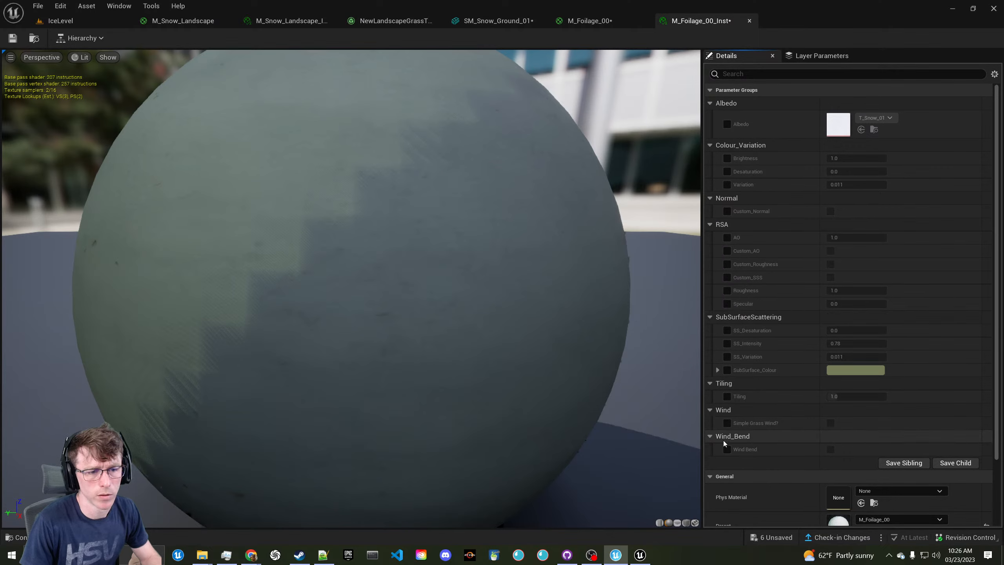
{"action": "left_click", "coordinate": [75, 22]}
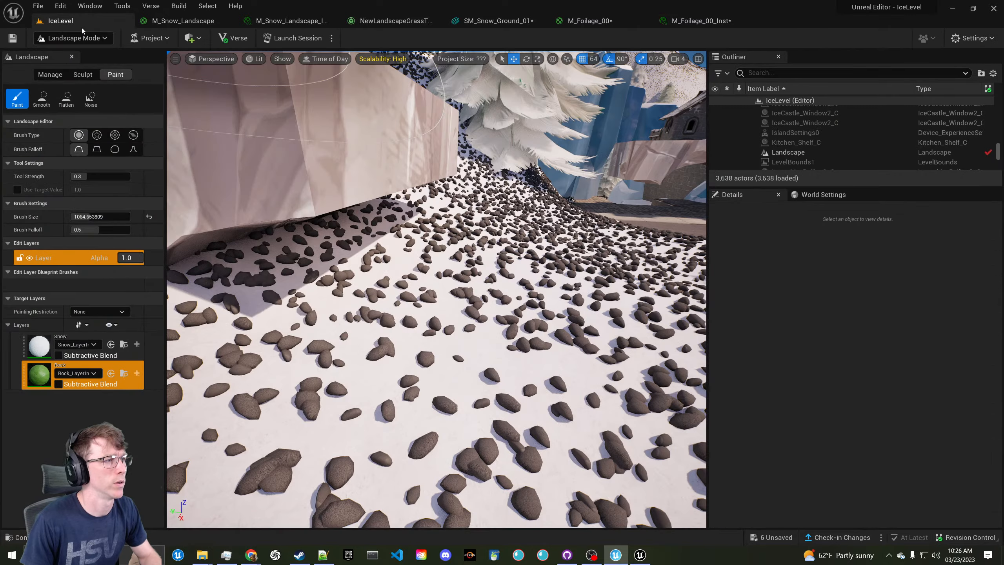
{"action": "right_click_drag", "start_coordinate": [404, 351], "coordinate": [459, 367]}
{"action": "key", "text": "w"}
{"action": "key", "text": "s"}
{"action": "key", "text": "w"}
{"action": "key", "text": "w"}
{"action": "key", "text": "e"}
In the M_Snow_Landscape graph, move the material output and Landscape Grass nodes farther from the layer blends
{"action": "left_click", "coordinate": [197, 22]}
{"action": "mouse_move", "coordinate": [441, 182]}
{"action": "right_mouse_down"}
{"action": "mouse_move", "coordinate": [453, 141]}
{"action": "mouse_move", "coordinate": [442, 170]}
{"action": "right_mouse_up"}
{"action": "right_click_drag", "start_coordinate": [583, 200], "coordinate": [556, 251]}
{"action": "left_click_drag", "start_coordinate": [628, 121], "coordinate": [691, 126]}
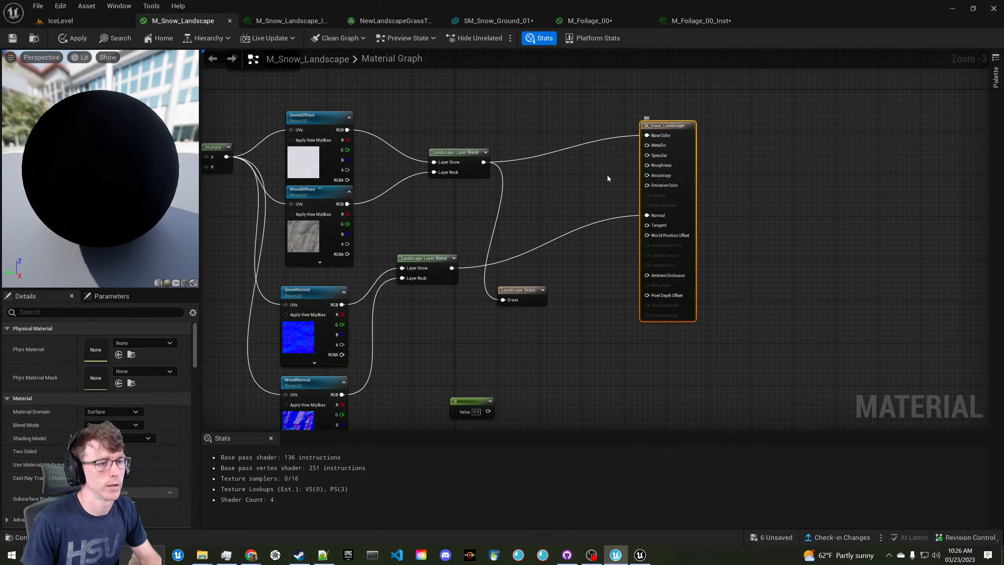
{"action": "left_click_drag", "start_coordinate": [520, 289], "coordinate": [579, 283]}
{"action": "right_click", "coordinate": [490, 314]}
Move the unused Landscape Layer Blend node below the normal map blend and give it one layer named Snow
{"action": "right_click_drag", "start_coordinate": [433, 196], "coordinate": [534, 343]}
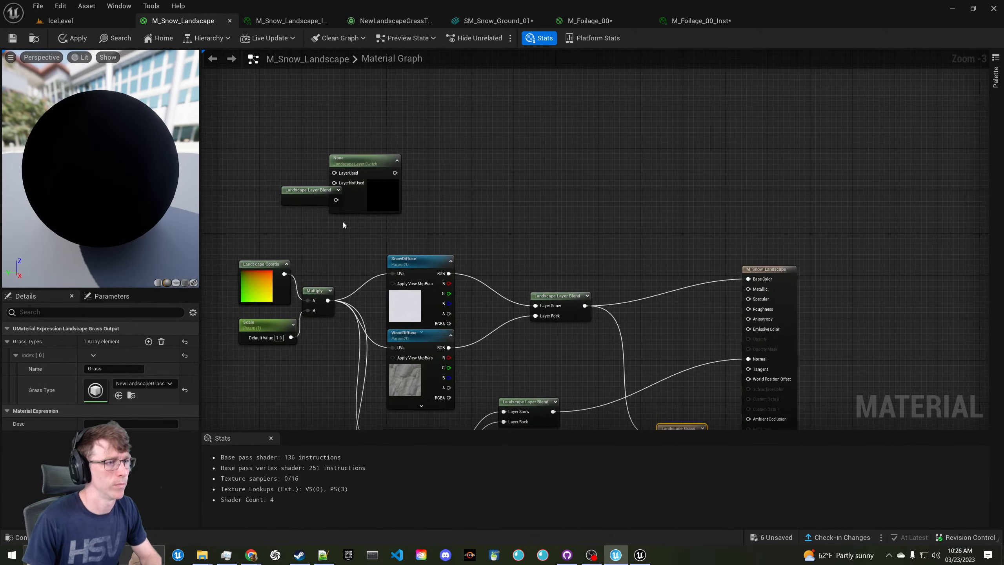
{"action": "left_click_drag", "start_coordinate": [311, 192], "coordinate": [534, 303]}
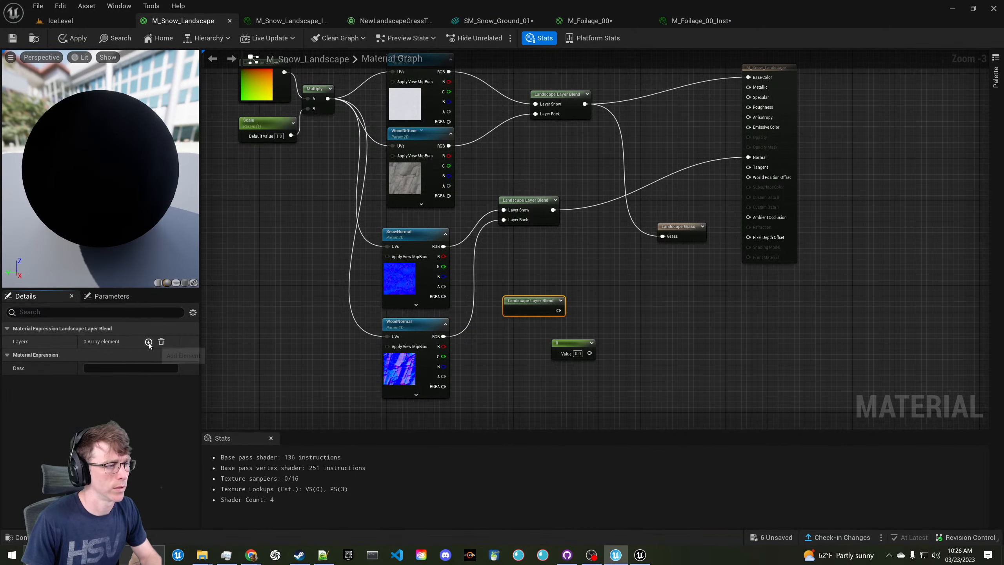
{"action": "left_click", "coordinate": [149, 341]}
{"action": "left_click", "coordinate": [15, 356]}
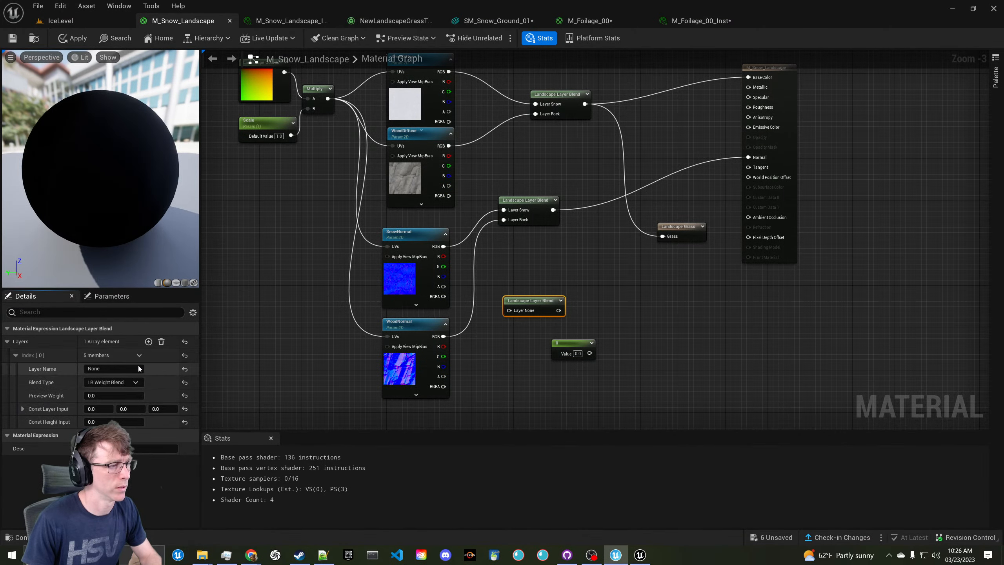
{"action": "left_click", "coordinate": [95, 368]}
{"action": "type", "text": "Snow"}
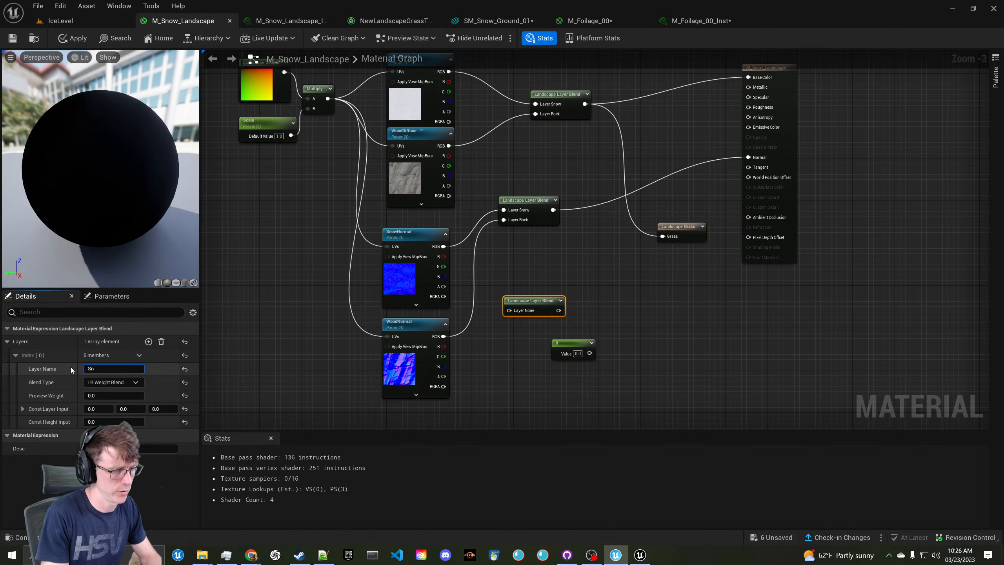
{"action": "key", "text": "Return"}
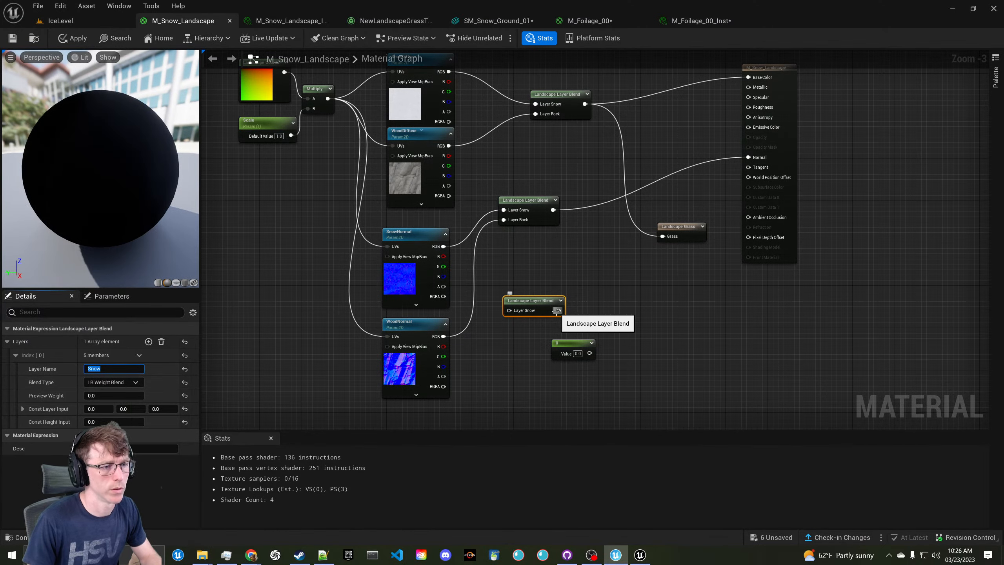
Feed the single-layer Snow blend into the Landscape Grass node's Grass input, place the two nodes together, and save the material
{"action": "left_click_drag", "start_coordinate": [554, 308], "coordinate": [666, 259]}
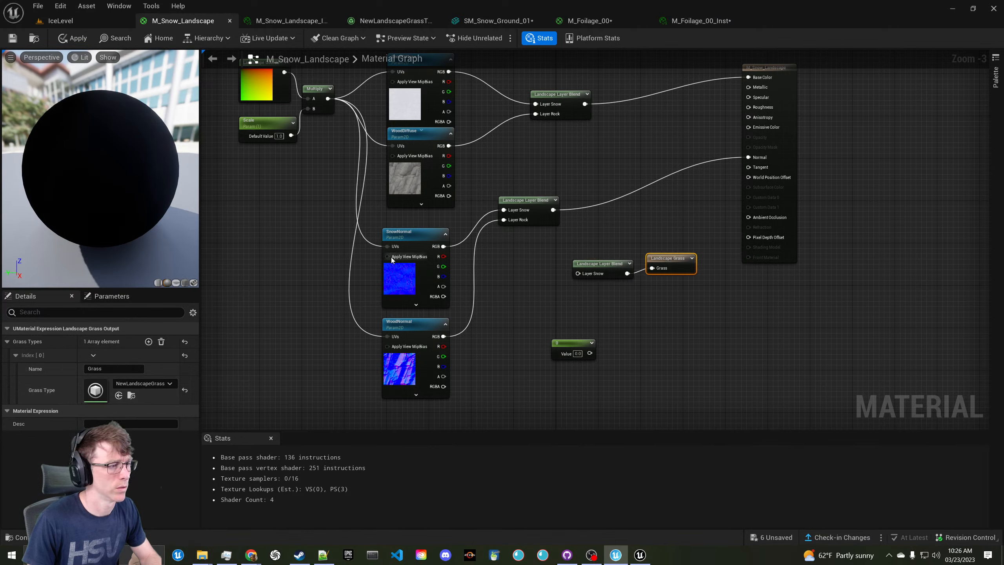
{"action": "left_click", "coordinate": [11, 39]}
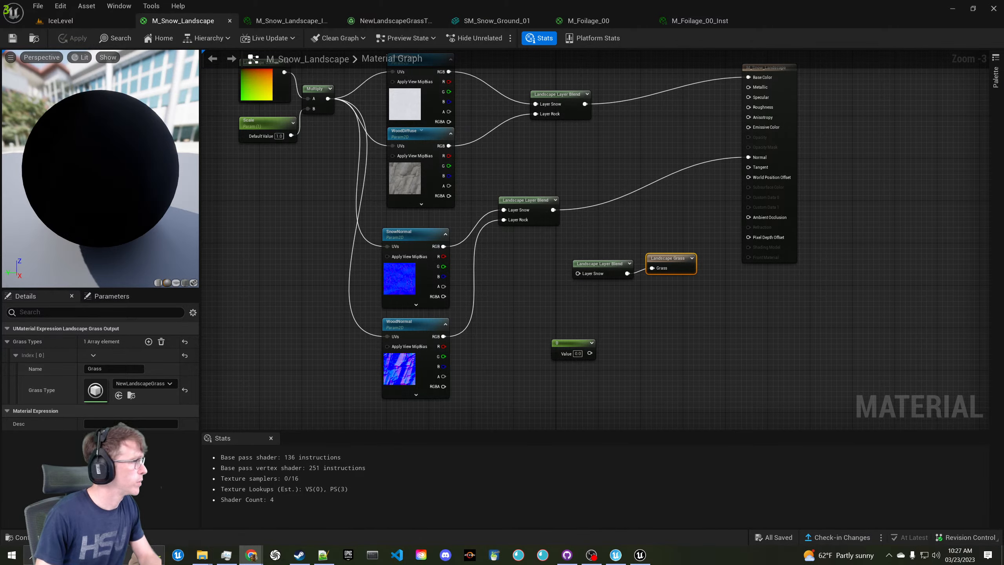
Switch to the Chrome browser and read through the Migrating Assets from Unreal Engine documentation, including the Migration Tool and Troubleshooting sections
{"action": "left_click_drag", "start_coordinate": [0, 109], "coordinate": [580, 112]}
{"action": "double_click", "coordinate": [580, 112]}
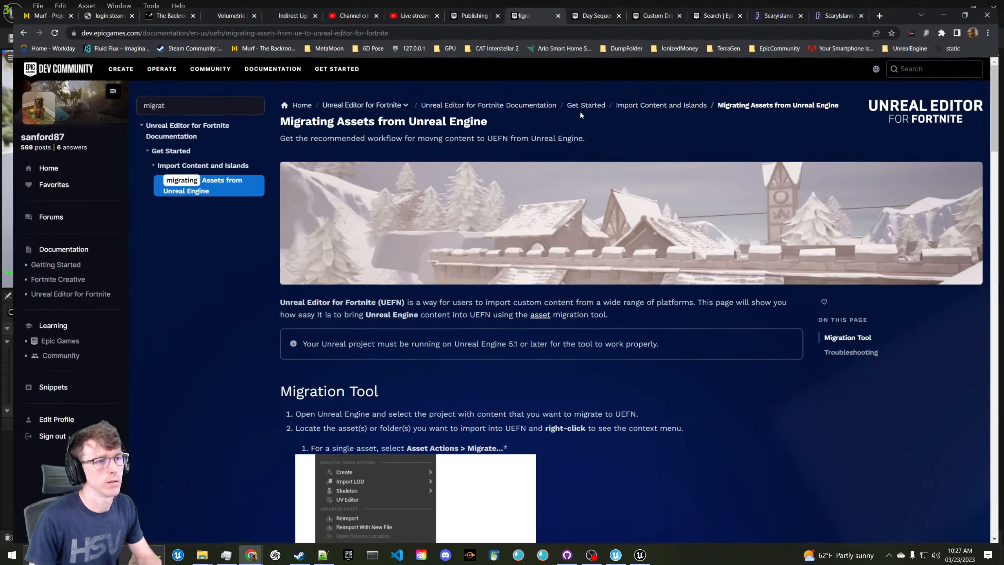
{"action": "scroll", "coordinate": [427, 290], "scroll_direction": "down", "scroll_amount": 10}
{"action": "scroll", "coordinate": [413, 290], "scroll_direction": "down", "scroll_amount": 10}
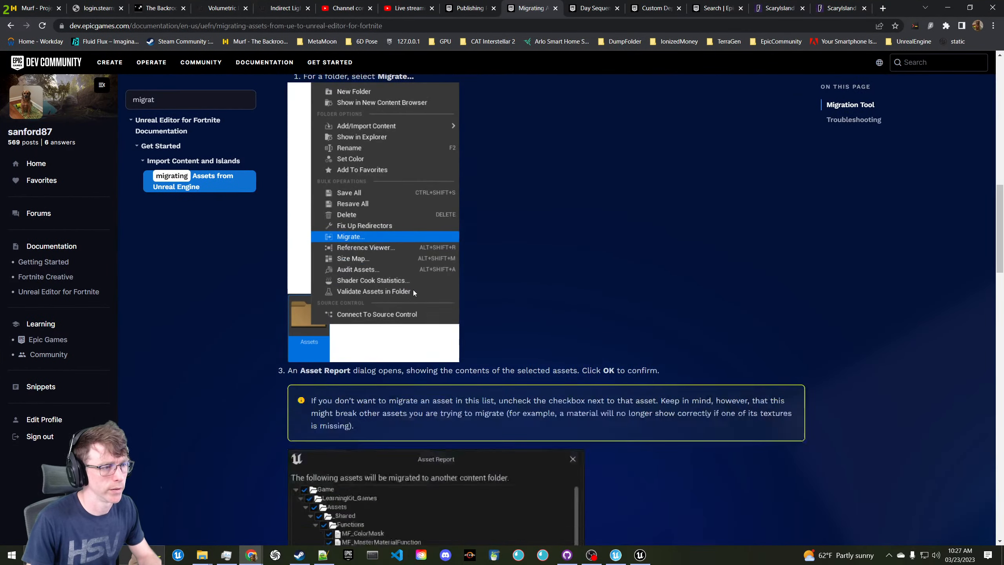
{"action": "scroll", "coordinate": [429, 229], "scroll_direction": "down", "scroll_amount": 15}
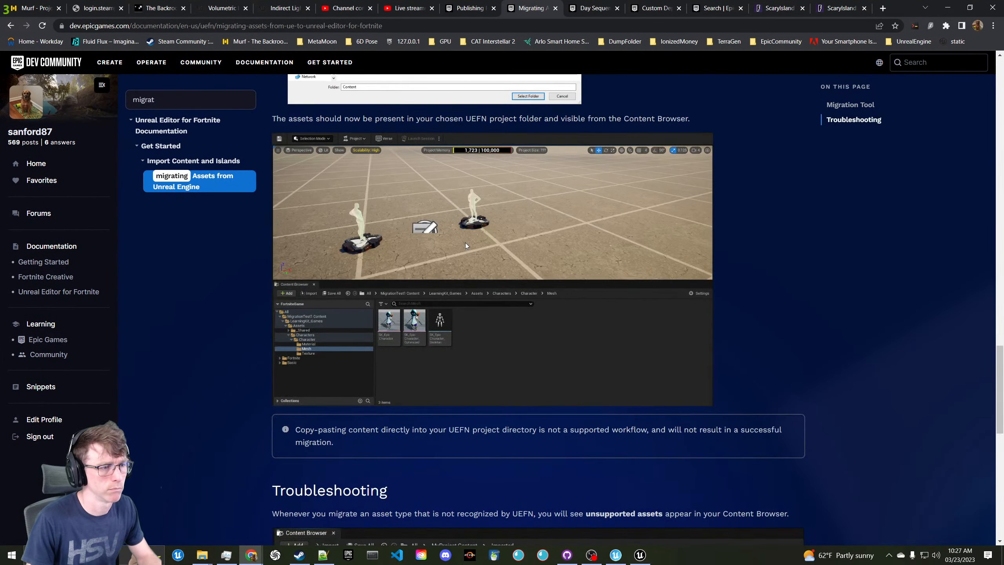
{"action": "scroll", "coordinate": [438, 253], "scroll_direction": "down", "scroll_amount": 5}
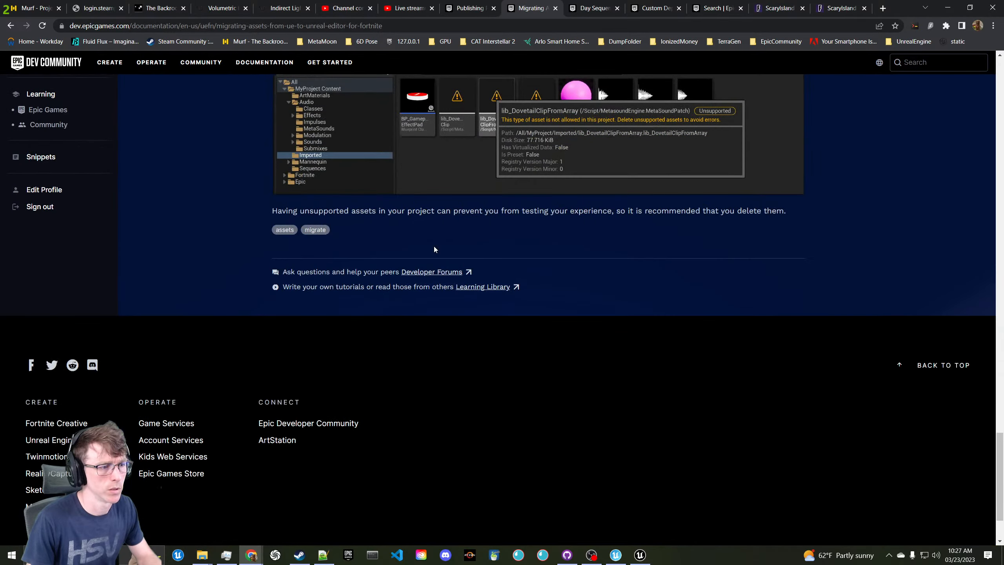
{"action": "scroll", "coordinate": [433, 247], "scroll_direction": "up", "scroll_amount": 6}
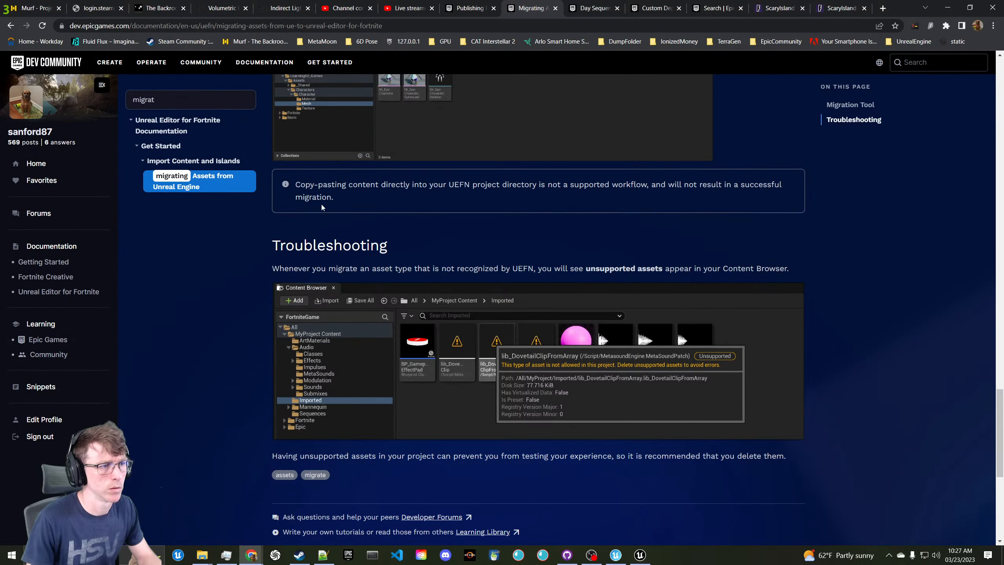
{"action": "scroll", "coordinate": [336, 195], "scroll_direction": "up", "scroll_amount": 15}
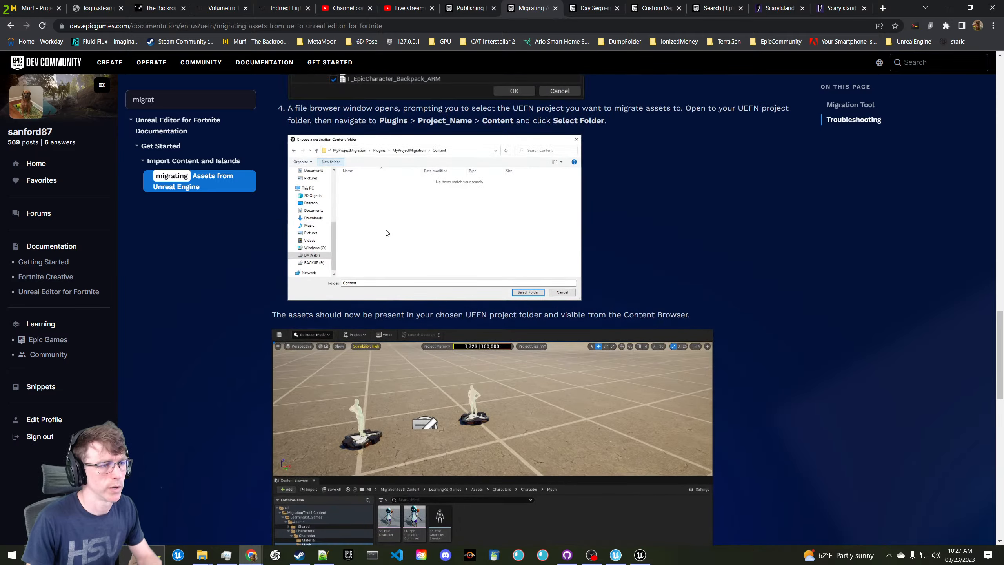
{"action": "scroll", "coordinate": [420, 316], "scroll_direction": "up", "scroll_amount": 8}
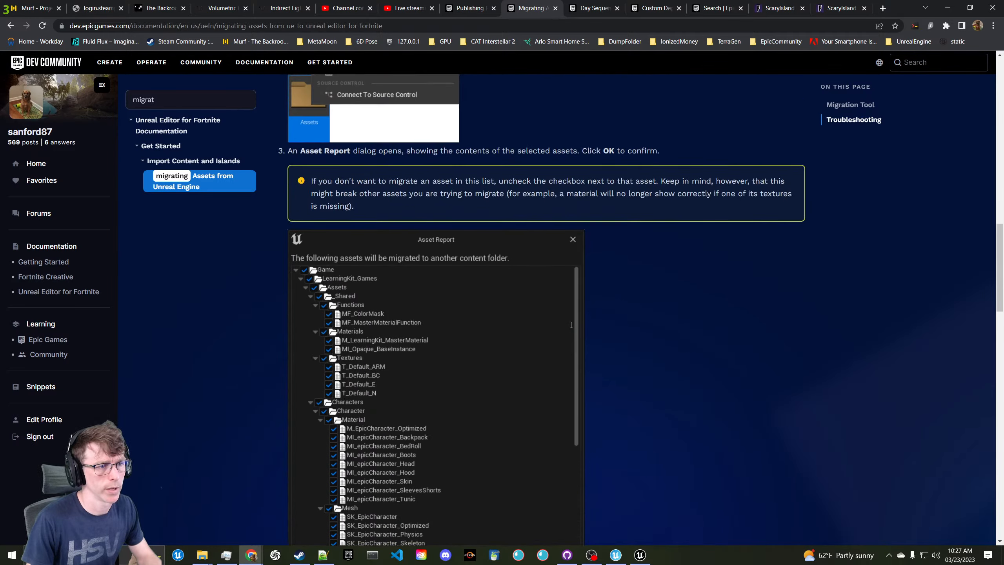
{"action": "scroll", "coordinate": [400, 380], "scroll_direction": "up", "scroll_amount": 10}
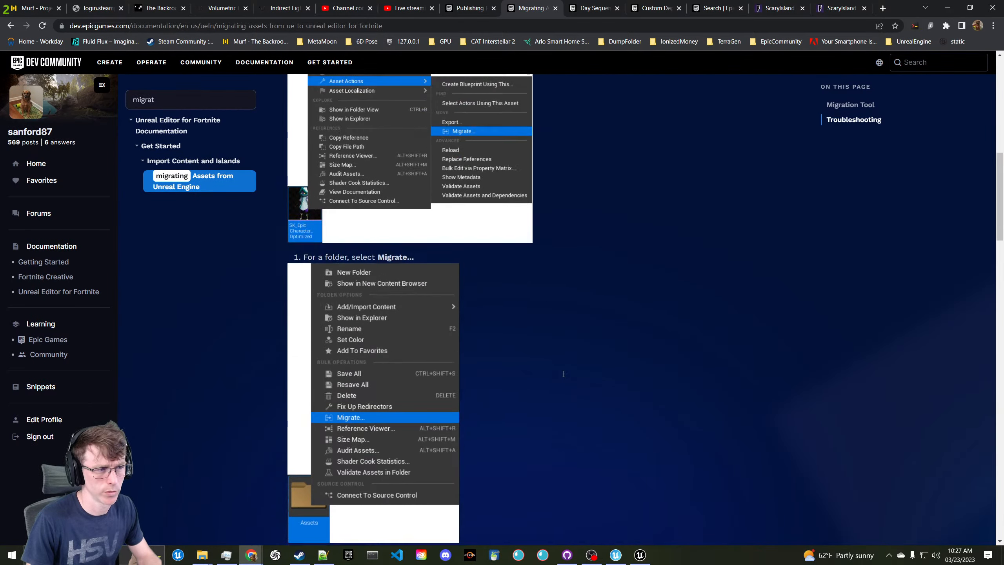
{"action": "scroll", "coordinate": [528, 254], "scroll_direction": "up", "scroll_amount": 2}
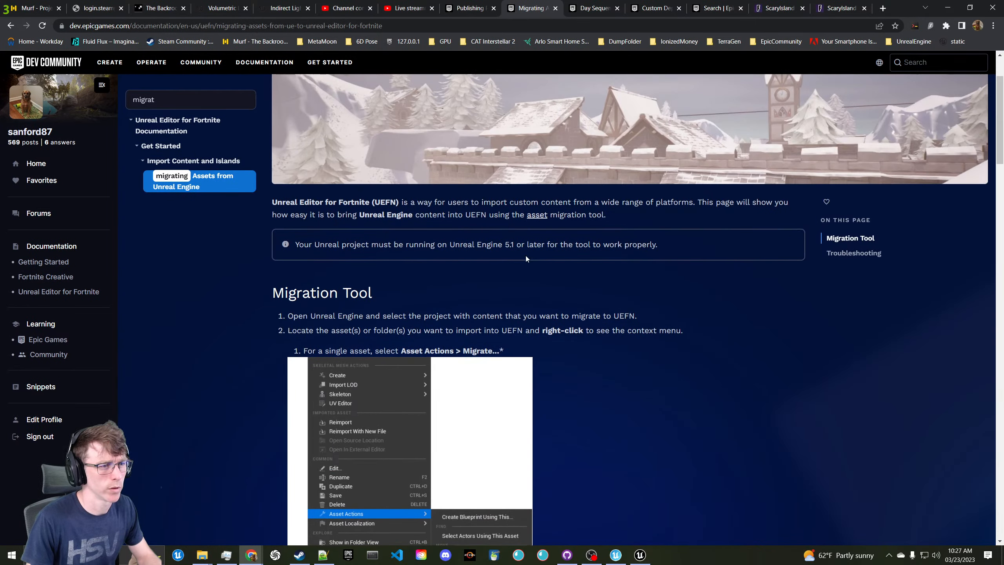
Open the linked glossary definition of asset in a separate tab and look over the UEFN glossary page
{"action": "middle_click", "coordinate": [535, 221]}
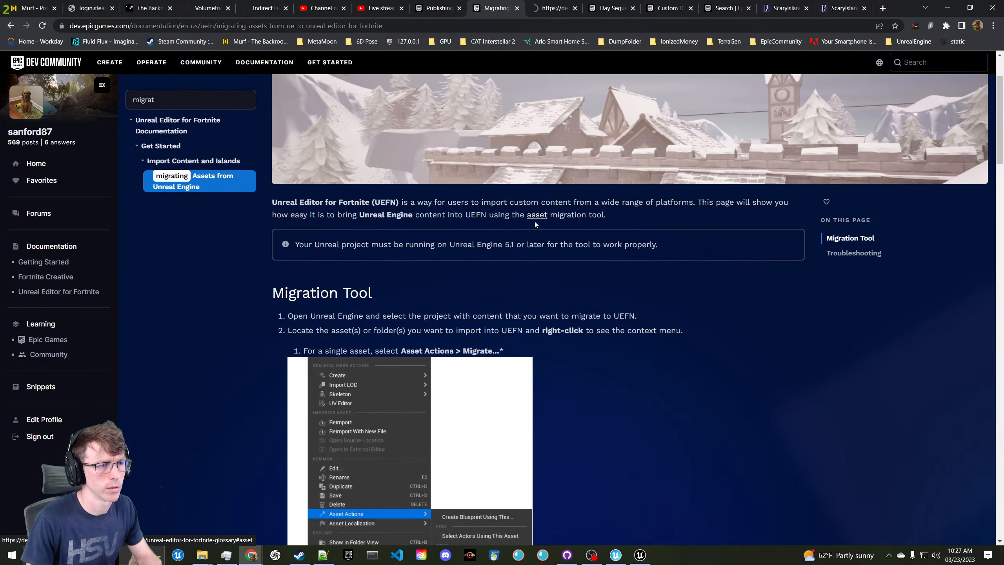
{"action": "left_click", "coordinate": [545, 8]}
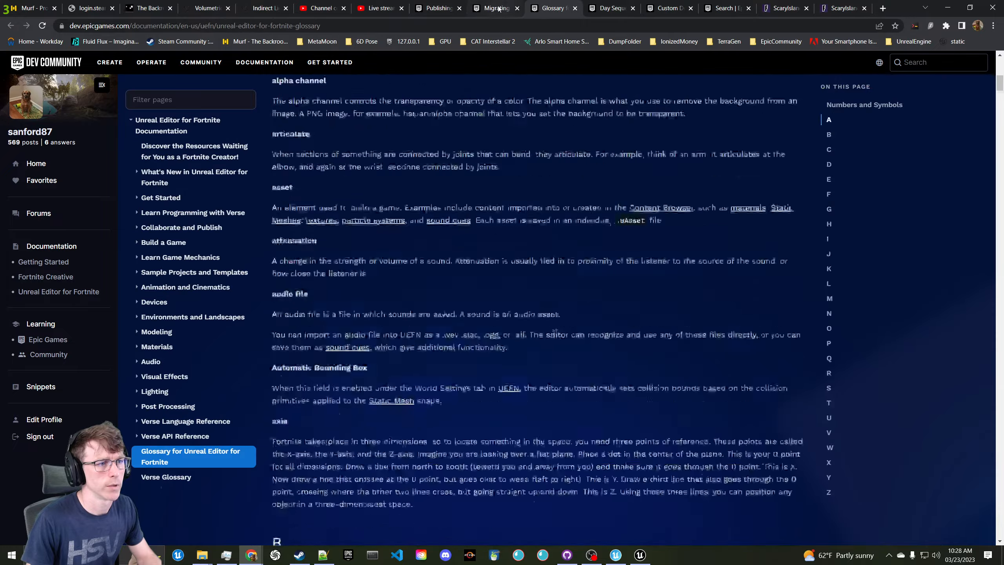
{"action": "scroll", "coordinate": [459, 296], "scroll_direction": "down", "scroll_amount": 5}
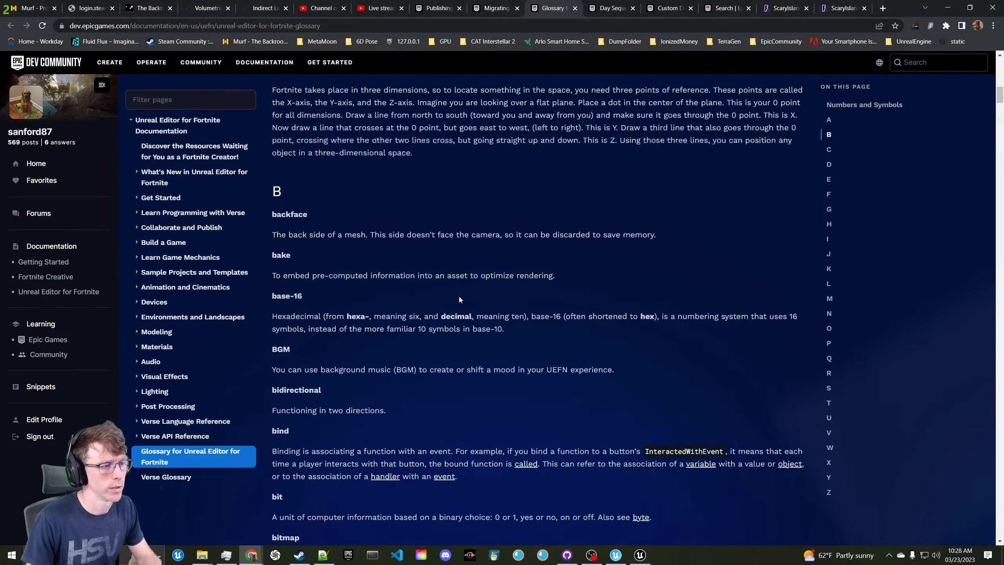
{"action": "scroll", "coordinate": [459, 296], "scroll_direction": "up", "scroll_amount": 18}
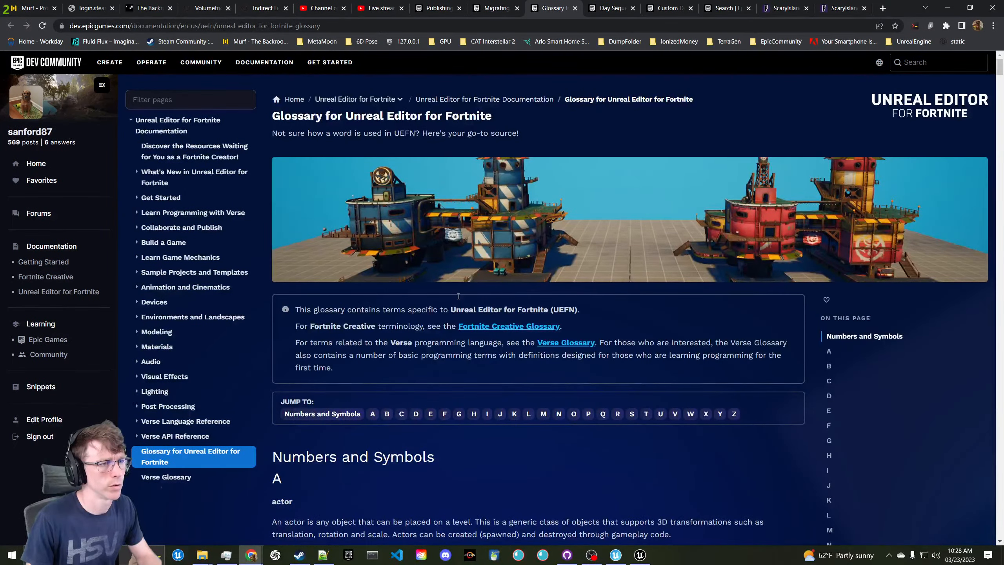
{"action": "scroll", "coordinate": [458, 296], "scroll_direction": "down", "scroll_amount": 5}
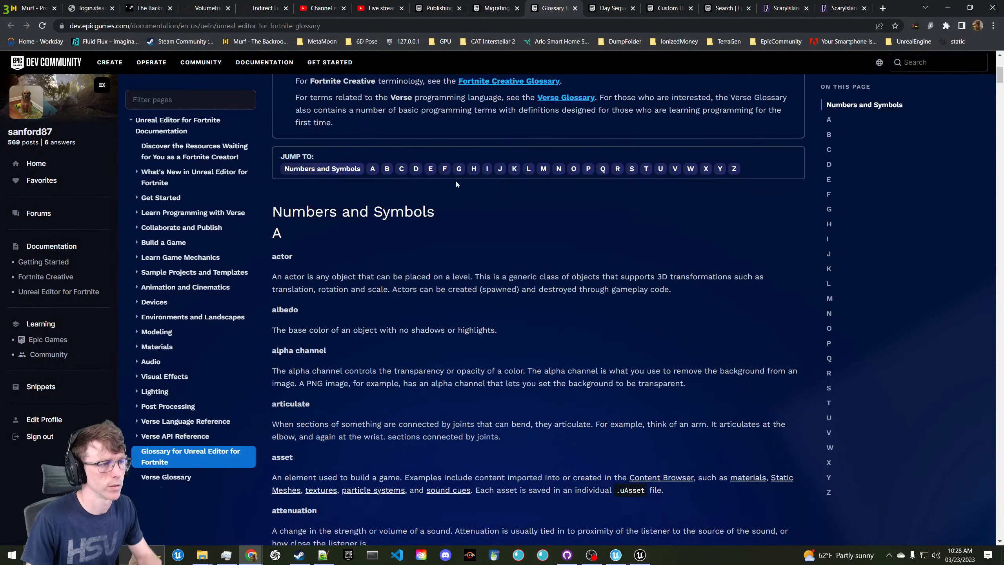
Return to the migration article, open its parent section Import Content and Islands, and look through the listed topics
{"action": "left_click", "coordinate": [494, 8]}
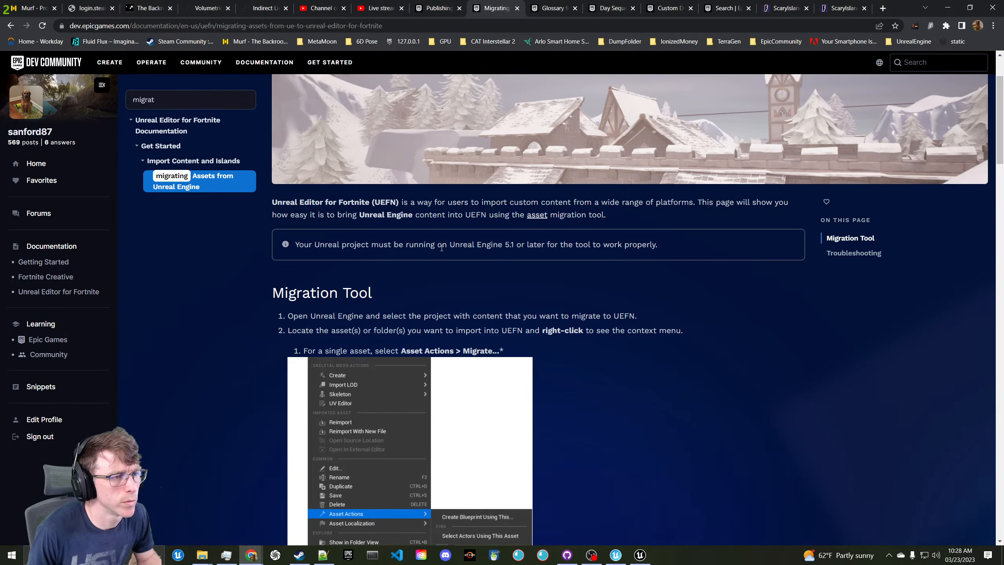
{"action": "scroll", "coordinate": [494, 327], "scroll_direction": "down", "scroll_amount": 3}
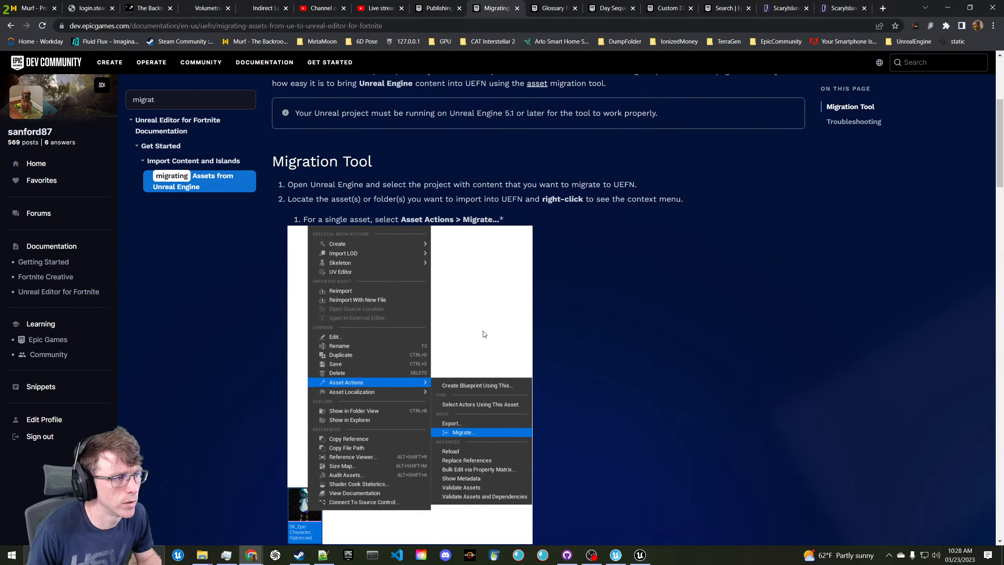
{"action": "left_click", "coordinate": [231, 161]}
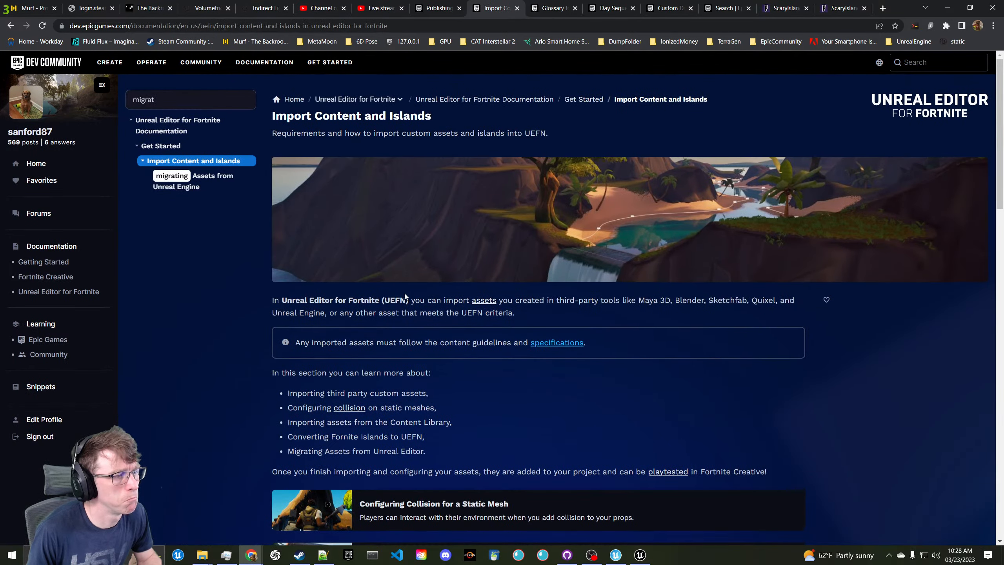
{"action": "scroll", "coordinate": [404, 292], "scroll_direction": "down", "scroll_amount": 5}
{"action": "scroll", "coordinate": [405, 296], "scroll_direction": "down", "scroll_amount": 1}
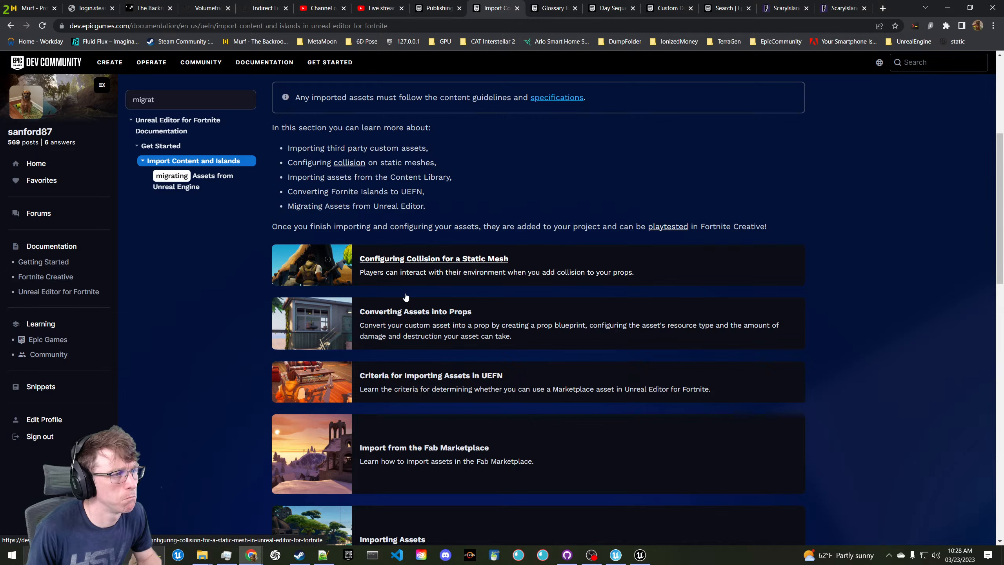
{"action": "scroll", "coordinate": [405, 295], "scroll_direction": "down", "scroll_amount": 5}
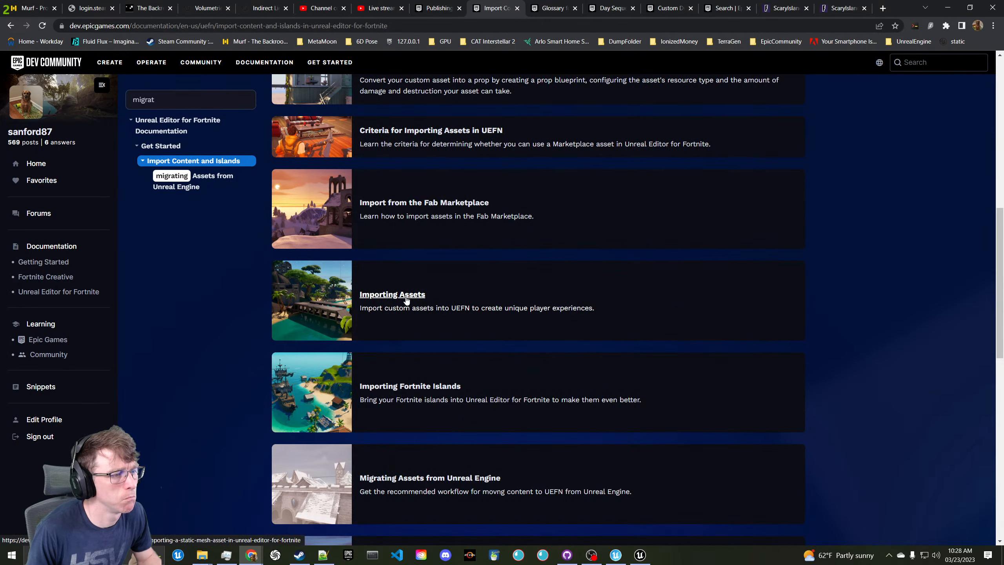
{"action": "scroll", "coordinate": [407, 301], "scroll_direction": "down", "scroll_amount": 3}
Open the Migrating Assets from Unreal Engine topic, skim down to Troubleshooting, and return to the Import Content and Islands page
{"action": "left_click", "coordinate": [417, 325]}
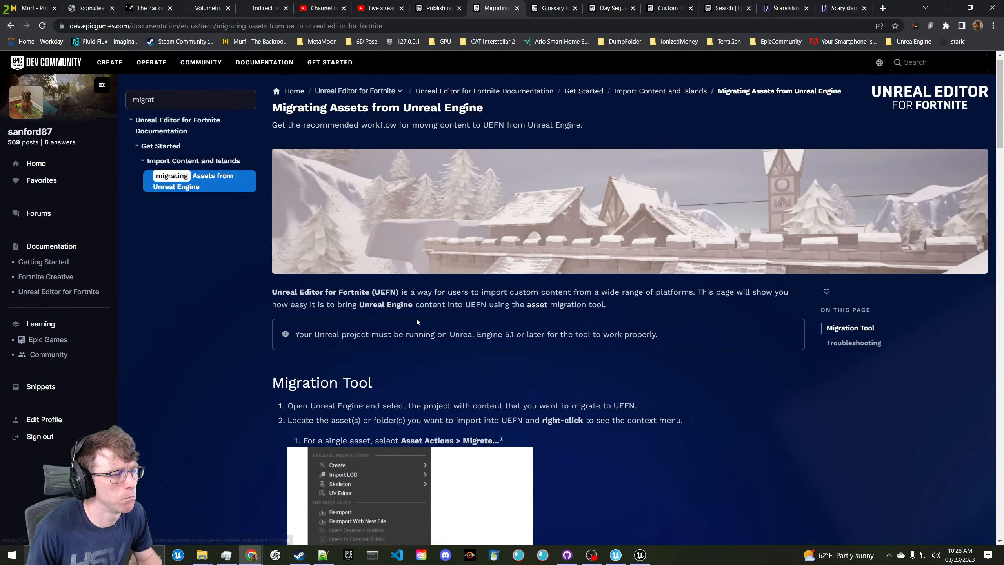
{"action": "scroll", "coordinate": [416, 318], "scroll_direction": "down", "scroll_amount": 20}
{"action": "scroll", "coordinate": [356, 229], "scroll_direction": "down", "scroll_amount": 20}
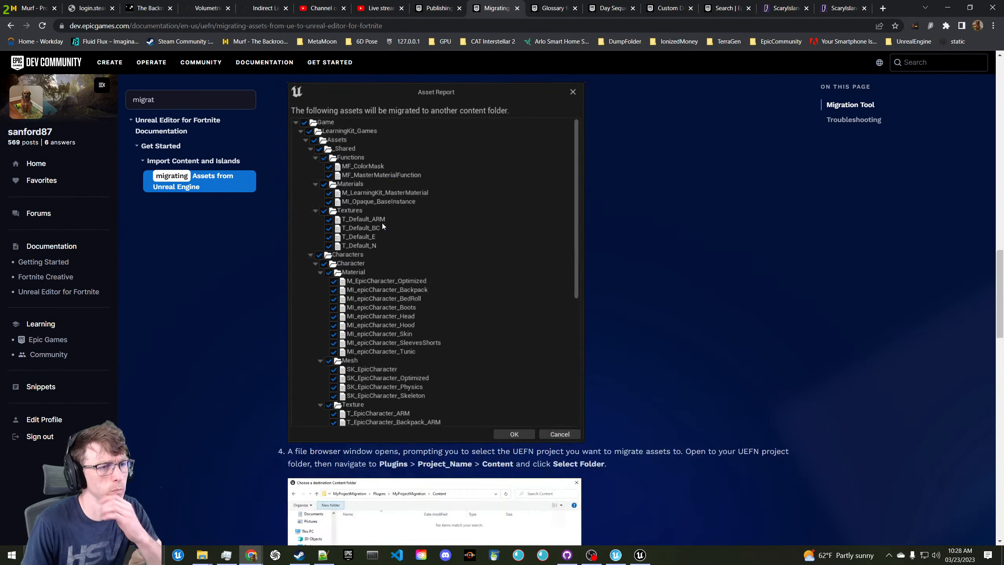
{"action": "scroll", "coordinate": [374, 225], "scroll_direction": "down", "scroll_amount": 4}
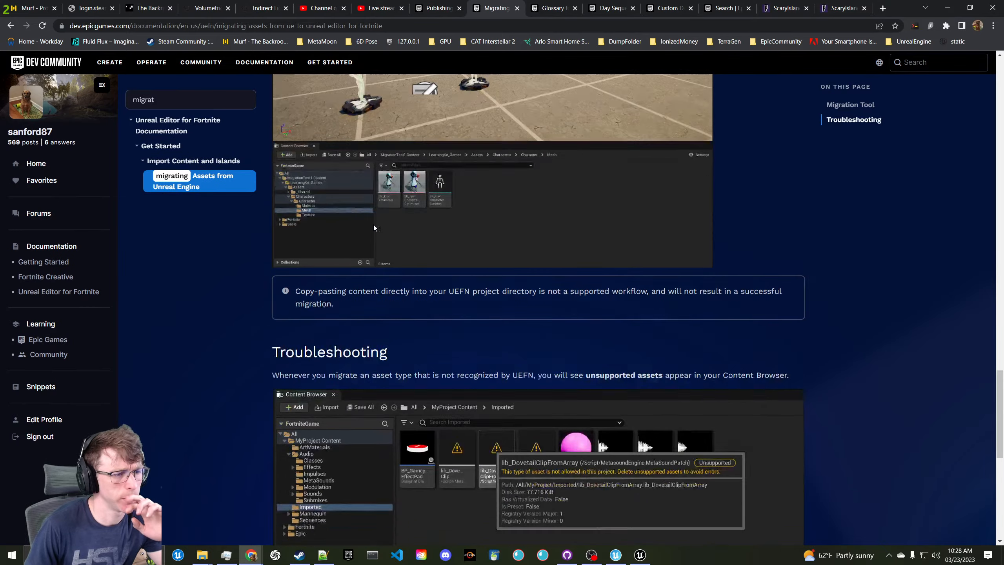
{"action": "left_click", "coordinate": [11, 26]}
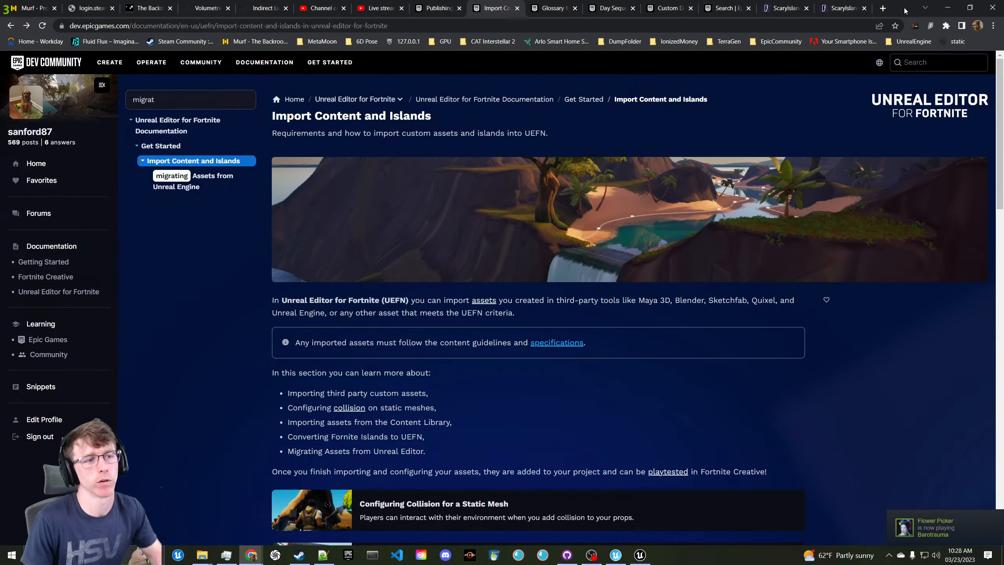
Bring up the Criteria for Importing Assets in UEFN page in Chrome and read its asset requirements from Vertices to UV
{"action": "left_click", "coordinate": [947, 8]}
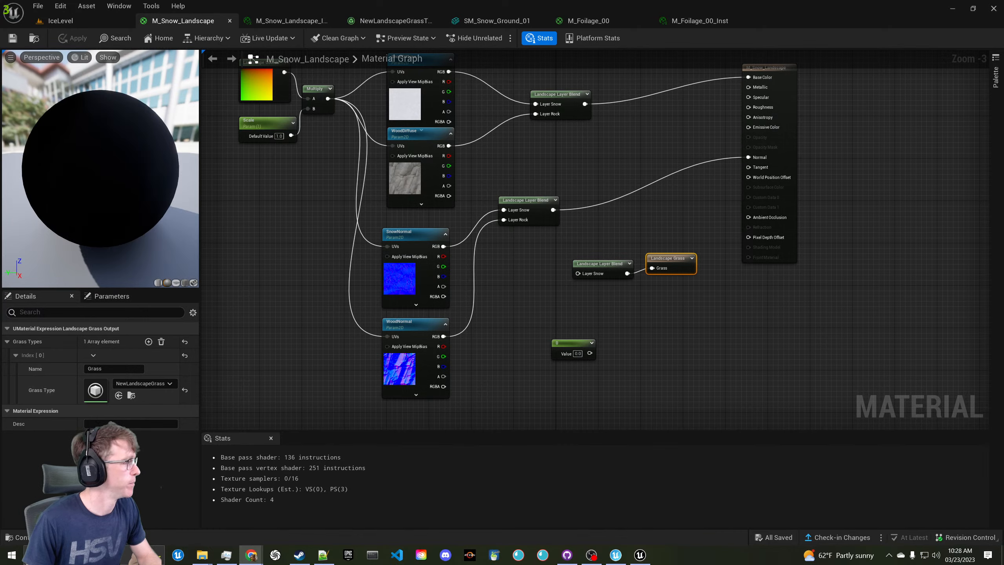
{"action": "left_click_drag", "start_coordinate": [0, 73], "coordinate": [518, 59]}
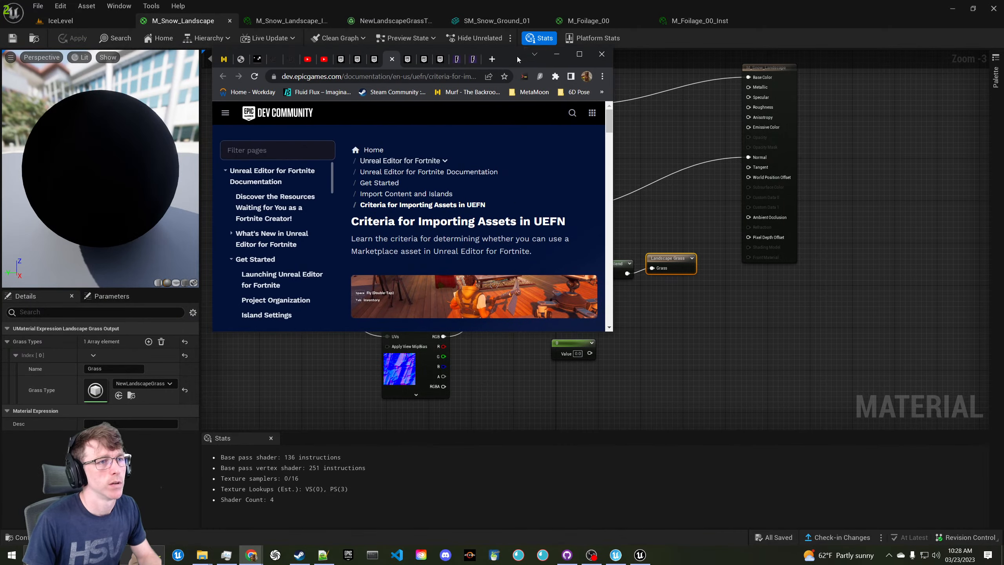
{"action": "double_click", "coordinate": [517, 56]}
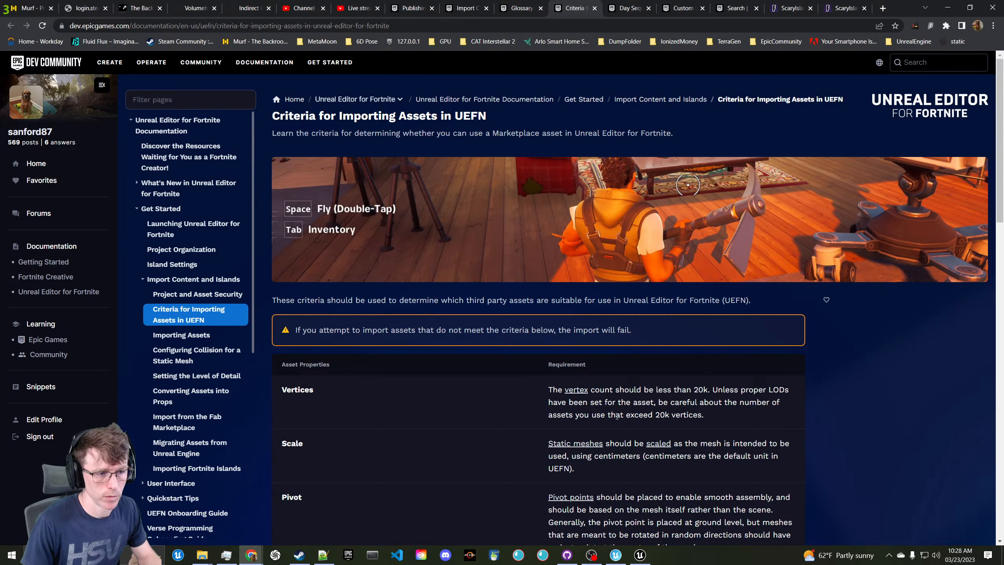
{"action": "scroll", "coordinate": [616, 416], "scroll_direction": "down", "scroll_amount": 1}
{"action": "scroll", "coordinate": [616, 416], "scroll_direction": "down", "scroll_amount": 1}
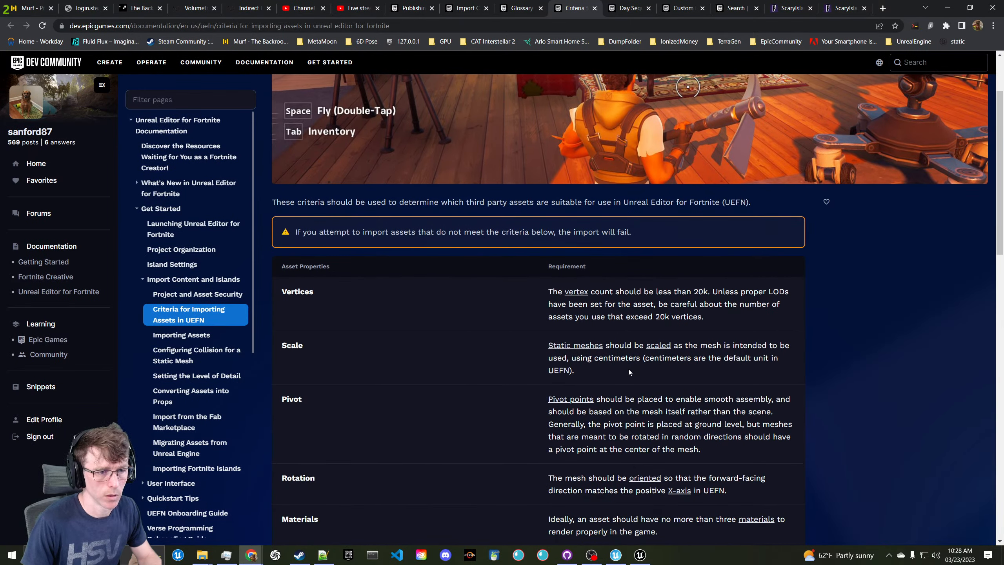
{"action": "scroll", "coordinate": [628, 369], "scroll_direction": "down", "scroll_amount": 1}
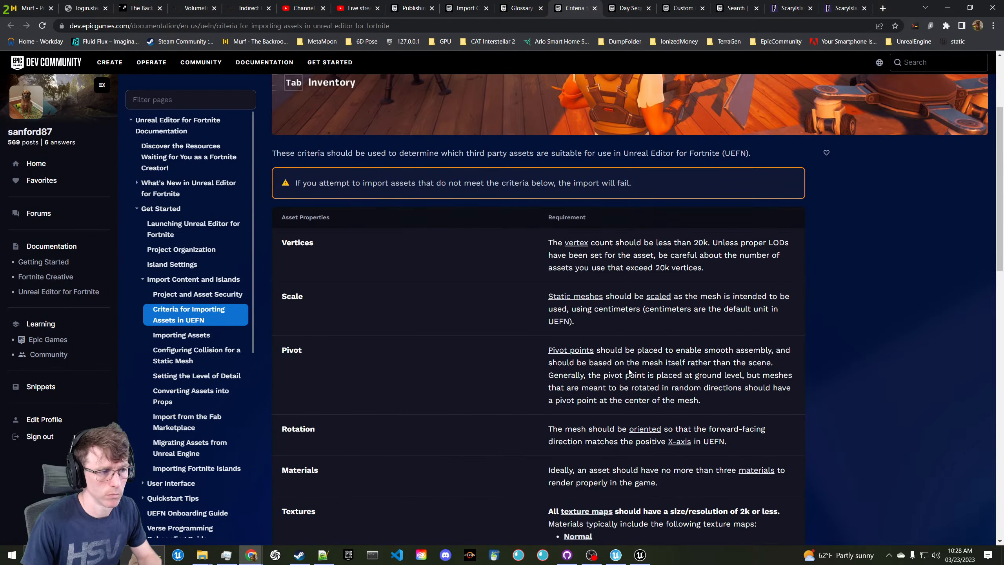
{"action": "scroll", "coordinate": [629, 371], "scroll_direction": "down", "scroll_amount": 4}
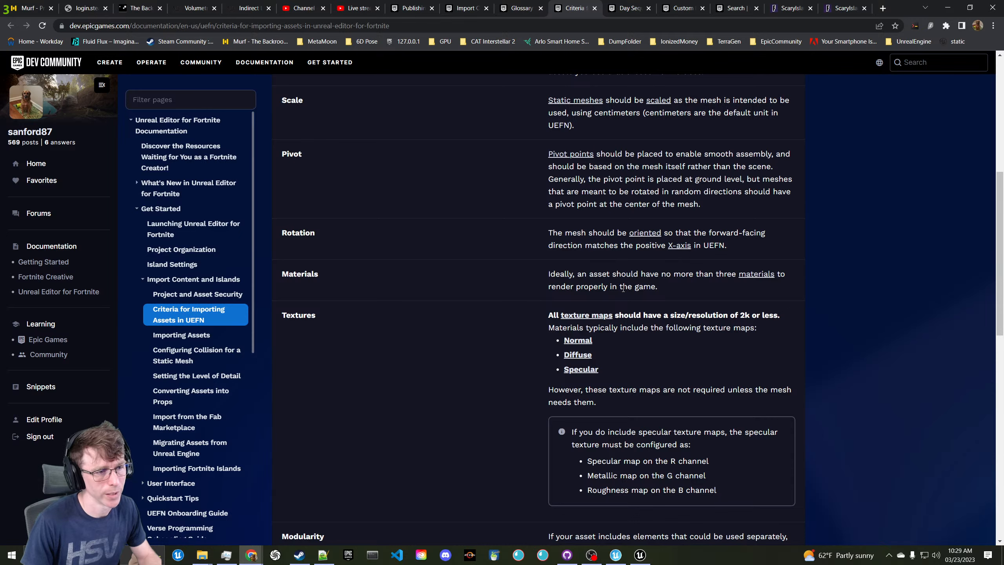
{"action": "scroll", "coordinate": [628, 308], "scroll_direction": "down", "scroll_amount": 1}
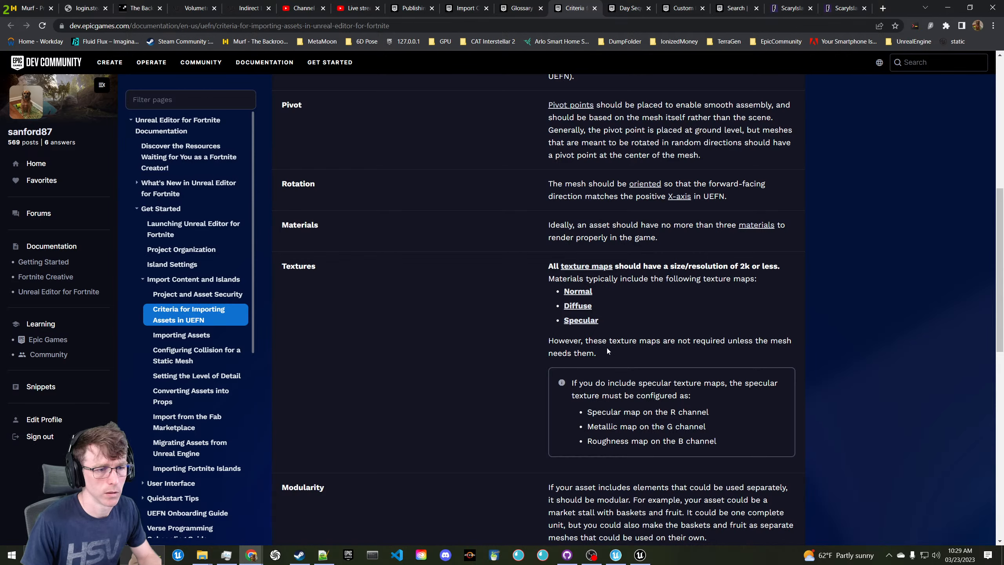
{"action": "scroll", "coordinate": [607, 348], "scroll_direction": "down", "scroll_amount": 6}
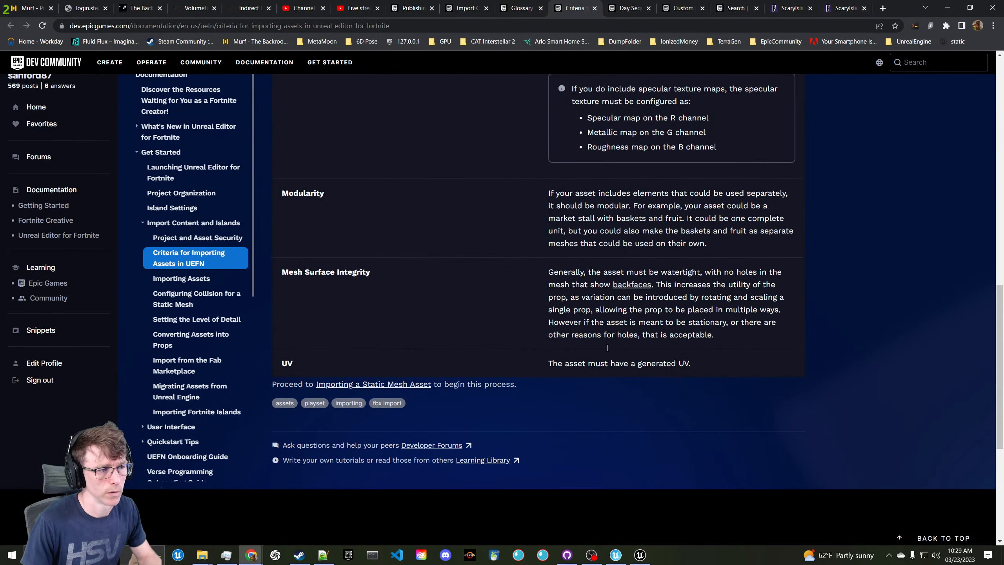
{"action": "scroll", "coordinate": [607, 348], "scroll_direction": "up", "scroll_amount": 1}
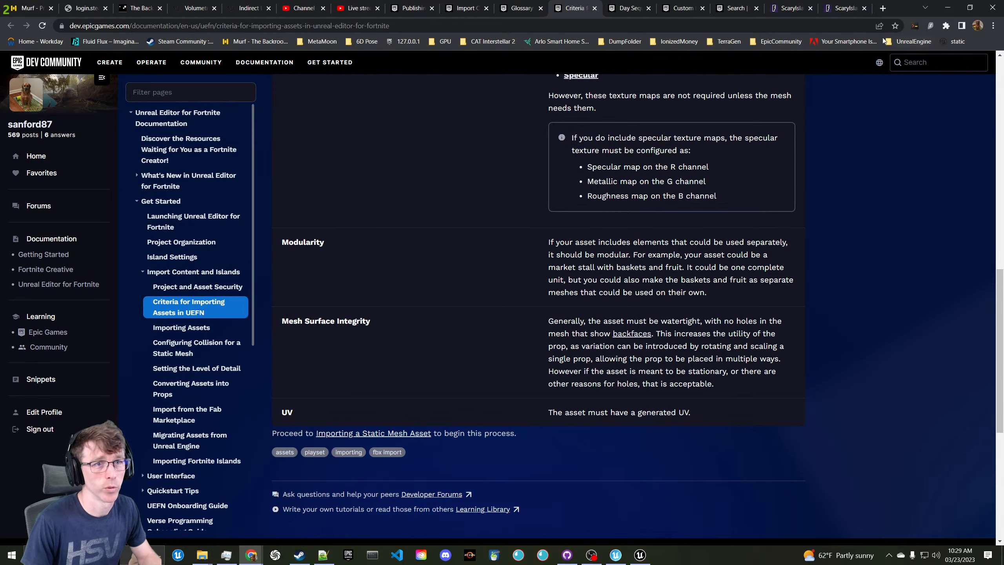
{"action": "left_click_drag", "start_coordinate": [901, 8], "coordinate": [0, 99]}
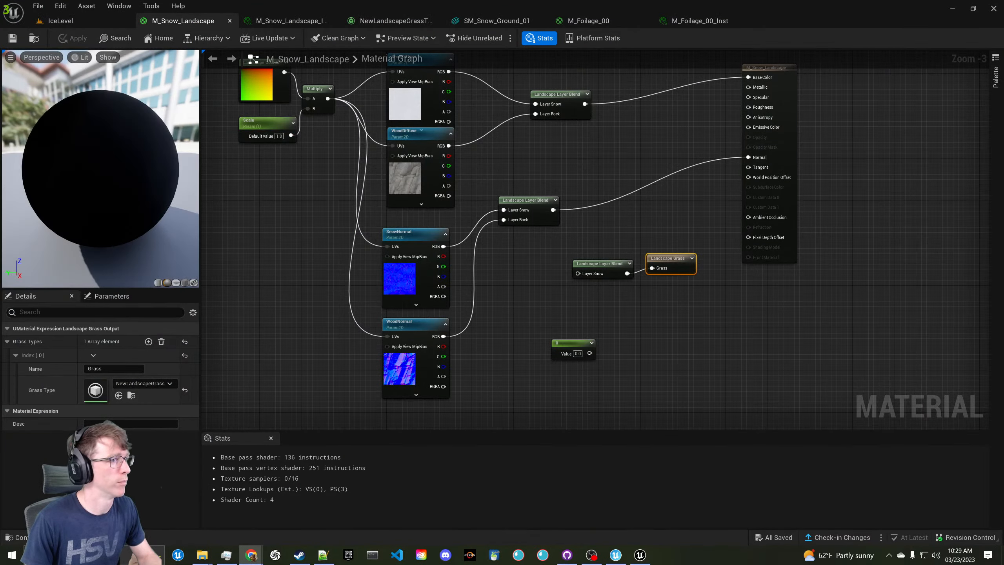
Switch to the ContentExamples project in Unreal Editor and filter all content to Niagara System assets instead of static meshes
{"action": "left_click", "coordinate": [635, 557]}
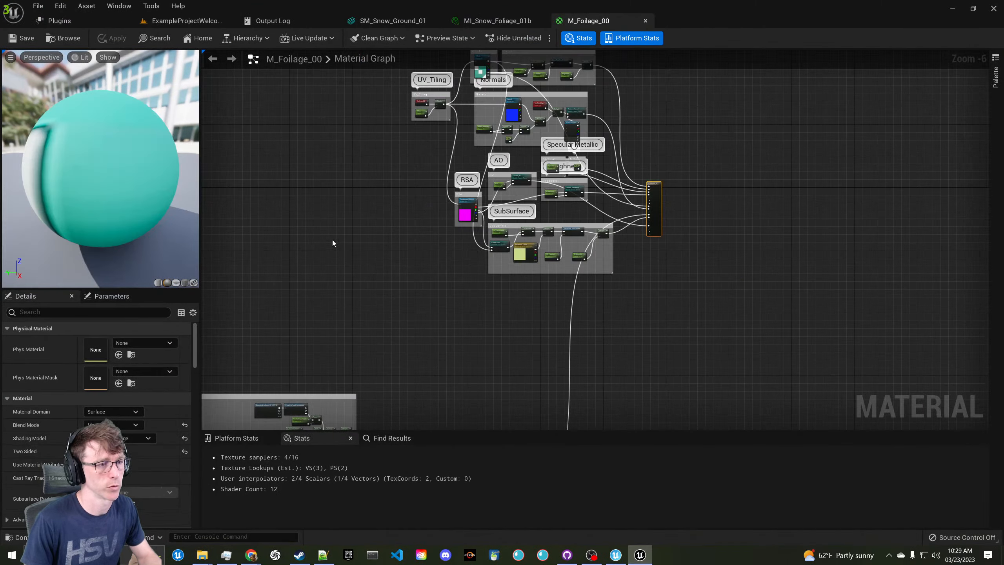
{"action": "left_click", "coordinate": [64, 38]}
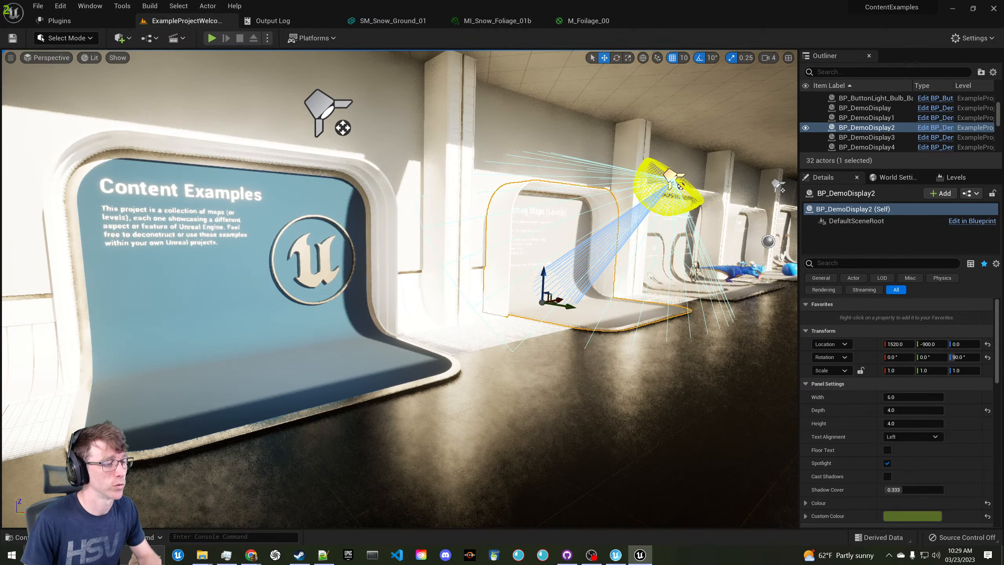
{"action": "scroll", "coordinate": [94, 401], "scroll_direction": "up", "scroll_amount": 5}
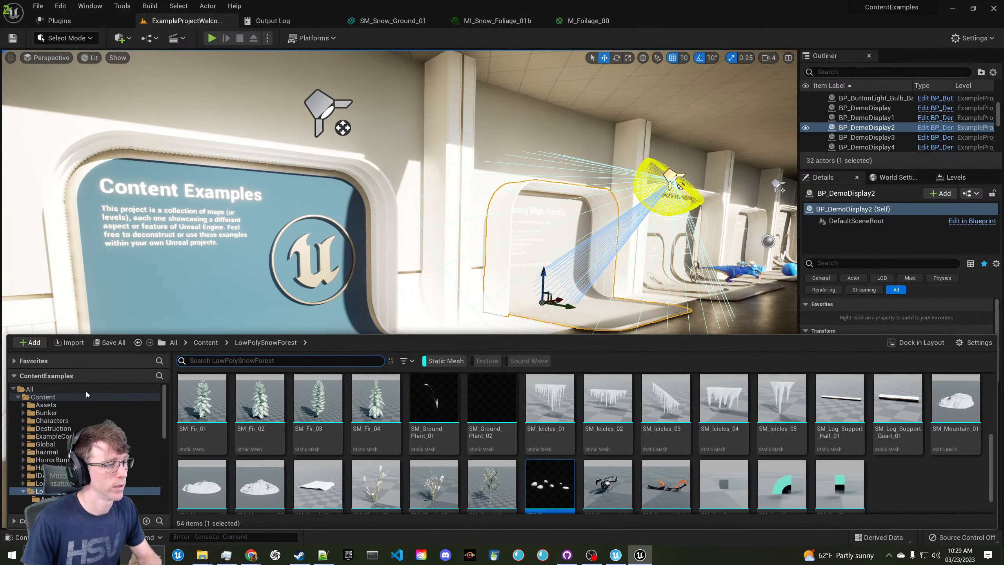
{"action": "left_click", "coordinate": [102, 387]}
{"action": "left_click", "coordinate": [440, 362]}
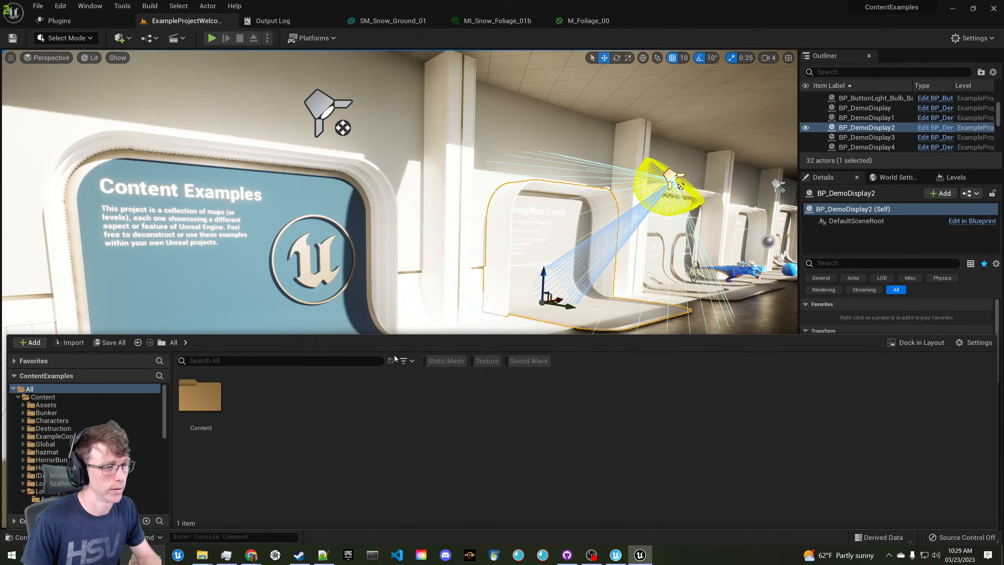
{"action": "left_click", "coordinate": [407, 361]}
{"action": "mouse_move", "coordinate": [467, 260]}
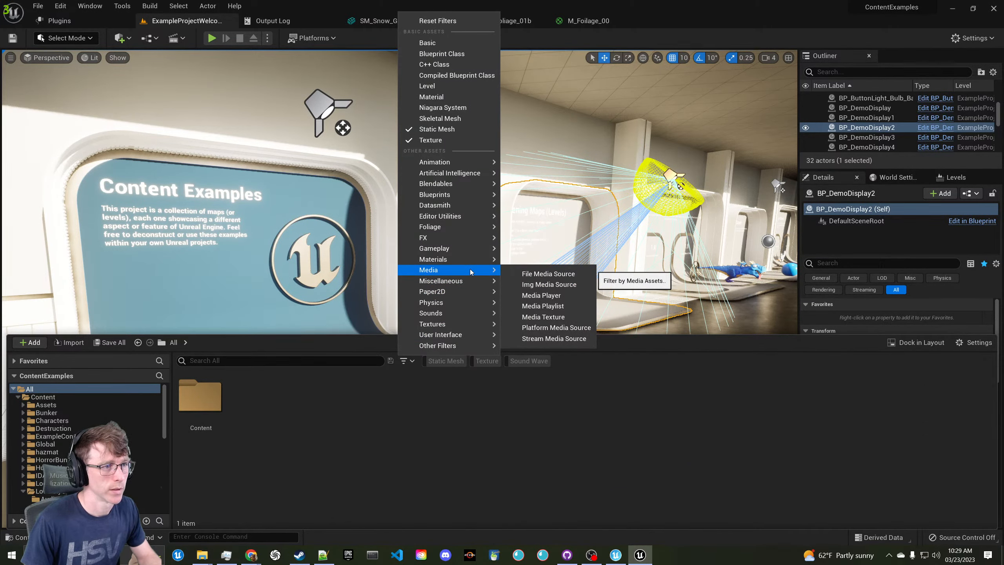
{"action": "left_click", "coordinate": [444, 109]}
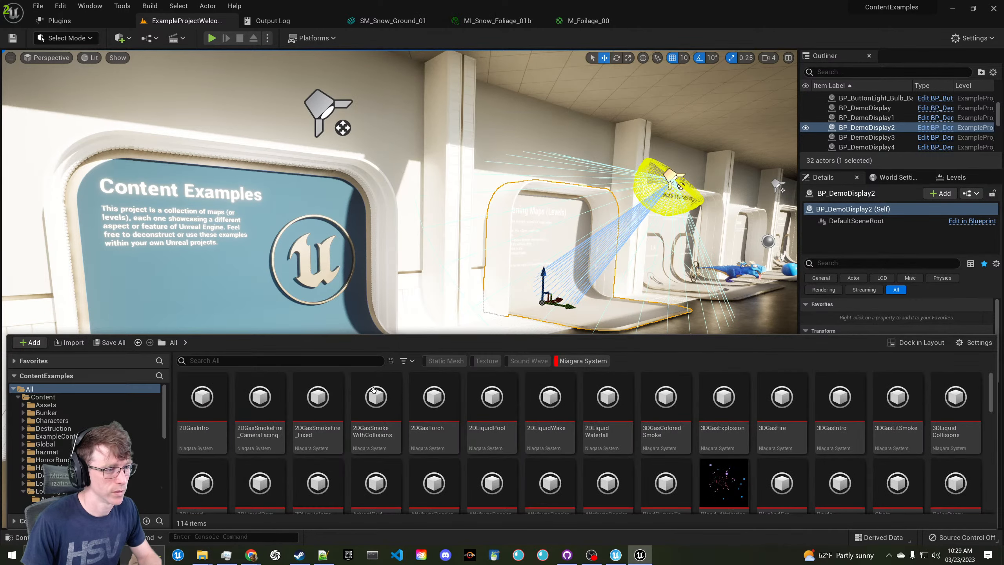
Search the Niagara systems for "bug" and clear the search term
{"action": "left_click", "coordinate": [285, 360]}
{"action": "type", "text": "bu"}
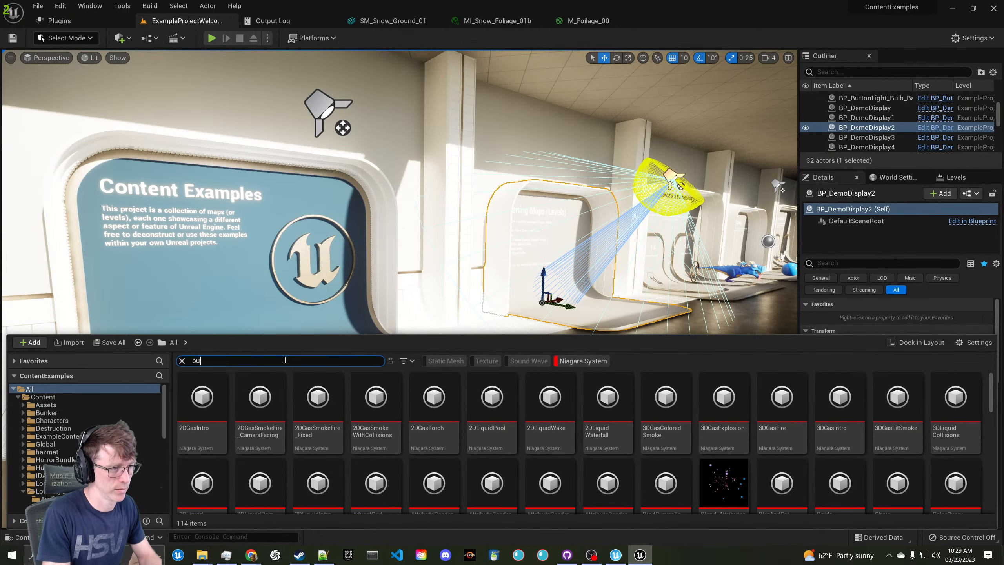
{"action": "type", "text": "g"}
{"action": "left_click", "coordinate": [349, 418]}
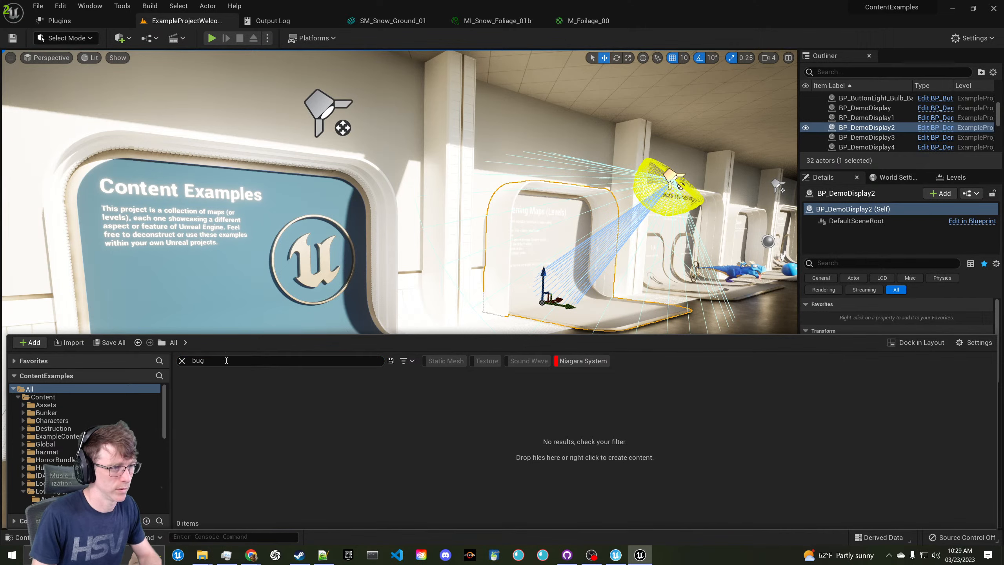
{"action": "left_click", "coordinate": [182, 361]}
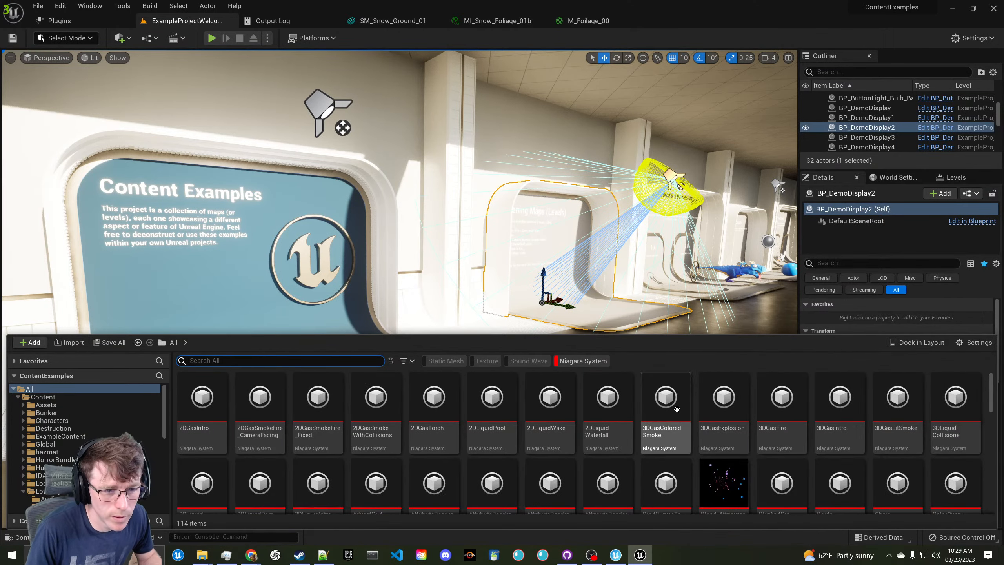
Browse the full list of Niagara systems and inspect the details of SimStageCollisions and PBD
{"action": "scroll", "coordinate": [676, 409], "scroll_direction": "down", "scroll_amount": 10}
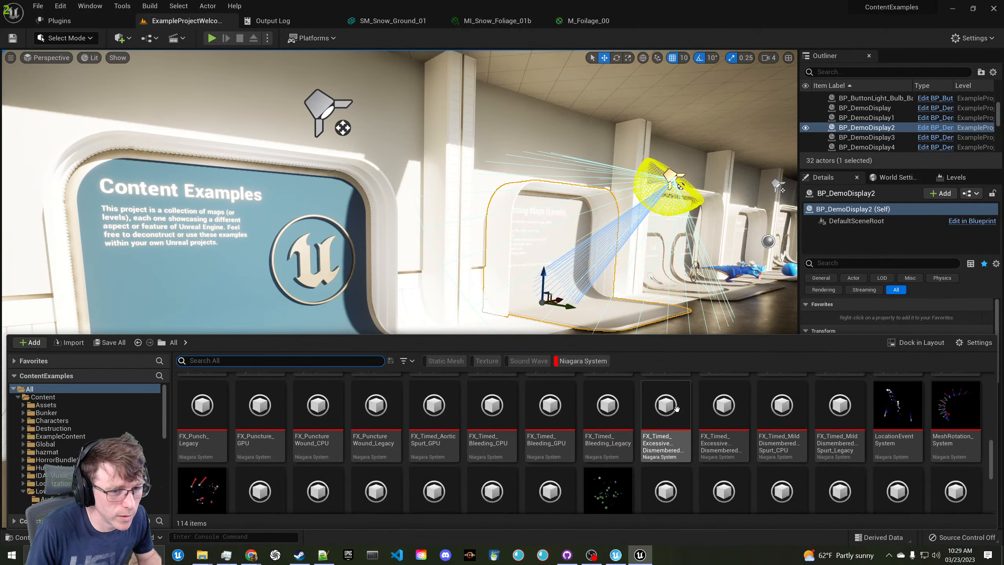
{"action": "scroll", "coordinate": [677, 409], "scroll_direction": "down", "scroll_amount": 5}
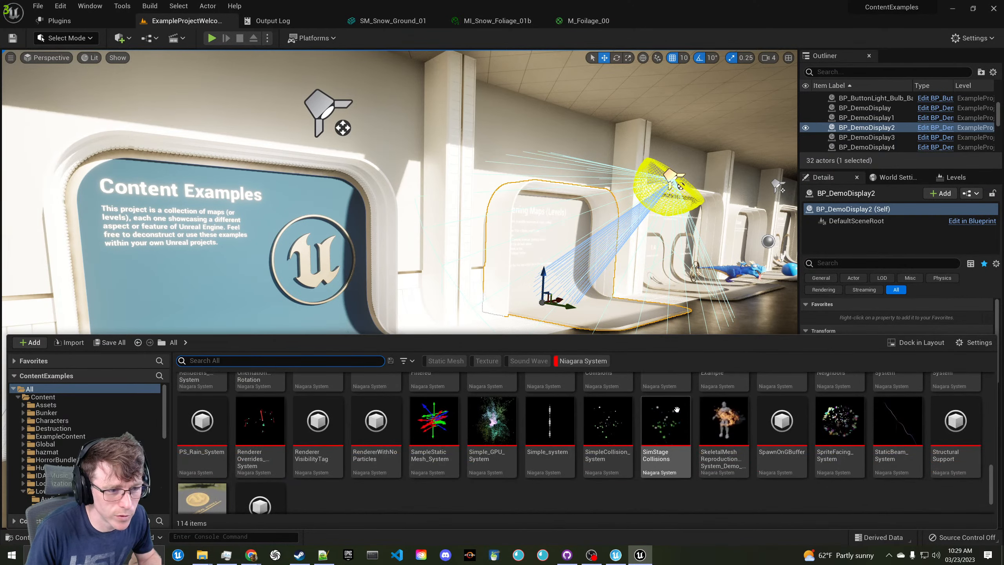
{"action": "scroll", "coordinate": [668, 410], "scroll_direction": "down", "scroll_amount": 1}
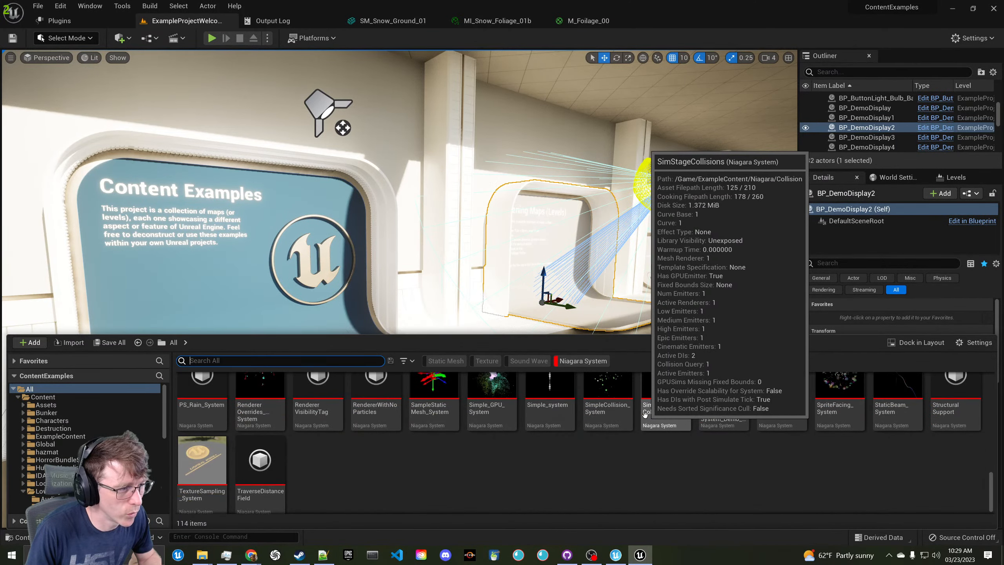
{"action": "scroll", "coordinate": [663, 420], "scroll_direction": "up", "scroll_amount": 1}
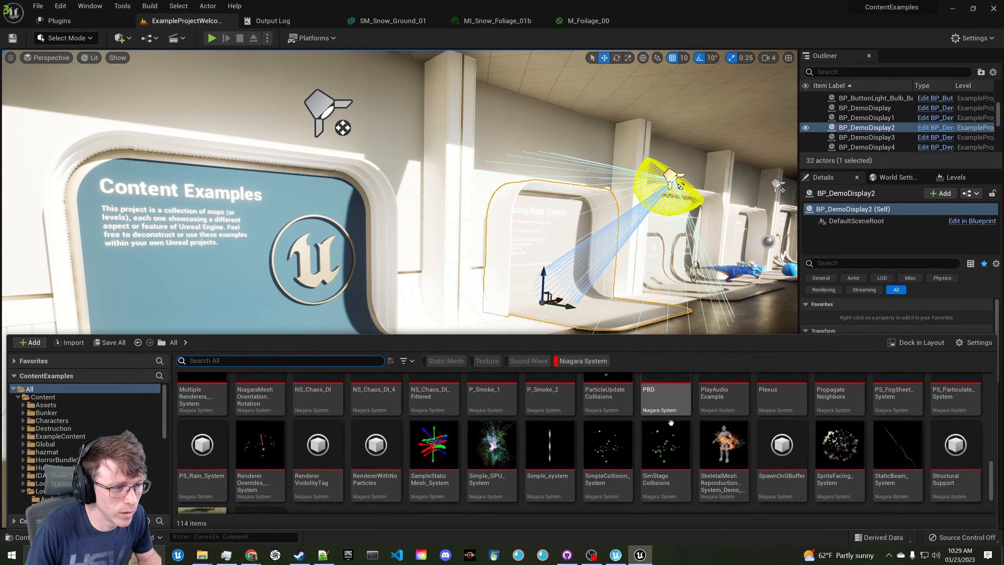
{"action": "mouse_move", "coordinate": [661, 392]}
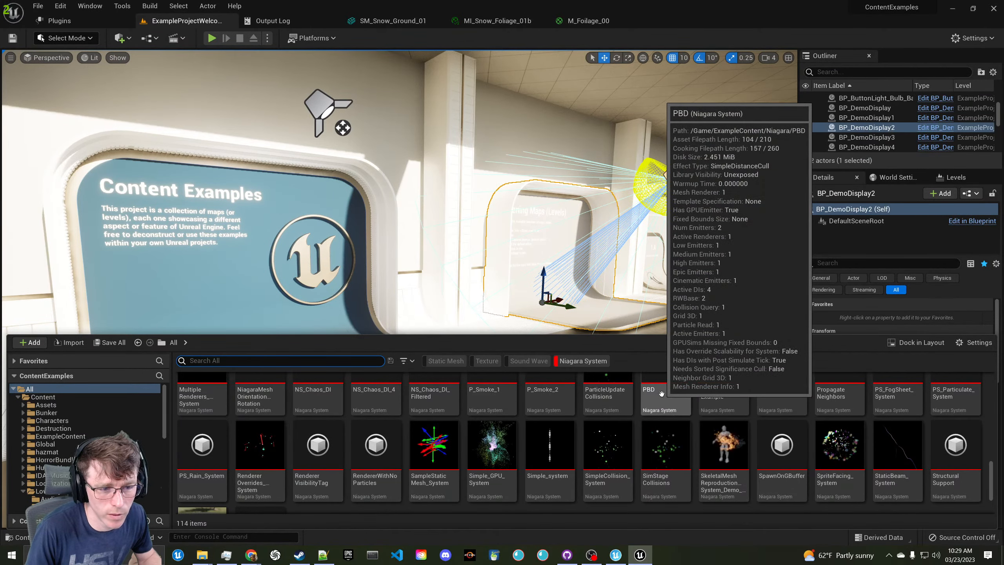
Find the PS_Rain_System Niagara system and place it on the hallway floor beyond the player start
{"action": "scroll", "coordinate": [661, 392], "scroll_direction": "up", "scroll_amount": 1}
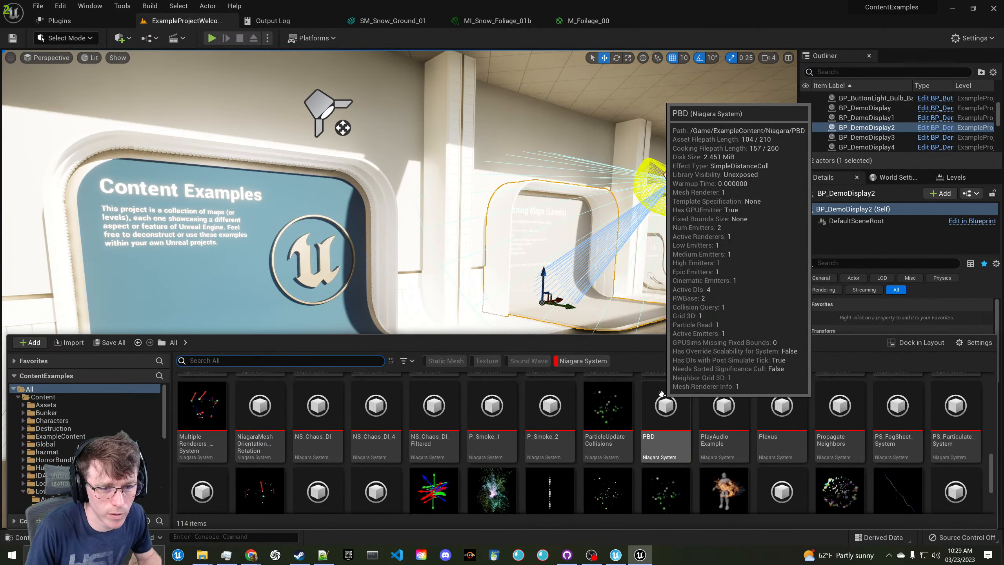
{"action": "scroll", "coordinate": [660, 394], "scroll_direction": "down", "scroll_amount": 1}
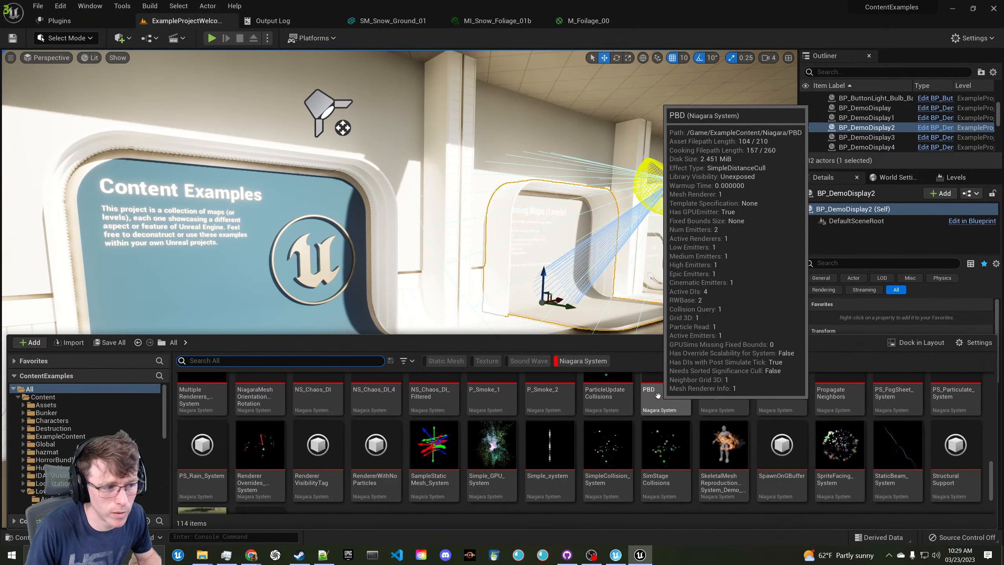
{"action": "scroll", "coordinate": [476, 445], "scroll_direction": "up", "scroll_amount": 1}
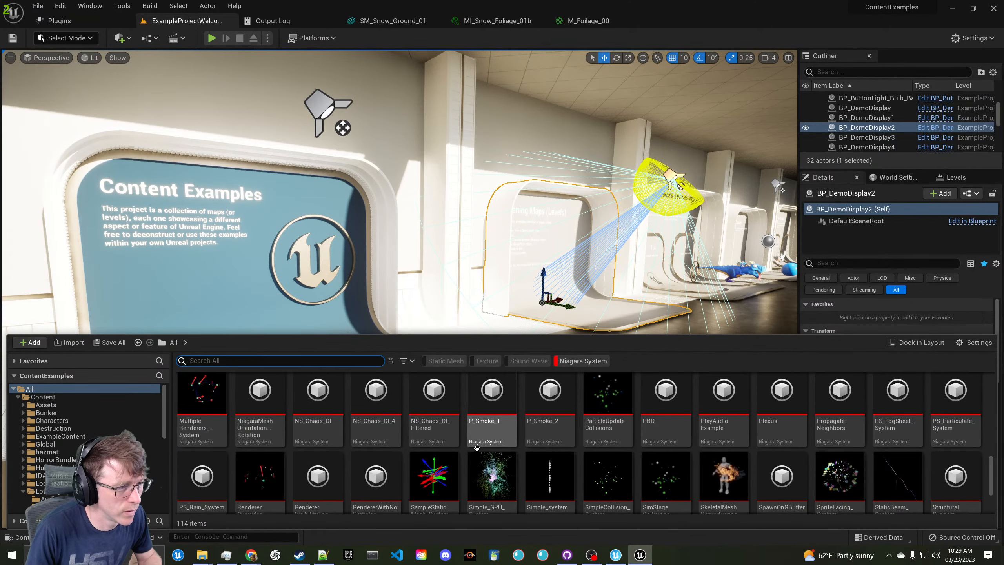
{"action": "scroll", "coordinate": [476, 447], "scroll_direction": "down", "scroll_amount": 1}
{"action": "left_click", "coordinate": [213, 478]}
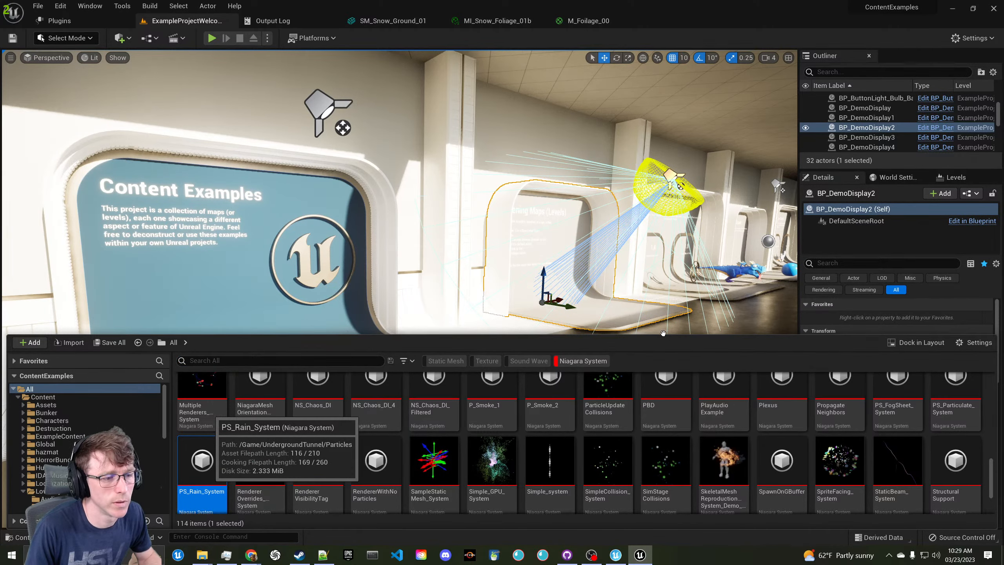
{"action": "key", "text": "s"}
{"action": "right_click_drag", "start_coordinate": [641, 317], "coordinate": [692, 317]}
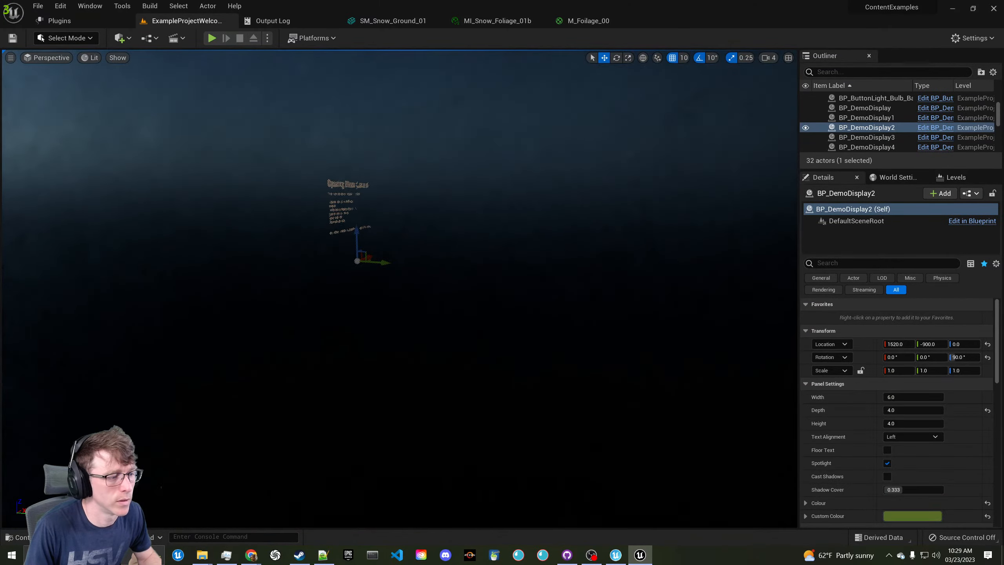
{"action": "key", "text": "ctrl+space"}
{"action": "key", "text": "ctrl+space"}
{"action": "key", "text": "w"}
{"action": "right_click_drag", "start_coordinate": [287, 387], "coordinate": [253, 356]}
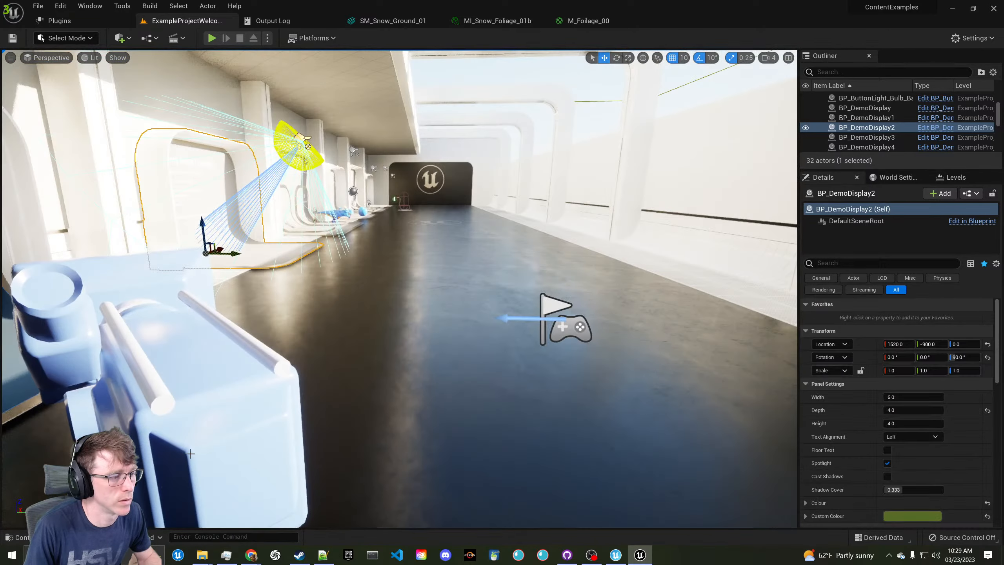
{"action": "key", "text": "ctrl+space"}
{"action": "left_click_drag", "start_coordinate": [202, 463], "coordinate": [412, 278]}
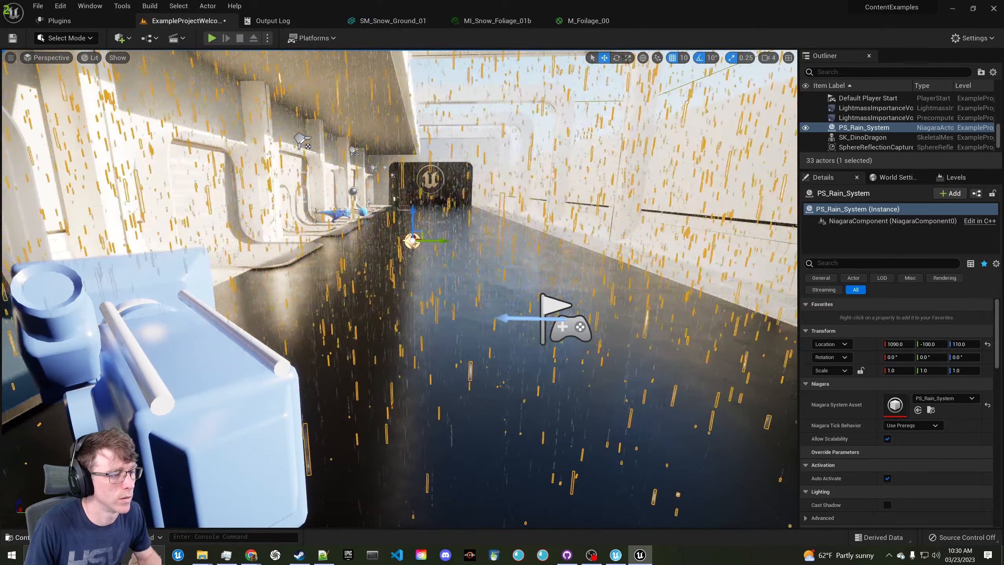
Start migrating the PS_Rain_System asset and bring up the report of the assets it depends on
{"action": "key", "text": "ctrl+space"}
{"action": "right_click", "coordinate": [212, 464]}
{"action": "mouse_move", "coordinate": [342, 326]}
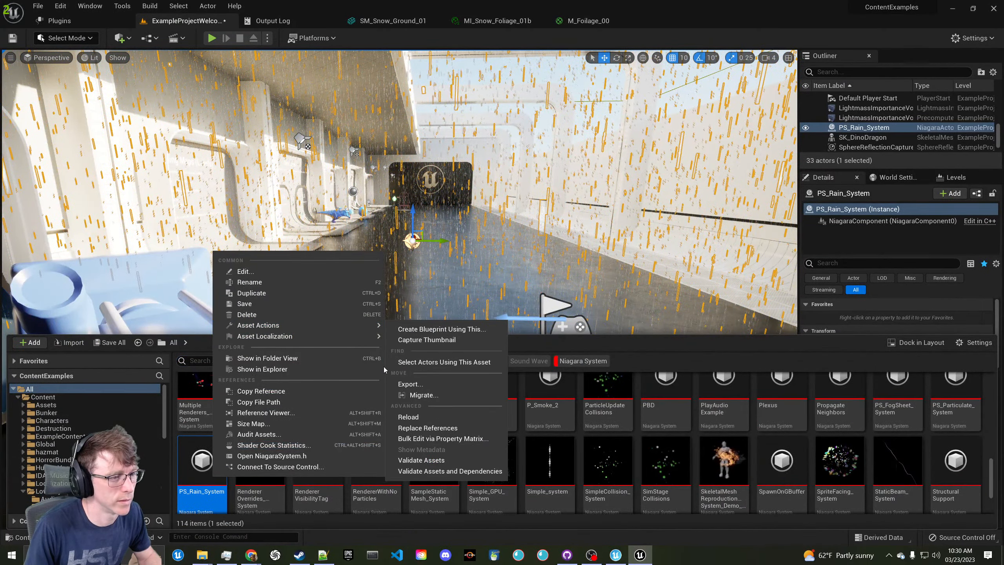
{"action": "left_click", "coordinate": [423, 394]}
{"action": "left_click", "coordinate": [595, 388]}
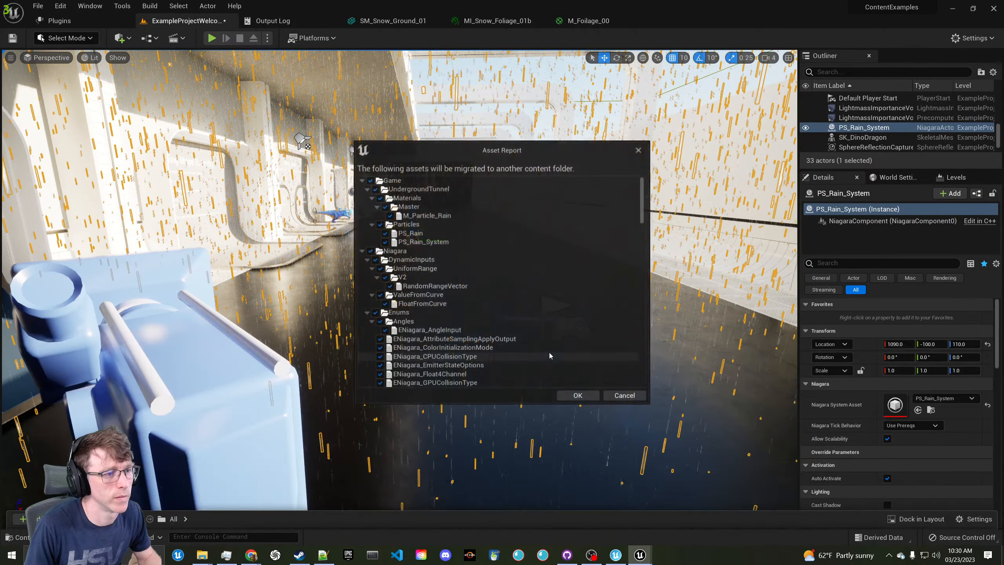
Exclude the Niagara folder from the migration and migrate the Game assets into the IceLevel plugin's Content folder
{"action": "left_click", "coordinate": [361, 180]}
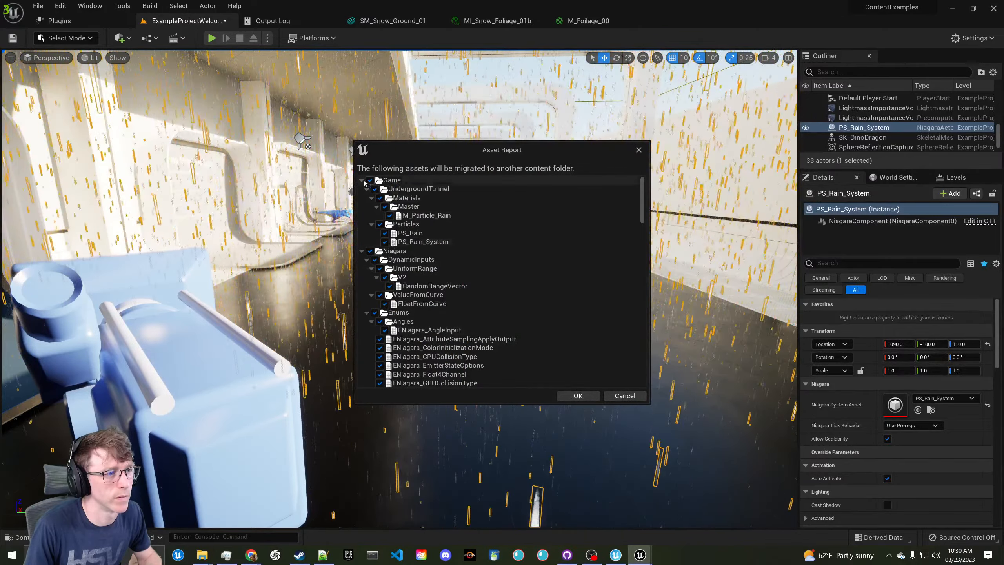
{"action": "left_click", "coordinate": [361, 189]}
{"action": "left_click", "coordinate": [370, 189]}
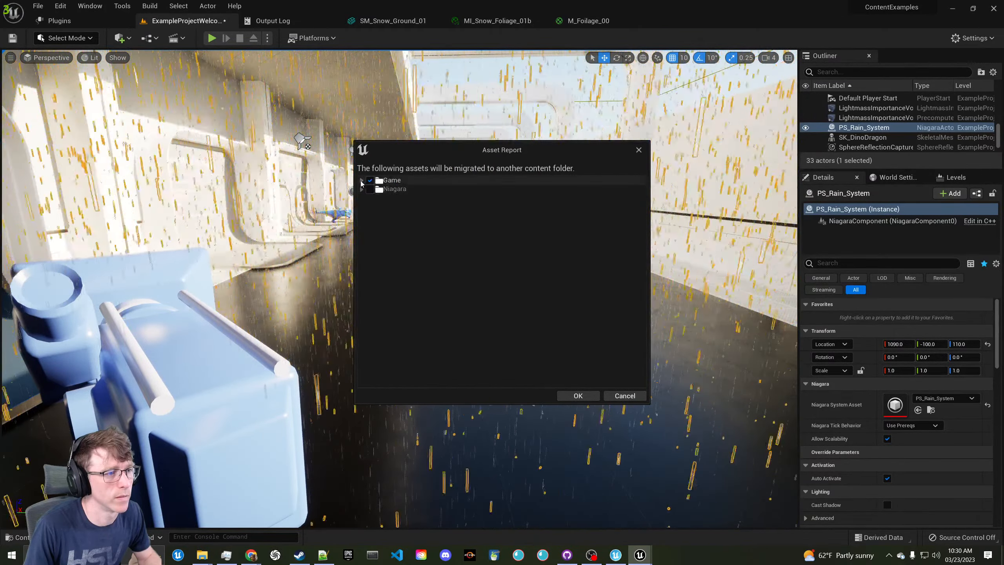
{"action": "left_click", "coordinate": [362, 180]}
{"action": "left_click", "coordinate": [577, 395]}
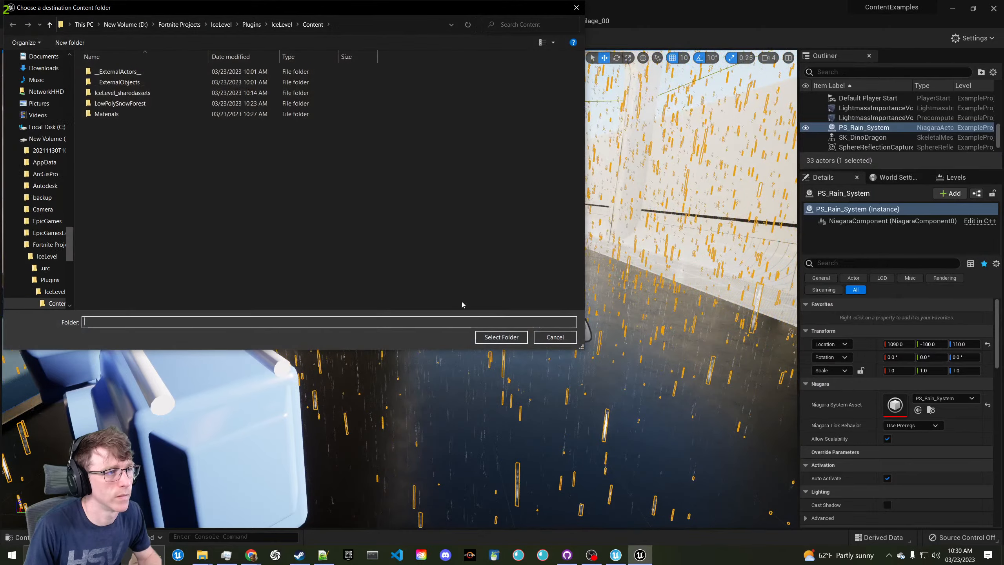
{"action": "left_click", "coordinate": [500, 337]}
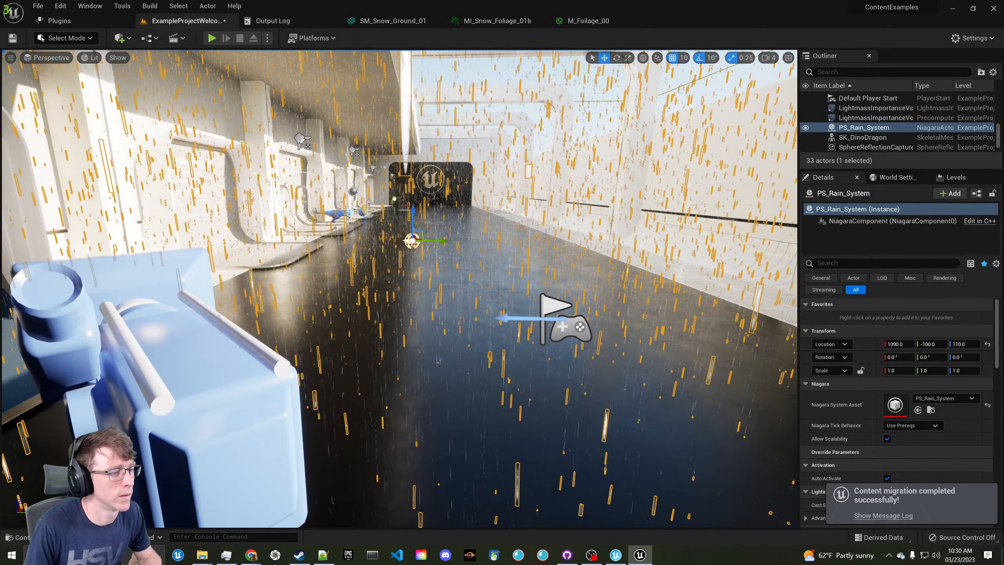
Place the NiagaraMeshOrientationRotation system on the hallway floor and look at its effect up close
{"action": "left_click", "coordinate": [24, 537]}
{"action": "scroll", "coordinate": [287, 447], "scroll_direction": "up", "scroll_amount": 3}
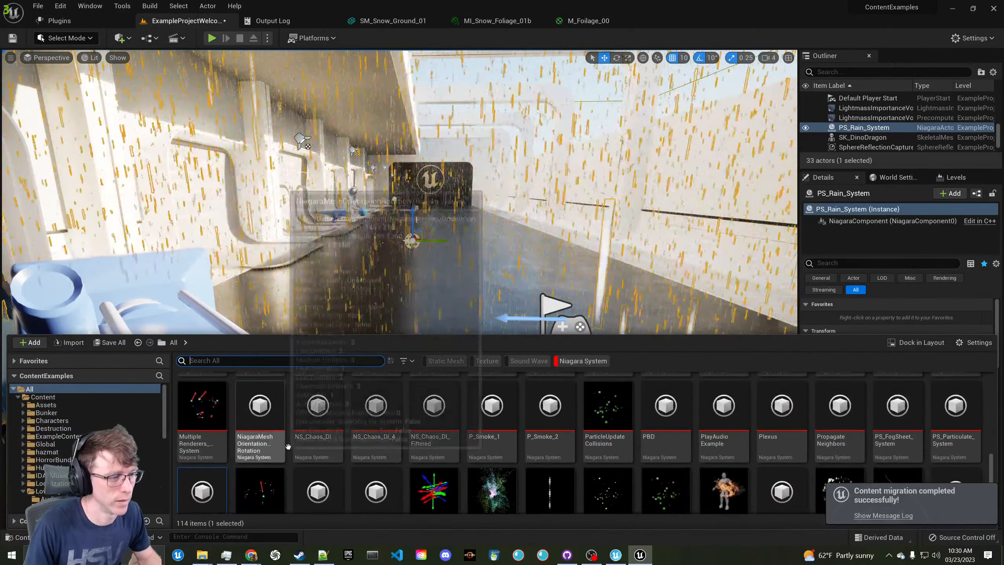
{"action": "scroll", "coordinate": [326, 449], "scroll_direction": "up", "scroll_amount": 1}
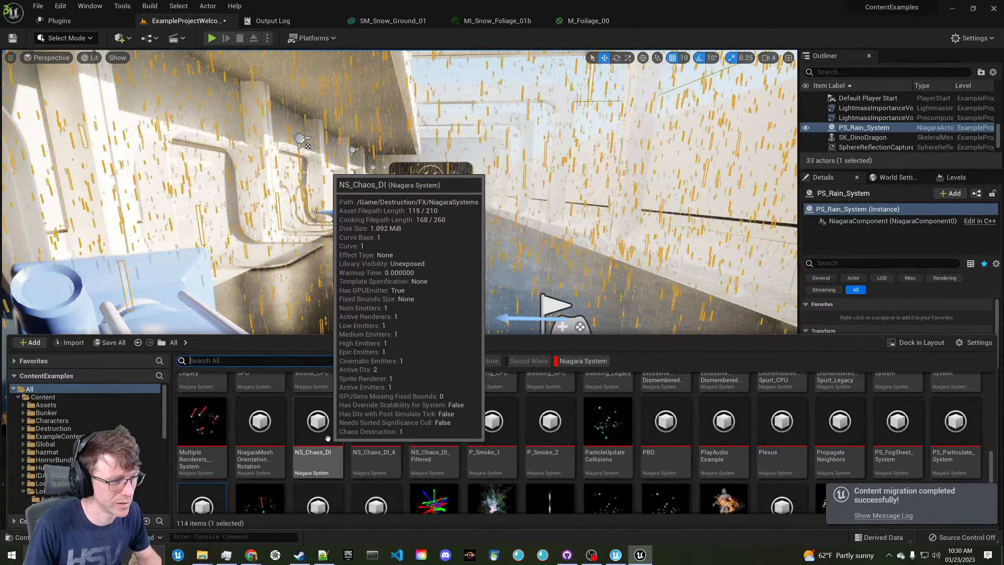
{"action": "left_click", "coordinate": [262, 447]}
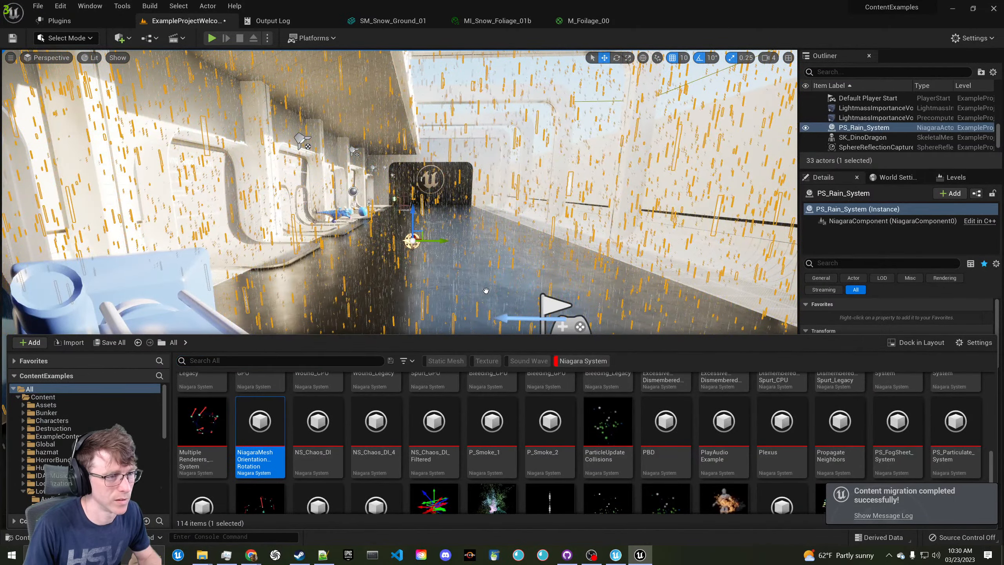
{"action": "left_click_drag", "start_coordinate": [486, 290], "coordinate": [482, 291]}
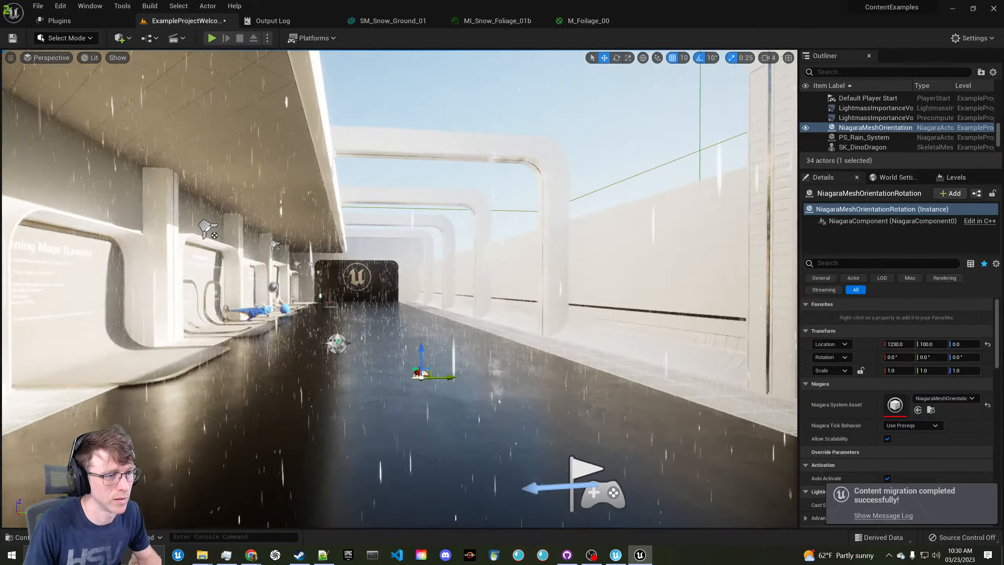
{"action": "key", "text": "w"}
{"action": "right_click_drag", "start_coordinate": [483, 292], "coordinate": [480, 326]}
{"action": "key", "text": "s"}
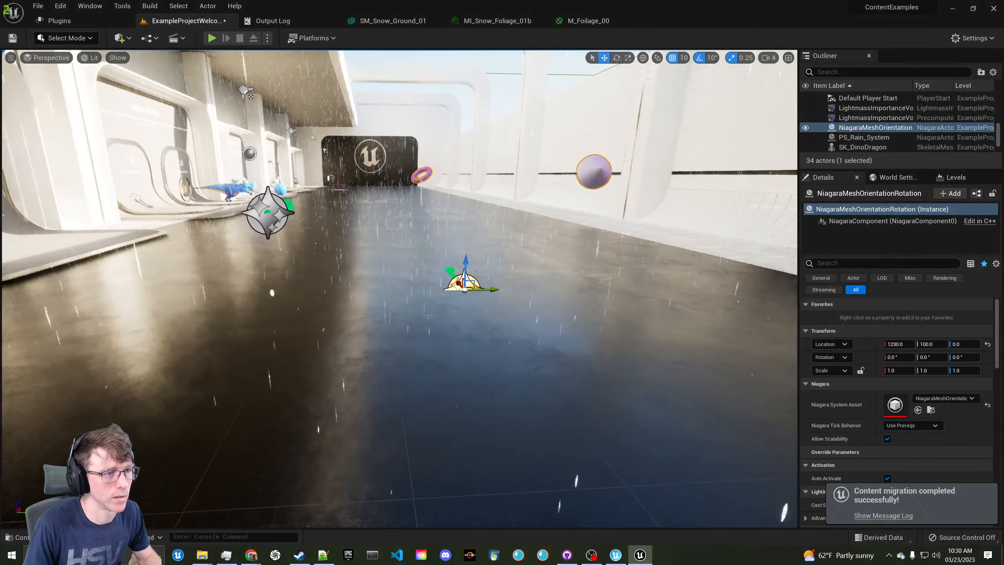
Browse the project's other Niagara System assets for further effects
{"action": "key", "text": "ctrl+space"}
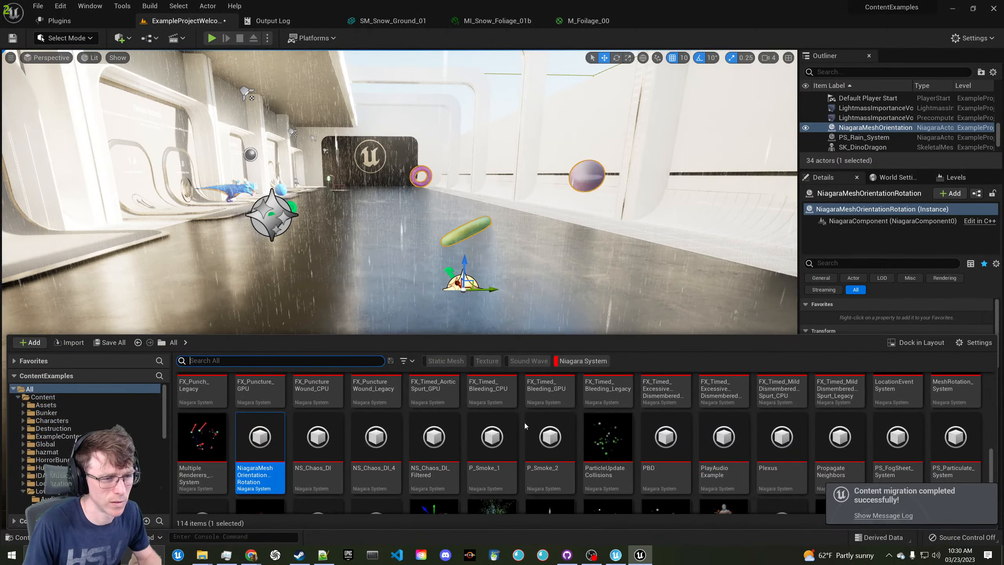
{"action": "scroll", "coordinate": [525, 425], "scroll_direction": "down", "scroll_amount": 1}
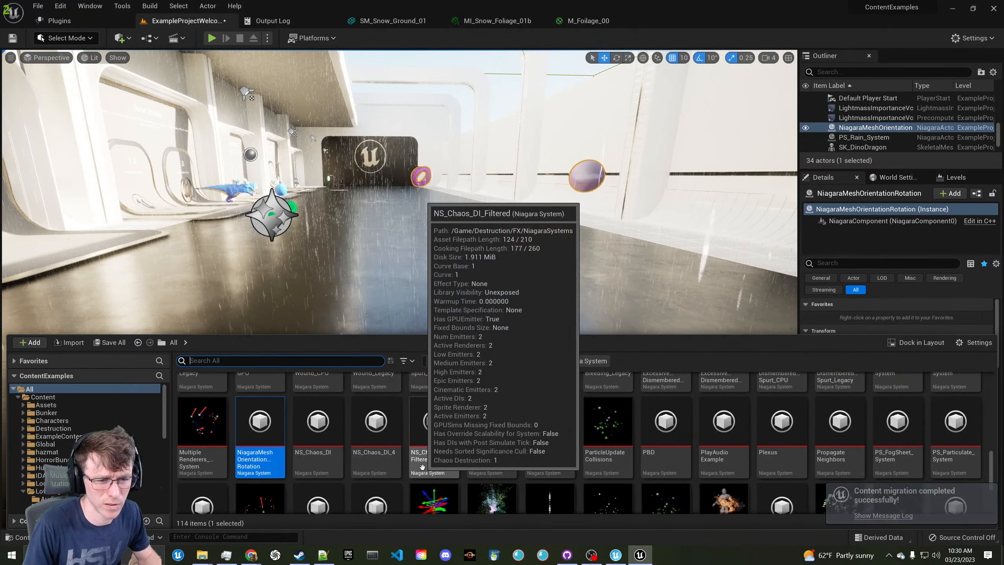
{"action": "scroll", "coordinate": [422, 467], "scroll_direction": "up", "scroll_amount": 2}
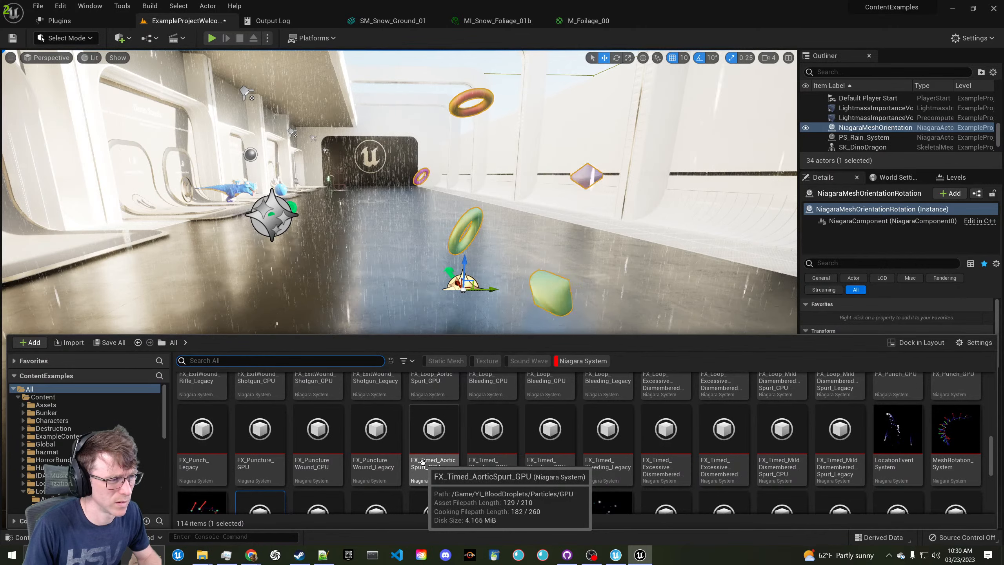
{"action": "scroll", "coordinate": [421, 461], "scroll_direction": "up", "scroll_amount": 1}
{"action": "scroll", "coordinate": [422, 462], "scroll_direction": "up", "scroll_amount": 1}
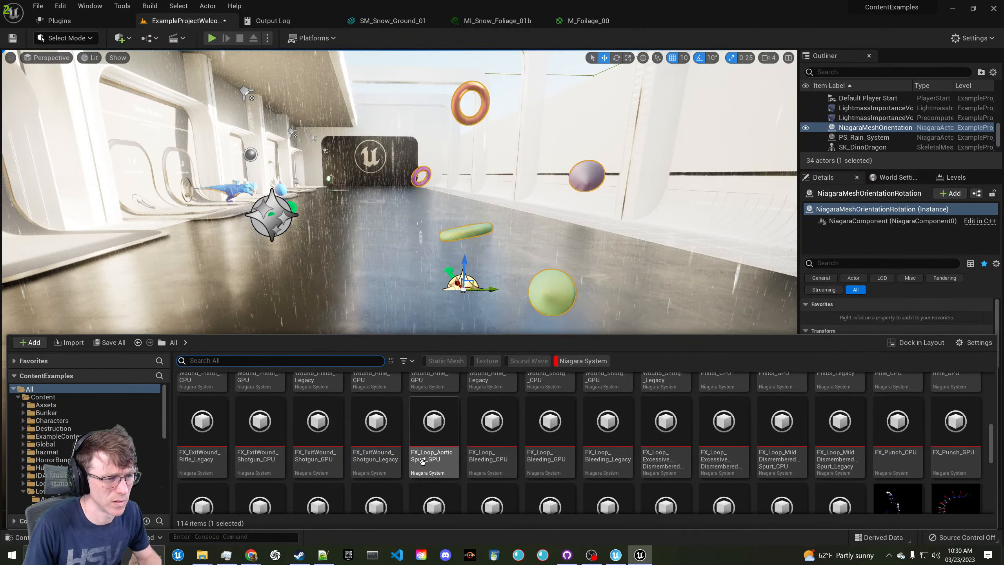
{"action": "scroll", "coordinate": [422, 461], "scroll_direction": "up", "scroll_amount": 2}
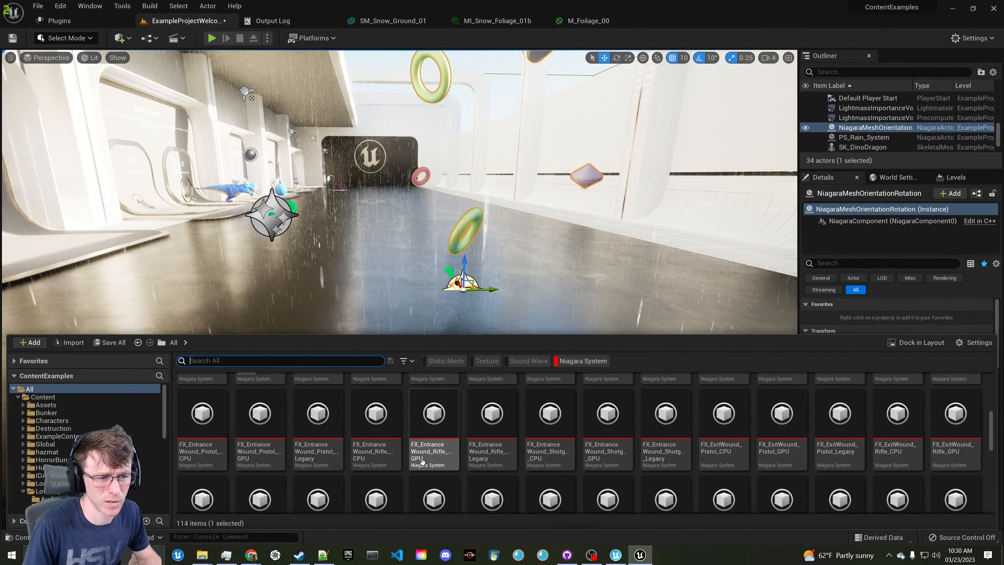
{"action": "scroll", "coordinate": [422, 461], "scroll_direction": "up", "scroll_amount": 3}
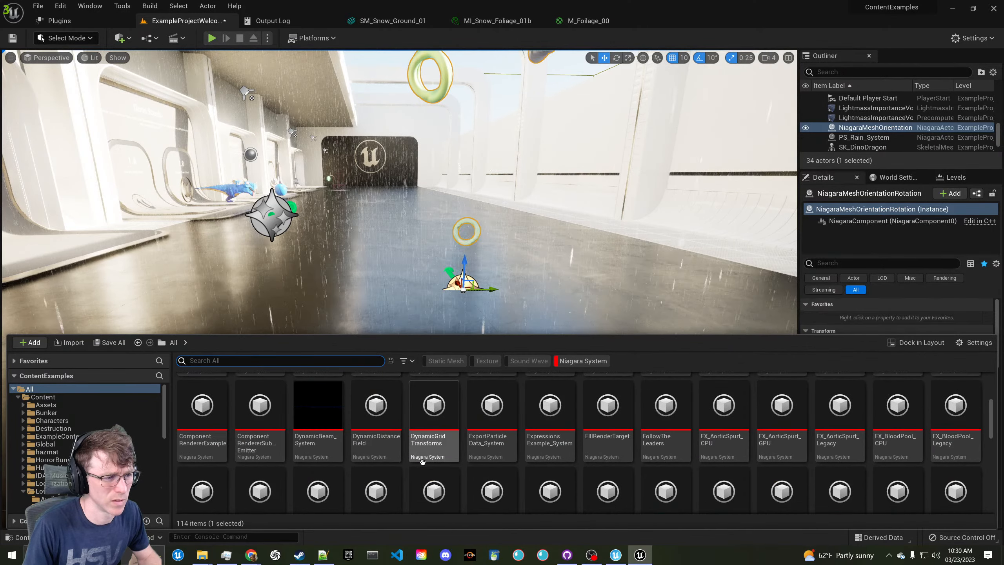
{"action": "scroll", "coordinate": [422, 461], "scroll_direction": "up", "scroll_amount": 3}
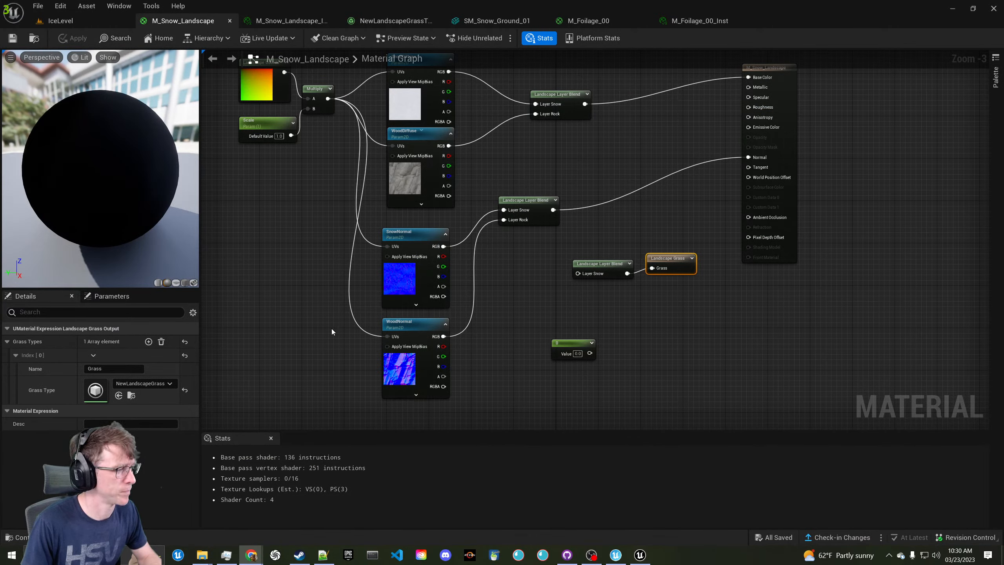
Show the IceLevel map in the Fortnite editor and change from Landscape mode to Selection mode
{"action": "left_click", "coordinate": [68, 26]}
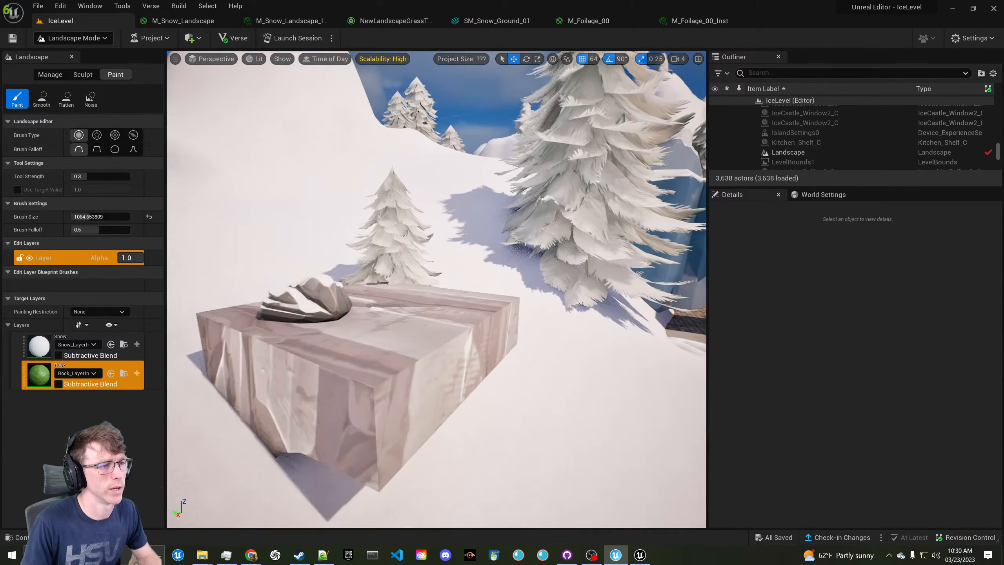
{"action": "right_click_drag", "start_coordinate": [437, 289], "coordinate": [547, 253]}
{"action": "key", "text": "ctrl+space"}
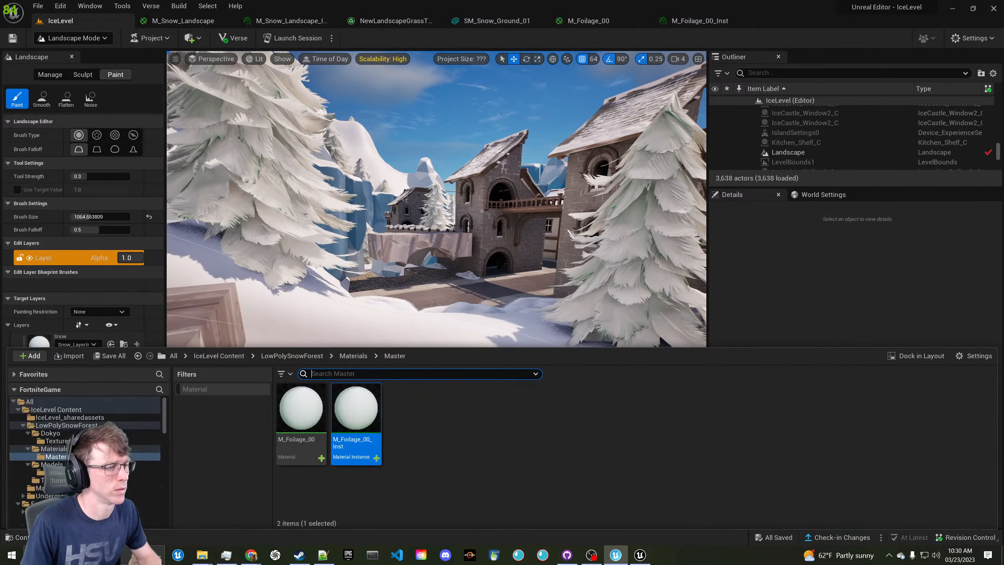
{"action": "left_click", "coordinate": [81, 41]}
{"action": "left_click", "coordinate": [86, 60]}
Place PS_Rain_System from the UndergroundTunnel Particles folder on the snow in front of the castle
{"action": "key", "text": "ctrl+space"}
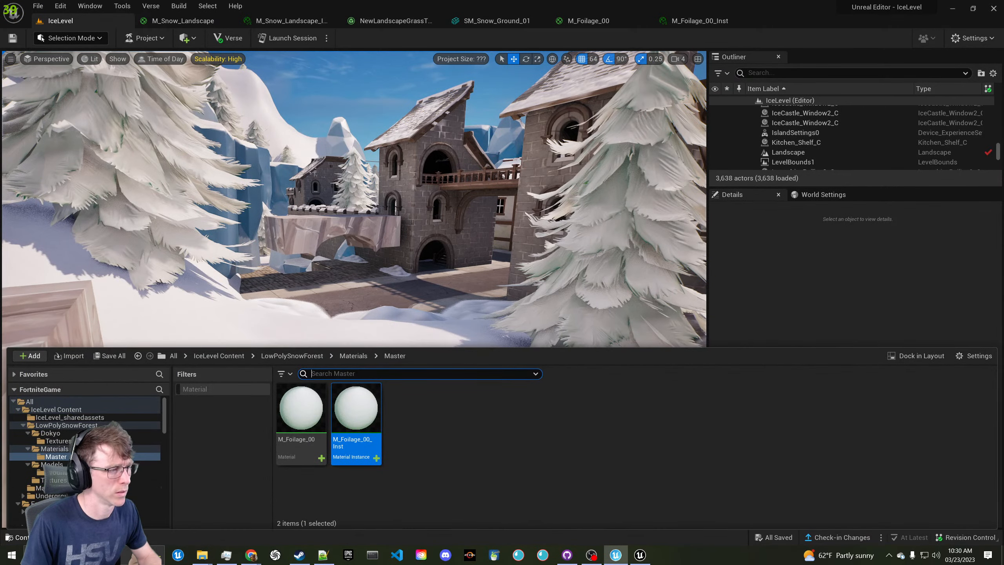
{"action": "left_click", "coordinate": [24, 427]}
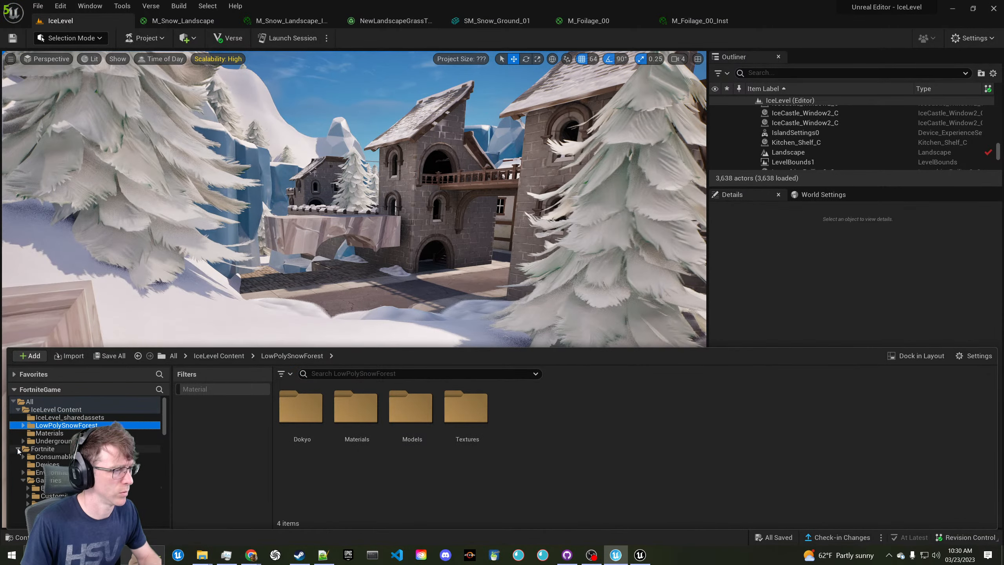
{"action": "left_click", "coordinate": [69, 440]}
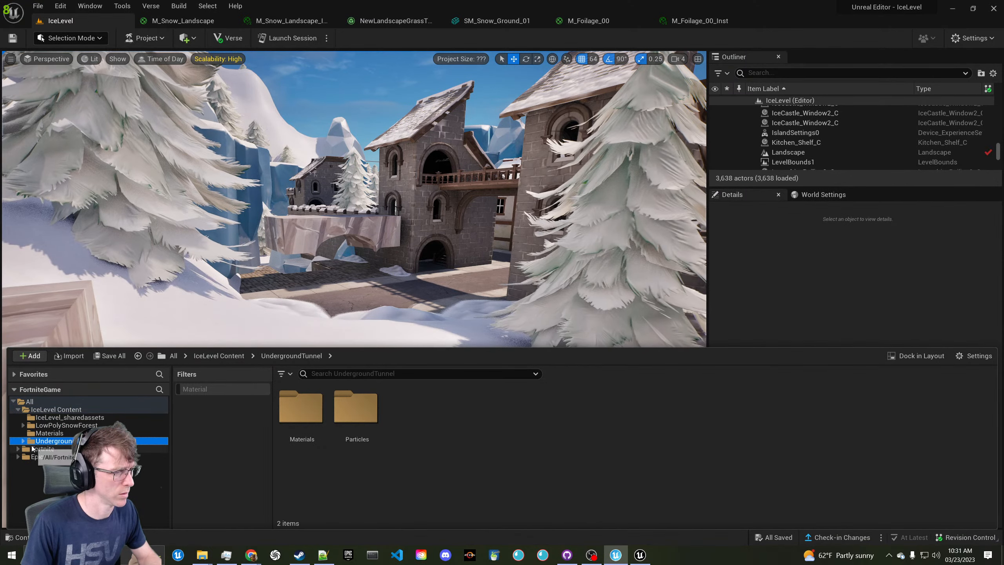
{"action": "left_click", "coordinate": [50, 456]}
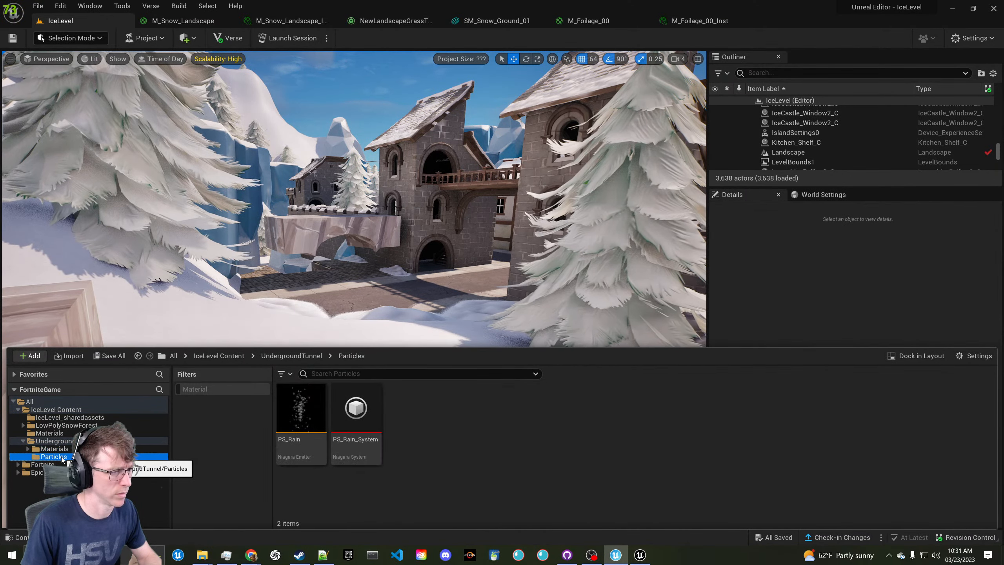
{"action": "left_click", "coordinate": [355, 411]}
{"action": "left_click_drag", "start_coordinate": [356, 411], "coordinate": [385, 300]}
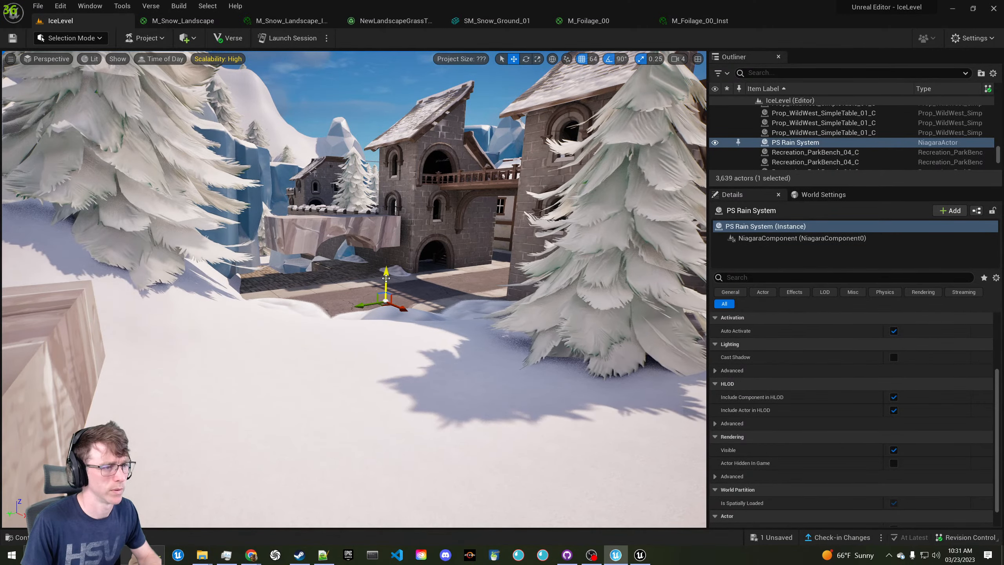
Fly through the castle area and examine the rain effect from beneath the stone bridge
{"action": "key", "text": "w"}
{"action": "right_click_drag", "start_coordinate": [386, 278], "coordinate": [440, 248]}
{"action": "key", "text": "g"}
{"action": "key", "text": "w"}
{"action": "key", "text": "a"}
{"action": "key", "text": "w"}
{"action": "key", "text": "g"}
{"action": "key", "text": "s"}
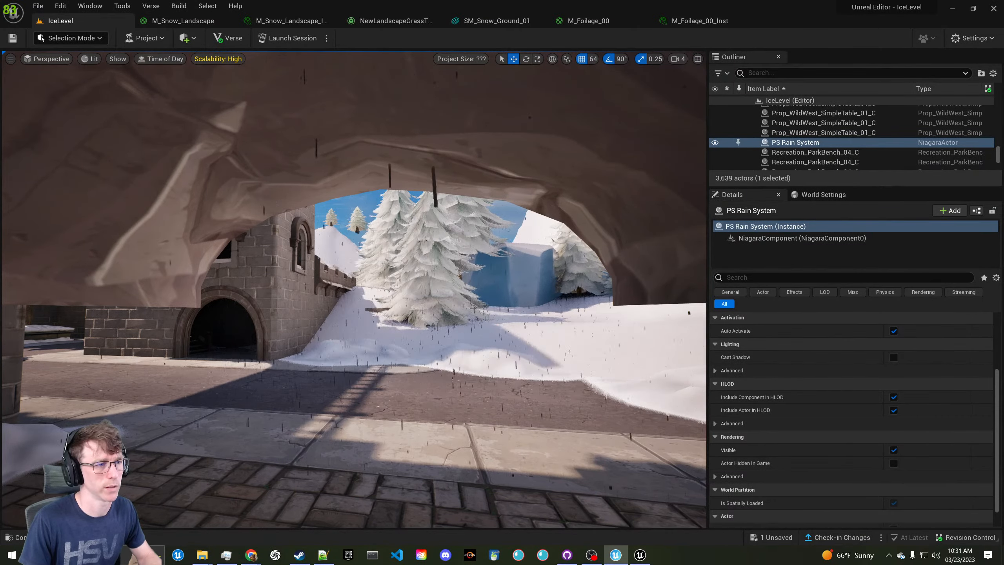
Open the placed rain actor's PS_Rain_System asset in the Niagara editor
{"action": "key", "text": "w"}
{"action": "right_click_drag", "start_coordinate": [473, 310], "coordinate": [504, 319]}
{"action": "key", "text": "g"}
{"action": "key", "text": "w"}
{"action": "key", "text": "w"}
{"action": "scroll", "coordinate": [769, 331], "scroll_direction": "up", "scroll_amount": 4}
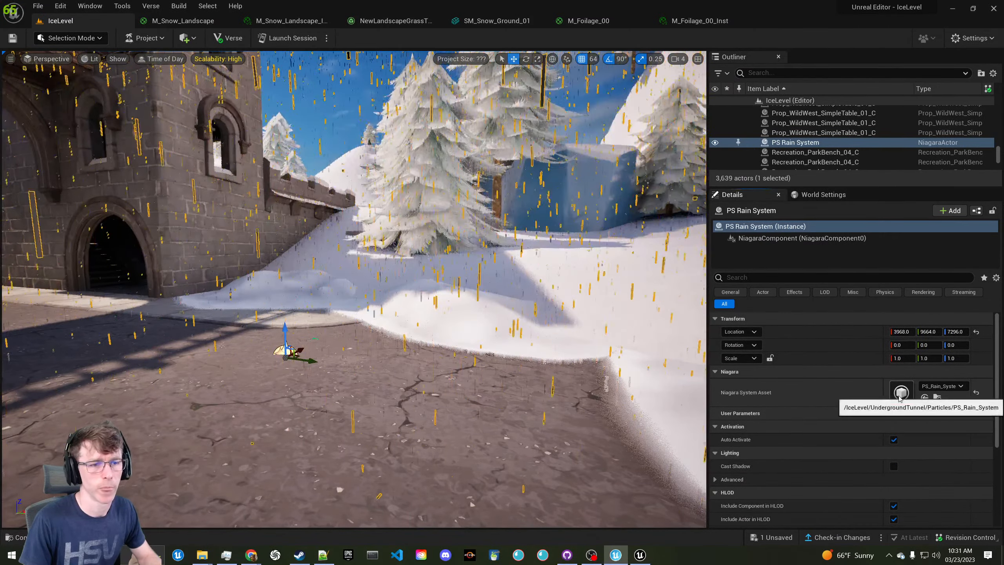
{"action": "double_click", "coordinate": [901, 392]}
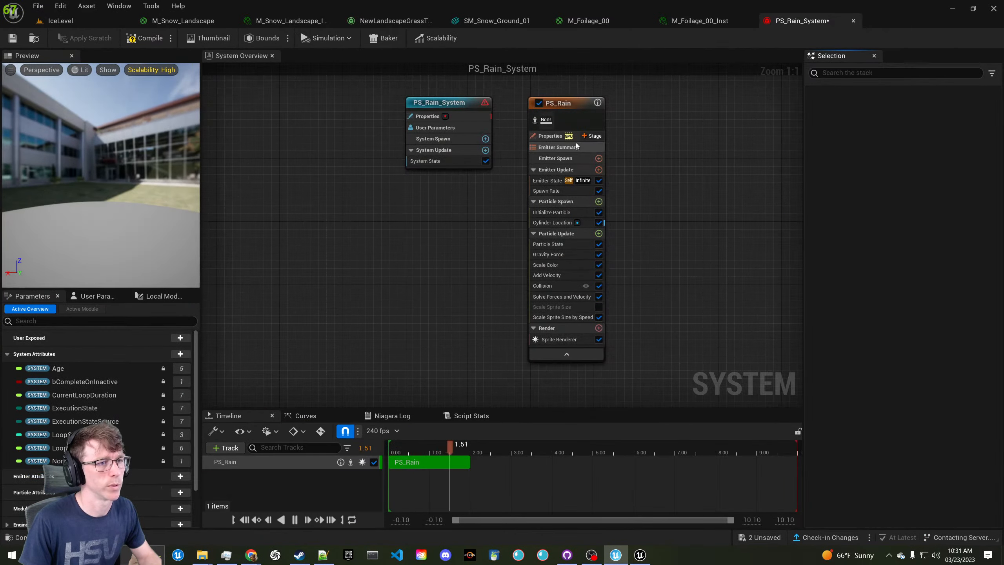
Review the PS_Rain emitter's module settings and show its Sprite Renderer settings
{"action": "left_click", "coordinate": [564, 105]}
{"action": "scroll", "coordinate": [882, 342], "scroll_direction": "down", "scroll_amount": 15}
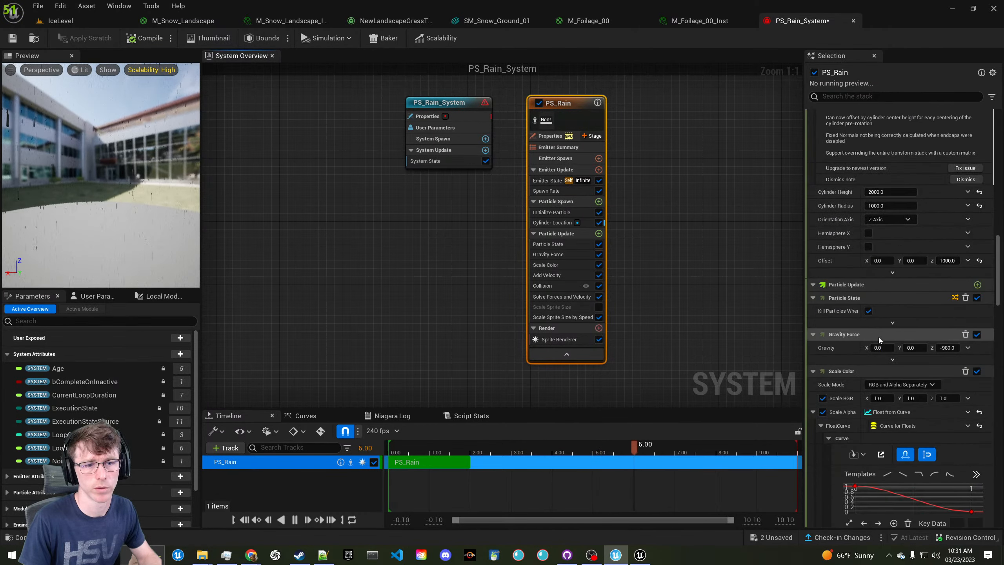
{"action": "scroll", "coordinate": [878, 337], "scroll_direction": "down", "scroll_amount": 5}
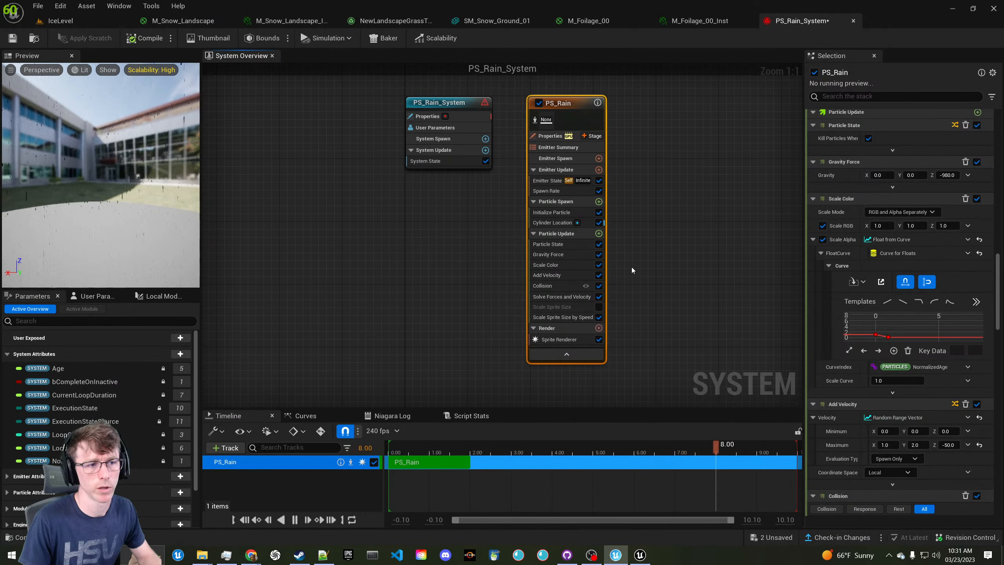
{"action": "left_click", "coordinate": [559, 339]}
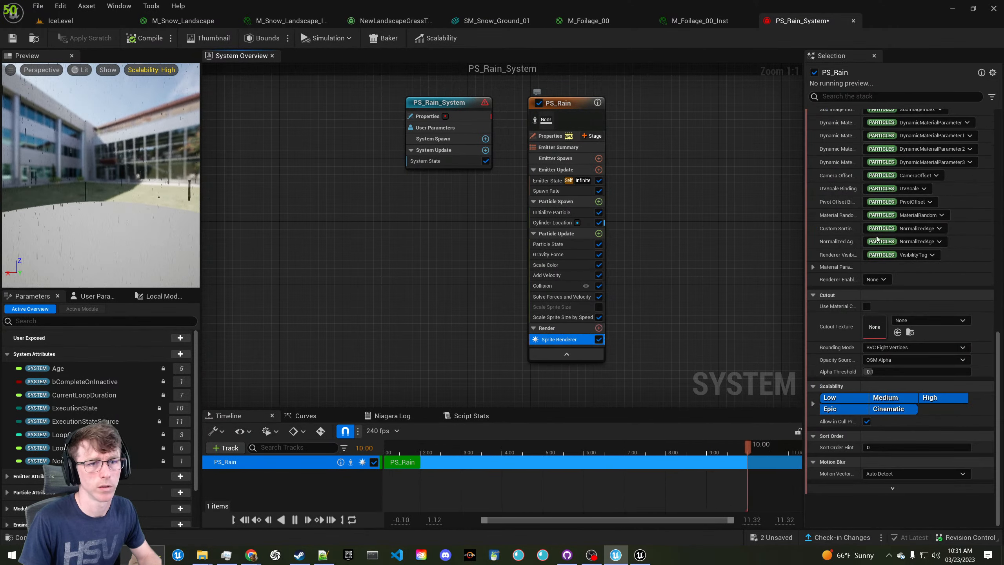
{"action": "scroll", "coordinate": [853, 354], "scroll_direction": "up", "scroll_amount": 15}
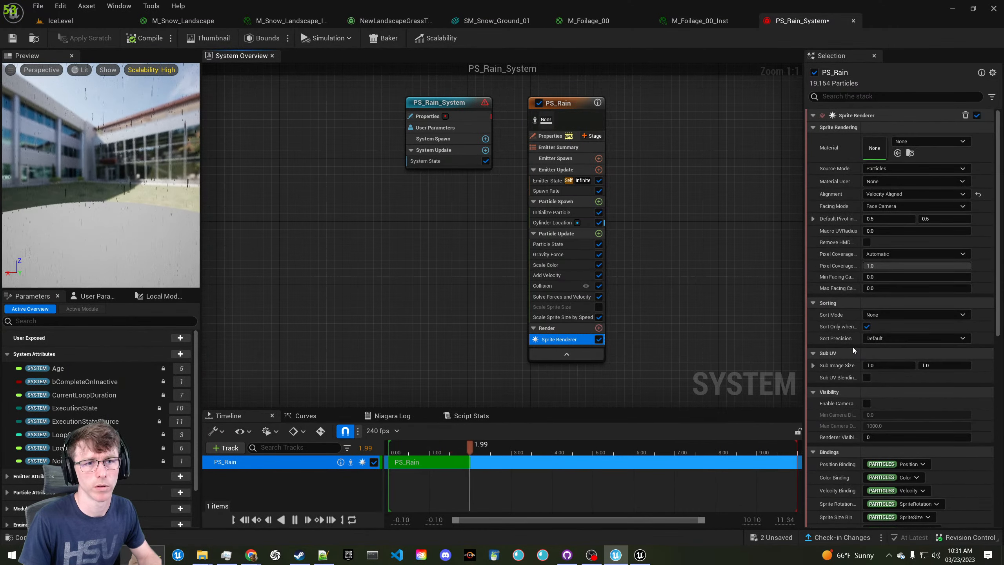
Assign M_Particle_Rain from the UndergroundTunnel Materials Master folder as the Sprite Renderer's material and save the rain system
{"action": "left_click", "coordinate": [909, 153]}
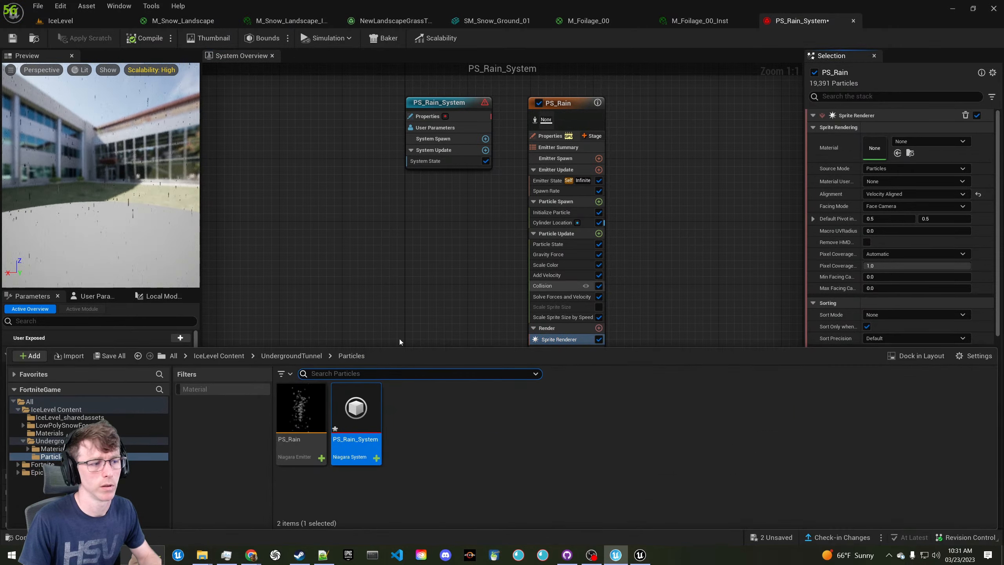
{"action": "left_click", "coordinate": [53, 448]}
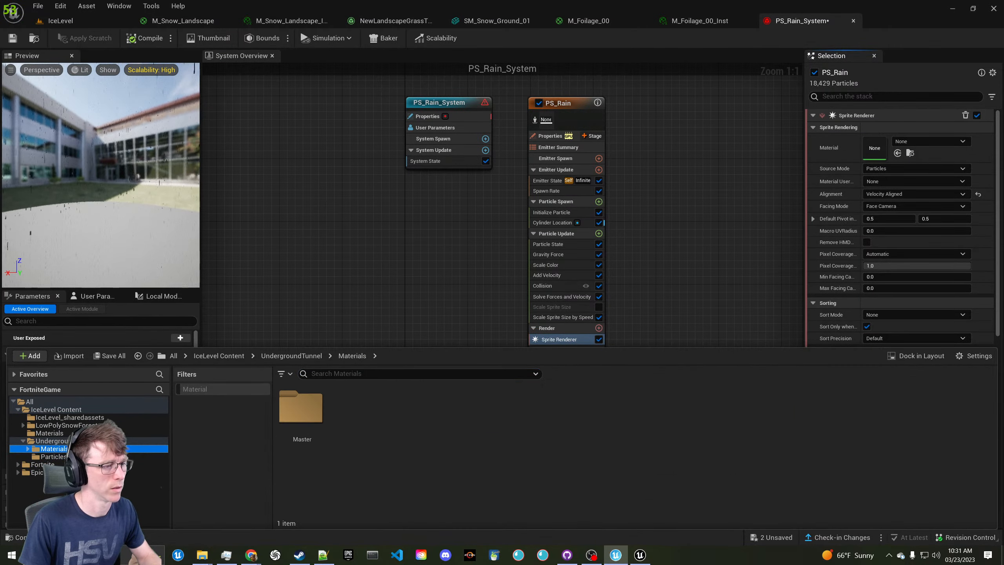
{"action": "double_click", "coordinate": [307, 413]}
{"action": "left_click_drag", "start_coordinate": [301, 410], "coordinate": [865, 155]}
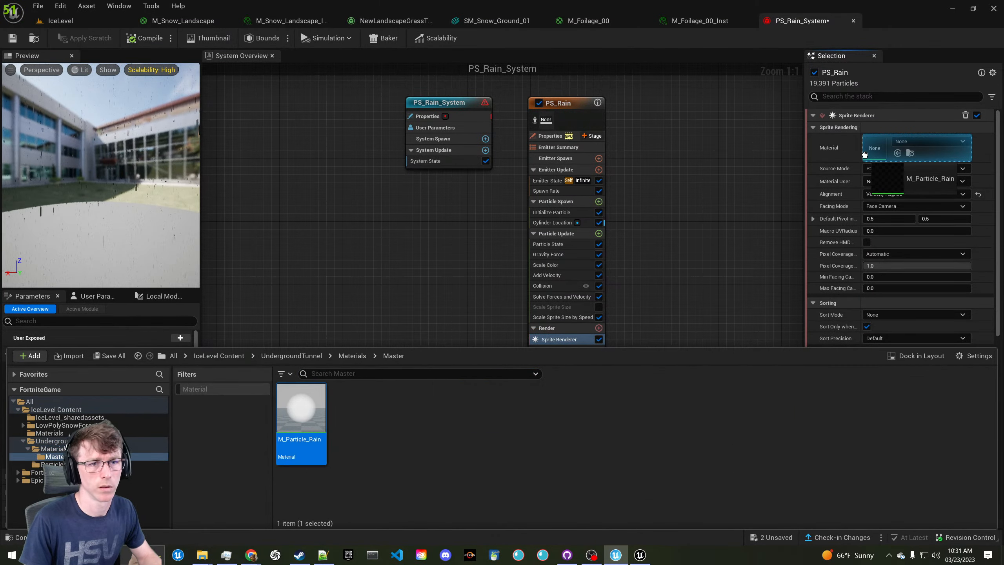
{"action": "left_click", "coordinate": [13, 40]}
Return to the IceLevel map, hide the editor overlays with game view and examine the rain around the castle gate and bridge
{"action": "left_click", "coordinate": [63, 21]}
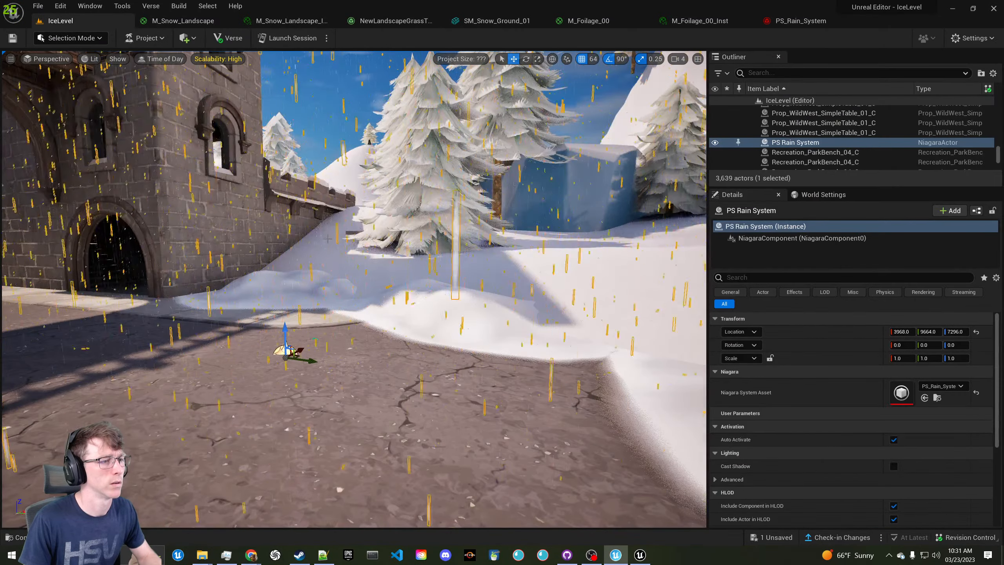
{"action": "key", "text": "g"}
{"action": "key", "text": "s"}
{"action": "right_click_drag", "start_coordinate": [328, 239], "coordinate": [186, 252]}
{"action": "key", "text": "d"}
{"action": "key", "text": "e"}
{"action": "key", "text": "a"}
{"action": "key", "text": "w"}
{"action": "key", "text": "s"}
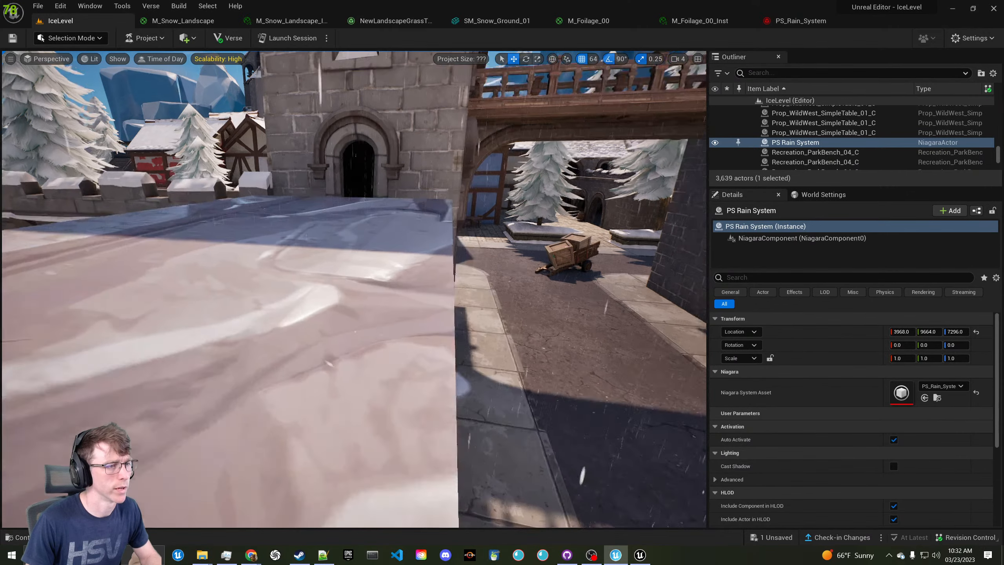
{"action": "key", "text": "s"}
{"action": "right_click_drag", "start_coordinate": [381, 252], "coordinate": [377, 256]}
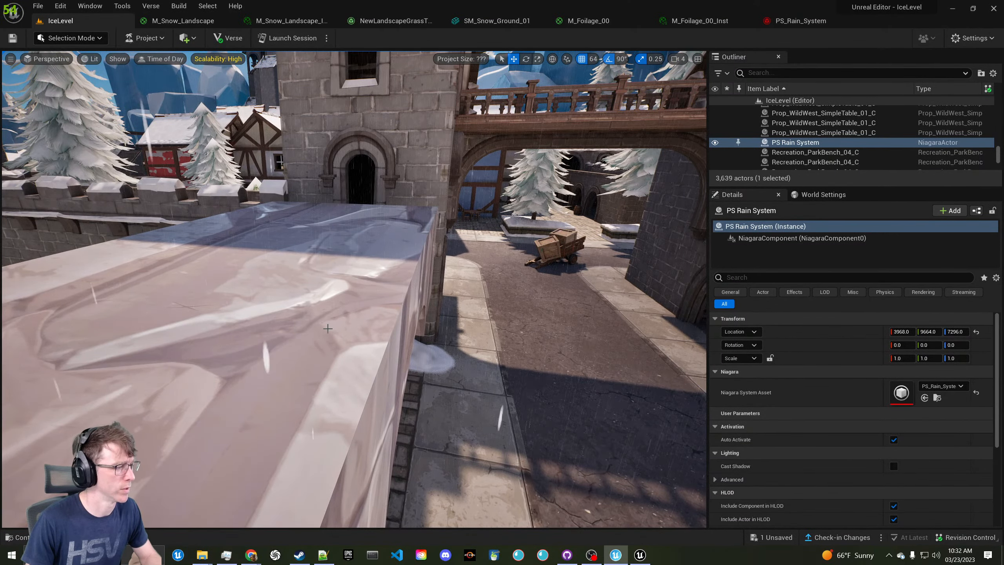
{"action": "key", "text": "s"}
{"action": "right_click_drag", "start_coordinate": [289, 327], "coordinate": [330, 335]}
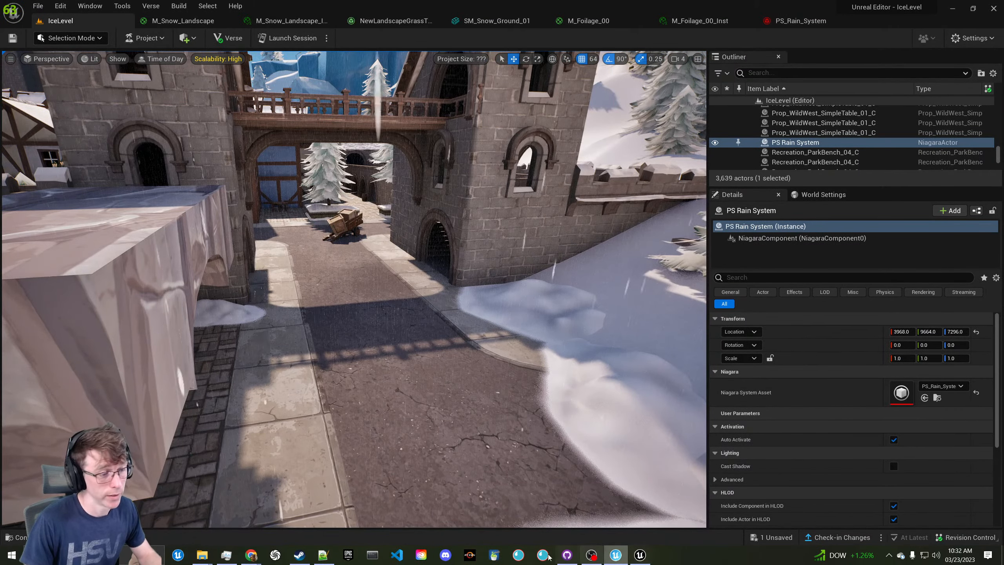
Switch to the Epic Games Launcher and show the Unreal Engine library with its engine versions and projects
{"action": "left_click", "coordinate": [355, 558]}
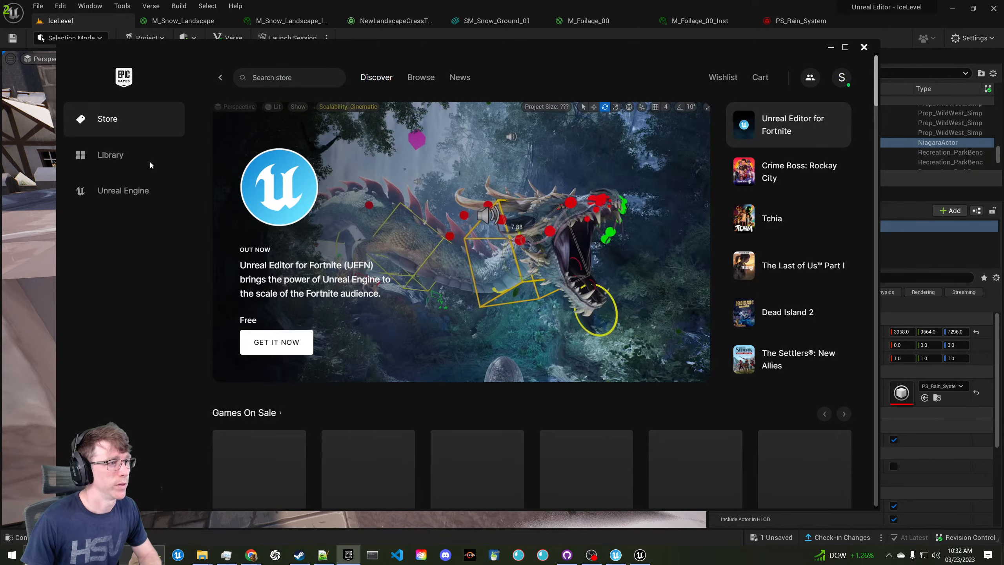
{"action": "left_click", "coordinate": [104, 158]}
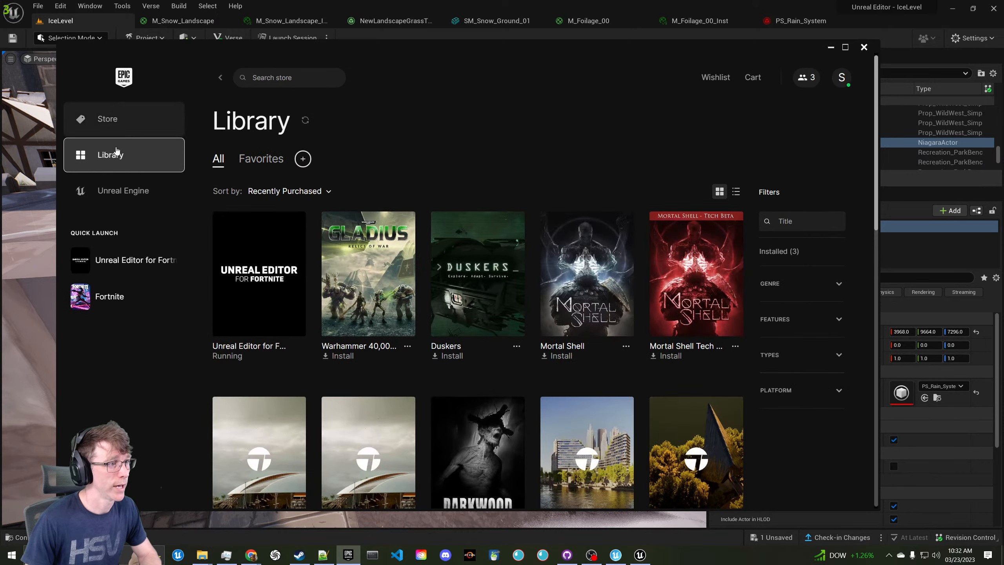
{"action": "left_click", "coordinate": [123, 191]}
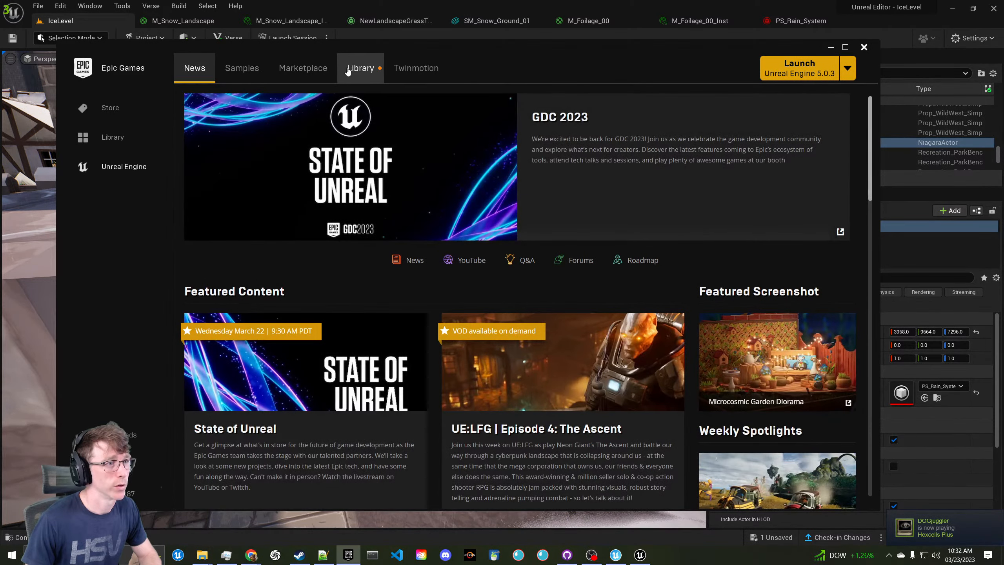
{"action": "left_click", "coordinate": [348, 69]}
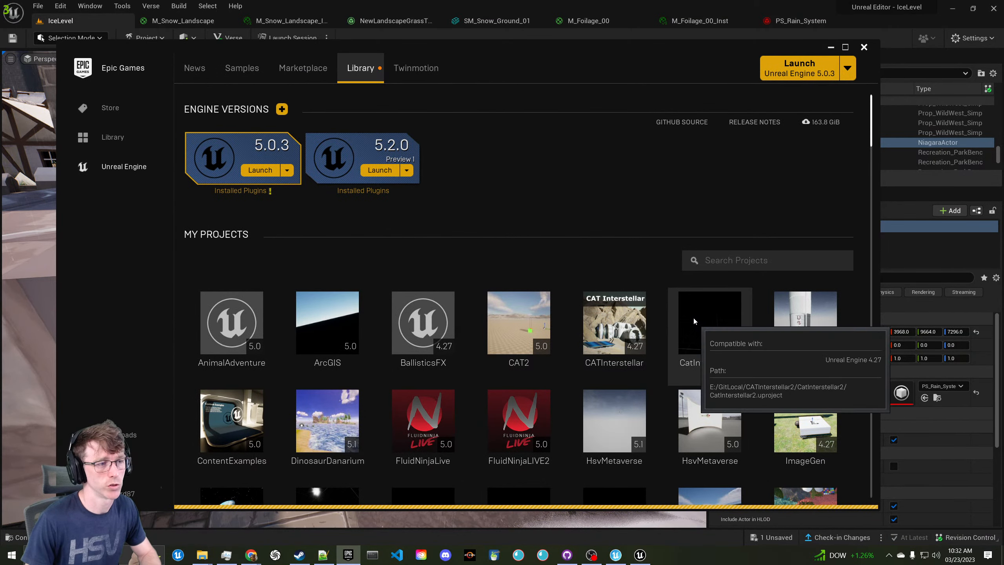
Browse the Unreal Engine Marketplace's showcase and Free For The Month assets
{"action": "left_click", "coordinate": [315, 77]}
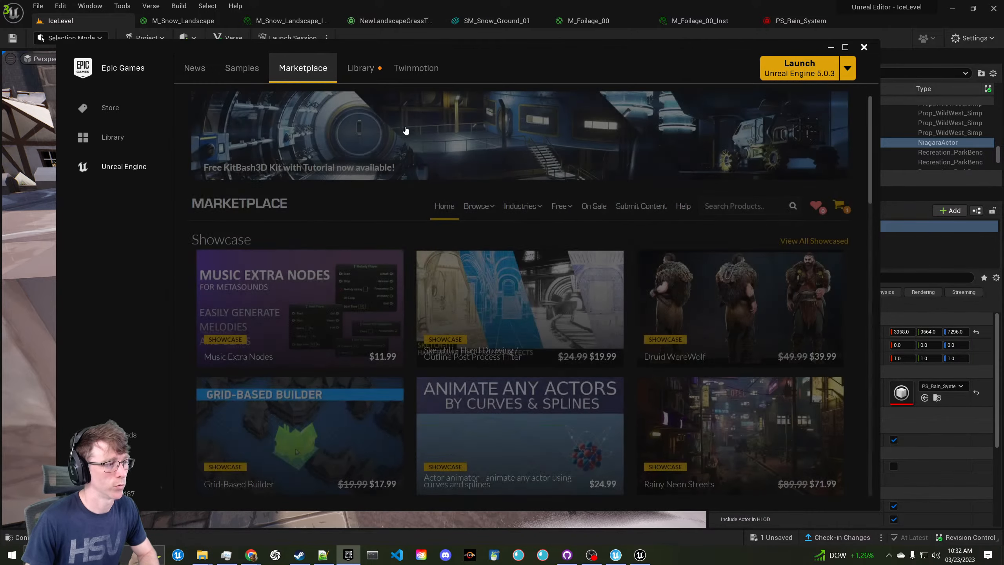
{"action": "scroll", "coordinate": [432, 306], "scroll_direction": "down", "scroll_amount": 2}
{"action": "scroll", "coordinate": [432, 305], "scroll_direction": "down", "scroll_amount": 4}
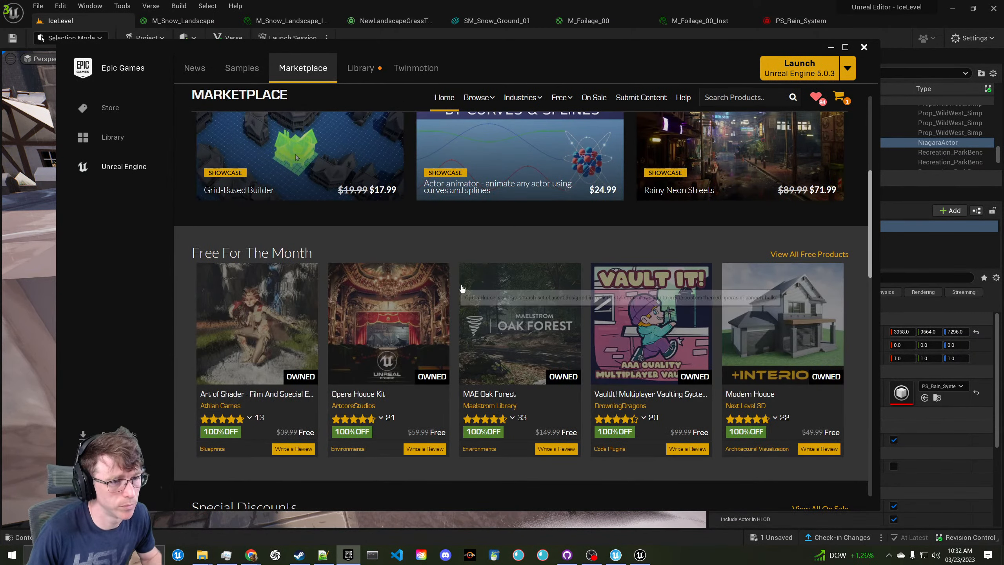
{"action": "scroll", "coordinate": [553, 252], "scroll_direction": "up", "scroll_amount": 5}
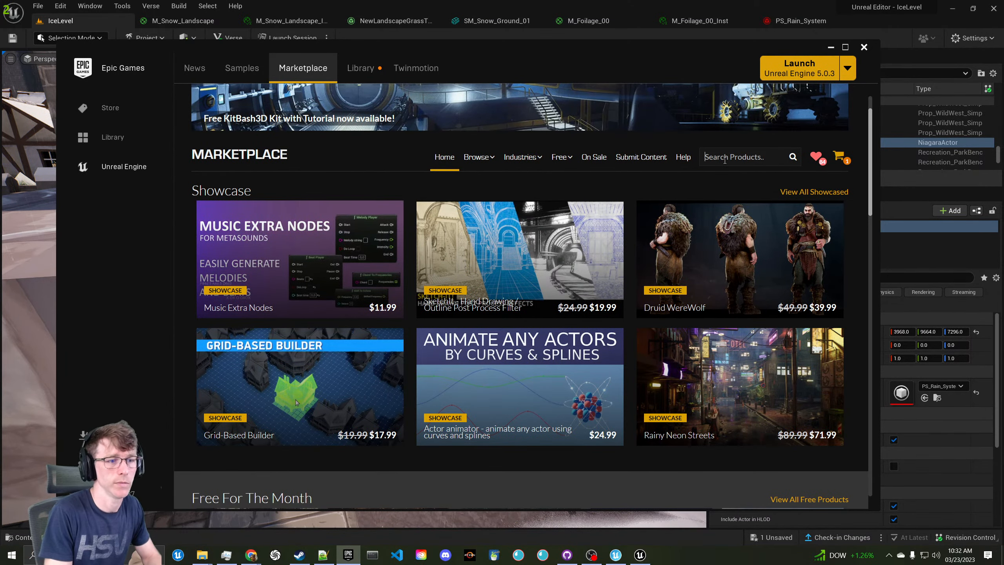
Search the Unreal Engine library's vault for "low poly"
{"action": "left_click", "coordinate": [362, 67]}
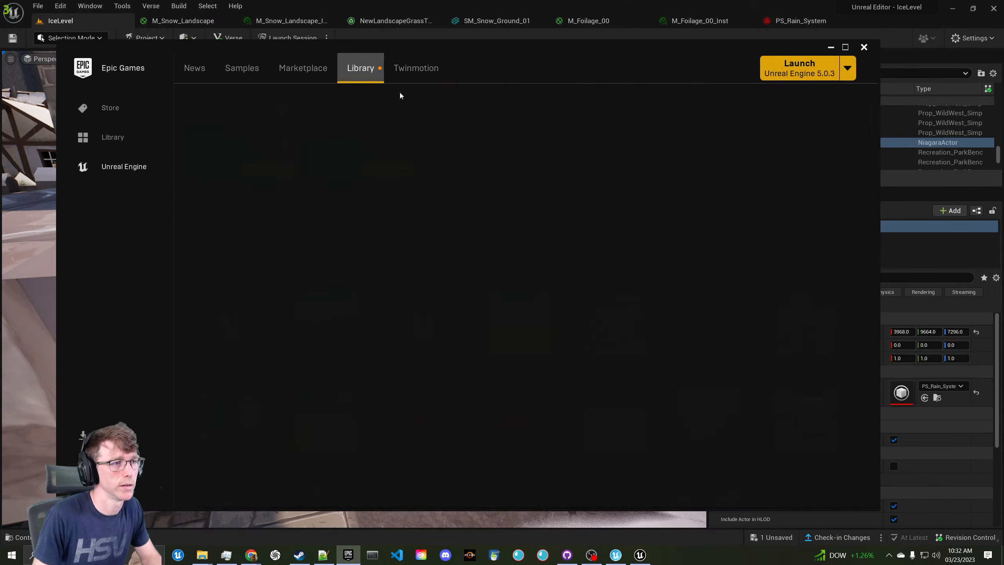
{"action": "scroll", "coordinate": [632, 284], "scroll_direction": "down", "scroll_amount": 5}
{"action": "scroll", "coordinate": [672, 300], "scroll_direction": "down", "scroll_amount": 2}
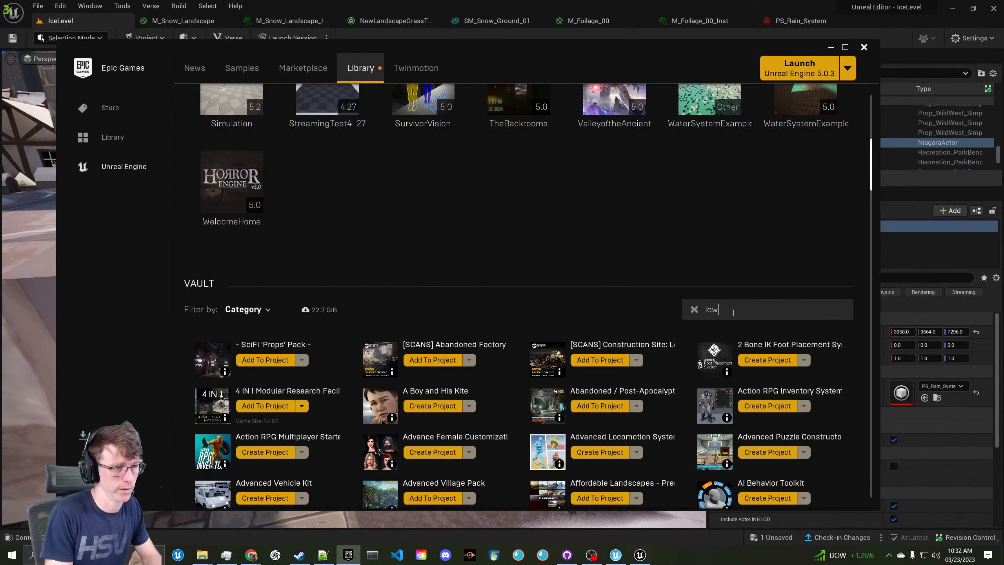
{"action": "key", "text": "BackSpace"}
{"action": "type", "text": "w po"}
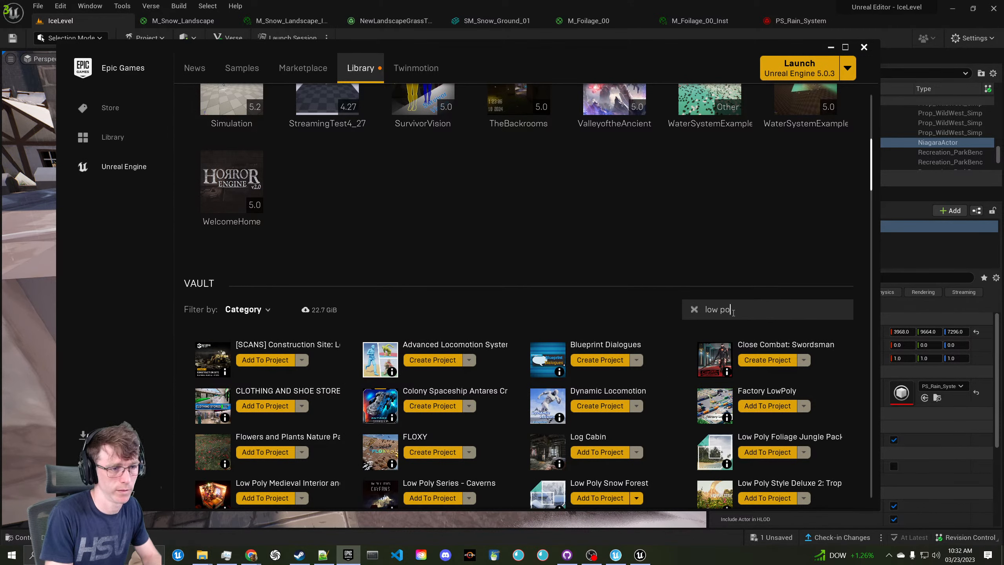
{"action": "type", "text": "ly"}
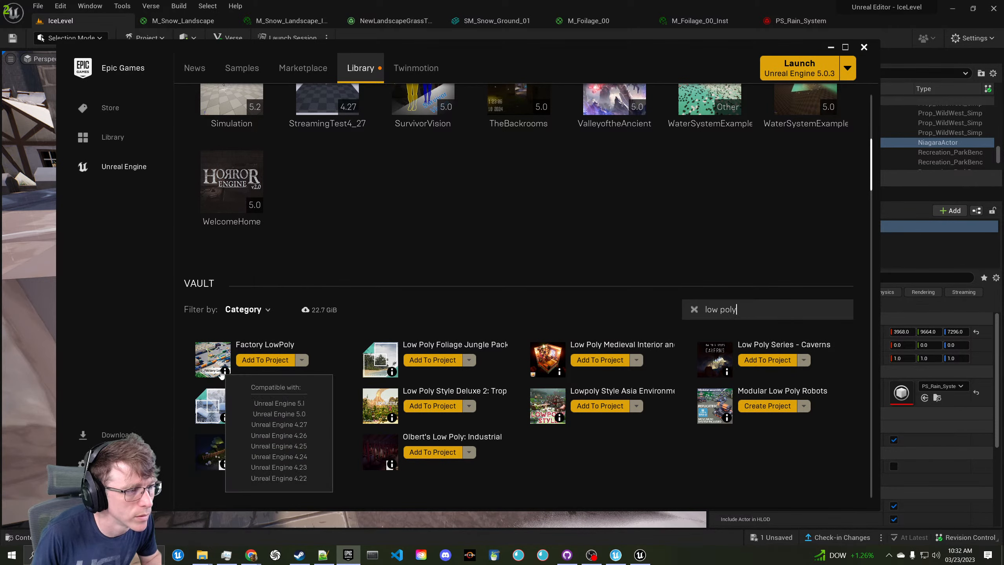
{"action": "left_click", "coordinate": [755, 362]}
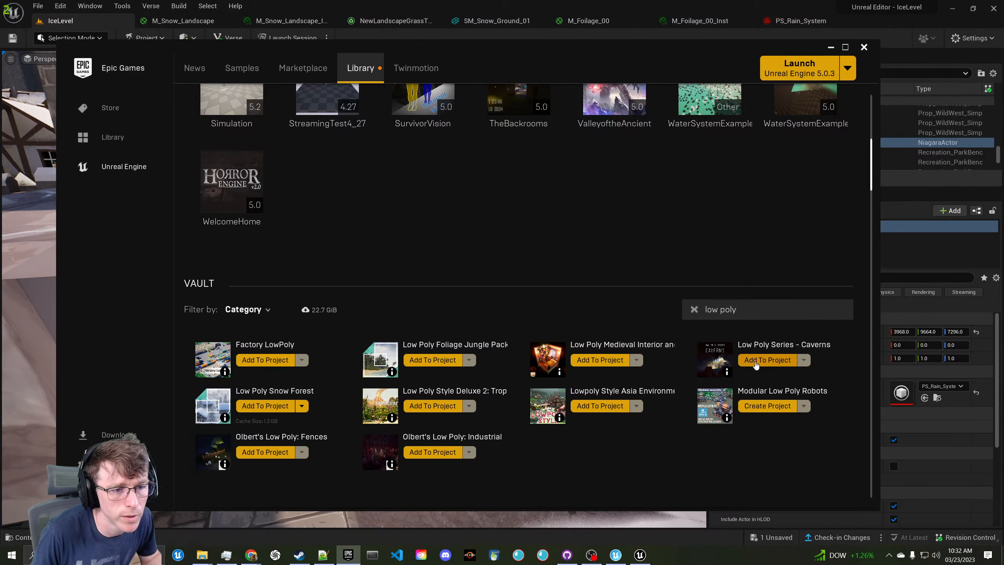
{"action": "left_click", "coordinate": [545, 187]}
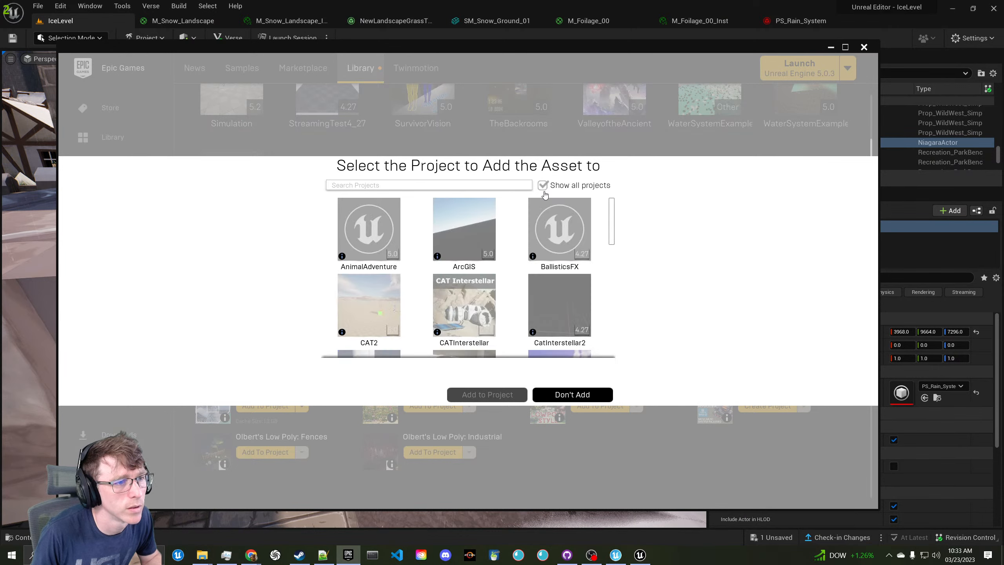
{"action": "scroll", "coordinate": [510, 286], "scroll_direction": "down", "scroll_amount": 10}
{"action": "scroll", "coordinate": [509, 295], "scroll_direction": "up", "scroll_amount": 8}
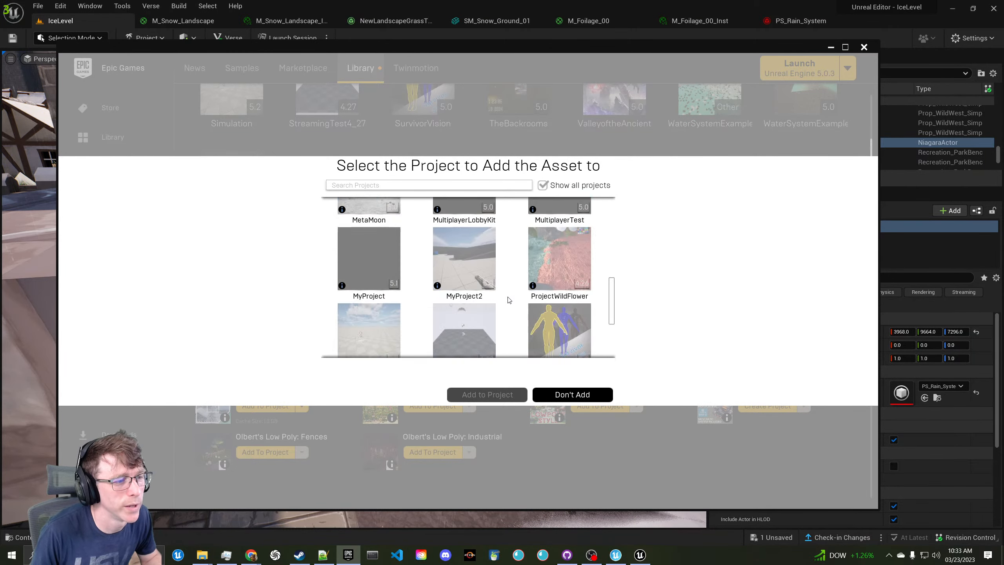
{"action": "scroll", "coordinate": [509, 300], "scroll_direction": "up", "scroll_amount": 2}
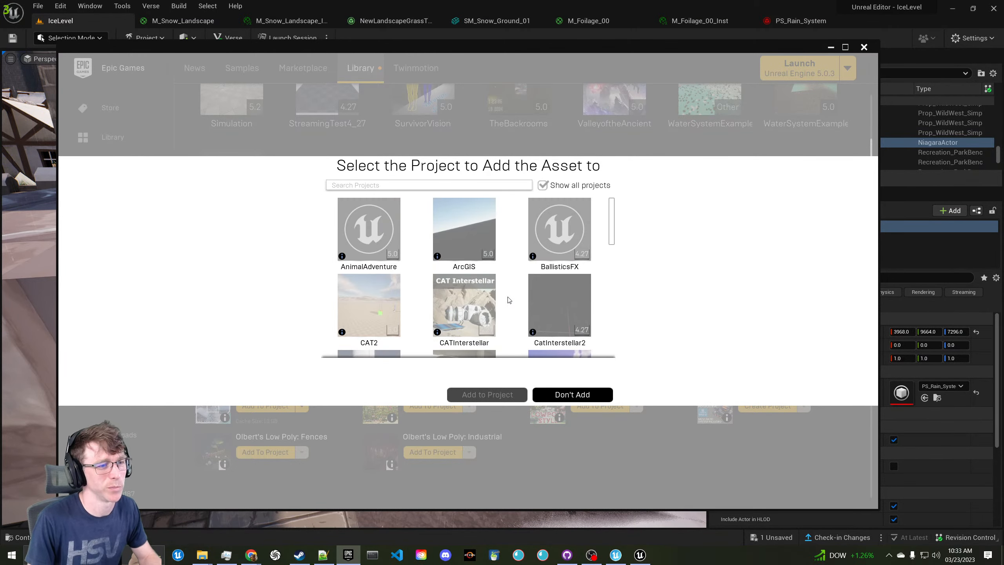
{"action": "left_click", "coordinate": [570, 394]}
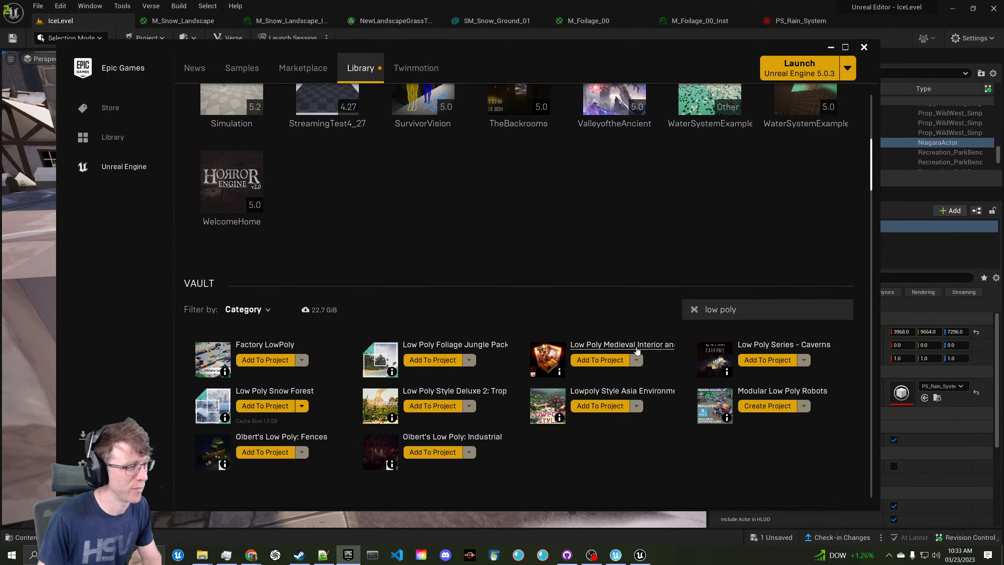
Return to the Fortnite editor with the launcher minimised, and open the Fab asset marketplace in a maximised window
{"action": "left_click", "coordinate": [830, 47]}
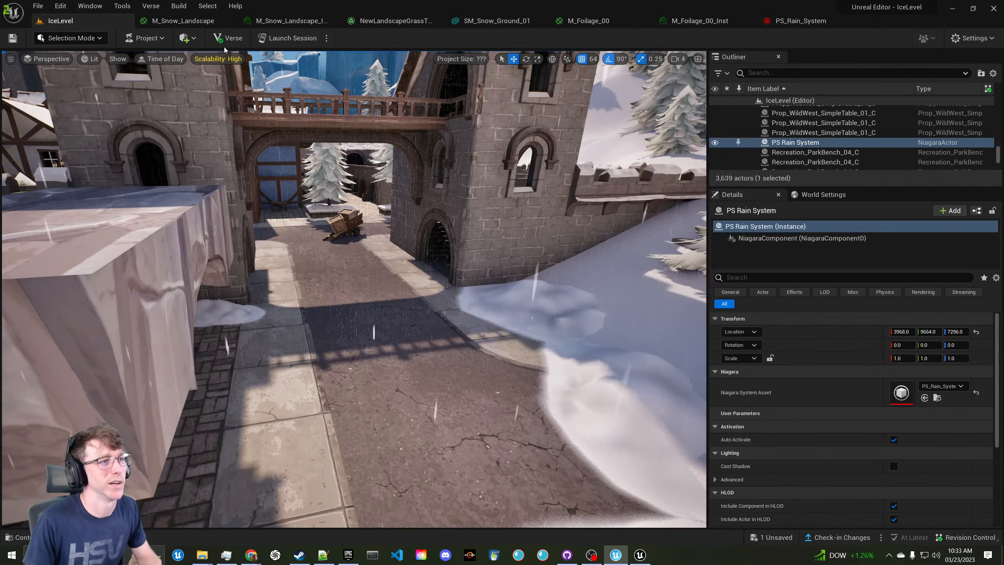
{"action": "left_click", "coordinate": [94, 7]}
{"action": "mouse_move", "coordinate": [62, 8]}
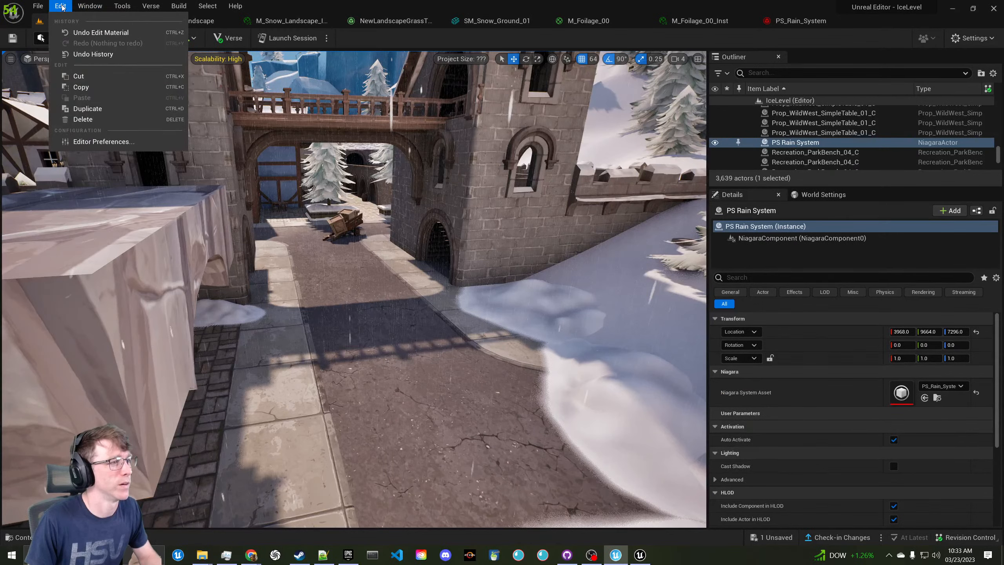
{"action": "left_click", "coordinate": [339, 4]}
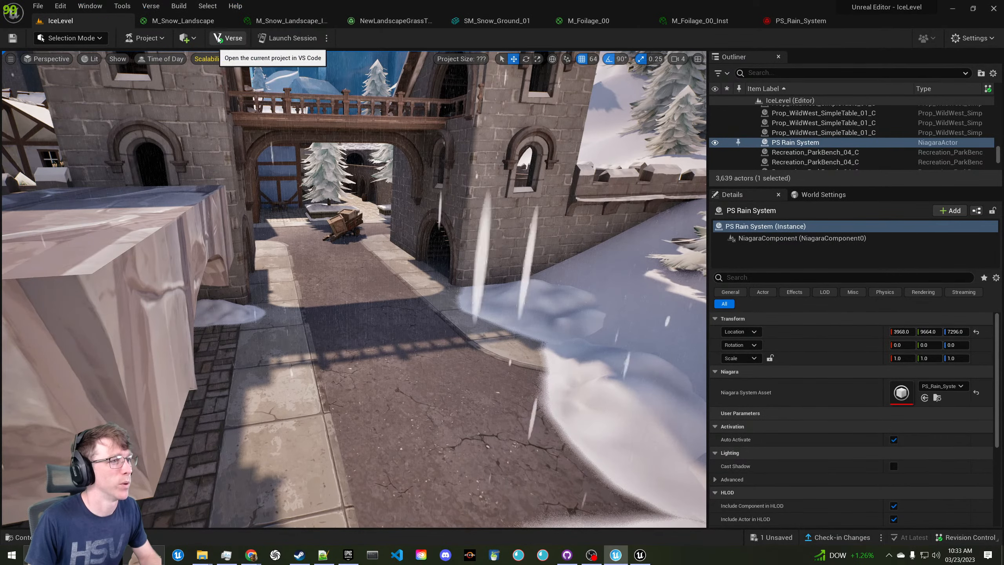
{"action": "left_click", "coordinate": [196, 40]}
{"action": "left_click", "coordinate": [205, 65]}
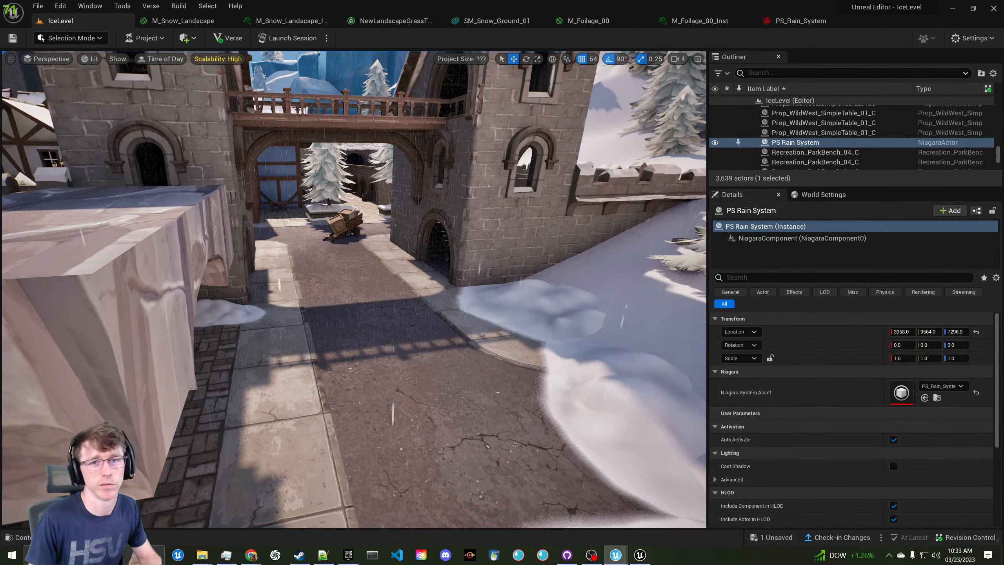
{"action": "left_click_drag", "start_coordinate": [1003, 93], "coordinate": [360, 119]}
{"action": "double_click", "coordinate": [359, 120]}
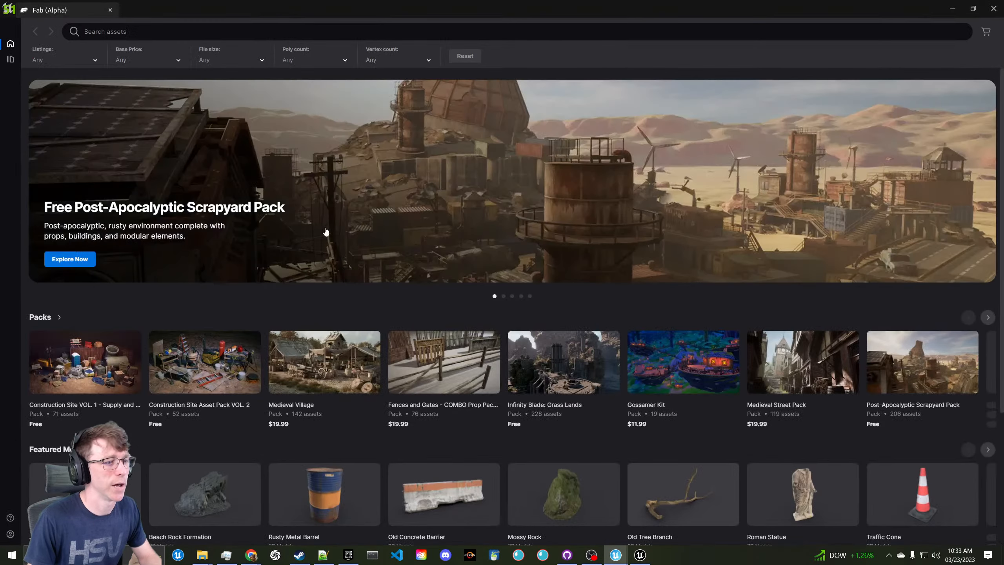
Browse Fab's packs, featured Megascans and featured 3D models, and show its navigation categories
{"action": "scroll", "coordinate": [428, 316], "scroll_direction": "down", "scroll_amount": 1}
{"action": "scroll", "coordinate": [429, 317], "scroll_direction": "down", "scroll_amount": 3}
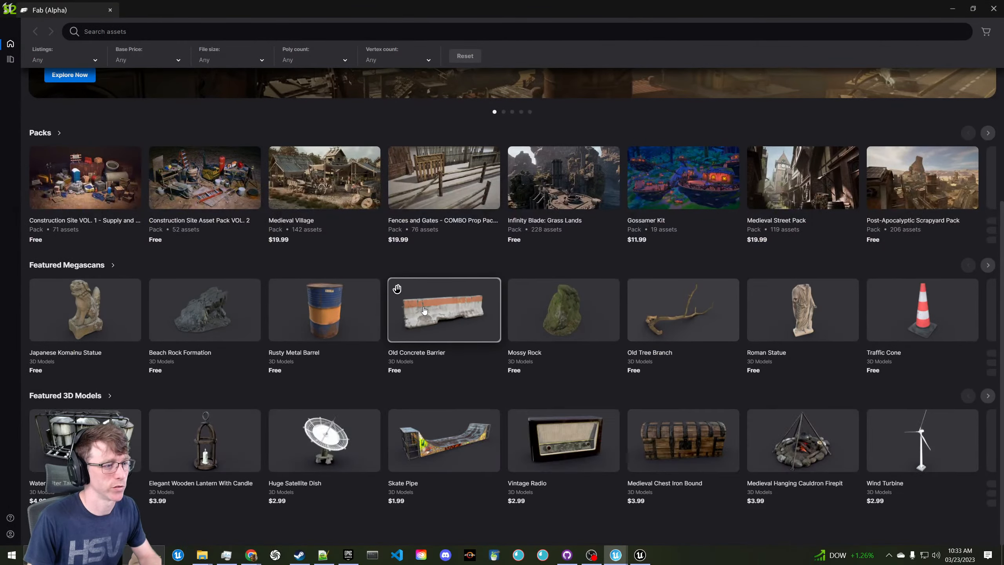
{"action": "scroll", "coordinate": [210, 272], "scroll_direction": "up", "scroll_amount": 4}
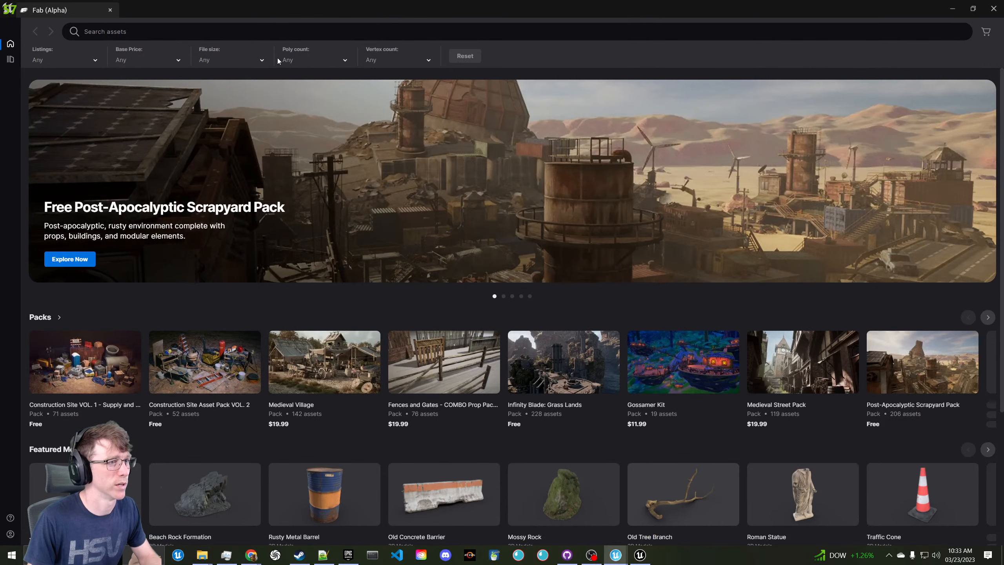
{"action": "mouse_move", "coordinate": [5, 61]}
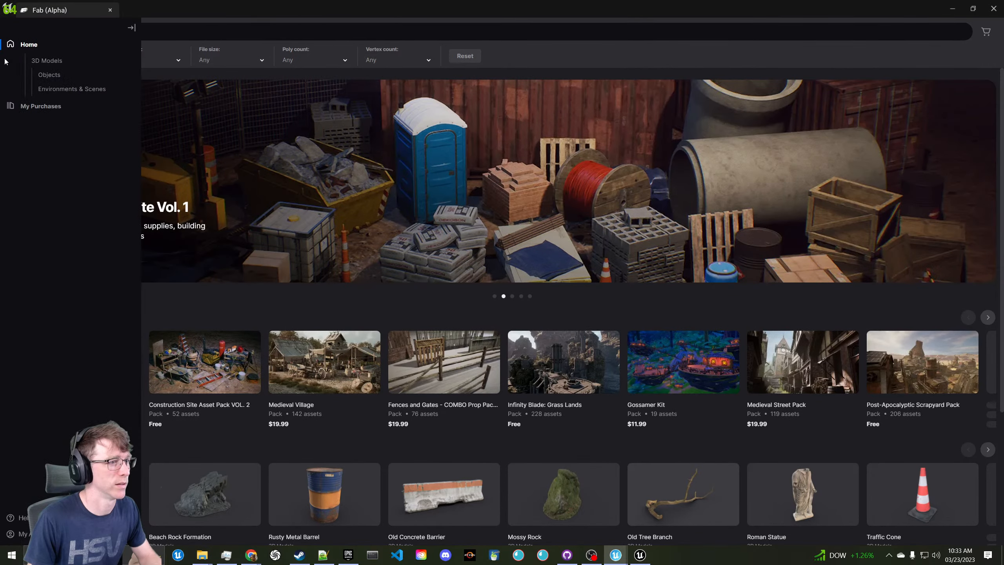
Browse the first and last result pages of Fab's Environments & Scenes category, and return to the IceLevel editor
{"action": "left_click", "coordinate": [63, 90]}
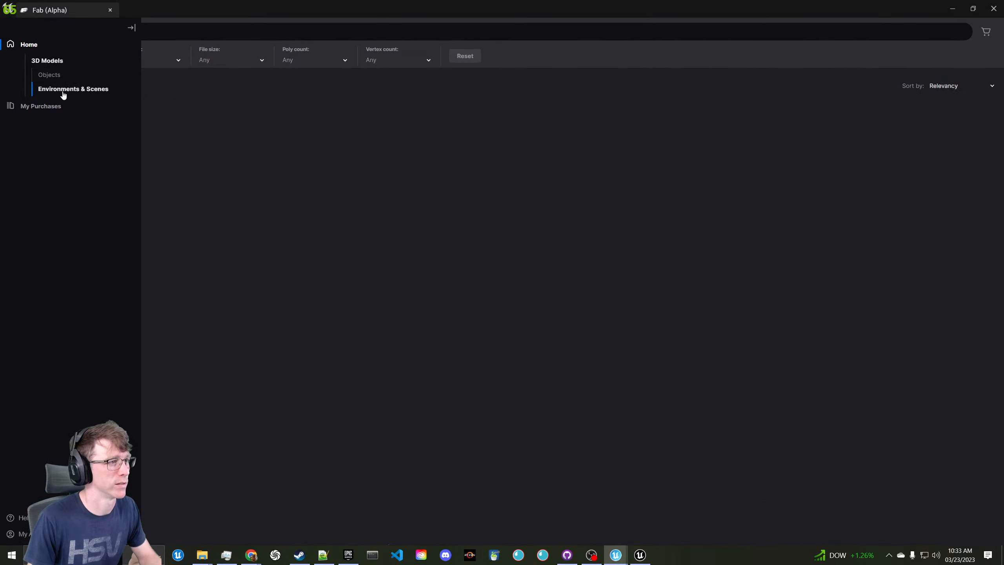
{"action": "scroll", "coordinate": [367, 201], "scroll_direction": "down", "scroll_amount": 10}
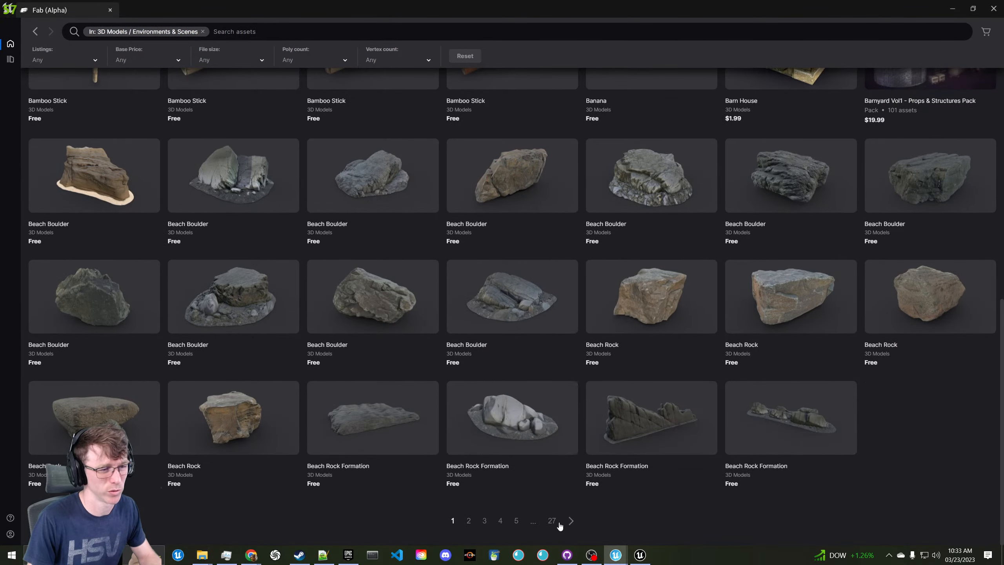
{"action": "left_click", "coordinate": [553, 521]}
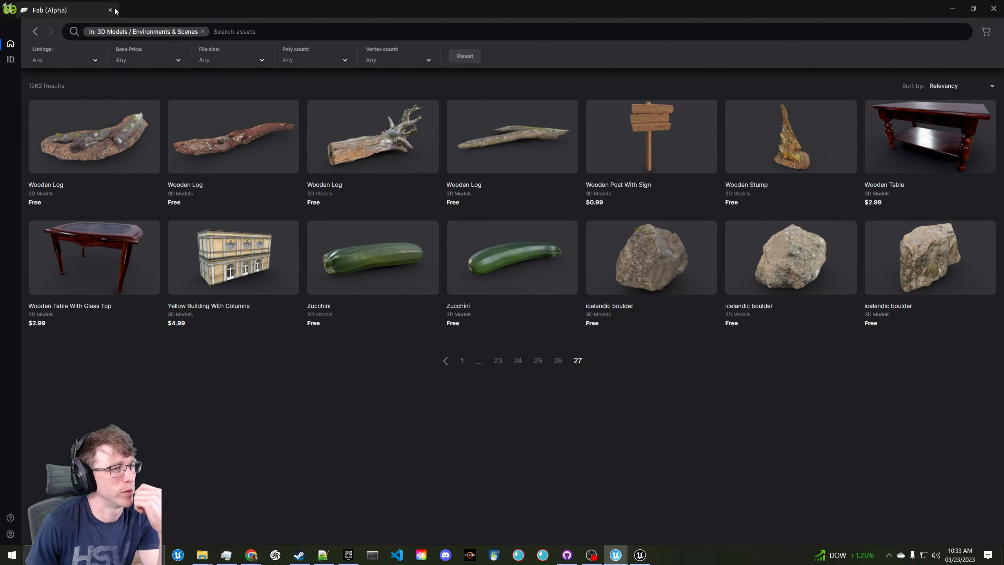
{"action": "left_click_drag", "start_coordinate": [206, 9], "coordinate": [293, 97]}
{"action": "left_click", "coordinate": [560, 95]}
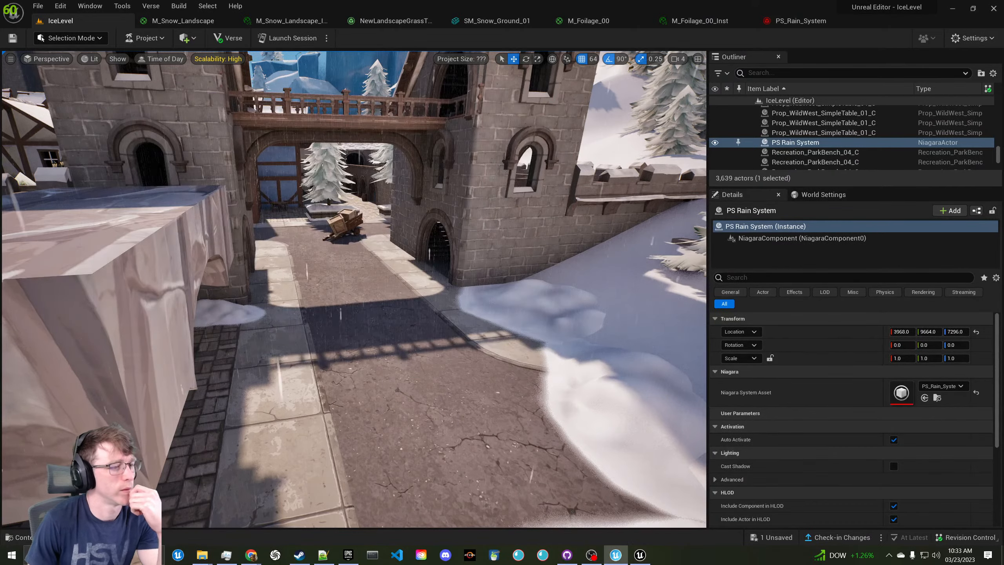
Launch a Fortnite session for IceLevel, saving the level, the PS Rain System actor and all listed modified assets
{"action": "right_click_drag", "start_coordinate": [403, 288], "coordinate": [348, 265]}
{"action": "key", "text": "w"}
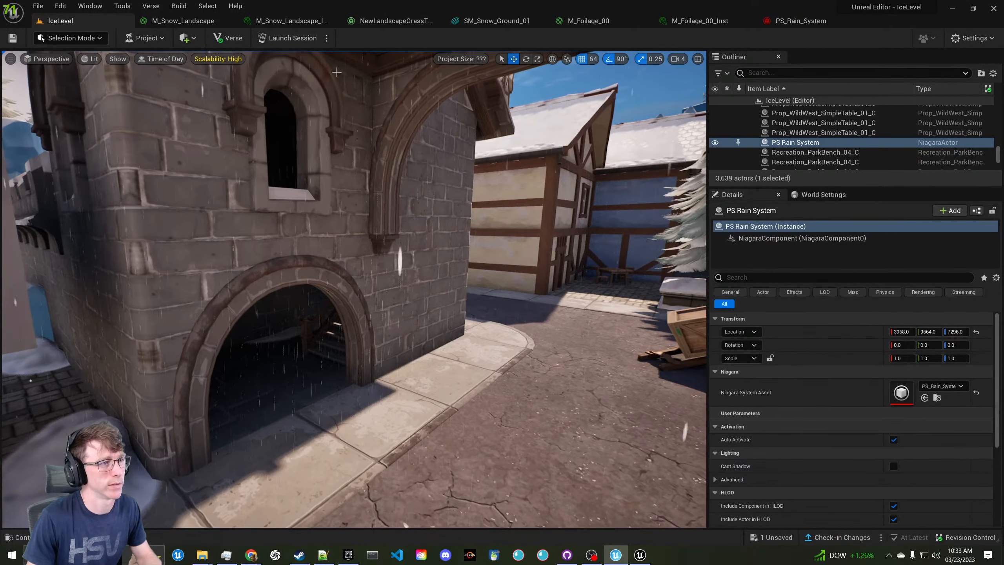
{"action": "left_click", "coordinate": [292, 39]}
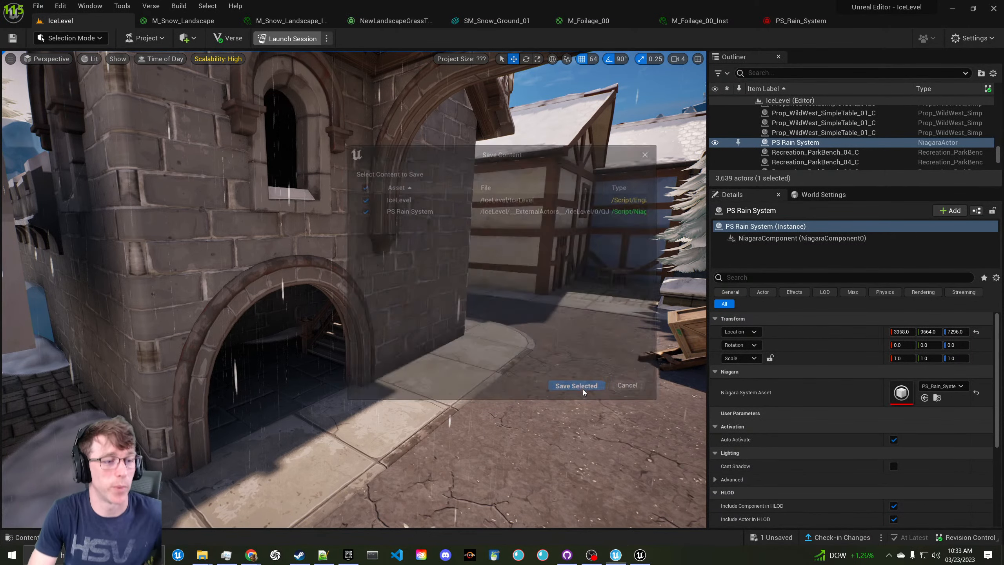
{"action": "left_click", "coordinate": [578, 389]}
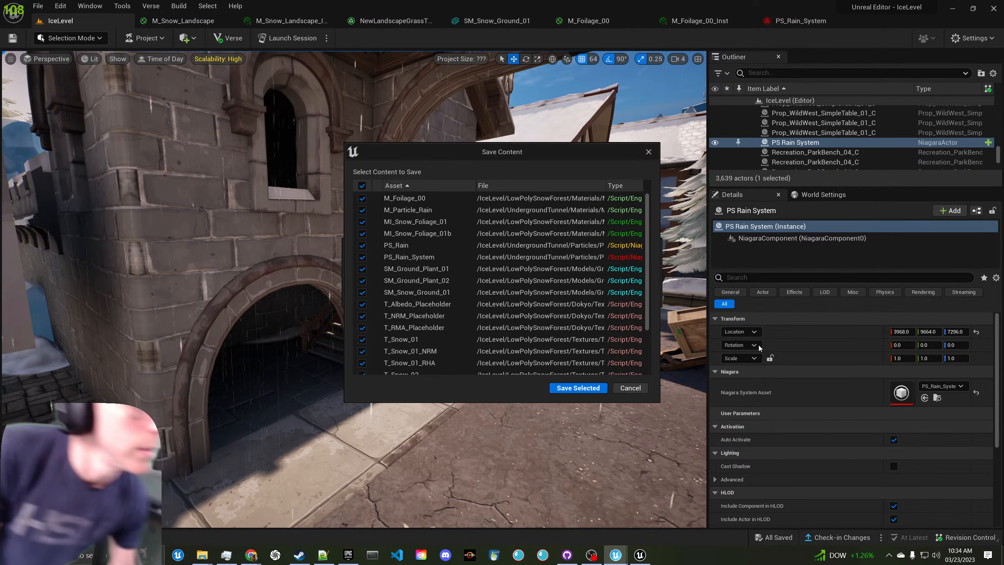
{"action": "left_click", "coordinate": [578, 388]}
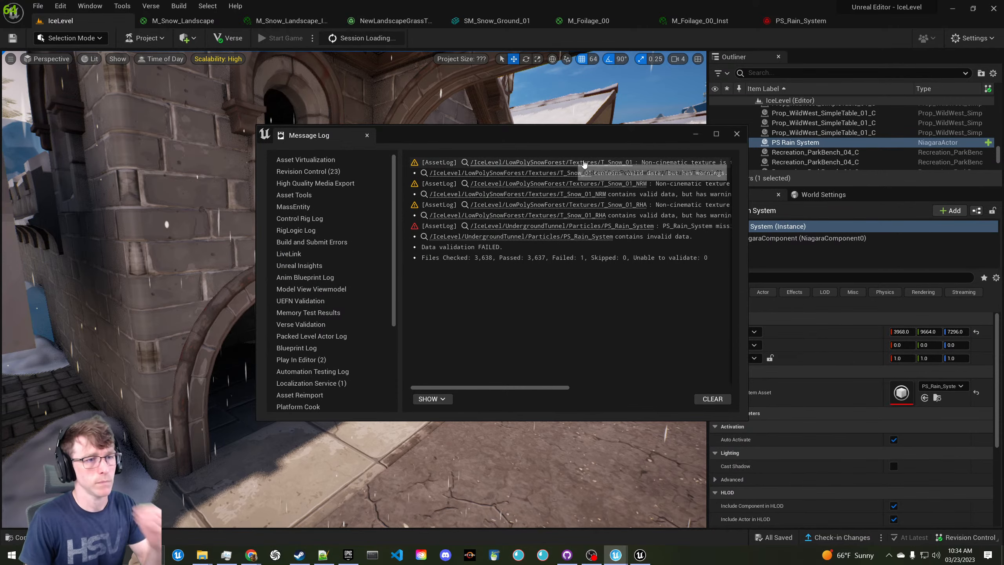
Widen the Message Log to read the validation messages, and open the PS_Rain_System asset from its error
{"action": "left_click_drag", "start_coordinate": [746, 163], "coordinate": [979, 164]}
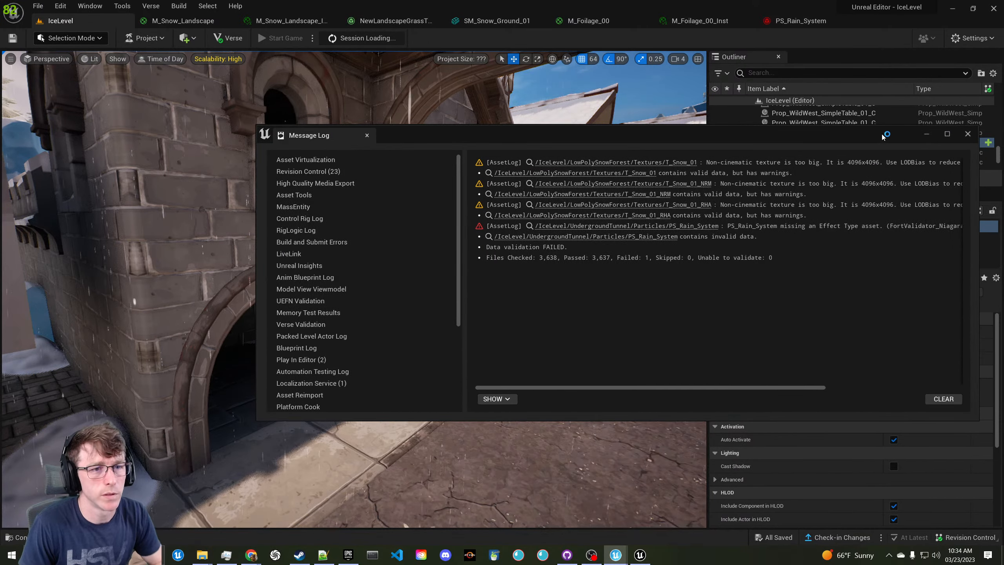
{"action": "left_click_drag", "start_coordinate": [882, 137], "coordinate": [635, 146]}
{"action": "left_click_drag", "start_coordinate": [732, 170], "coordinate": [950, 170]}
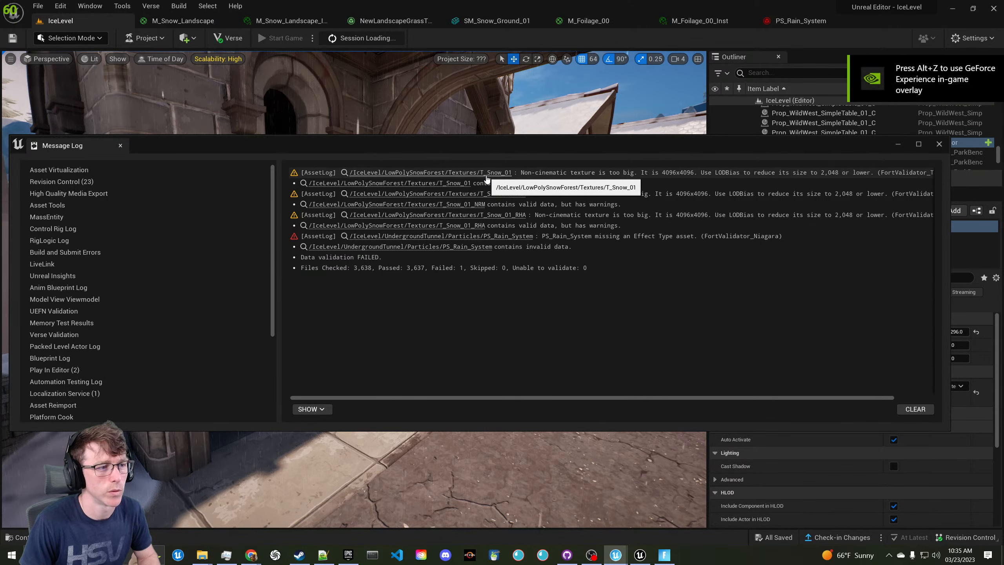
{"action": "left_click", "coordinate": [510, 238]}
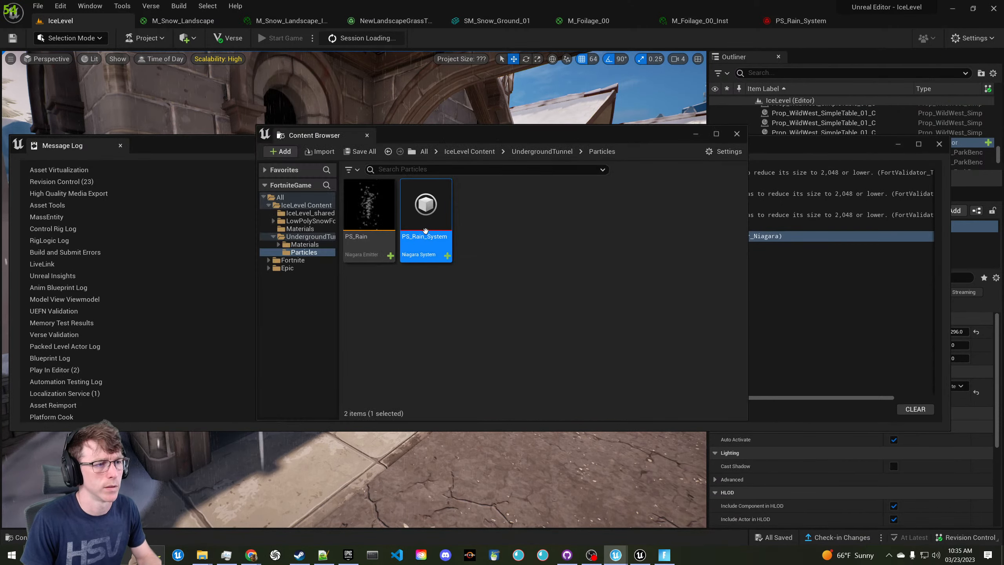
{"action": "double_click", "coordinate": [425, 230]}
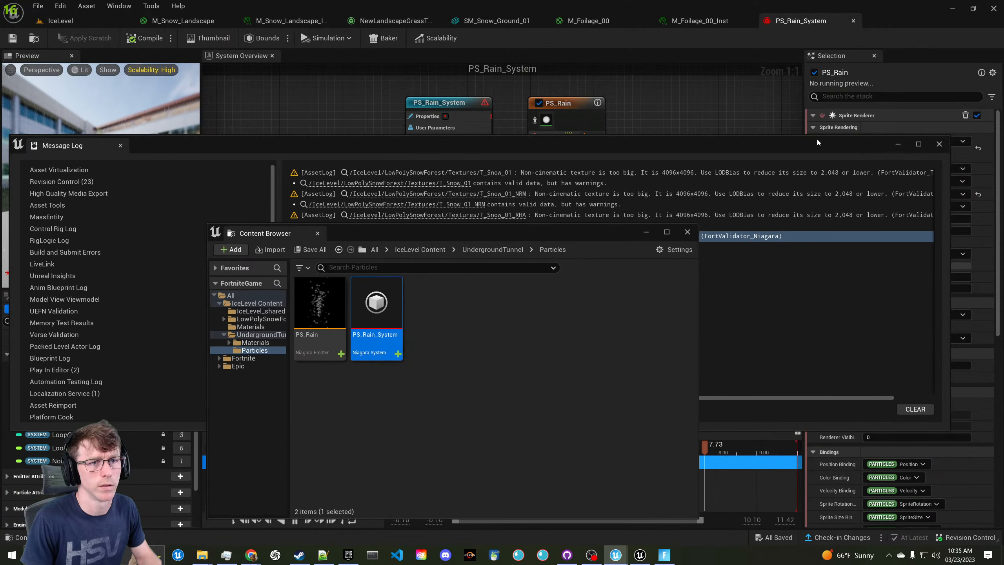
Search the PS_Rain emitter's properties for "effec" and "type", moving the floating Message Log and Content Browser windows out of the way
{"action": "left_click", "coordinate": [835, 96]}
{"action": "type", "text": "effec"}
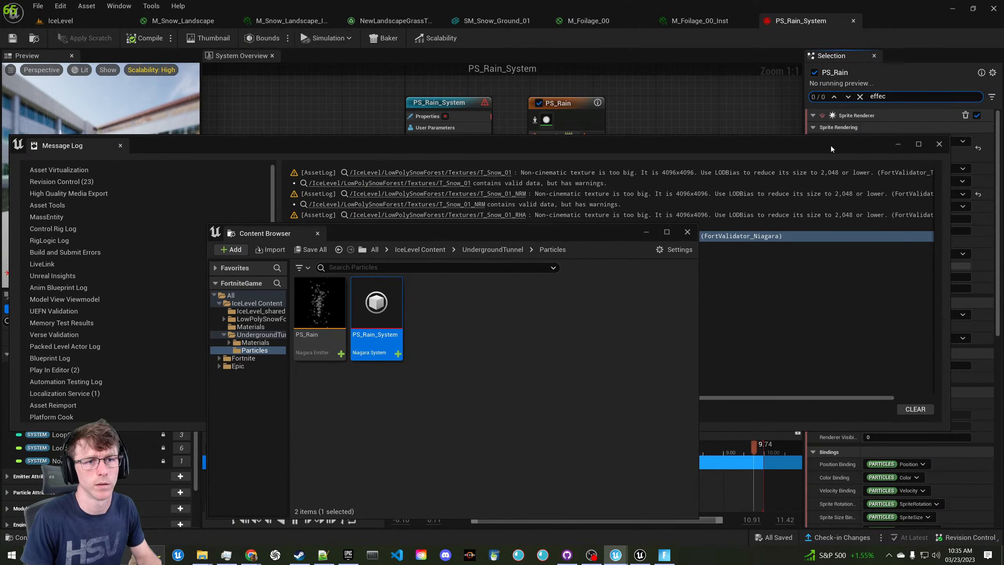
{"action": "left_click_drag", "start_coordinate": [832, 149], "coordinate": [0, 160]}
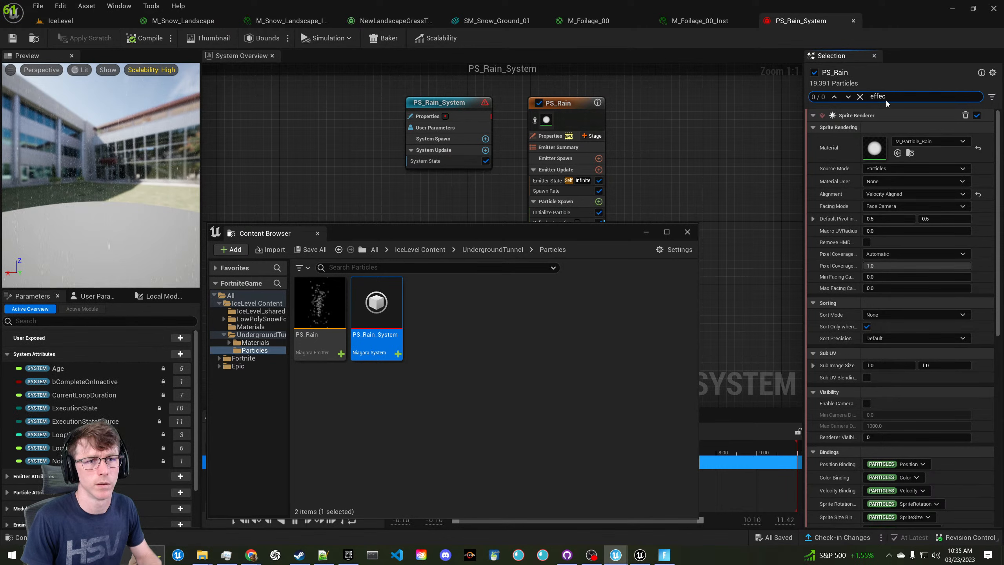
{"action": "left_click", "coordinate": [860, 97]}
{"action": "type", "text": "type"}
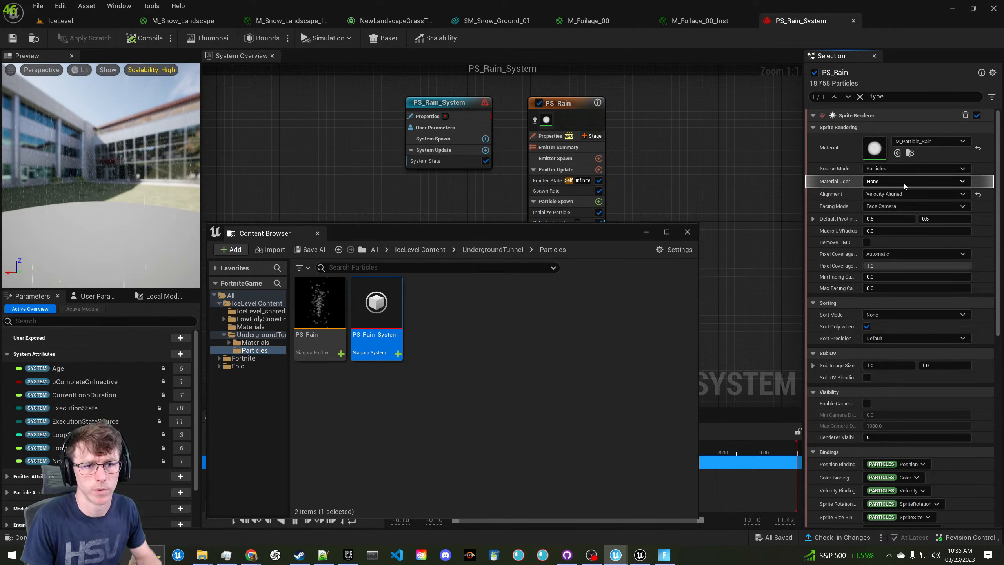
{"action": "scroll", "coordinate": [839, 217], "scroll_direction": "down", "scroll_amount": 4}
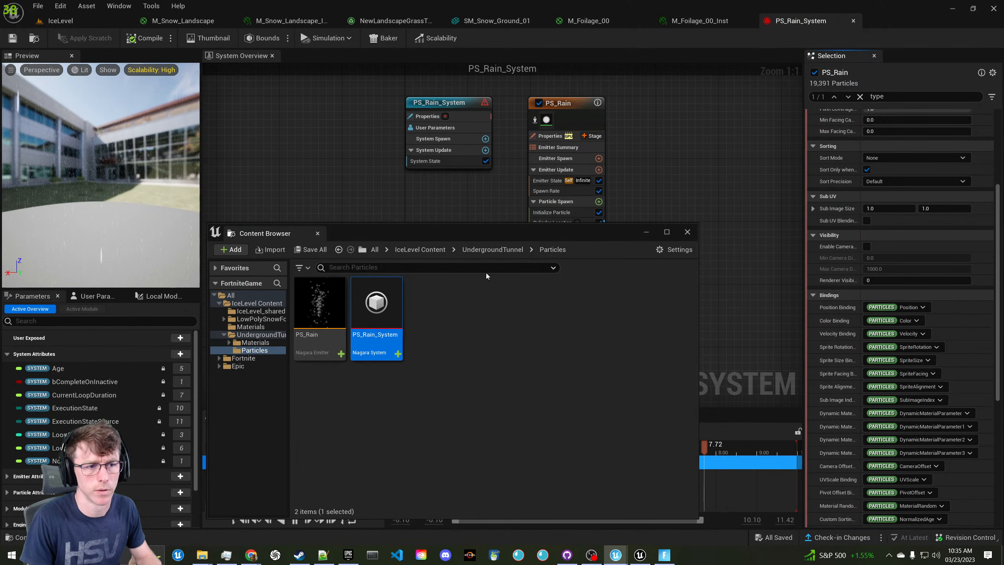
{"action": "left_click_drag", "start_coordinate": [465, 239], "coordinate": [0, 338]}
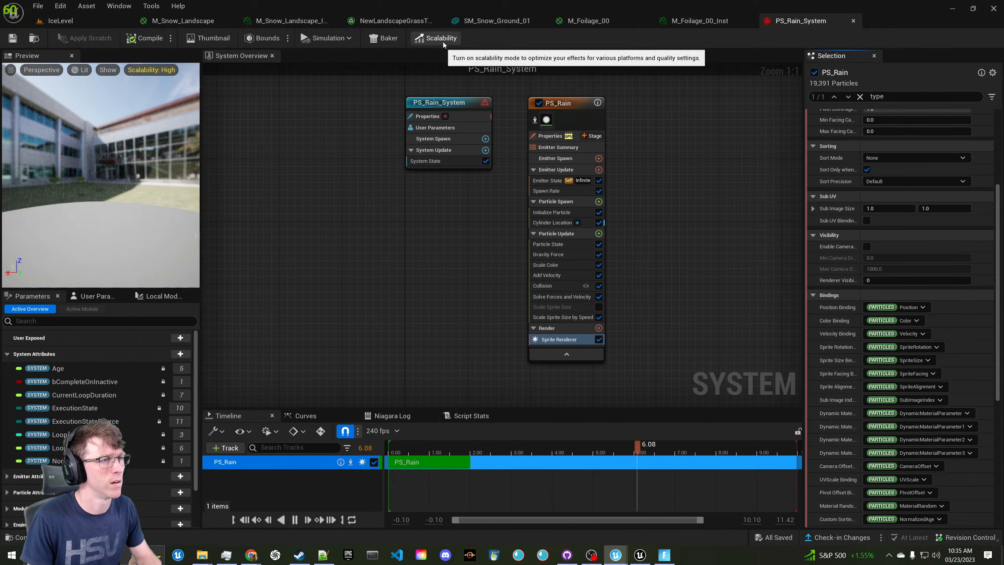
{"action": "scroll", "coordinate": [862, 216], "scroll_direction": "down", "scroll_amount": 5}
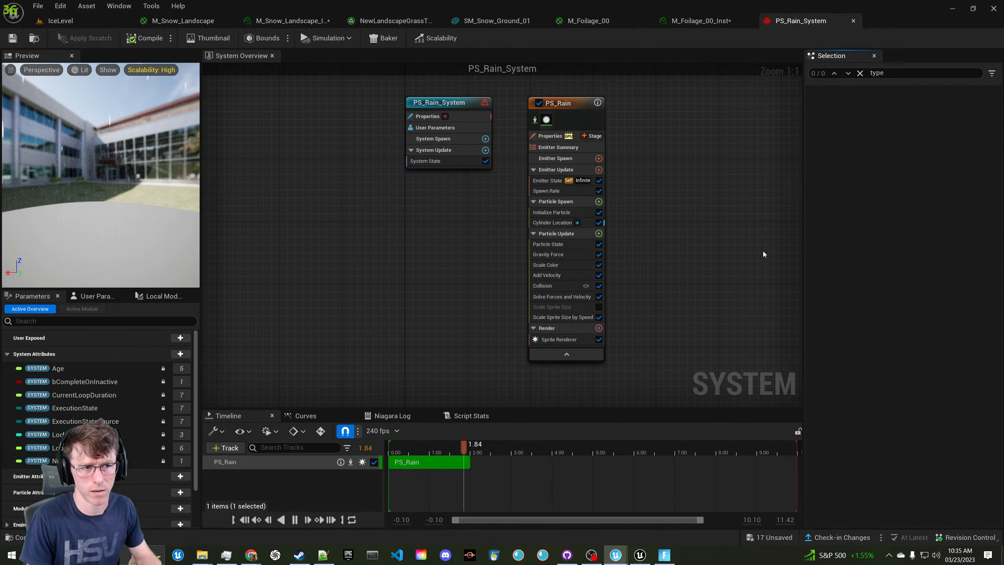
Apply the suggested fix for the incorrect effect type in the PS_Rain_System properties, and save the system
{"action": "left_click", "coordinate": [564, 105]}
{"action": "left_click", "coordinate": [443, 103]}
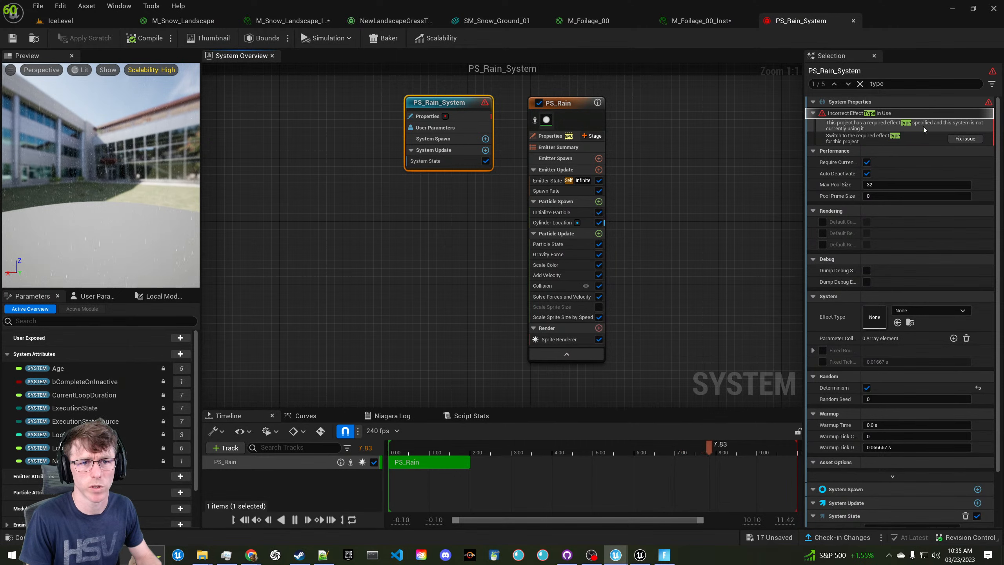
{"action": "left_click", "coordinate": [966, 139]}
{"action": "left_click", "coordinate": [12, 37]}
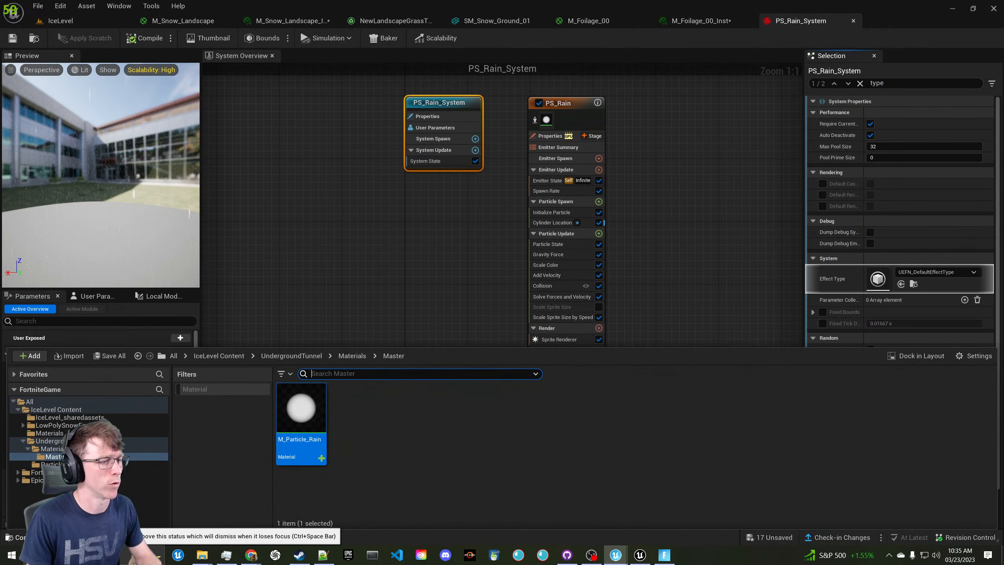
Show the LowPolySnowForest folder in the Content Browser, filtered to texture assets
{"action": "left_click", "coordinate": [18, 536]}
{"action": "left_click", "coordinate": [49, 432]}
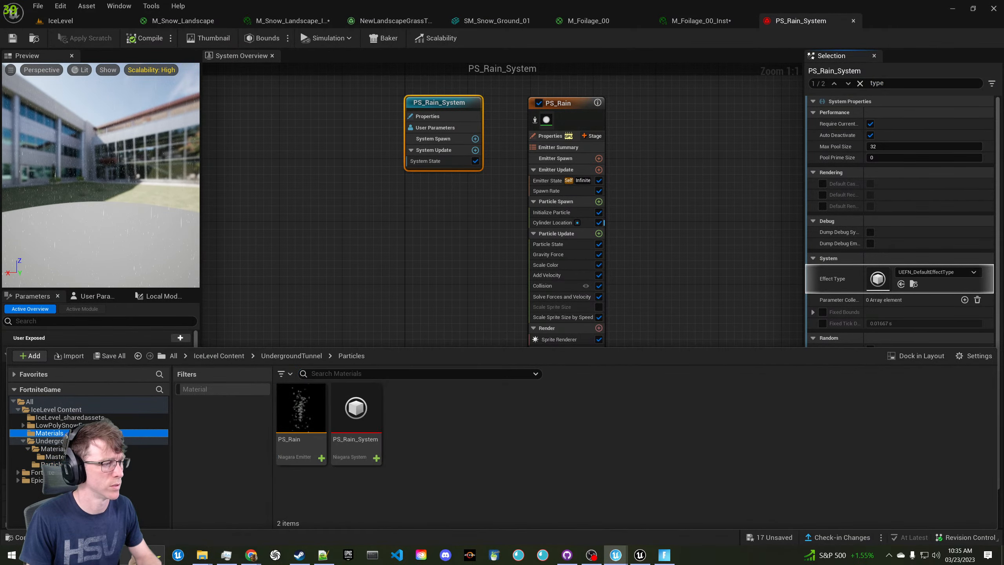
{"action": "left_click", "coordinate": [59, 425]}
{"action": "double_click", "coordinate": [68, 426]}
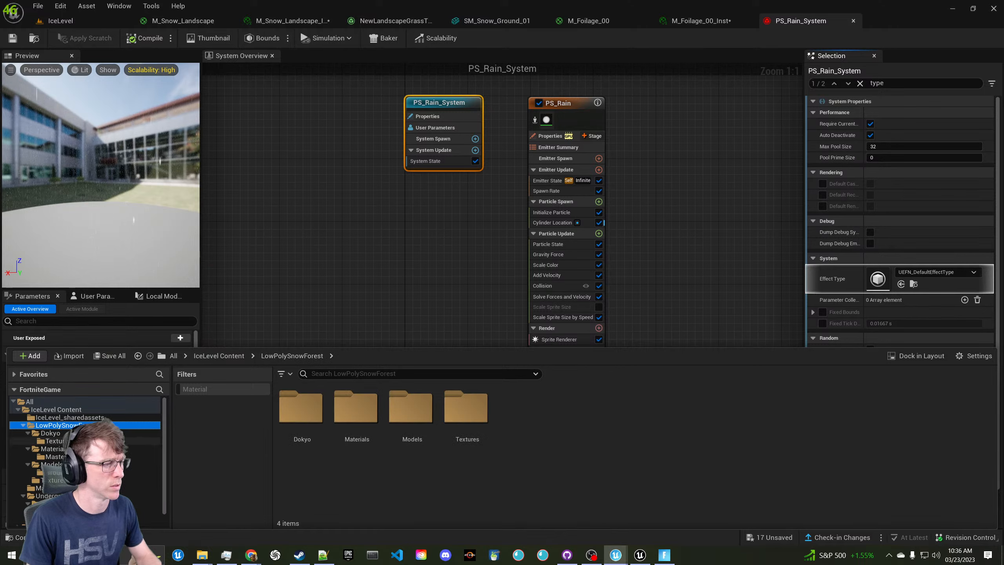
{"action": "left_click", "coordinate": [58, 442]}
{"action": "left_click", "coordinate": [59, 426]}
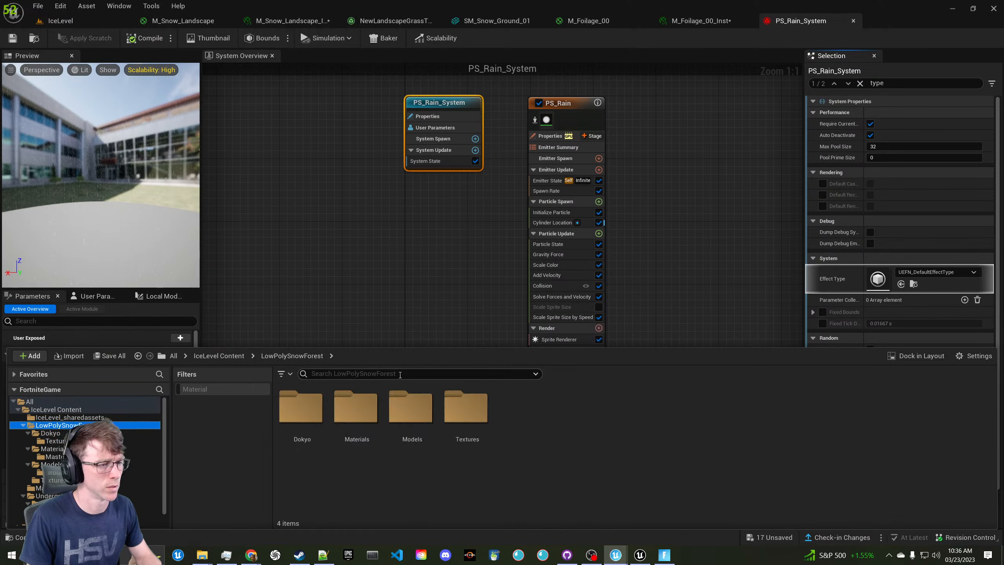
{"action": "left_click", "coordinate": [289, 375]}
{"action": "left_click", "coordinate": [304, 324]}
{"action": "left_click", "coordinate": [307, 411]}
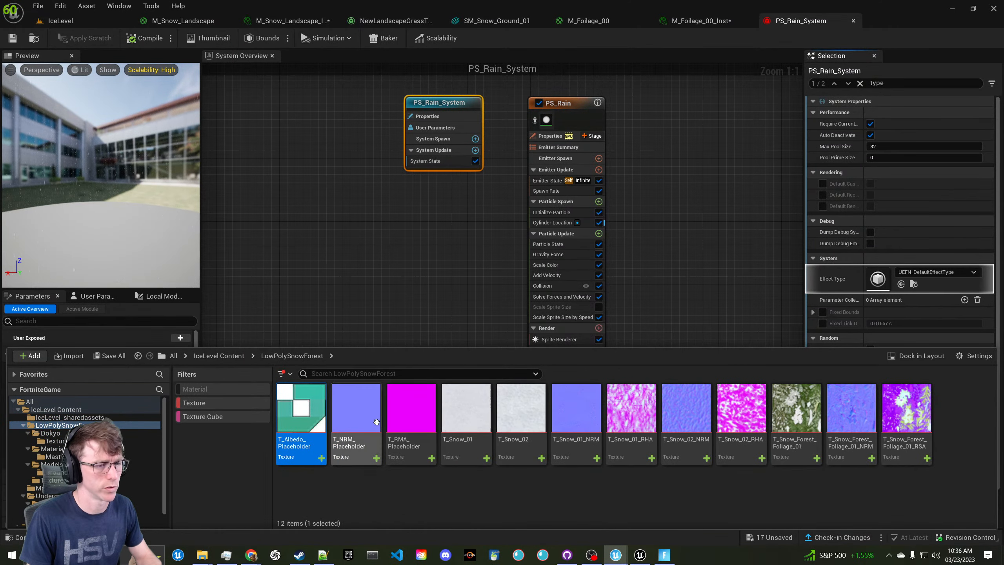
Resize the texture import data of all textures in the LowPolySnowForest folder
{"action": "key", "text": "ctrl+a"}
{"action": "right_click", "coordinate": [904, 456]}
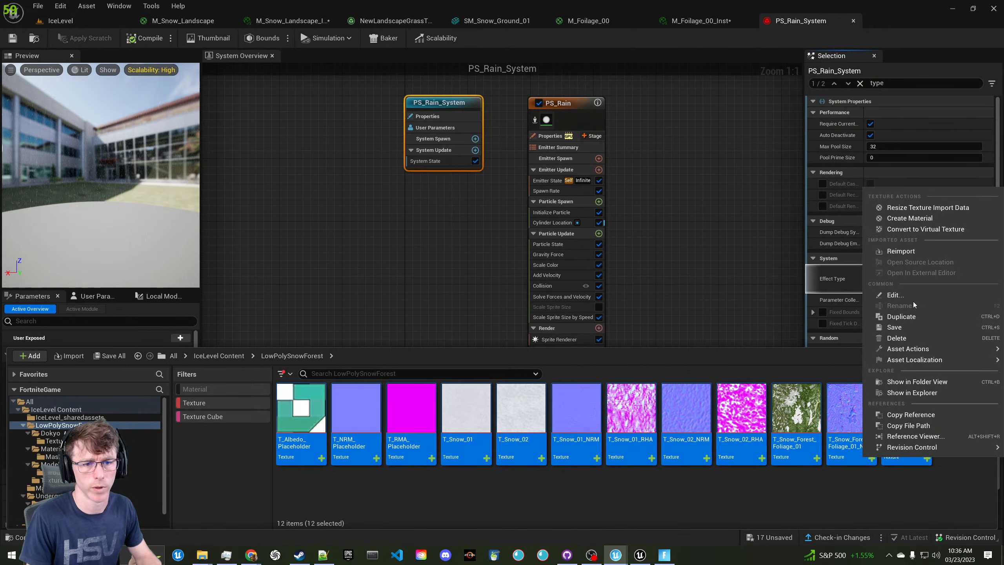
{"action": "mouse_move", "coordinate": [935, 349]}
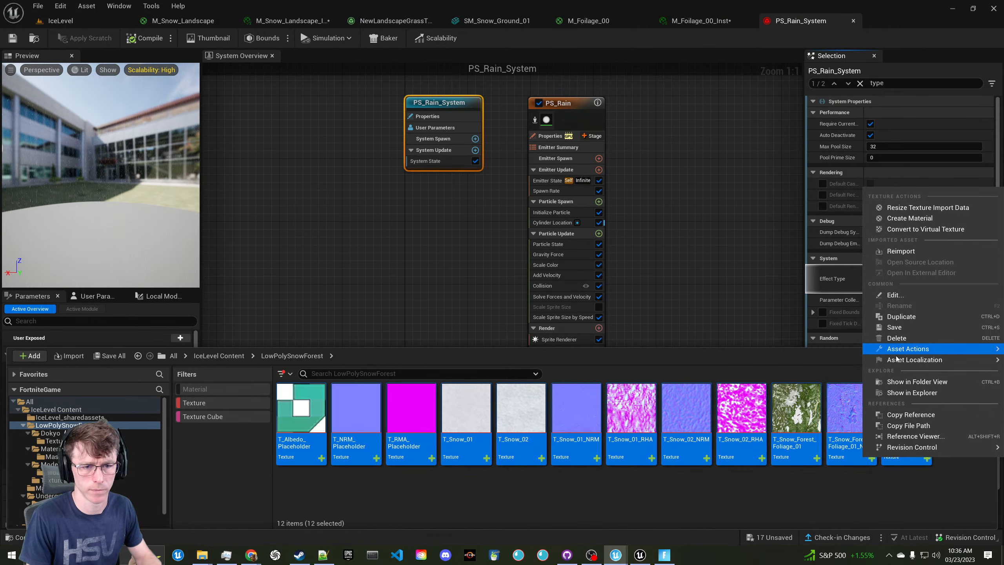
{"action": "mouse_move", "coordinate": [900, 347]}
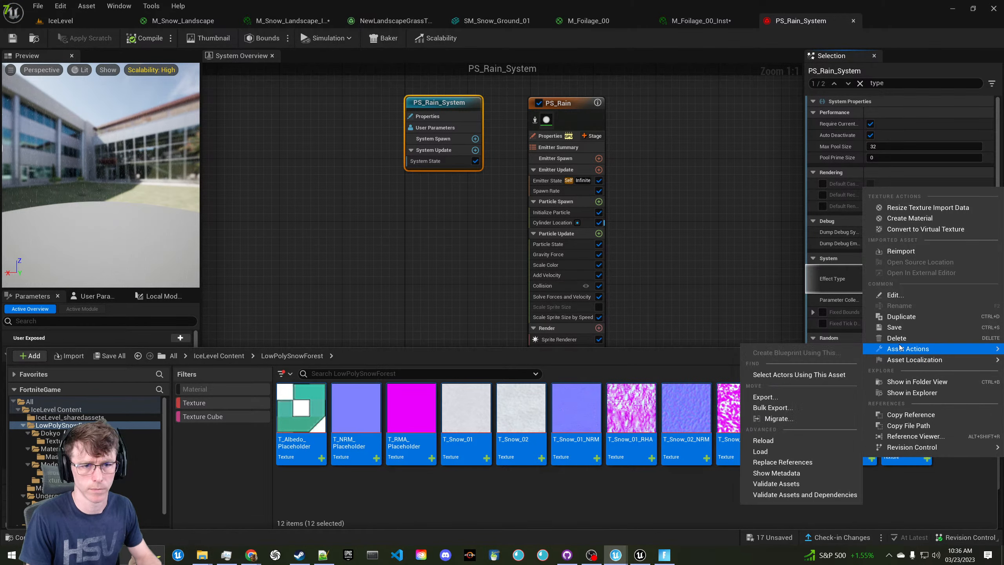
{"action": "left_click", "coordinate": [919, 209]}
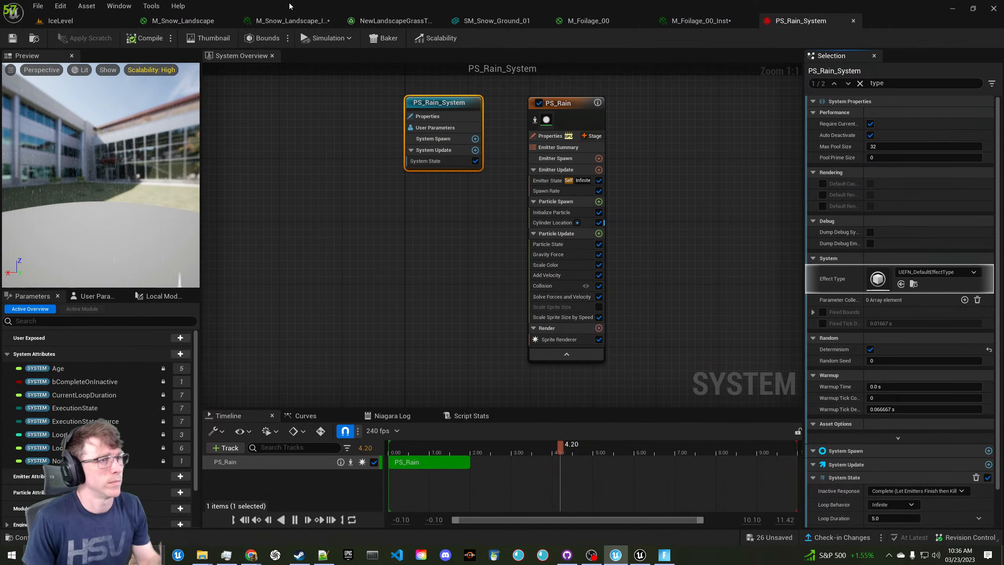
Switch to the live Fortnite session, and open and cancel the customization of the player spawn plate
{"action": "left_click_drag", "start_coordinate": [243, 22], "coordinate": [383, 100]}
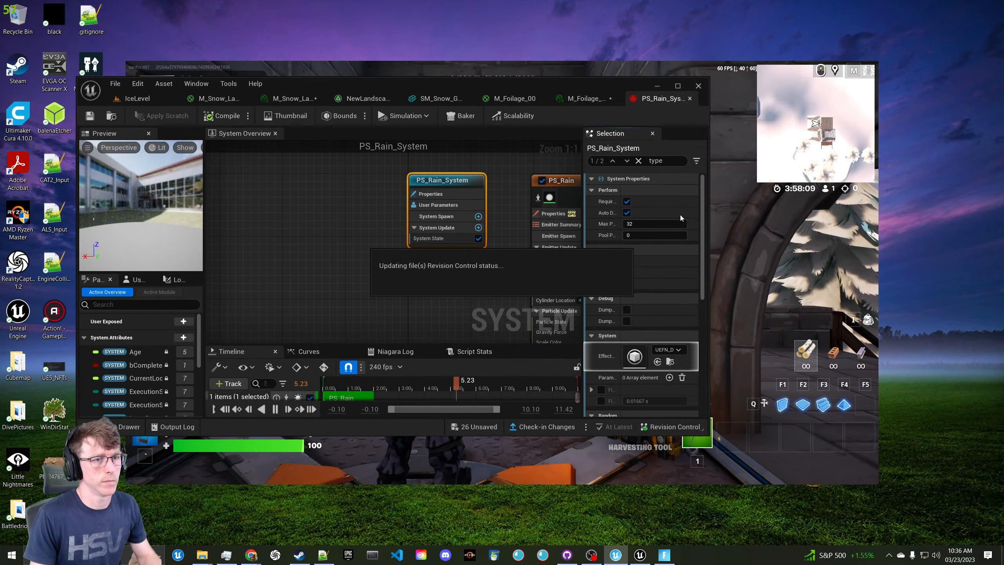
{"action": "left_click", "coordinate": [782, 245]}
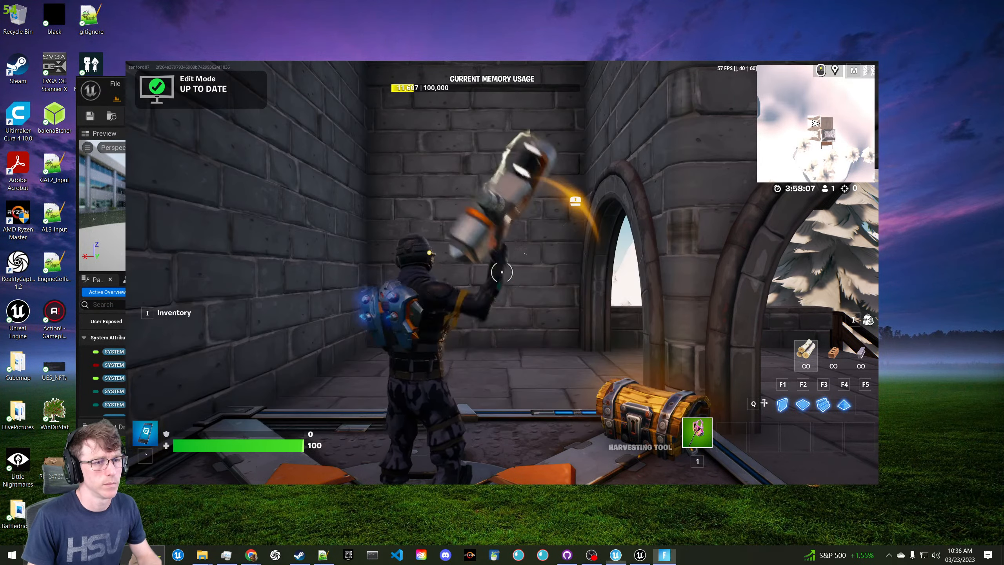
{"action": "key", "text": "w"}
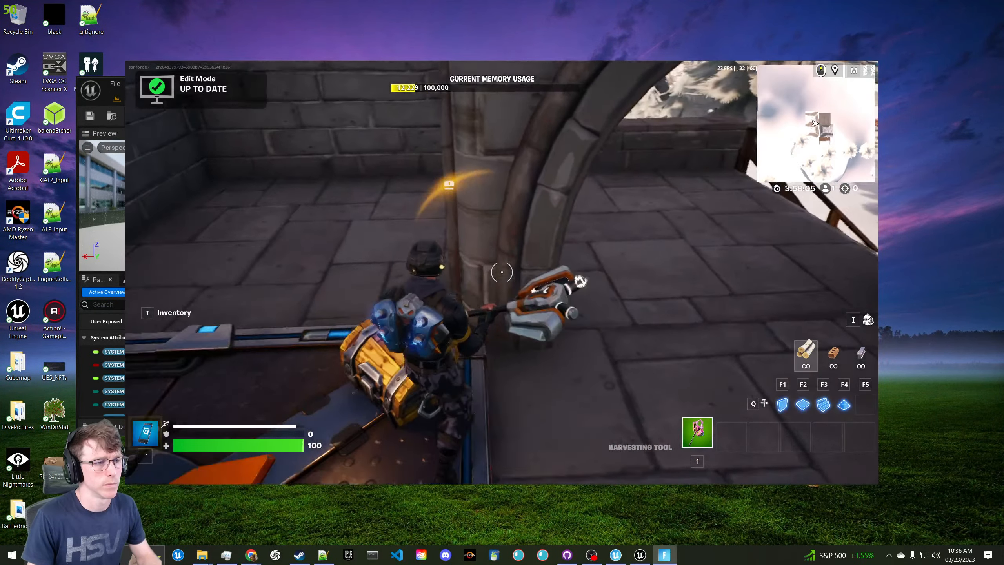
{"action": "key", "text": "e"}
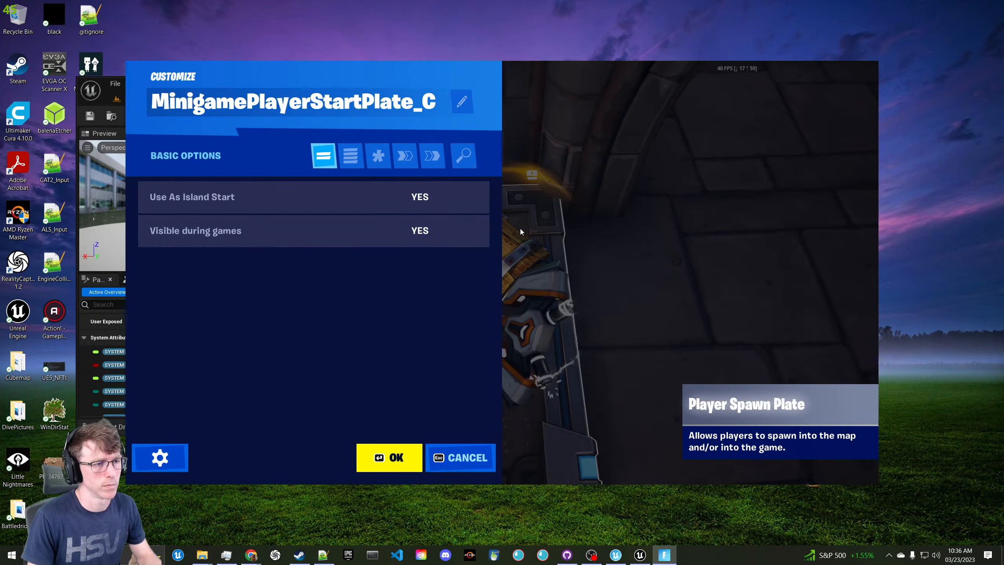
{"action": "key", "text": "Escape"}
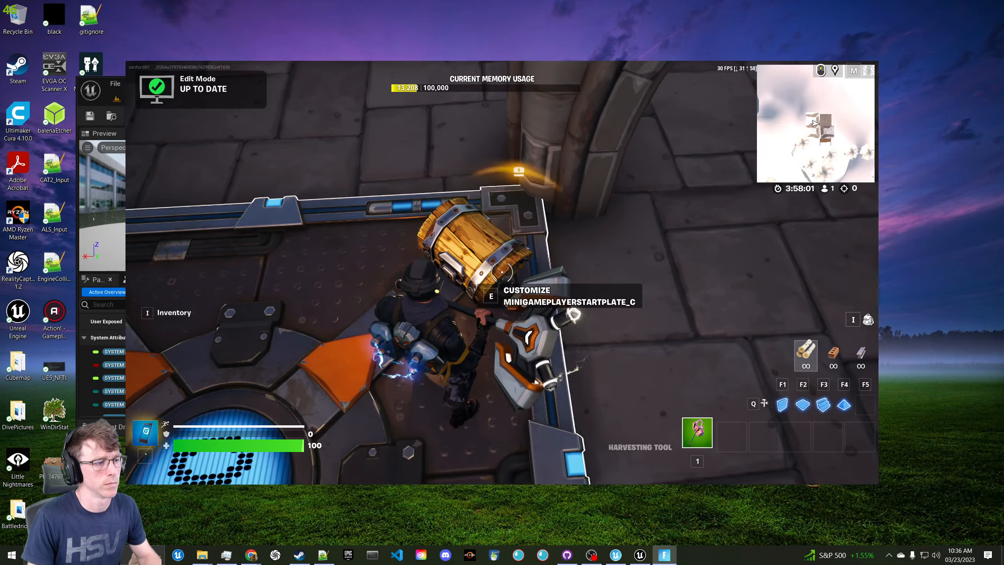
Run from the spawn plate across the snowy slope and through the village streets to inspect the map's snow and trees
{"action": "key", "text": "w"}
{"action": "key", "text": "w"}
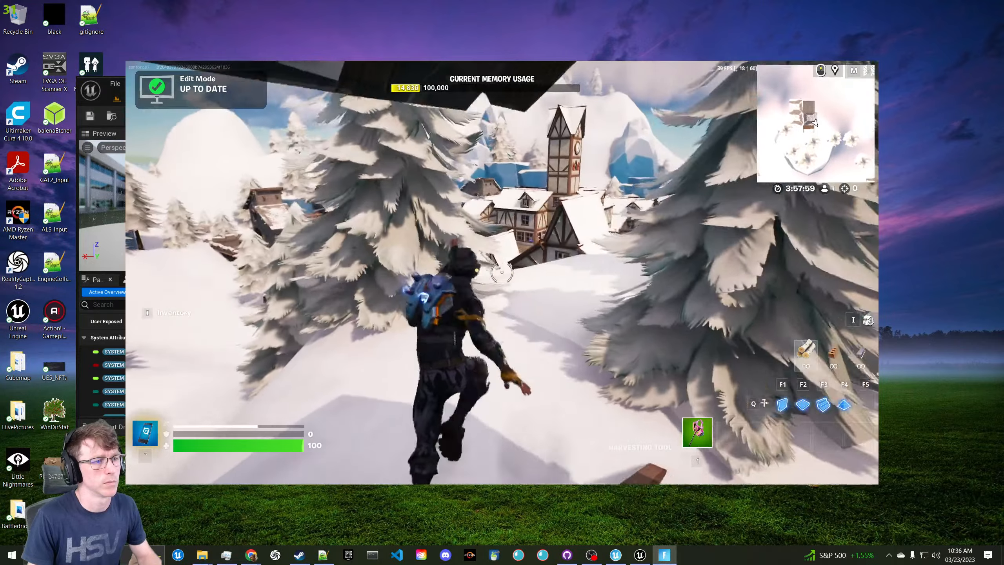
{"action": "key", "text": "w"}
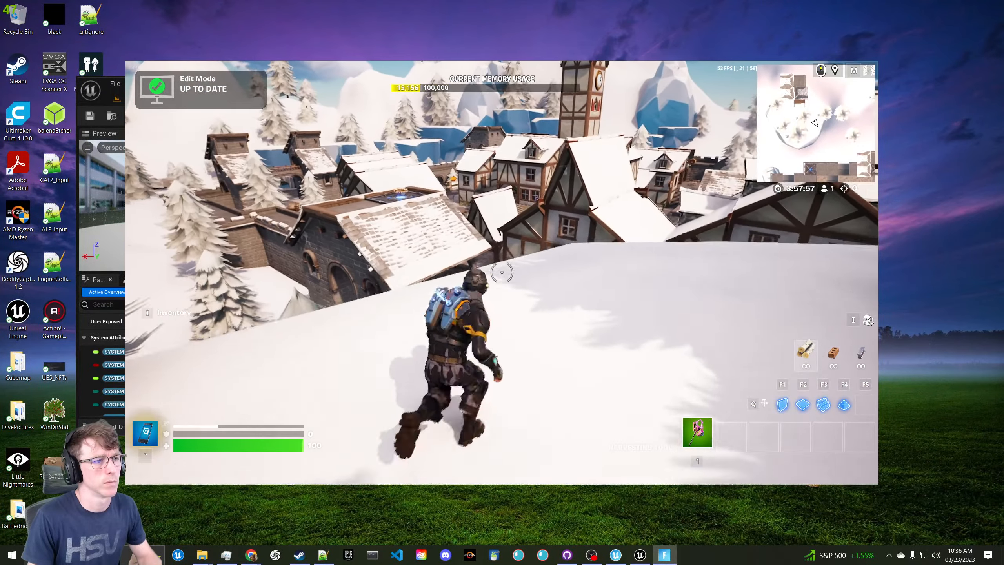
{"action": "key", "text": "w"}
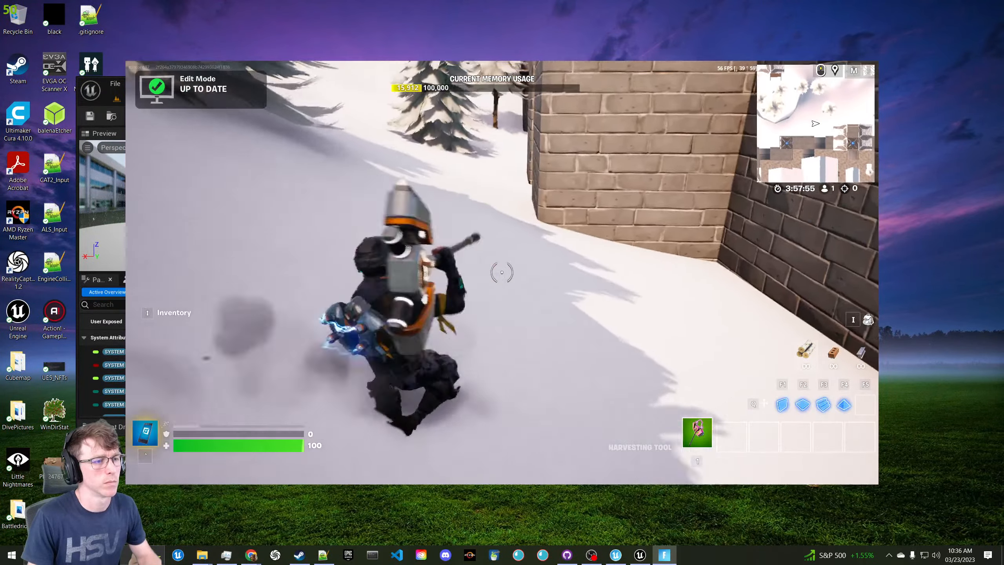
{"action": "key", "text": "w"}
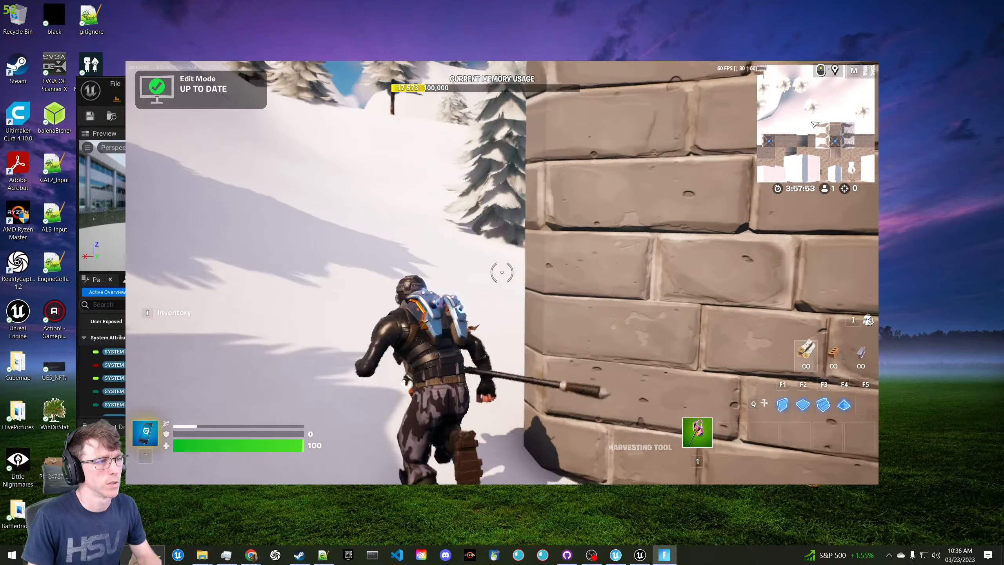
{"action": "key", "text": "w"}
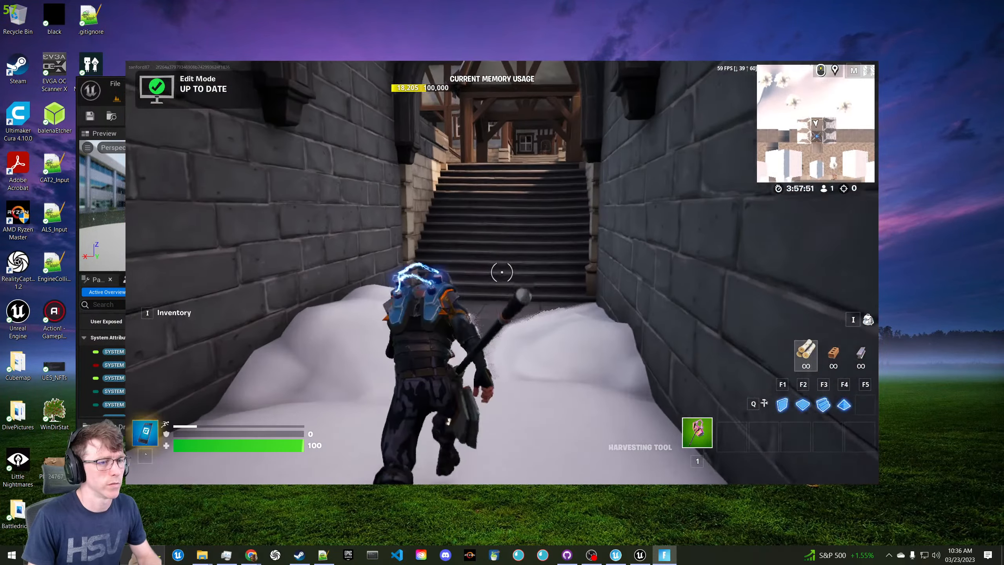
{"action": "key", "text": "w"}
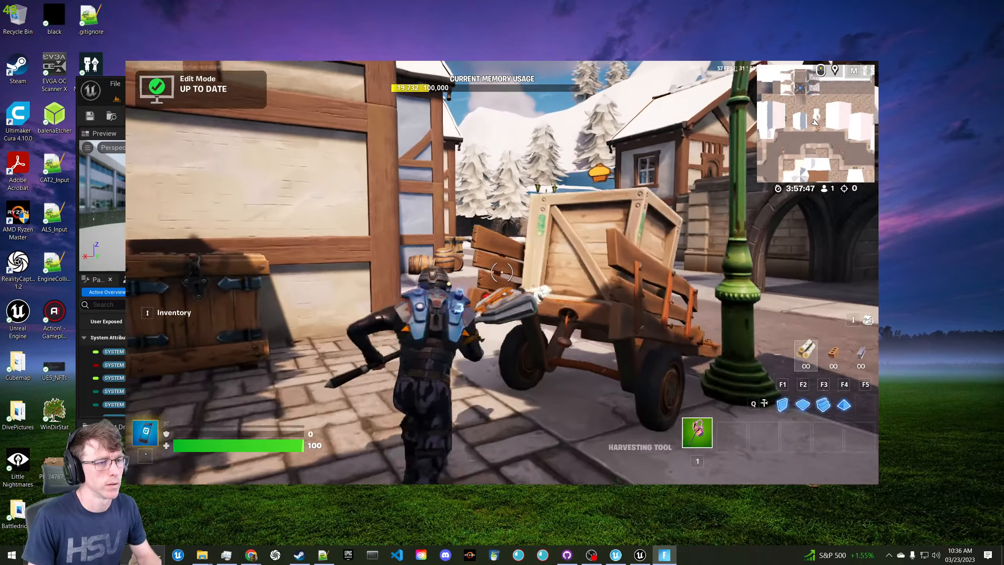
{"action": "left_click", "coordinate": [501, 272]}
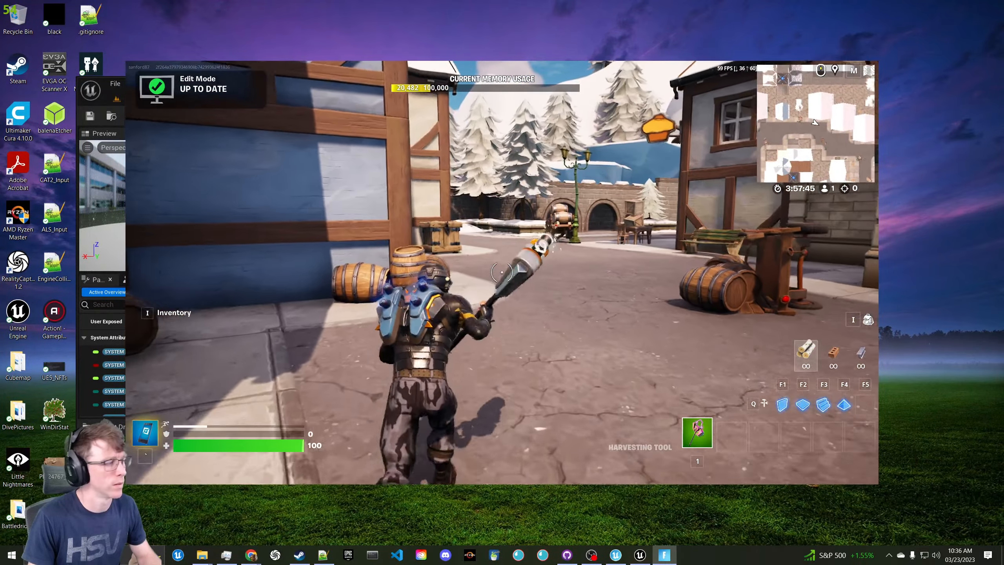
{"action": "key", "text": "w"}
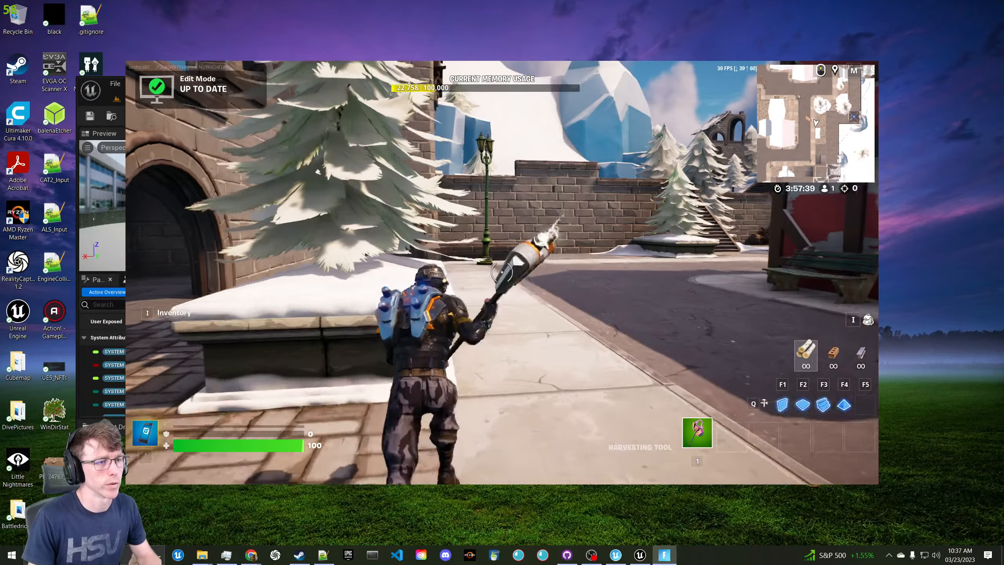
Fly up over the stone walls, land on the snowy road and walk along it to examine the rain effect
{"action": "key", "text": "space"}
{"action": "key", "text": "space"}
{"action": "key", "text": "shift"}
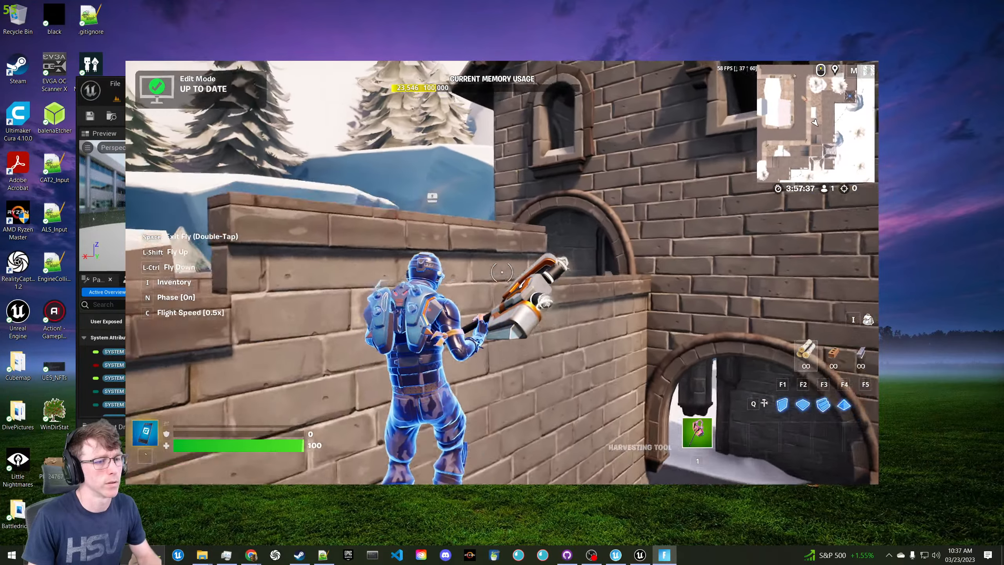
{"action": "key", "text": "w"}
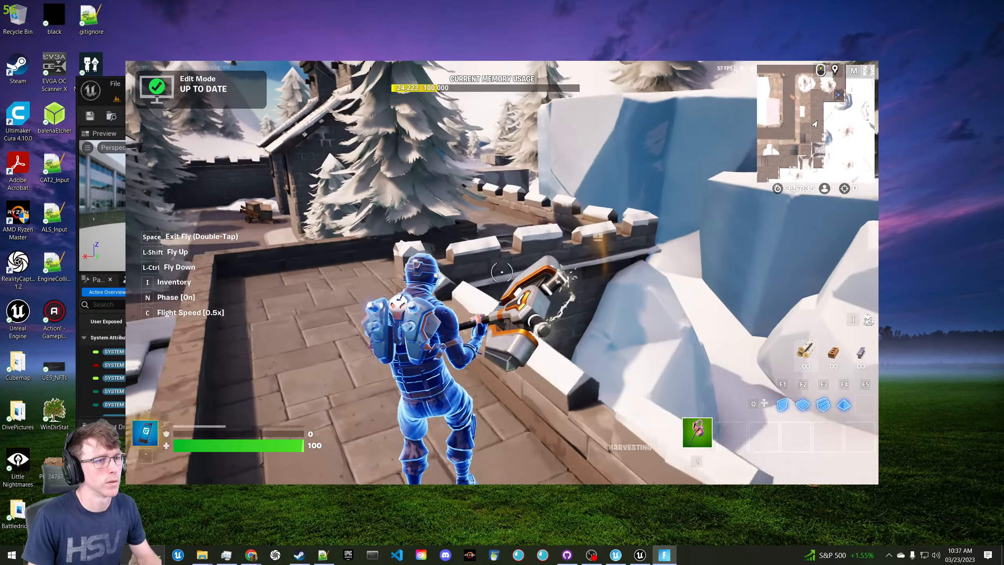
{"action": "key", "text": "w"}
{"action": "key", "text": "space"}
{"action": "key", "text": "space"}
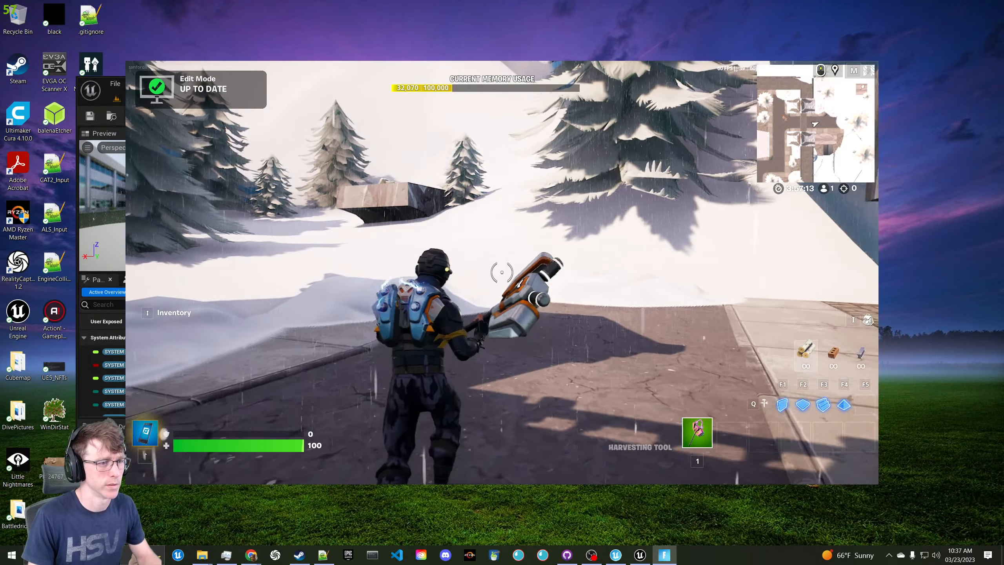
{"action": "key", "text": "w"}
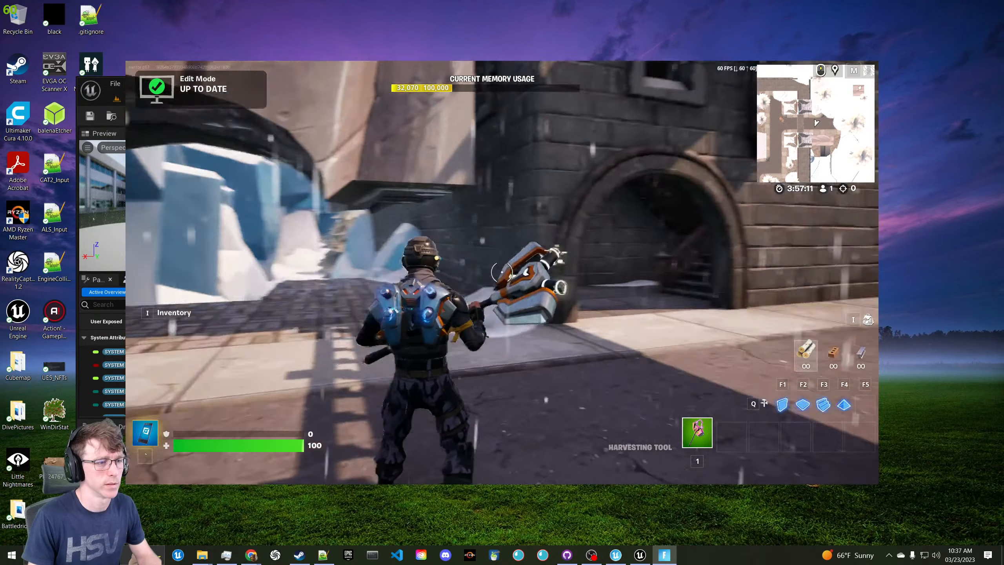
Switch to the Epic Games Launcher and open the Content Examples project from the Marketplace's UE Feature Samples category
{"action": "key", "text": "alt+Tab"}
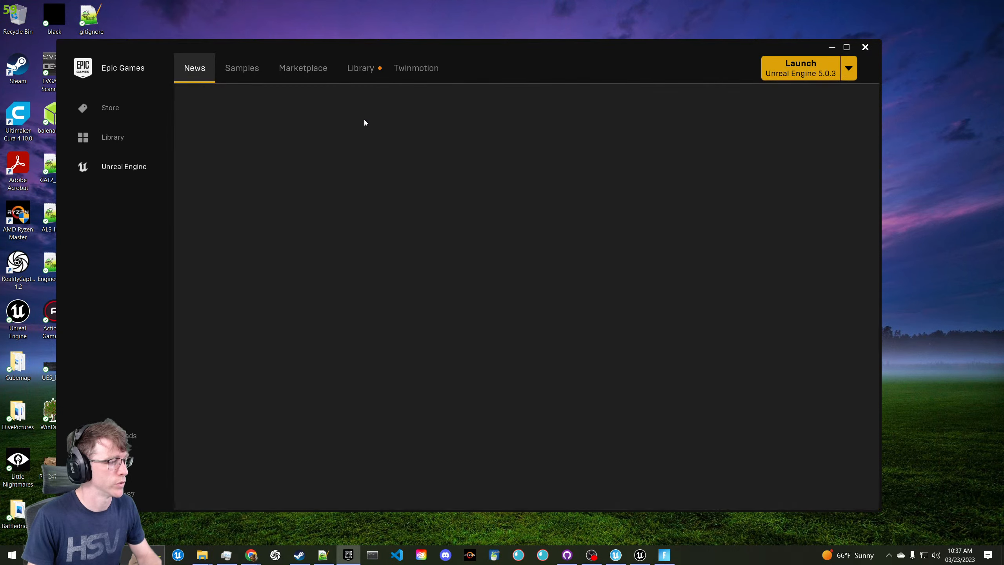
{"action": "left_click", "coordinate": [354, 68]}
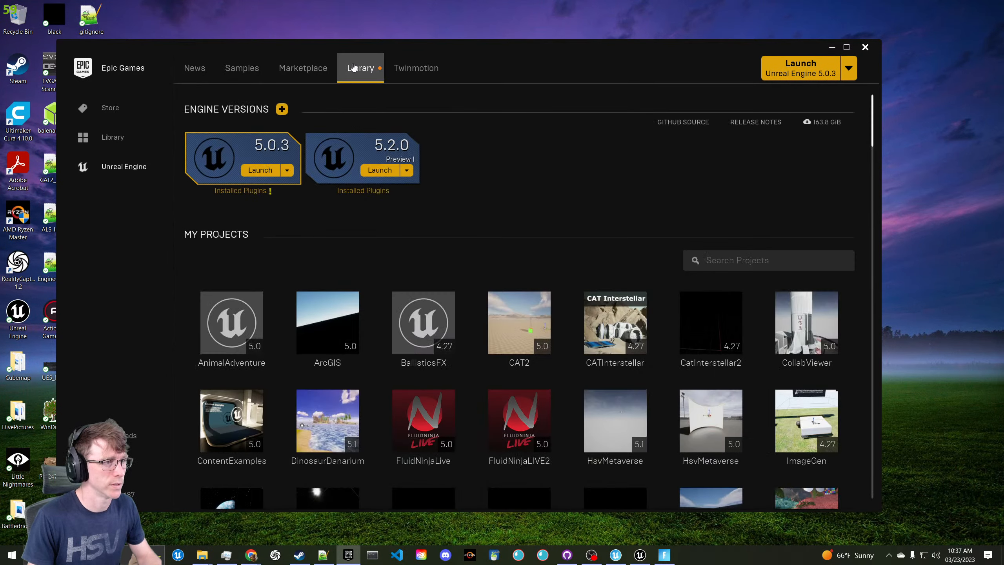
{"action": "left_click", "coordinate": [309, 69]}
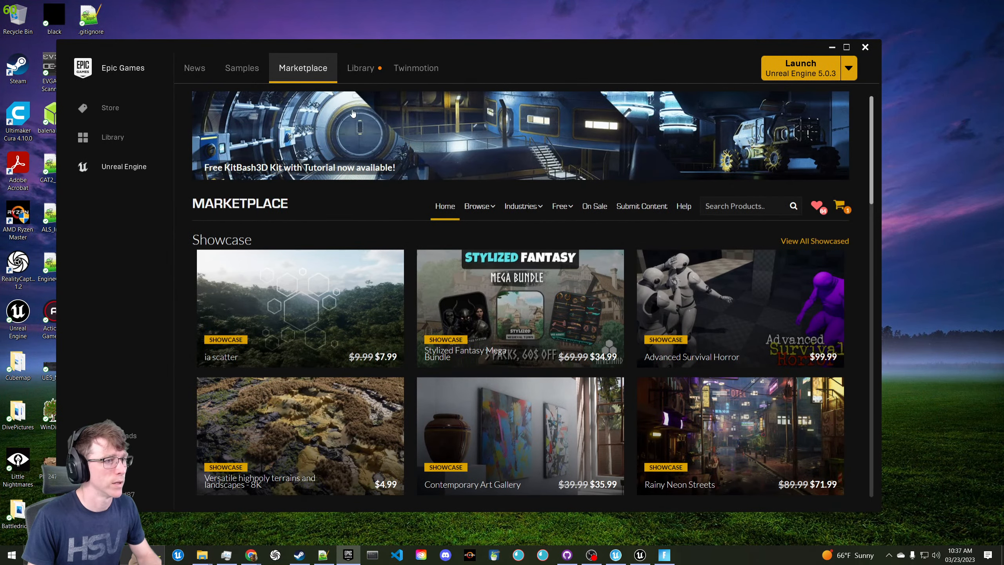
{"action": "mouse_move", "coordinate": [511, 215]}
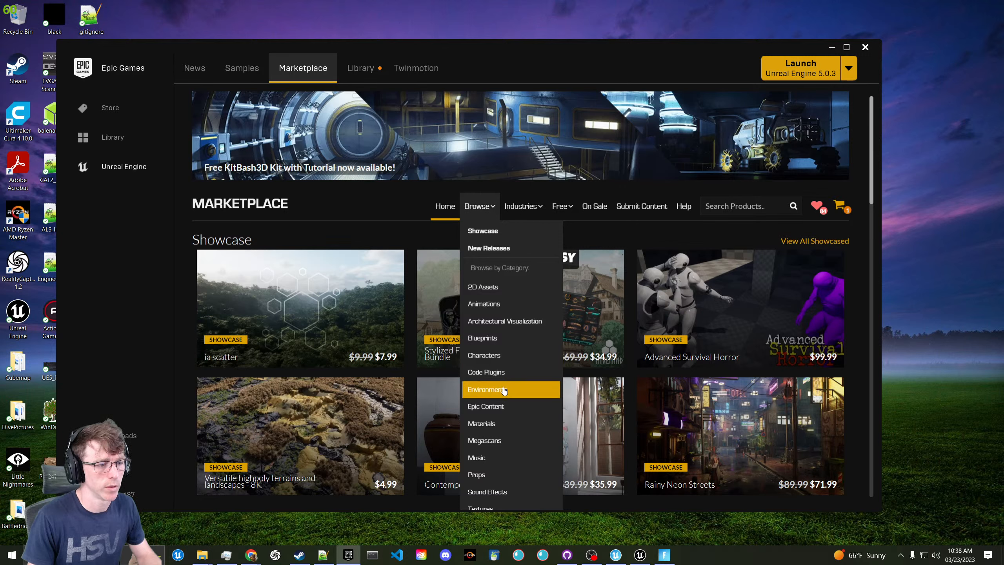
{"action": "scroll", "coordinate": [490, 379], "scroll_direction": "down", "scroll_amount": 3}
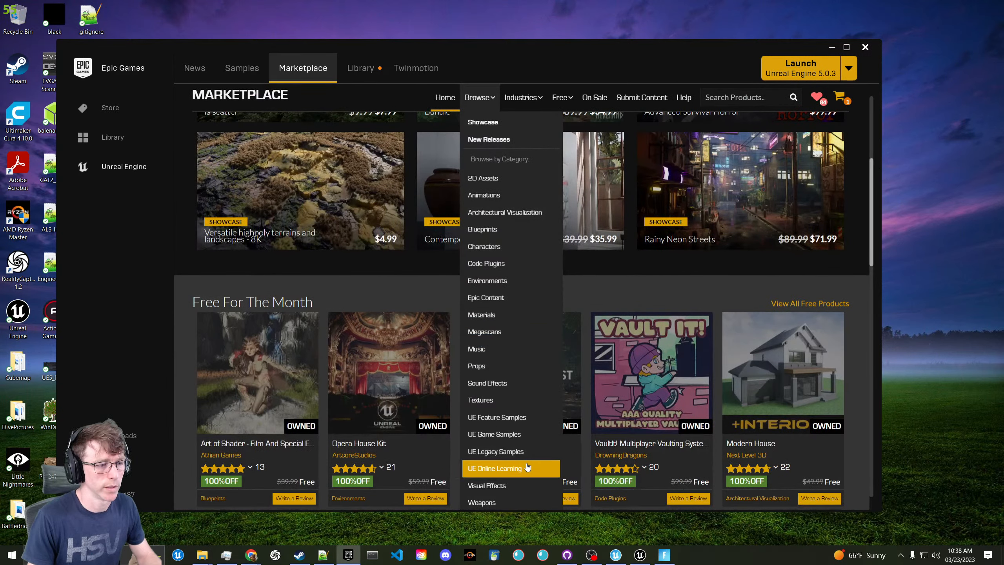
{"action": "left_click", "coordinate": [489, 419]}
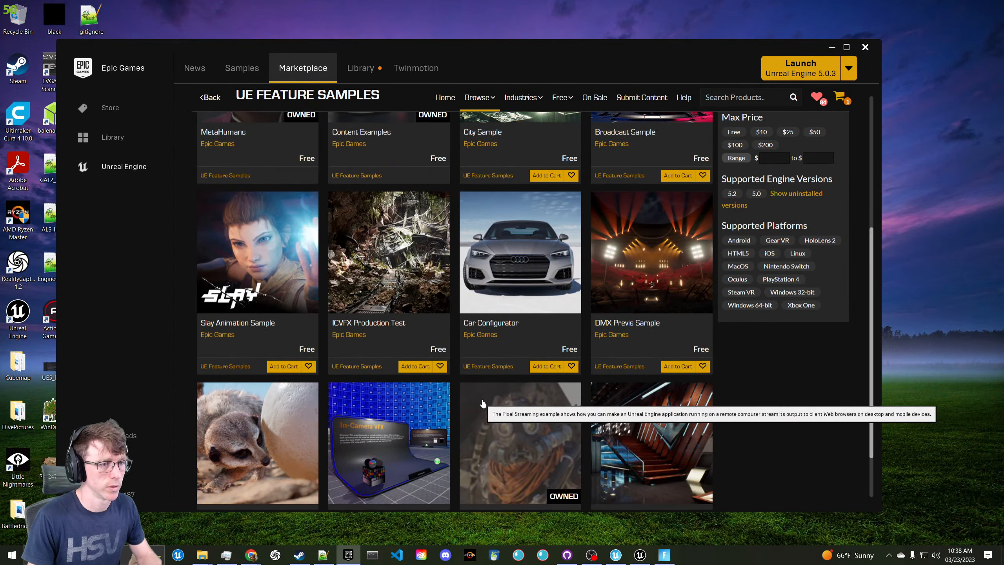
{"action": "scroll", "coordinate": [480, 389], "scroll_direction": "down", "scroll_amount": 2}
{"action": "scroll", "coordinate": [480, 389], "scroll_direction": "up", "scroll_amount": 3}
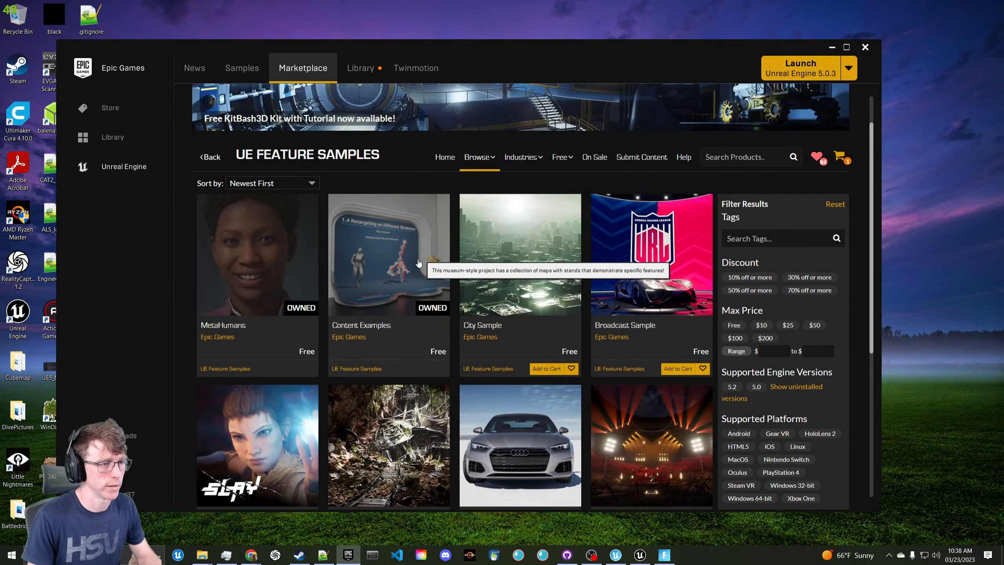
{"action": "left_click", "coordinate": [408, 301]}
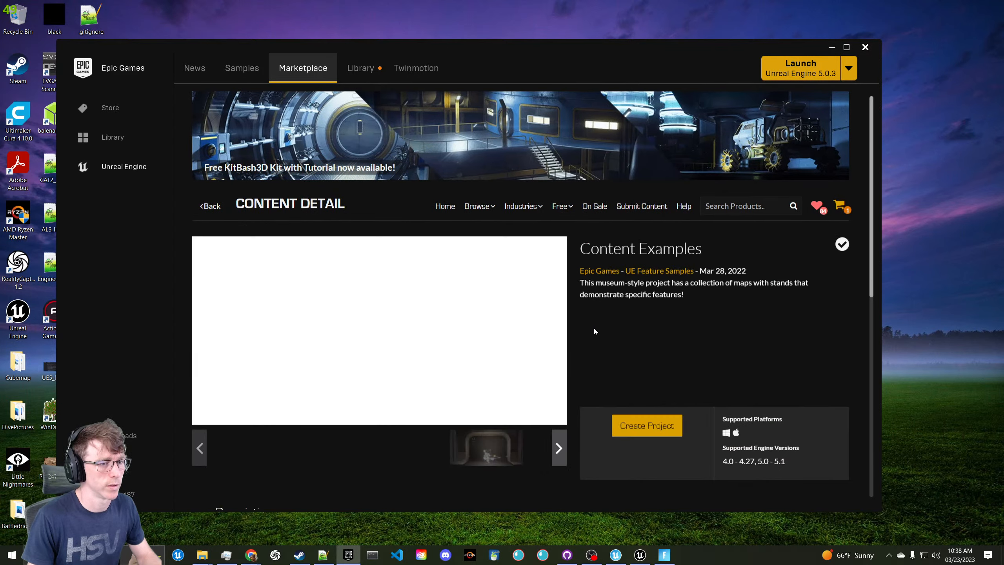
Browse the preview images on the Content Examples detail page, including the particle, character and destruction demos
{"action": "scroll", "coordinate": [596, 332], "scroll_direction": "down", "scroll_amount": 2}
{"action": "left_click", "coordinate": [353, 373]}
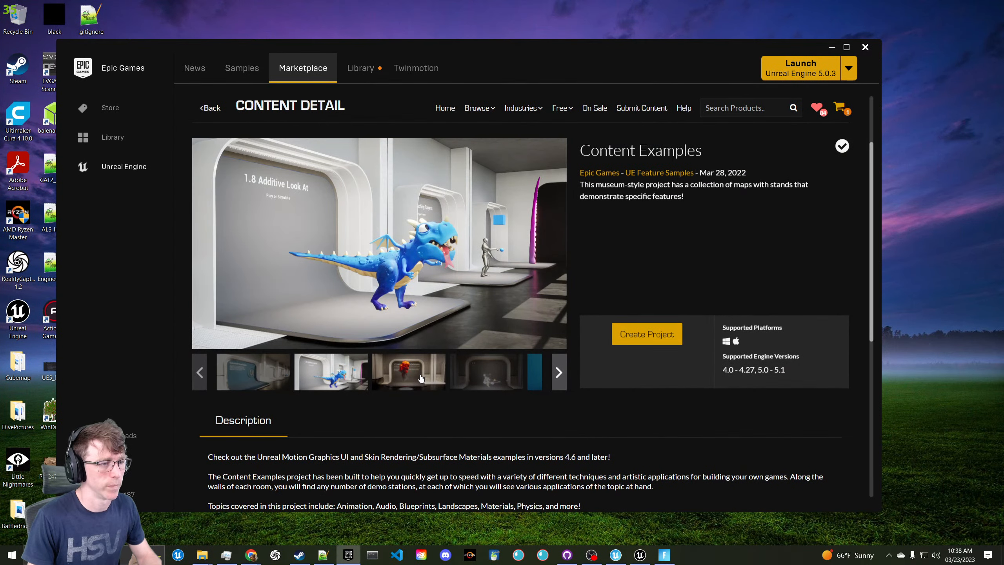
{"action": "left_click", "coordinate": [421, 379]}
{"action": "left_click", "coordinate": [487, 374]}
{"action": "scroll", "coordinate": [530, 372], "scroll_direction": "up", "scroll_amount": 2}
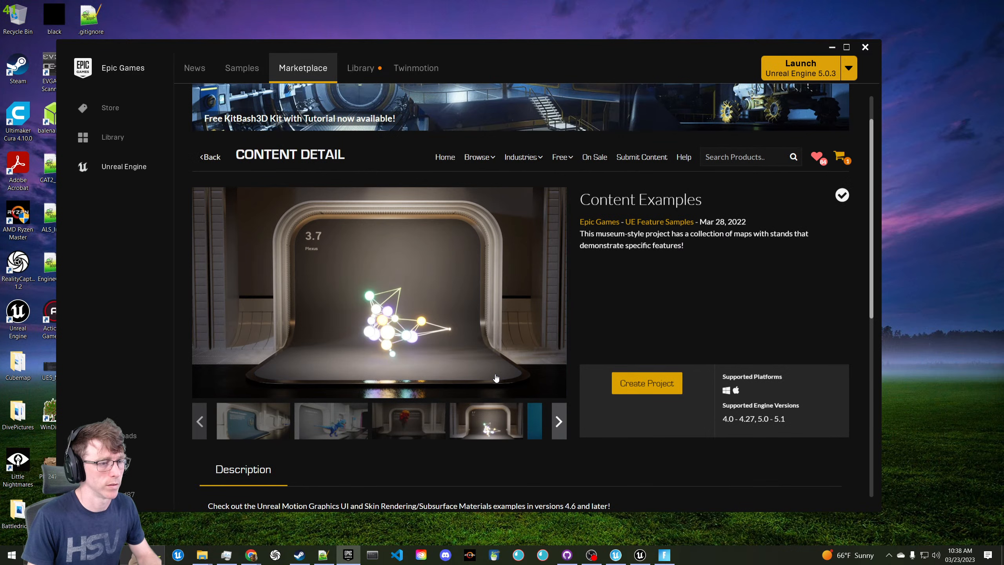
{"action": "left_click", "coordinate": [533, 419]}
{"action": "left_click", "coordinate": [559, 421]}
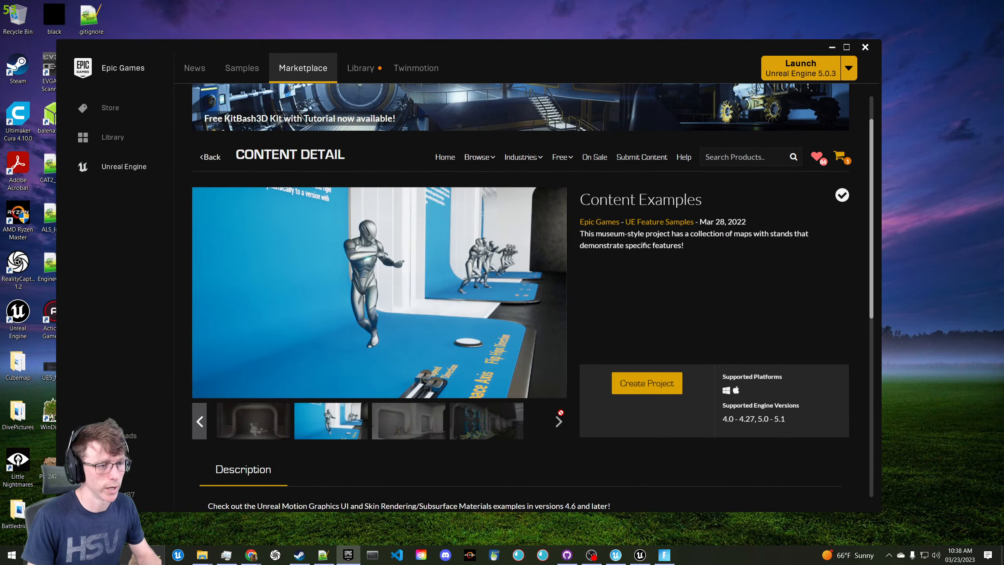
{"action": "left_click", "coordinate": [509, 422]}
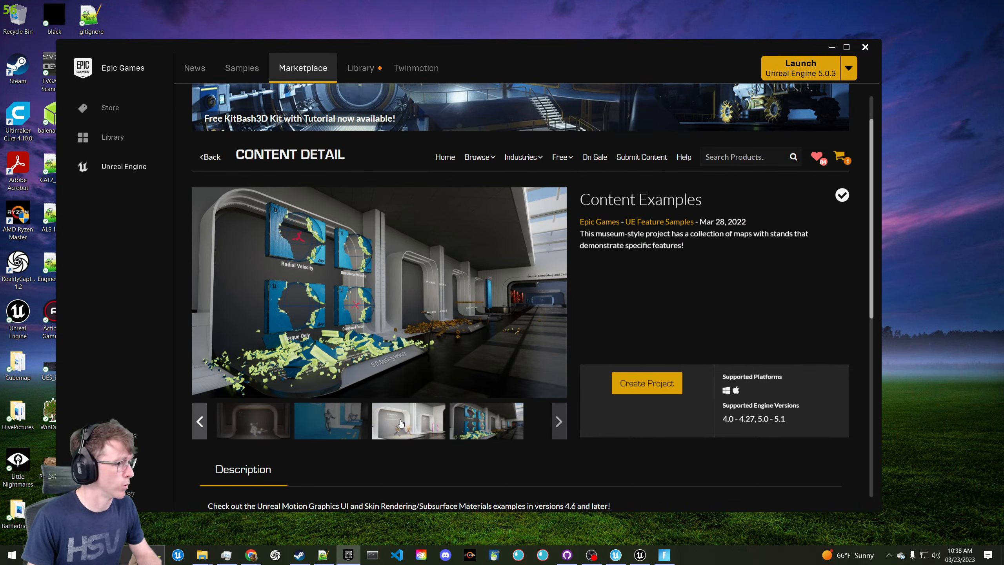
{"action": "left_click", "coordinate": [401, 423]}
{"action": "left_click", "coordinate": [345, 423]}
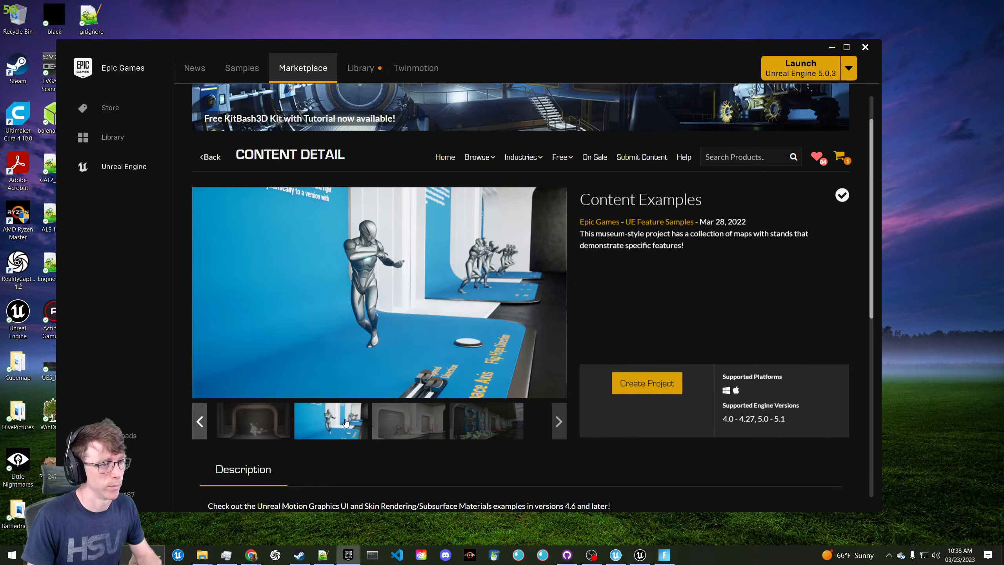
{"action": "left_click", "coordinate": [505, 415]}
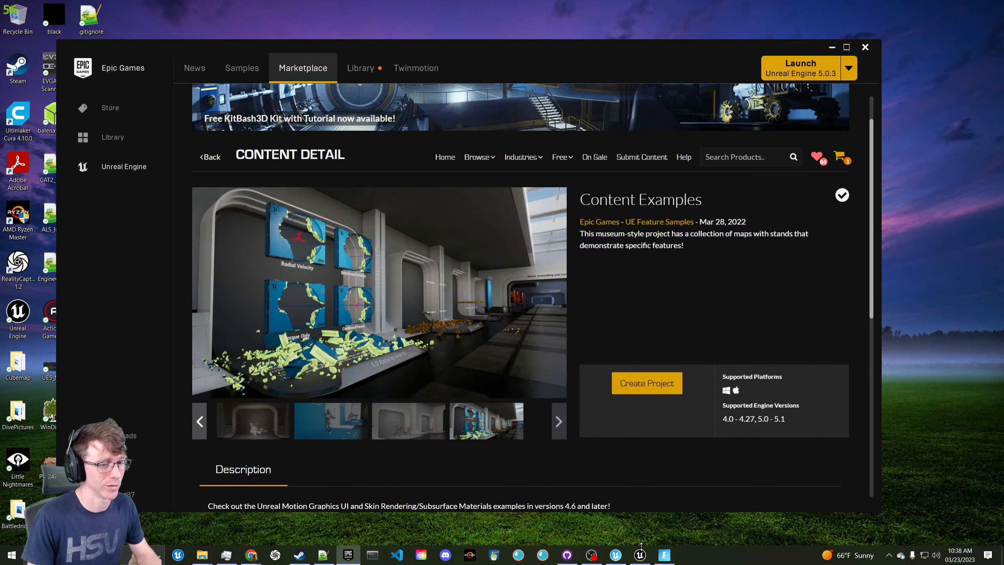
Maximize the launcher window and switch back to the Fortnite editor window that shows PS_Rain_System
{"action": "mouse_move", "coordinate": [646, 561]}
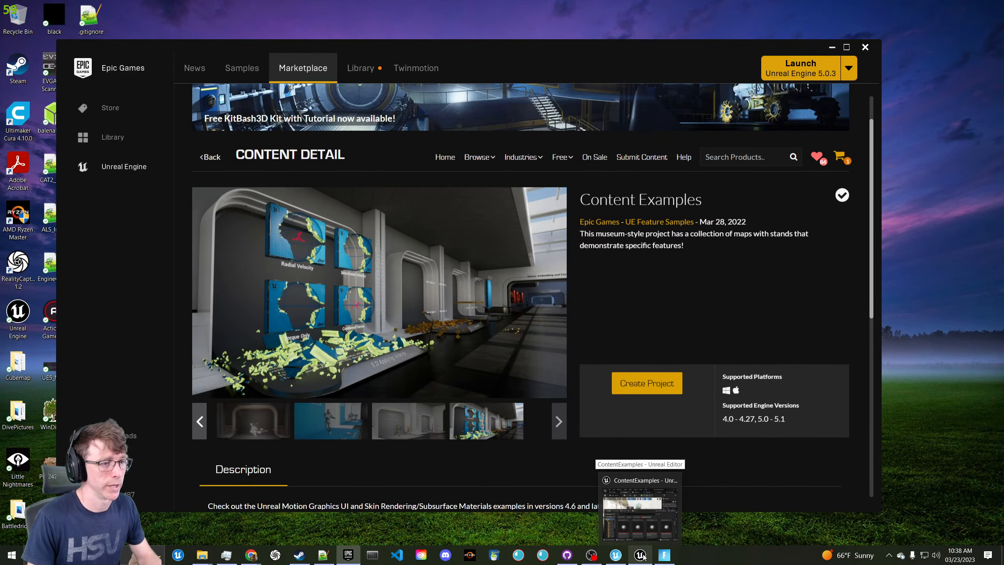
{"action": "left_click", "coordinate": [846, 47]}
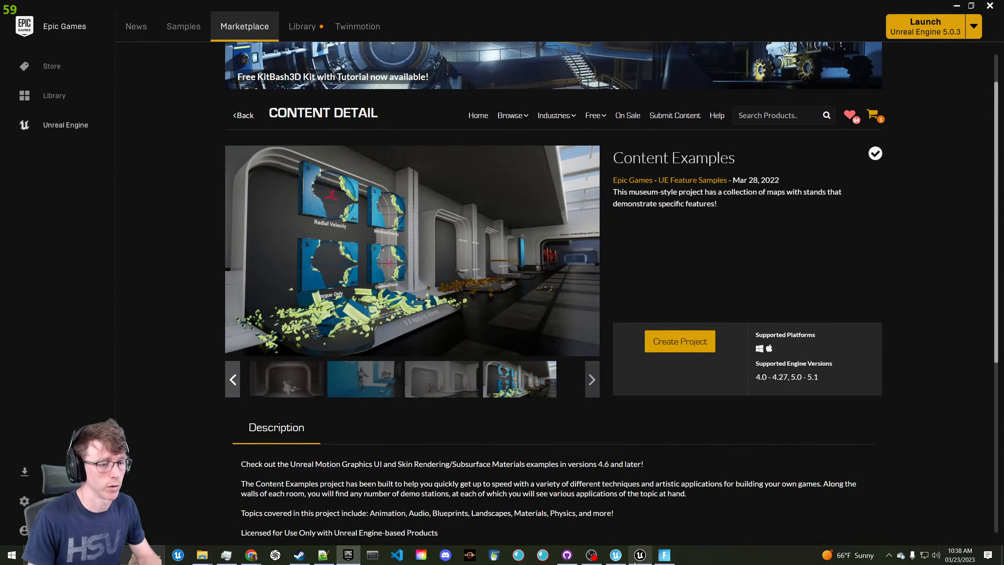
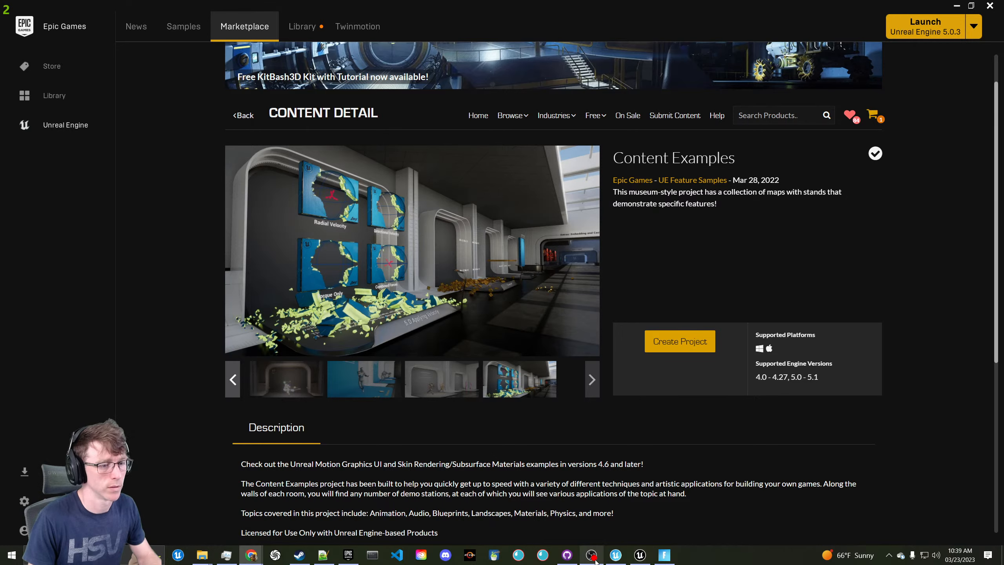
{"action": "left_click", "coordinate": [618, 554]}
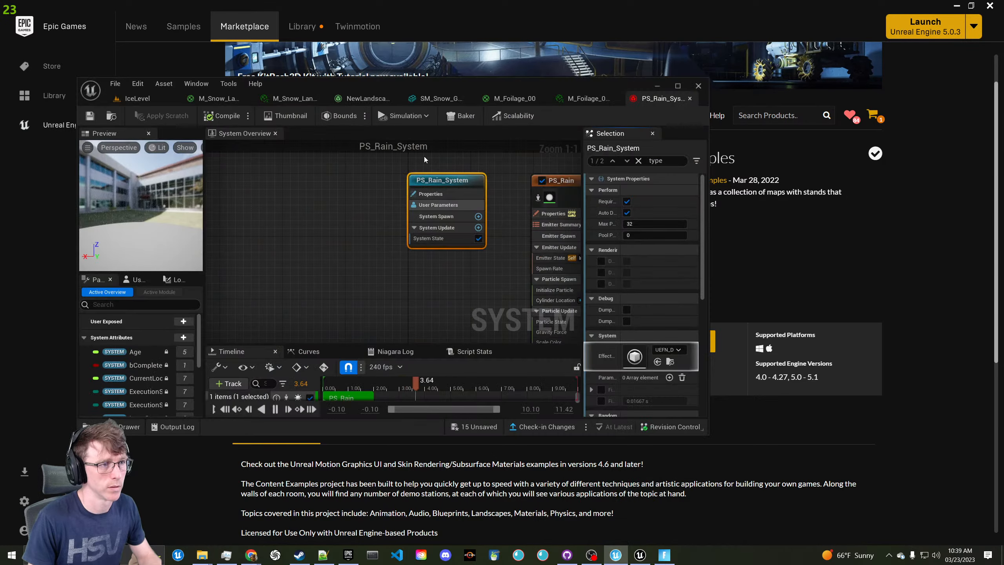
Maximize the editor window and close every open material, mesh, grass and Niagara asset editor, leaving only IceLevel open
{"action": "double_click", "coordinate": [502, 80]}
{"action": "left_click", "coordinate": [218, 22]}
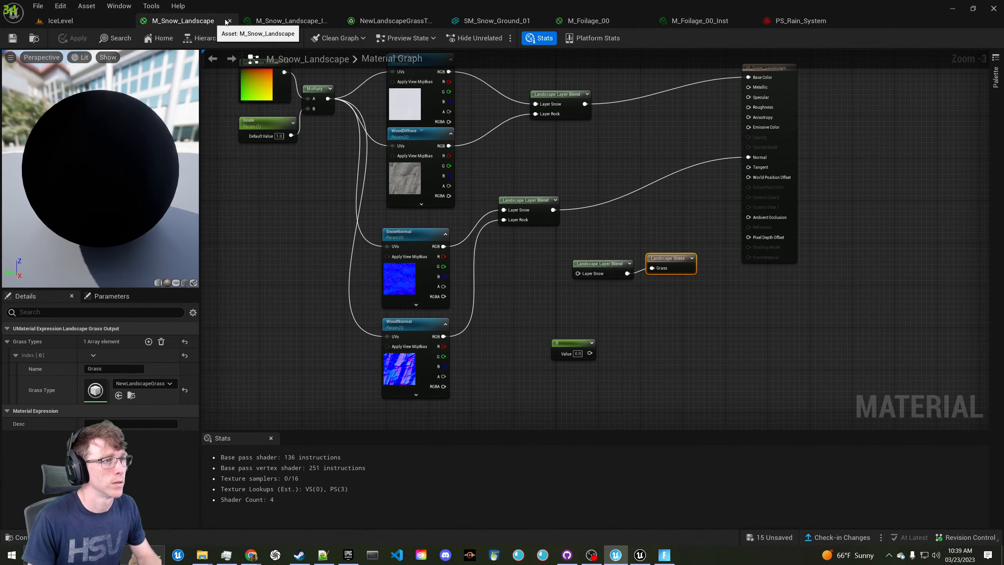
{"action": "left_click", "coordinate": [231, 21]}
{"action": "left_click", "coordinate": [231, 20]}
{"action": "left_click", "coordinate": [231, 21]}
{"action": "left_click", "coordinate": [231, 20]}
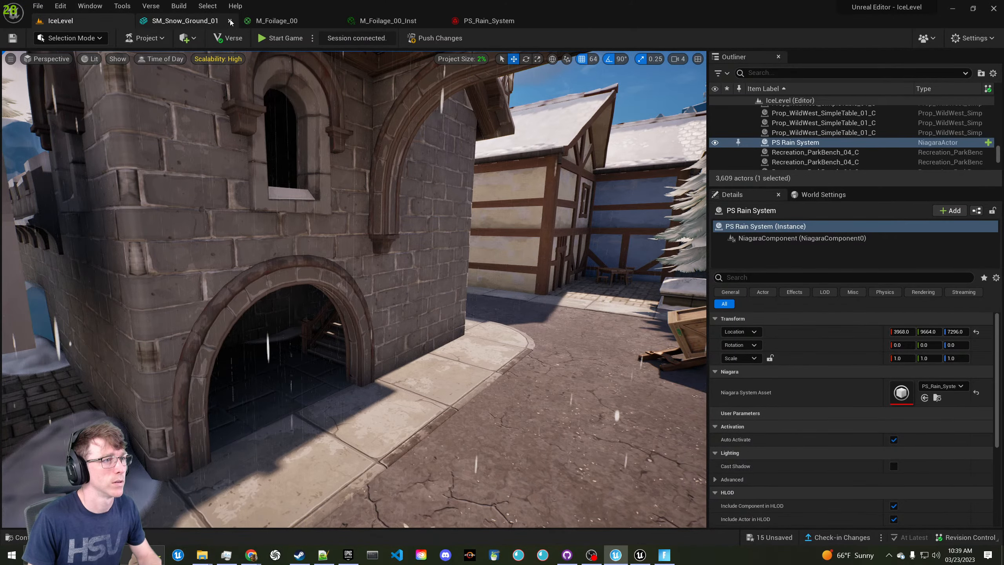
{"action": "left_click", "coordinate": [231, 20]}
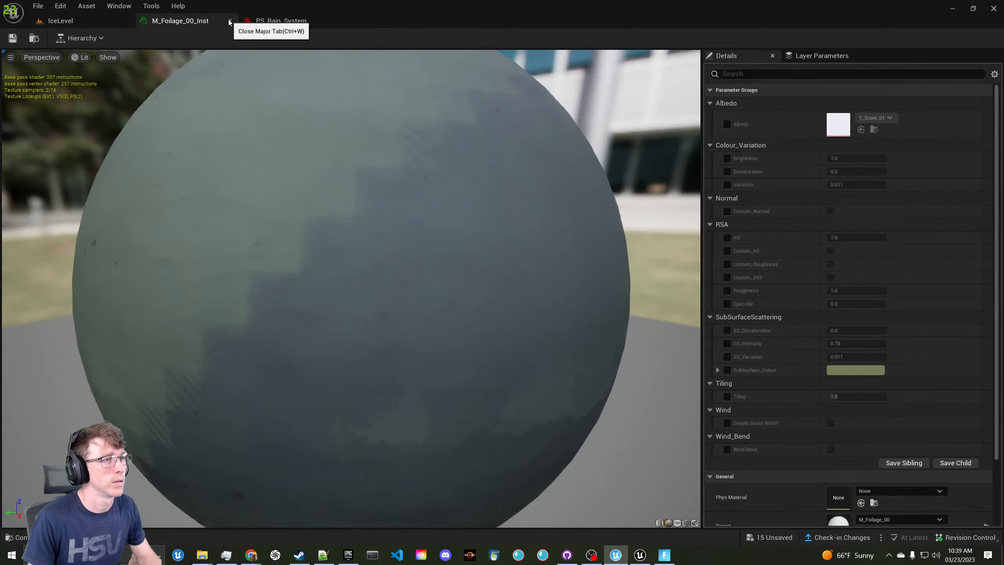
{"action": "left_click", "coordinate": [229, 21]}
{"action": "left_click", "coordinate": [223, 20]}
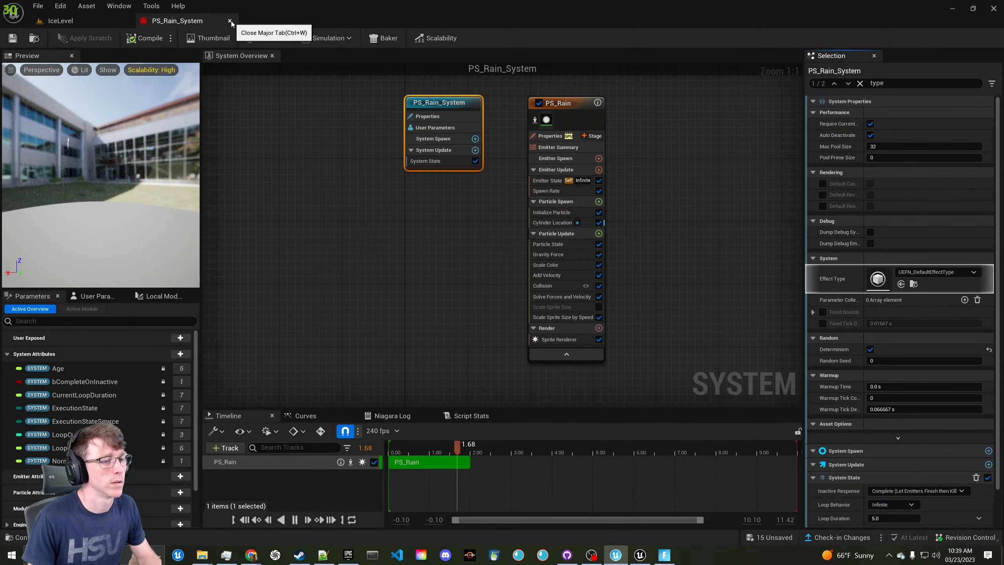
{"action": "left_click", "coordinate": [230, 20]}
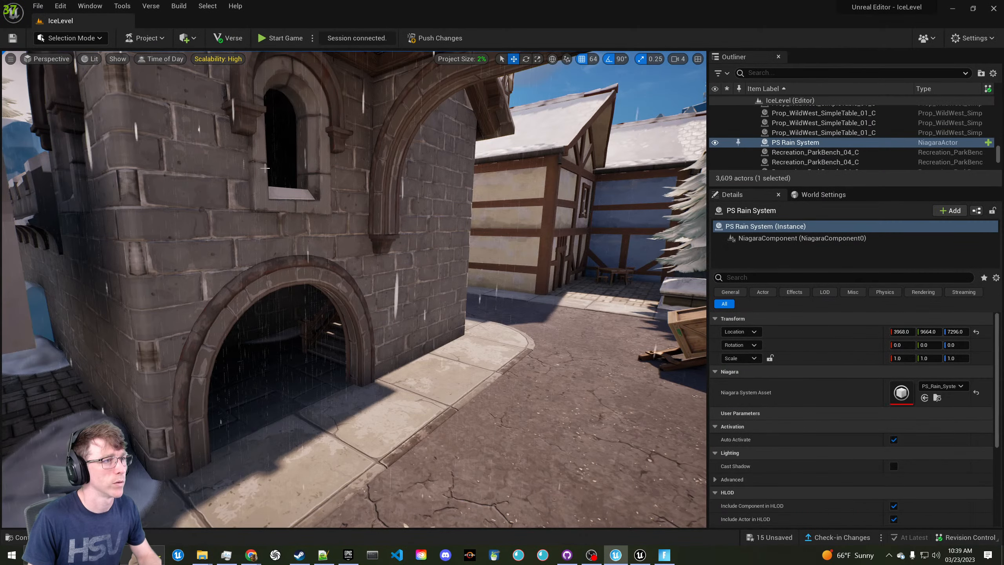
Pull the viewport camera back from the stone tower and show IceLevel's World Settings
{"action": "key", "text": "s"}
{"action": "mouse_move", "coordinate": [605, 109]}
{"action": "right_mouse_down"}
{"action": "mouse_move", "coordinate": [648, 115]}
{"action": "mouse_move", "coordinate": [604, 109]}
{"action": "right_mouse_up"}
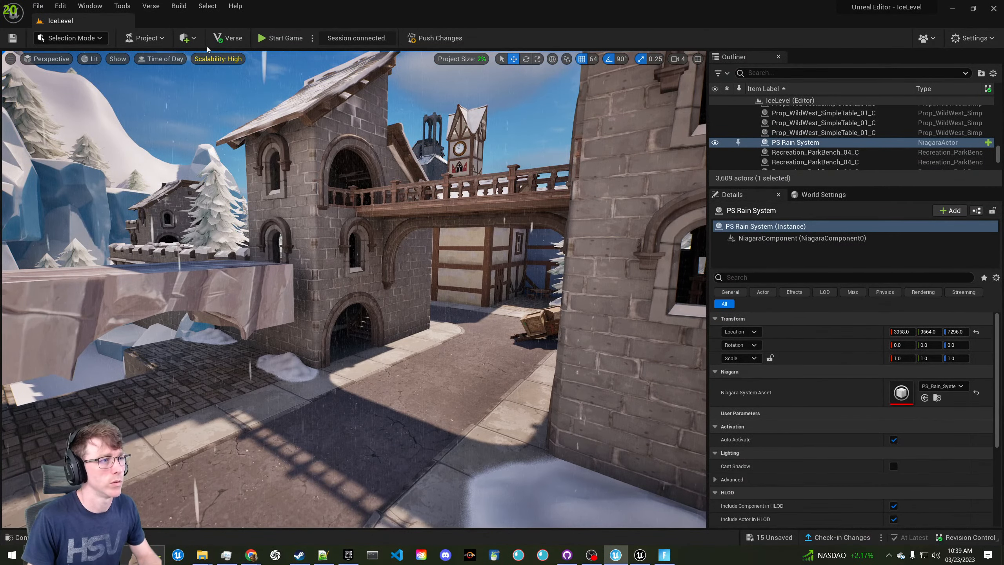
{"action": "left_click", "coordinate": [182, 38]}
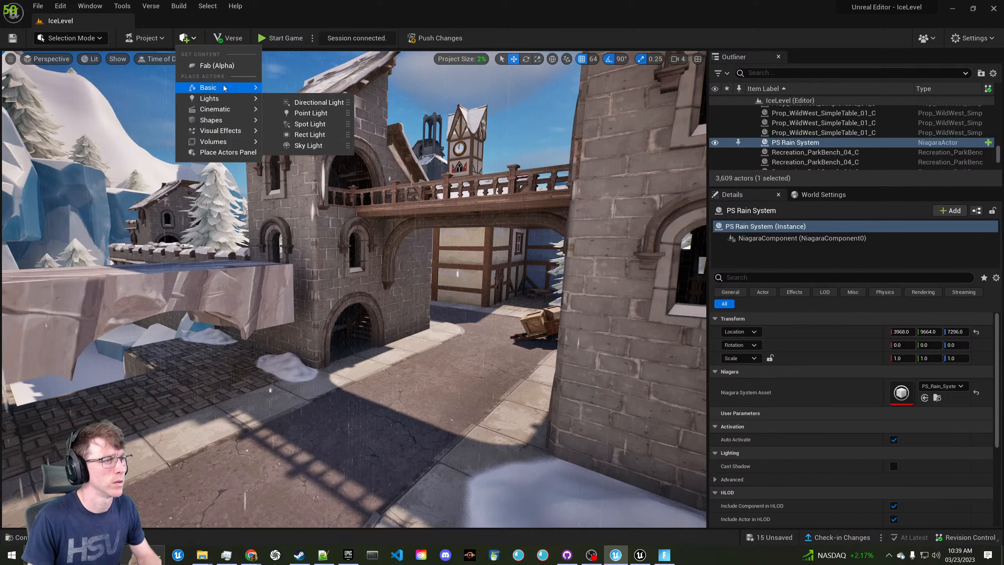
{"action": "mouse_move", "coordinate": [224, 100]}
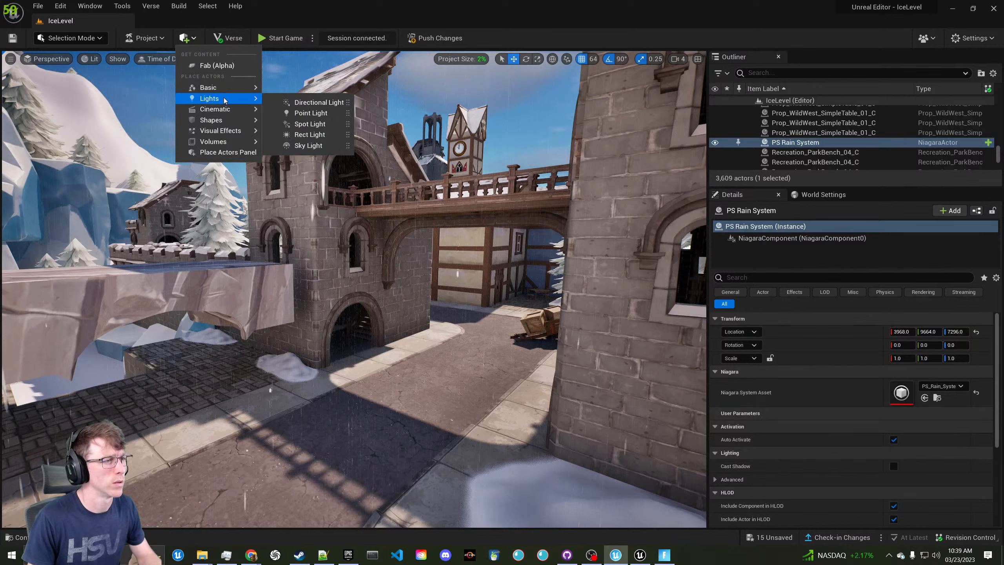
{"action": "left_click", "coordinate": [825, 197]}
{"action": "left_click", "coordinate": [825, 196]}
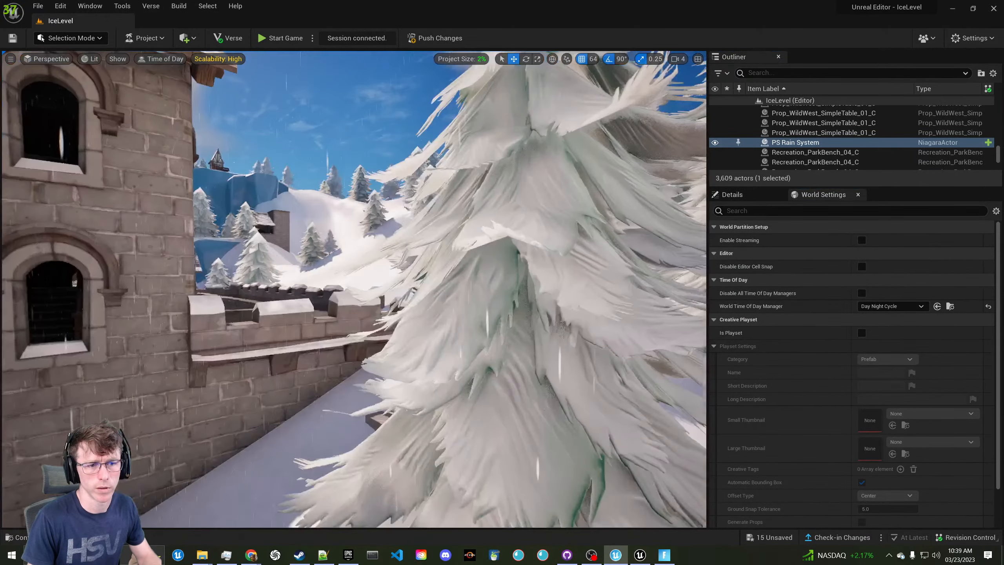
Fly to the player start plate inside the stone building, select MinigamePlayerStartPlate_C and show its details
{"action": "key", "text": "w"}
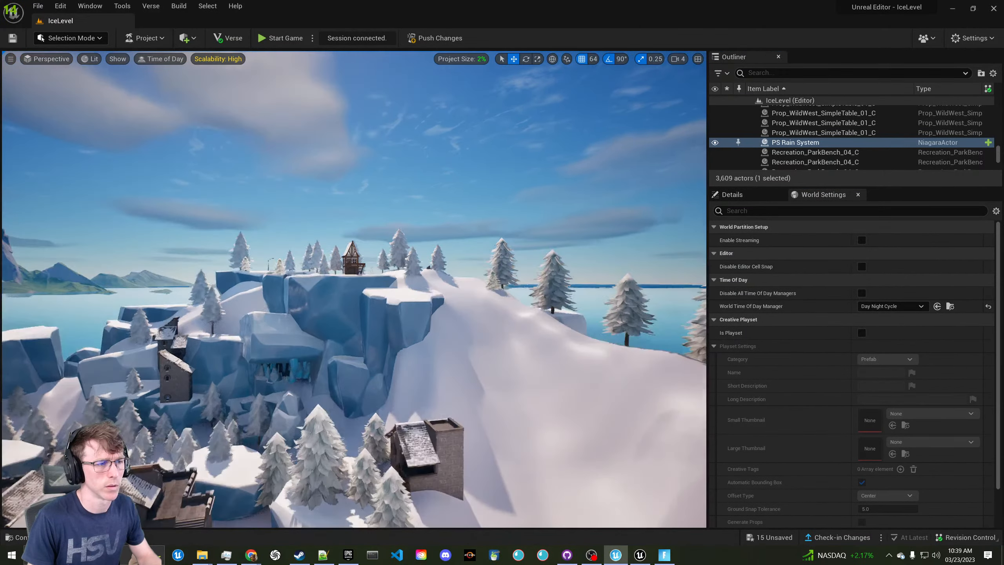
{"action": "right_click_drag", "start_coordinate": [353, 289], "coordinate": [451, 304]}
{"action": "key", "text": "w"}
{"action": "key", "text": "w"}
{"action": "key", "text": "w"}
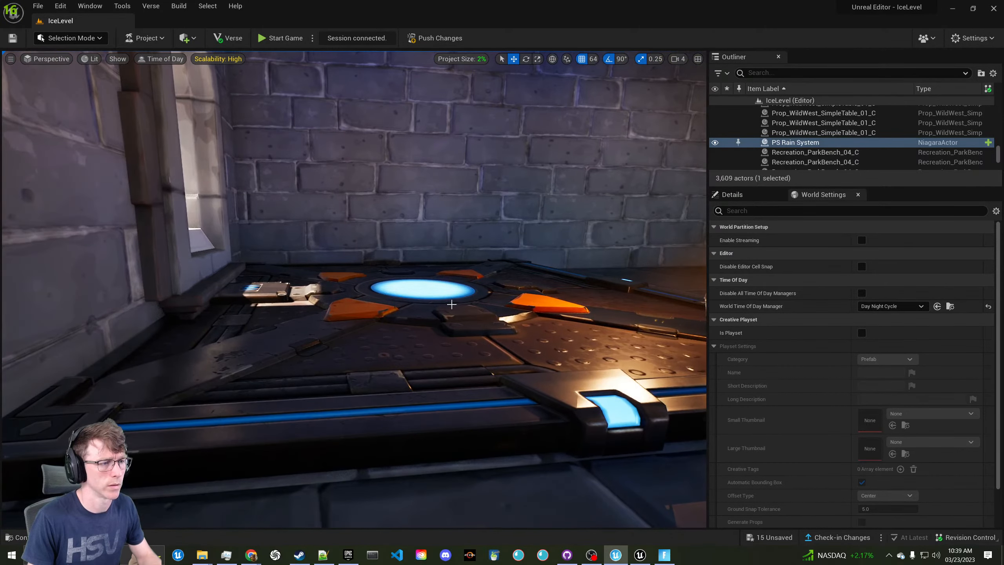
{"action": "left_click", "coordinate": [451, 304]}
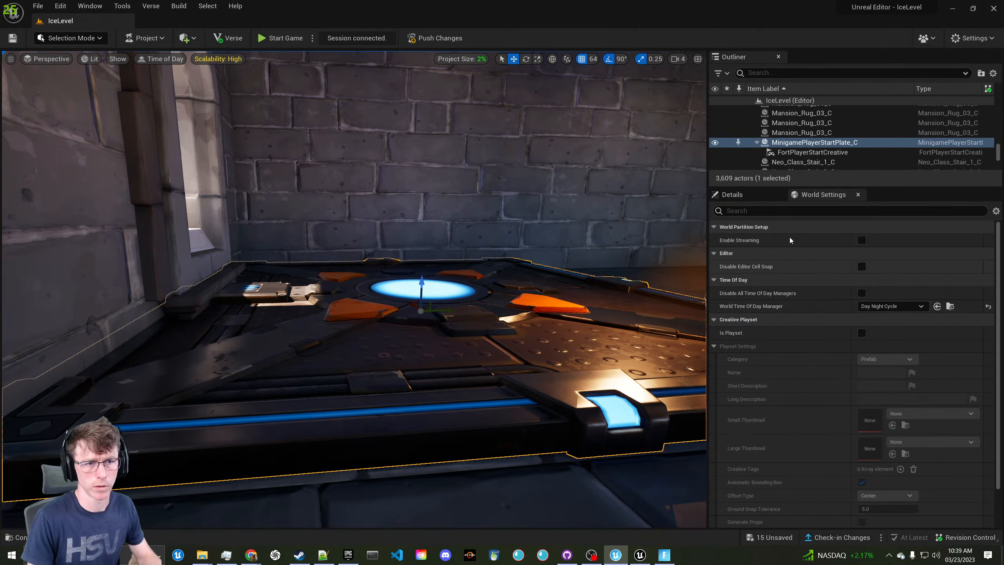
{"action": "left_click", "coordinate": [733, 195]}
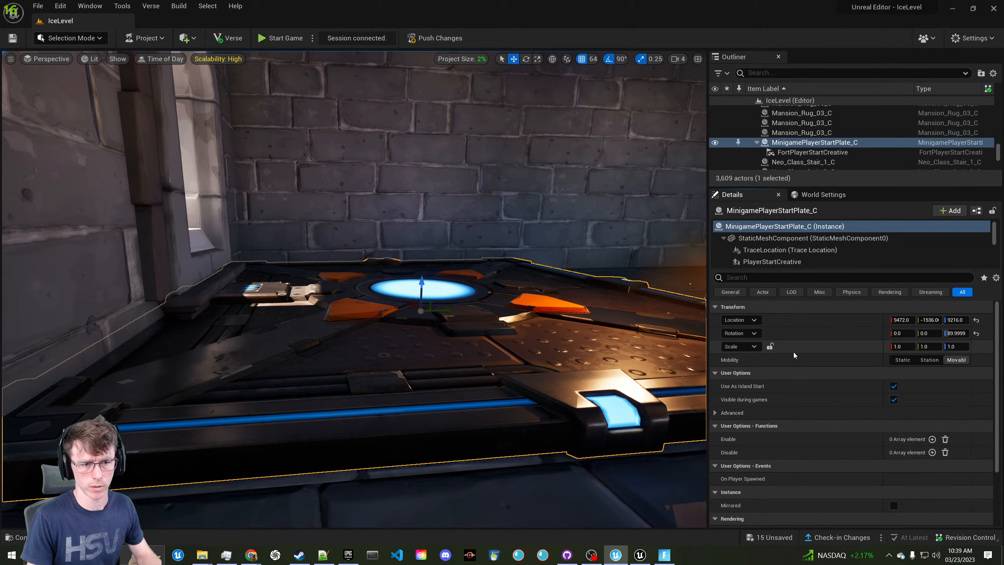
Expand the start plate's advanced user options and look through the rest of its properties
{"action": "left_click", "coordinate": [716, 412]}
{"action": "scroll", "coordinate": [751, 395], "scroll_direction": "down", "scroll_amount": 2}
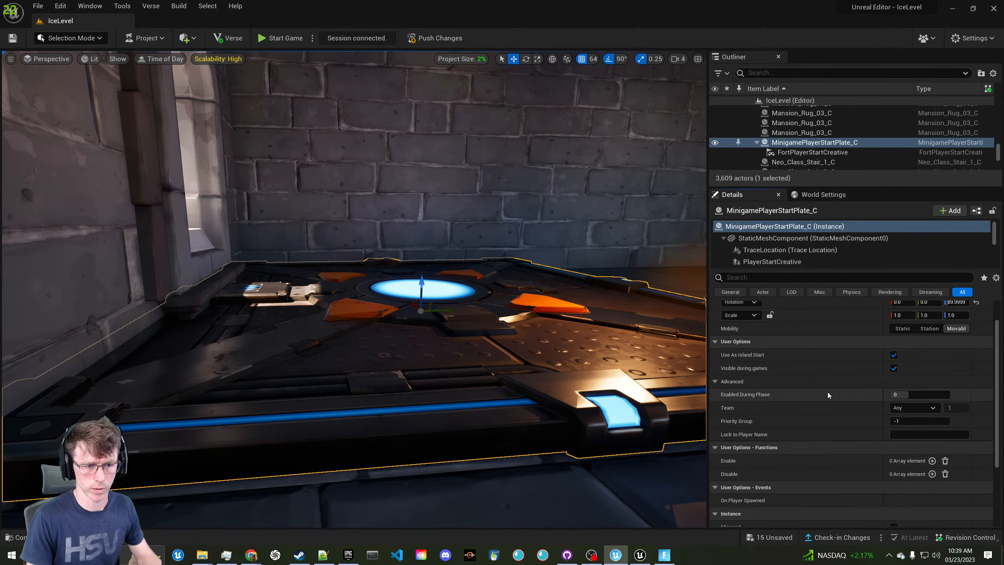
{"action": "scroll", "coordinate": [827, 423], "scroll_direction": "down", "scroll_amount": 3}
{"action": "scroll", "coordinate": [826, 423], "scroll_direction": "down", "scroll_amount": 1}
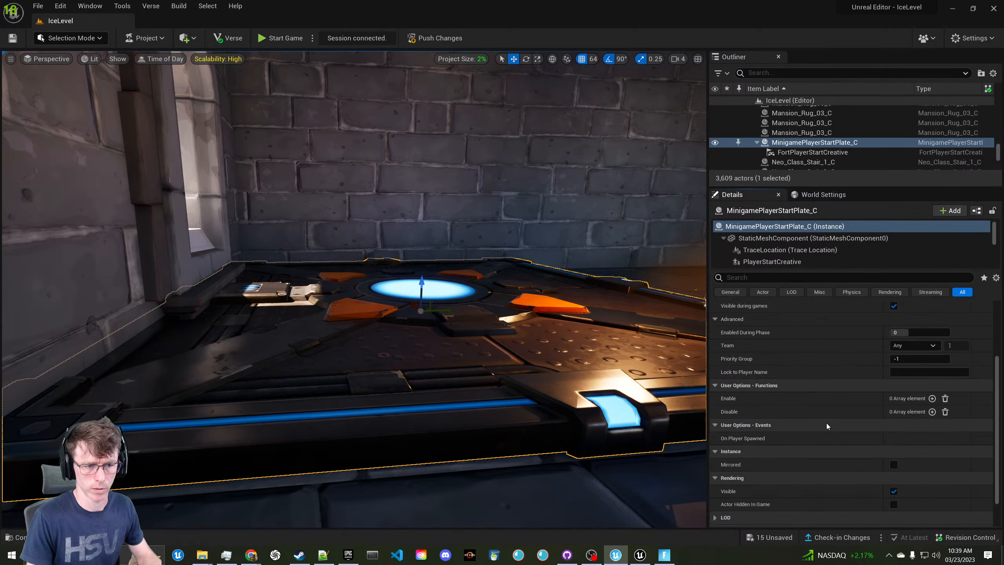
{"action": "scroll", "coordinate": [826, 423], "scroll_direction": "down", "scroll_amount": 2}
{"action": "right_click", "coordinate": [826, 423]}
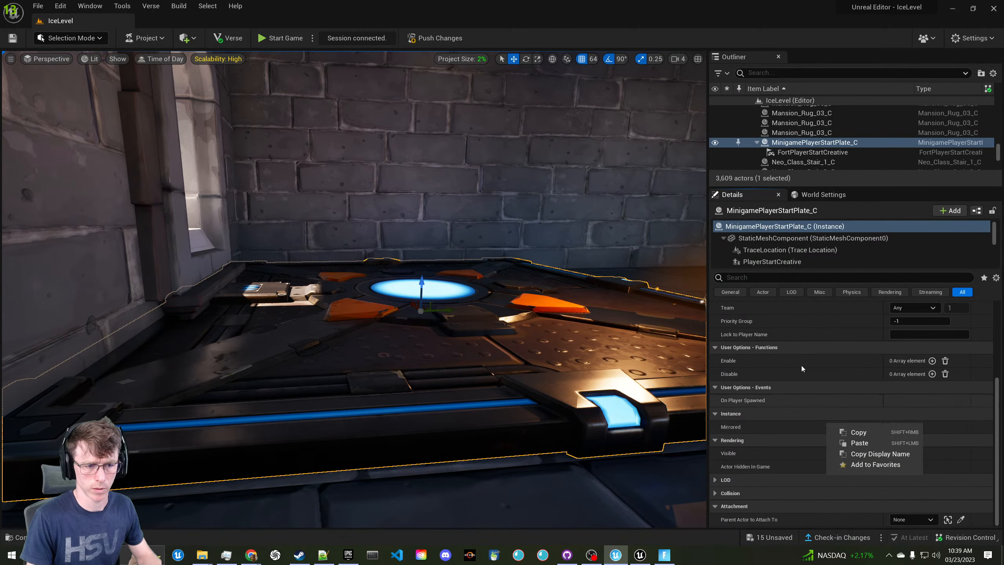
In the World Settings, enable Is Playset for the level and set its playset category to Island
{"action": "left_click", "coordinate": [815, 195]}
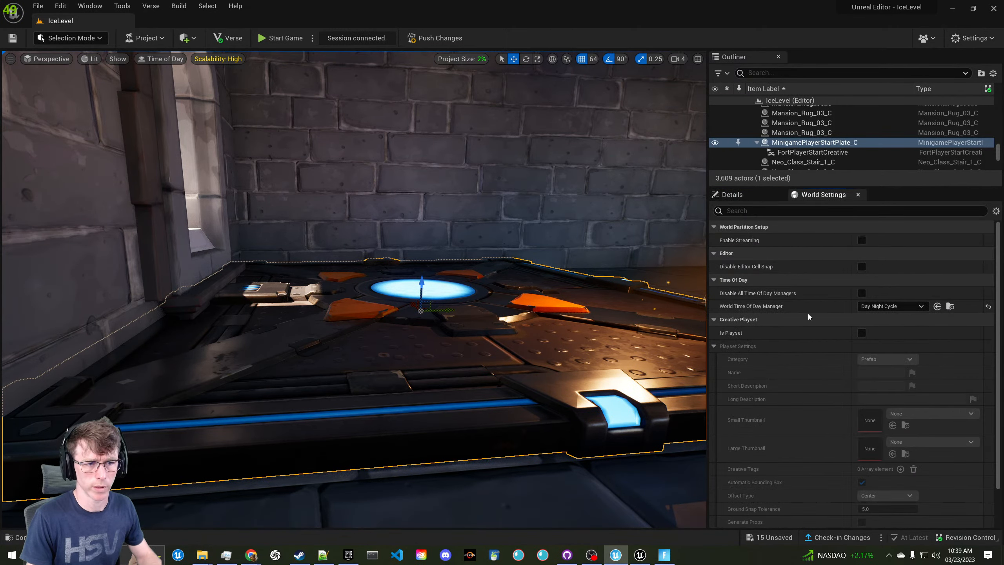
{"action": "right_click_drag", "start_coordinate": [596, 307], "coordinate": [671, 308]}
{"action": "key", "text": "f"}
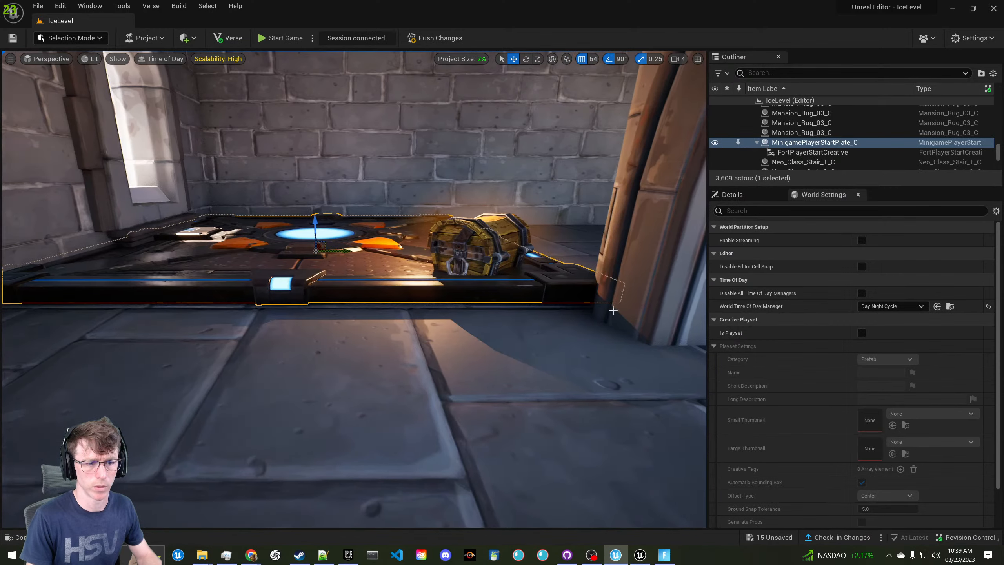
{"action": "scroll", "coordinate": [838, 373], "scroll_direction": "down", "scroll_amount": 1}
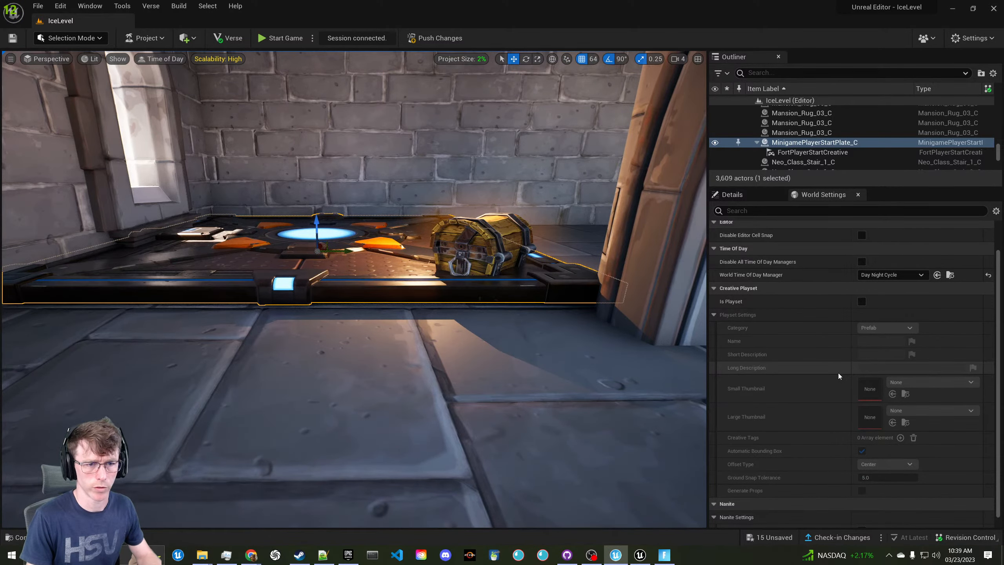
{"action": "left_click", "coordinate": [862, 302]}
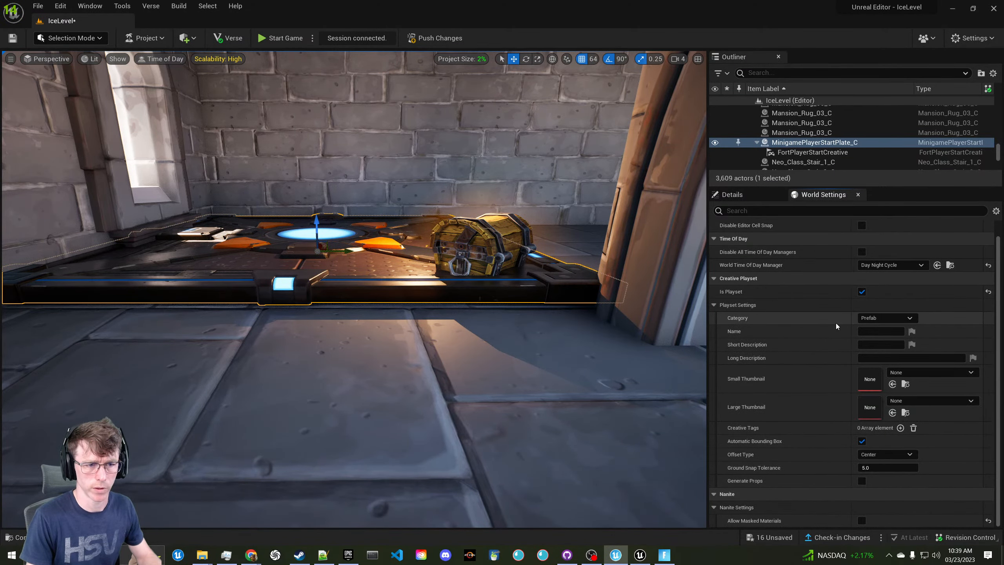
{"action": "left_click", "coordinate": [890, 319]}
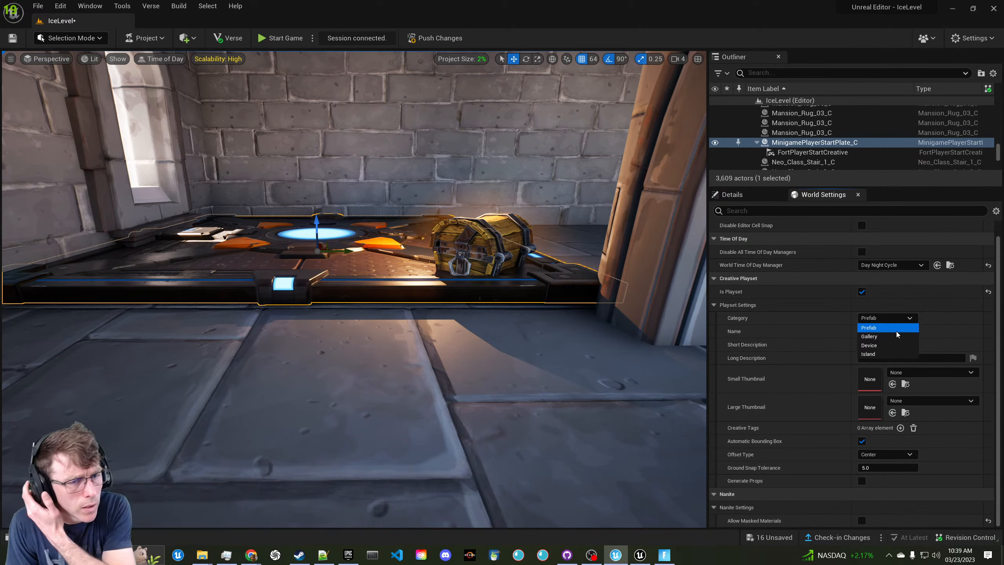
{"action": "left_click", "coordinate": [882, 354]}
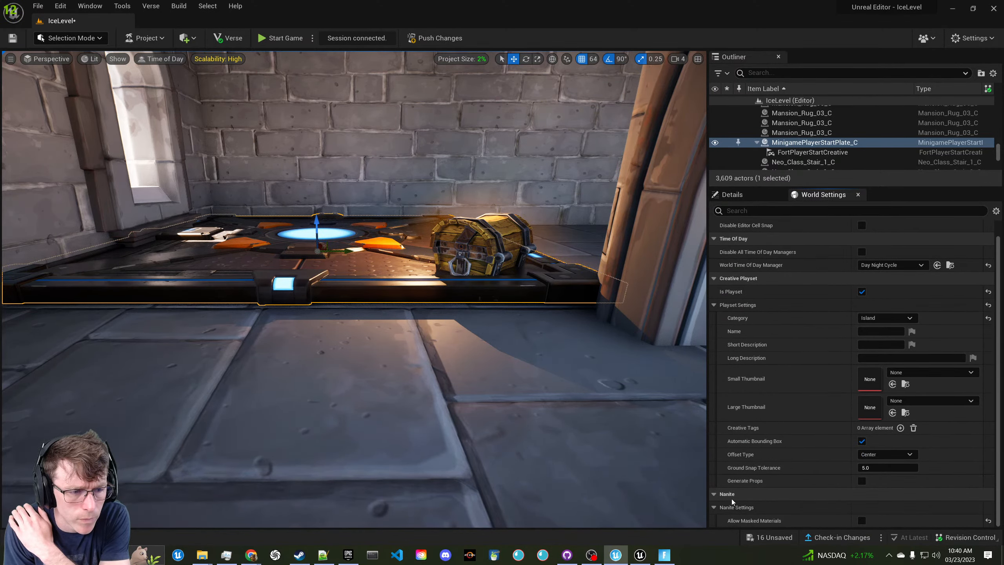
{"action": "scroll", "coordinate": [742, 484], "scroll_direction": "up", "scroll_amount": 1}
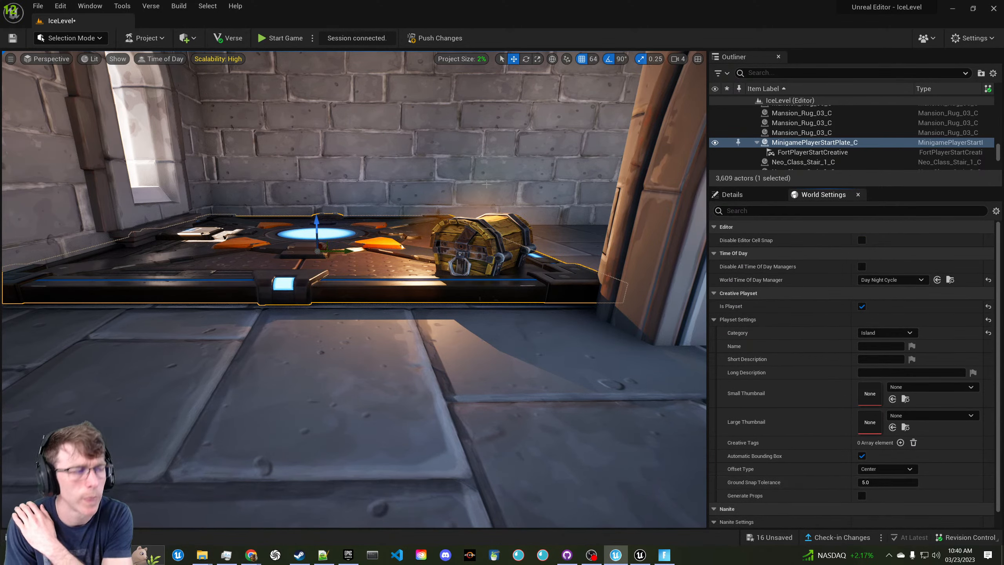
Check the general and localization options in the Project Settings, and close them
{"action": "left_click", "coordinate": [154, 43]}
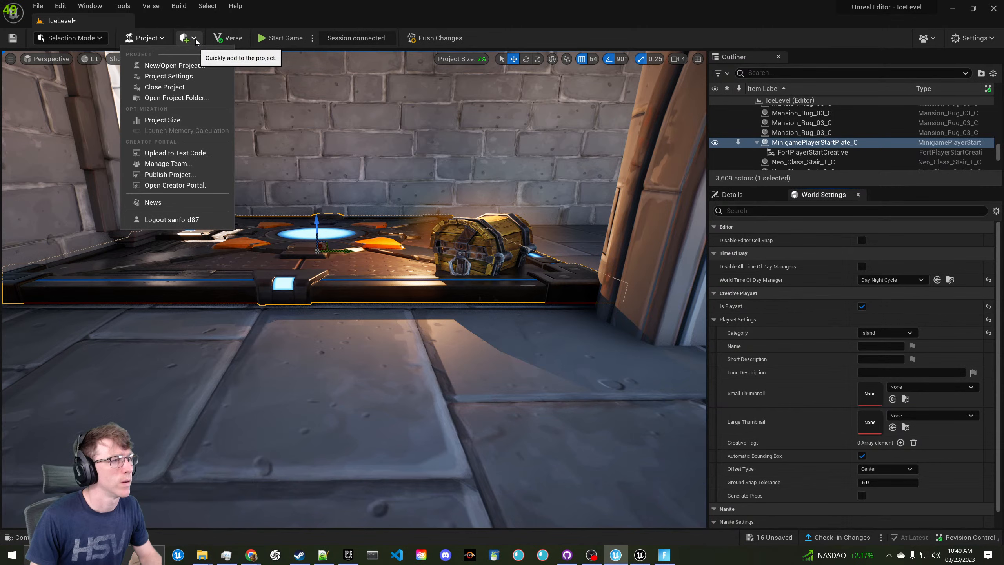
{"action": "left_click", "coordinate": [176, 76]}
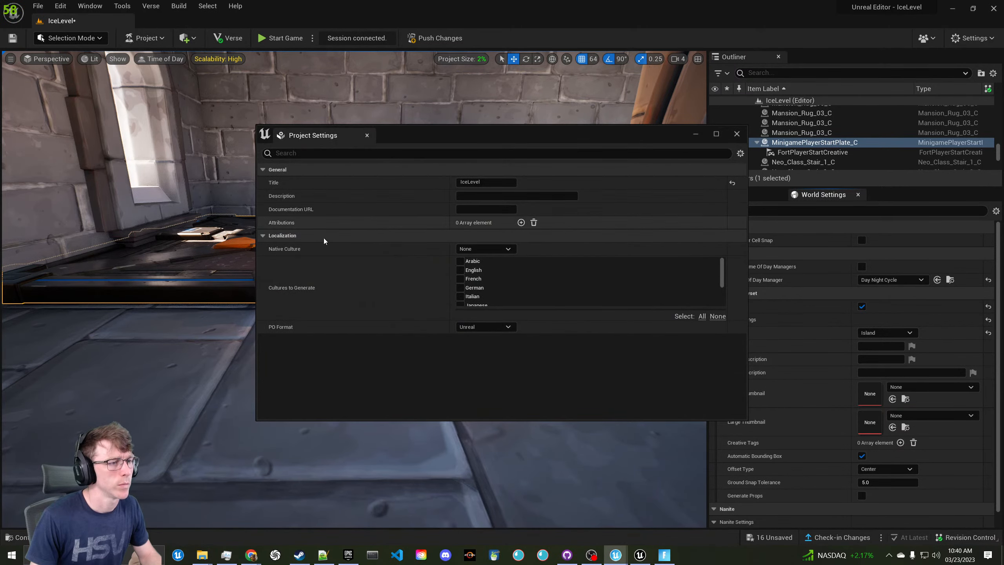
{"action": "left_click", "coordinate": [366, 135]}
{"action": "left_click", "coordinate": [73, 38]}
{"action": "left_click", "coordinate": [142, 38]}
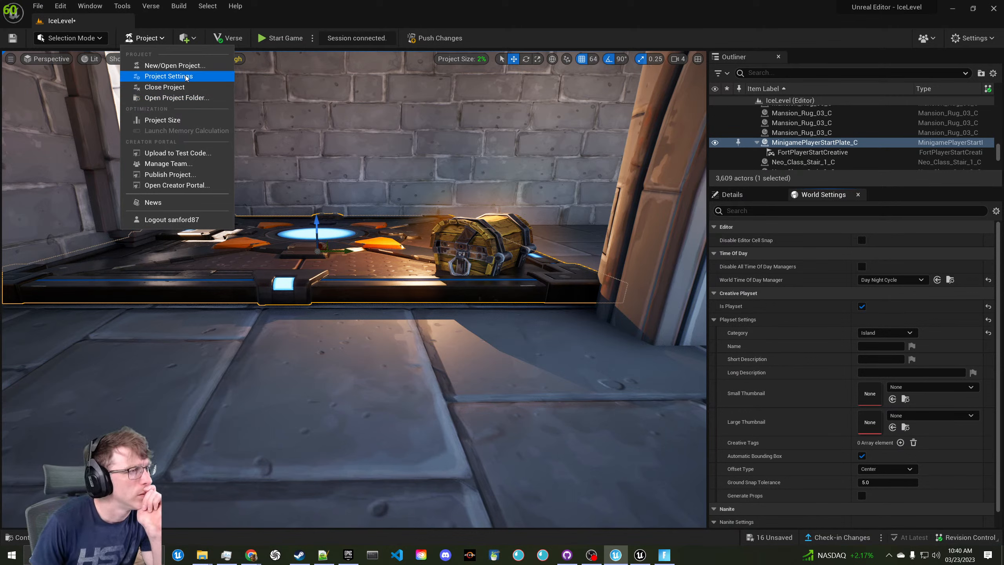
{"action": "left_click", "coordinate": [145, 38]}
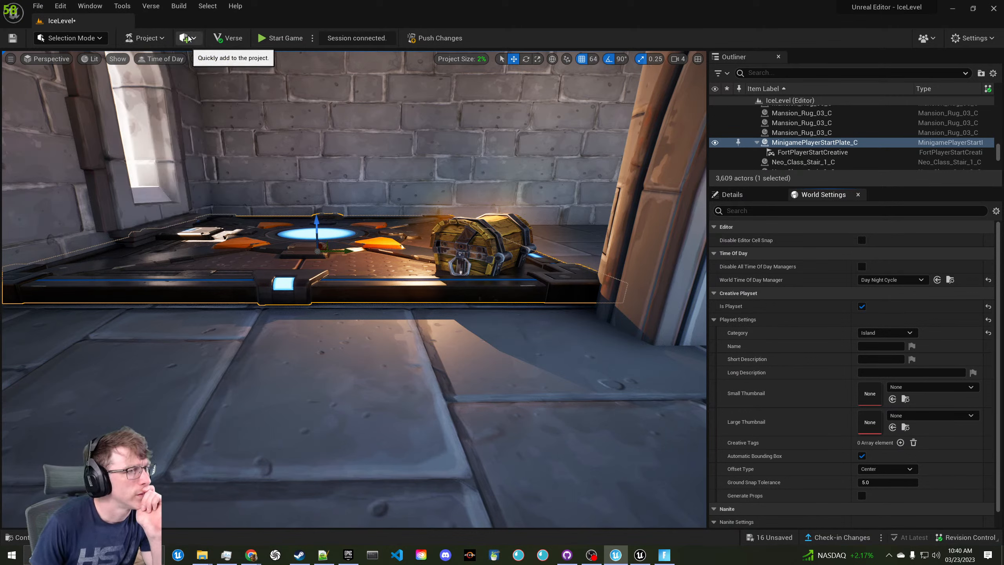
{"action": "left_click", "coordinate": [121, 6]}
{"action": "mouse_move", "coordinate": [69, 5]}
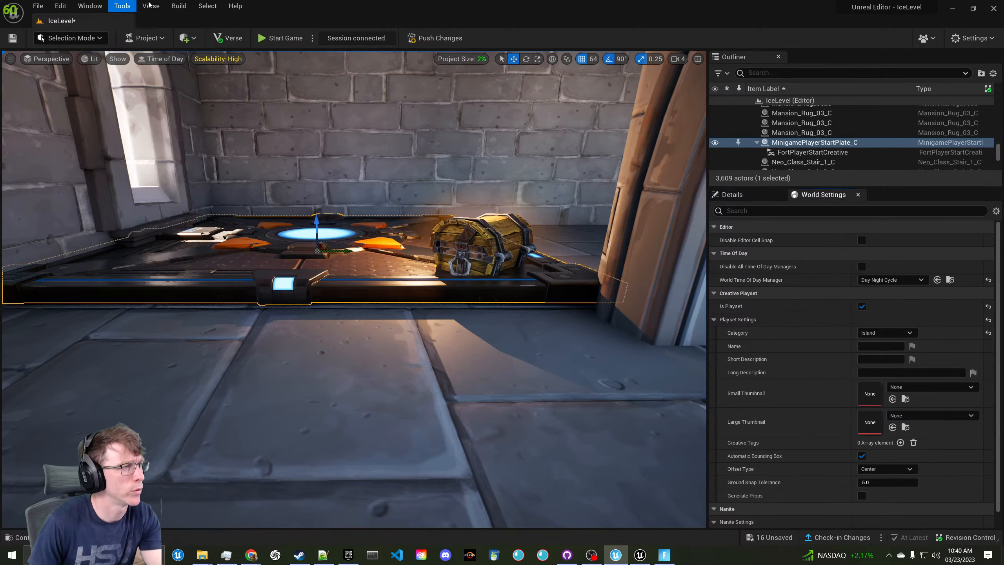
{"action": "mouse_move", "coordinate": [181, 5]}
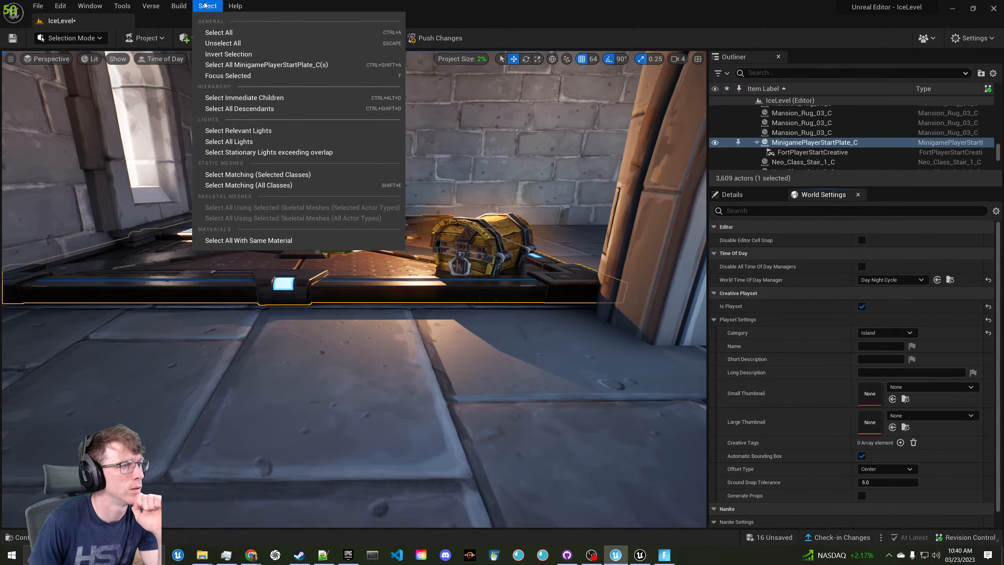
{"action": "left_click", "coordinate": [308, 4]}
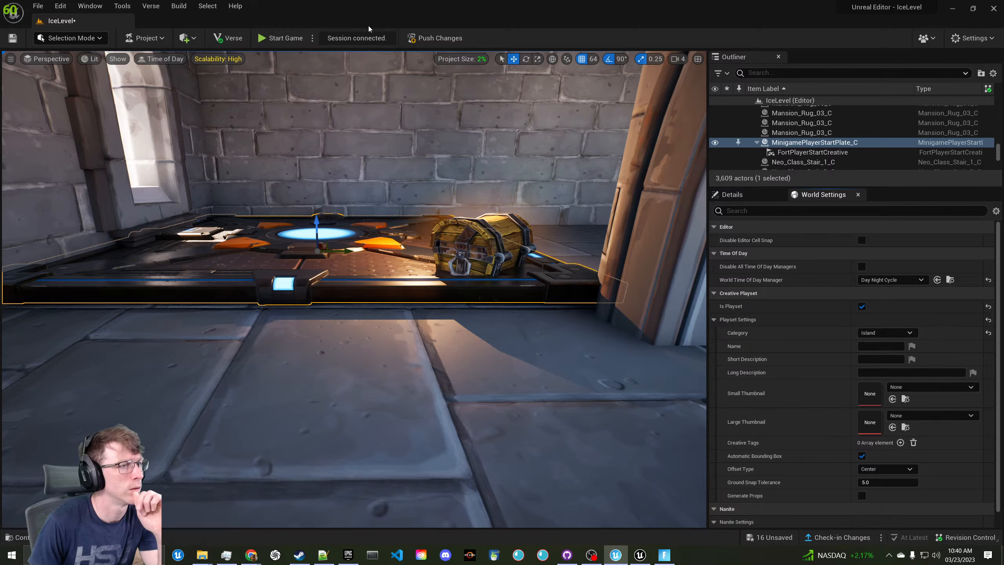
Push the saved level changes to the connected session and switch to the Fortnite window
{"action": "left_click", "coordinate": [428, 38]}
{"action": "left_click", "coordinate": [575, 386]}
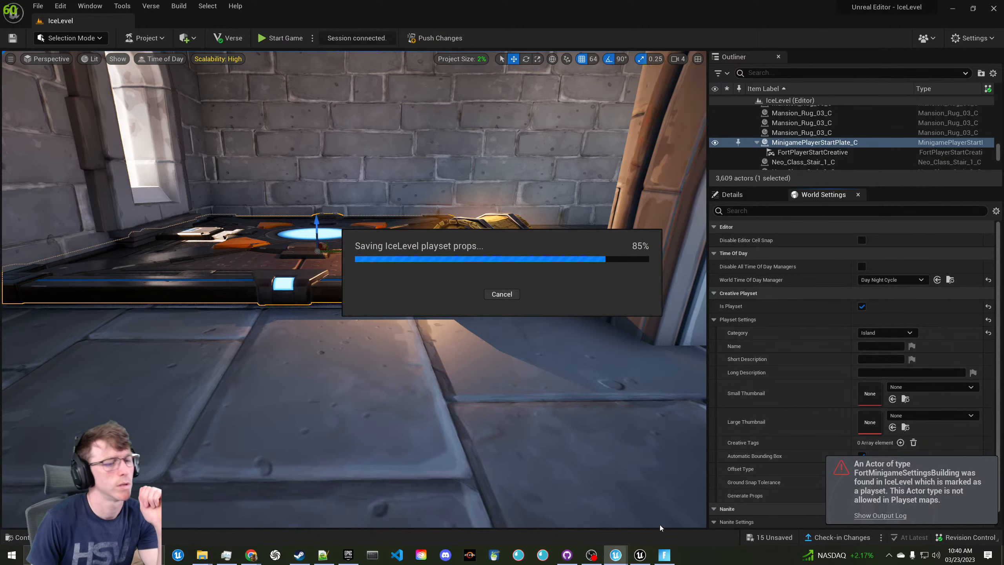
{"action": "left_click", "coordinate": [664, 554]}
{"action": "left_click", "coordinate": [502, 272]}
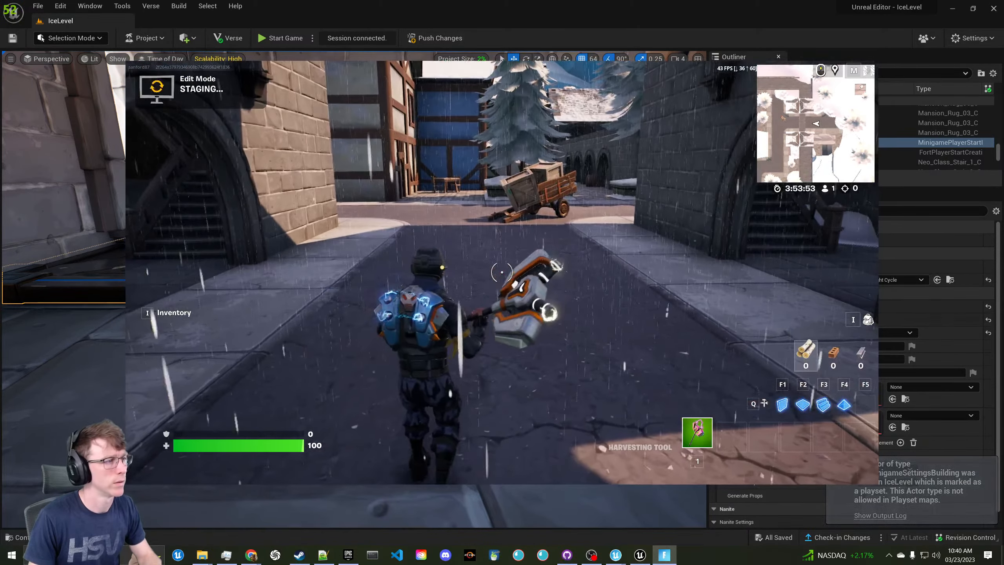
Open the in-game map and look through the Overview, Miscellaneous, Scoreboard, Collections and Quests pages
{"action": "key", "text": "m"}
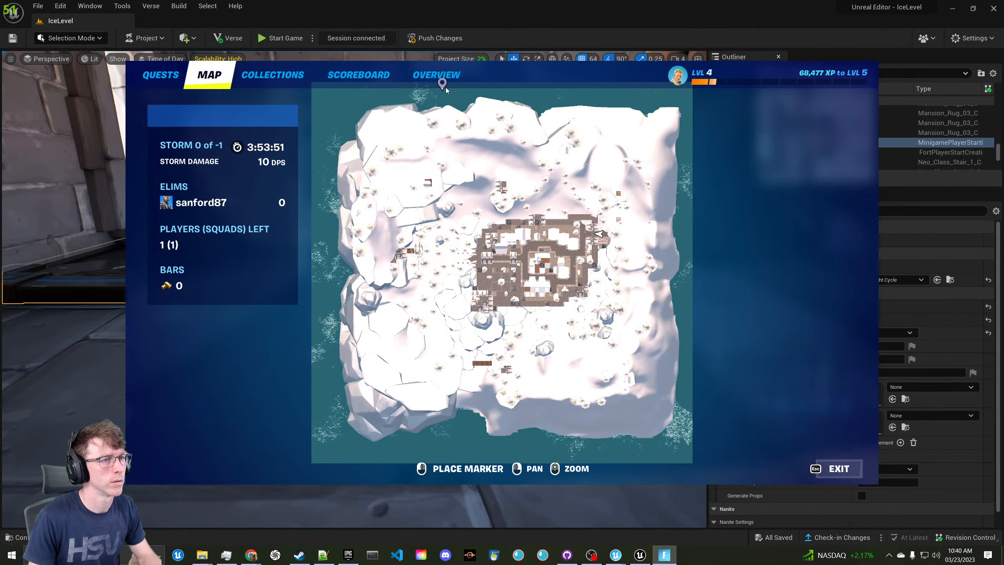
{"action": "left_click", "coordinate": [444, 84]}
{"action": "left_click", "coordinate": [274, 184]}
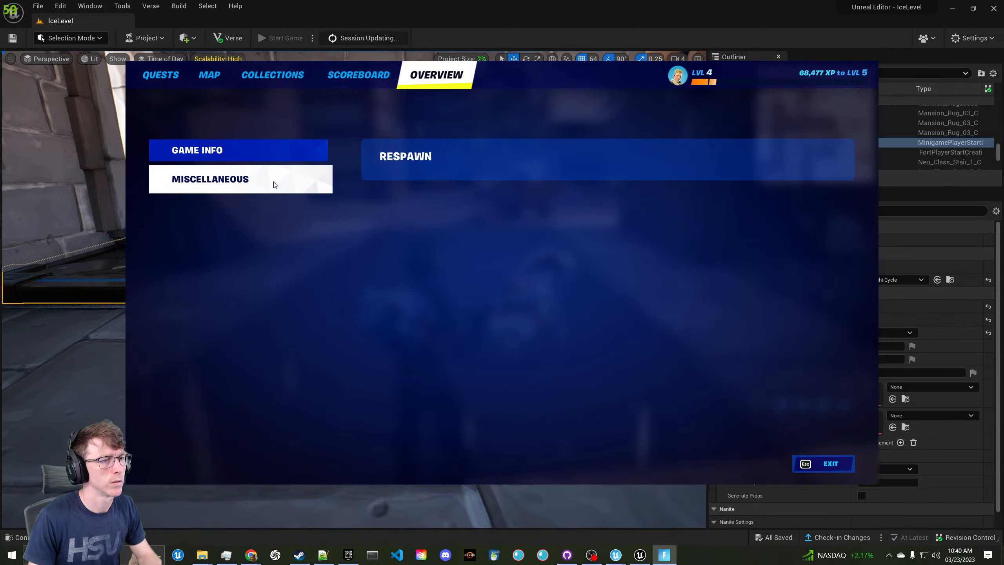
{"action": "left_click", "coordinate": [354, 83]}
{"action": "left_click", "coordinate": [280, 84]}
{"action": "left_click", "coordinate": [172, 82]}
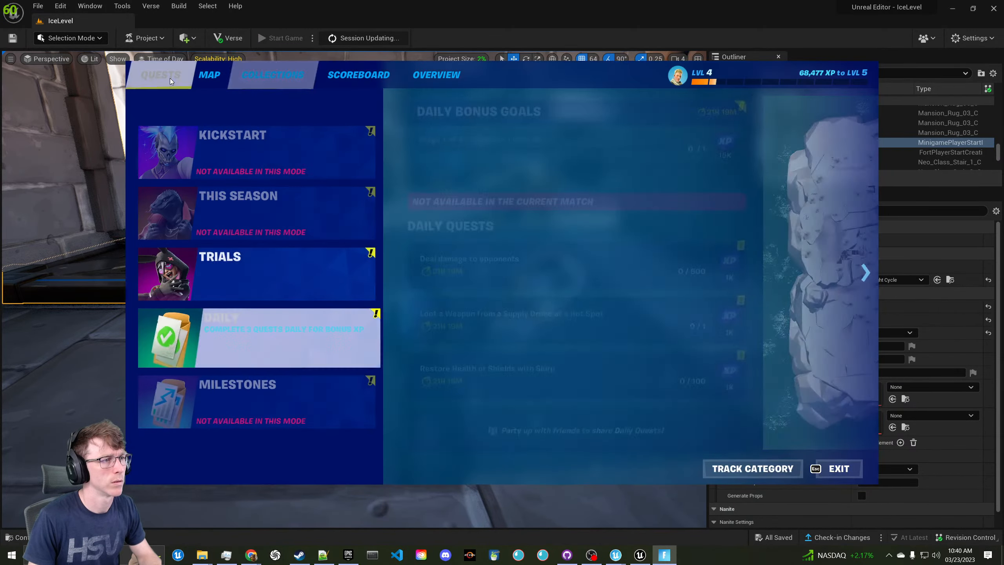
Leave the in-game map and run through the snowy level to inspect the player start plate
{"action": "key", "text": "Escape"}
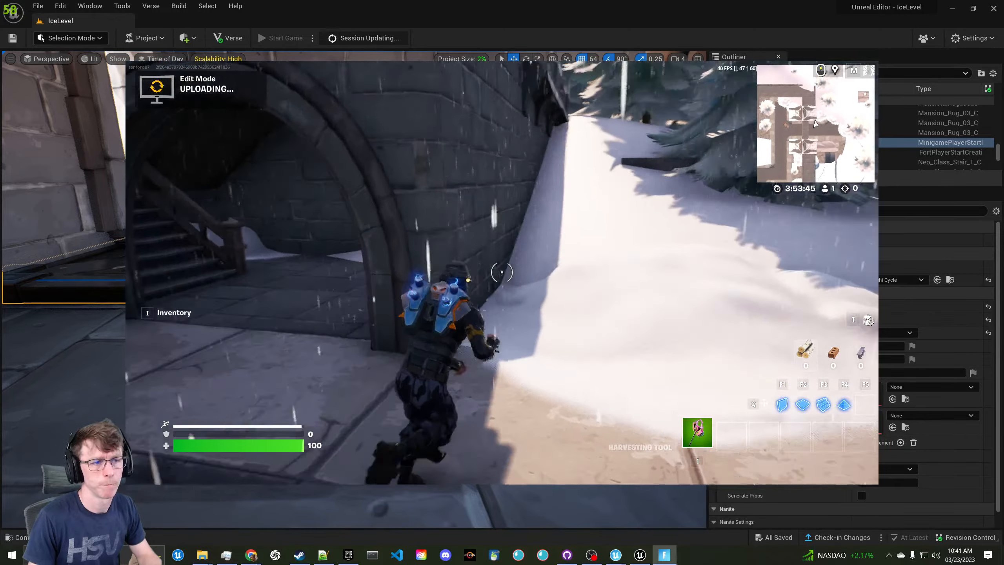
{"action": "key", "text": "w"}
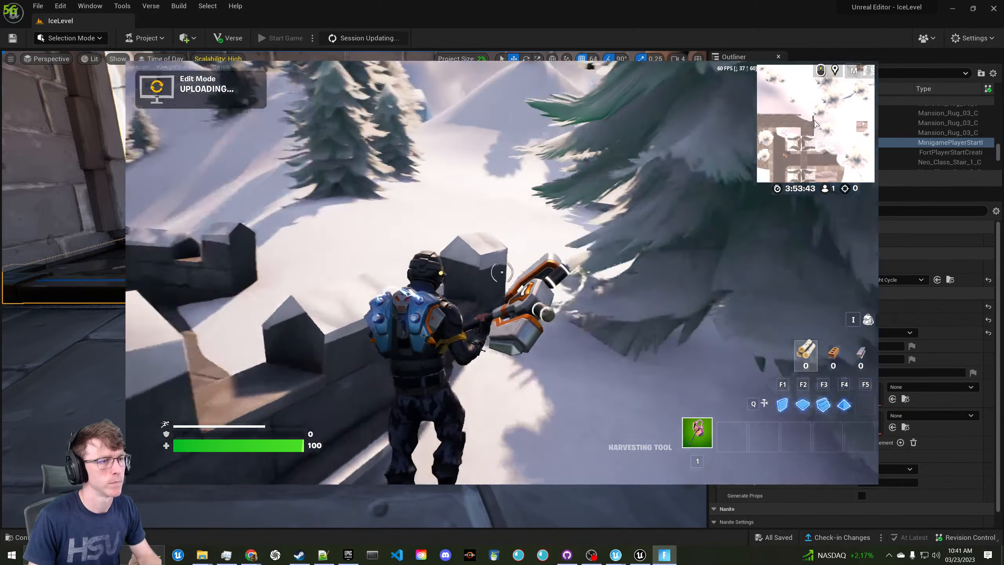
{"action": "key", "text": "w"}
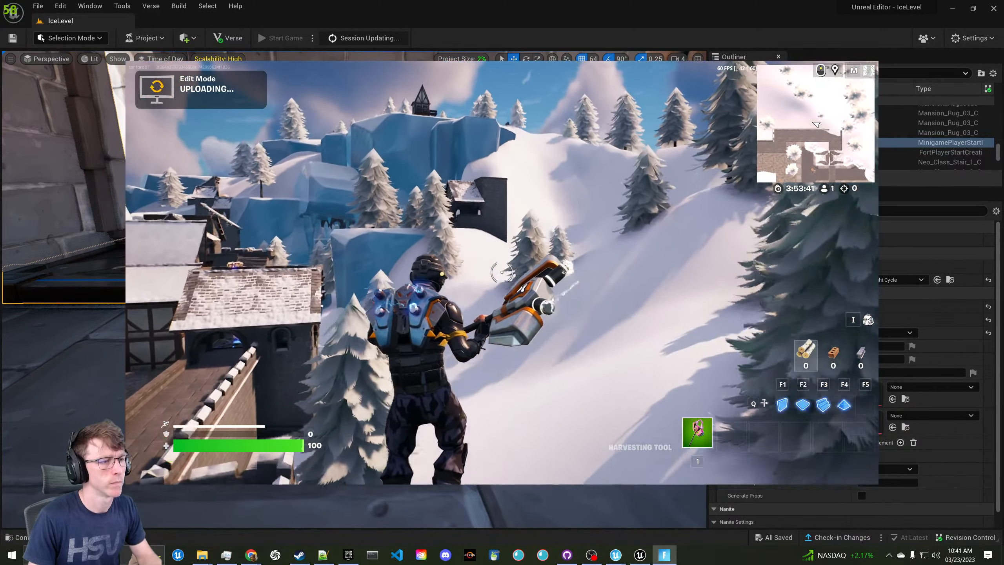
{"action": "key", "text": "w"}
{"action": "key", "text": "w"}
{"action": "key", "text": "g"}
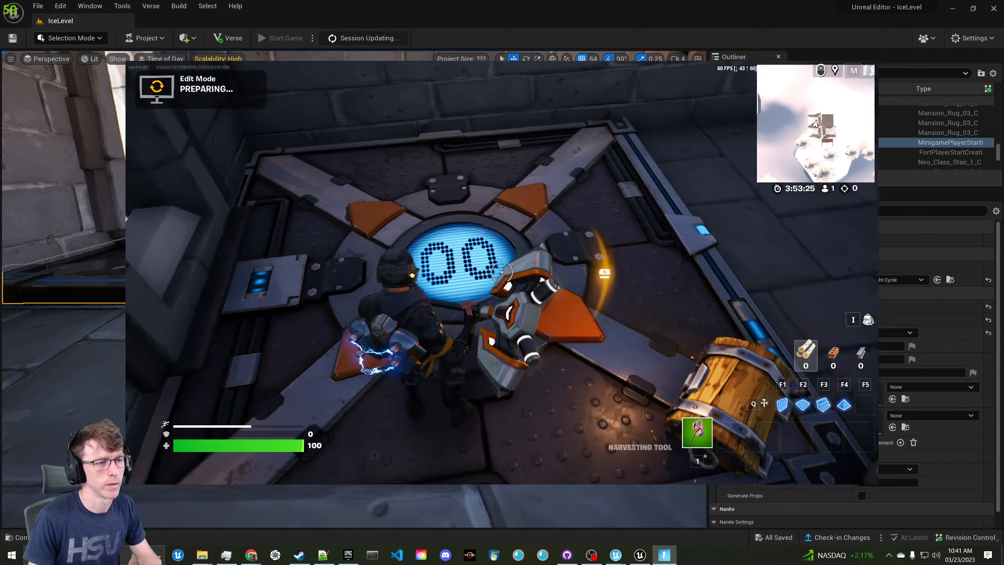
{"action": "left_click", "coordinate": [502, 272]}
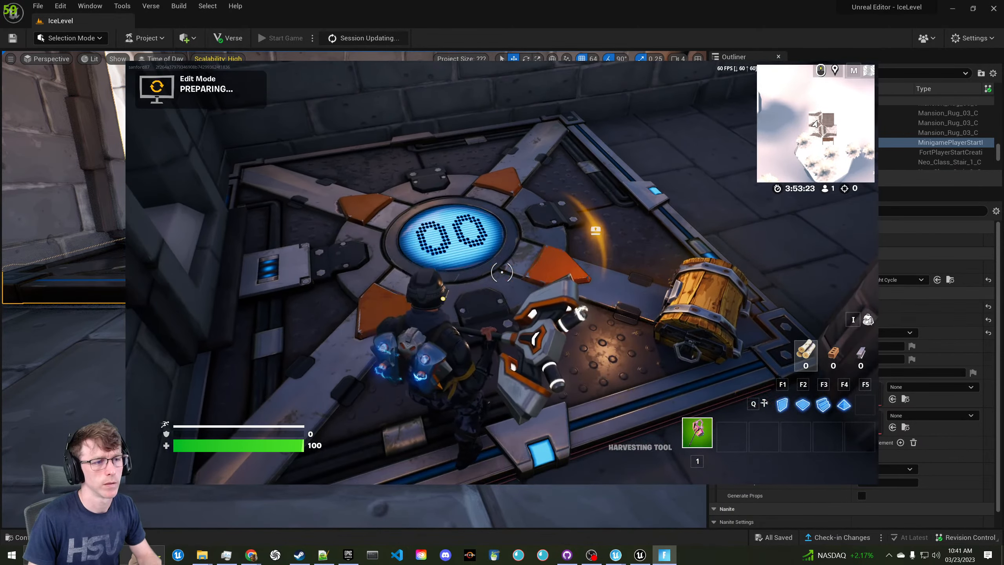
Switch back to the Unreal Editor and look through the placeable actor categories, including Shapes and Volumes
{"action": "key", "text": "Tab"}
{"action": "key", "text": "Escape"}
{"action": "key", "text": "alt+Tab"}
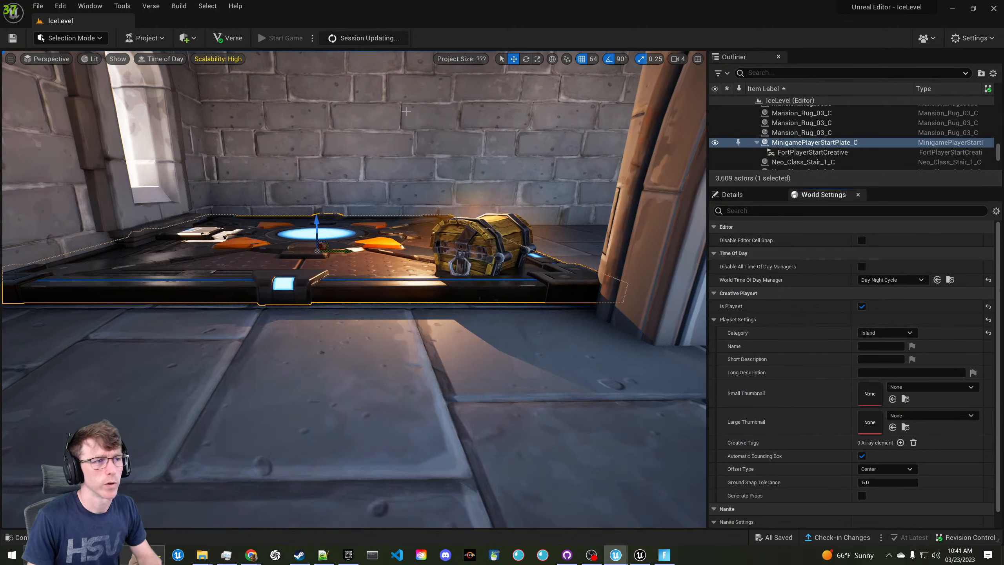
{"action": "left_click", "coordinate": [157, 39]}
{"action": "left_click", "coordinate": [184, 38]}
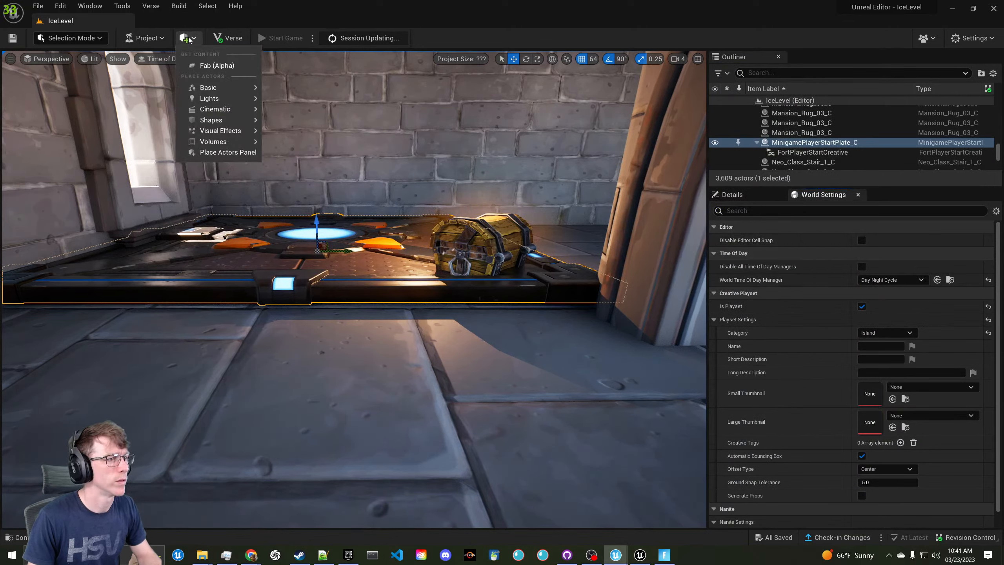
{"action": "mouse_move", "coordinate": [241, 98]}
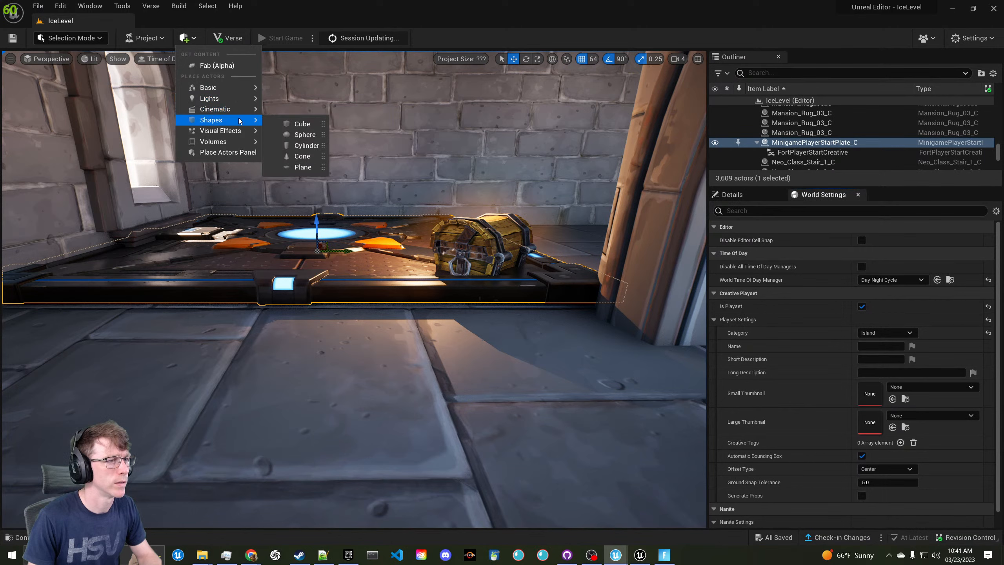
{"action": "mouse_move", "coordinate": [234, 142]}
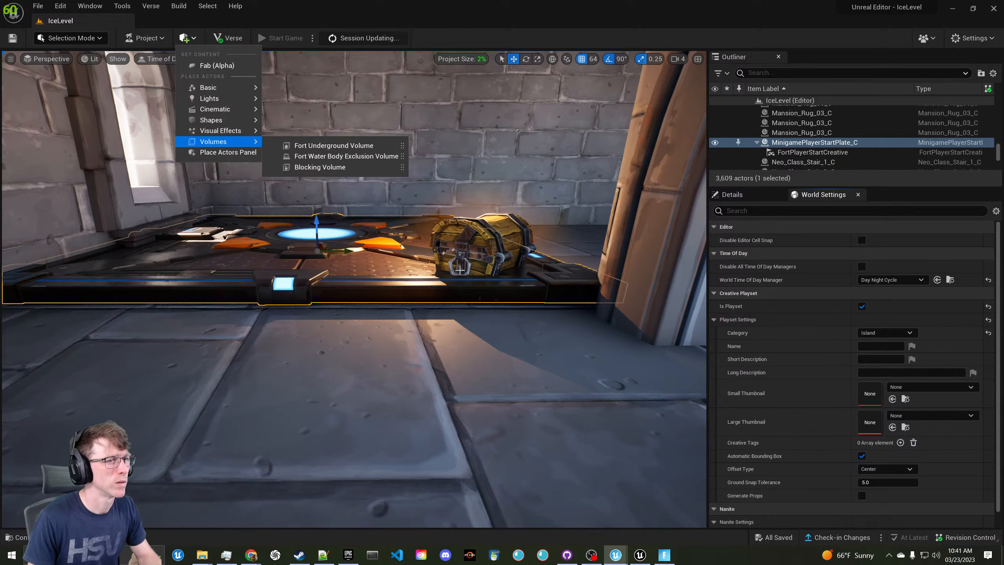
{"action": "right_click_drag", "start_coordinate": [459, 270], "coordinate": [277, 429]}
{"action": "key", "text": "s"}
{"action": "key", "text": "w"}
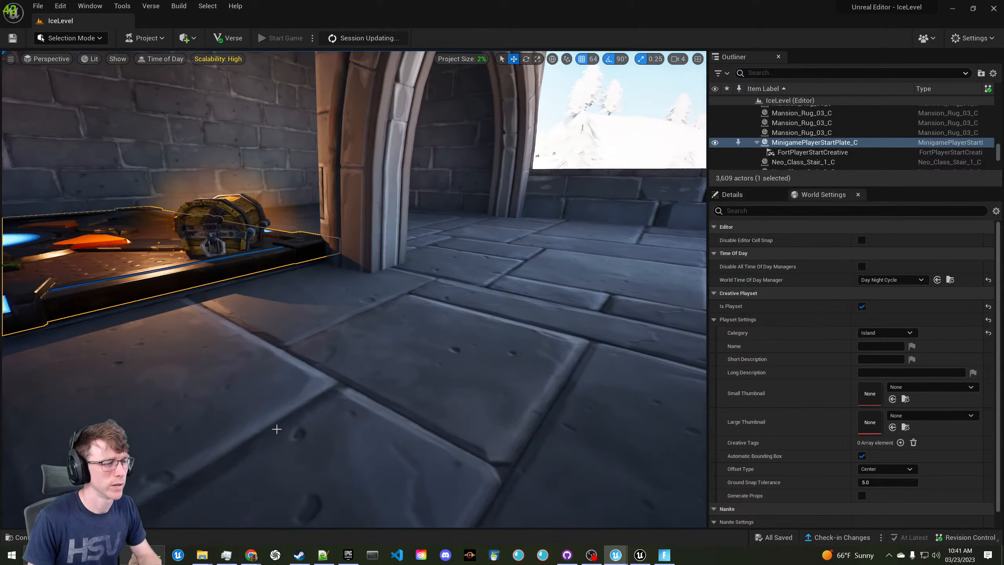
Create a new folder directly inside the IceLevel Content folder
{"action": "key", "text": "ctrl+space"}
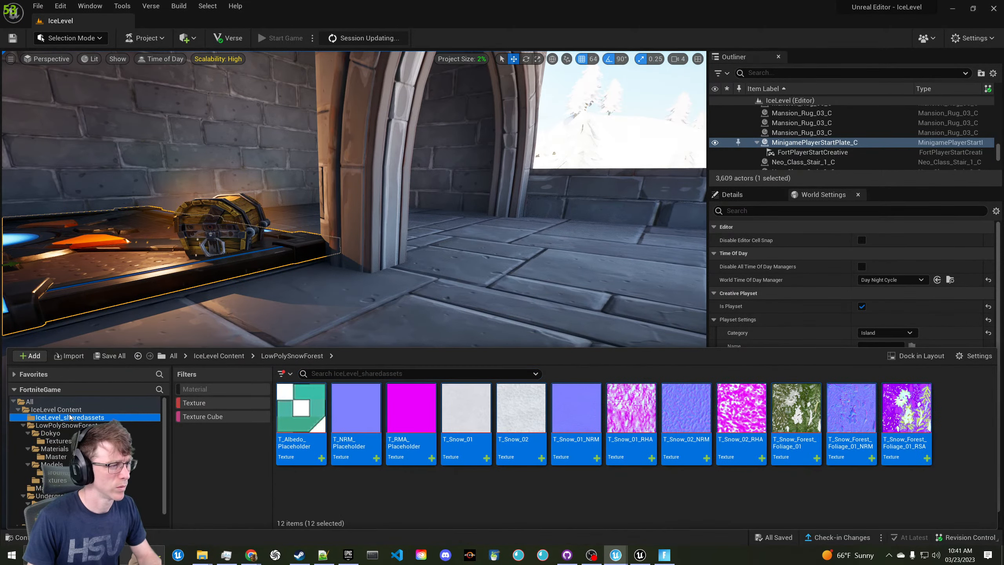
{"action": "left_click", "coordinate": [51, 410]}
{"action": "left_click", "coordinate": [18, 410], "text": "shift"}
{"action": "left_click", "coordinate": [18, 410]}
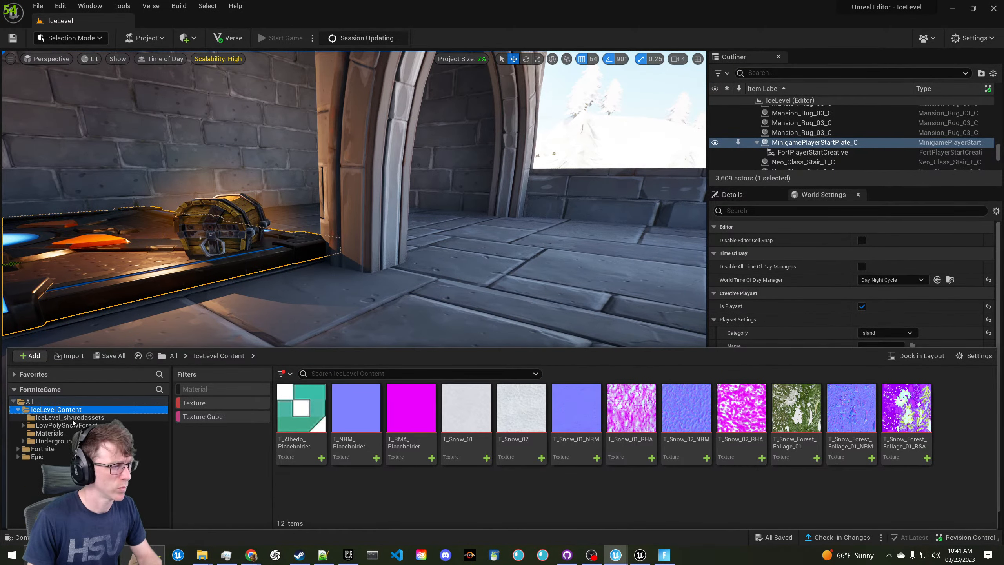
{"action": "right_click", "coordinate": [71, 411]}
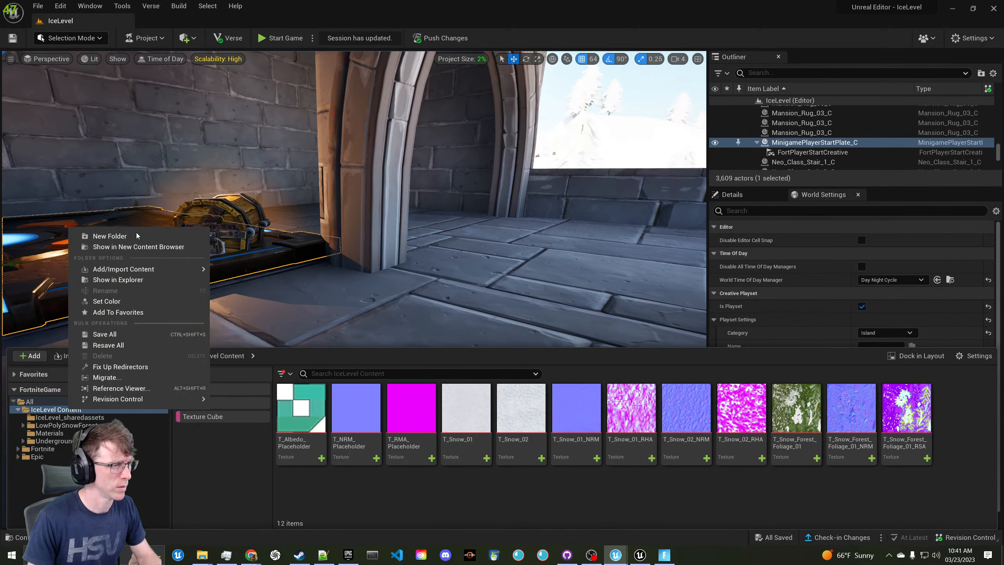
{"action": "left_click", "coordinate": [137, 236]}
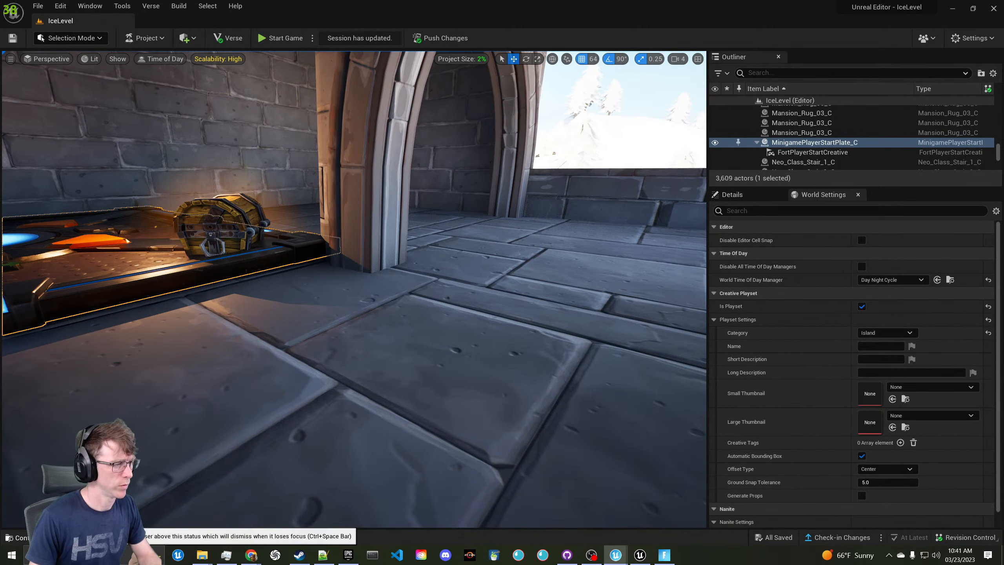
Rename the new folder in IceLevel Content to Blueprints
{"action": "left_click", "coordinate": [43, 537]}
{"action": "left_click", "coordinate": [54, 442]}
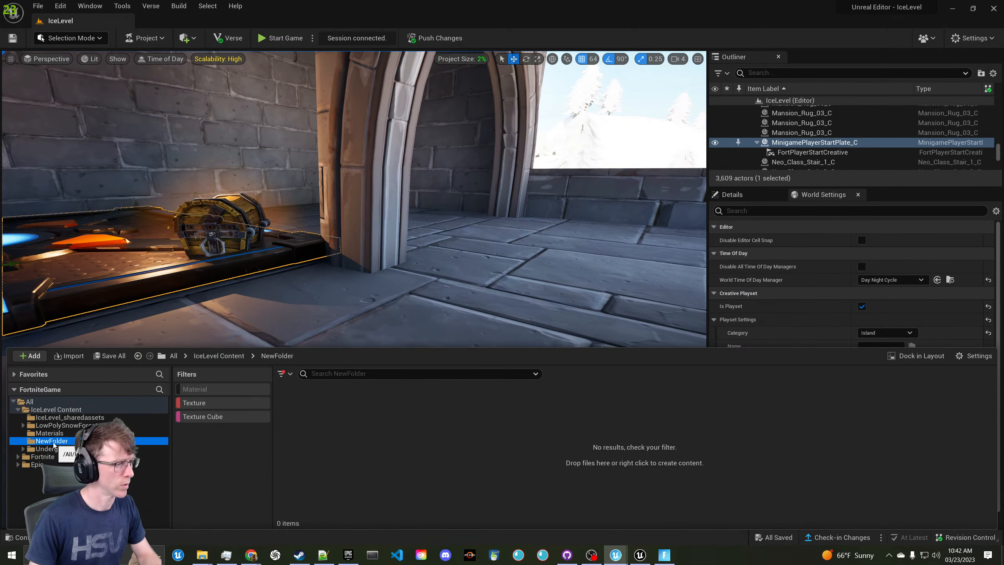
{"action": "right_click", "coordinate": [54, 442]}
{"action": "left_click", "coordinate": [118, 332]}
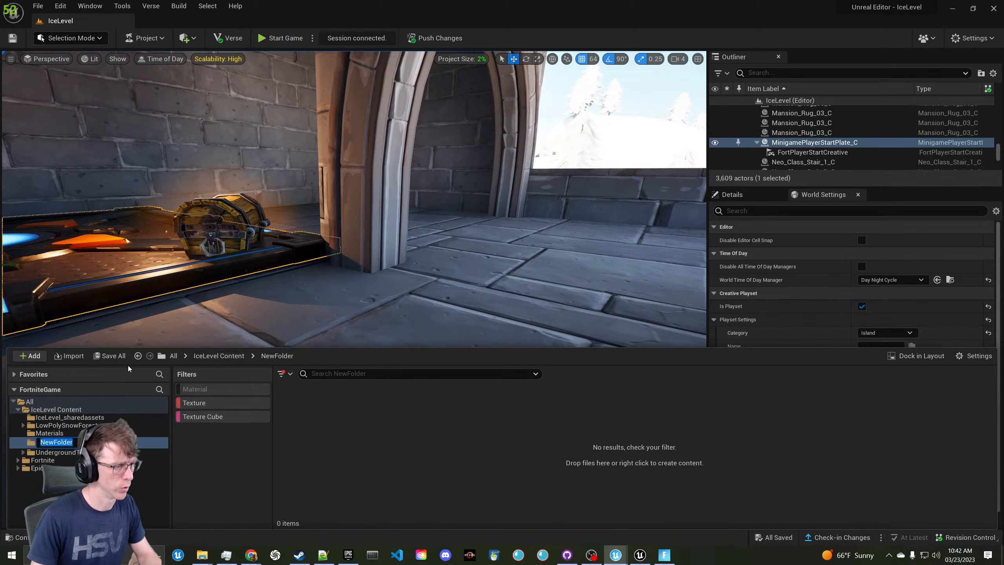
{"action": "type", "text": "Blueprints"}
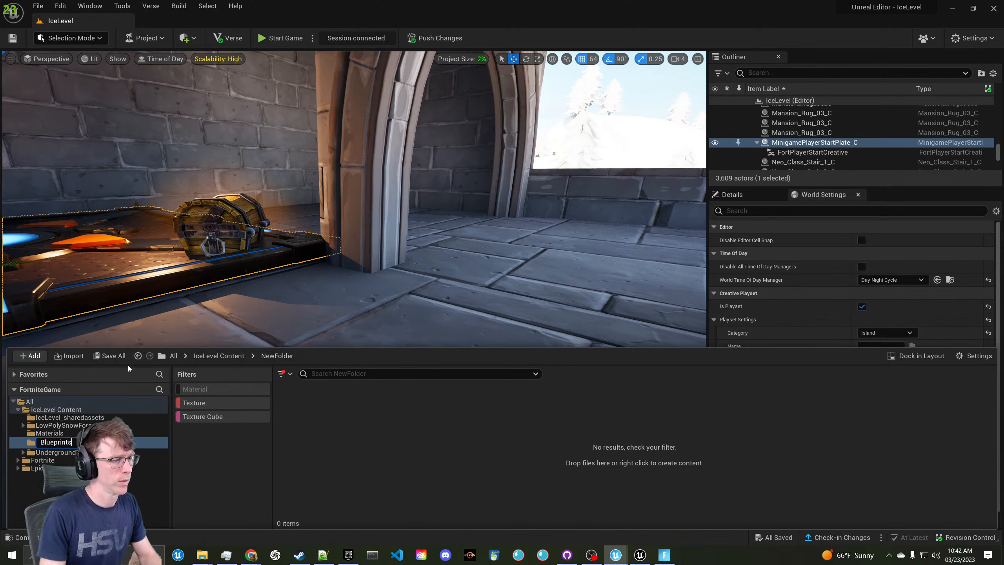
{"action": "key", "text": "Return"}
Turn off the Texture and Texture Cube asset filters for the Blueprints folder
{"action": "right_click", "coordinate": [365, 411]}
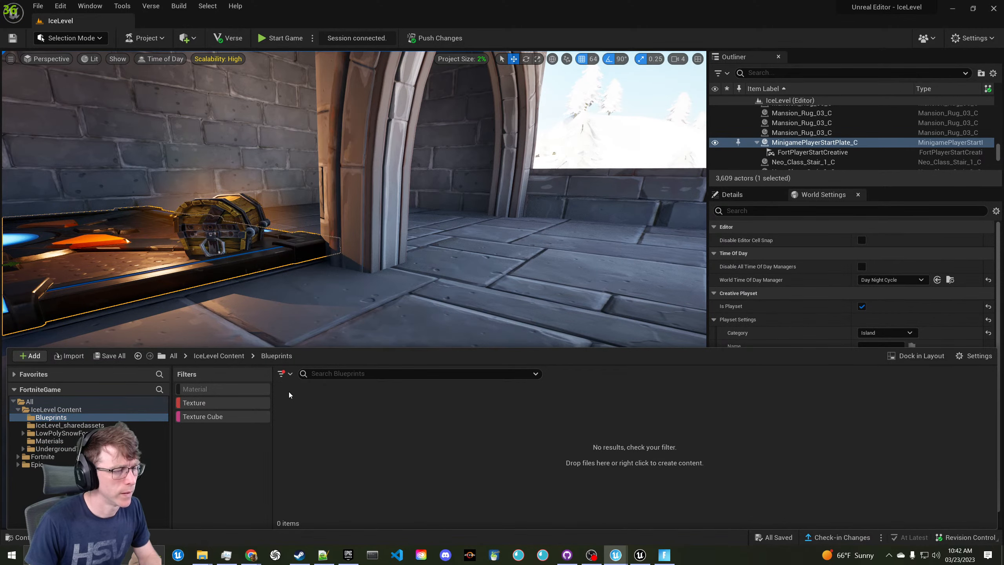
{"action": "left_click", "coordinate": [188, 404]}
{"action": "left_click", "coordinate": [188, 415]}
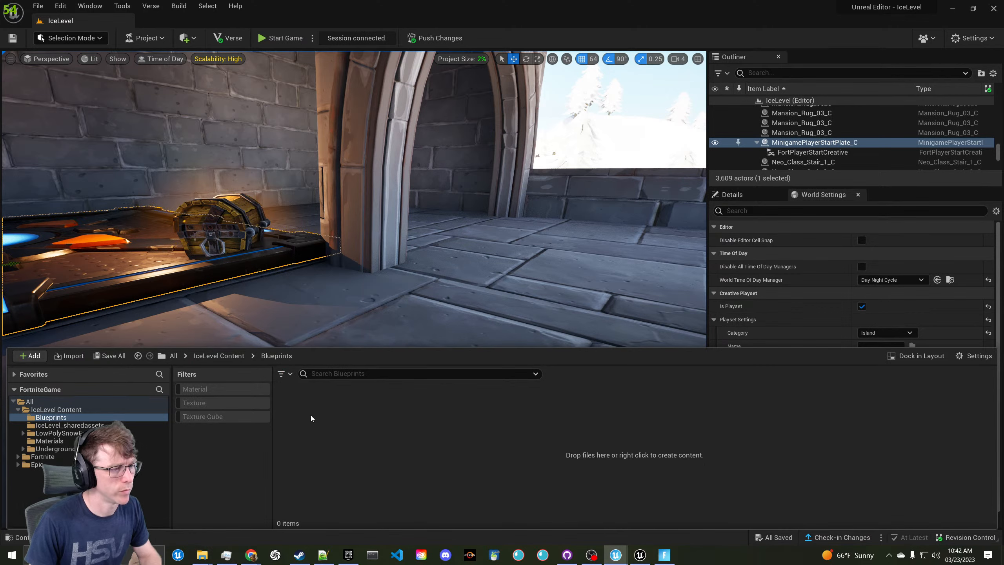
Create a Blueprint Class in the Blueprints folder with UEFN_Ch4_DaySequence_C (Day Night Cycle) as its parent class
{"action": "right_click", "coordinate": [310, 415]}
{"action": "mouse_move", "coordinate": [313, 395]}
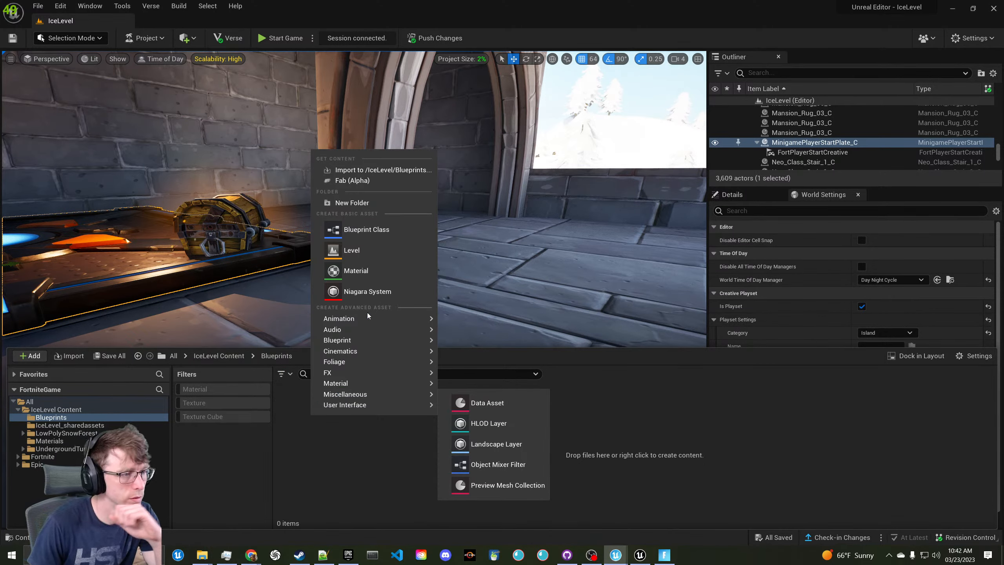
{"action": "left_click", "coordinate": [378, 227]}
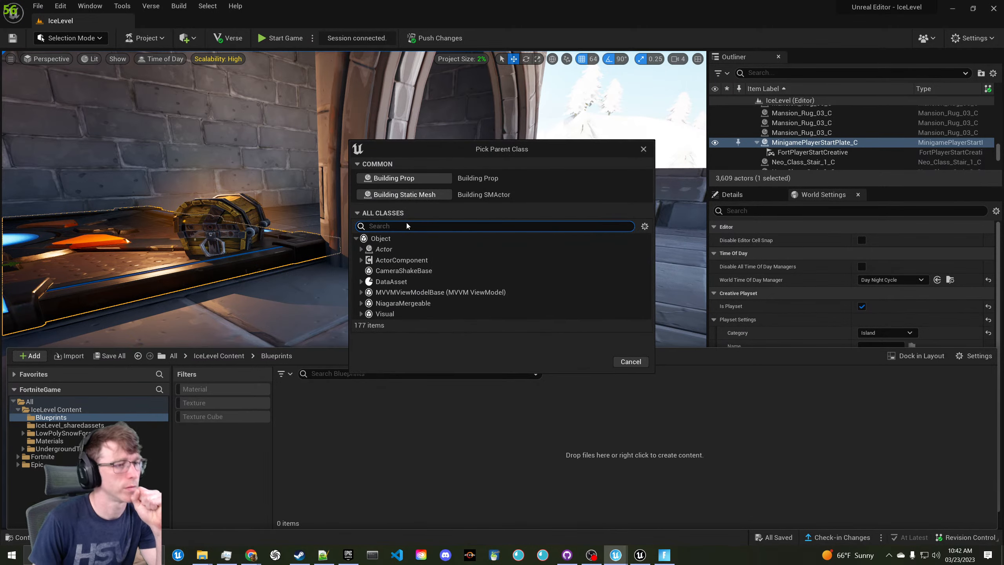
{"action": "type", "text": "day"}
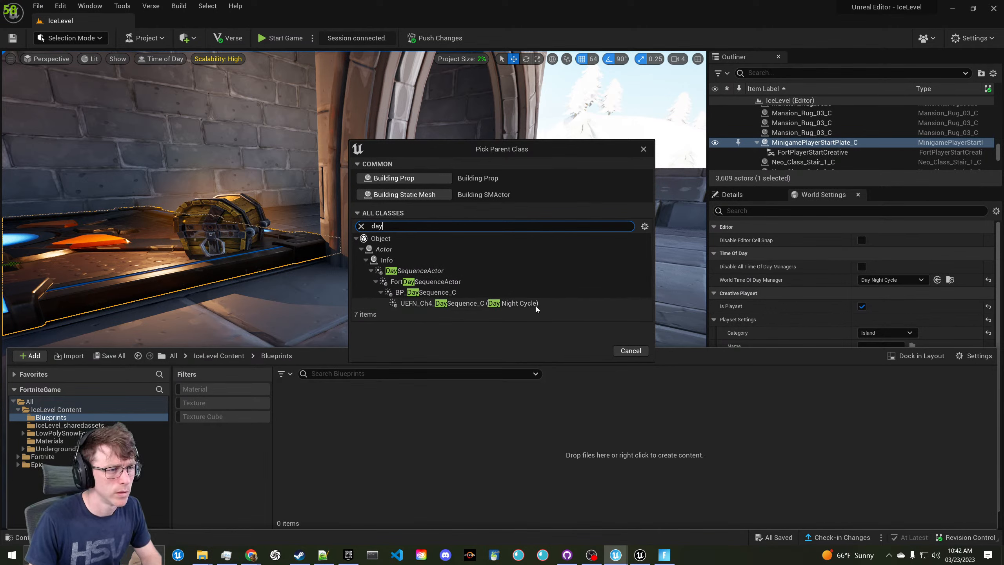
{"action": "left_click", "coordinate": [505, 304]}
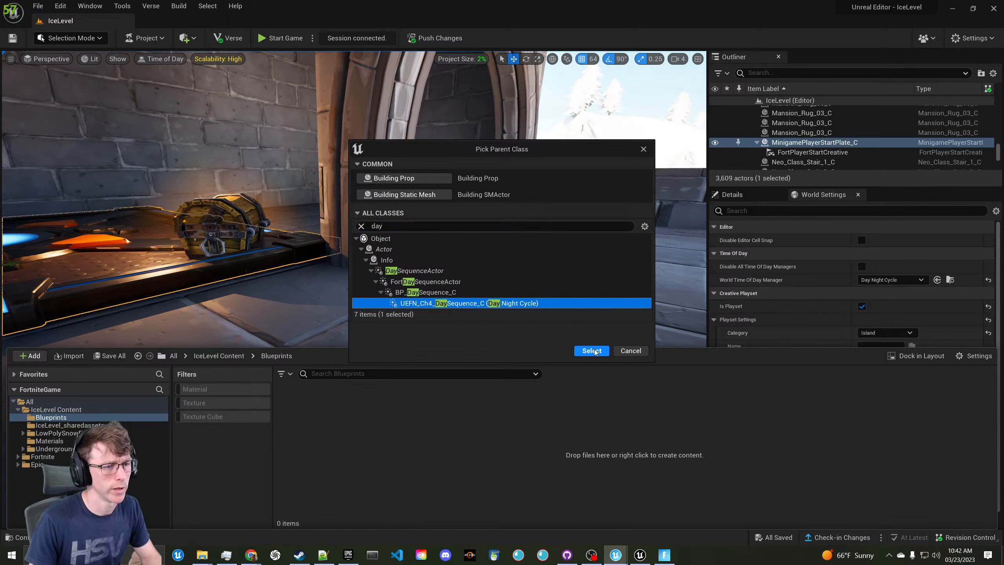
{"action": "left_click", "coordinate": [591, 350]}
Name the new Blueprint Class BP_DayNightCycle
{"action": "type", "text": "BP_D"}
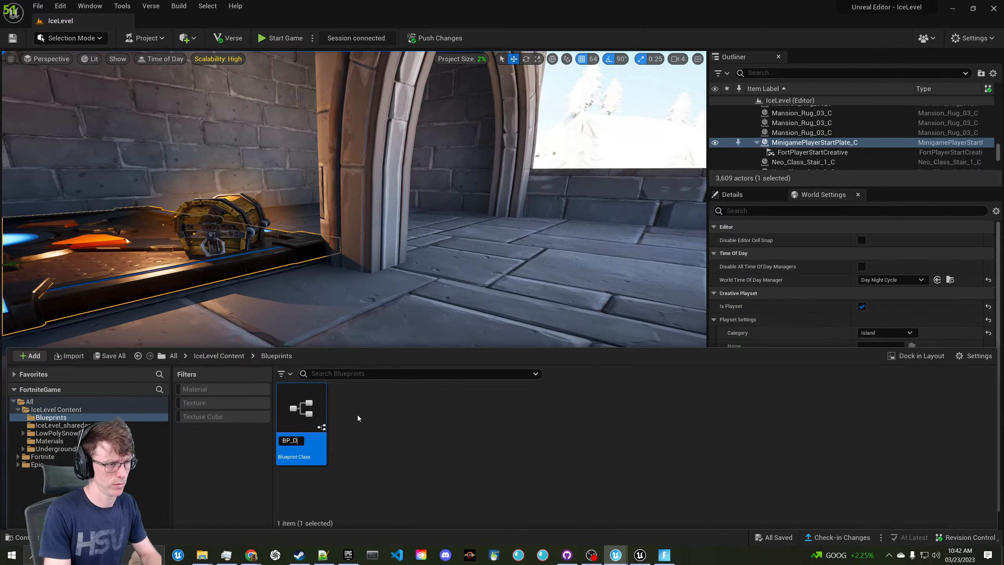
{"action": "type", "text": "ayNightC"}
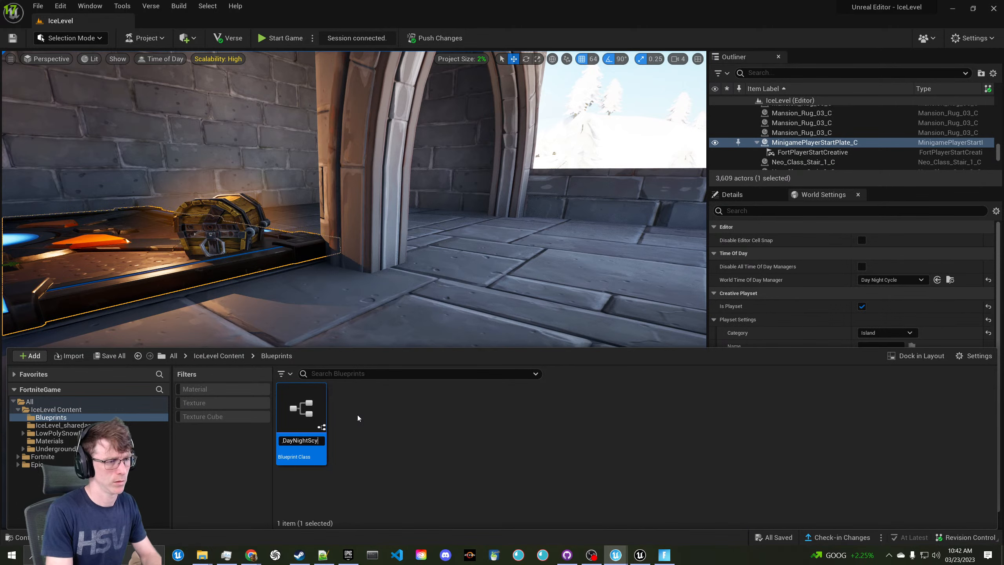
{"action": "type", "text": "yle"}
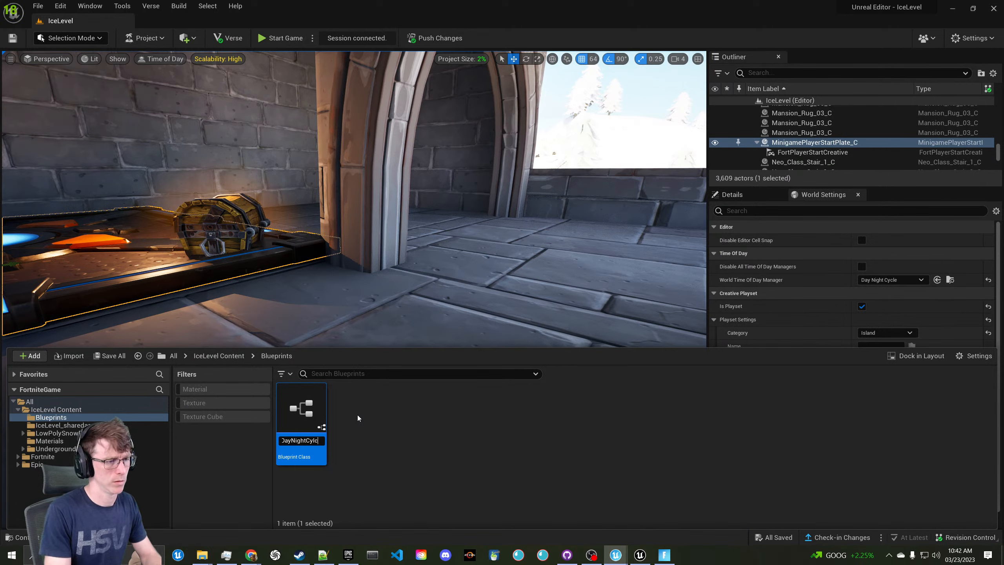
{"action": "key", "text": "BackSpace"}
{"action": "key", "text": "BackSpace"}
{"action": "type", "text": "cle"}
{"action": "key", "text": "Return"}
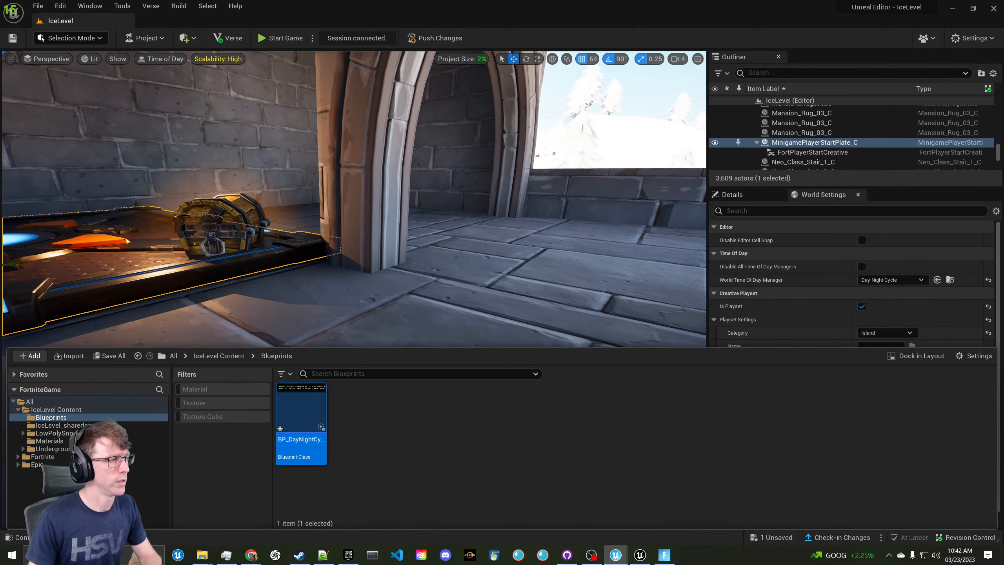
Try to place BP_DayNightCycle in the level, and browse to the asset used as World Time Of Day Manager
{"action": "key", "text": "ctrl+space"}
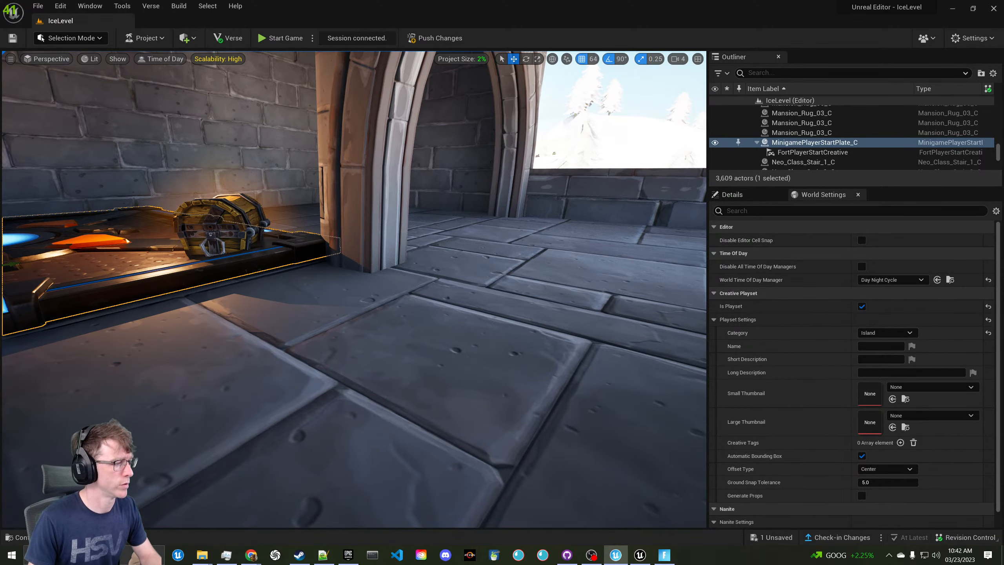
{"action": "key", "text": "ctrl+space"}
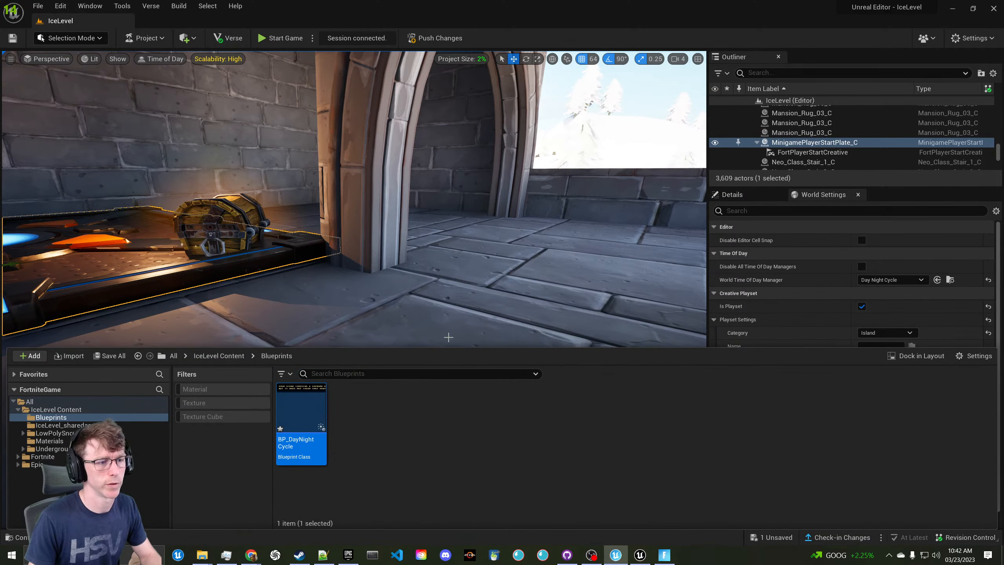
{"action": "left_click_drag", "start_coordinate": [305, 414], "coordinate": [561, 249]}
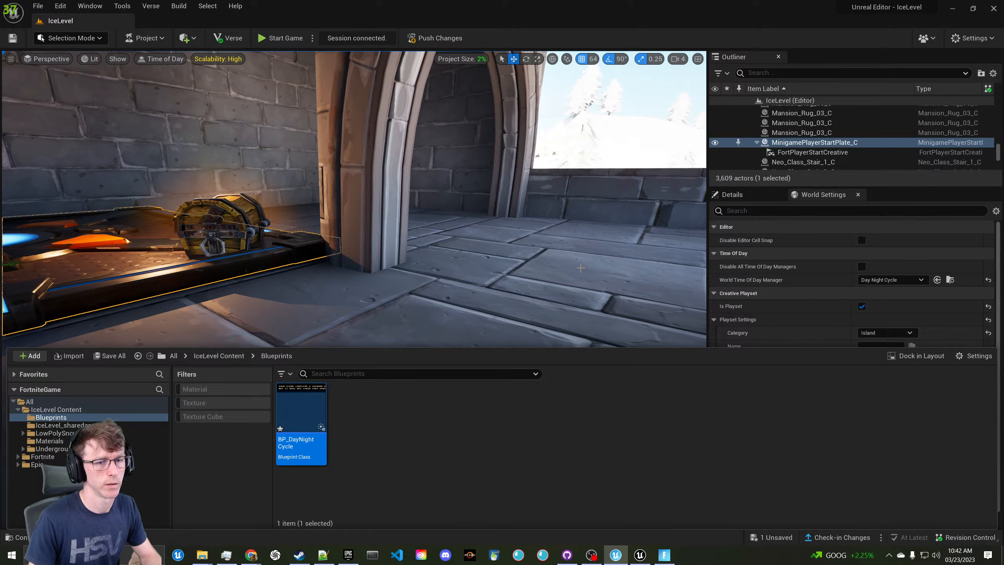
{"action": "left_click", "coordinate": [899, 278]}
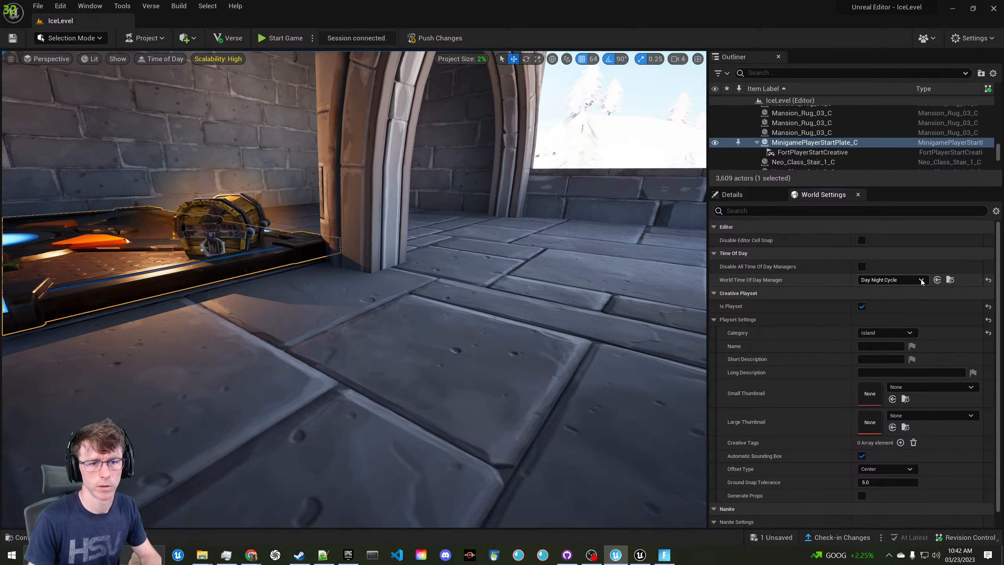
{"action": "left_click", "coordinate": [937, 280]}
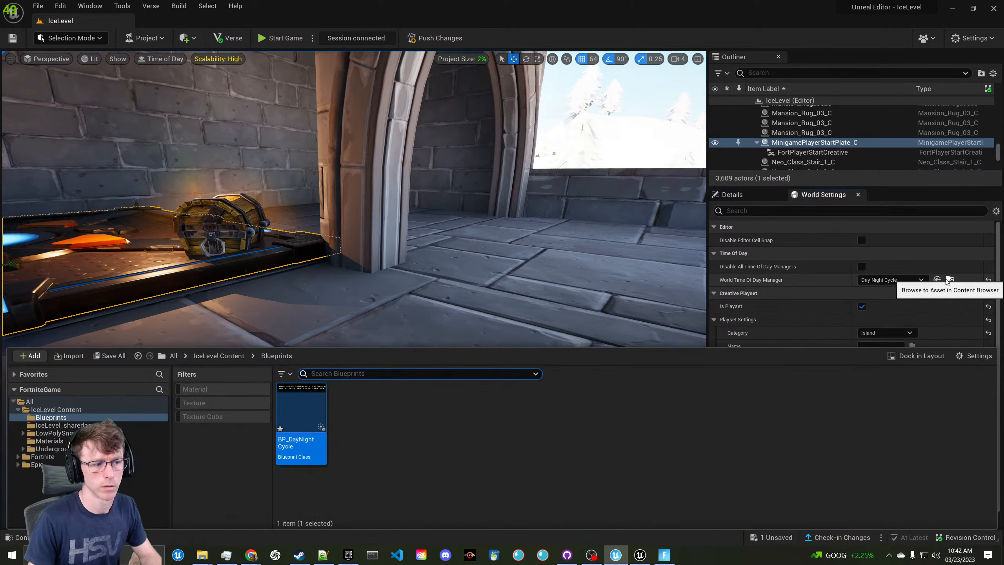
Open BP_DayNightCycle in a maximized Blueprint editor and widen the components list to show the full component names
{"action": "mouse_move", "coordinate": [307, 415]}
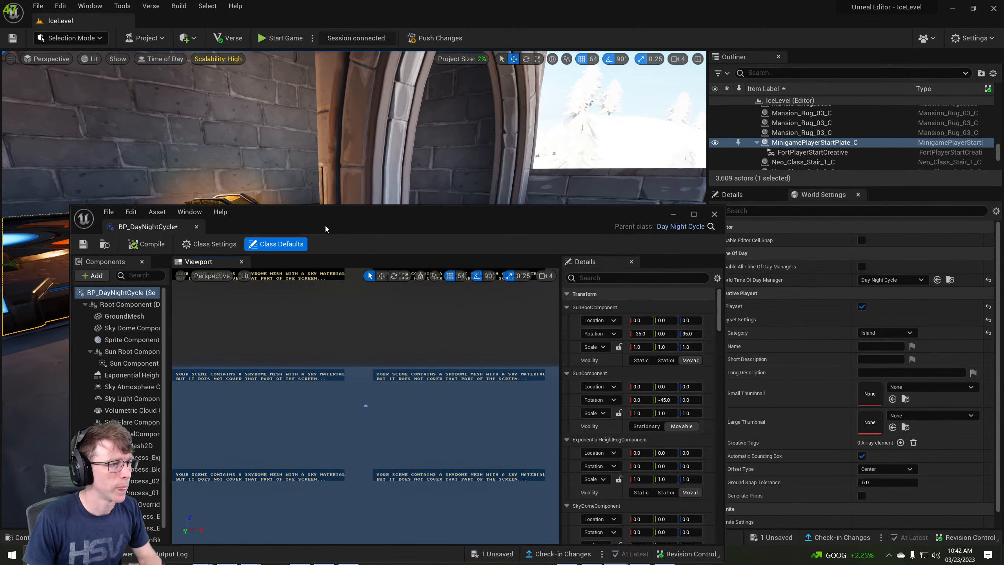
{"action": "left_click_drag", "start_coordinate": [325, 226], "coordinate": [375, 175]}
{"action": "double_click", "coordinate": [380, 168]}
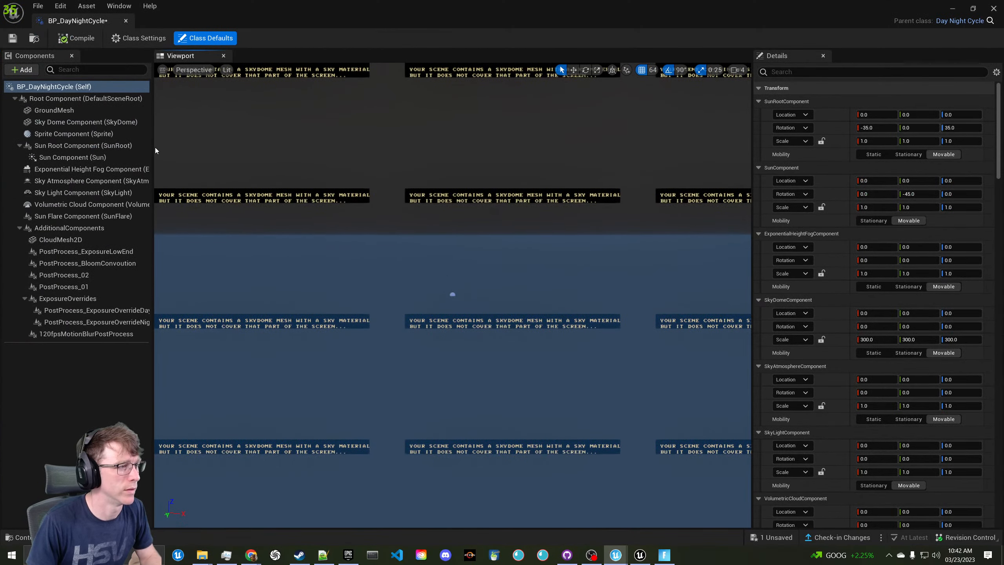
{"action": "left_click_drag", "start_coordinate": [154, 147], "coordinate": [289, 166]}
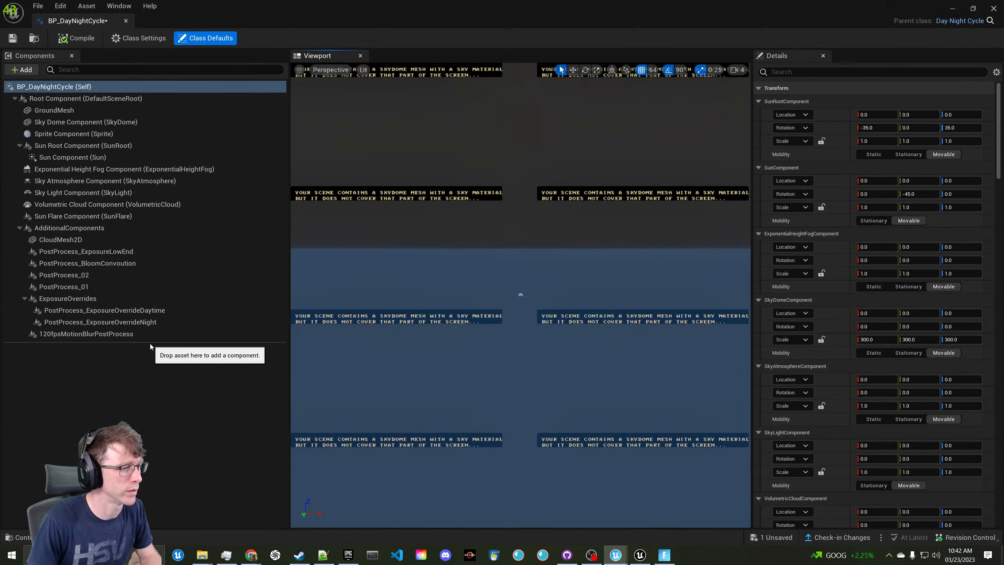
Inspect the GroundMesh, sky dome, sprite and volumetric cloud components of BP_DayNightCycle
{"action": "right_click_drag", "start_coordinate": [392, 206], "coordinate": [312, 183]}
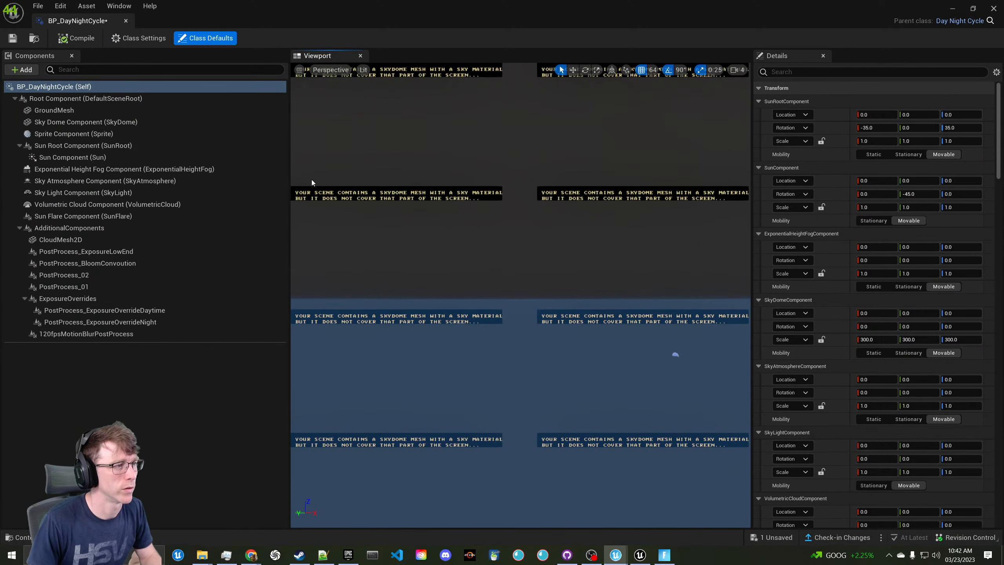
{"action": "left_click", "coordinate": [123, 121]}
{"action": "left_click", "coordinate": [117, 108]}
{"action": "left_click", "coordinate": [128, 133]}
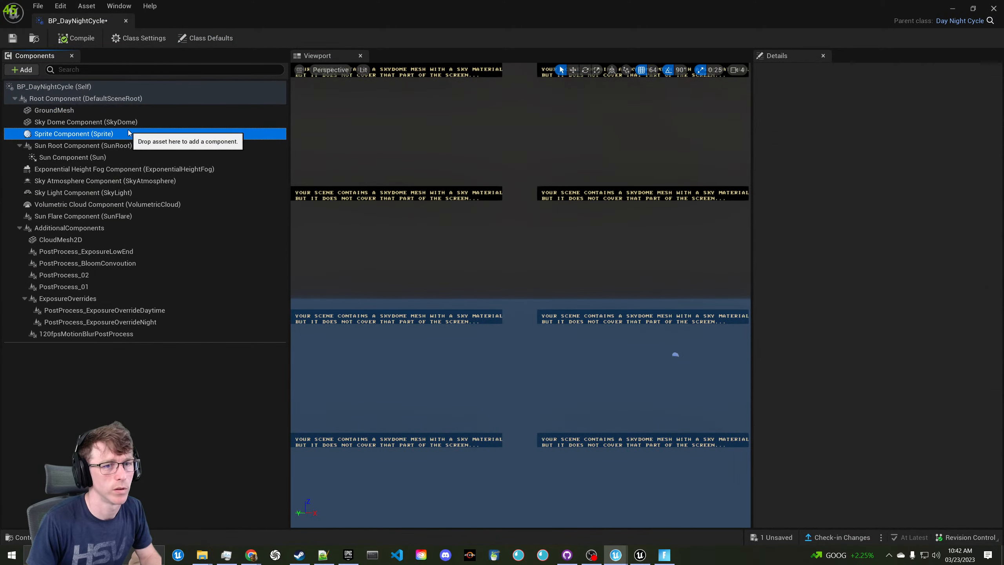
{"action": "left_click", "coordinate": [127, 204]}
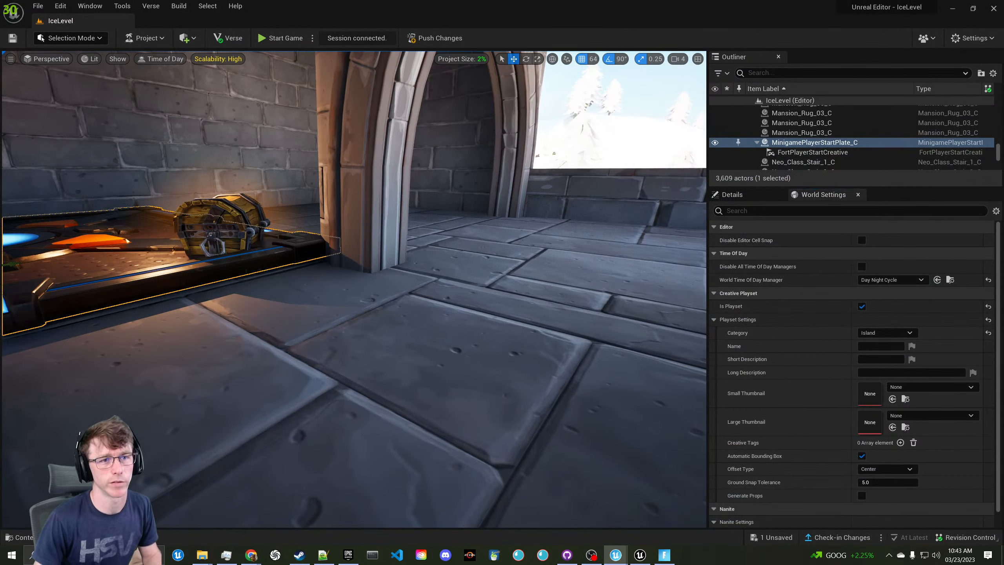
Check the World Time Of Day Manager choices in IceLevel's World Settings and save the level
{"action": "right_click_drag", "start_coordinate": [354, 288], "coordinate": [427, 285]}
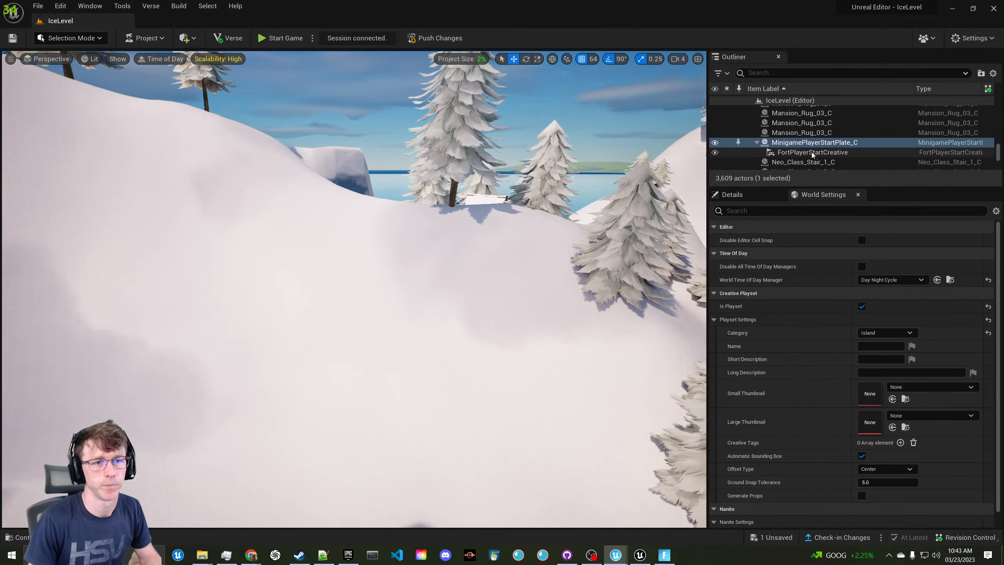
{"action": "left_click", "coordinate": [786, 147]}
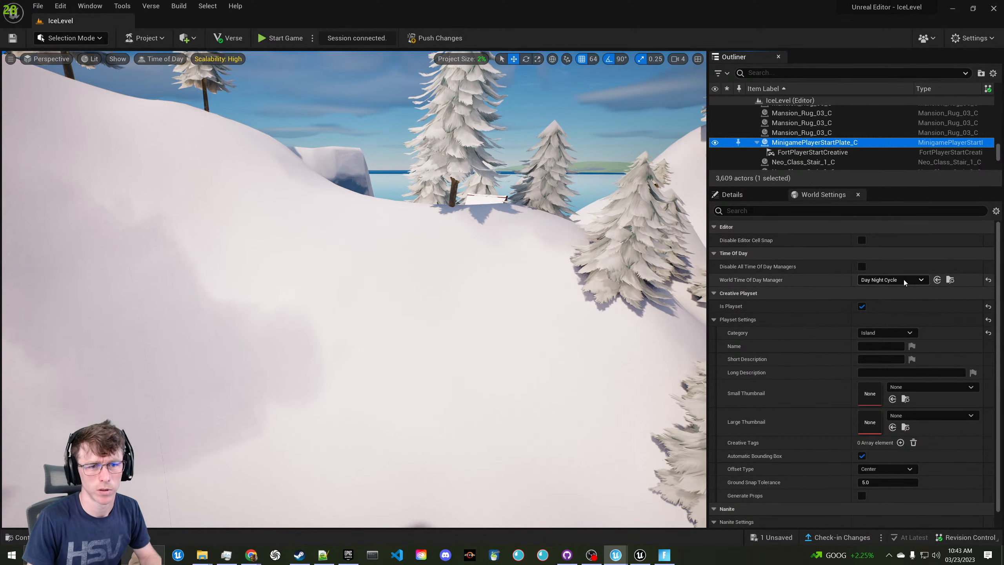
{"action": "left_click", "coordinate": [921, 280]}
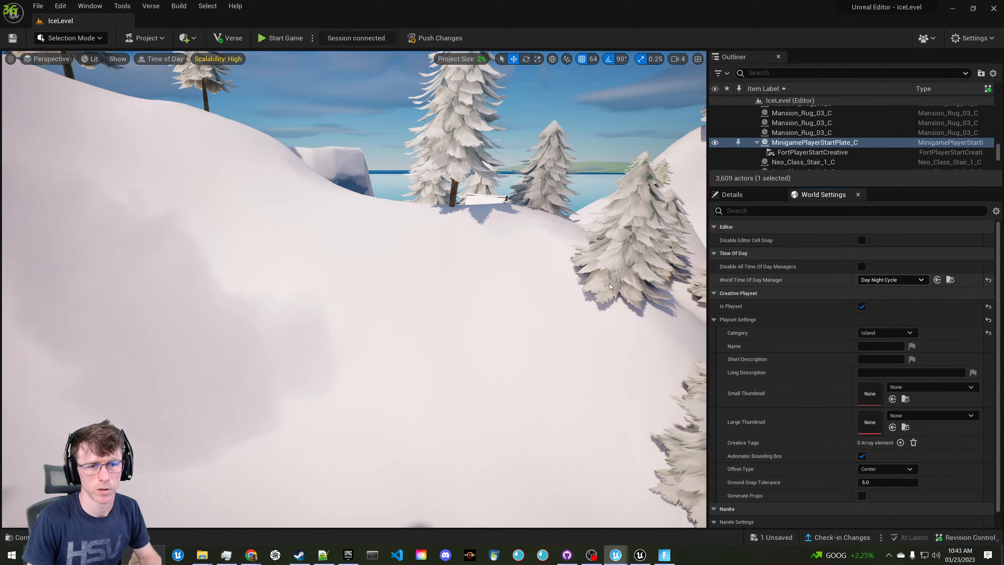
{"action": "right_click_drag", "start_coordinate": [609, 286], "coordinate": [637, 281]}
{"action": "key", "text": "ctrl+s"}
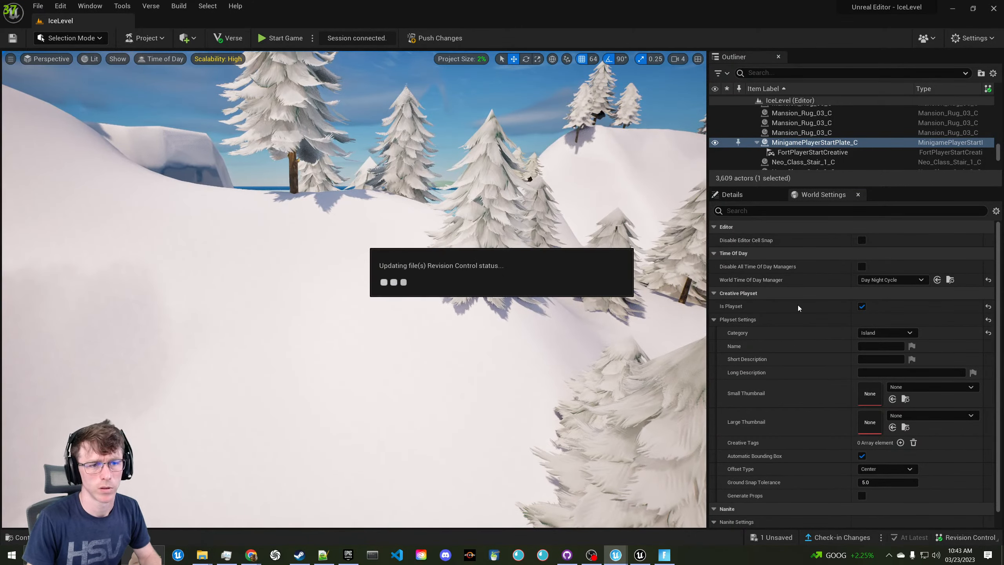
Try disabling all time of day managers for IceLevel and look over the level's lighting
{"action": "left_click", "coordinate": [861, 267]}
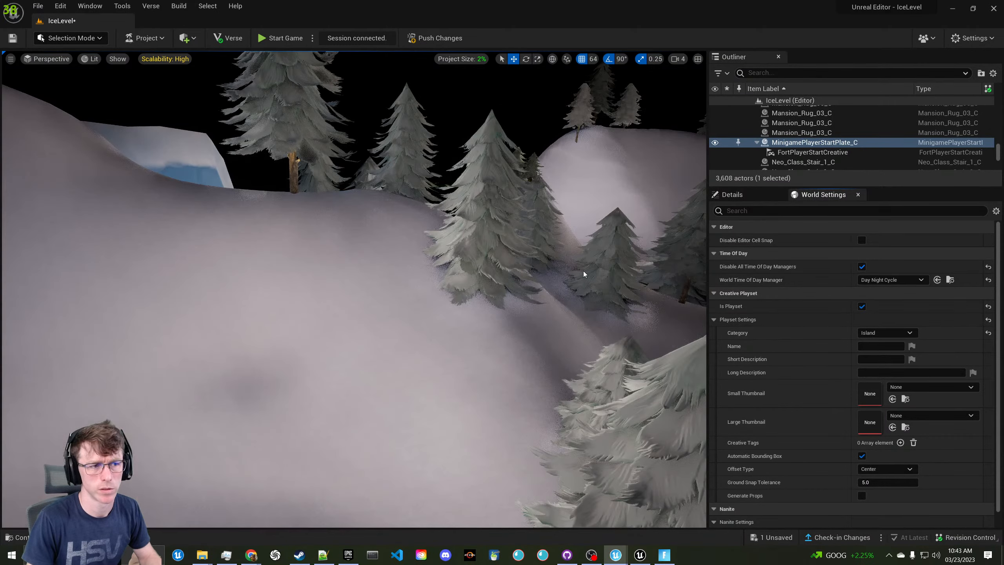
{"action": "key", "text": "w"}
{"action": "right_click_drag", "start_coordinate": [653, 200], "coordinate": [694, 219]}
Assign BP_DayNightCycle as the World Time Of Day Manager with Disable All Time Of Day Managers turned off
{"action": "left_click", "coordinate": [877, 280]}
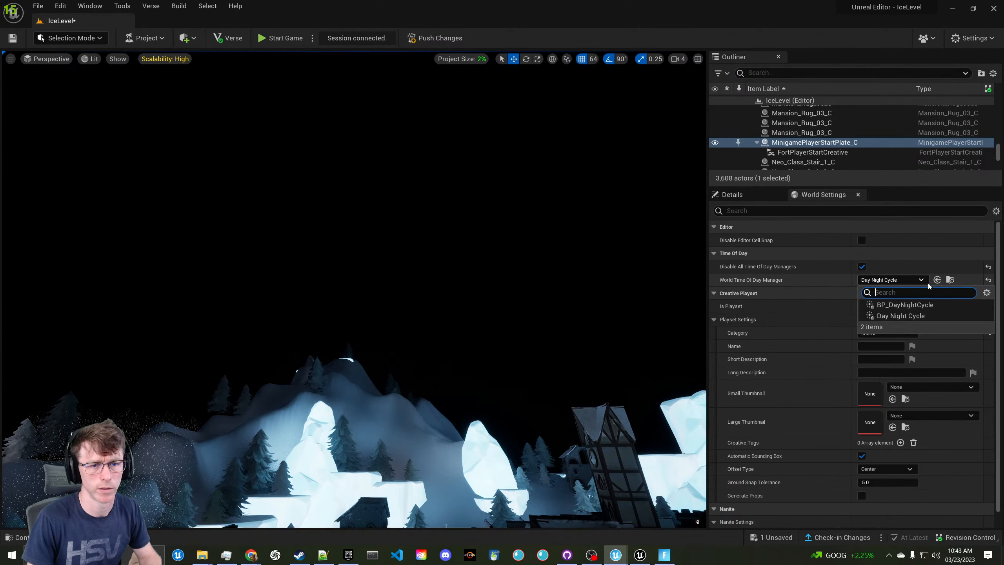
{"action": "left_click", "coordinate": [910, 305]}
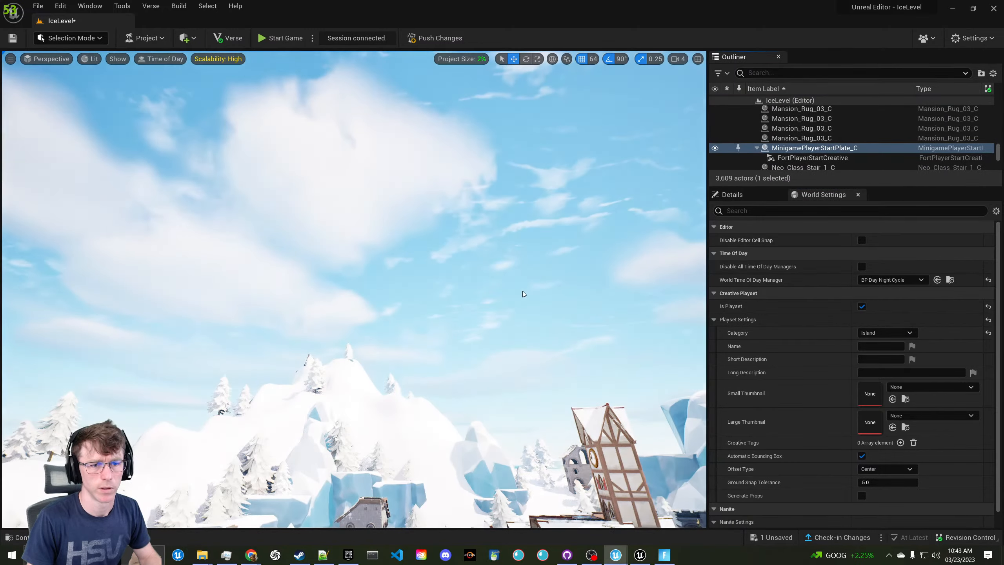
{"action": "right_click_drag", "start_coordinate": [522, 294], "coordinate": [512, 389]}
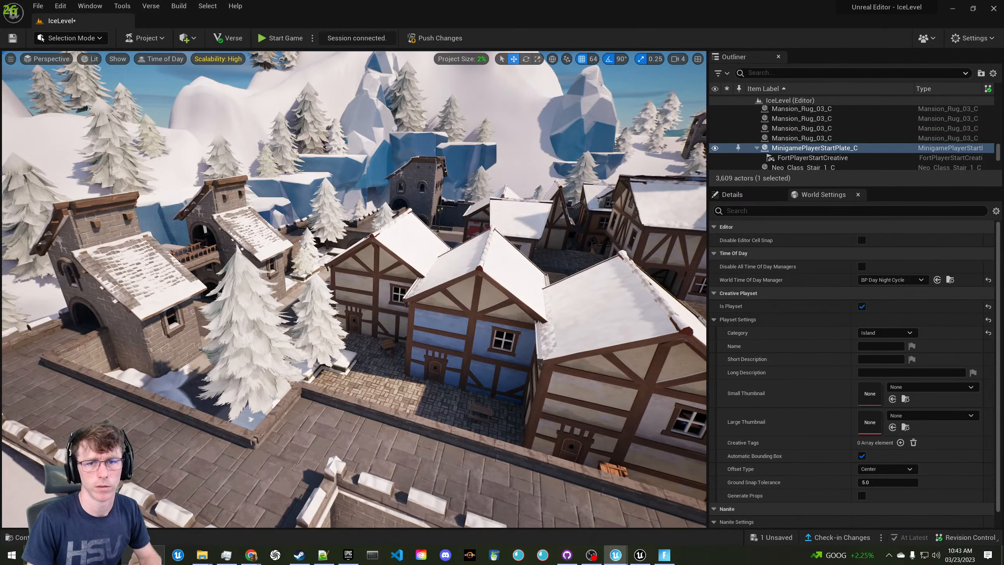
Examine the class settings and class defaults of BP_DayNightCycle, including its sun and sky light values, in the maximized Blueprint editor
{"action": "left_click_drag", "start_coordinate": [1003, 147], "coordinate": [580, 191]}
{"action": "double_click", "coordinate": [580, 191]}
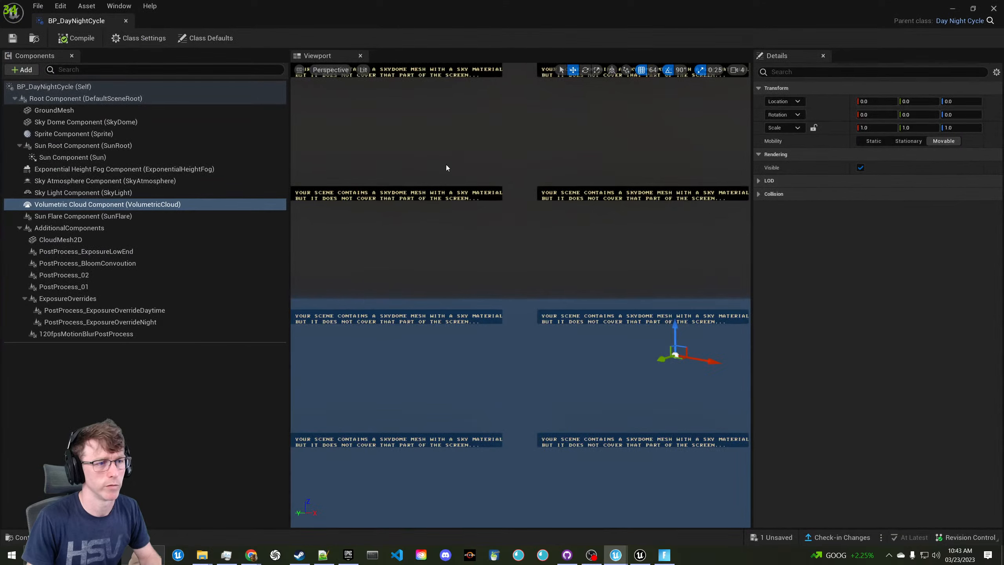
{"action": "left_click", "coordinate": [83, 98]}
{"action": "left_click", "coordinate": [137, 38]}
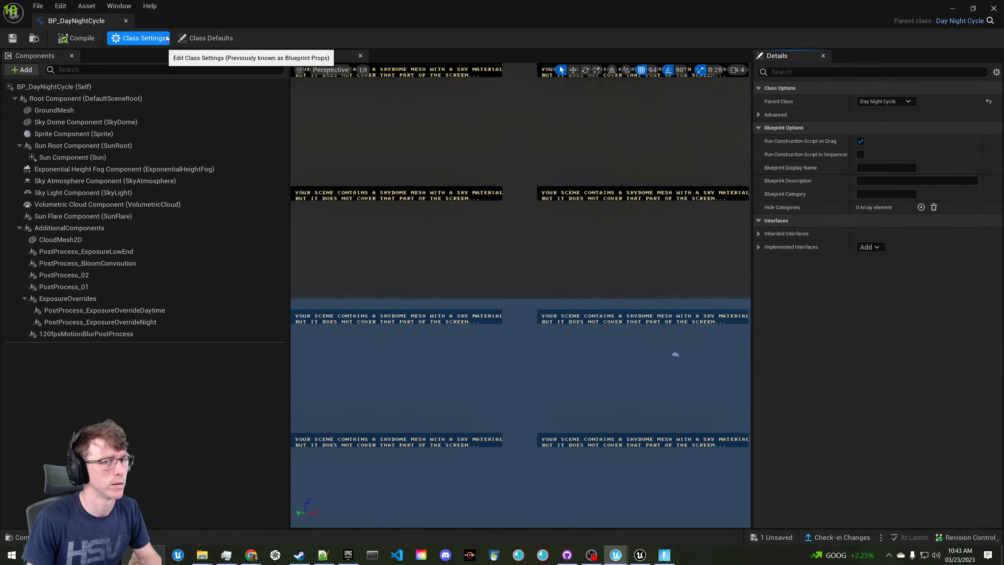
{"action": "left_click", "coordinate": [190, 38]}
{"action": "scroll", "coordinate": [775, 282], "scroll_direction": "down", "scroll_amount": 3}
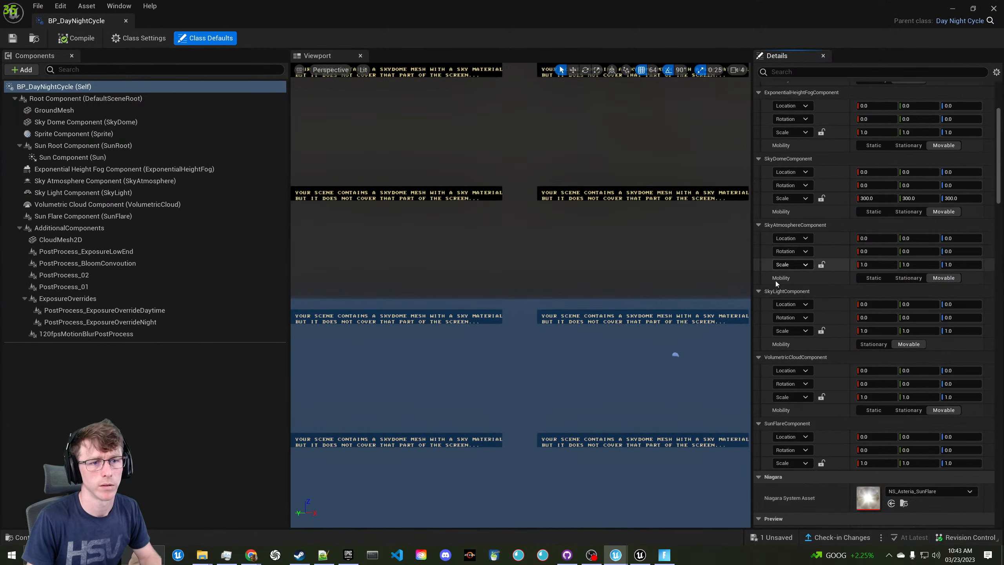
{"action": "scroll", "coordinate": [782, 285], "scroll_direction": "down", "scroll_amount": 15}
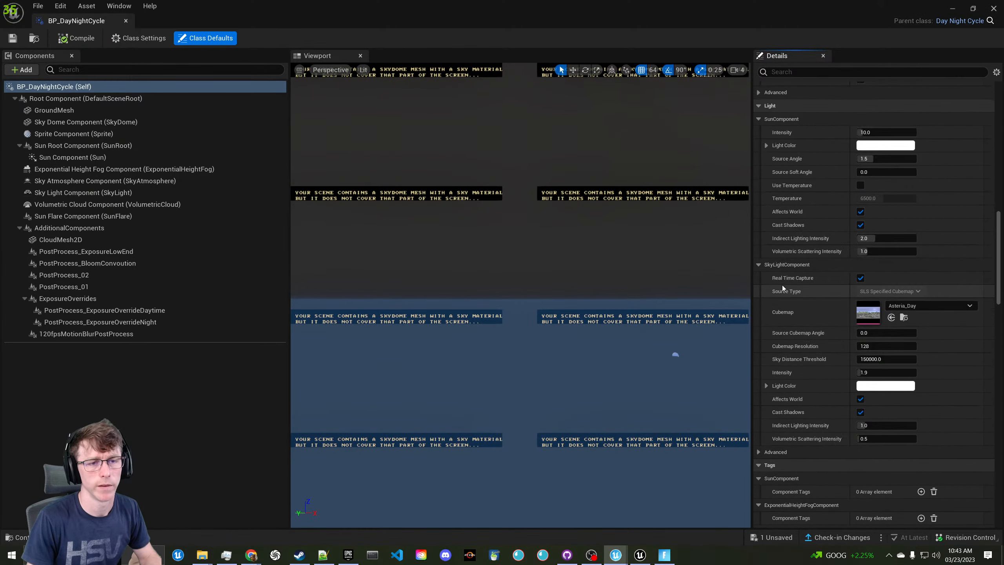
{"action": "scroll", "coordinate": [790, 237], "scroll_direction": "up", "scroll_amount": 2}
Restore the Blueprint editor to a floating window and bring the level view inside the house with the striped sofa
{"action": "double_click", "coordinate": [612, 9]}
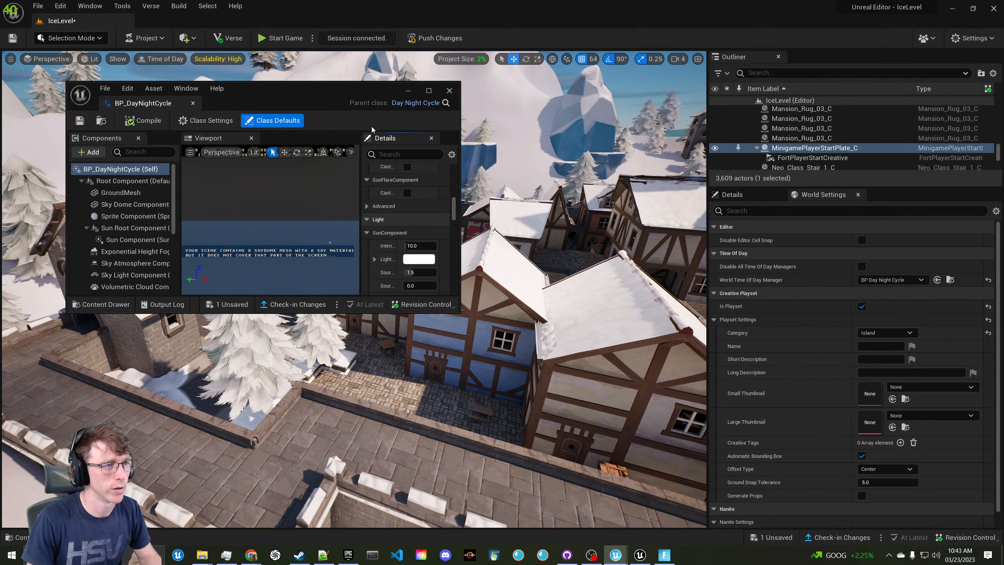
{"action": "key", "text": "w"}
{"action": "mouse_move", "coordinate": [514, 245]}
{"action": "right_mouse_down"}
{"action": "mouse_move", "coordinate": [518, 293]}
{"action": "mouse_move", "coordinate": [518, 237]}
{"action": "mouse_move", "coordinate": [399, 245]}
{"action": "mouse_move", "coordinate": [360, 233]}
{"action": "mouse_move", "coordinate": [486, 277]}
{"action": "mouse_move", "coordinate": [515, 257]}
{"action": "right_mouse_up"}
{"action": "key", "text": "w"}
{"action": "key", "text": "w"}
{"action": "right_click_drag", "start_coordinate": [513, 296], "coordinate": [463, 287]}
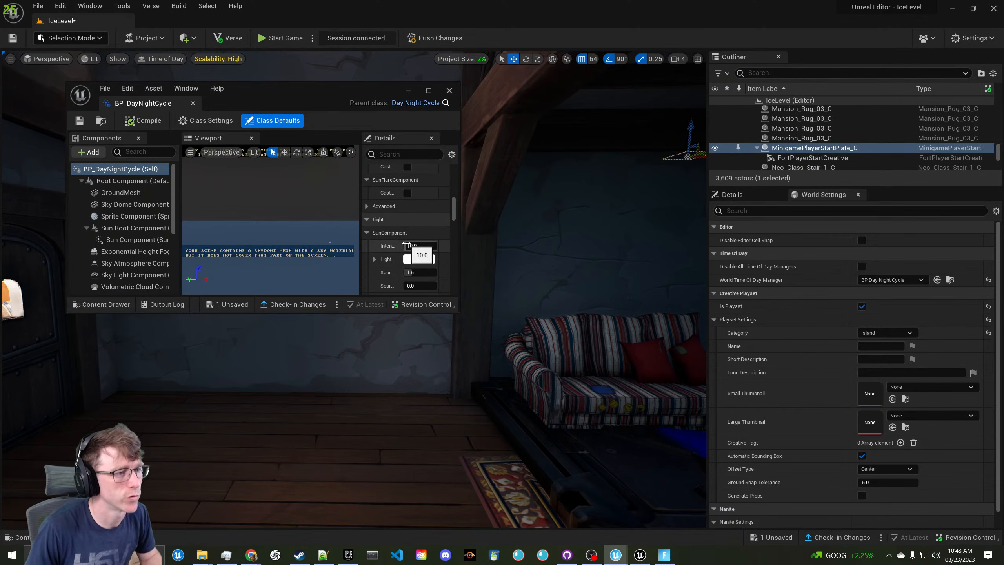
Reposition and enlarge the floating Blueprint editor and widen its property area to show full property names
{"action": "left_click_drag", "start_coordinate": [284, 94], "coordinate": [234, 84]}
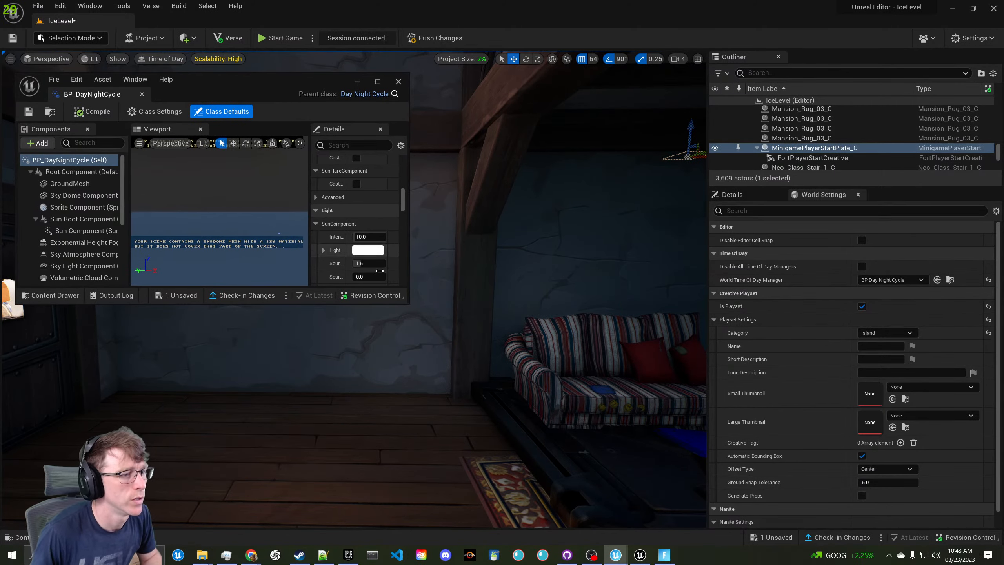
{"action": "right_click_drag", "start_coordinate": [474, 317], "coordinate": [510, 316]}
{"action": "key", "text": "s"}
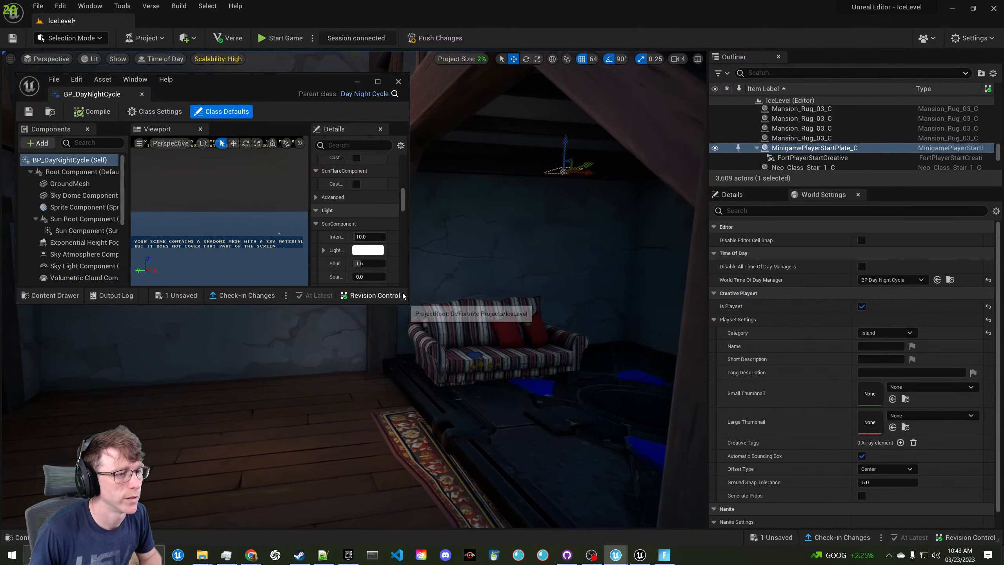
{"action": "left_click_drag", "start_coordinate": [408, 302], "coordinate": [606, 430]}
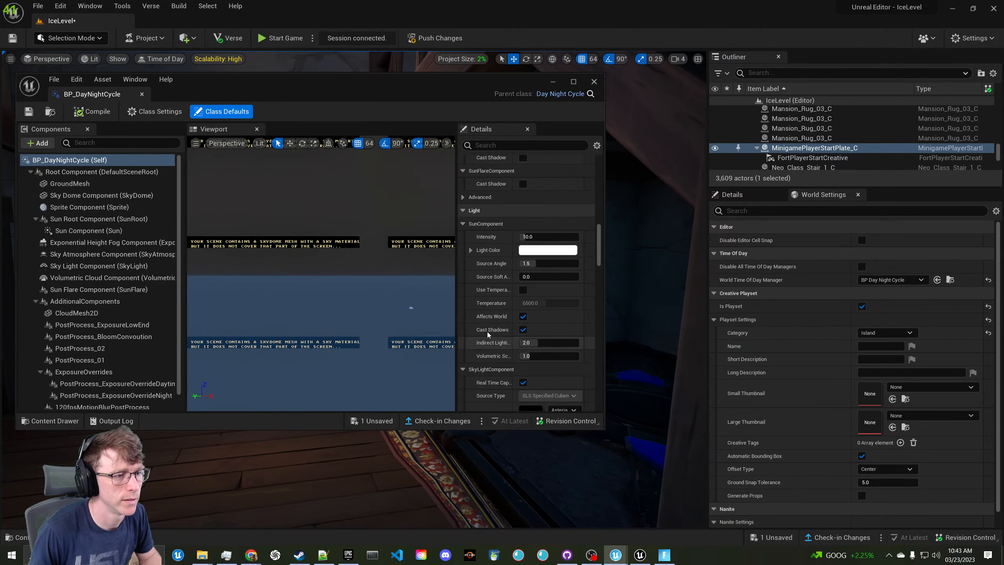
{"action": "left_click_drag", "start_coordinate": [458, 293], "coordinate": [296, 296]}
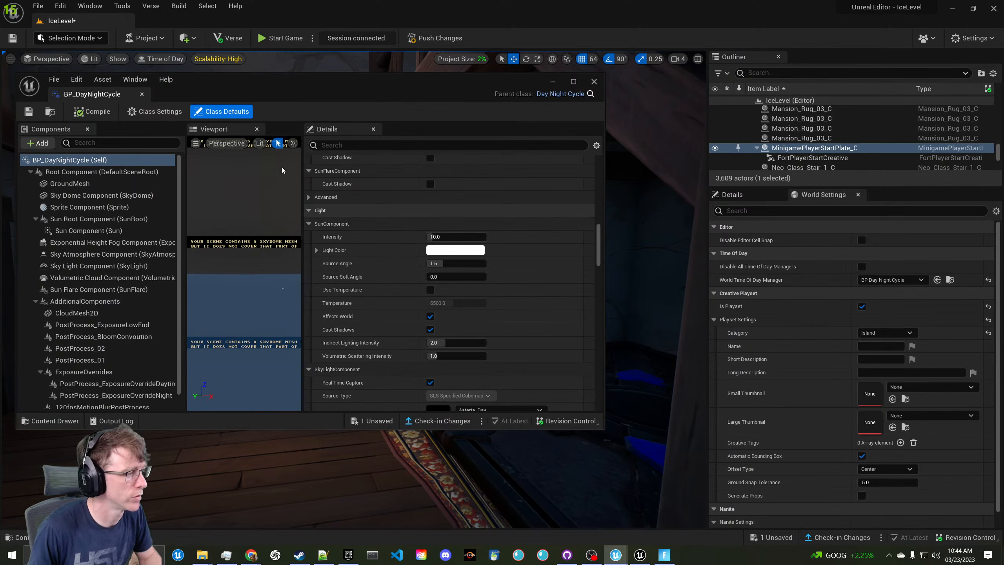
Return to the Blueprint's class defaults and try scrubbing the Time Of Day Preview while viewing the house interior
{"action": "left_click", "coordinate": [130, 232]}
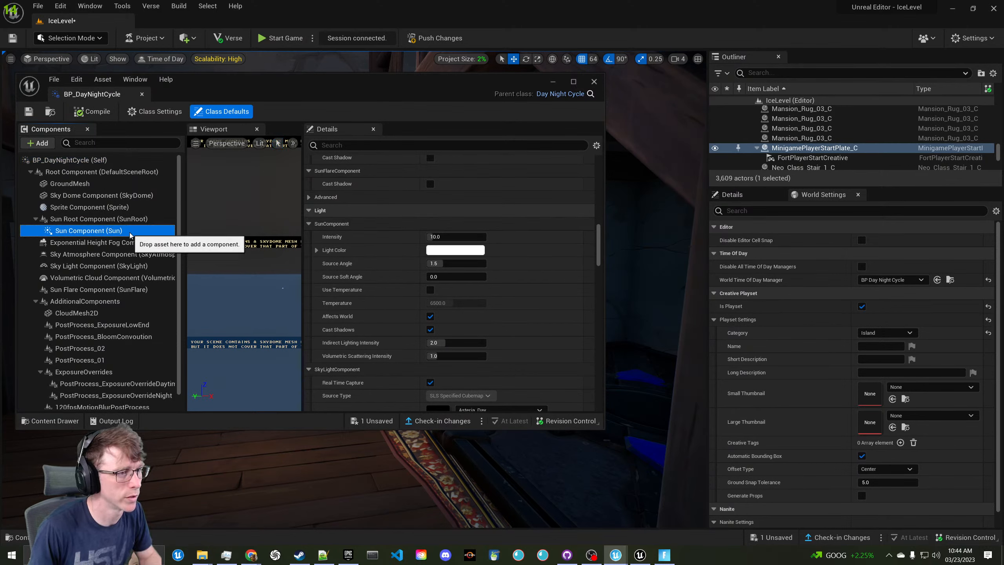
{"action": "left_click", "coordinate": [225, 113]}
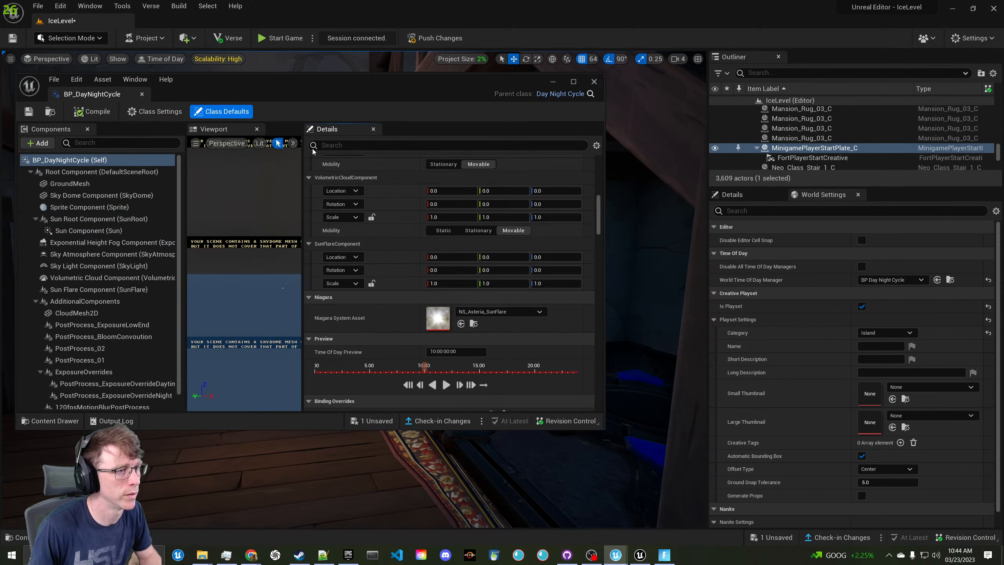
{"action": "scroll", "coordinate": [408, 254], "scroll_direction": "down", "scroll_amount": 3}
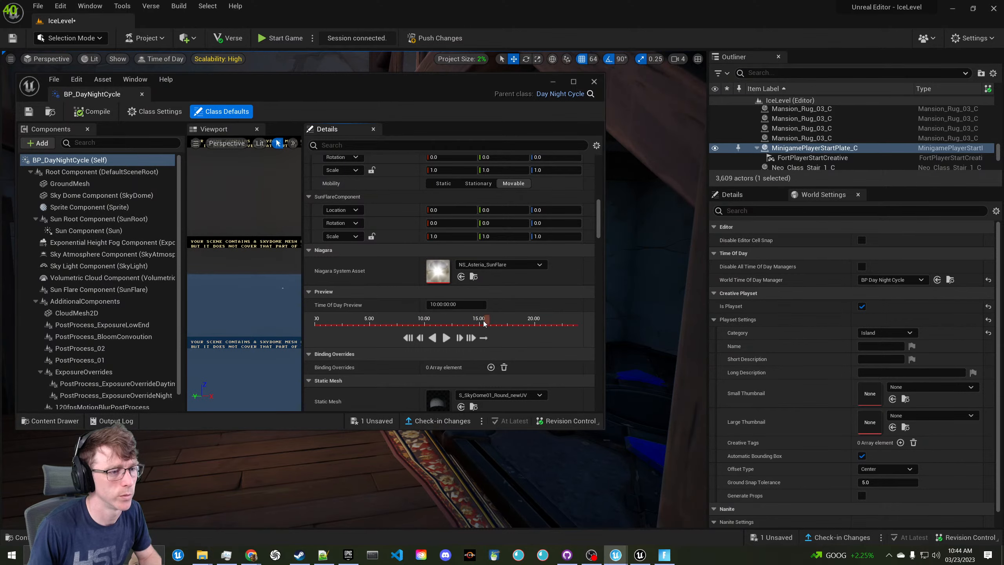
{"action": "left_click_drag", "start_coordinate": [479, 323], "coordinate": [427, 329]}
{"action": "key", "text": "w"}
{"action": "right_click_drag", "start_coordinate": [466, 463], "coordinate": [491, 473]}
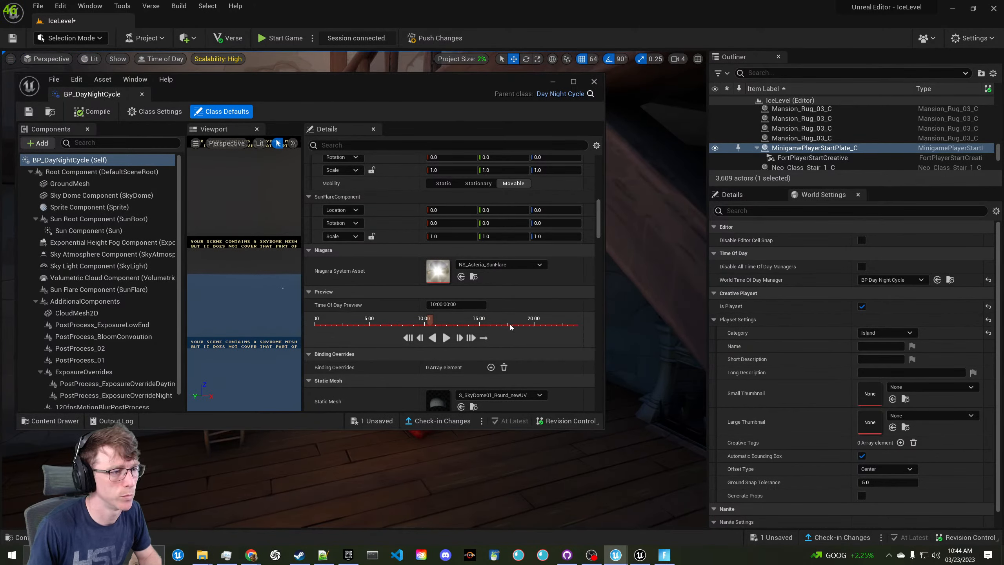
Set the SkyLightComponent's intensity to 0.0 in the class defaults of BP_DayNightCycle
{"action": "scroll", "coordinate": [510, 325], "scroll_direction": "down", "scroll_amount": 5}
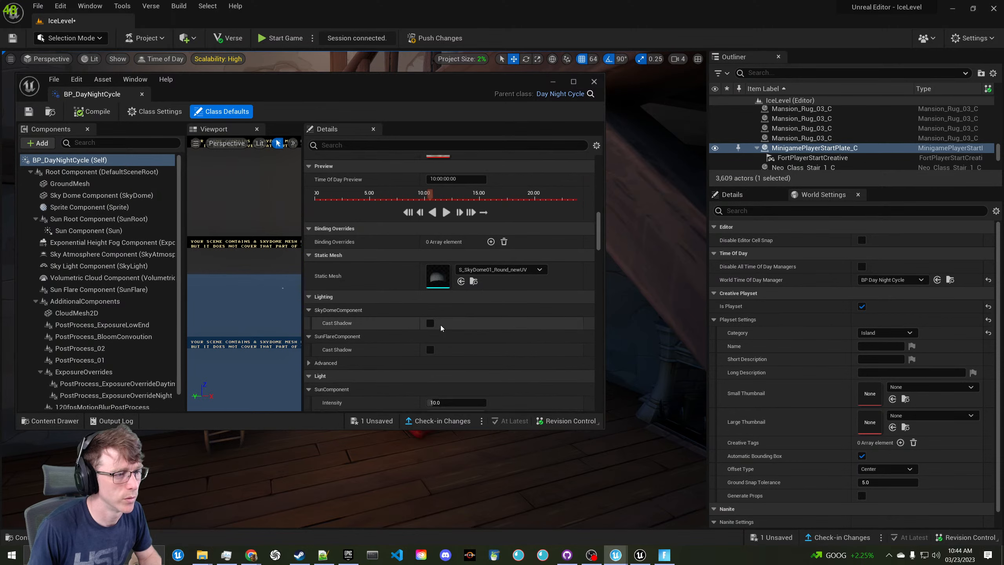
{"action": "scroll", "coordinate": [435, 317], "scroll_direction": "down", "scroll_amount": 7}
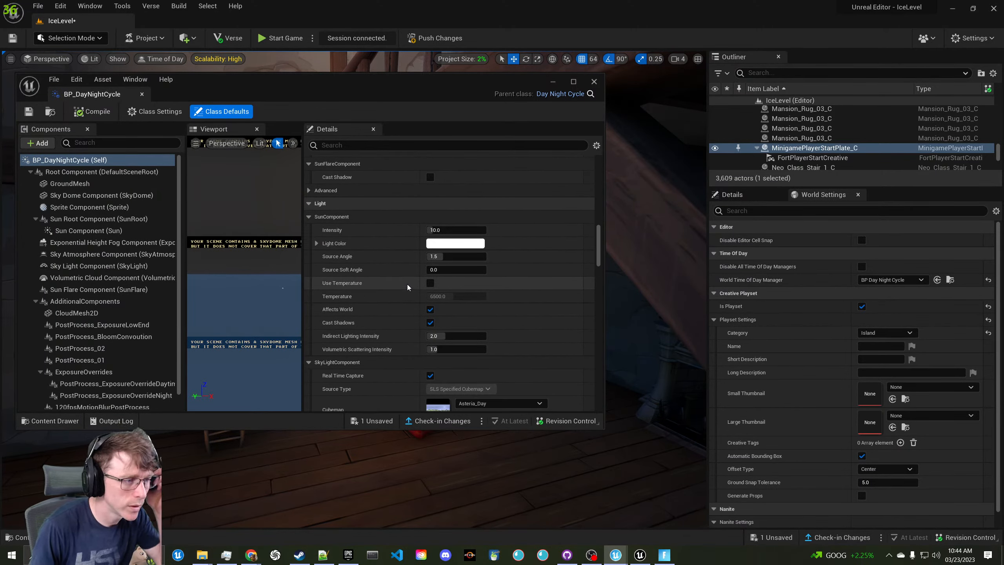
{"action": "scroll", "coordinate": [407, 283], "scroll_direction": "down", "scroll_amount": 3}
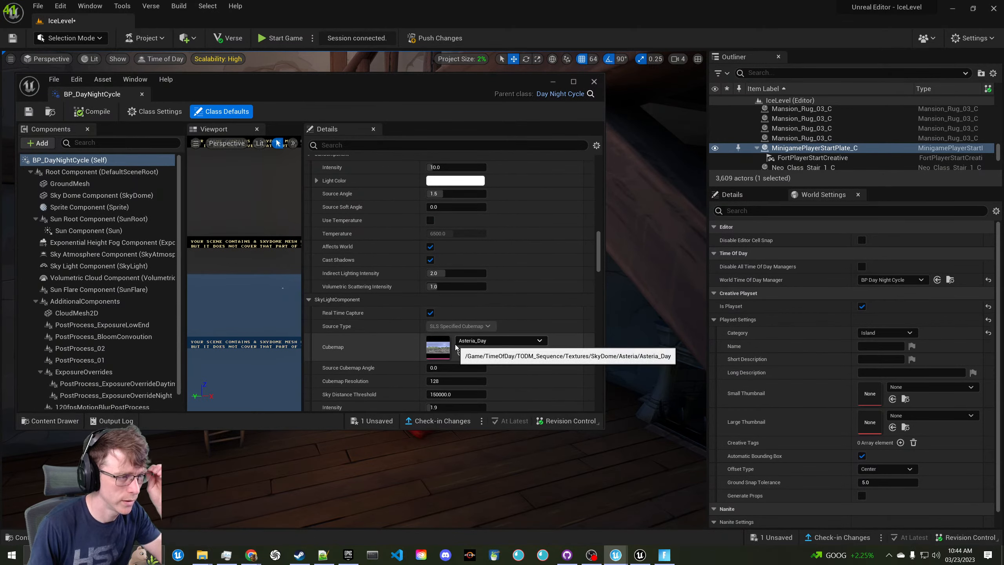
{"action": "scroll", "coordinate": [457, 356], "scroll_direction": "down", "scroll_amount": 1}
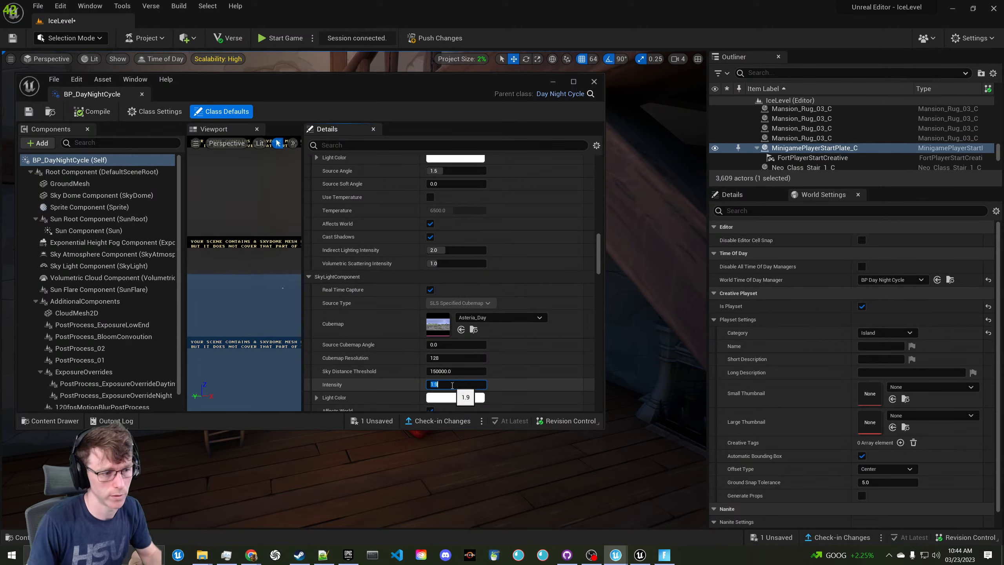
{"action": "key", "text": "Return"}
{"action": "type", "text": "1"}
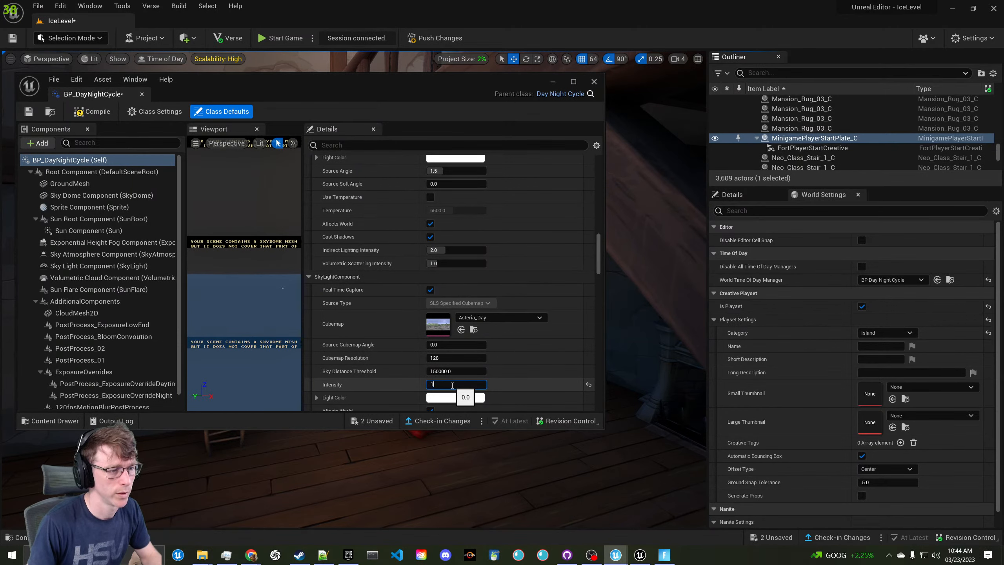
{"action": "key", "text": "Return"}
Review the shadow map and light shaft defaults, and move the Blueprint editor aside to view the sun and sky
{"action": "scroll", "coordinate": [372, 389], "scroll_direction": "down", "scroll_amount": 3}
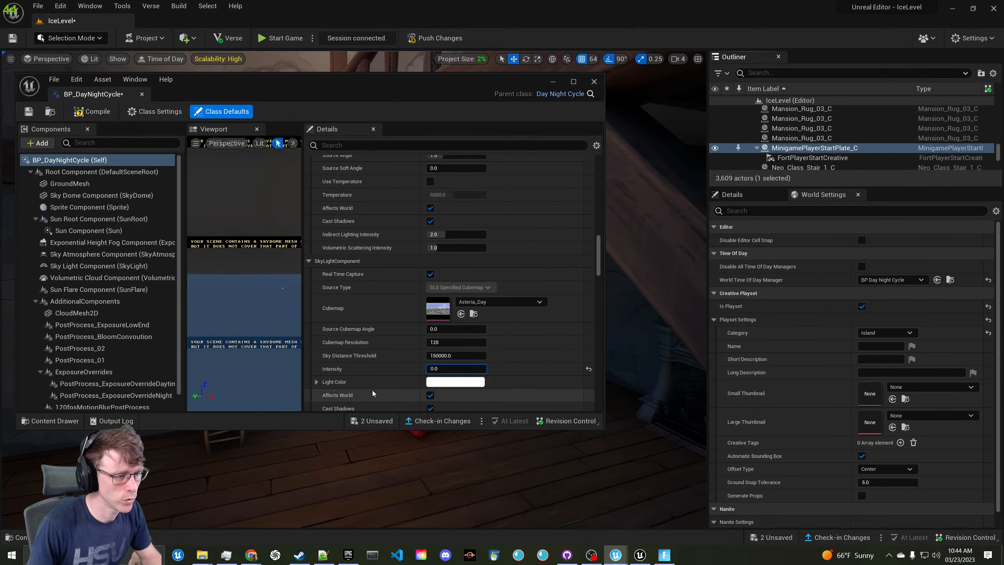
{"action": "scroll", "coordinate": [367, 361], "scroll_direction": "down", "scroll_amount": 6}
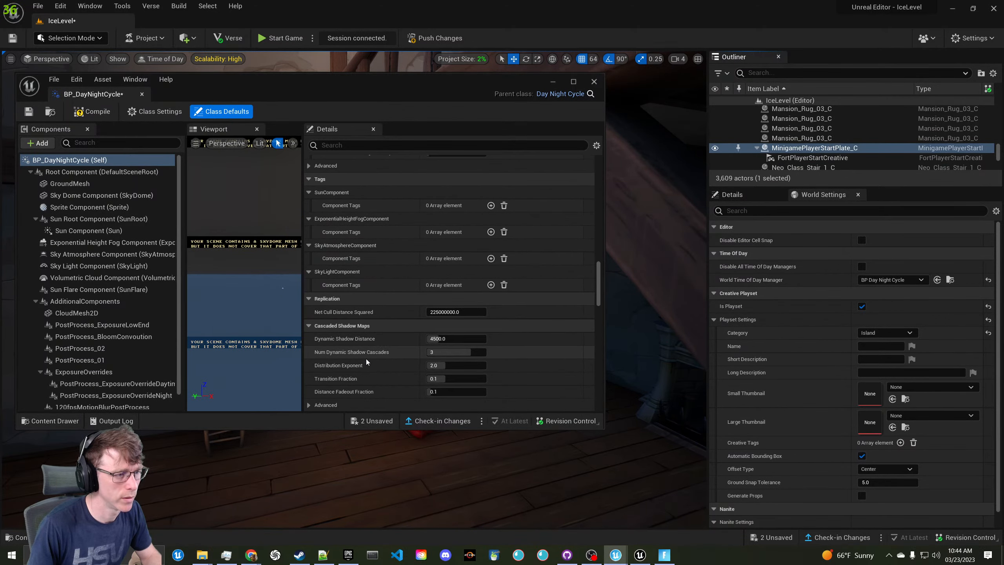
{"action": "scroll", "coordinate": [365, 359], "scroll_direction": "down", "scroll_amount": 3}
{"action": "scroll", "coordinate": [362, 313], "scroll_direction": "down", "scroll_amount": 2}
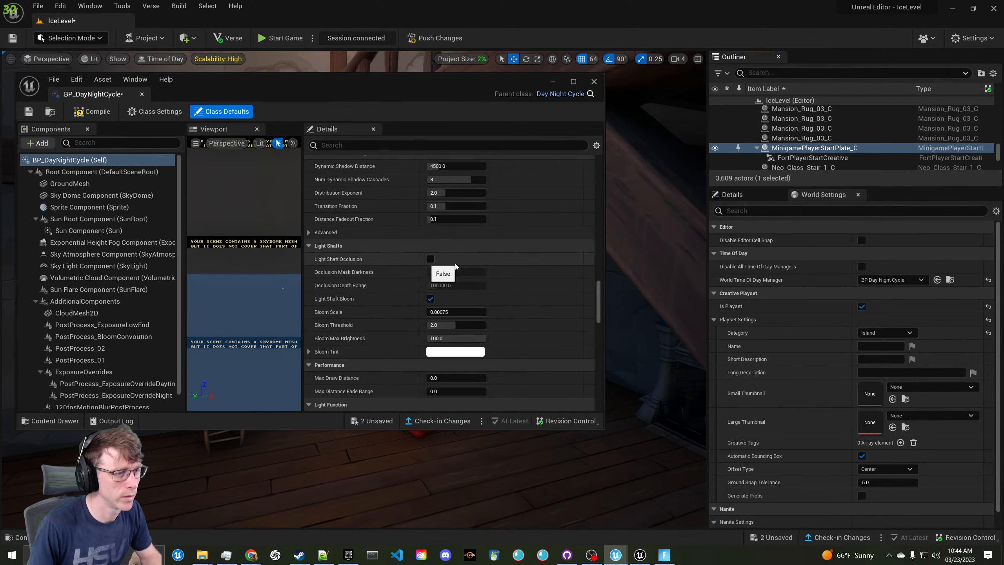
{"action": "key", "text": "w"}
{"action": "right_click_drag", "start_coordinate": [644, 272], "coordinate": [632, 214]}
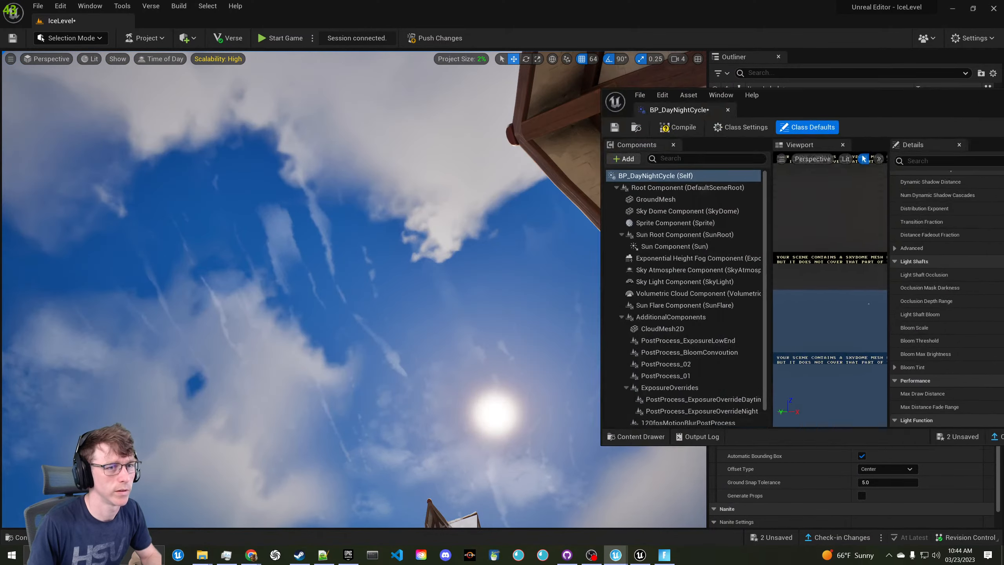
{"action": "left_click_drag", "start_coordinate": [869, 99], "coordinate": [1003, 99]}
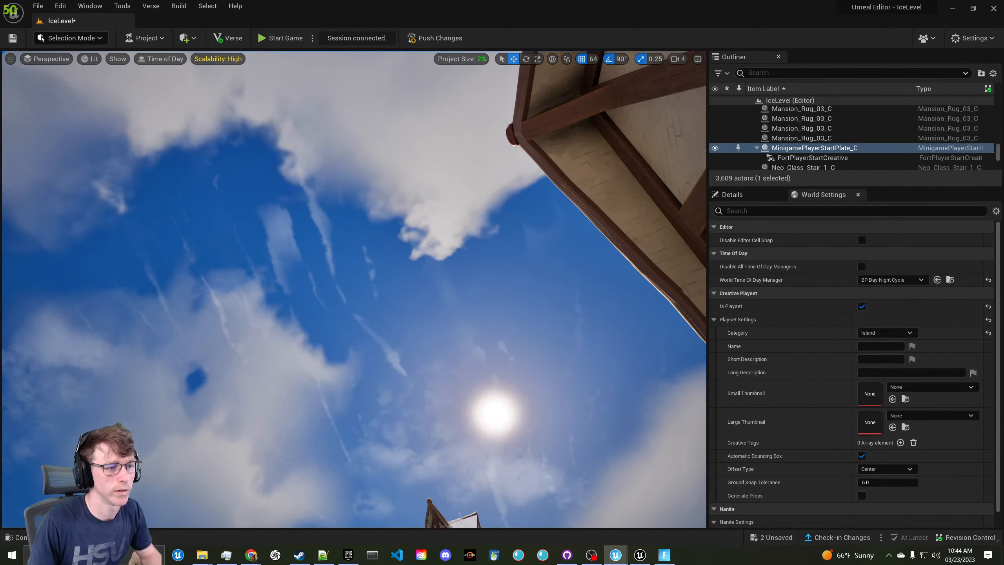
Examine the sun and clouds against the house facades and snowy rooftops from several street-level viewpoints
{"action": "right_click_drag", "start_coordinate": [593, 301], "coordinate": [612, 345]}
{"action": "key", "text": "w"}
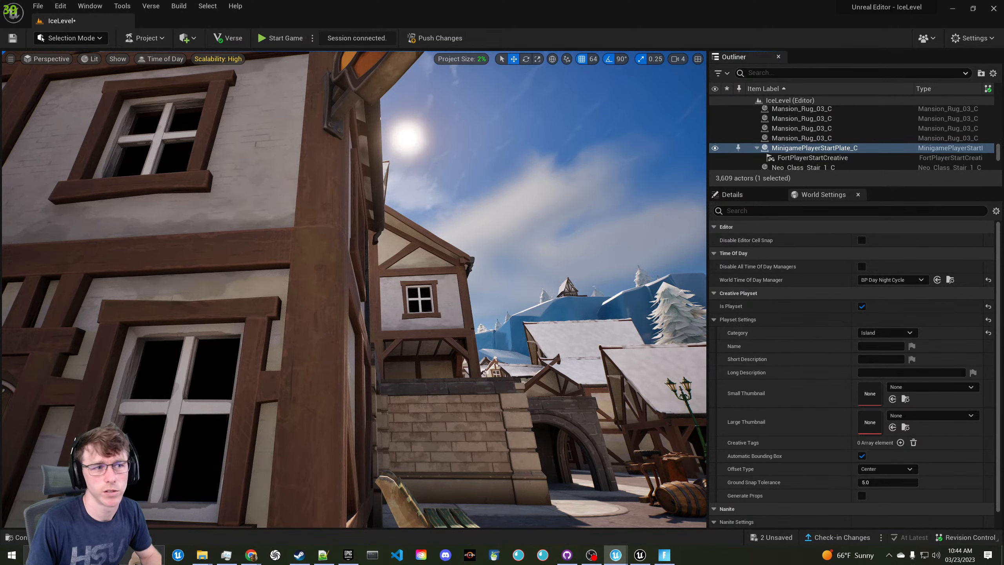
{"action": "right_click_drag", "start_coordinate": [601, 217], "coordinate": [630, 219]}
{"action": "key", "text": "s"}
{"action": "key", "text": "a"}
{"action": "key", "text": "d"}
{"action": "key", "text": "a"}
{"action": "key", "text": "d"}
{"action": "key", "text": "a"}
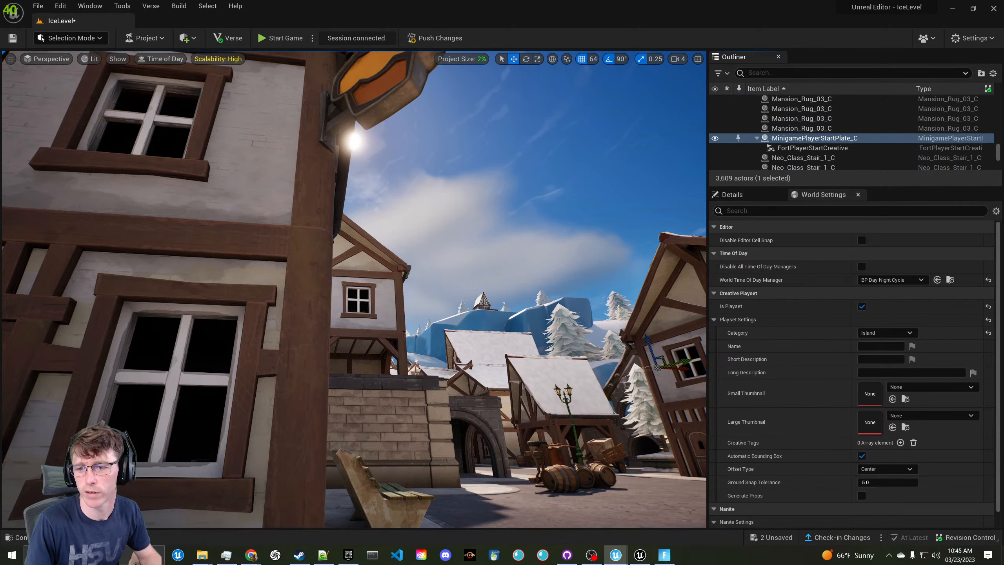
{"action": "right_click_drag", "start_coordinate": [617, 273], "coordinate": [623, 273]}
{"action": "key", "text": "s"}
{"action": "key", "text": "w"}
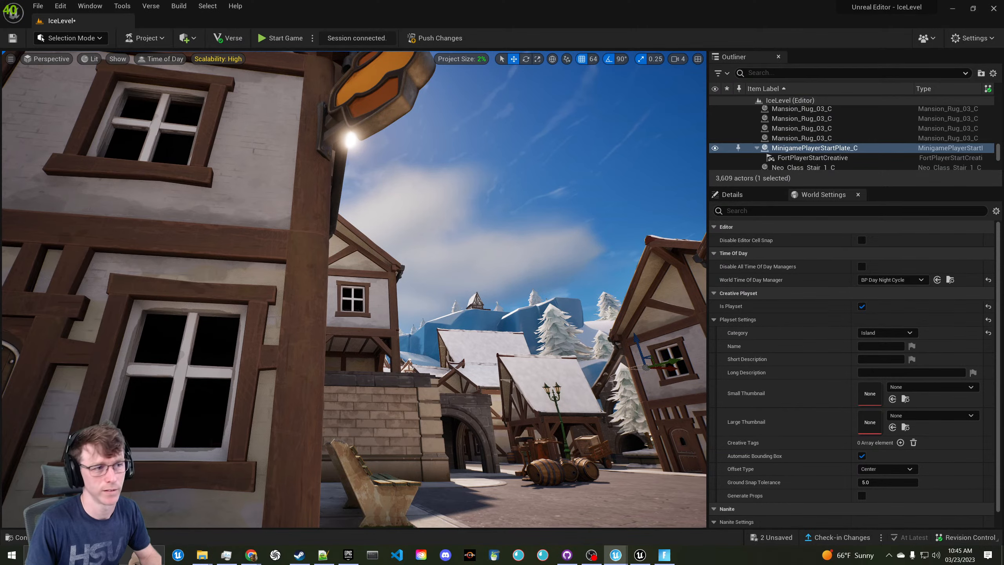
{"action": "key", "text": "w"}
{"action": "right_click_drag", "start_coordinate": [354, 289], "coordinate": [349, 279]}
{"action": "key", "text": "s"}
{"action": "key", "text": "a"}
{"action": "key", "text": "d"}
{"action": "key", "text": "d"}
{"action": "key", "text": "a"}
{"action": "key", "text": "d"}
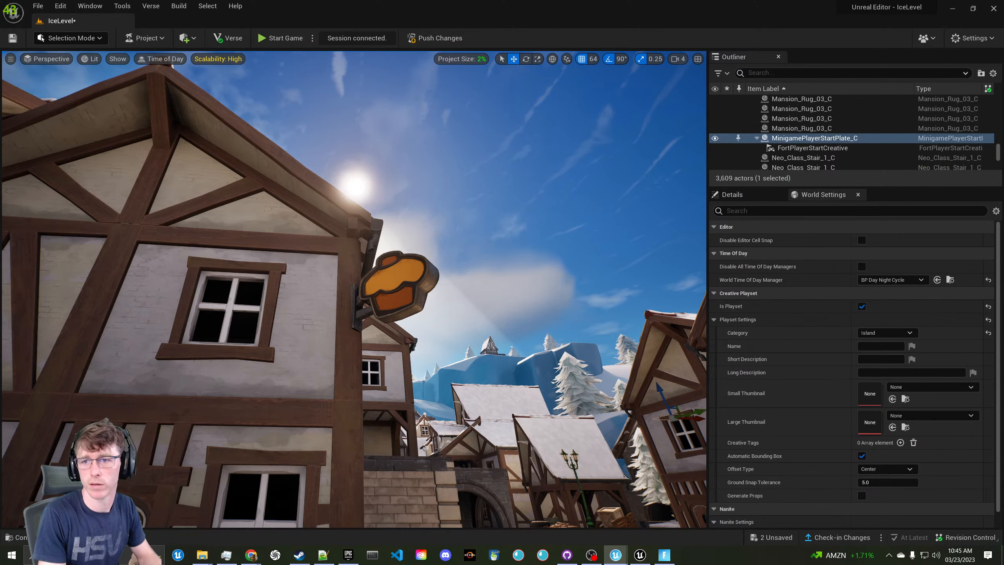
{"action": "left_click_drag", "start_coordinate": [1003, 144], "coordinate": [532, 134]}
{"action": "left_click", "coordinate": [469, 190]}
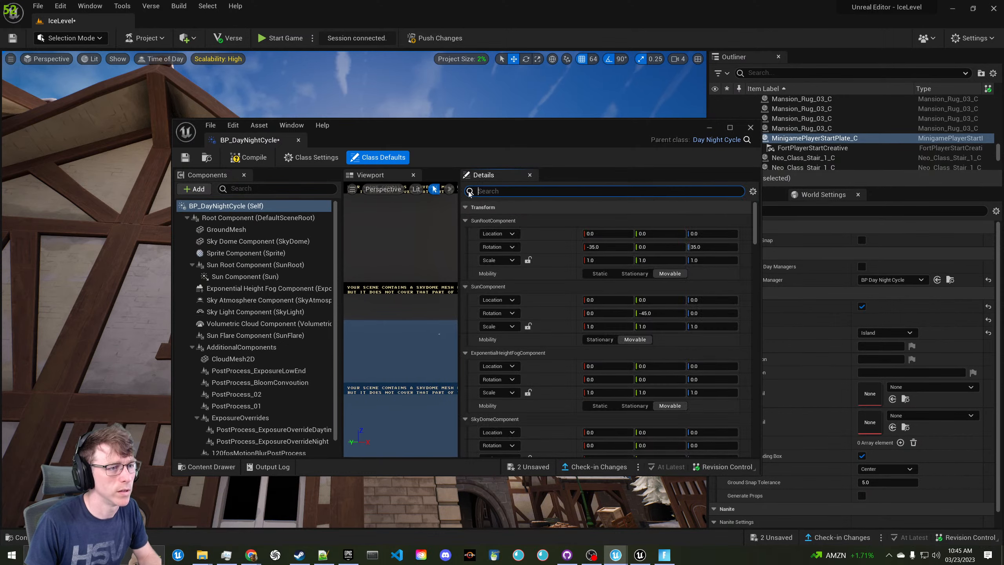
{"action": "left_click_drag", "start_coordinate": [474, 133], "coordinate": [784, 88]}
Add a Post Process Volume visual effects actor to the level
{"action": "left_click", "coordinate": [188, 38]}
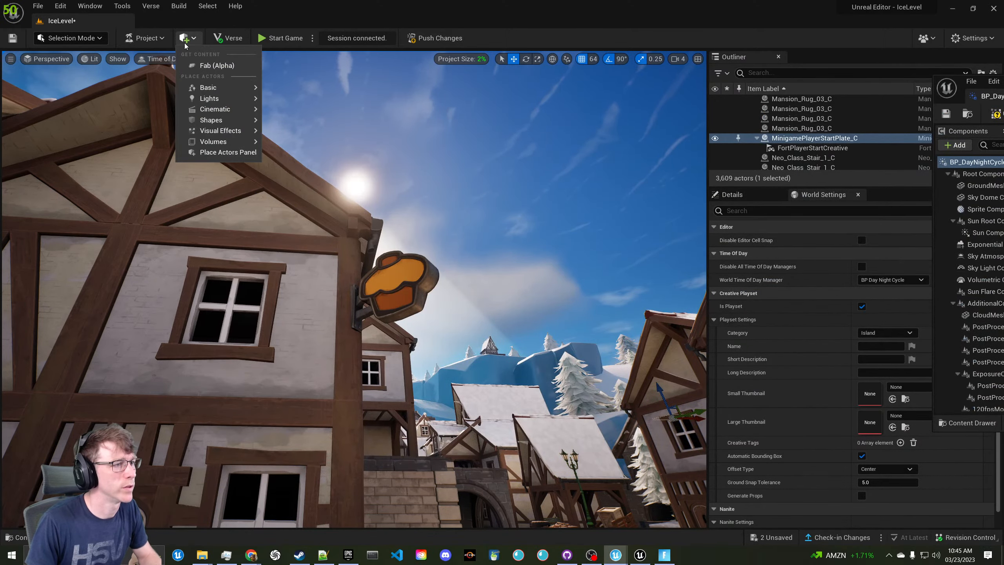
{"action": "mouse_move", "coordinate": [237, 140]}
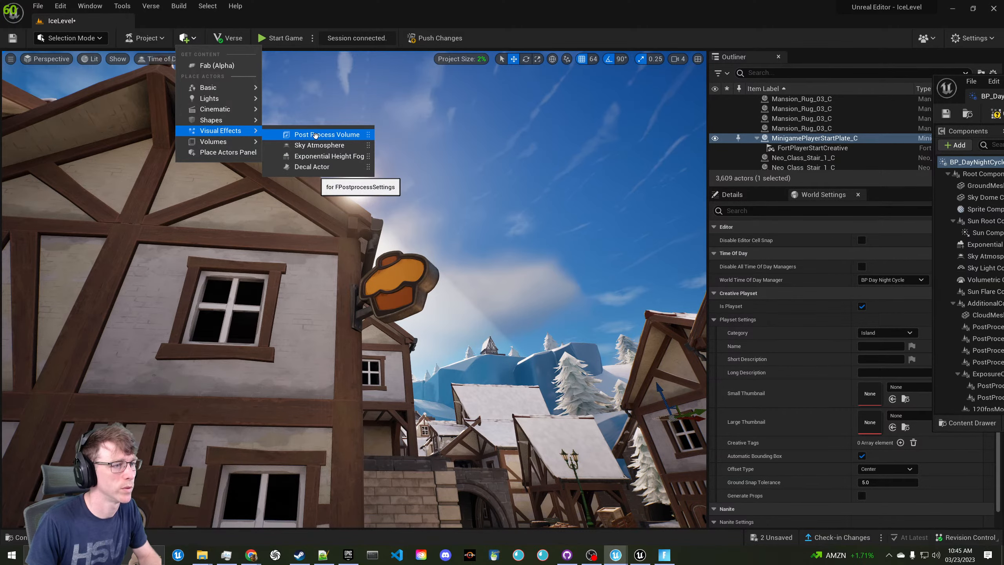
{"action": "left_click", "coordinate": [315, 136]}
{"action": "scroll", "coordinate": [831, 452], "scroll_direction": "down", "scroll_amount": 1}
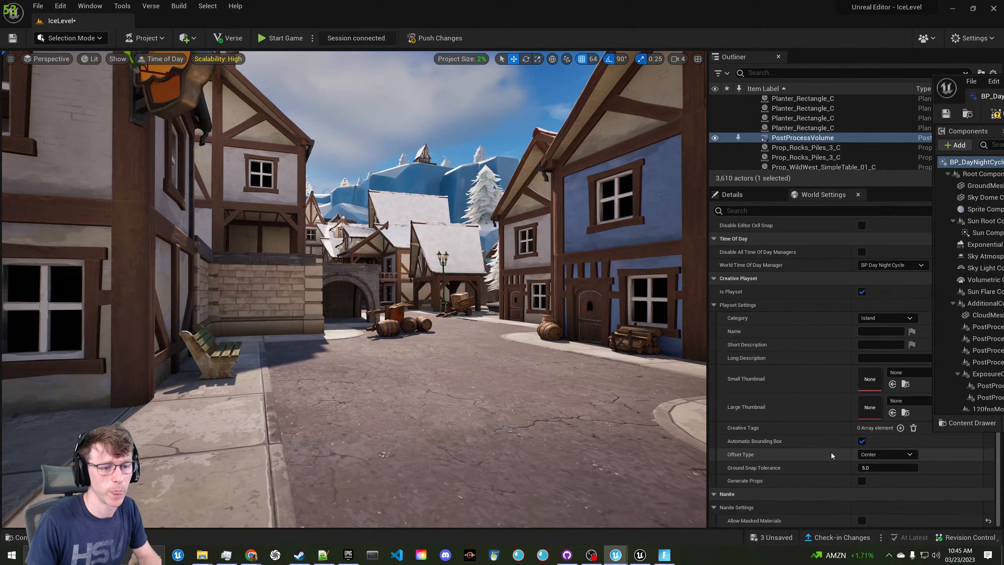
{"action": "scroll", "coordinate": [833, 439], "scroll_direction": "up", "scroll_amount": 1}
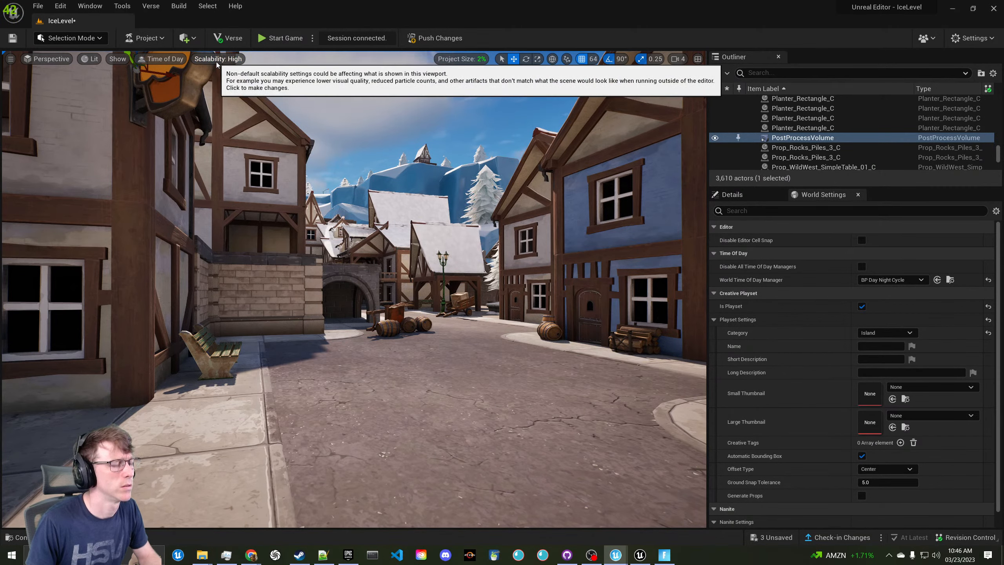
Nudge the Time of Day preview slightly and enter the house to examine its interior lighting
{"action": "left_click", "coordinate": [163, 59]}
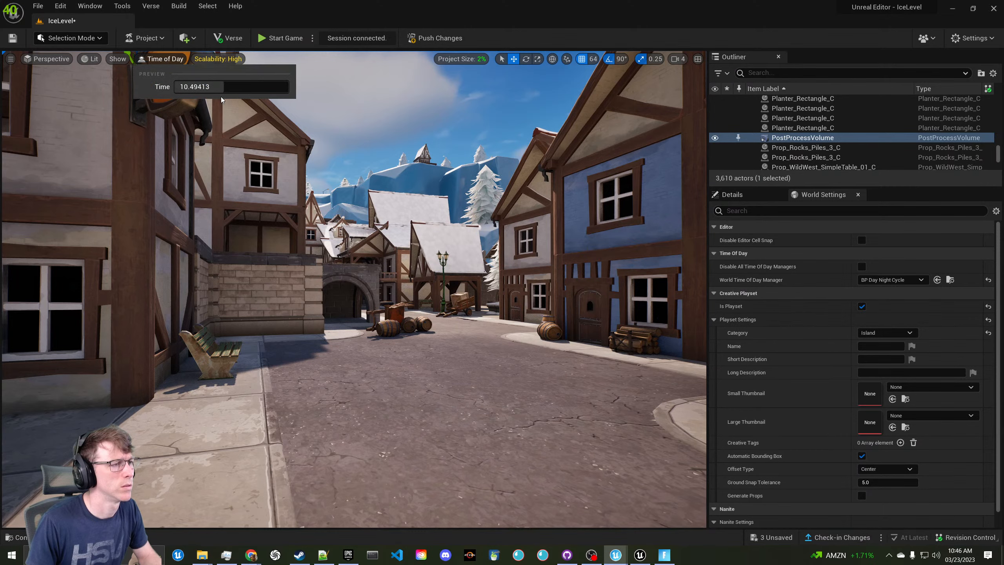
{"action": "mouse_move", "coordinate": [221, 87]}
{"action": "left_mouse_down"}
{"action": "mouse_move", "coordinate": [213, 87]}
{"action": "mouse_move", "coordinate": [222, 87]}
{"action": "left_mouse_up"}
{"action": "key", "text": "w"}
{"action": "right_click_drag", "start_coordinate": [474, 284], "coordinate": [700, 281]}
{"action": "key", "text": "s"}
{"action": "key", "text": "s"}
{"action": "key", "text": "w"}
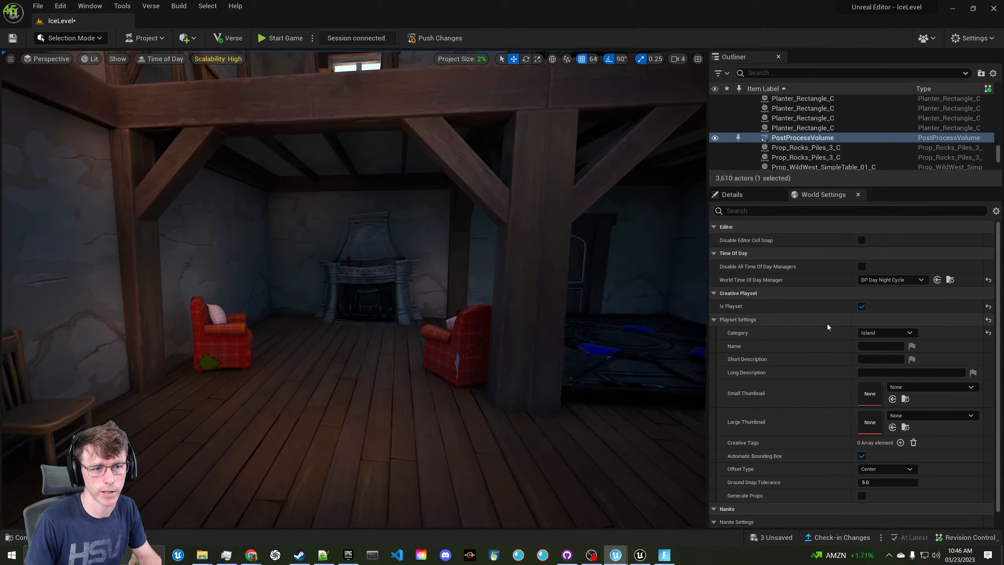
Enable the Skylight Leaking override at 0.0 in the PostProcessVolume's advanced Lumen Global Illumination settings, and check the room's lighting
{"action": "scroll", "coordinate": [836, 311], "scroll_direction": "down", "scroll_amount": 1}
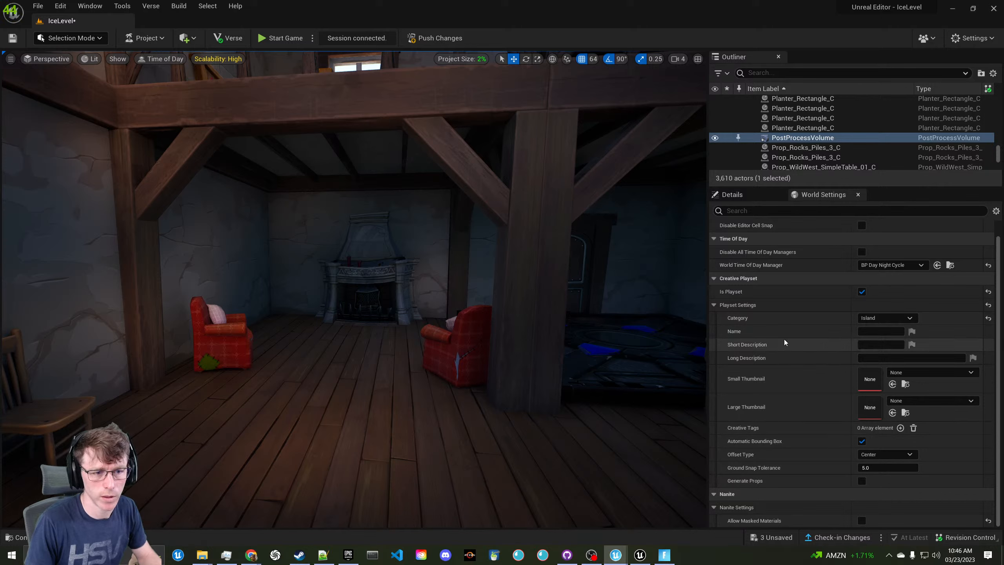
{"action": "scroll", "coordinate": [752, 314], "scroll_direction": "up", "scroll_amount": 1}
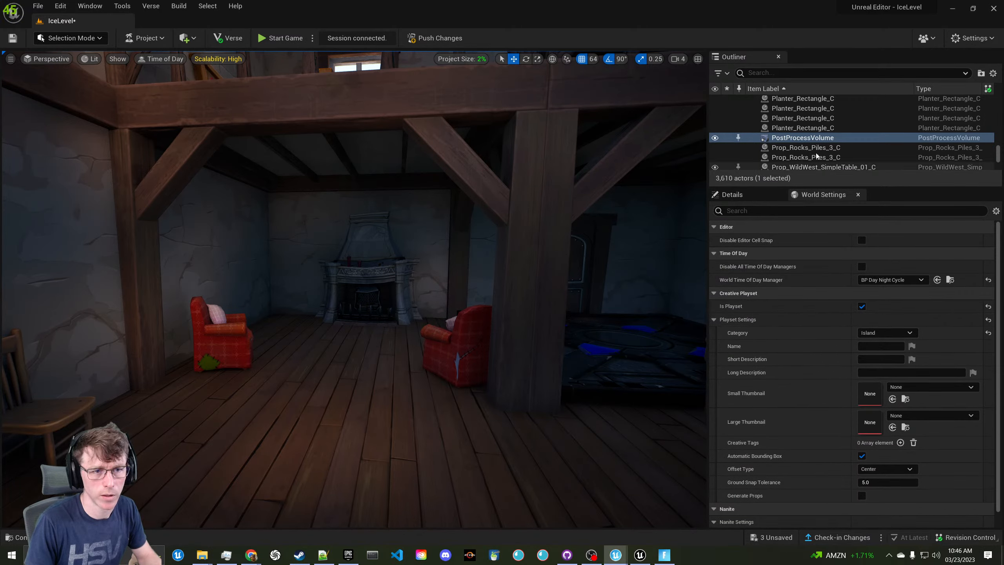
{"action": "left_click", "coordinate": [807, 138]}
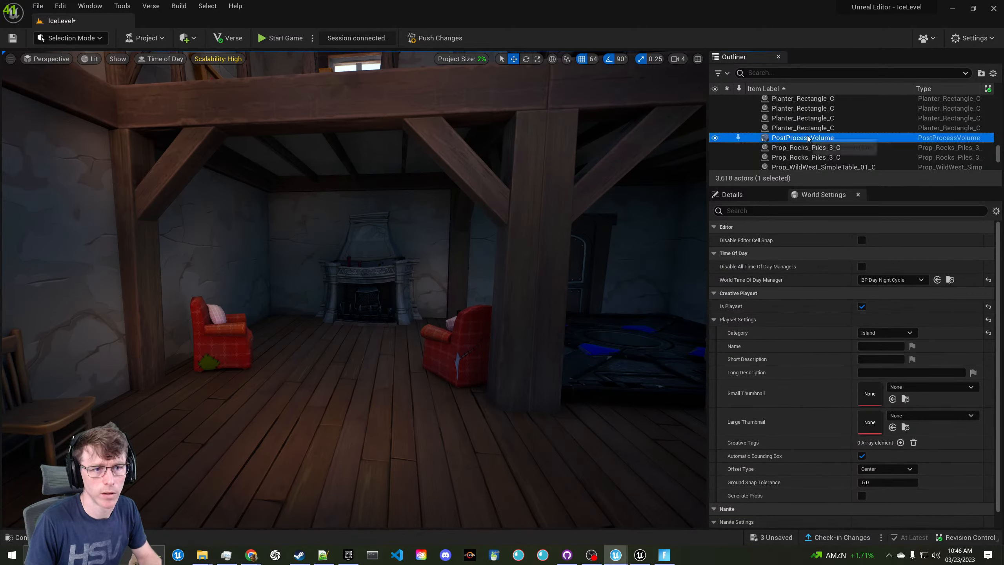
{"action": "left_click", "coordinate": [741, 192]}
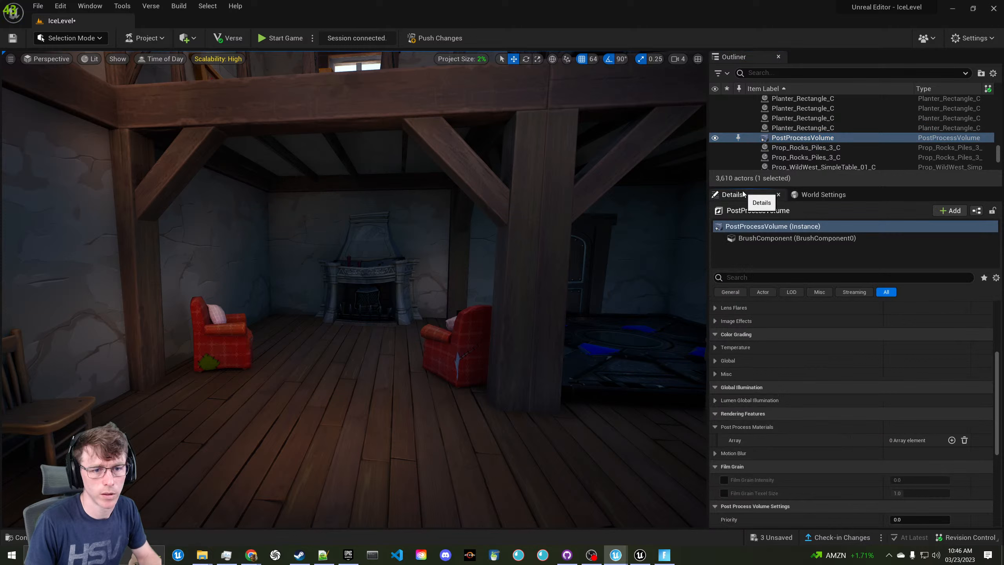
{"action": "left_click", "coordinate": [715, 399]}
{"action": "left_click", "coordinate": [723, 413]}
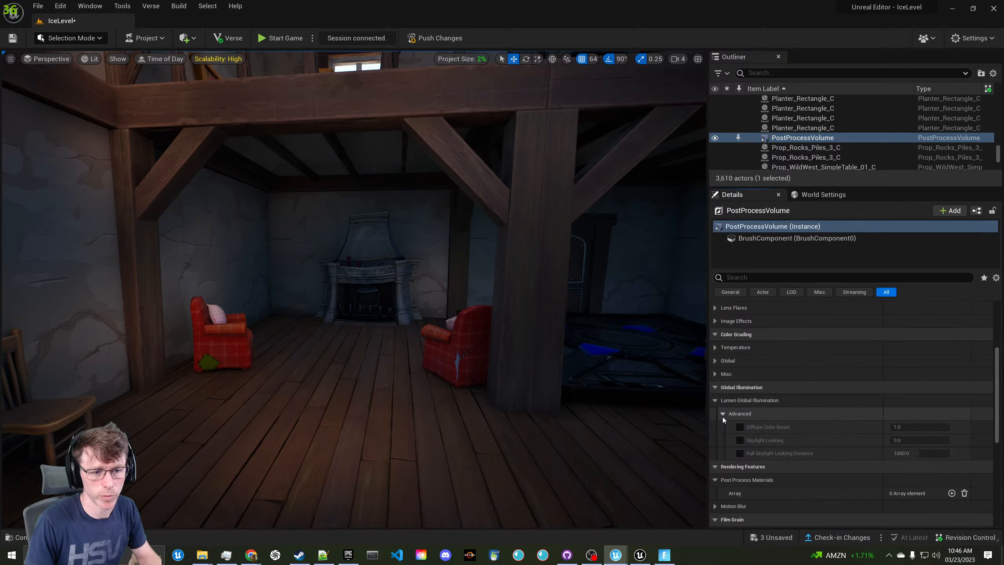
{"action": "left_click", "coordinate": [741, 441]}
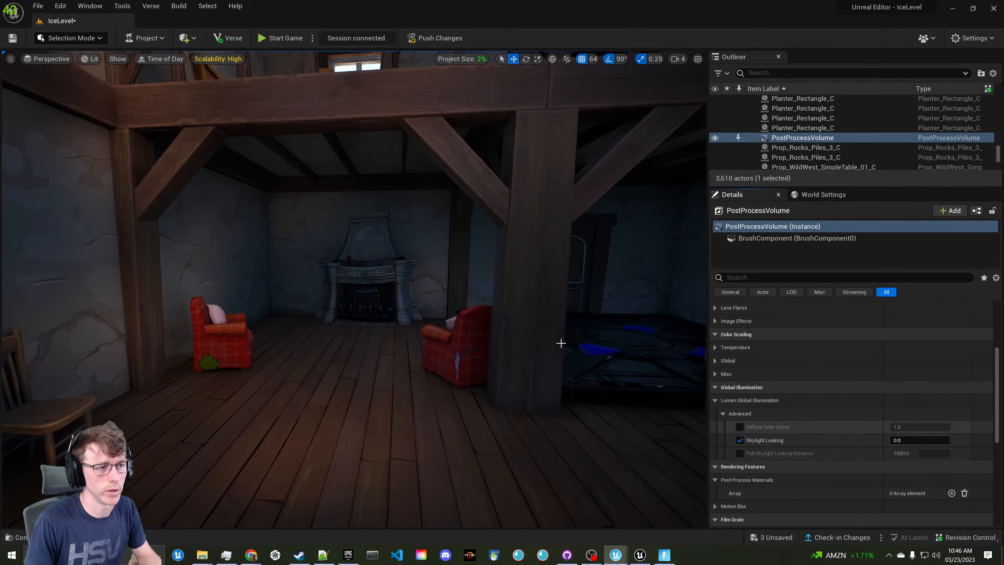
{"action": "key", "text": "s"}
{"action": "right_click_drag", "start_coordinate": [592, 346], "coordinate": [592, 338]}
{"action": "key", "text": "w"}
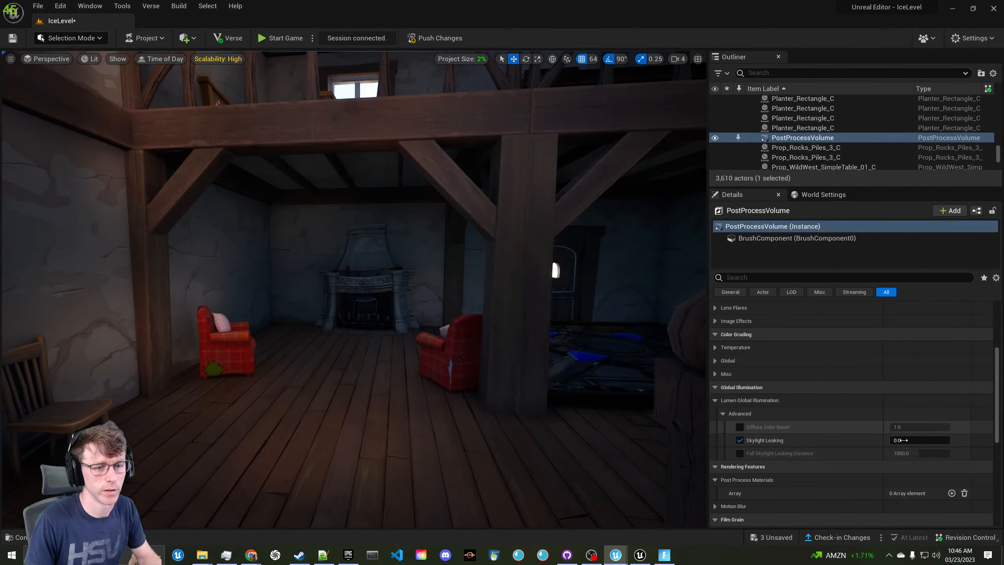
Enable the Full Skylight Leaking Distance override on the PostProcessVolume and set it to 0.1
{"action": "left_click", "coordinate": [906, 441]}
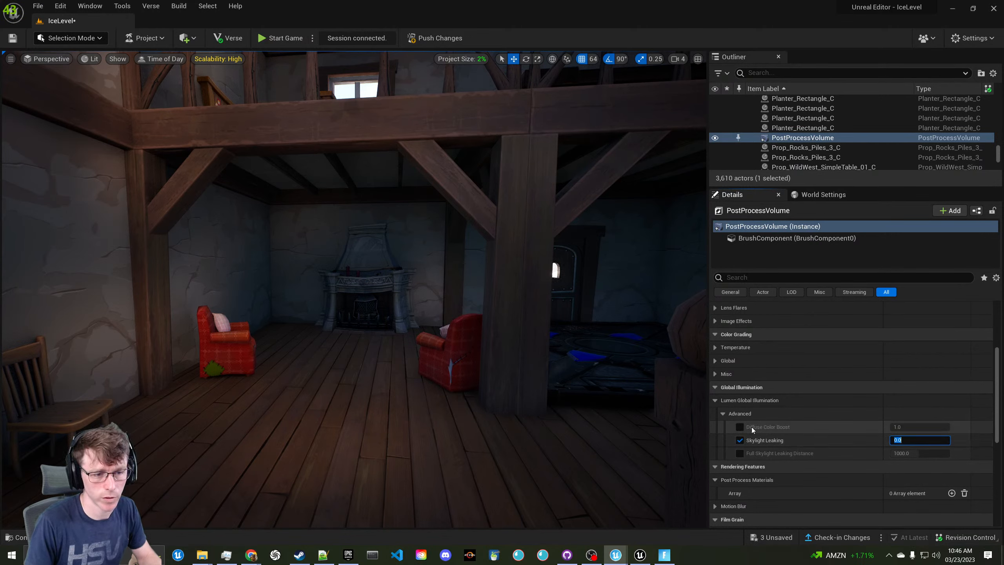
{"action": "left_click", "coordinate": [740, 453]}
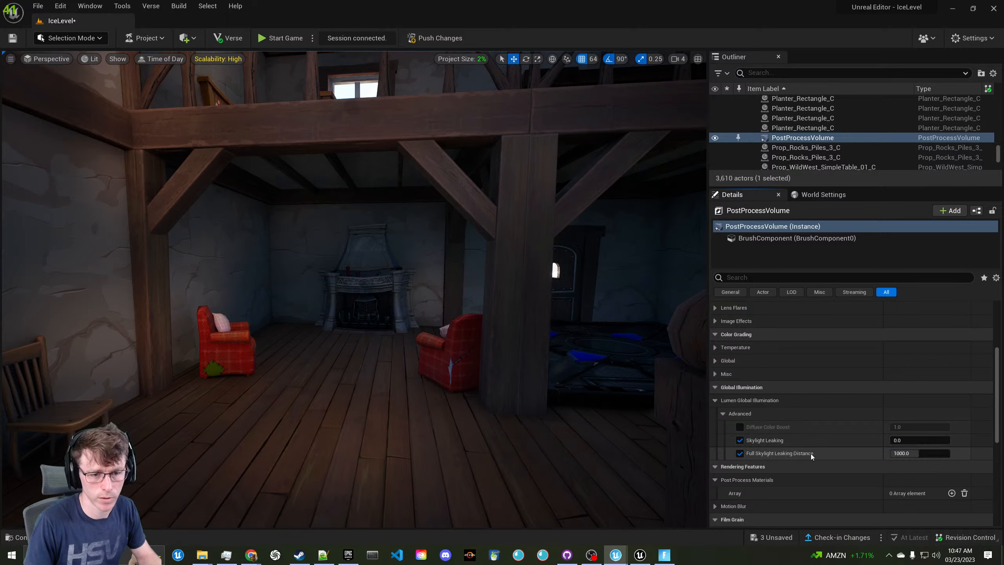
{"action": "left_click_drag", "start_coordinate": [920, 459], "coordinate": [867, 453]}
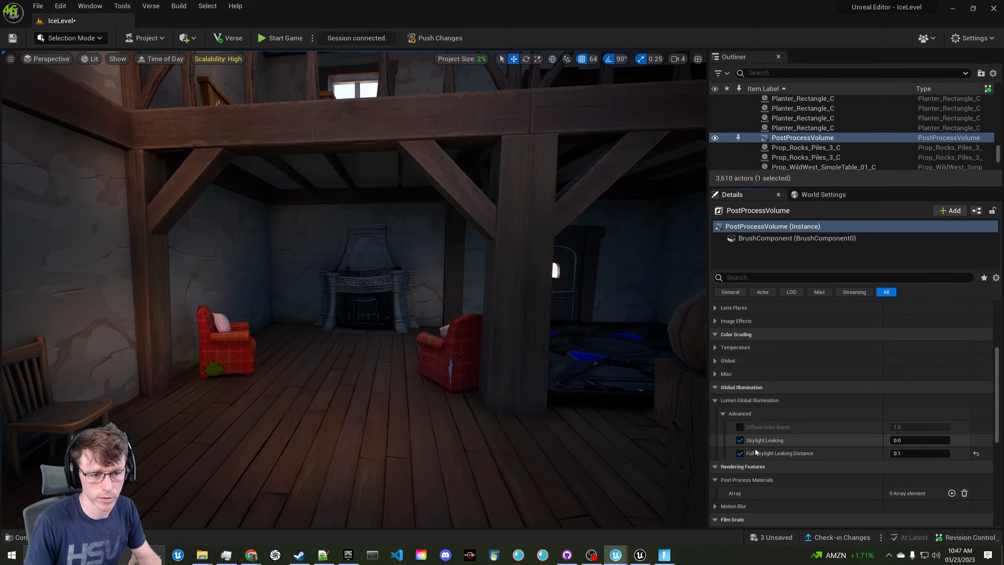
Filter the PostProcessVolume's properties by "expo" and enable the Metering Mode and Exposure Compensation overrides
{"action": "scroll", "coordinate": [754, 449], "scroll_direction": "down", "scroll_amount": 3}
{"action": "scroll", "coordinate": [753, 453], "scroll_direction": "down", "scroll_amount": 5}
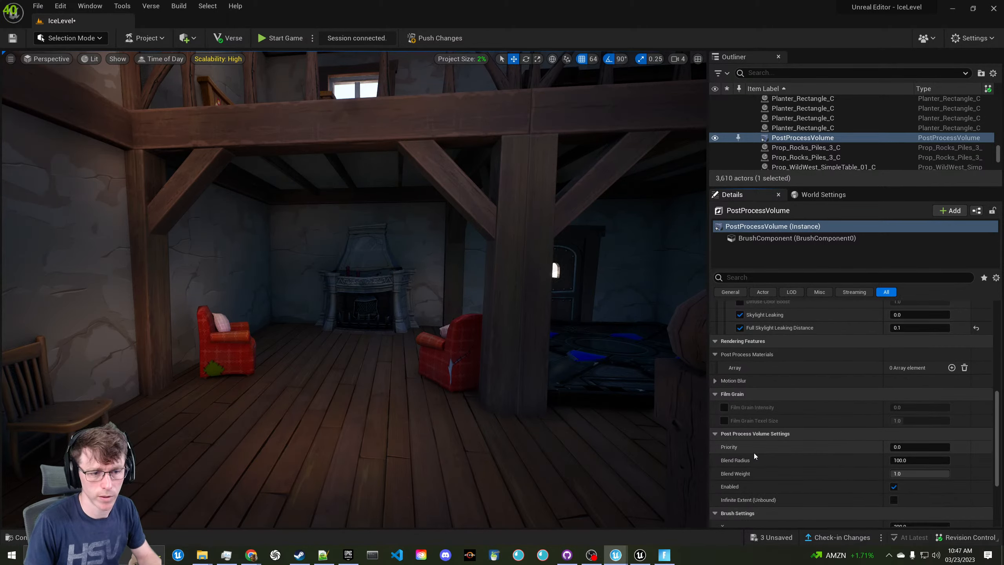
{"action": "scroll", "coordinate": [754, 453], "scroll_direction": "up", "scroll_amount": 4}
{"action": "scroll", "coordinate": [754, 453], "scroll_direction": "up", "scroll_amount": 9}
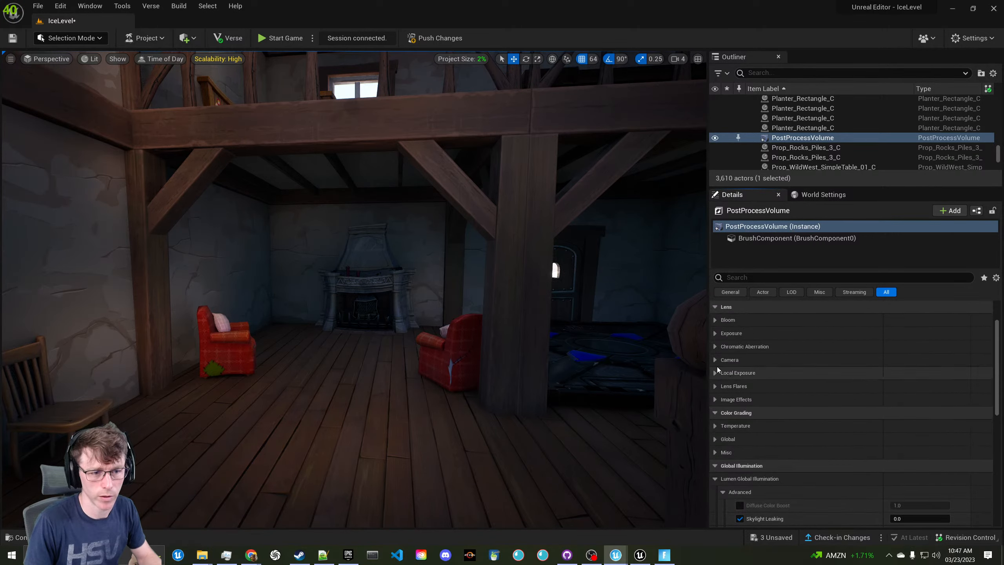
{"action": "left_click", "coordinate": [715, 372]}
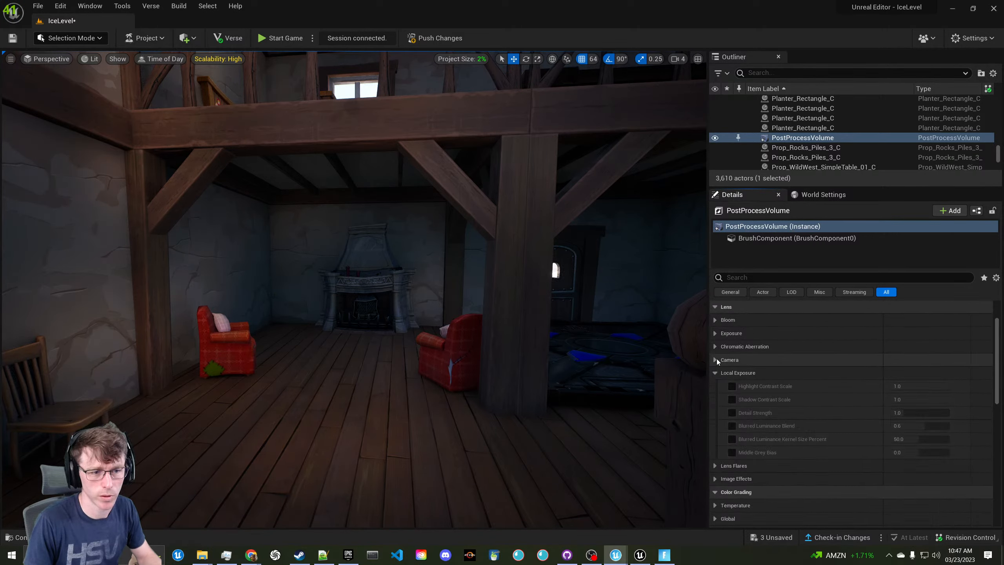
{"action": "left_click", "coordinate": [757, 277]}
{"action": "type", "text": "expo"}
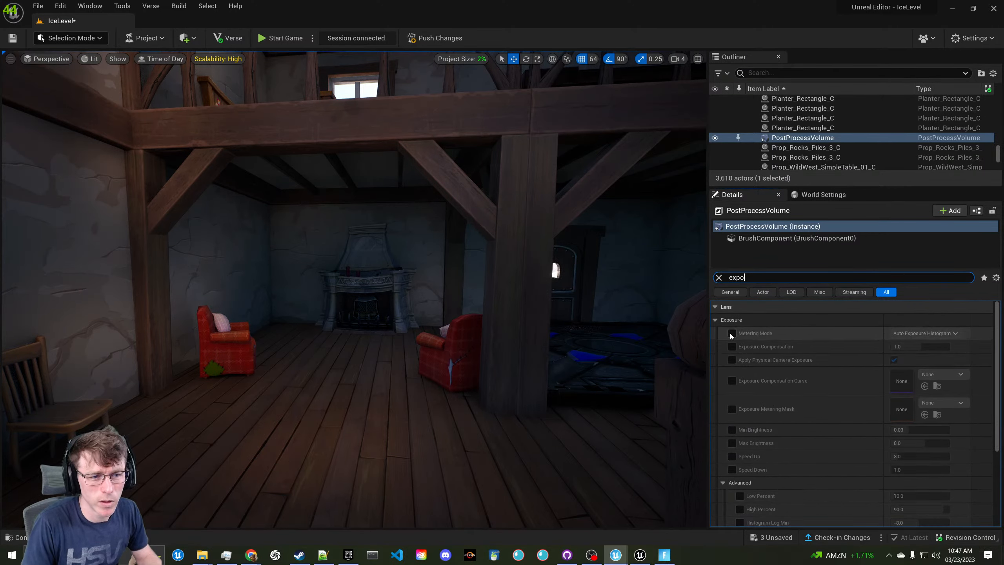
{"action": "left_click", "coordinate": [732, 333]}
{"action": "left_click", "coordinate": [731, 346]}
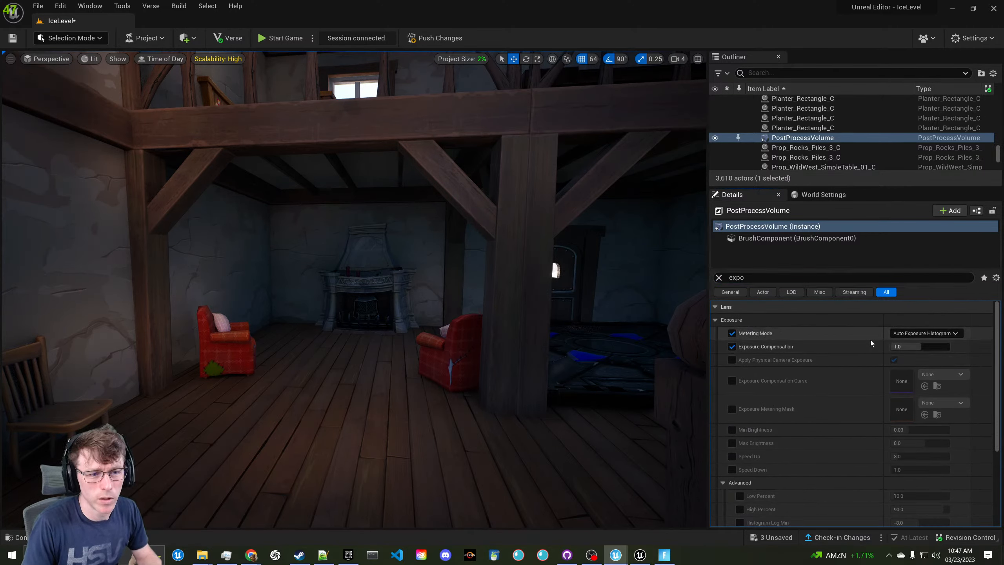
Try the Manual metering mode while viewing the street, and undo it after clearing the property filter
{"action": "left_click", "coordinate": [914, 335]}
{"action": "left_click", "coordinate": [909, 357]}
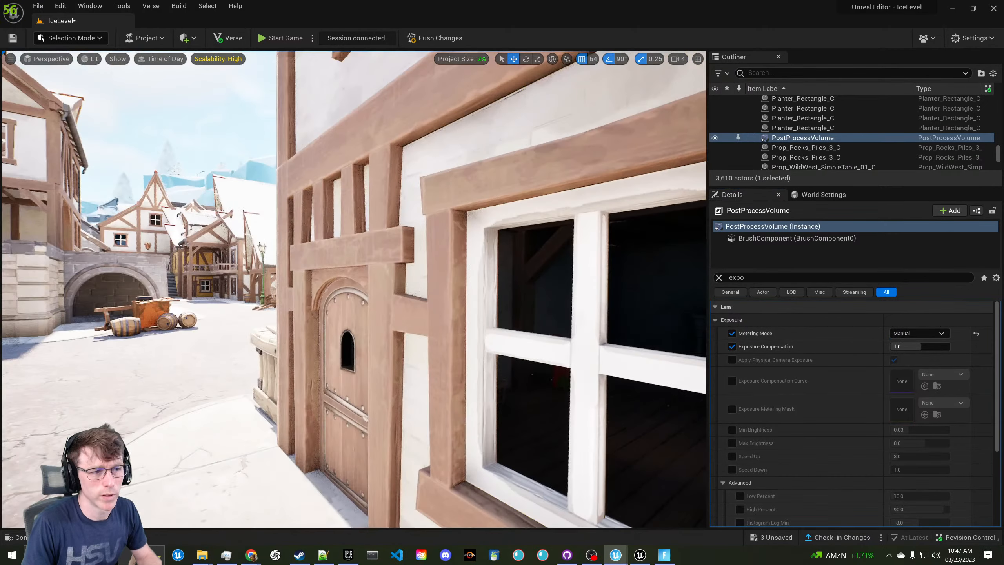
{"action": "right_click_drag", "start_coordinate": [354, 289], "coordinate": [291, 289]}
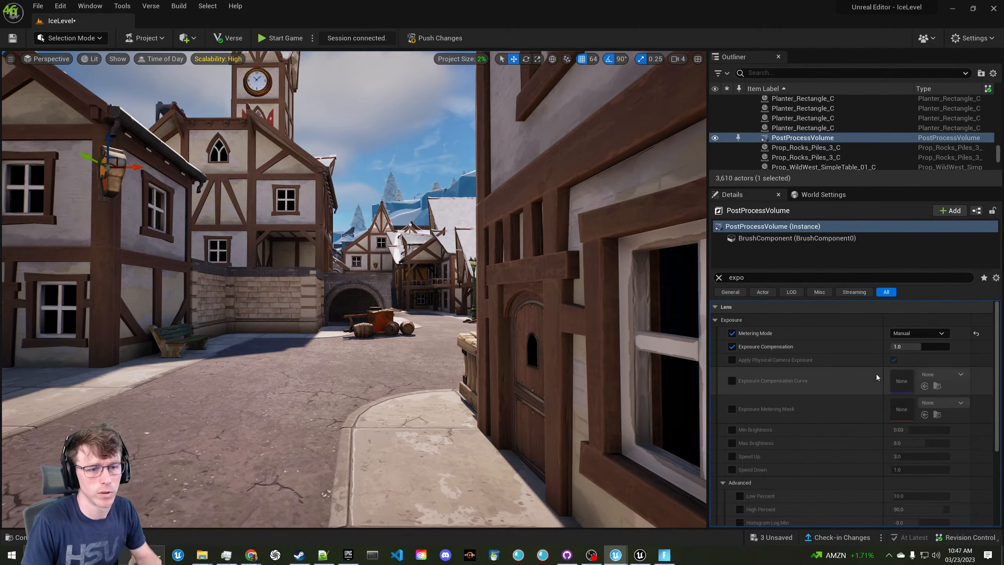
{"action": "scroll", "coordinate": [876, 376], "scroll_direction": "down", "scroll_amount": 5}
{"action": "left_click", "coordinate": [719, 278]}
{"action": "key", "text": "ctrl+z"}
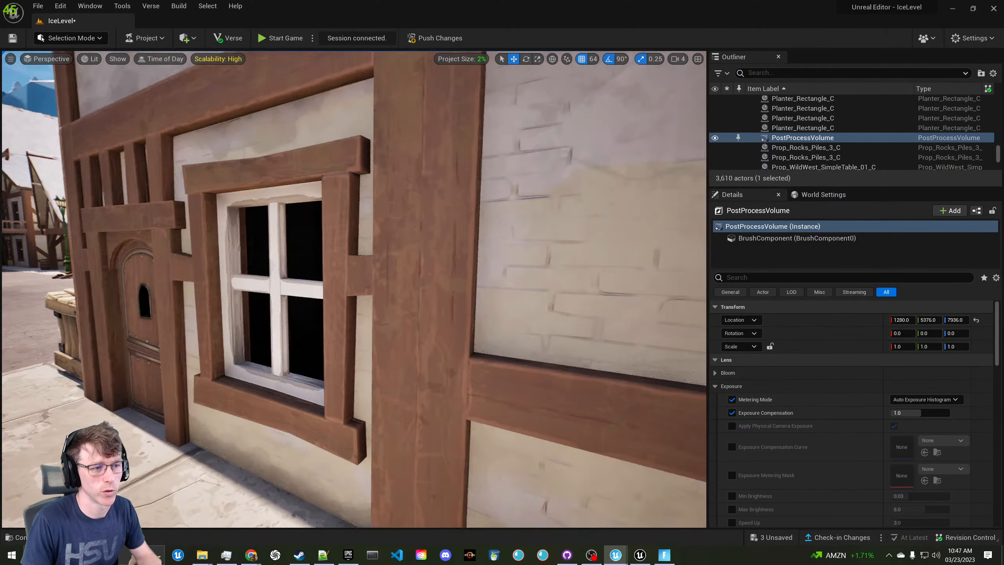
Return to the house interior, enable the PostProcessVolume's Max Brightness override, and try values of 1.0 and 0.0
{"action": "key", "text": "w"}
{"action": "right_click_drag", "start_coordinate": [354, 289], "coordinate": [369, 303]}
{"action": "key", "text": "w"}
{"action": "key", "text": "s"}
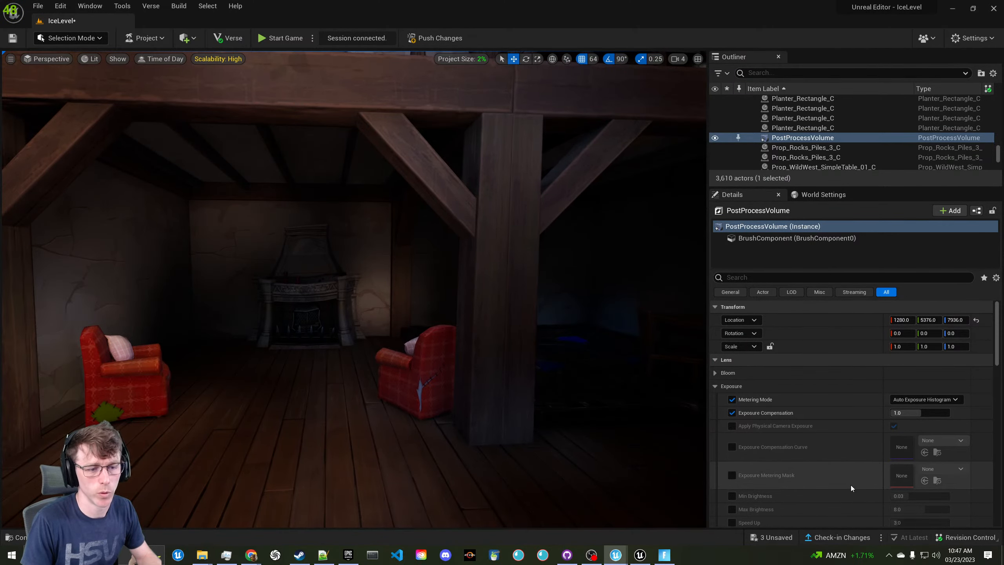
{"action": "scroll", "coordinate": [737, 474], "scroll_direction": "down", "scroll_amount": 5}
{"action": "left_click", "coordinate": [731, 431]}
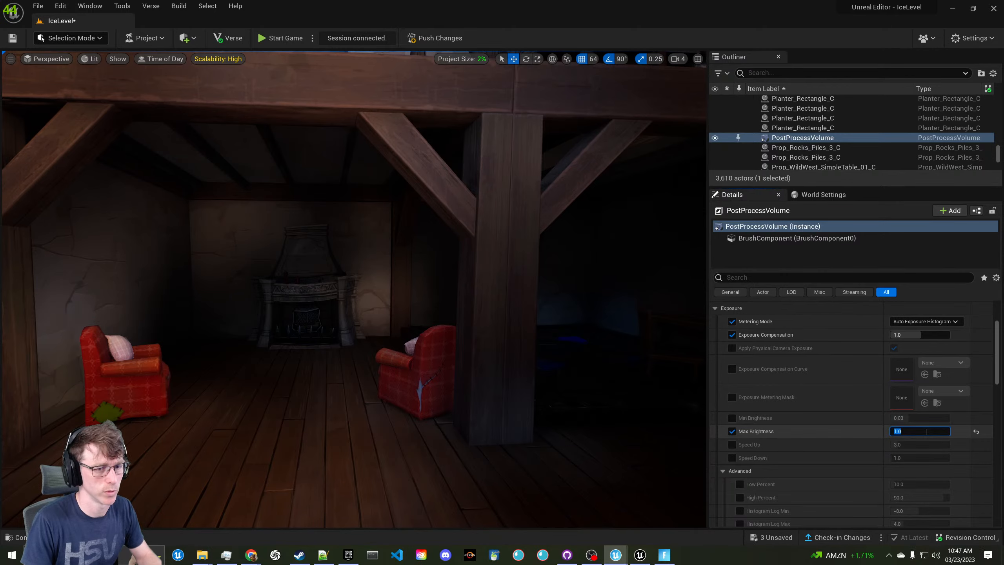
{"action": "type", "text": "0"}
{"action": "key", "text": "Return"}
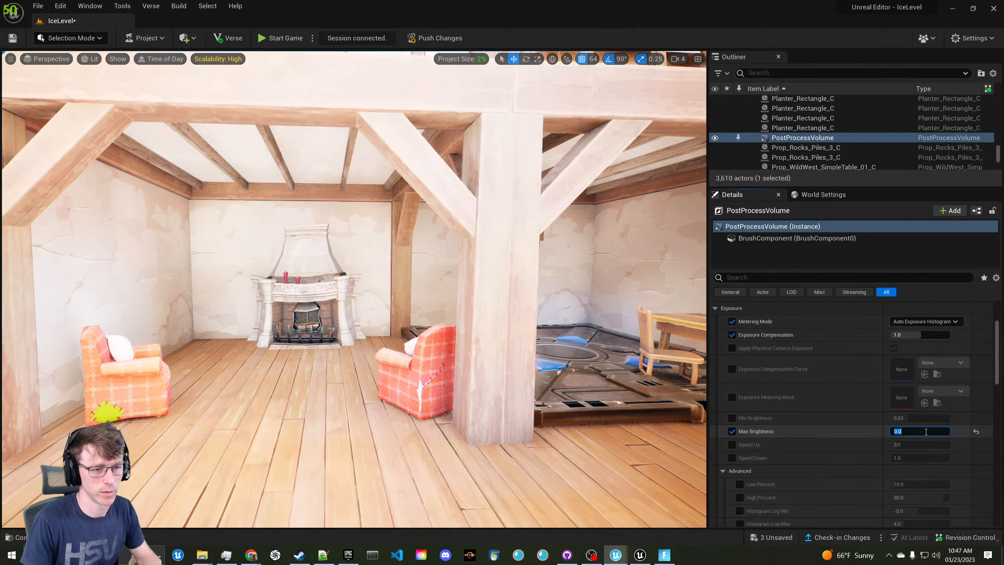
{"action": "left_click", "coordinate": [972, 427]}
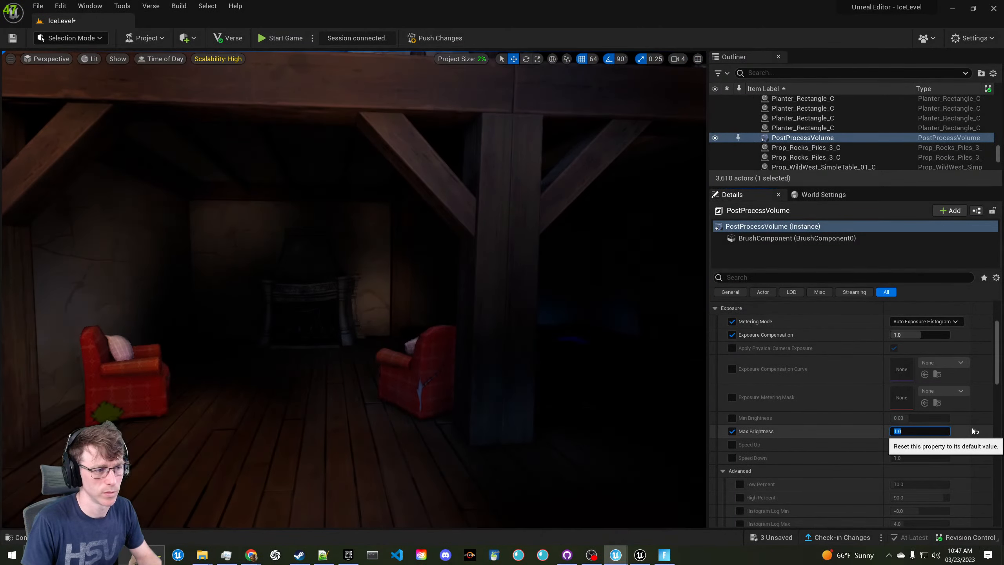
Set the PostProcessVolume's exposure Max Brightness to 0.04
{"action": "type", "text": ".0"}
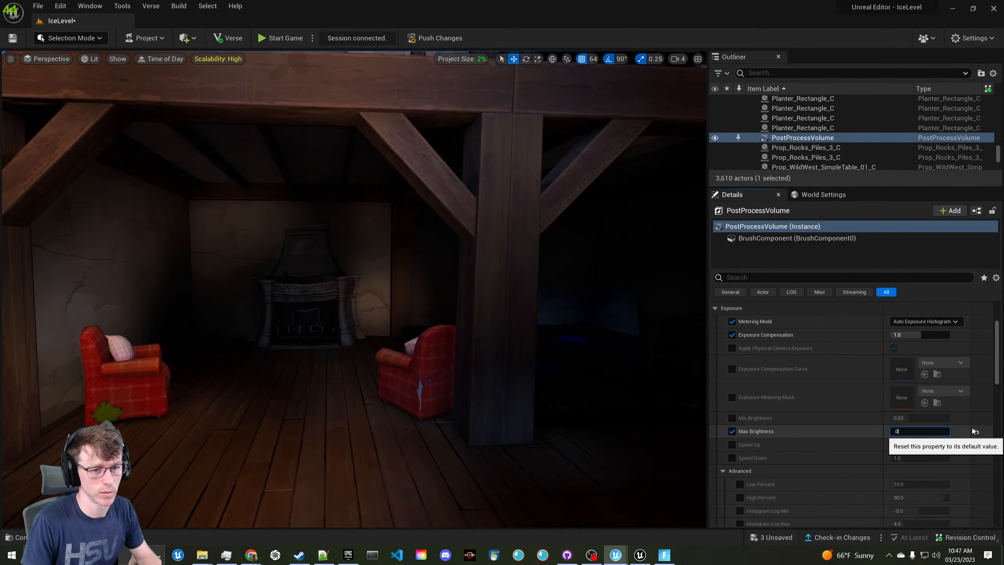
{"action": "type", "text": "4"}
{"action": "key", "text": "Return"}
{"action": "left_click", "coordinate": [939, 433]}
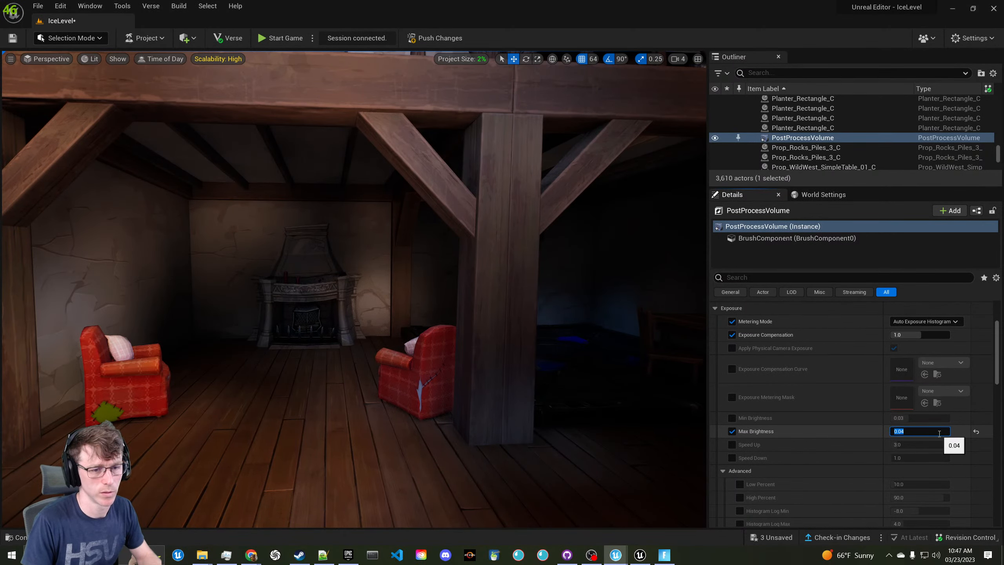
Set the PostProcessVolume's Max Brightness to 8.0, then enable the Min Brightness override and set it to 1.0
{"action": "type", "text": "8"}
{"action": "key", "text": "Return"}
{"action": "left_click", "coordinate": [732, 417]}
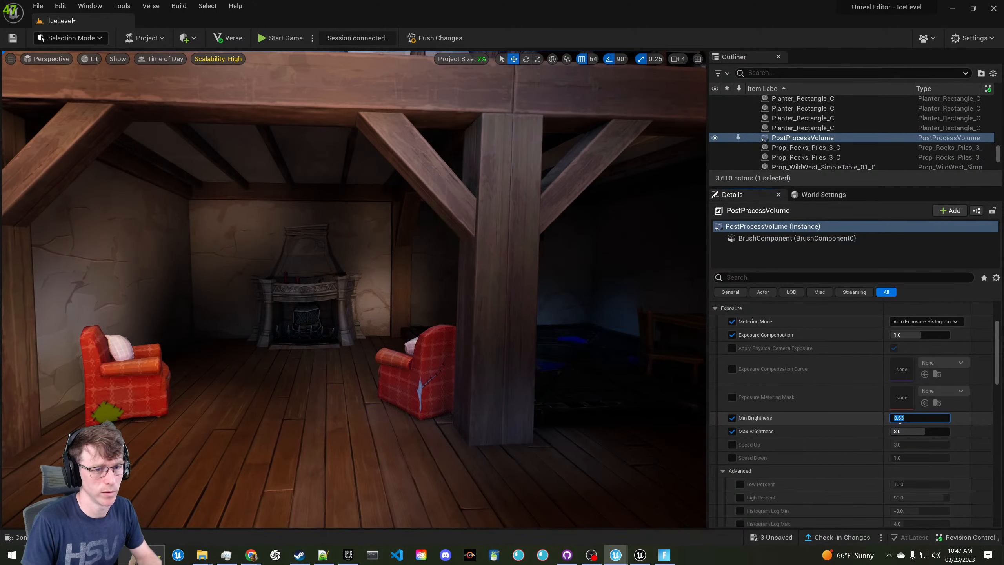
{"action": "type", "text": "1"}
{"action": "key", "text": "Return"}
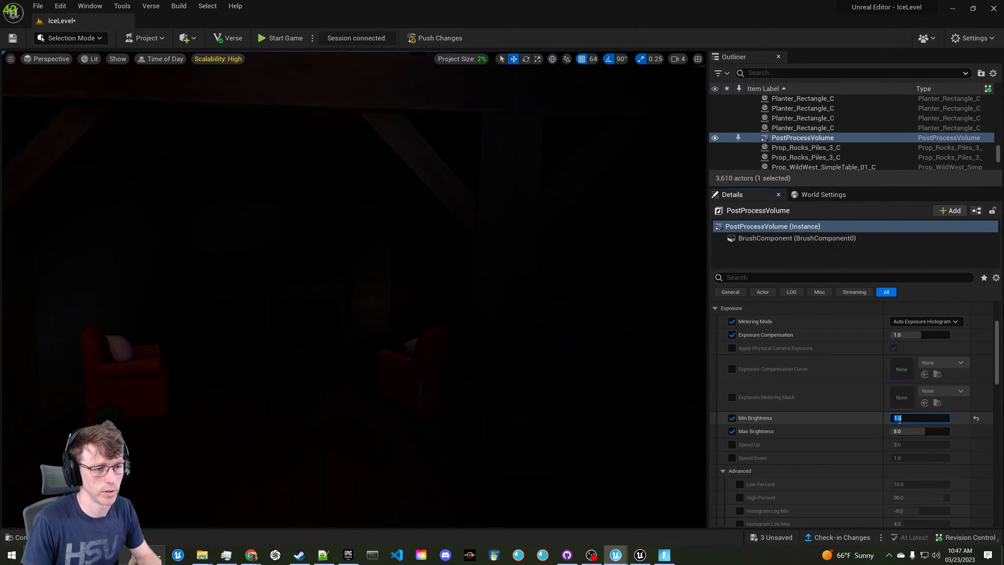
Check the exposure outside in the village street and save the level
{"action": "key", "text": "s"}
{"action": "right_click_drag", "start_coordinate": [494, 293], "coordinate": [352, 291]}
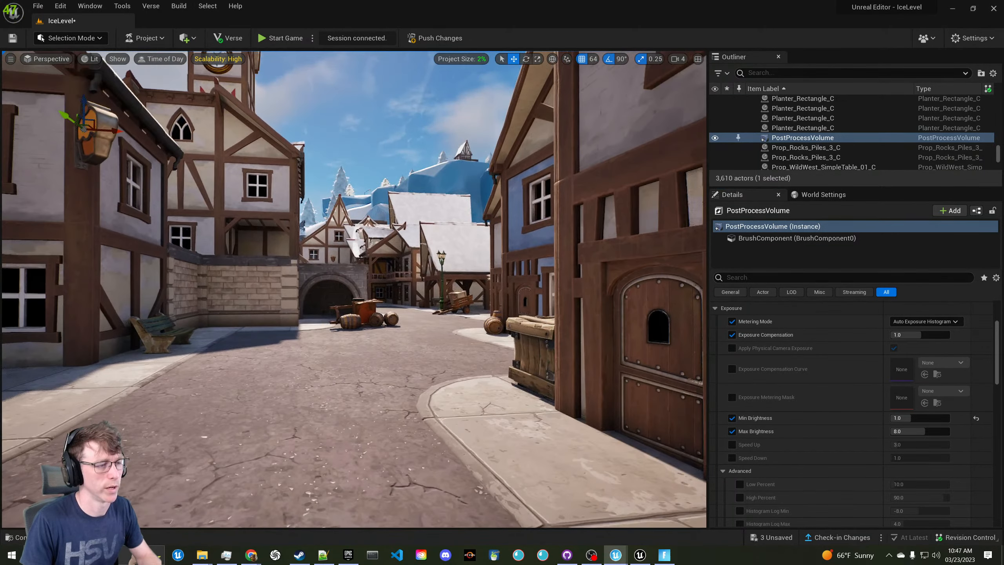
{"action": "right_click_drag", "start_coordinate": [382, 376], "coordinate": [357, 382]}
{"action": "key", "text": "ctrl+s"}
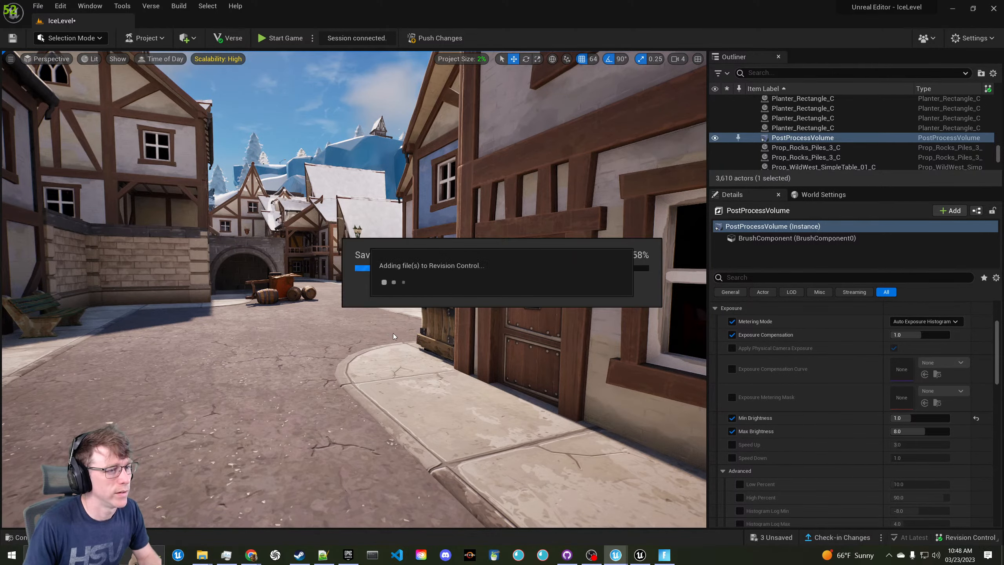
Select the MinigamePlayerStartPlate_C in the stone room and move it out to the village
{"action": "right_click_drag", "start_coordinate": [438, 355], "coordinate": [382, 402]}
{"action": "key", "text": "w"}
{"action": "key", "text": "s"}
{"action": "key", "text": "e"}
{"action": "key", "text": "w"}
{"action": "left_click", "coordinate": [381, 402]}
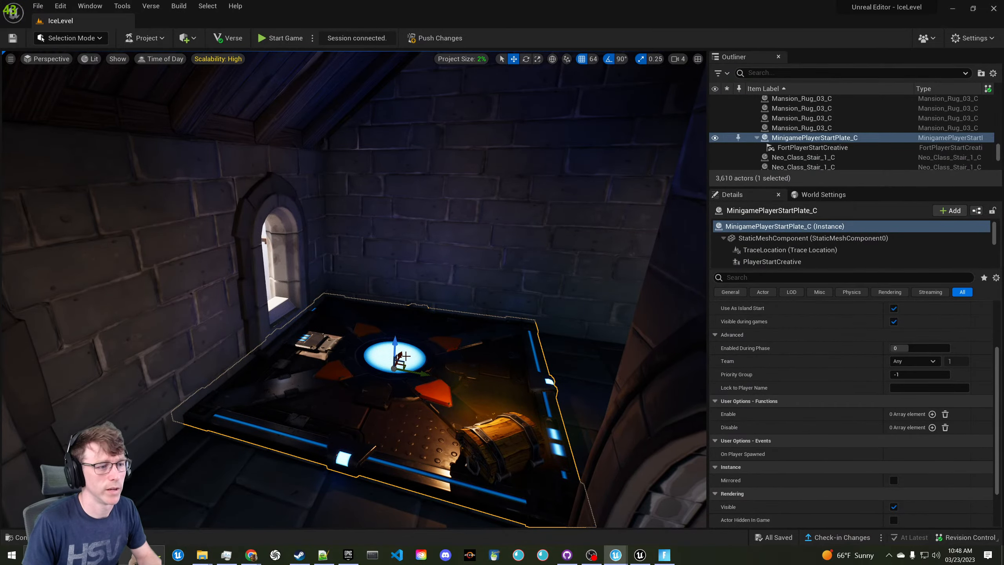
{"action": "left_click_drag", "start_coordinate": [402, 364], "coordinate": [437, 385], "text": "shift"}
{"action": "right_click_drag", "start_coordinate": [536, 342], "coordinate": [422, 368]}
{"action": "key", "text": "End"}
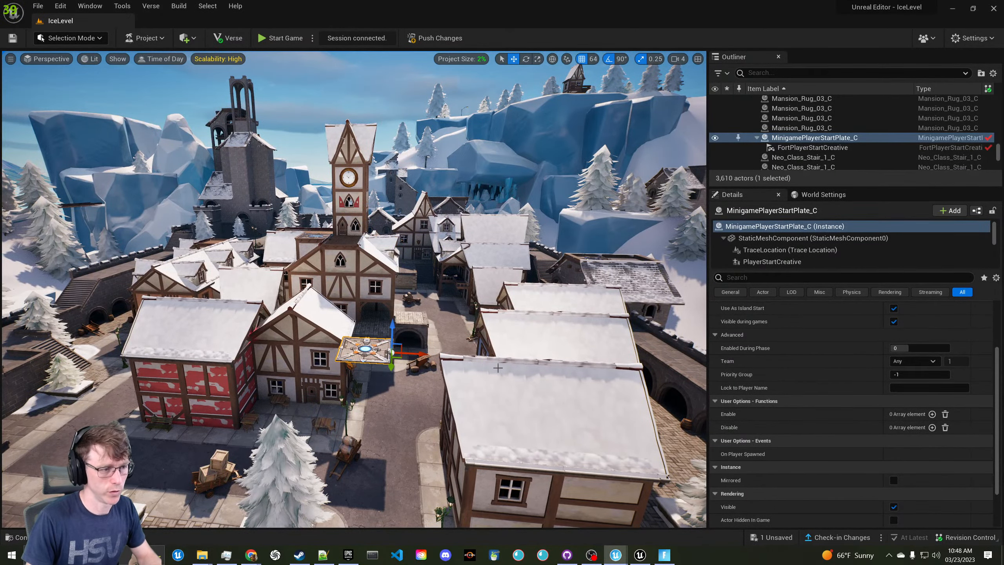
Move the player start plate into the open street in front of the stone archway and snap it to the ground
{"action": "left_click_drag", "start_coordinate": [402, 361], "coordinate": [422, 314]}
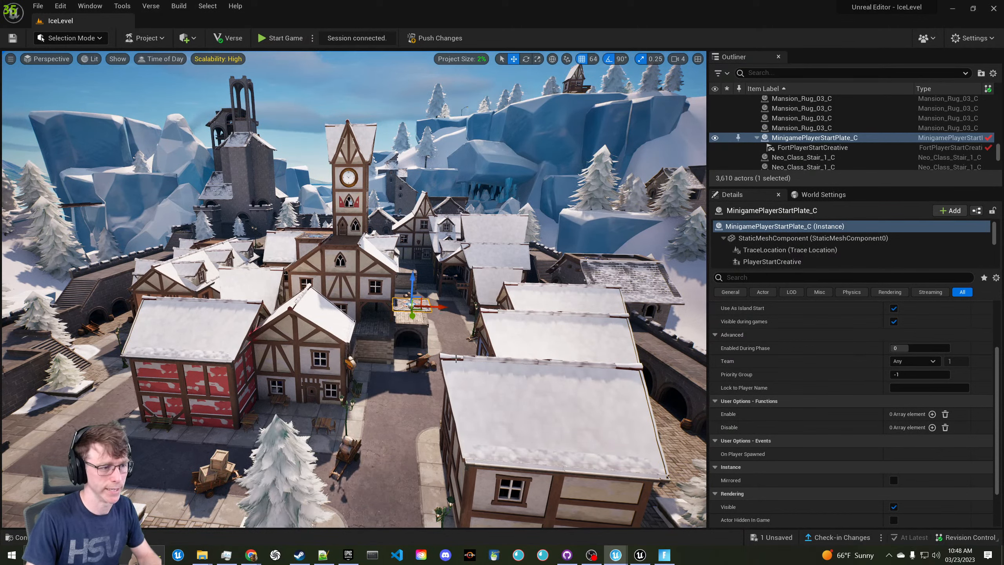
{"action": "key", "text": "w"}
{"action": "right_click_drag", "start_coordinate": [456, 359], "coordinate": [477, 366]}
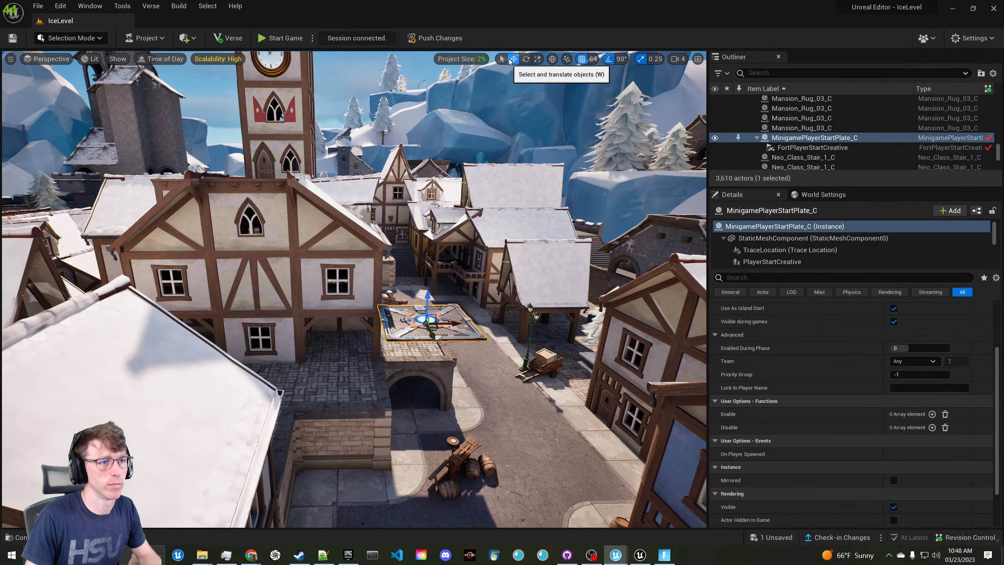
{"action": "right_click_drag", "start_coordinate": [371, 202], "coordinate": [383, 241]}
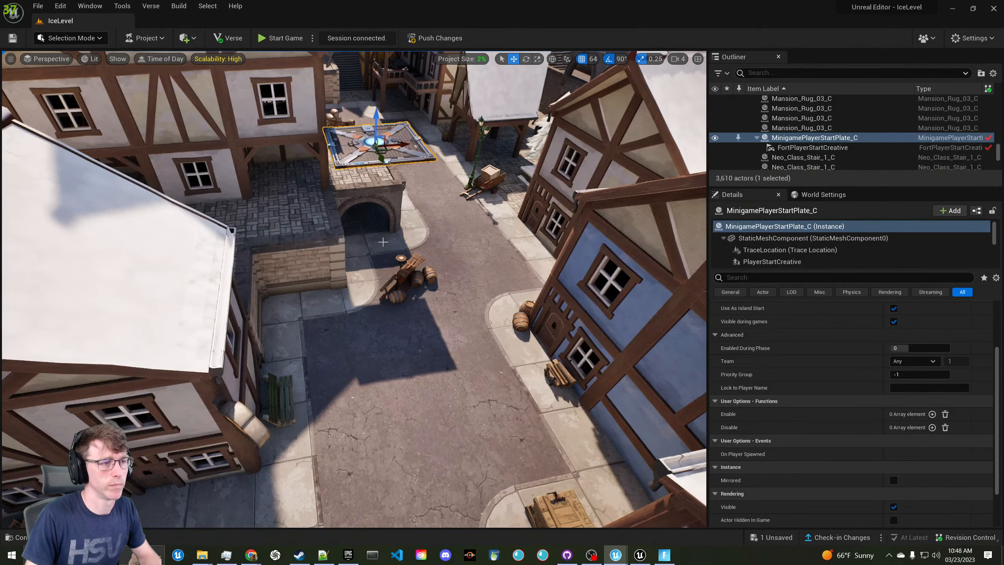
{"action": "left_click_drag", "start_coordinate": [381, 160], "coordinate": [453, 291]}
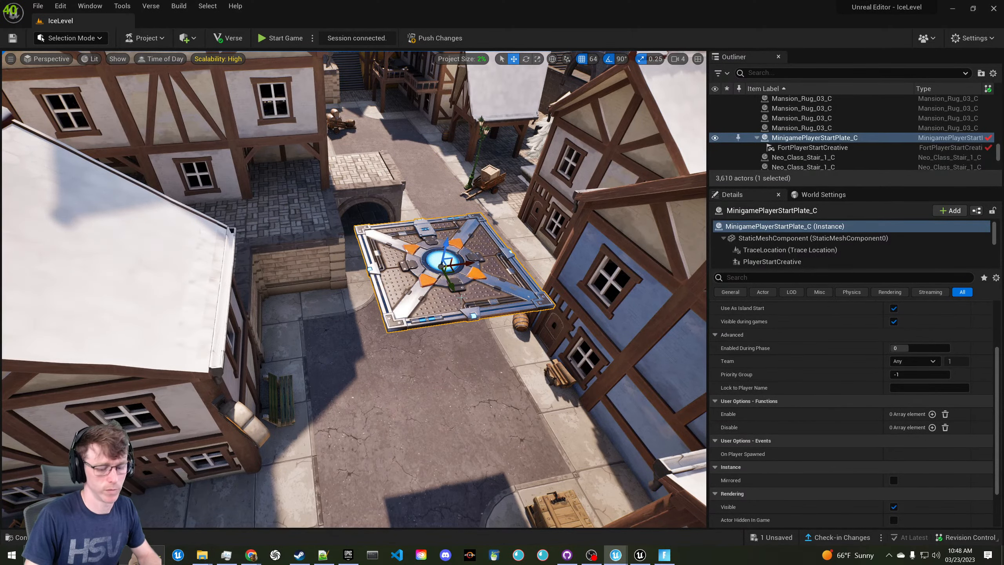
{"action": "key", "text": "End"}
{"action": "key", "text": "w"}
{"action": "right_click_drag", "start_coordinate": [461, 297], "coordinate": [489, 302]}
{"action": "key", "text": "q"}
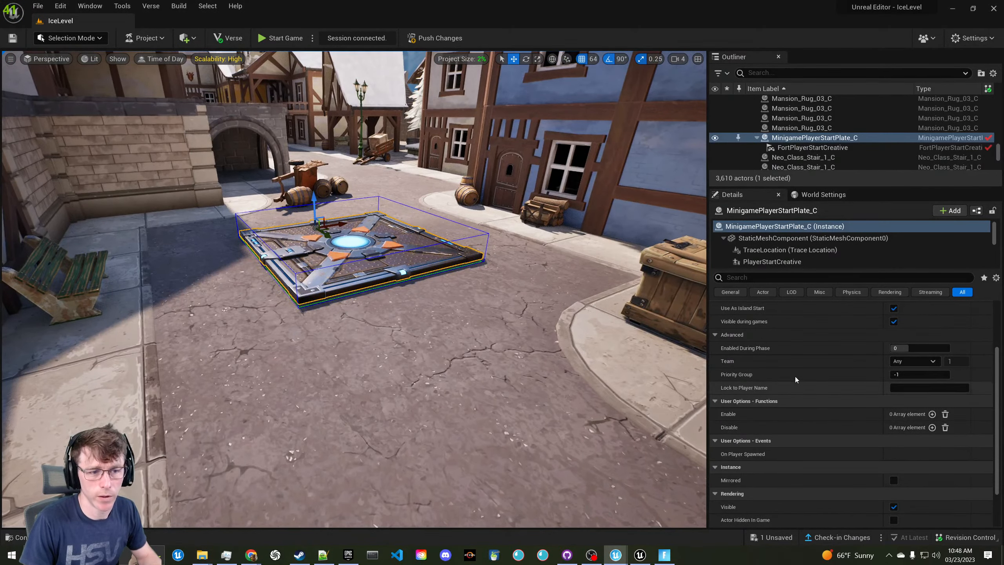
Add two empty entries to the player start plate's Enable function list
{"action": "scroll", "coordinate": [795, 376], "scroll_direction": "up", "scroll_amount": 3}
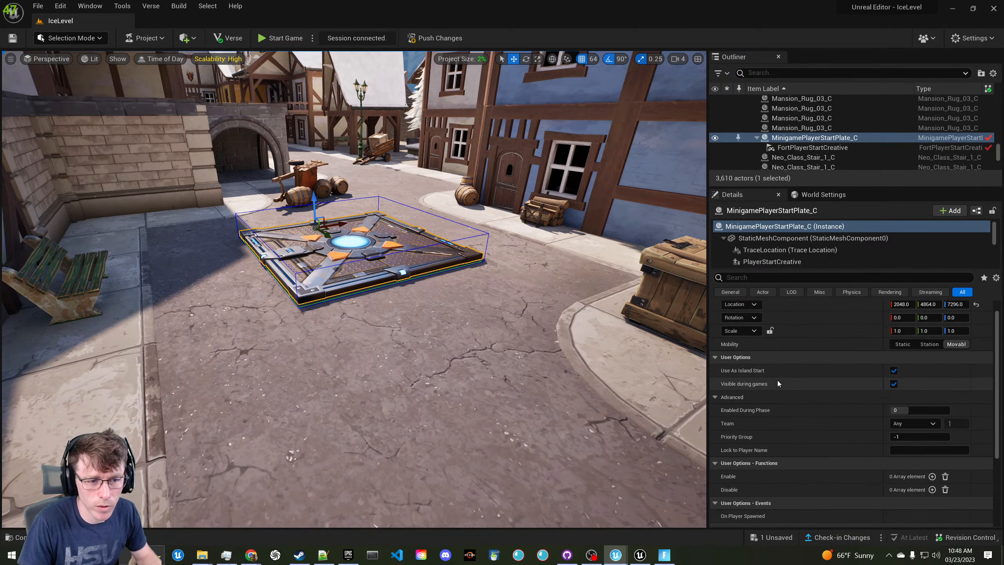
{"action": "scroll", "coordinate": [777, 381], "scroll_direction": "down", "scroll_amount": 2}
{"action": "scroll", "coordinate": [777, 381], "scroll_direction": "down", "scroll_amount": 1}
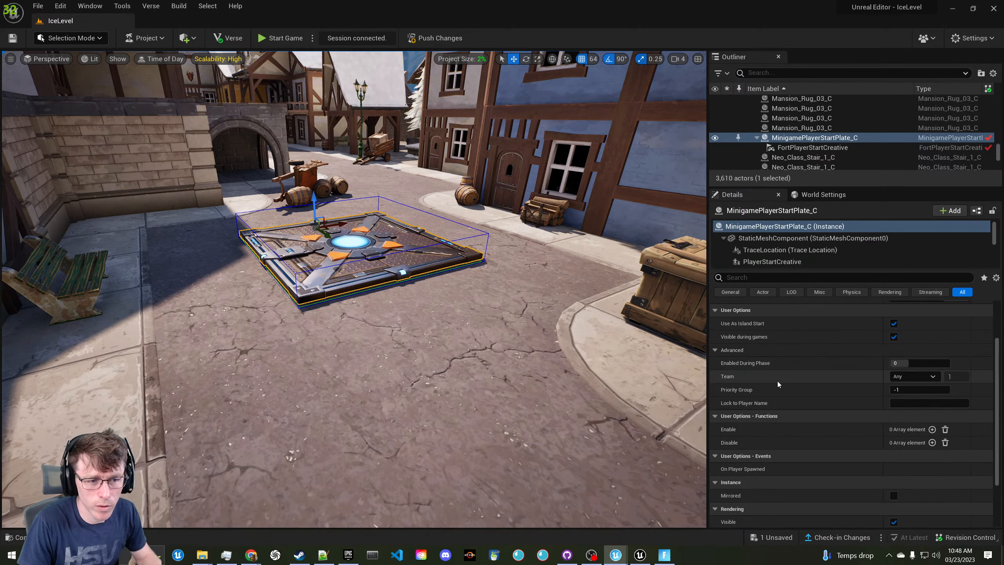
{"action": "scroll", "coordinate": [777, 382], "scroll_direction": "down", "scroll_amount": 3}
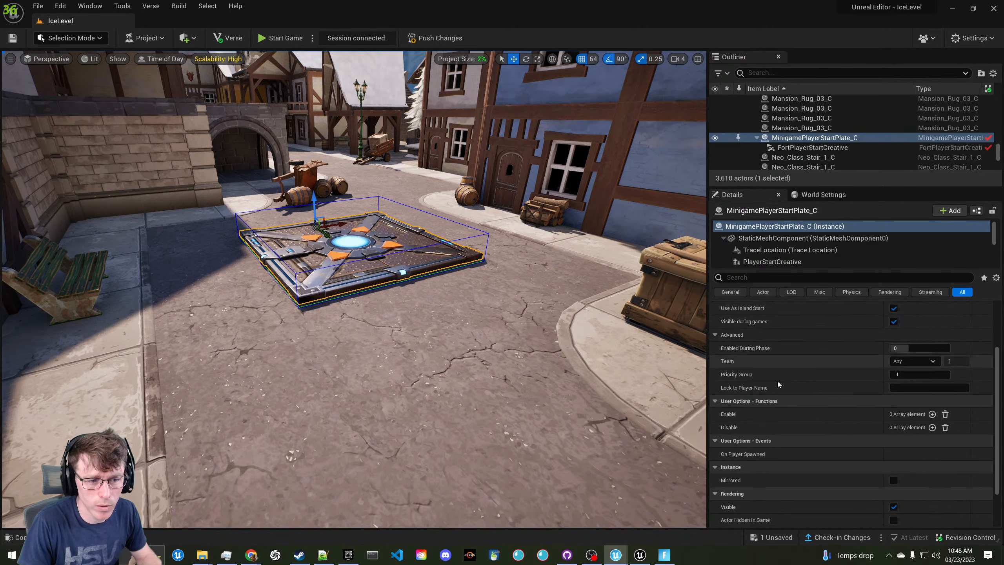
{"action": "scroll", "coordinate": [853, 373], "scroll_direction": "down", "scroll_amount": 1}
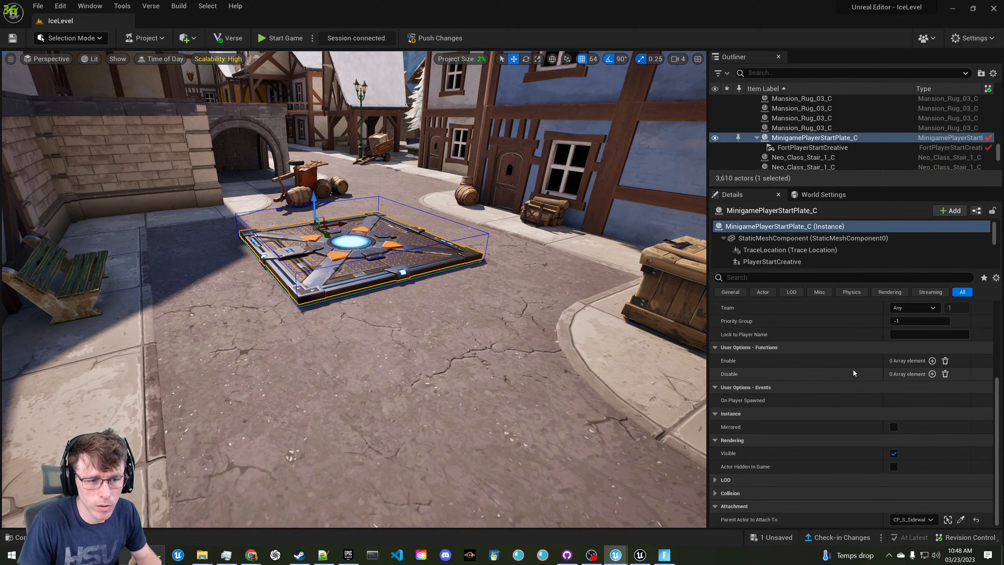
{"action": "left_click", "coordinate": [932, 361]}
{"action": "left_click", "coordinate": [905, 374]}
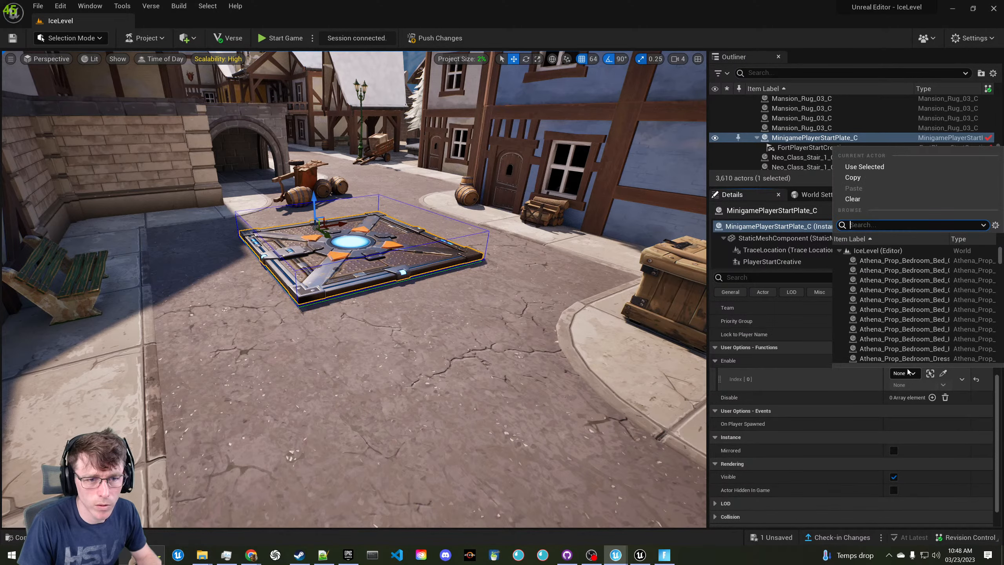
{"action": "left_click", "coordinate": [929, 377]}
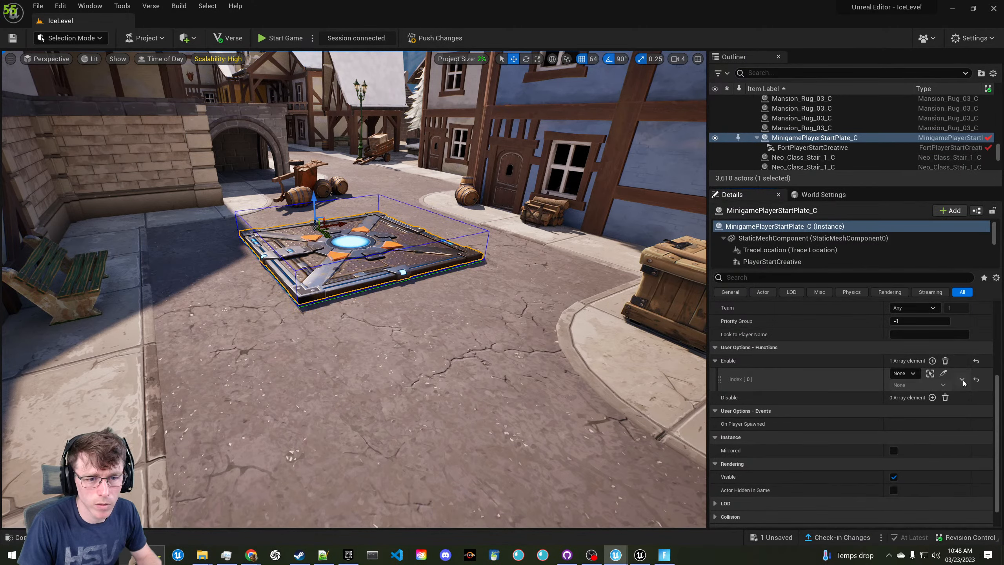
{"action": "left_click", "coordinate": [962, 379]}
{"action": "left_click", "coordinate": [968, 395]}
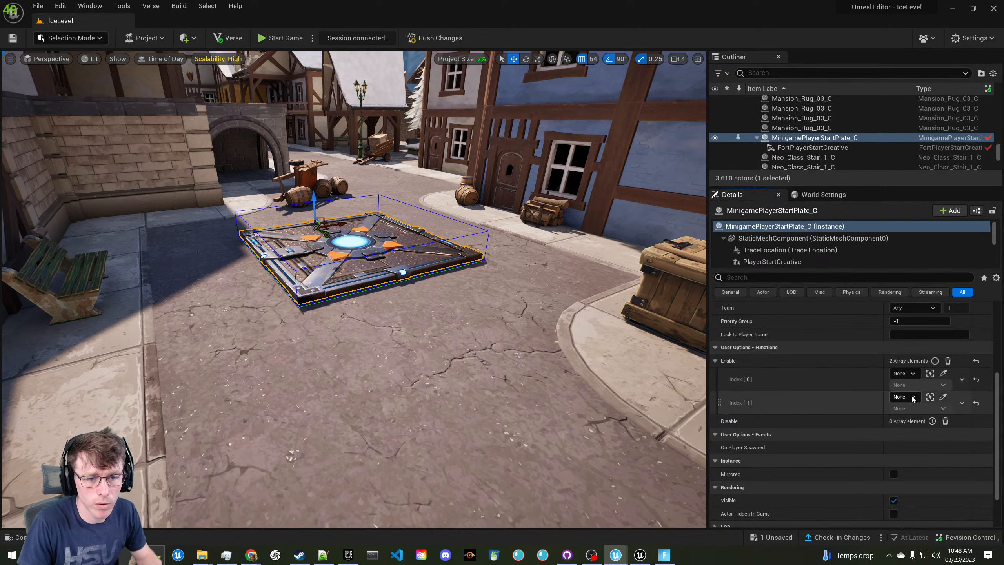
{"action": "scroll", "coordinate": [793, 405], "scroll_direction": "down", "scroll_amount": 3}
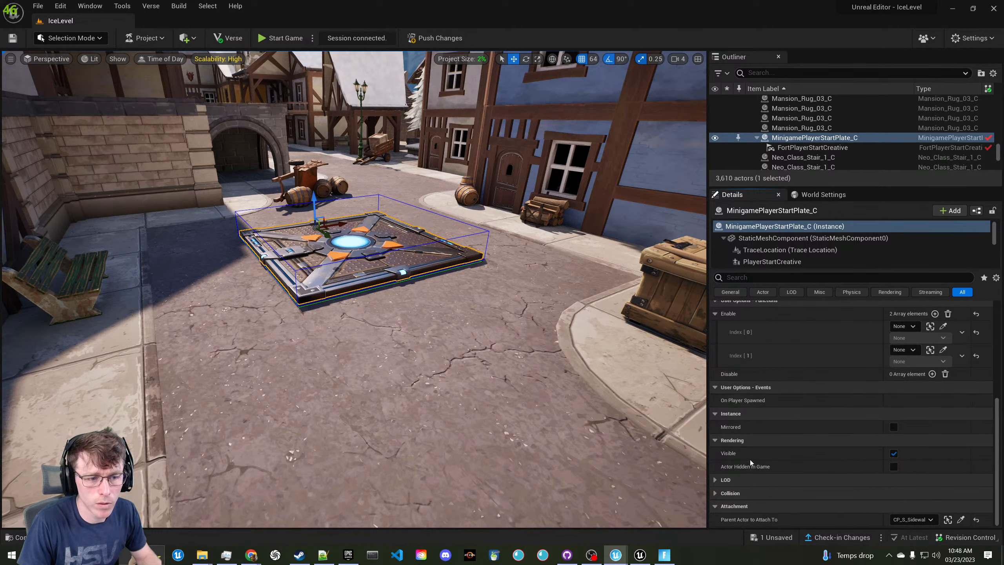
Search all content for "flashlight" and place the Flashlight L3 item on the street beside the player start plate
{"action": "right_click_drag", "start_coordinate": [483, 261], "coordinate": [593, 262]}
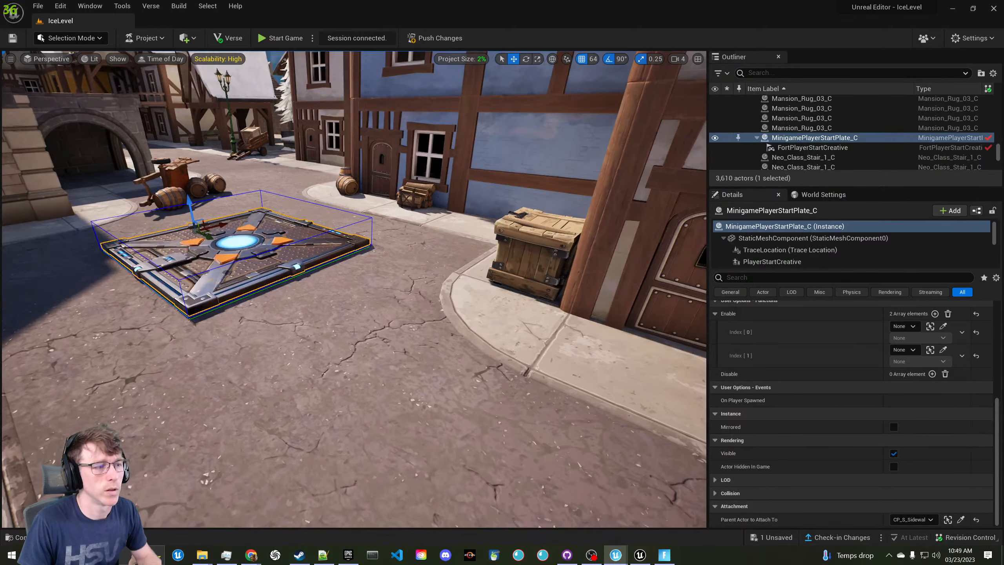
{"action": "left_click", "coordinate": [16, 537]}
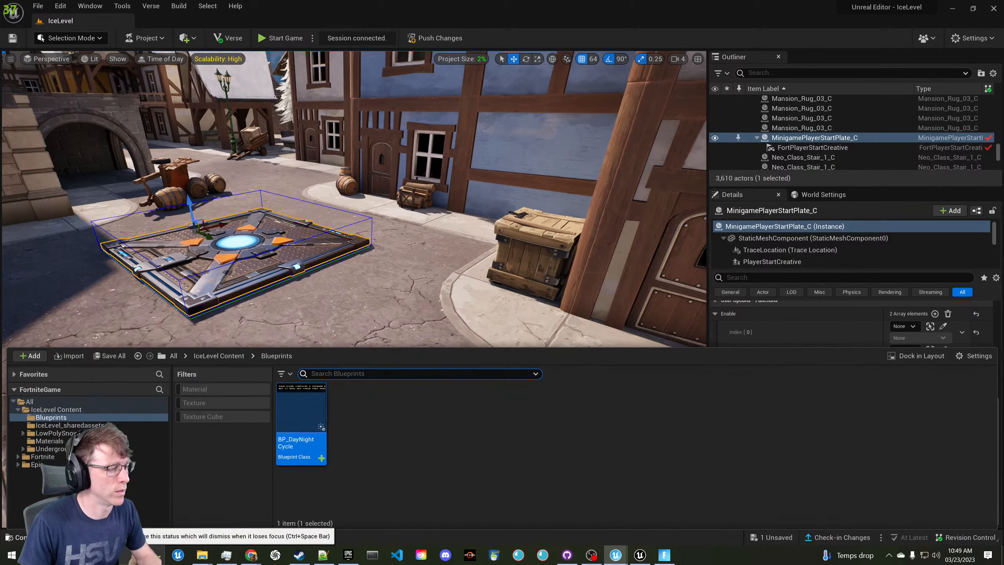
{"action": "left_click", "coordinate": [75, 401]}
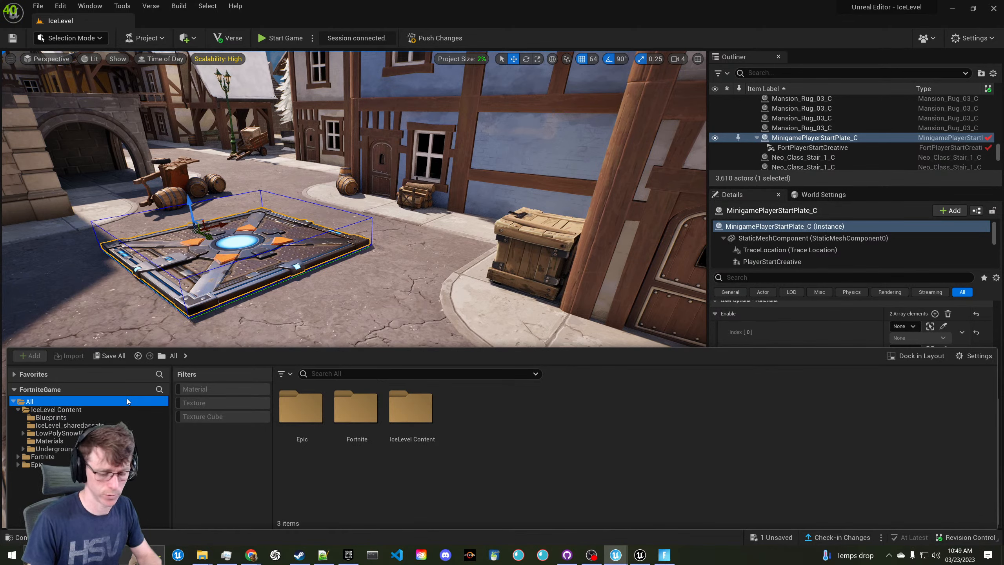
{"action": "left_click", "coordinate": [327, 373]}
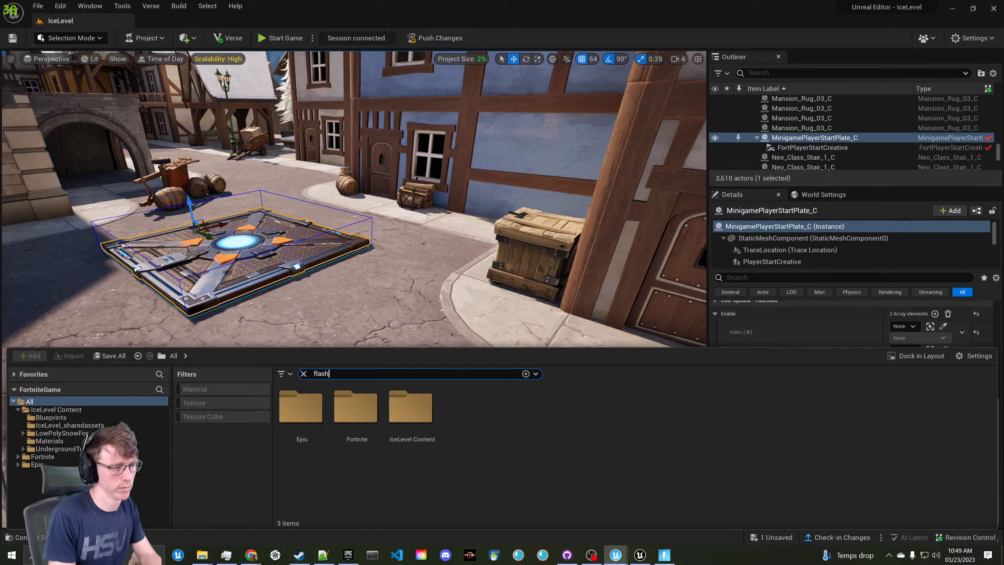
{"action": "type", "text": "light"}
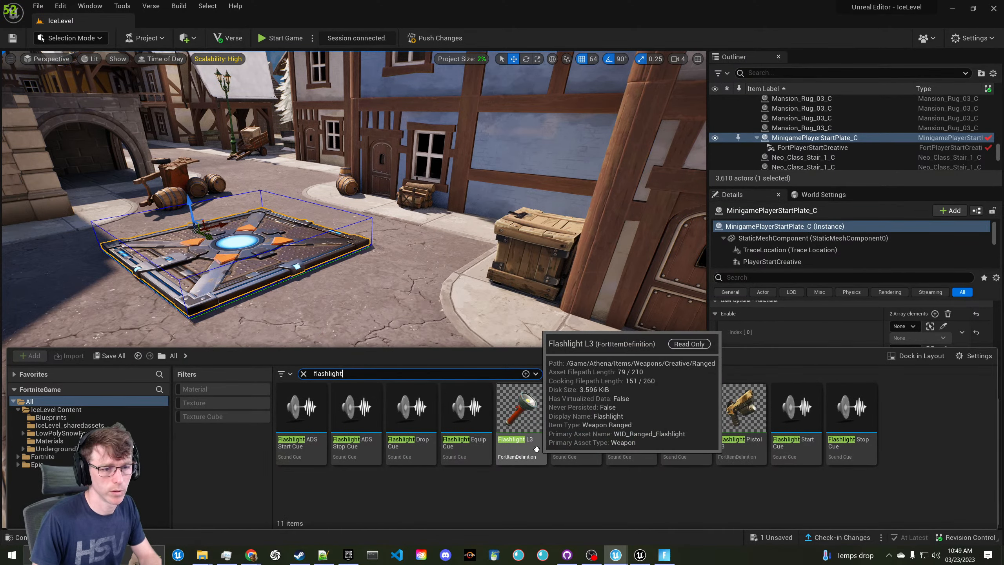
{"action": "left_click_drag", "start_coordinate": [507, 421], "coordinate": [398, 285]}
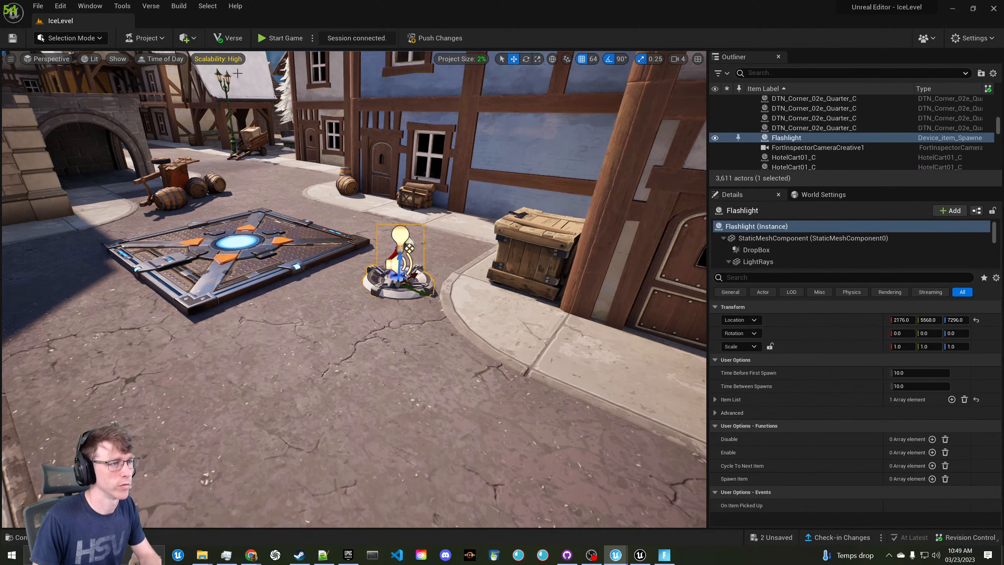
Save the Flashlight and MinigamePlayerStartPlate_C while pushing the changes to the session, and switch to the Fortnite client
{"action": "left_click", "coordinate": [436, 40]}
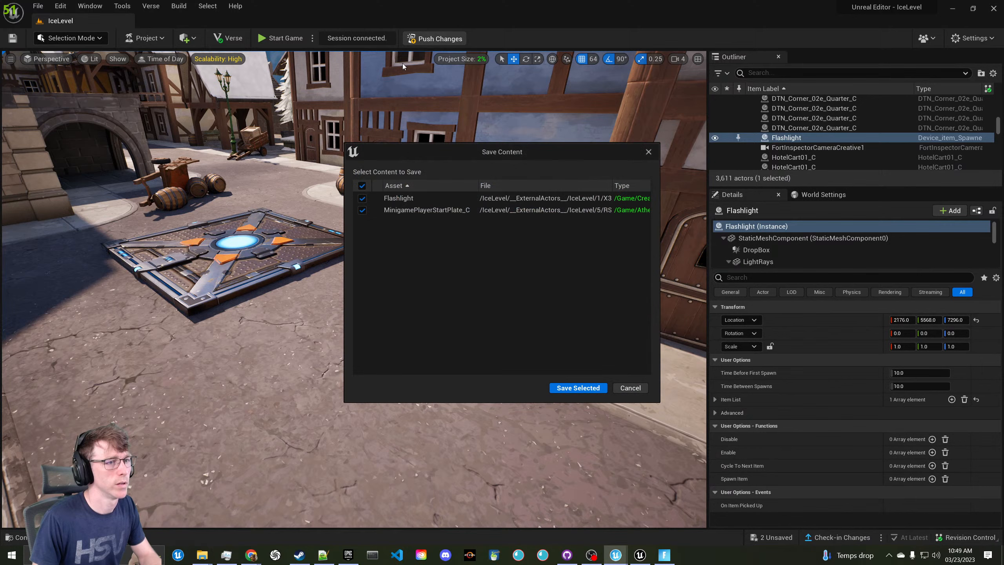
{"action": "left_click", "coordinate": [572, 386]}
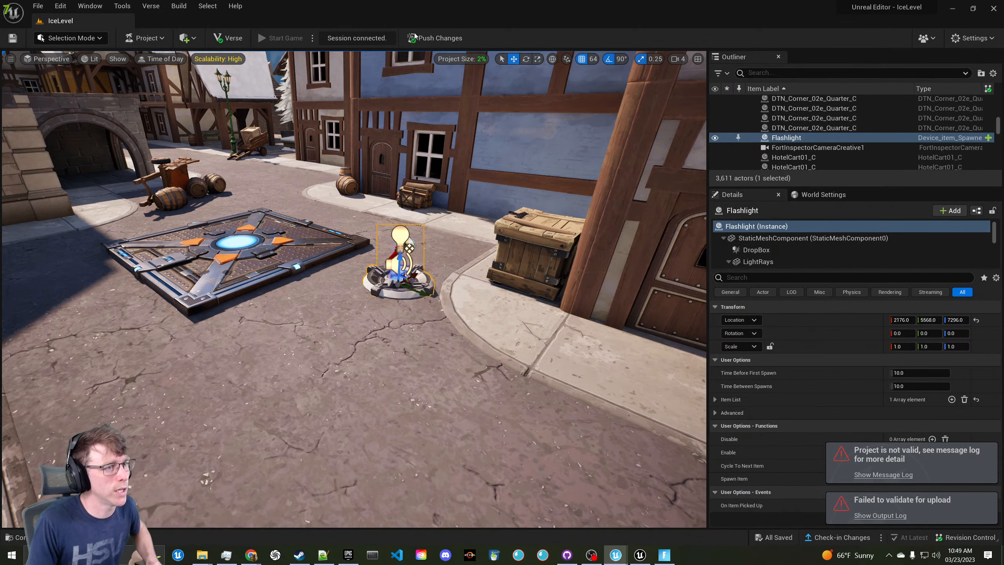
{"action": "left_click", "coordinate": [670, 561]}
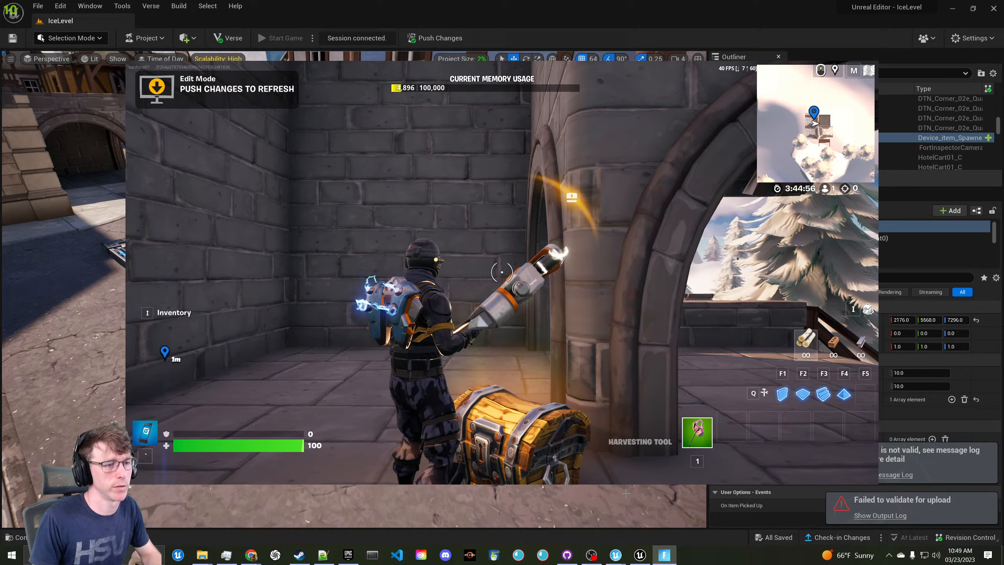
{"action": "left_click", "coordinate": [626, 354]}
Run and fly the character from the hillside stone building down into the town street to the Flashlight item spawner
{"action": "key", "text": "w"}
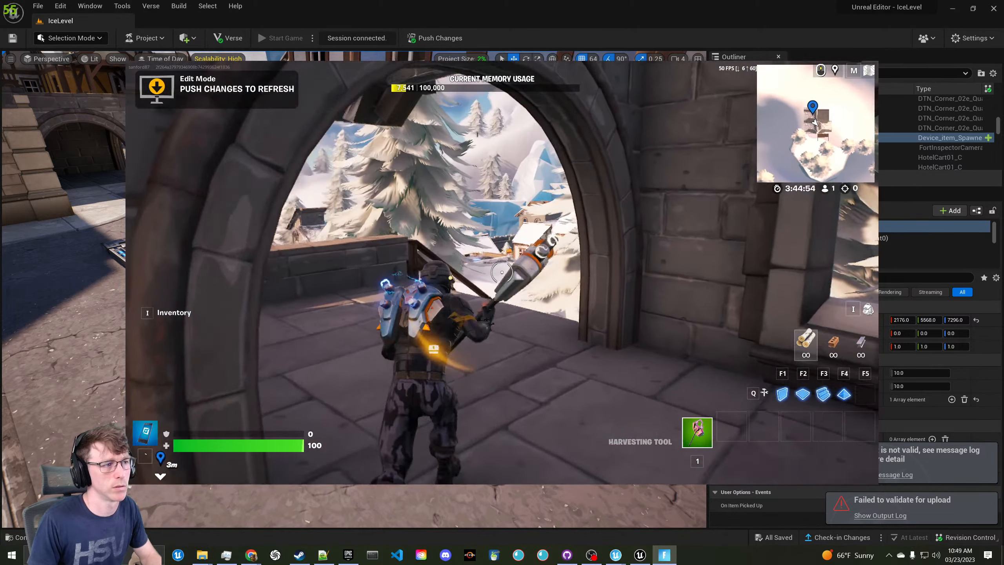
{"action": "key", "text": "w"}
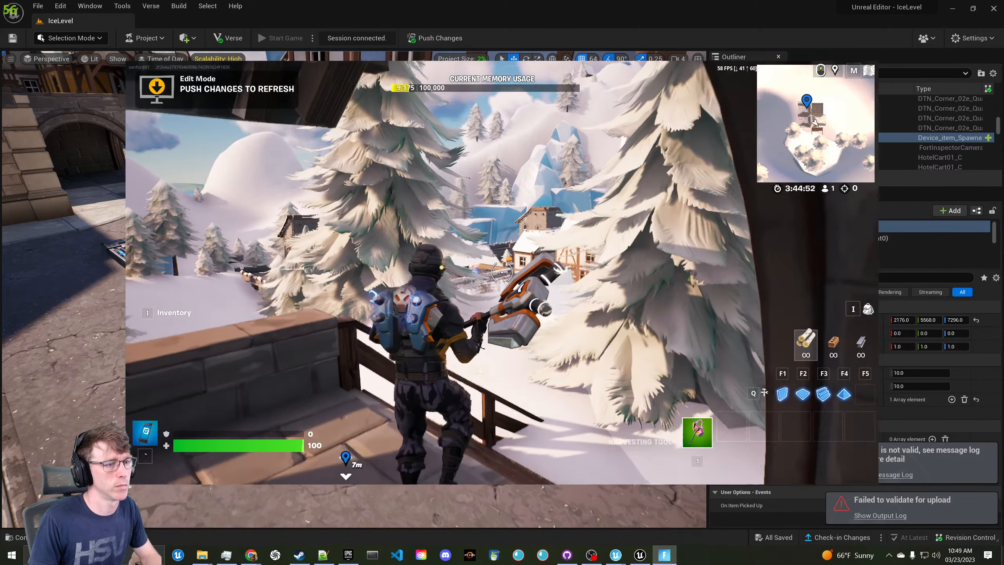
{"action": "key", "text": "w"}
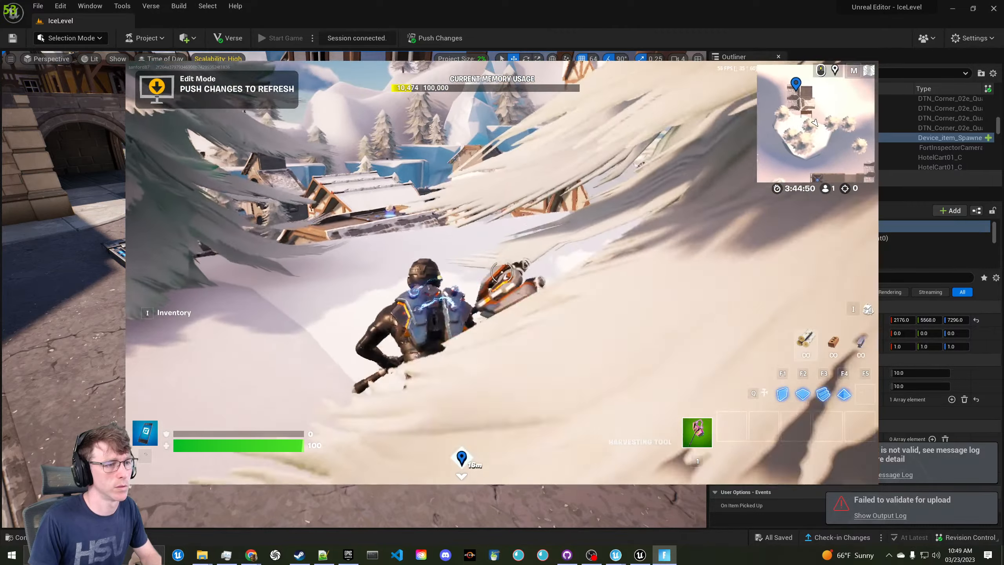
{"action": "key", "text": "w"}
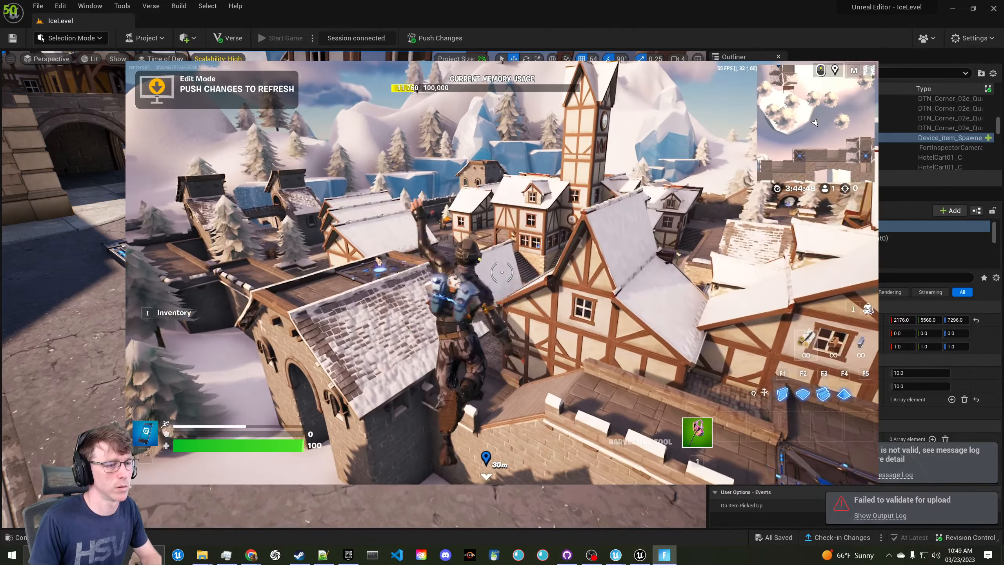
{"action": "key", "text": "space"}
{"action": "key", "text": "space"}
{"action": "key", "text": "w"}
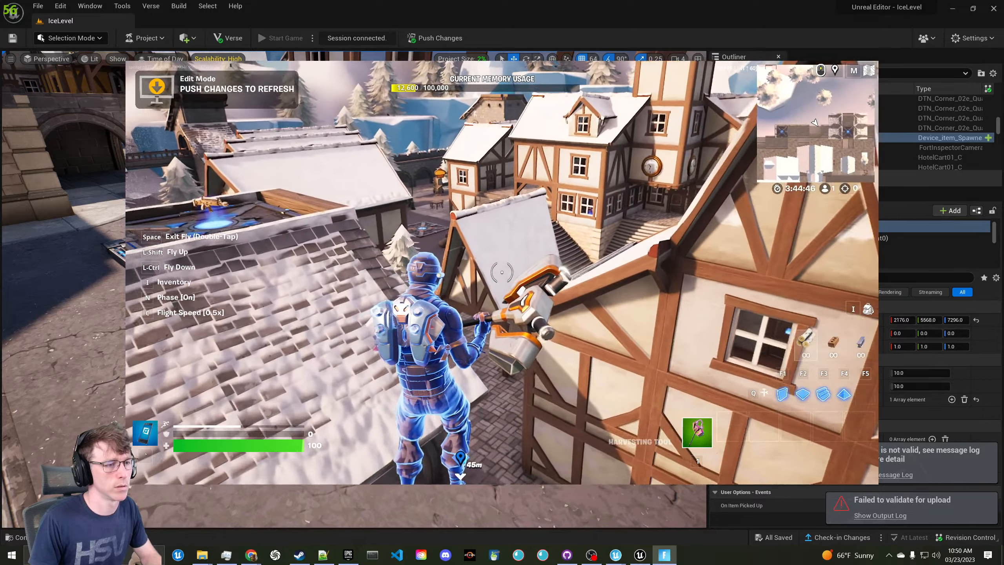
{"action": "key", "text": "w"}
{"action": "key", "text": "space"}
{"action": "key", "text": "space"}
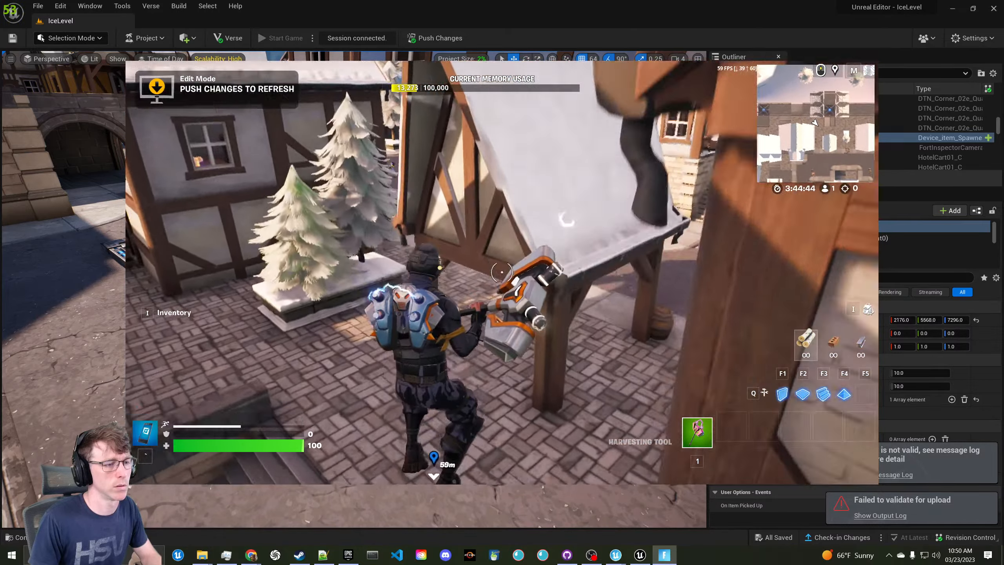
{"action": "key", "text": "w"}
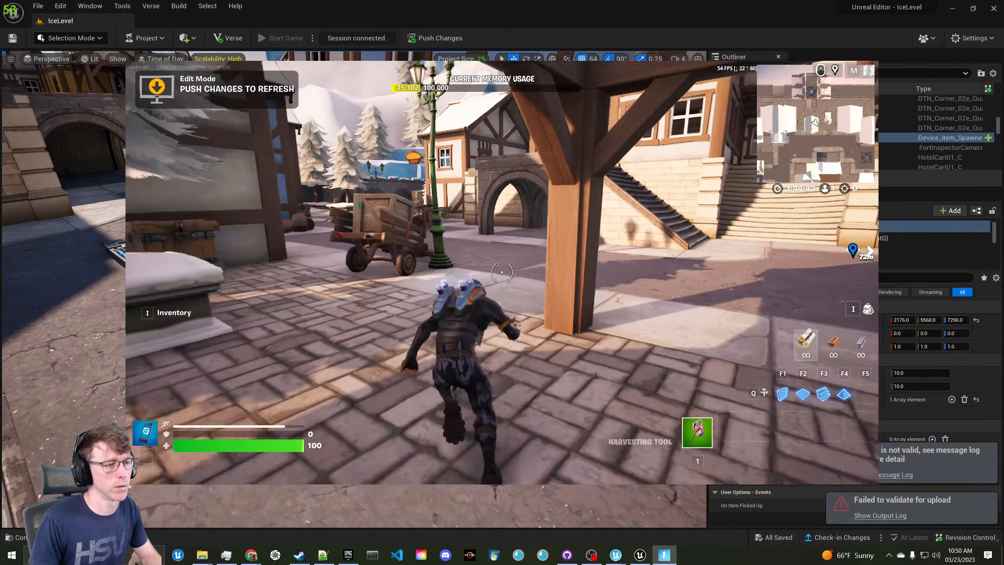
{"action": "key", "text": "w"}
Open the Flashlight spawner's customization and set Time Before First Spawn to Instant
{"action": "key", "text": "e"}
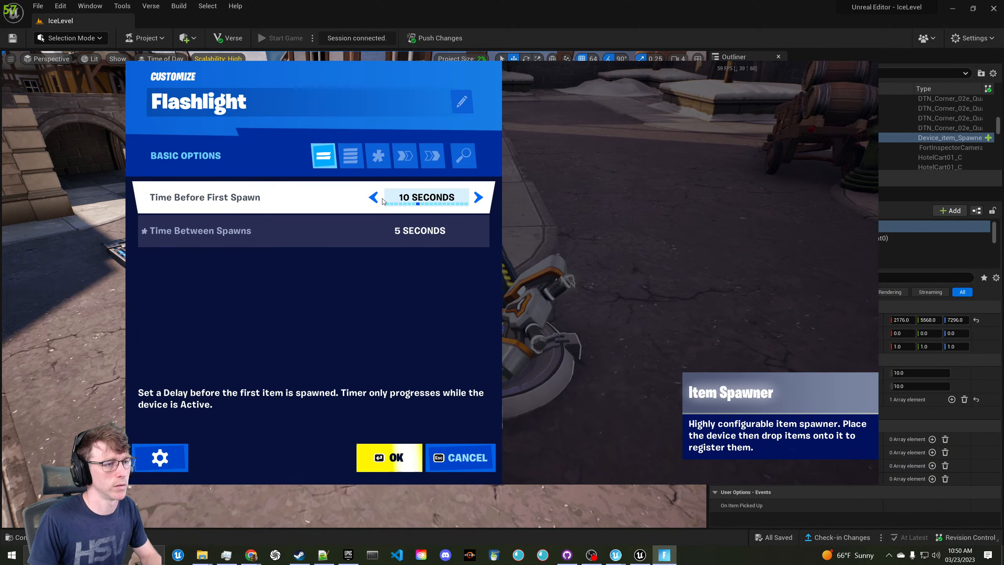
{"action": "left_click", "coordinate": [373, 197]}
{"action": "left_click", "coordinate": [373, 197]}
{"action": "left_click", "coordinate": [374, 197]}
{"action": "left_click", "coordinate": [373, 197]}
{"action": "left_click", "coordinate": [373, 197]}
{"action": "left_click", "coordinate": [373, 197]}
{"action": "left_click", "coordinate": [372, 198]}
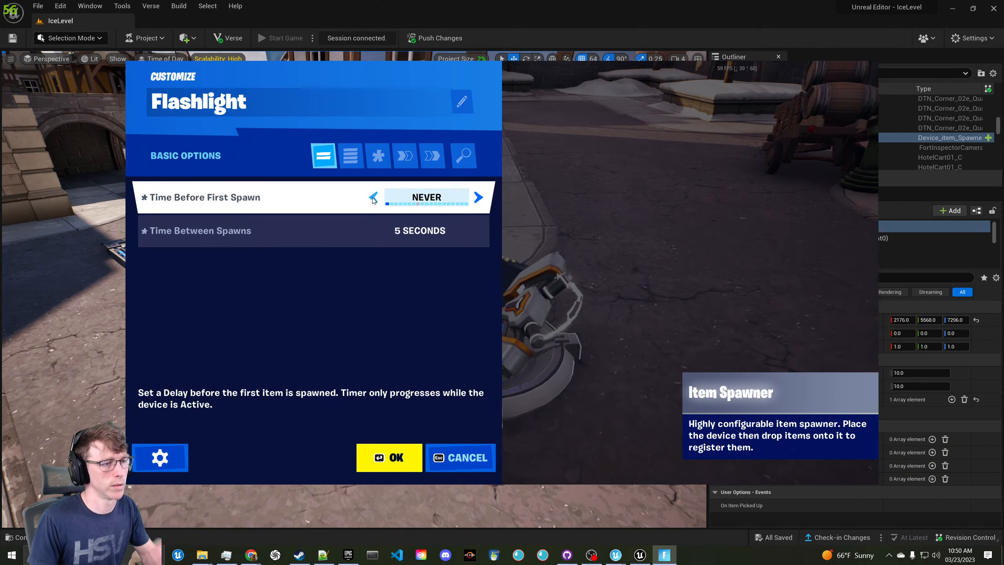
{"action": "left_click", "coordinate": [478, 199]}
Lower the Flashlight spawner's Time Between Spawns to the option just above Never and accept the customization
{"action": "left_click", "coordinate": [377, 232]}
{"action": "left_click", "coordinate": [378, 233]}
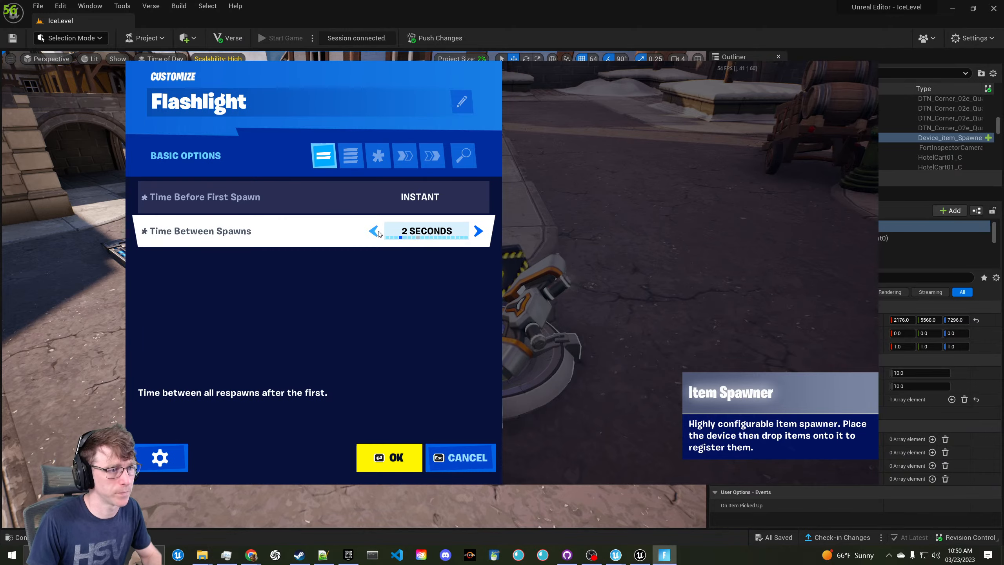
{"action": "left_click", "coordinate": [377, 232]}
{"action": "left_click", "coordinate": [377, 232]}
{"action": "left_click", "coordinate": [377, 232]}
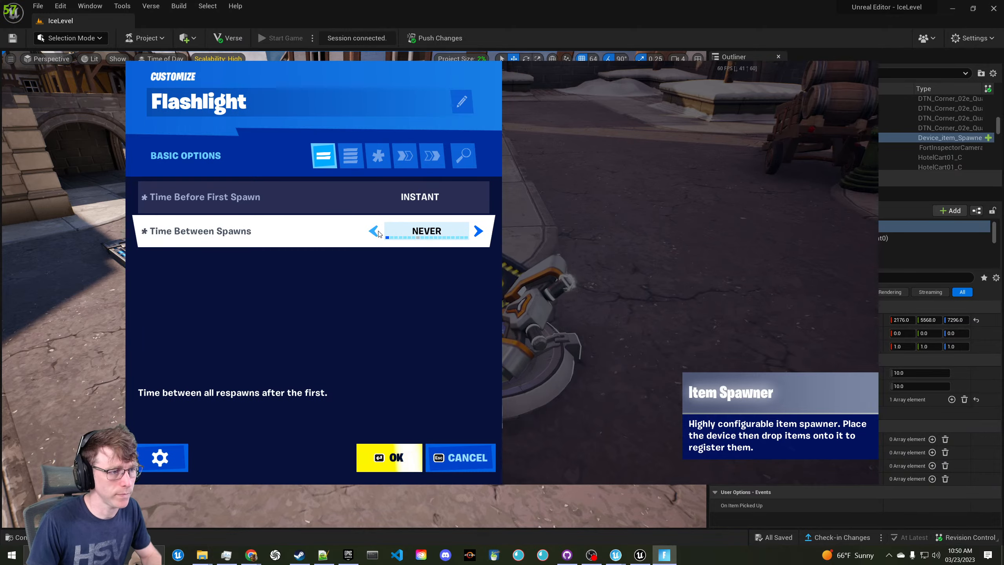
{"action": "left_click", "coordinate": [478, 233]}
{"action": "left_click", "coordinate": [391, 458]}
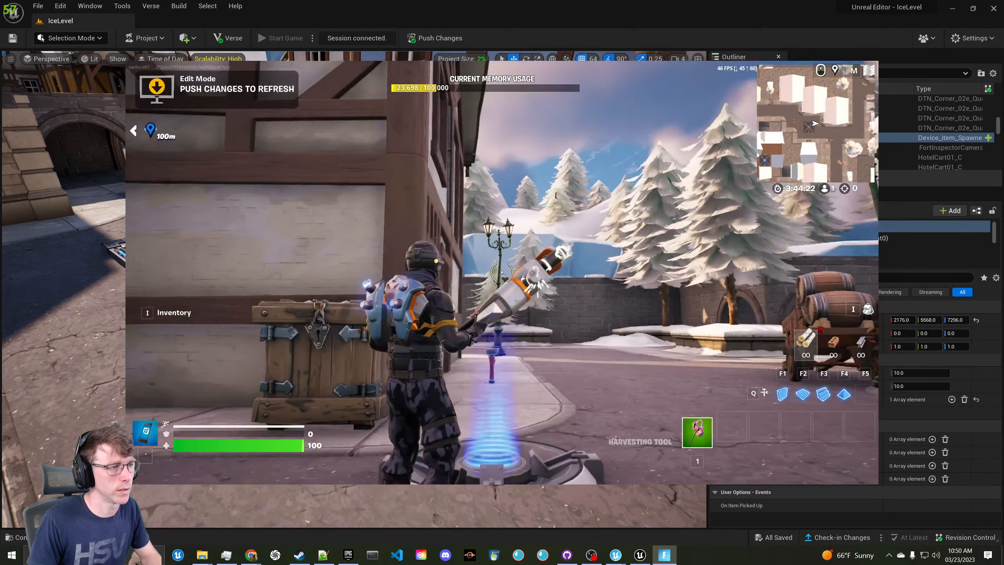
Walk the character onto the Flashlight spawner, switch back to Unreal Editor and try to push the changes to the session
{"action": "key", "text": "d"}
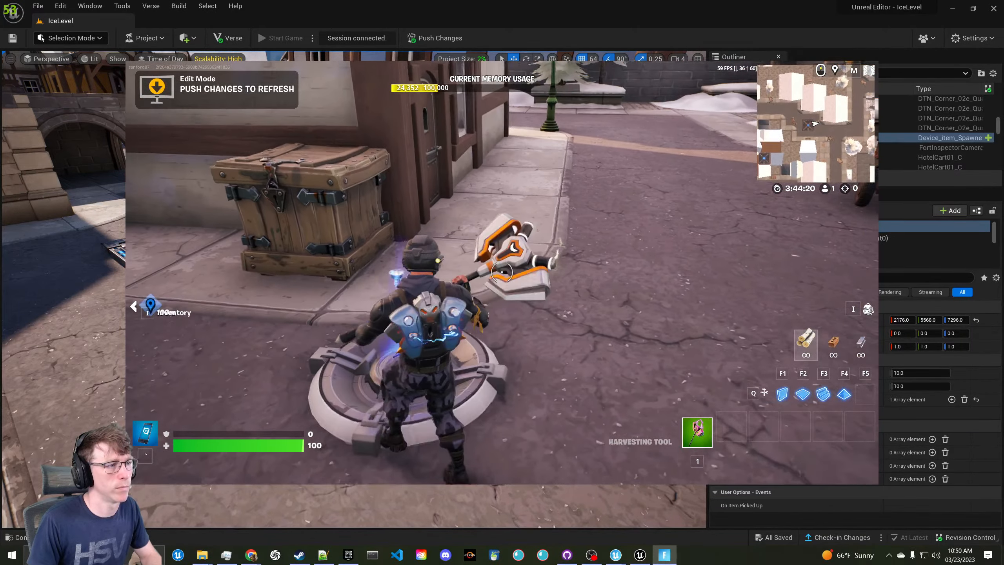
{"action": "key", "text": "alt+Tab"}
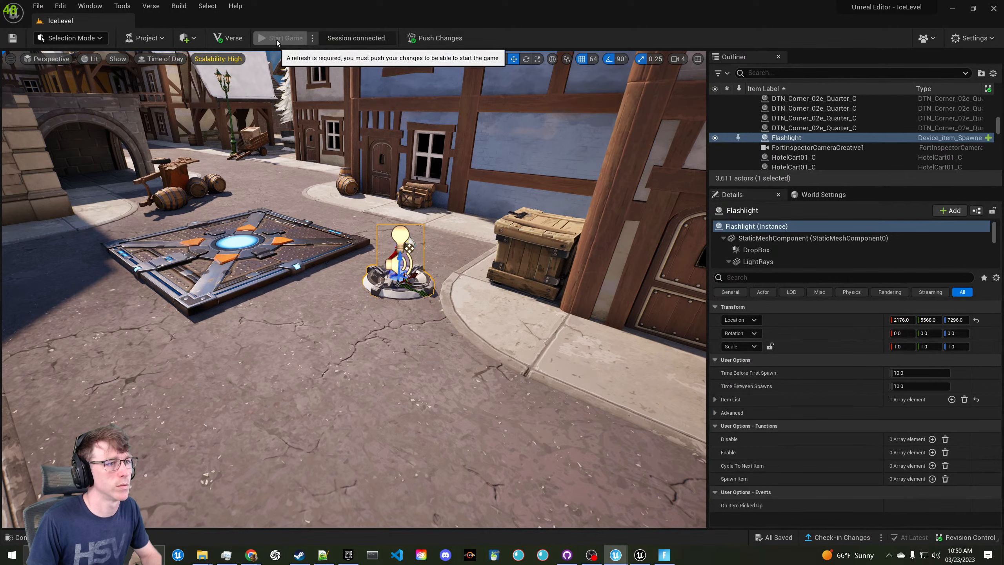
{"action": "left_click", "coordinate": [415, 40]}
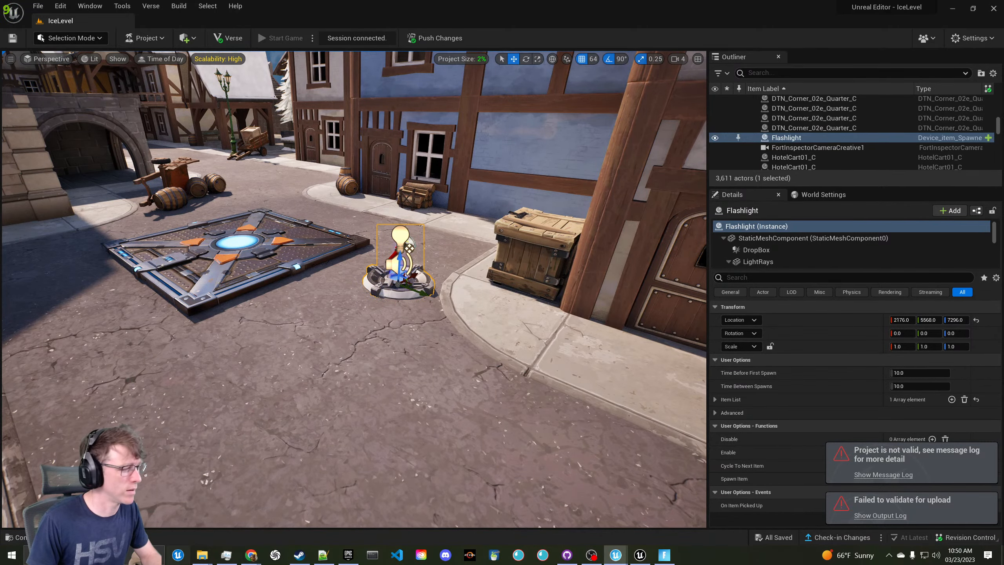
Search the Outliner for "day" and try to select and open the BP_DayNightCycle1 actor
{"action": "key", "text": "ctrl+space"}
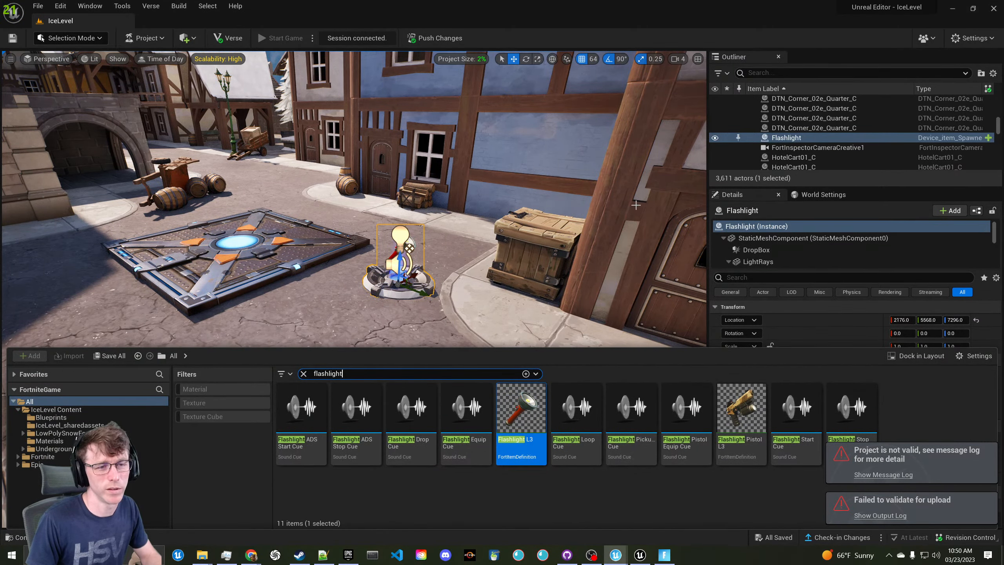
{"action": "right_click_drag", "start_coordinate": [636, 205], "coordinate": [694, 186]}
{"action": "scroll", "coordinate": [909, 127], "scroll_direction": "up", "scroll_amount": 10}
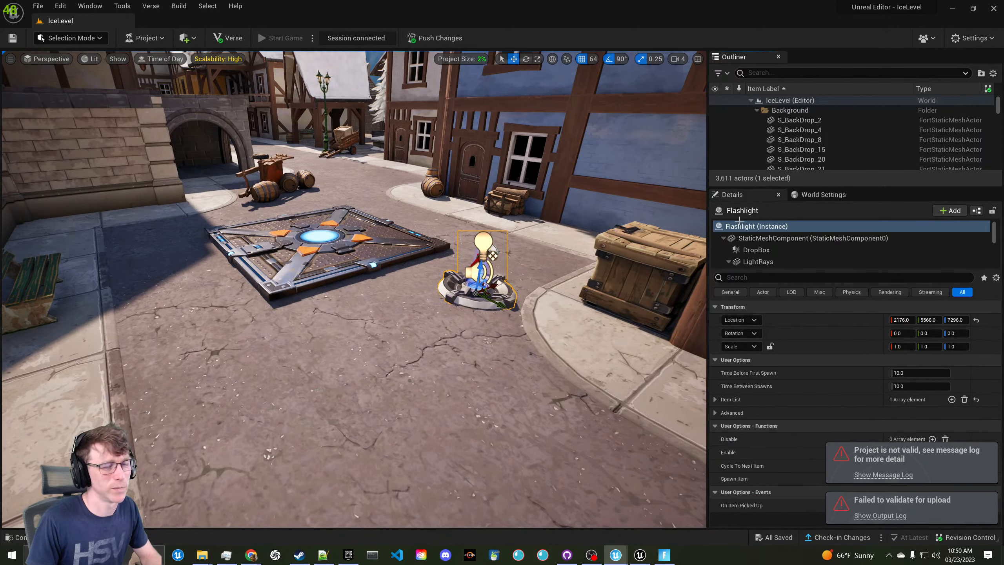
{"action": "left_click", "coordinate": [795, 73]}
{"action": "type", "text": "day"}
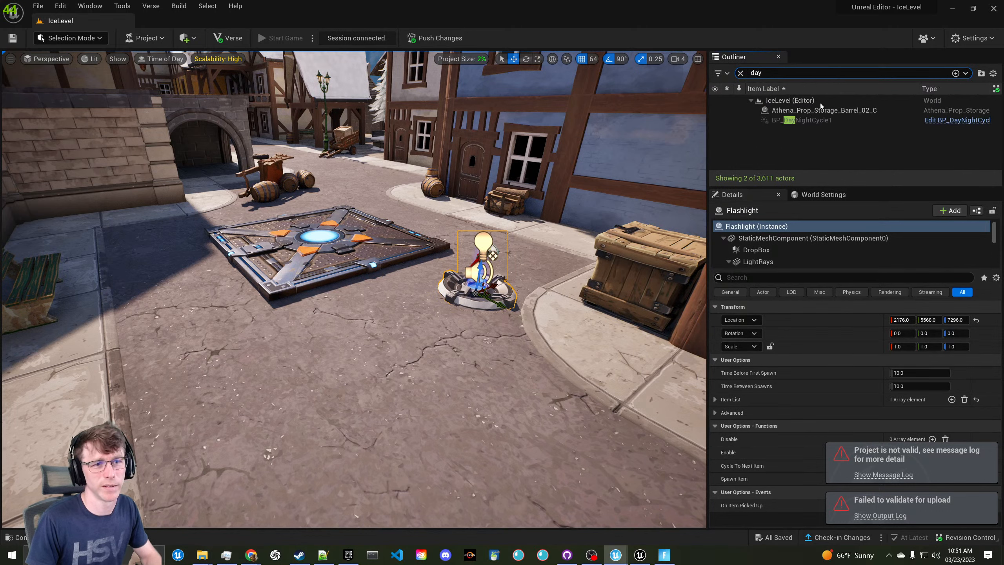
{"action": "left_click", "coordinate": [820, 110]}
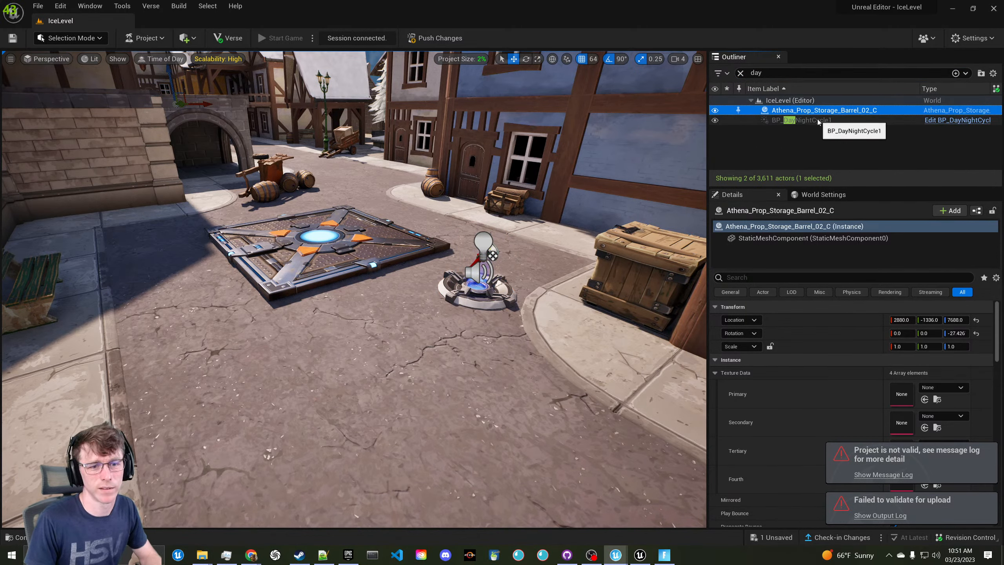
{"action": "scroll", "coordinate": [803, 391], "scroll_direction": "down", "scroll_amount": 2}
{"action": "scroll", "coordinate": [803, 391], "scroll_direction": "down", "scroll_amount": 3}
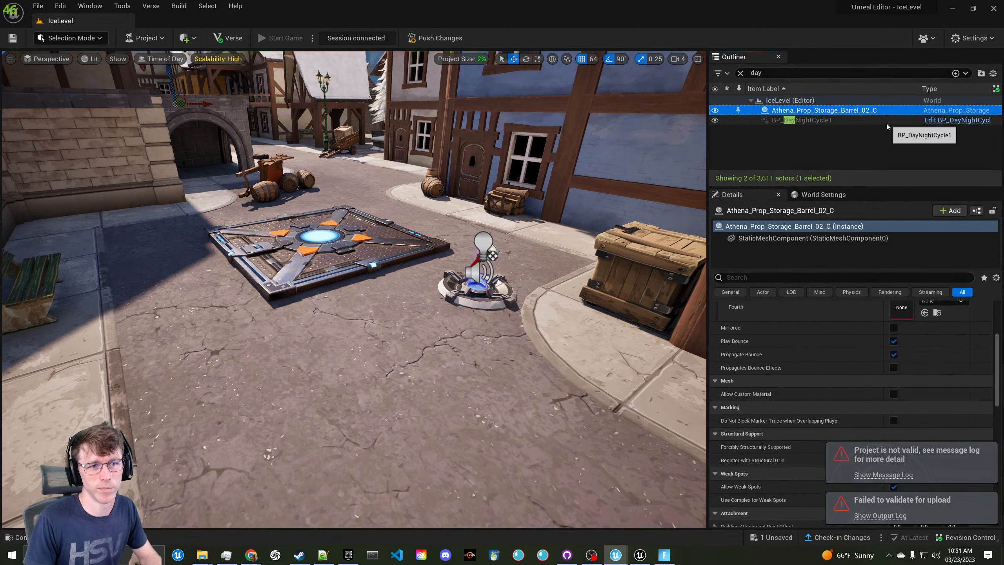
{"action": "left_click", "coordinate": [925, 121]}
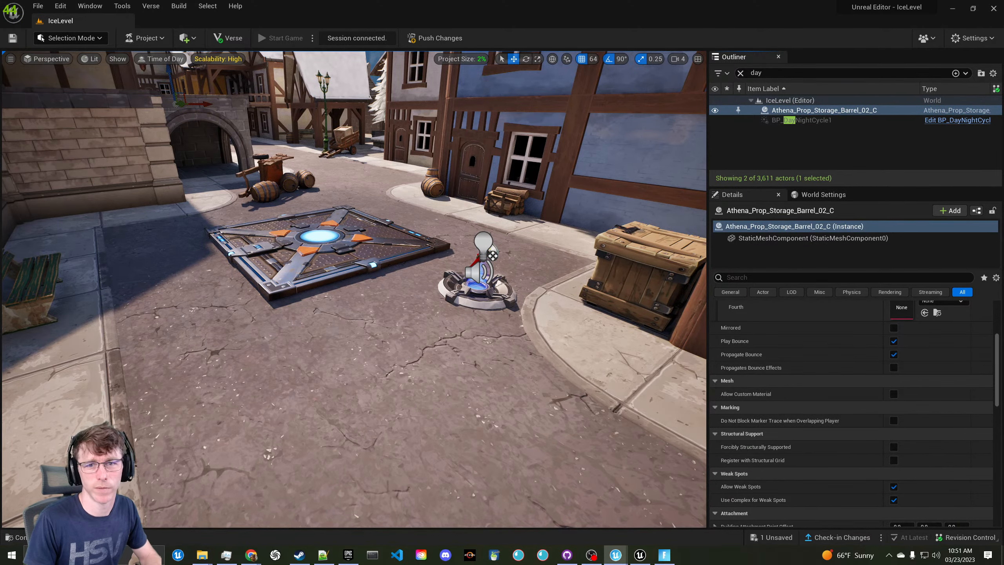
{"action": "left_click", "coordinate": [787, 121]}
Try to delete the BP_DayNightCycle blueprint from the Blueprints folder, looking for an asset to replace its references
{"action": "key", "text": "ctrl+space"}
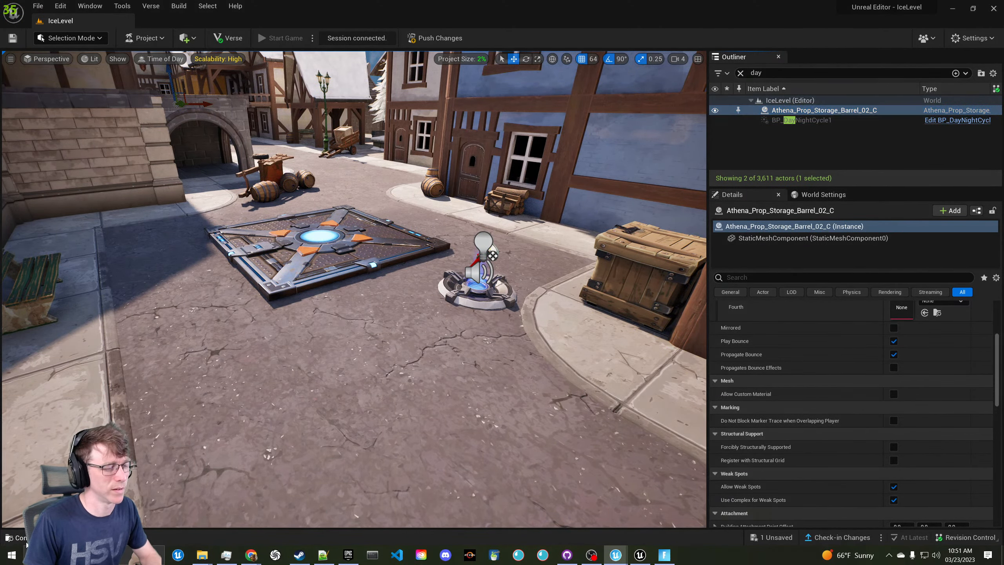
{"action": "left_click", "coordinate": [79, 417]}
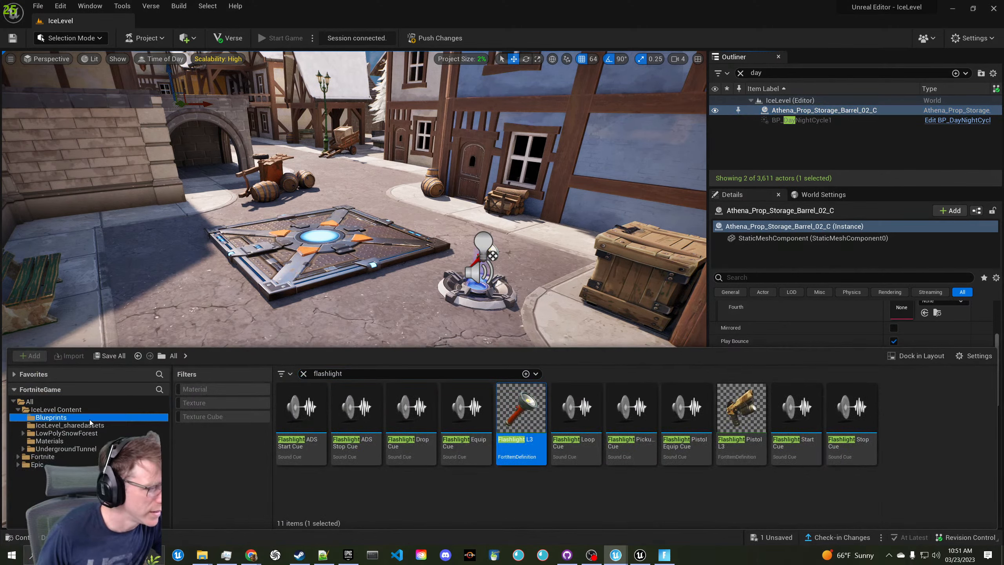
{"action": "left_click", "coordinate": [309, 374]}
{"action": "left_click", "coordinate": [302, 408]}
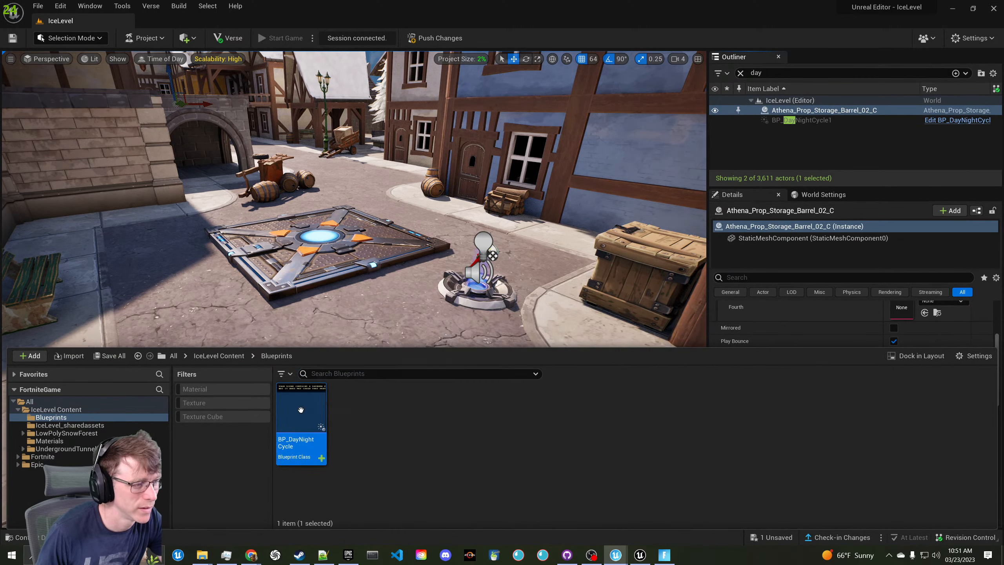
{"action": "key", "text": "Delete"}
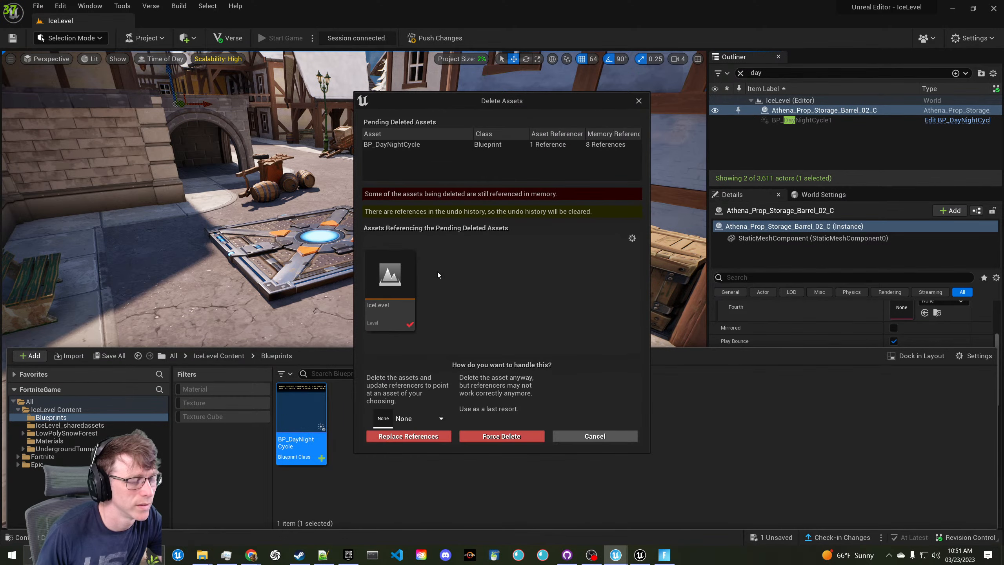
{"action": "left_click", "coordinate": [426, 416]}
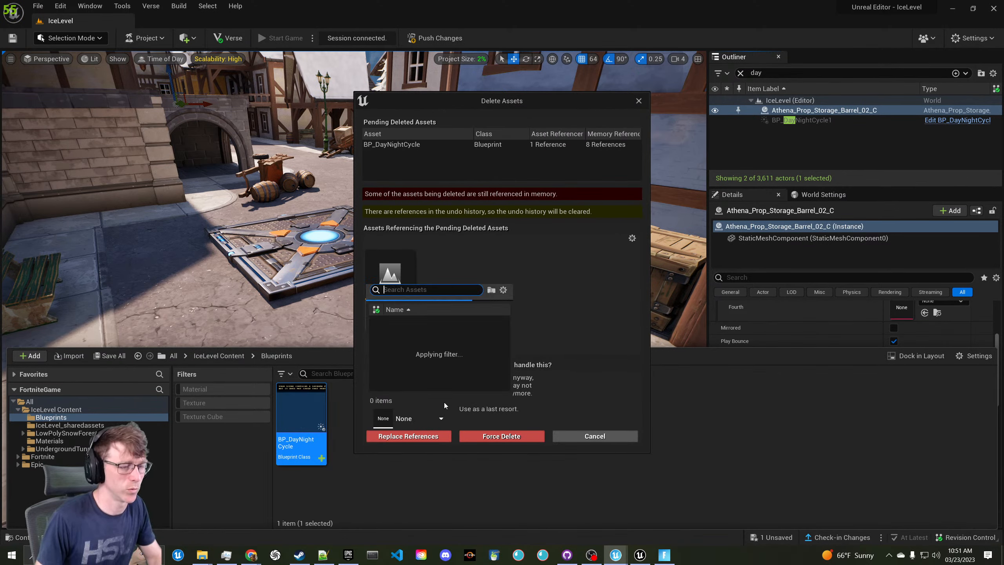
{"action": "type", "text": "f"}
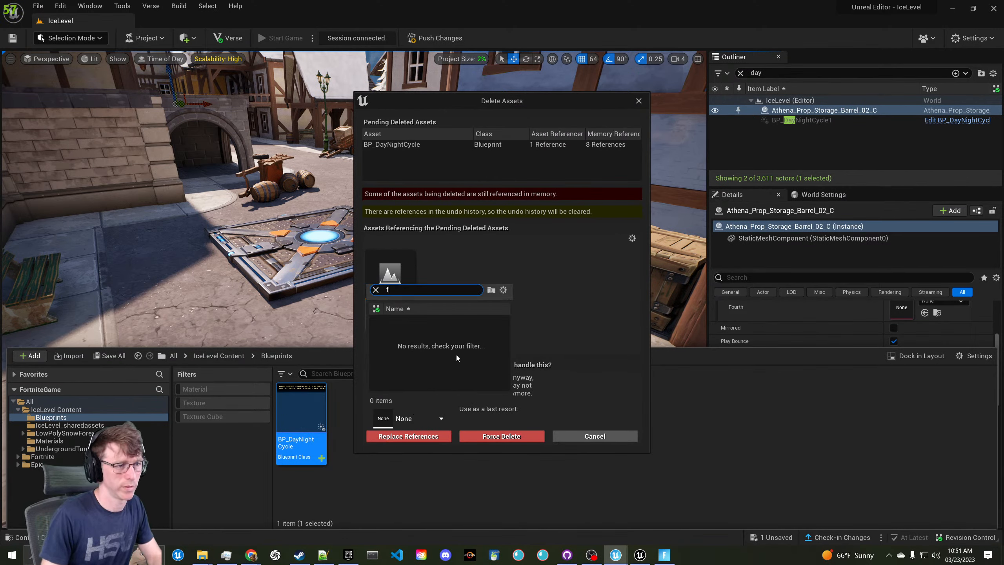
{"action": "type", "text": "ds"}
{"action": "left_click", "coordinate": [745, 399]}
{"action": "left_click", "coordinate": [626, 435]}
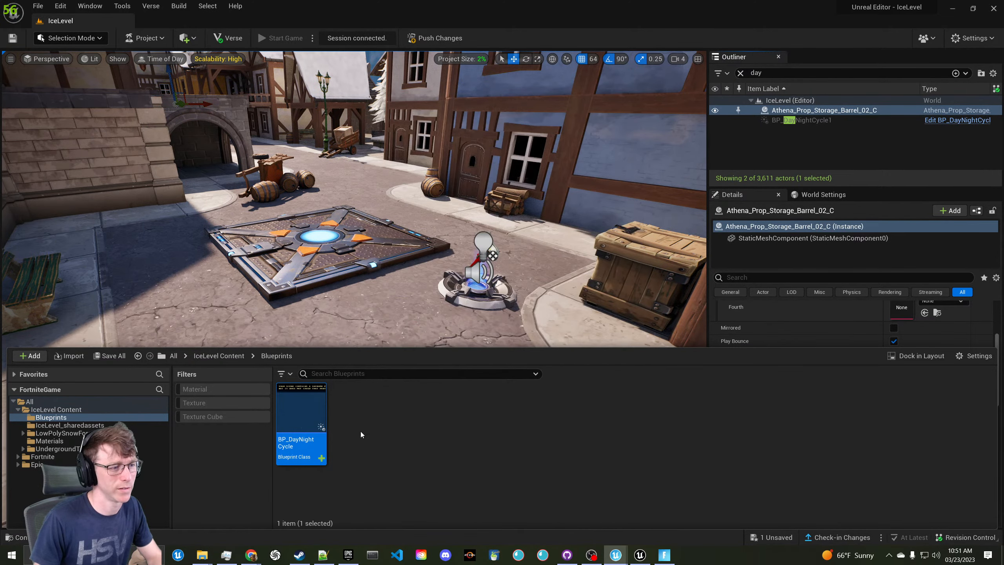
Browse the unfiltered, enlarged Outliner with the Background folder collapsed and select WorldPartitionMiniMap
{"action": "left_click", "coordinate": [815, 122]}
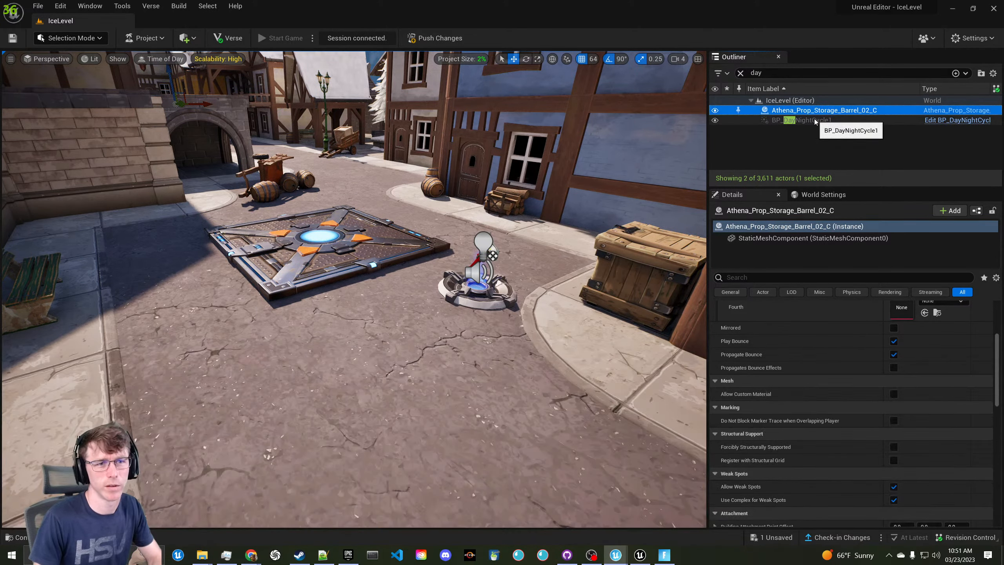
{"action": "left_click", "coordinate": [740, 73]}
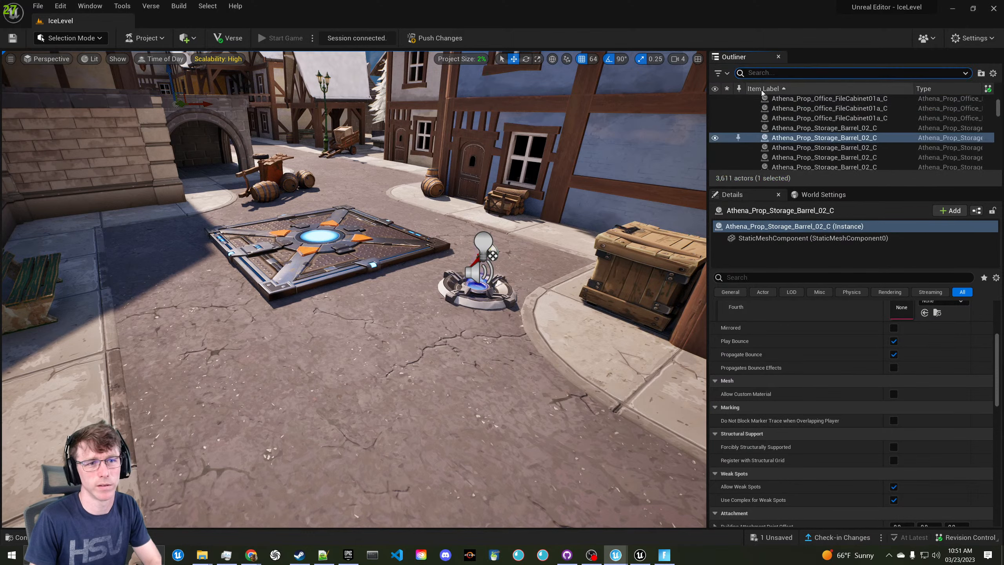
{"action": "scroll", "coordinate": [885, 152], "scroll_direction": "up", "scroll_amount": 5}
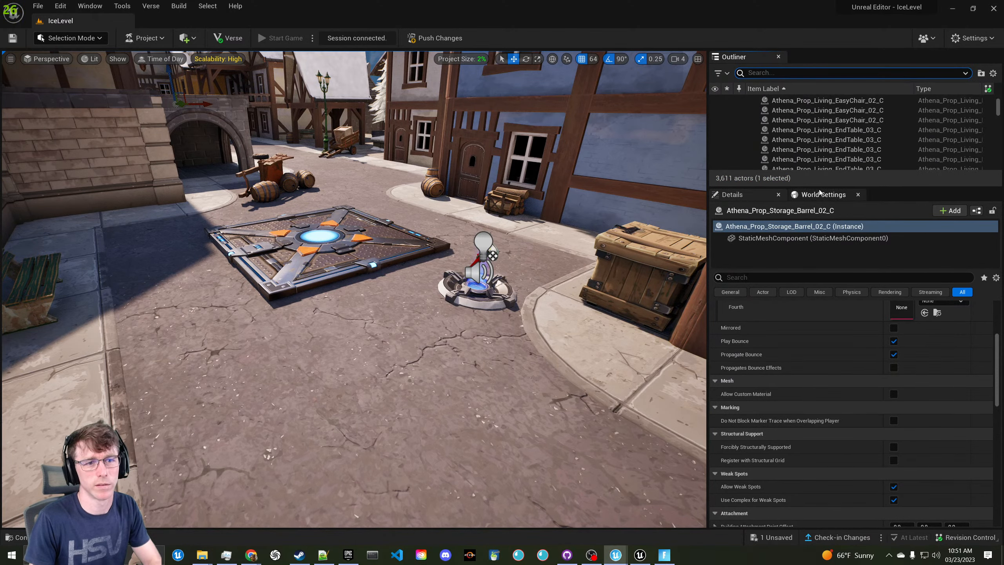
{"action": "left_click_drag", "start_coordinate": [821, 188], "coordinate": [827, 377]}
{"action": "scroll", "coordinate": [884, 285], "scroll_direction": "up", "scroll_amount": 6}
{"action": "scroll", "coordinate": [887, 221], "scroll_direction": "up", "scroll_amount": 15}
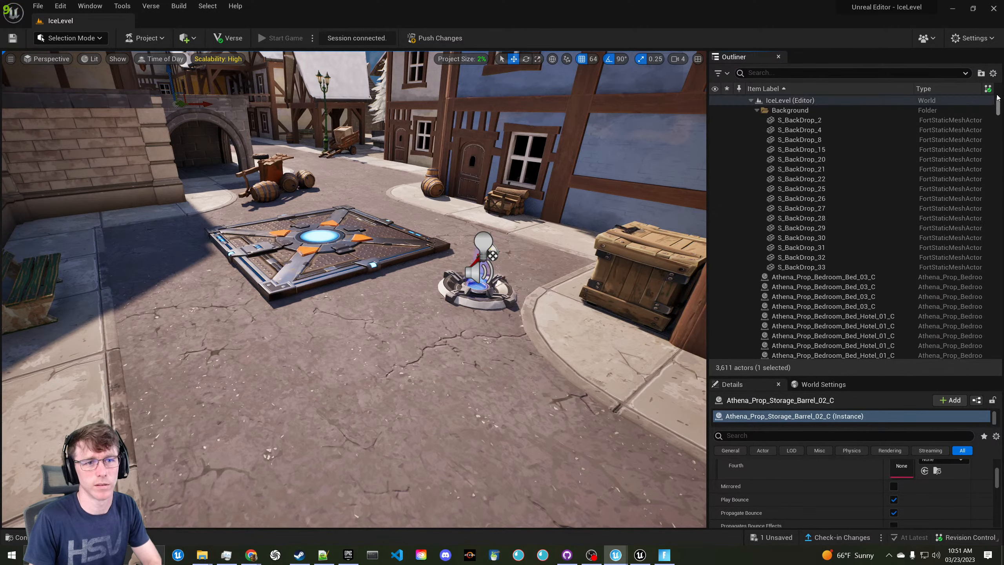
{"action": "left_click", "coordinate": [756, 110]}
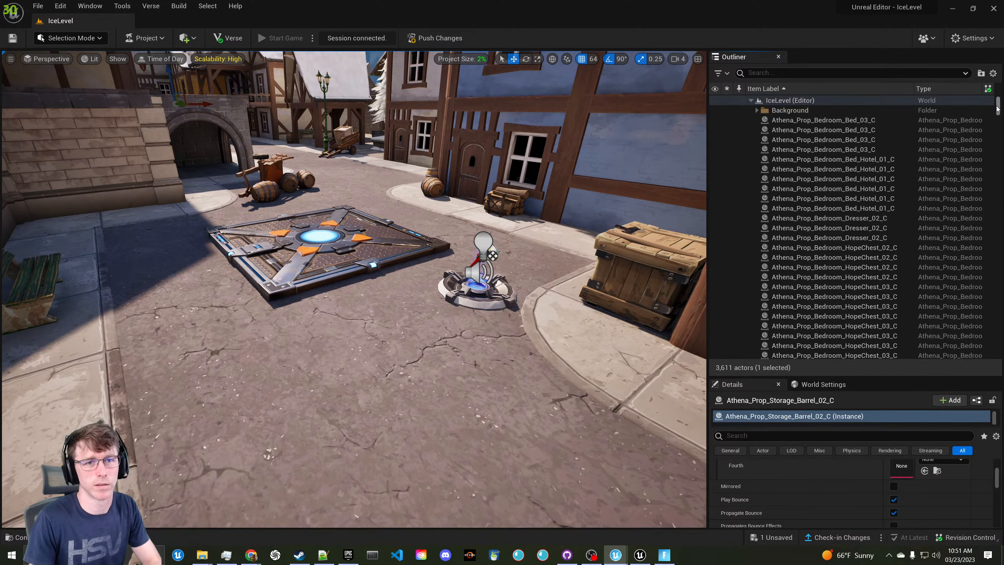
{"action": "left_click_drag", "start_coordinate": [997, 109], "coordinate": [981, 359]}
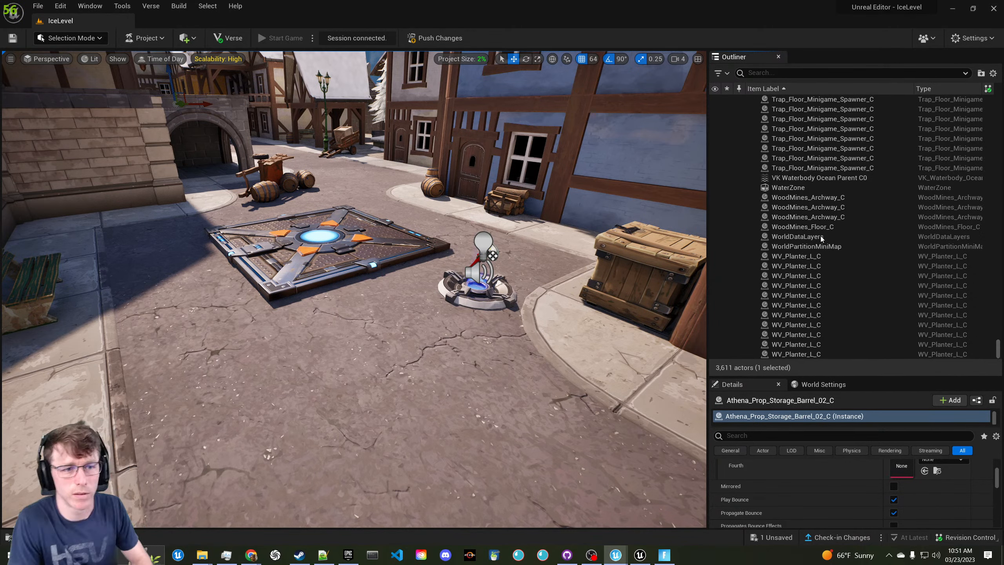
{"action": "left_click", "coordinate": [816, 253]}
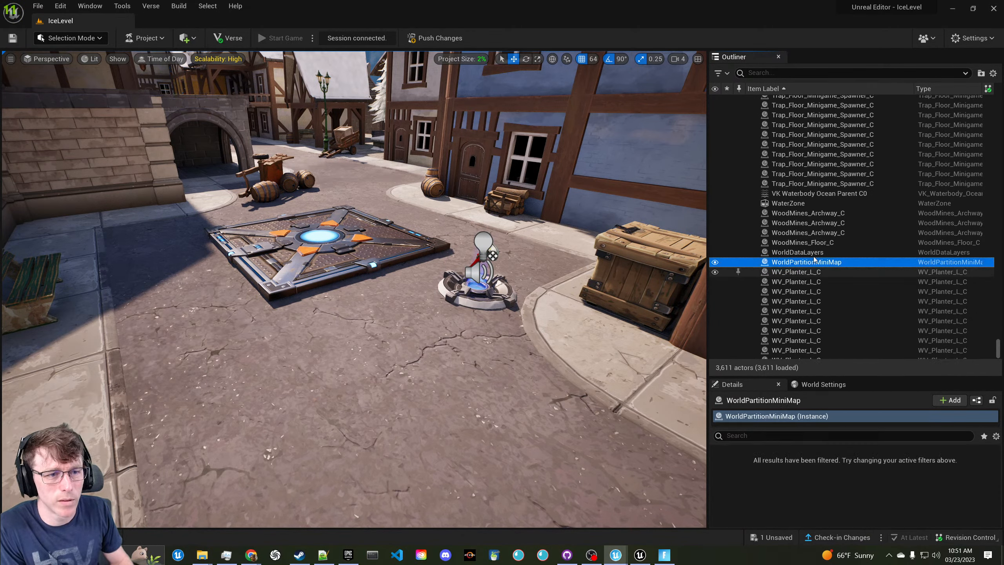
Group the eleven WV_Planter_L_C actors directly below WorldPartitionMiniMap into a new Outliner folder named Planter
{"action": "scroll", "coordinate": [811, 252], "scroll_direction": "up", "scroll_amount": 8}
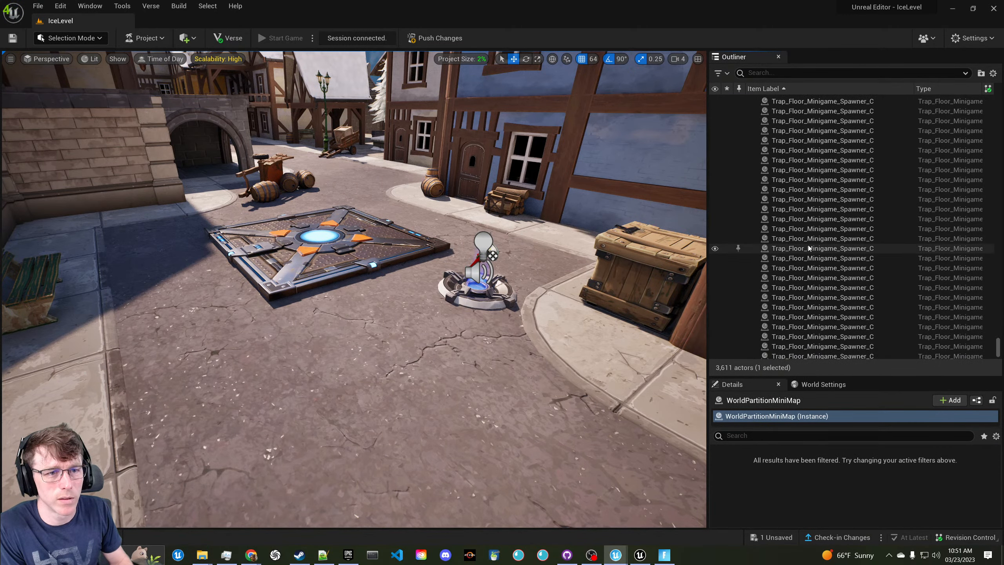
{"action": "scroll", "coordinate": [818, 308], "scroll_direction": "down", "scroll_amount": 5}
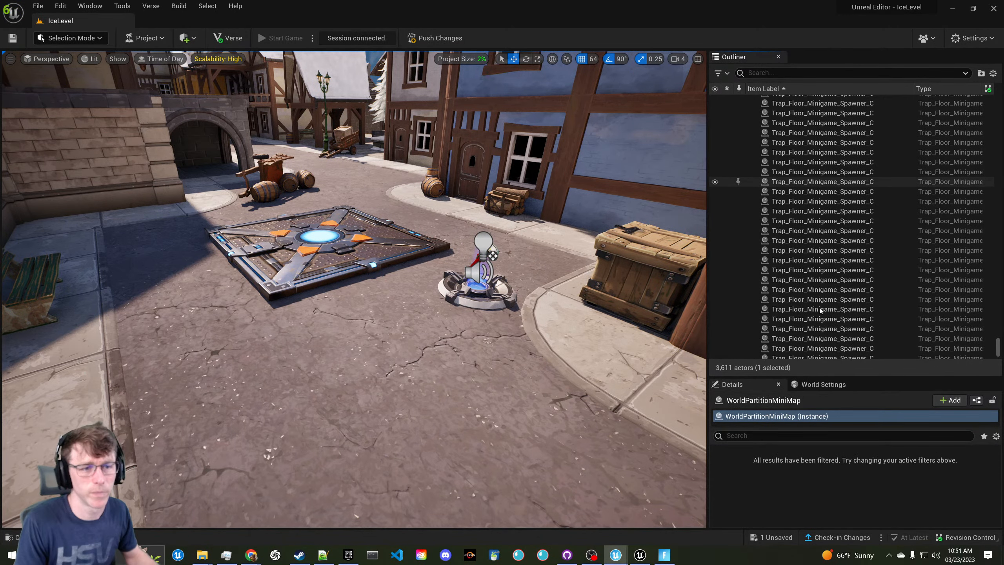
{"action": "scroll", "coordinate": [988, 343], "scroll_direction": "down", "scroll_amount": 3}
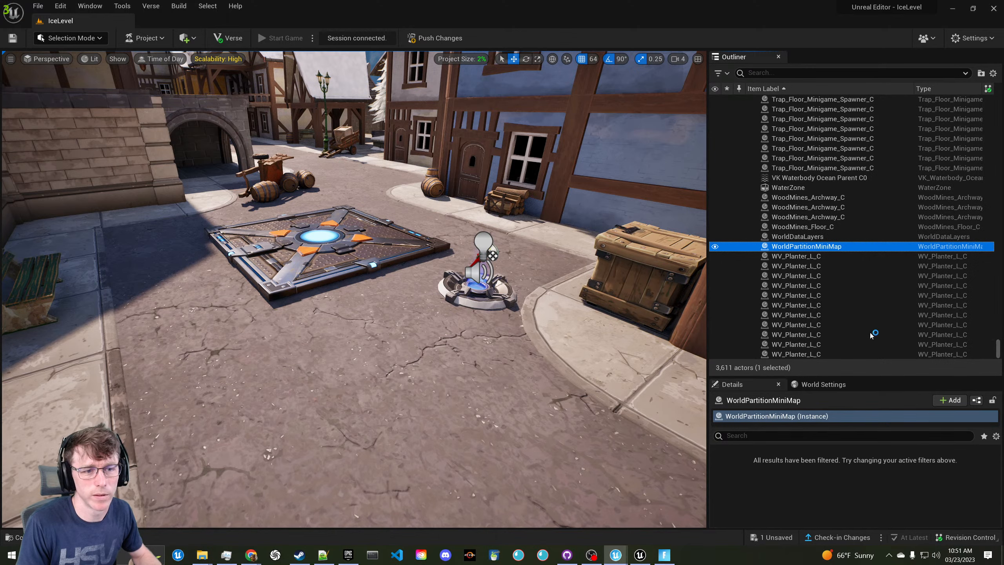
{"action": "left_click", "coordinate": [743, 256]}
{"action": "left_click", "coordinate": [743, 354], "text": "shift"}
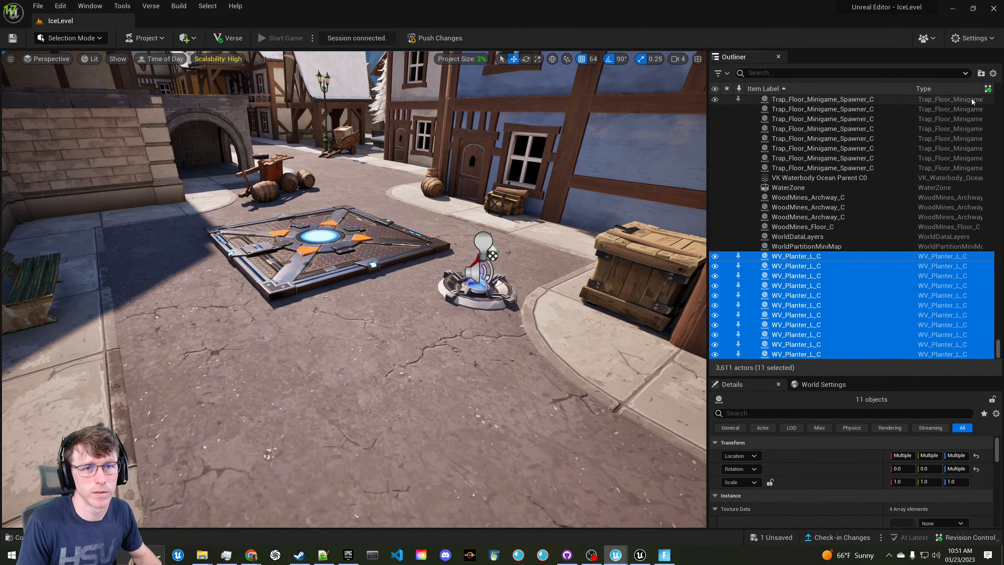
{"action": "left_click", "coordinate": [981, 73]}
{"action": "type", "text": "Pl"}
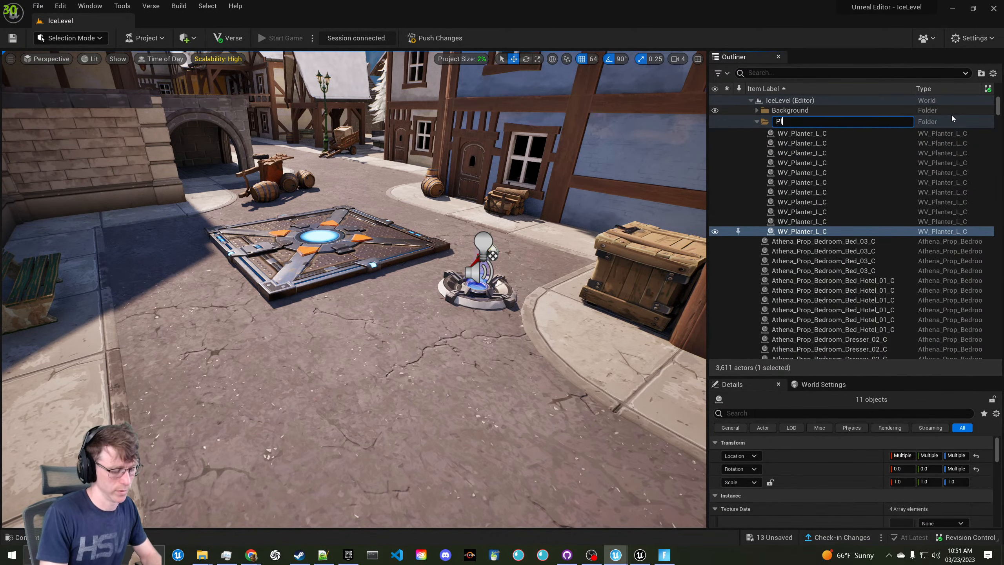
{"action": "type", "text": "anter"}
{"action": "key", "text": "Return"}
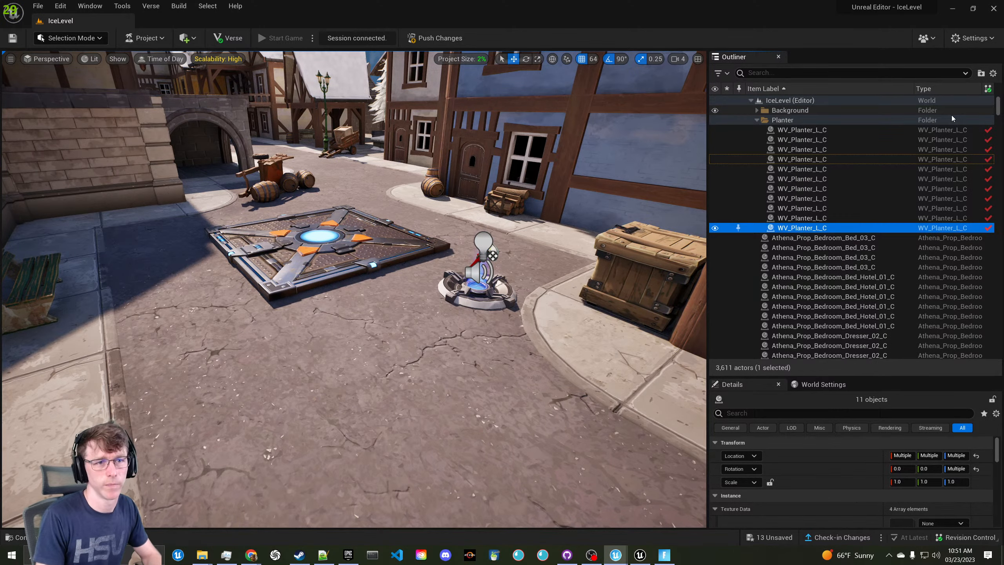
Place all actors from the first Athena_Prop_Bedroom_Bed_03_C through the last Boardwalk_BalconyS_C in a new Outliner folder
{"action": "left_click", "coordinate": [812, 240]}
{"action": "scroll", "coordinate": [812, 242], "scroll_direction": "down", "scroll_amount": 10}
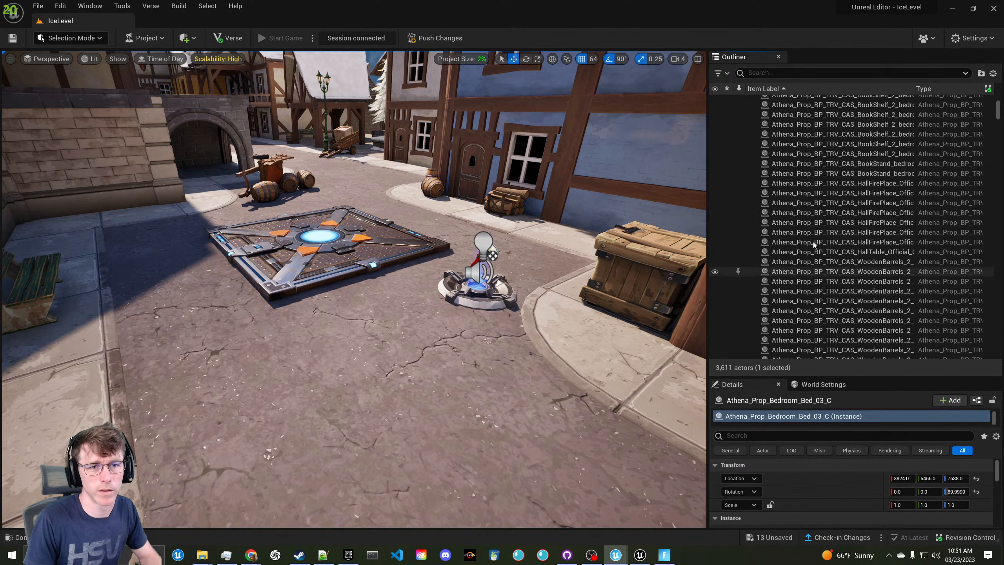
{"action": "scroll", "coordinate": [812, 241], "scroll_direction": "up", "scroll_amount": 5}
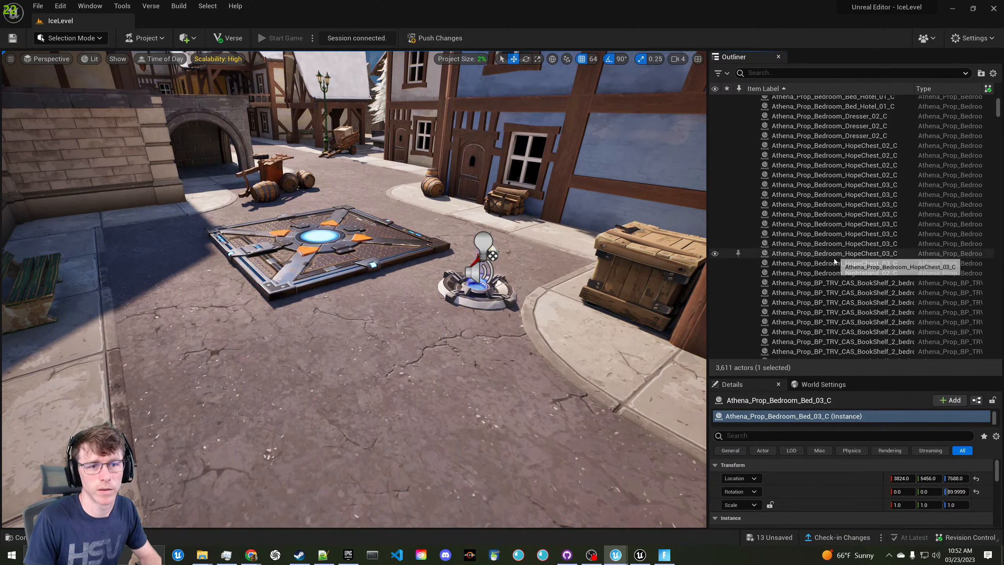
{"action": "scroll", "coordinate": [833, 262], "scroll_direction": "down", "scroll_amount": 8}
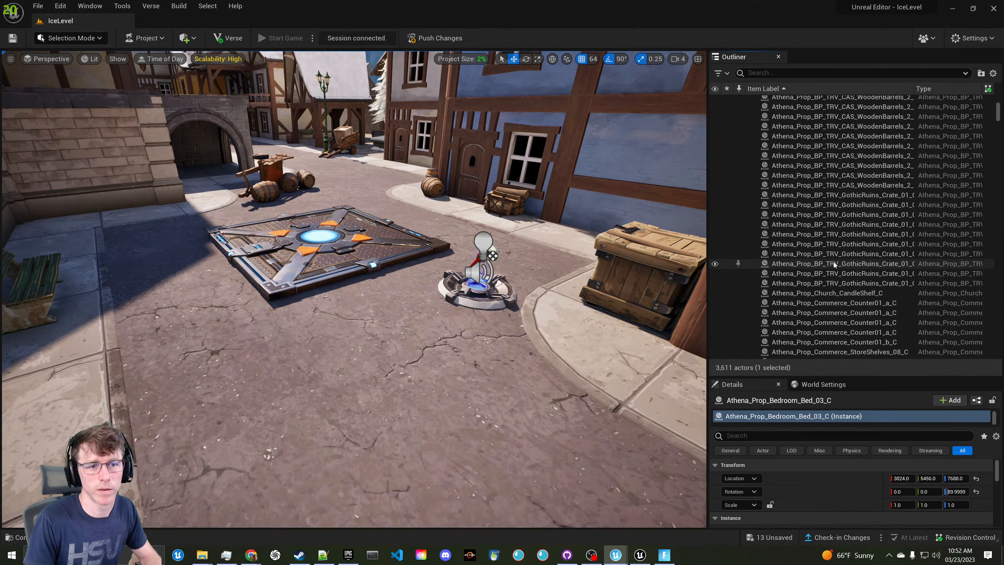
{"action": "scroll", "coordinate": [832, 262], "scroll_direction": "down", "scroll_amount": 10}
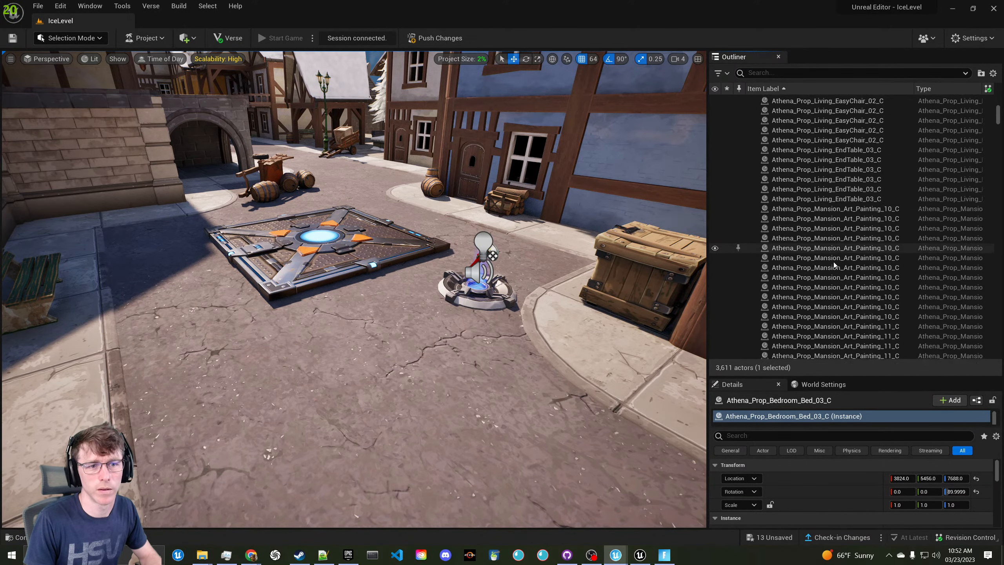
{"action": "scroll", "coordinate": [833, 262], "scroll_direction": "down", "scroll_amount": 10}
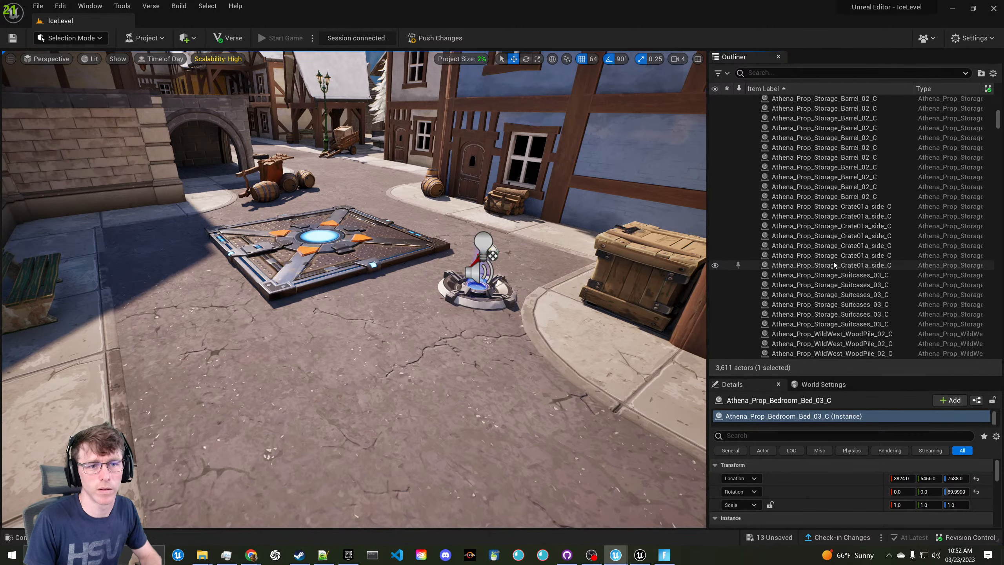
{"action": "scroll", "coordinate": [833, 262], "scroll_direction": "down", "scroll_amount": 10}
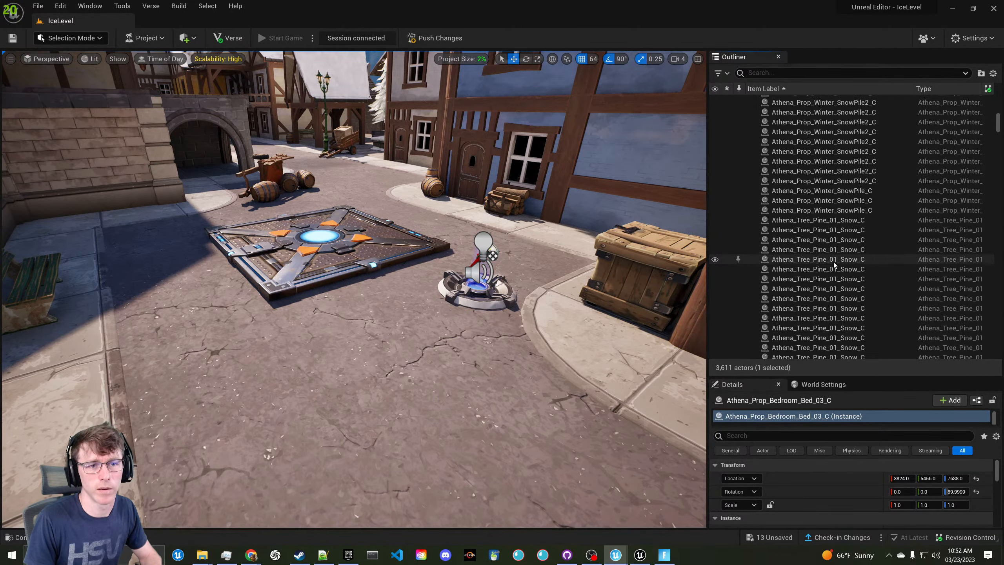
{"action": "scroll", "coordinate": [833, 263], "scroll_direction": "down", "scroll_amount": 10}
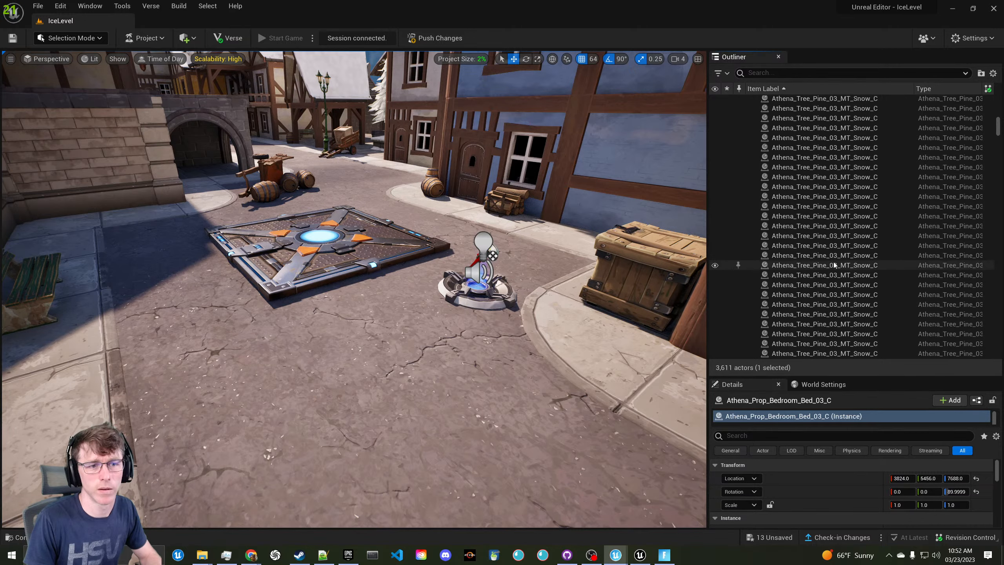
{"action": "scroll", "coordinate": [834, 264], "scroll_direction": "down", "scroll_amount": 10}
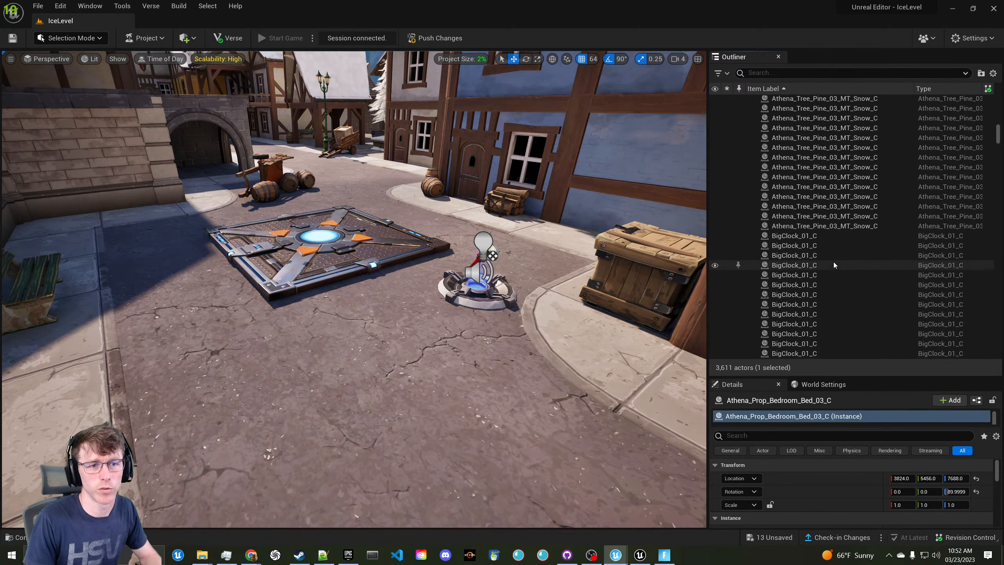
{"action": "scroll", "coordinate": [828, 232], "scroll_direction": "down", "scroll_amount": 10}
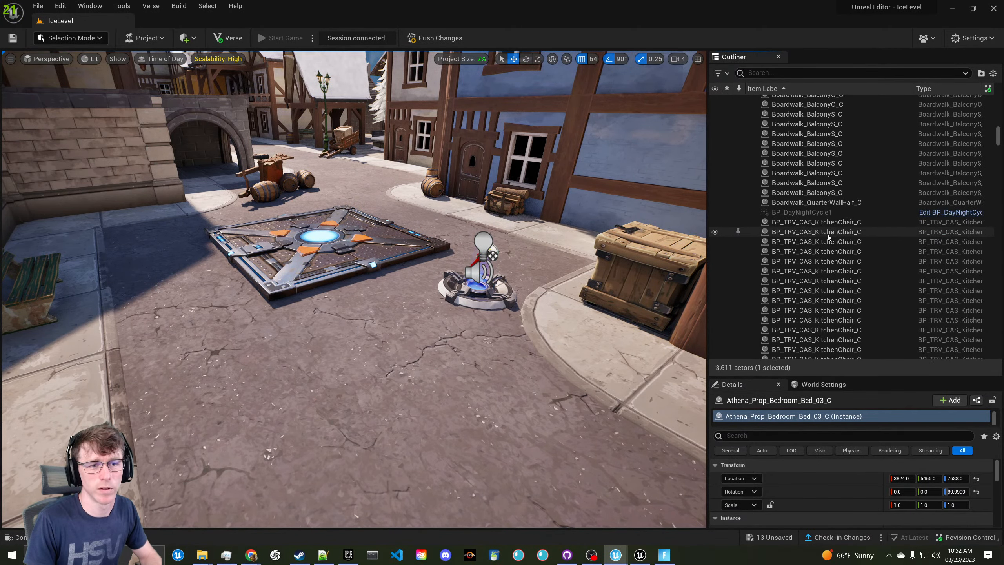
{"action": "scroll", "coordinate": [828, 234], "scroll_direction": "up", "scroll_amount": 1}
{"action": "left_click", "coordinate": [832, 225], "text": "shift"}
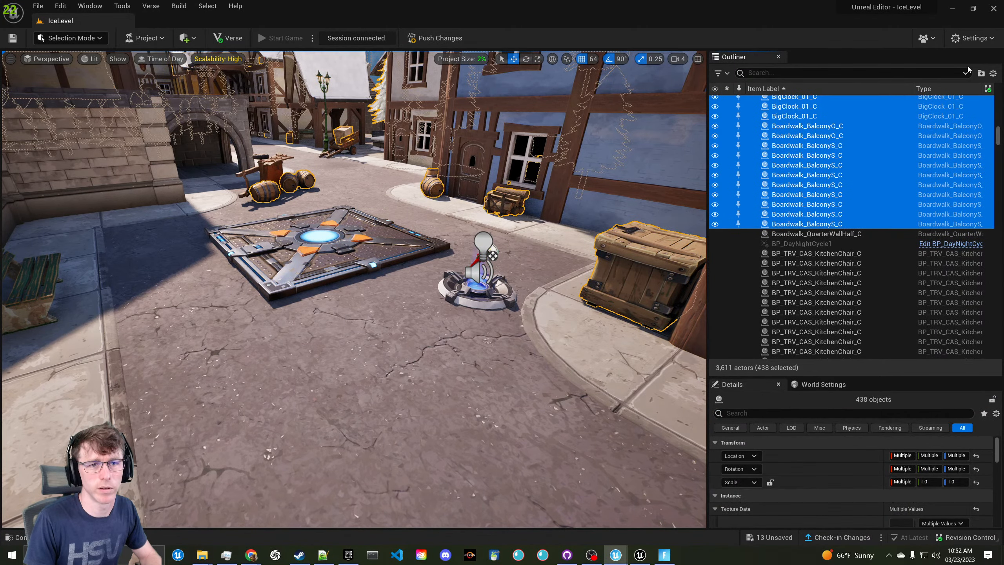
{"action": "left_click", "coordinate": [982, 72]}
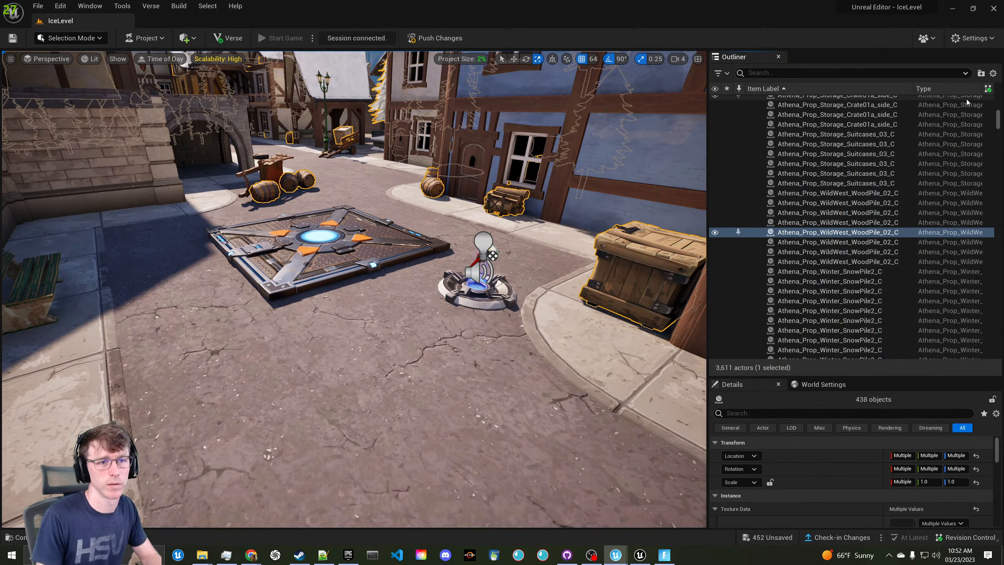
Rename the new folder of Athena props and boardwalk pieces as Props
{"action": "scroll", "coordinate": [829, 182], "scroll_direction": "up", "scroll_amount": 10}
{"action": "scroll", "coordinate": [829, 182], "scroll_direction": "up", "scroll_amount": 15}
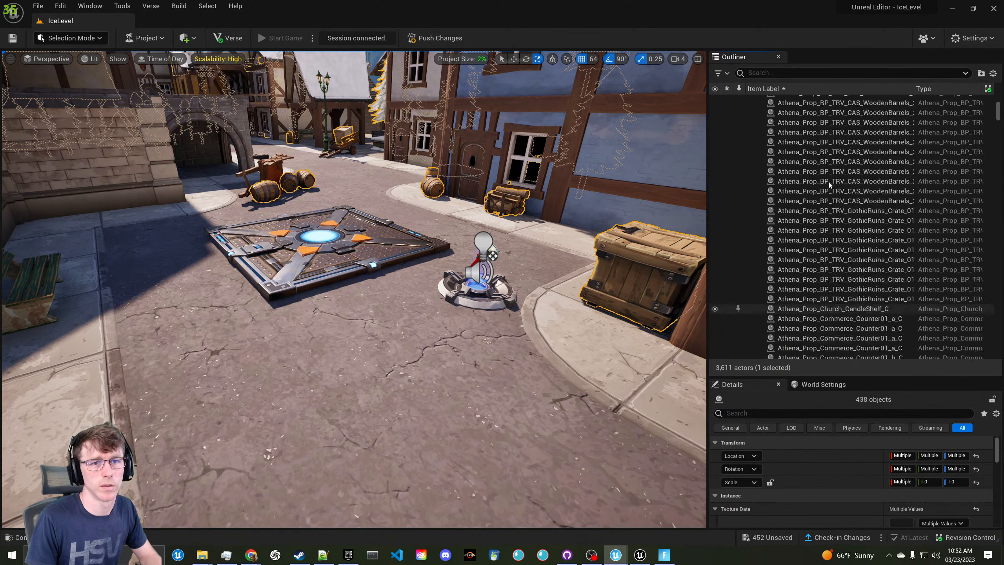
{"action": "left_click", "coordinate": [775, 120]}
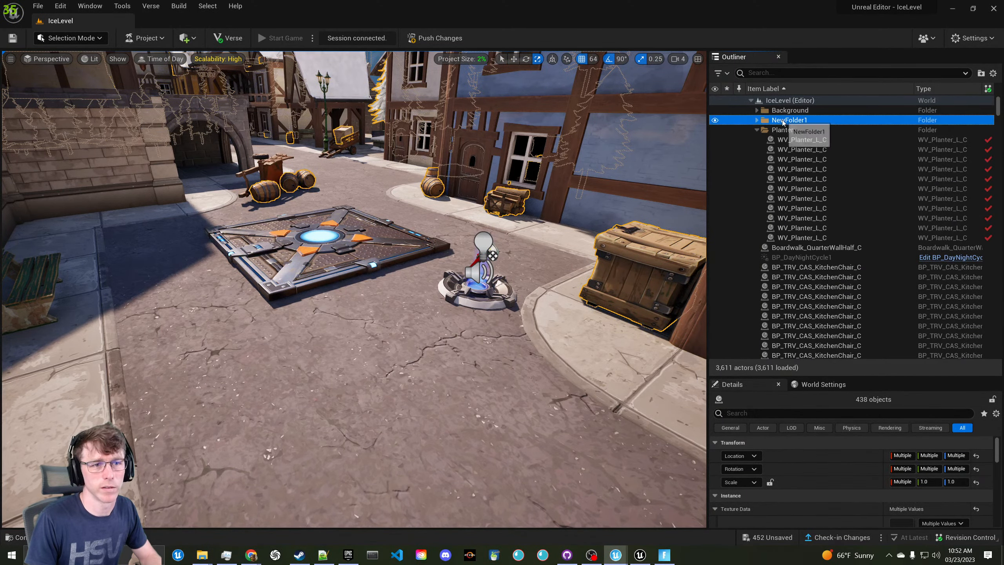
{"action": "key", "text": "F2"}
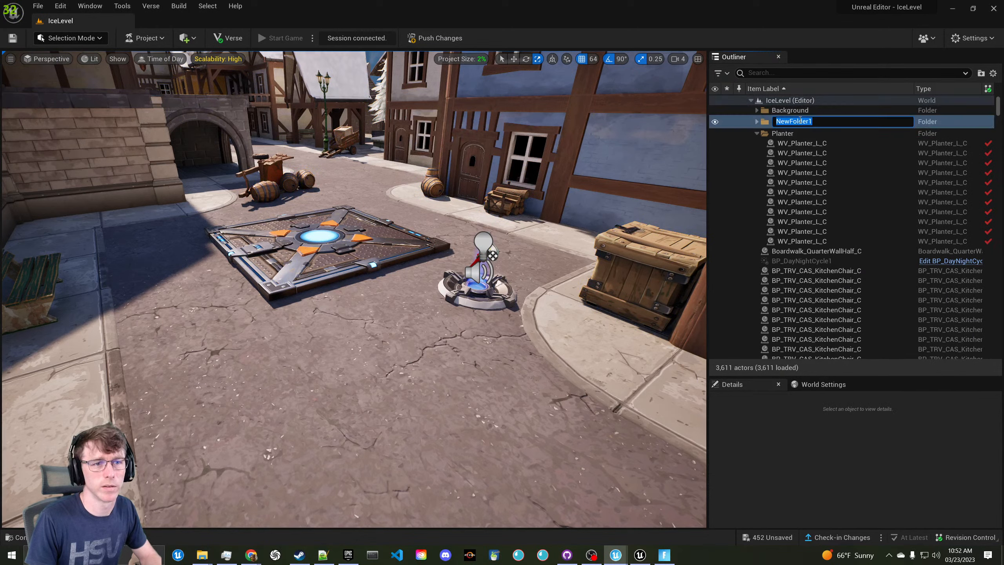
{"action": "type", "text": "Props"}
{"action": "key", "text": "Return"}
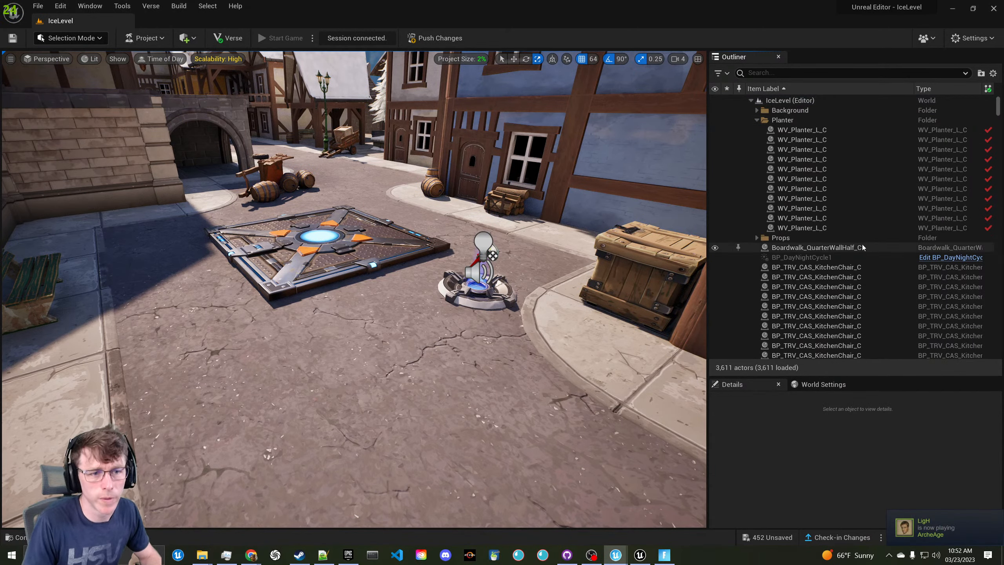
Look through the remaining ungrouped actors in the Outliner, from Boardwalk_QuarterWallHalf_C down to MinigamePlayerStartPlate_C, and select the start plate
{"action": "left_click", "coordinate": [814, 248]}
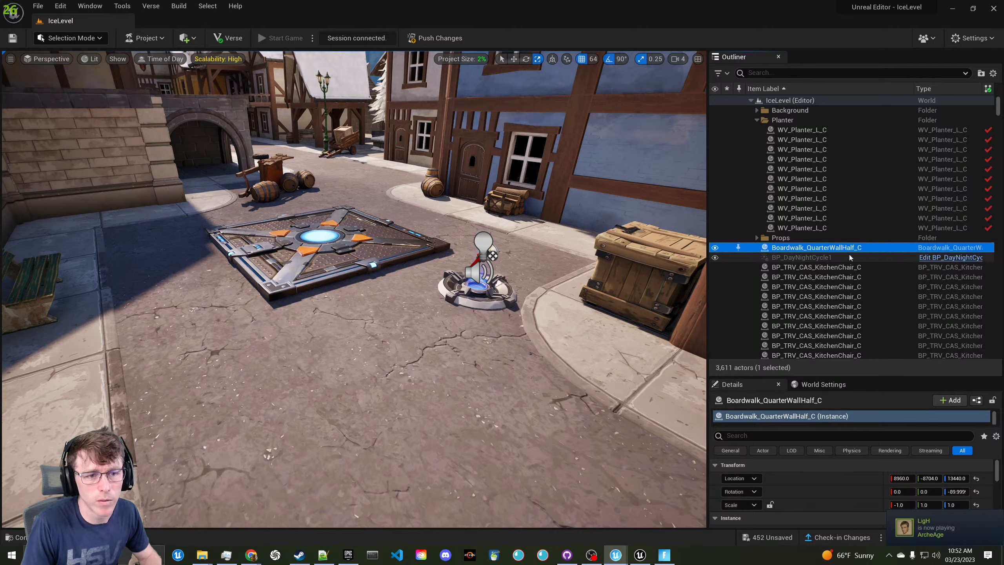
{"action": "left_click", "coordinate": [791, 268]}
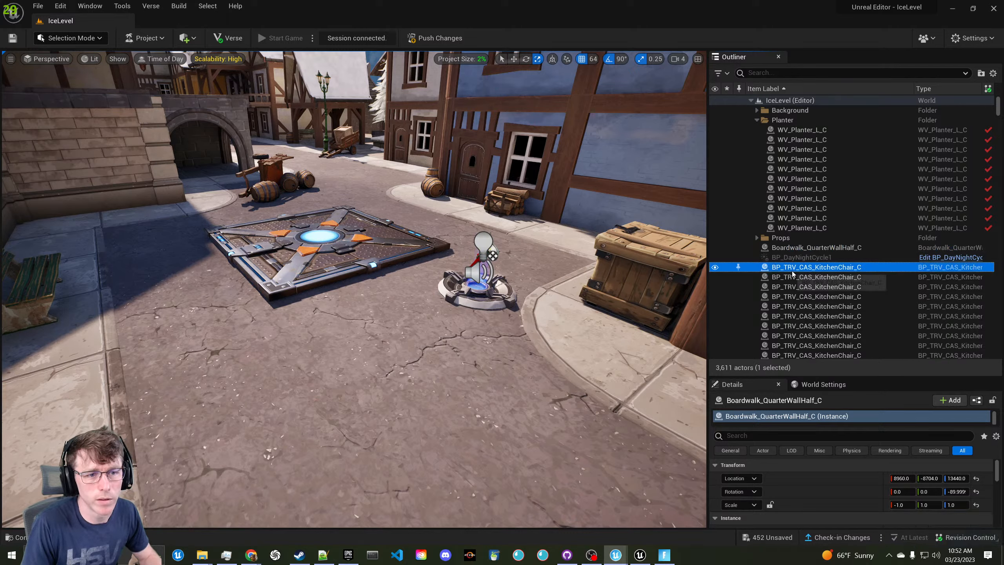
{"action": "left_click", "coordinate": [792, 250]}
{"action": "scroll", "coordinate": [806, 258], "scroll_direction": "down", "scroll_amount": 2}
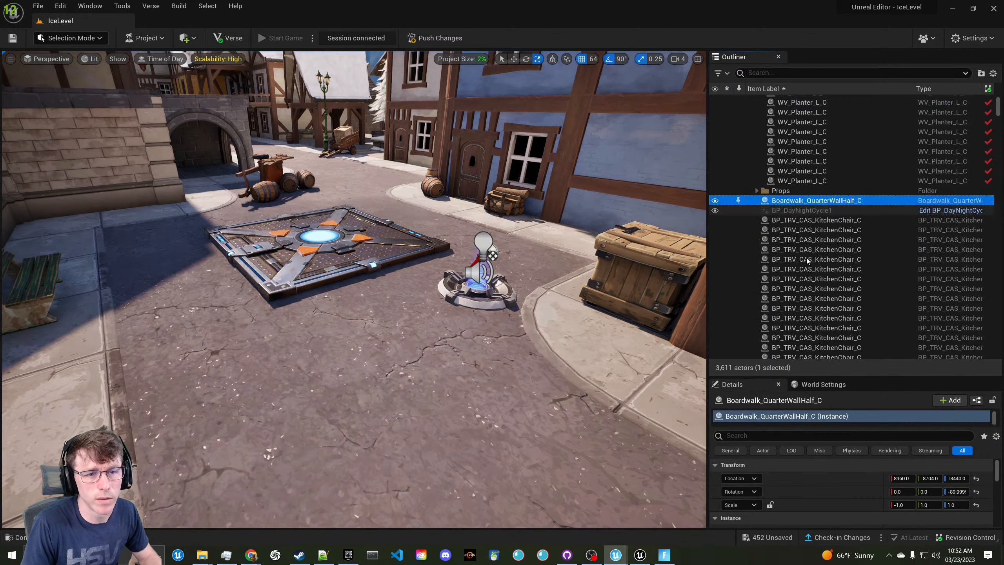
{"action": "scroll", "coordinate": [806, 257], "scroll_direction": "down", "scroll_amount": 3}
{"action": "scroll", "coordinate": [806, 258], "scroll_direction": "down", "scroll_amount": 3}
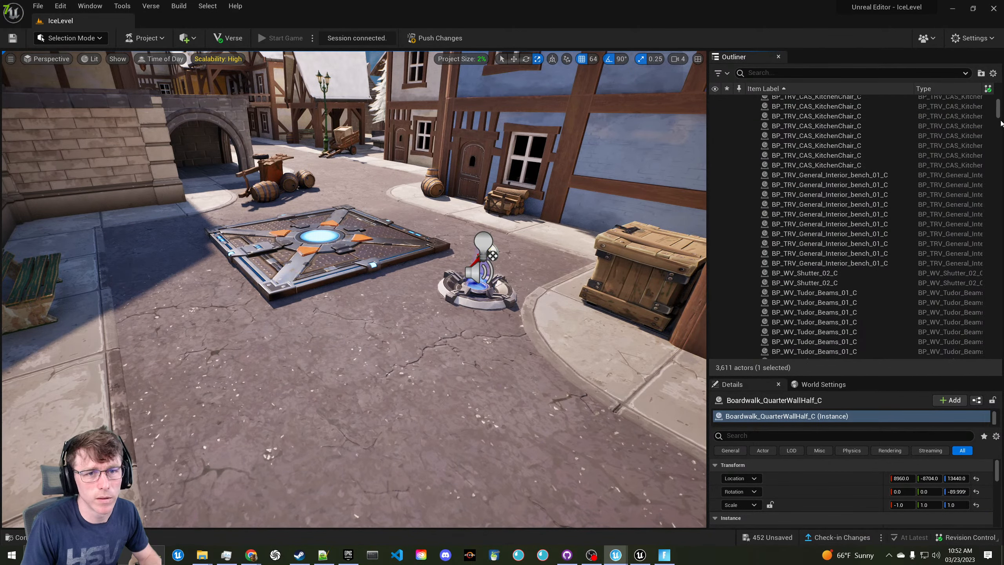
{"action": "left_click_drag", "start_coordinate": [1001, 123], "coordinate": [995, 184]}
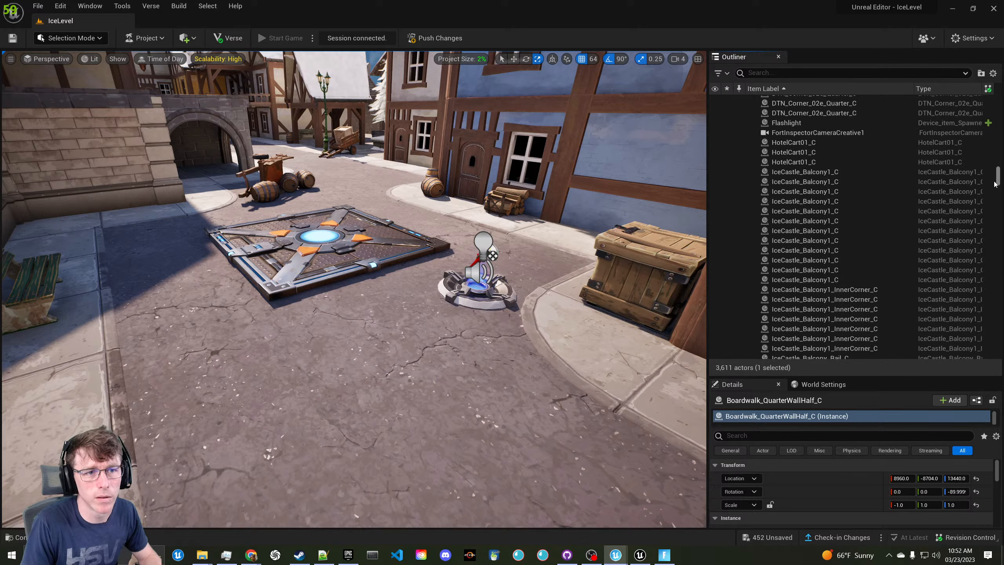
{"action": "left_click_drag", "start_coordinate": [994, 185], "coordinate": [976, 323]}
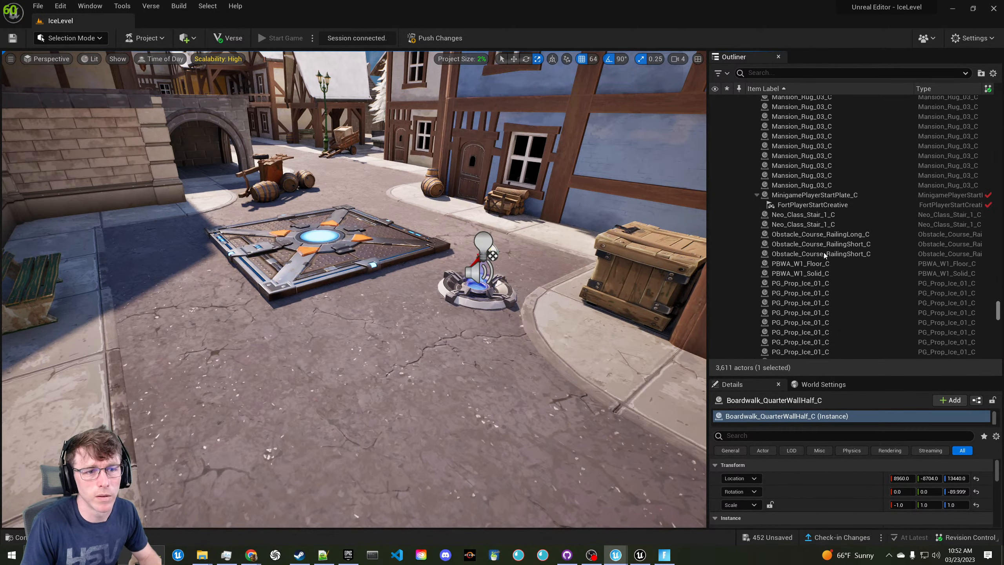
{"action": "left_click", "coordinate": [815, 194]}
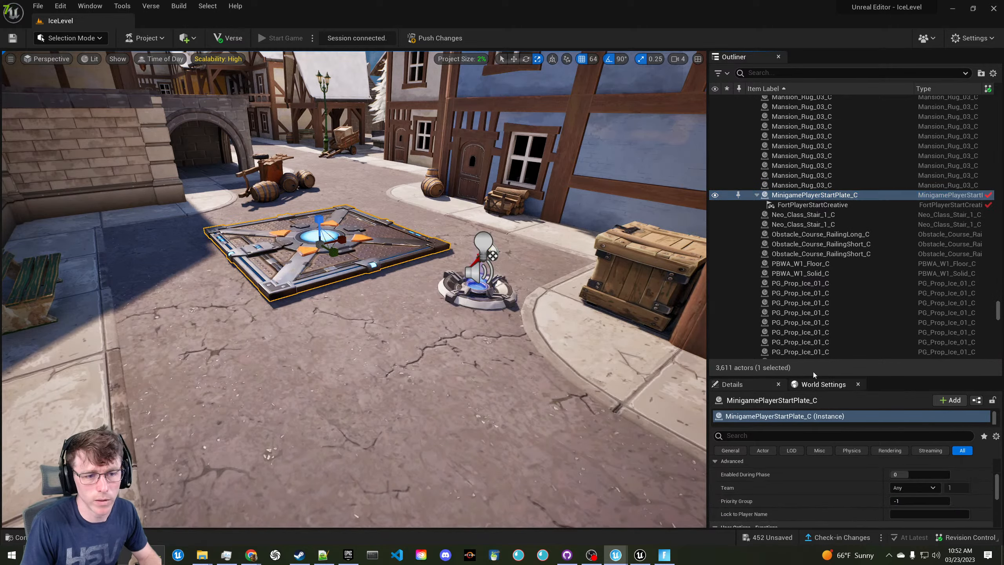
Enlarge the World Settings area and reset the World Time Of Day Manager to None
{"action": "left_click_drag", "start_coordinate": [814, 374], "coordinate": [821, 283]}
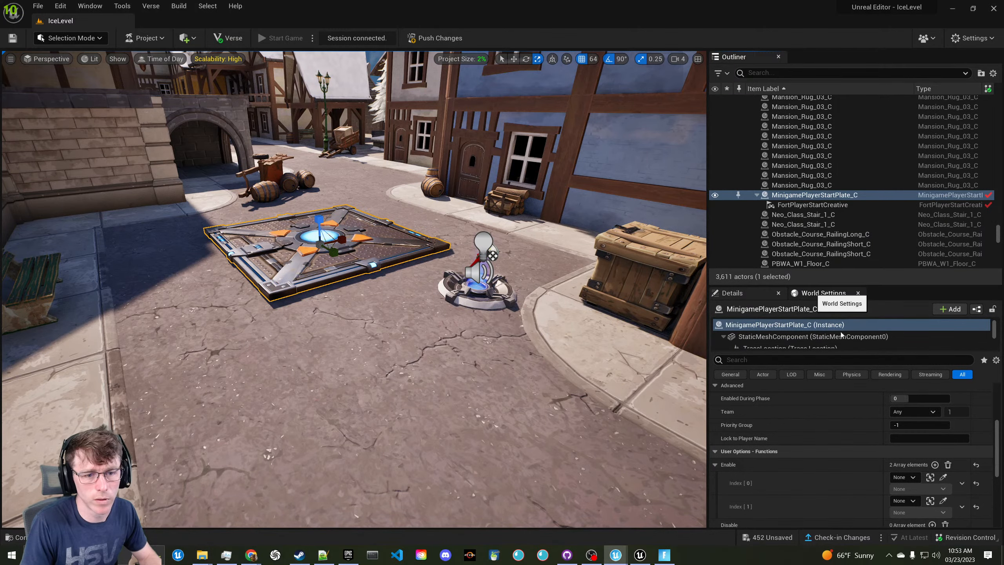
{"action": "left_click", "coordinate": [823, 293]}
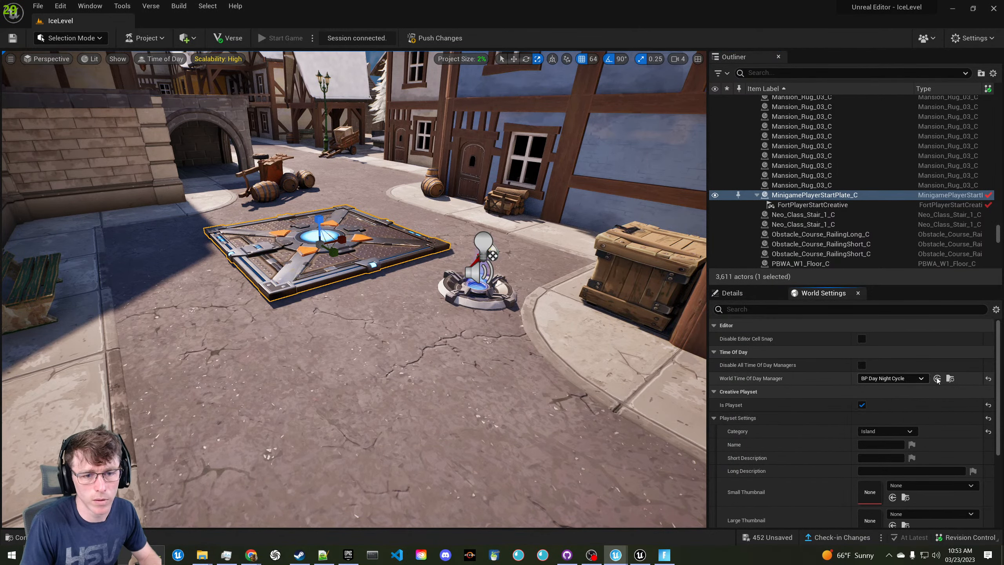
{"action": "left_click", "coordinate": [990, 379]}
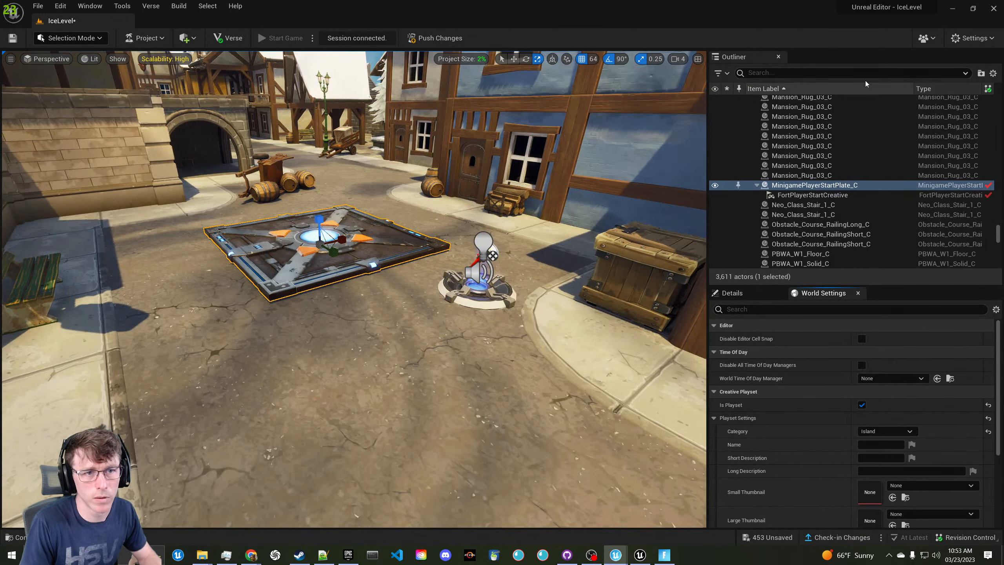
Search the Outliner for "day", check the matches inside the Props folder, and clear the search
{"action": "left_click", "coordinate": [861, 73]}
{"action": "type", "text": "day"}
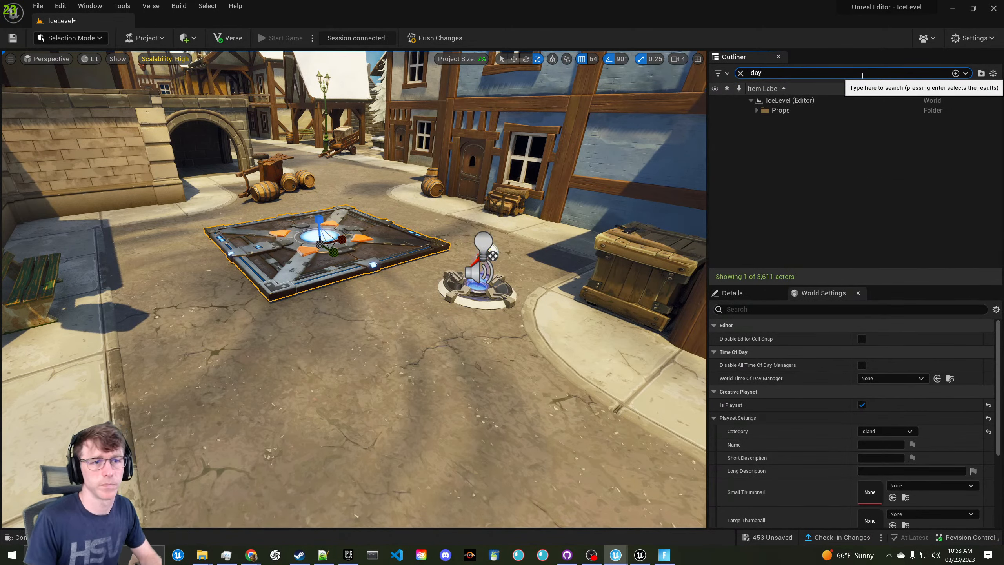
{"action": "left_click", "coordinate": [756, 111]}
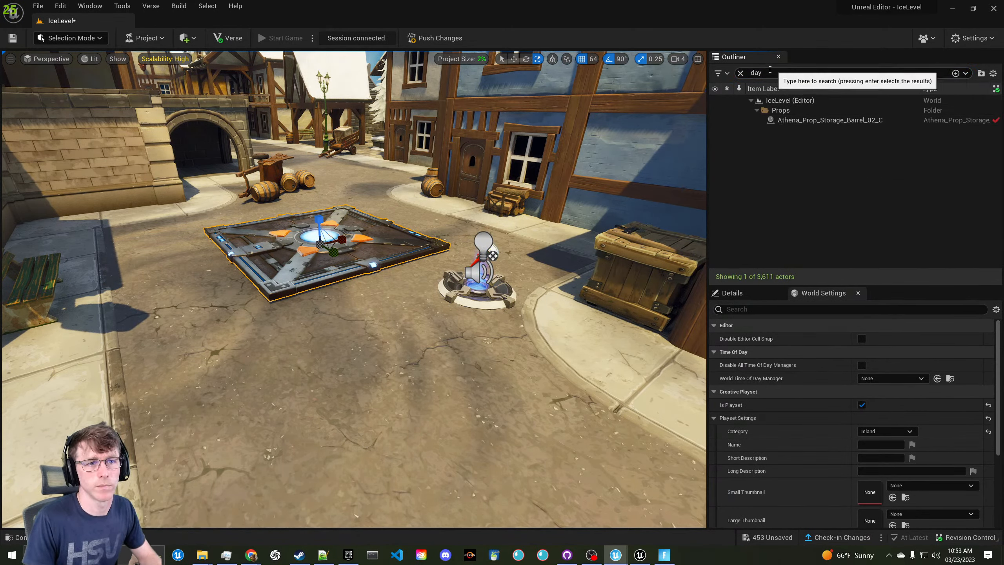
{"action": "double_click", "coordinate": [754, 73]}
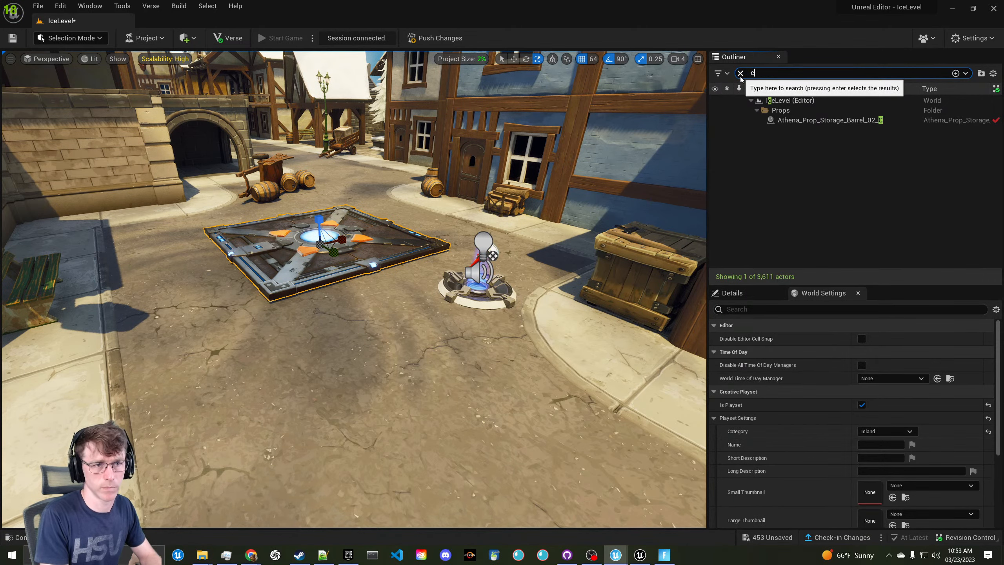
{"action": "left_click", "coordinate": [740, 73]}
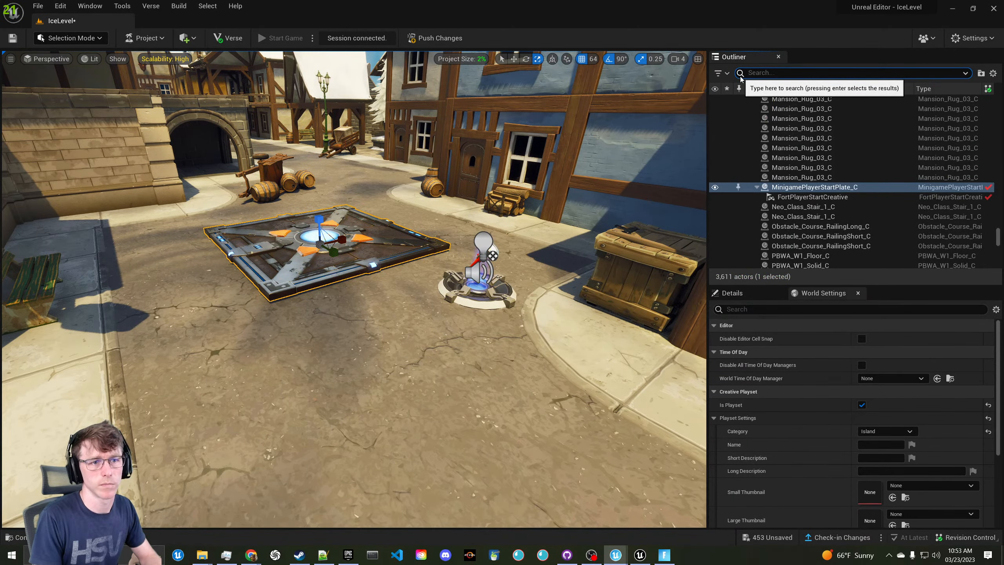
Collapse the Planter and Props folders in the Outliner and save the level
{"action": "scroll", "coordinate": [880, 244], "scroll_direction": "up", "scroll_amount": 10}
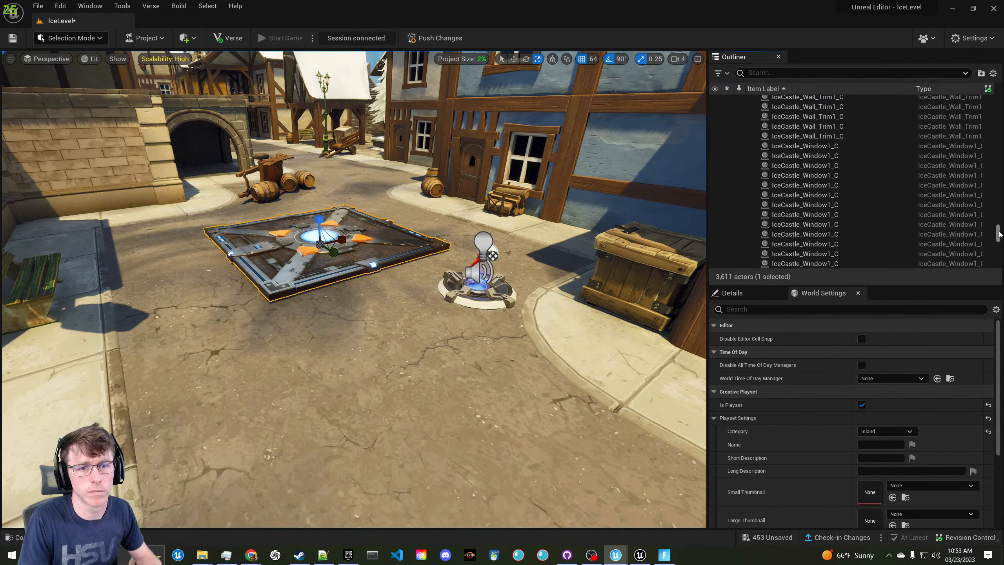
{"action": "left_click_drag", "start_coordinate": [998, 233], "coordinate": [987, 102]}
{"action": "scroll", "coordinate": [837, 181], "scroll_direction": "down", "scroll_amount": 8}
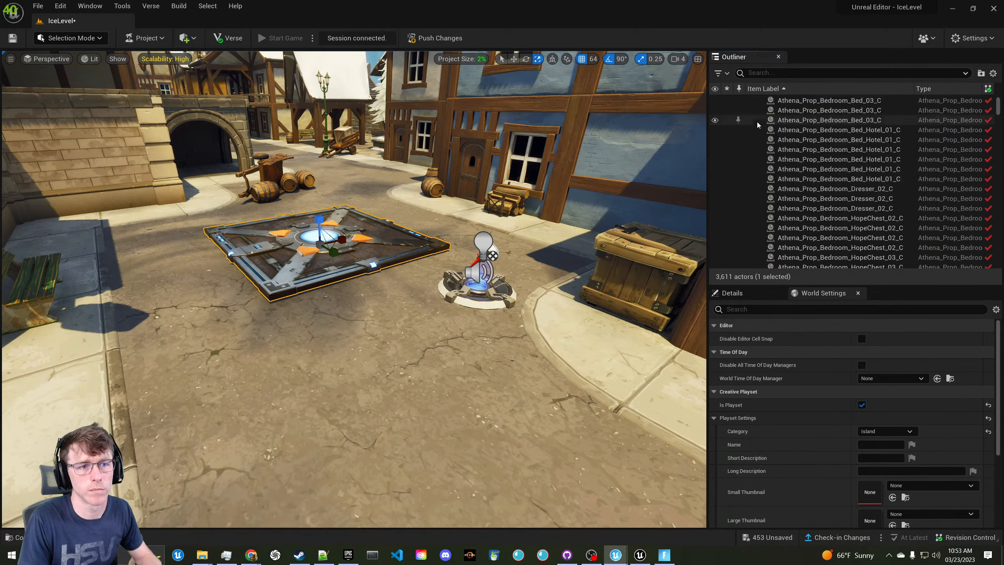
{"action": "scroll", "coordinate": [780, 151], "scroll_direction": "up", "scroll_amount": 8}
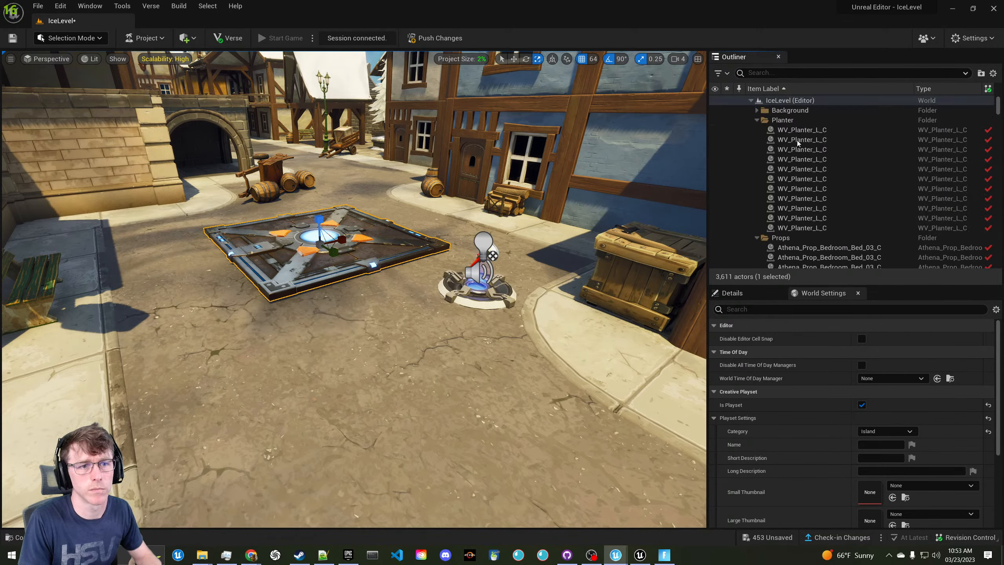
{"action": "left_click", "coordinate": [757, 120]}
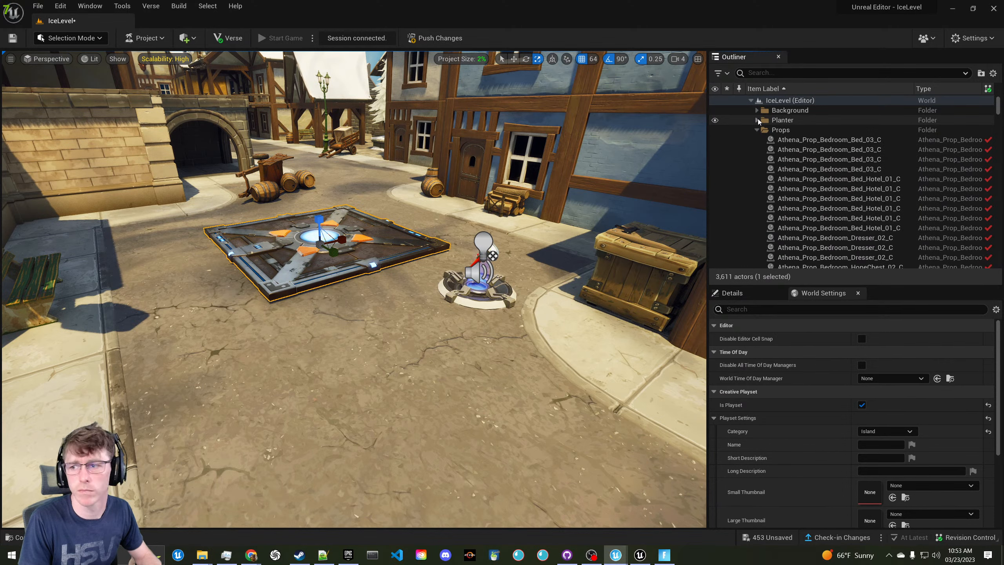
{"action": "left_click", "coordinate": [757, 130]}
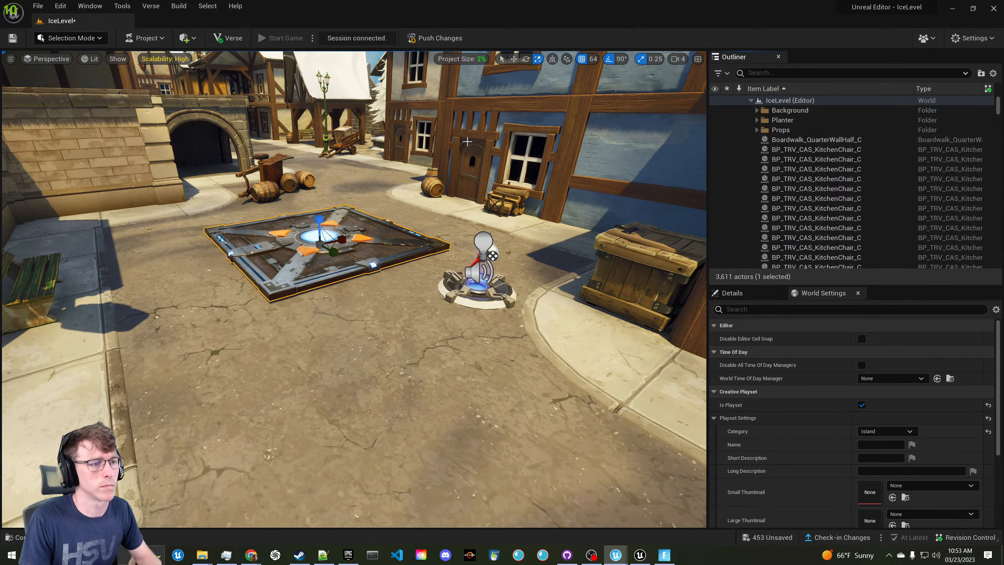
{"action": "key", "text": "ctrl+s"}
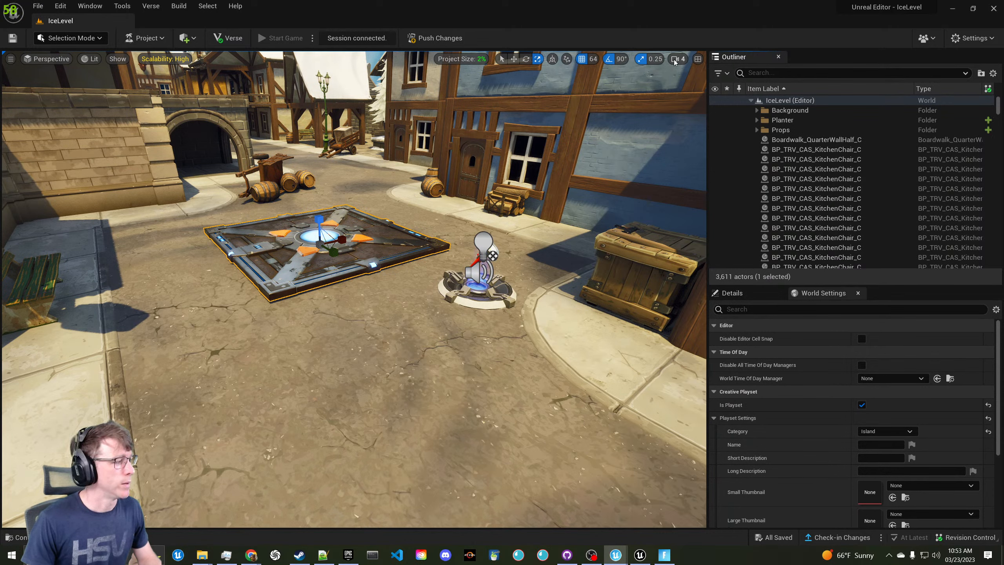
Raise the viewport camera speed to 8 and examine the island and its surrounding ocean from far away
{"action": "right_click_drag", "start_coordinate": [447, 247], "coordinate": [372, 197]}
{"action": "key", "text": "s"}
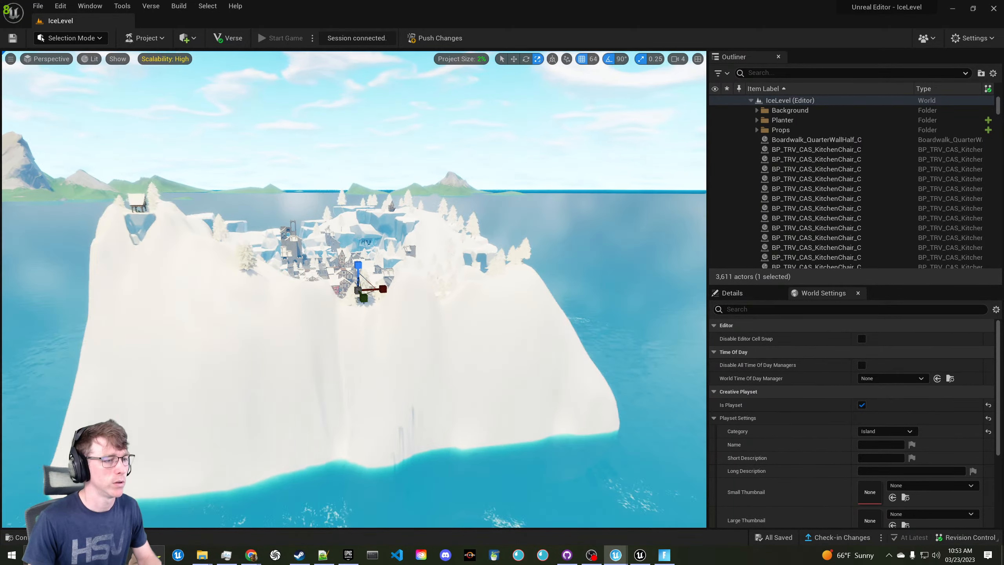
{"action": "key", "text": "w"}
{"action": "right_click_drag", "start_coordinate": [372, 197], "coordinate": [28, 210]}
{"action": "right_click_drag", "start_coordinate": [466, 190], "coordinate": [496, 179]}
{"action": "left_click", "coordinate": [677, 59]}
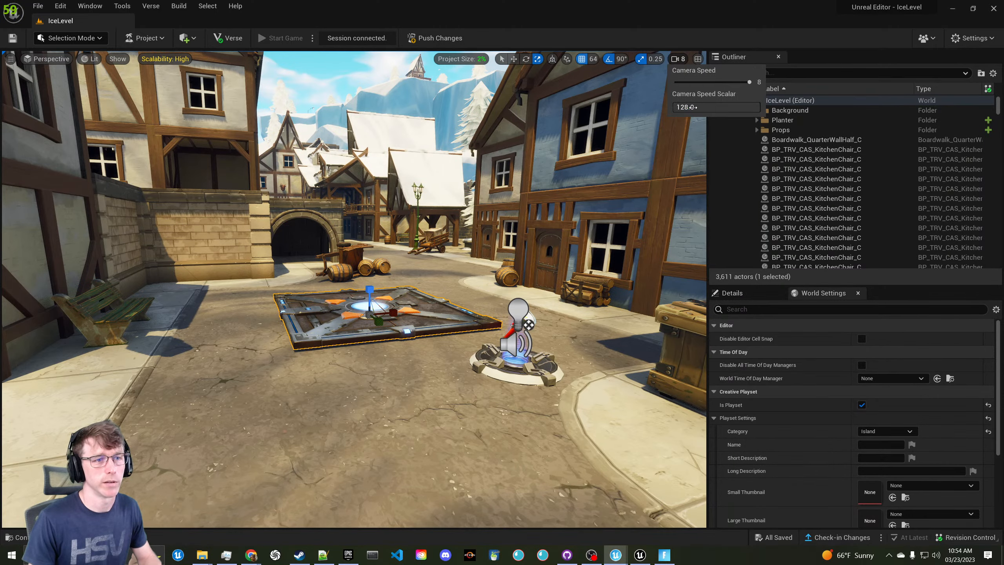
{"action": "right_click_drag", "start_coordinate": [565, 192], "coordinate": [659, 201]}
{"action": "key", "text": "s"}
{"action": "key", "text": "s"}
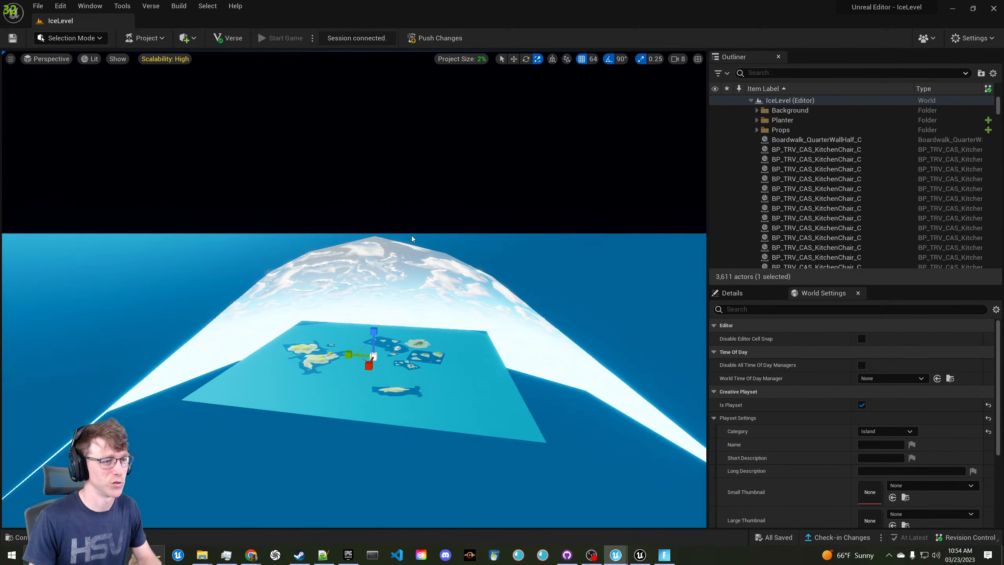
Select the second BP_TRV_CAS_KitchenChair_C actor in the Outliner and focus the viewport on it
{"action": "key", "text": "Escape"}
{"action": "key", "text": "w"}
{"action": "right_click_drag", "start_coordinate": [389, 269], "coordinate": [361, 332]}
{"action": "left_click", "coordinate": [787, 159]}
{"action": "key", "text": "f"}
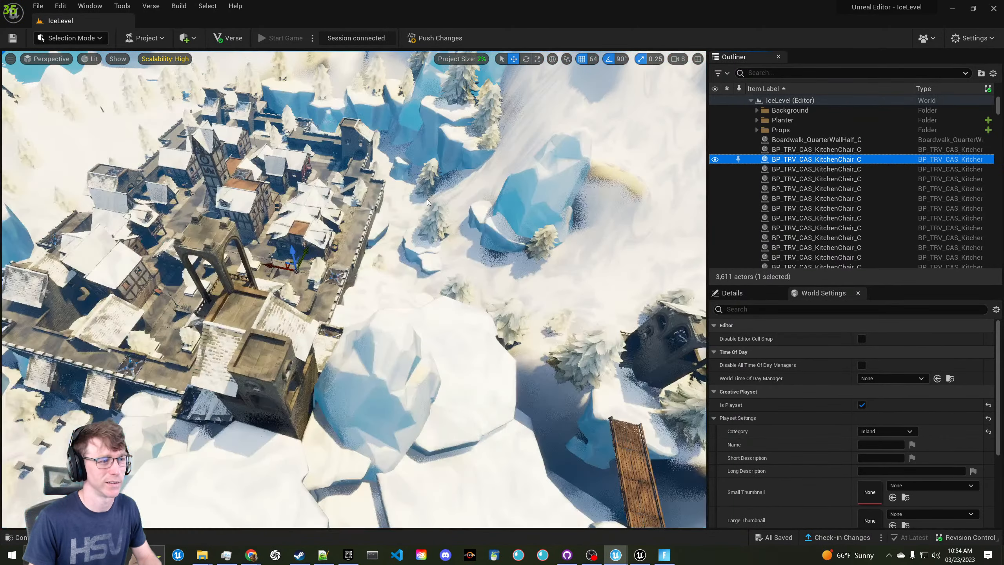
Lower the viewport camera speed to 4 and fly from the dark chair area out to the village streets
{"action": "left_click", "coordinate": [678, 59]}
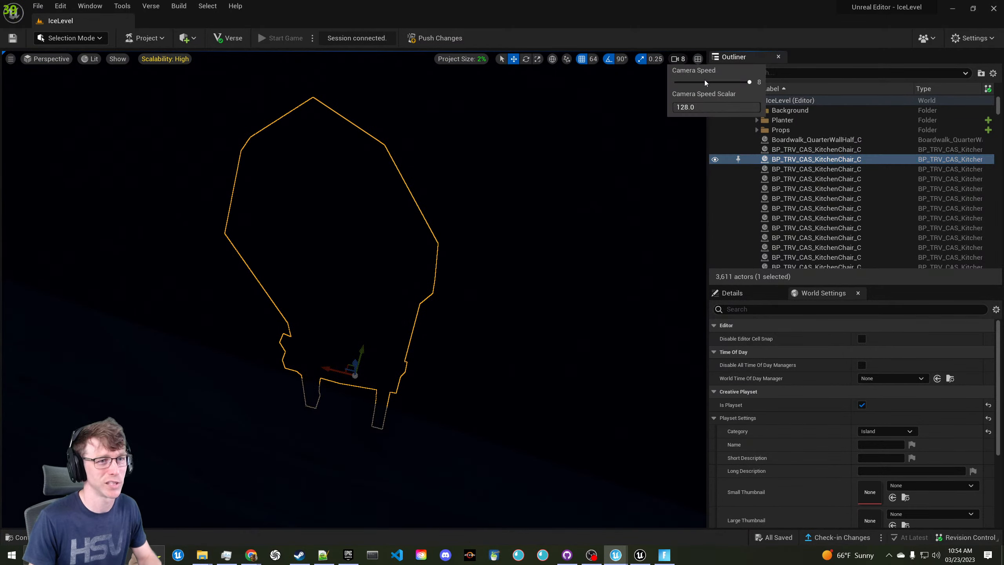
{"action": "left_click_drag", "start_coordinate": [714, 83], "coordinate": [696, 107]}
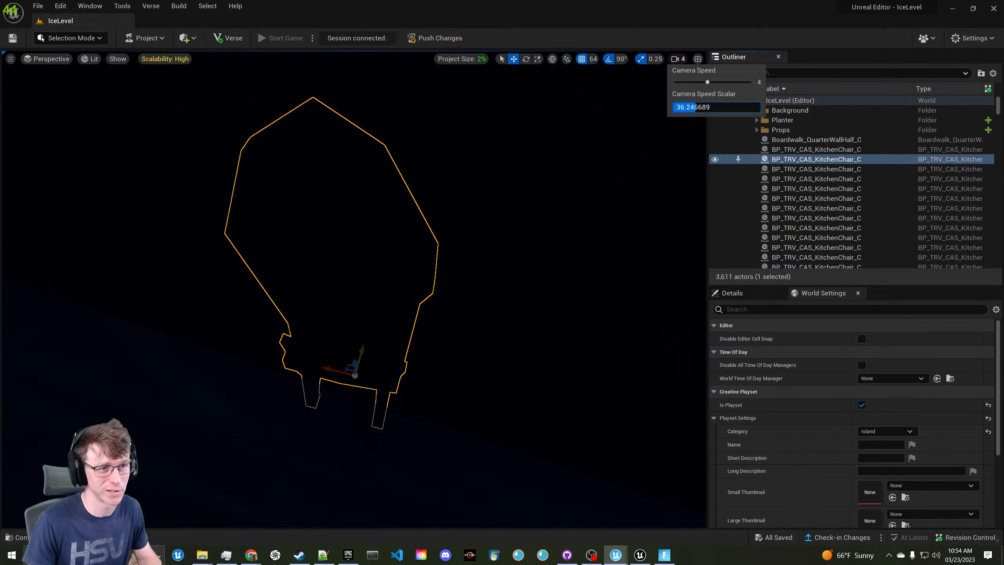
{"action": "right_click_drag", "start_coordinate": [586, 130], "coordinate": [570, 101]}
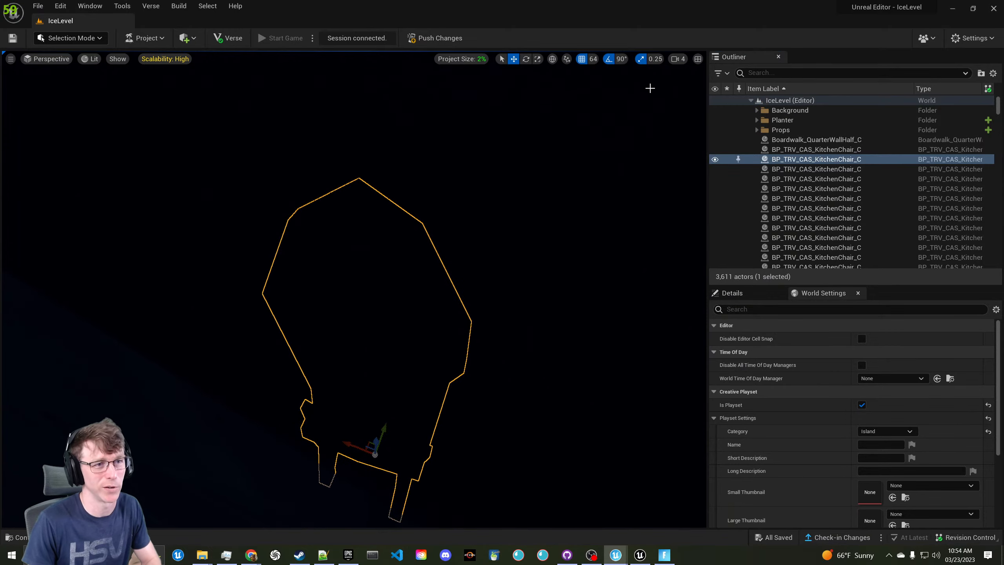
{"action": "left_click", "coordinate": [682, 59]}
{"action": "right_click_drag", "start_coordinate": [631, 92], "coordinate": [558, 128]}
{"action": "key", "text": "s"}
{"action": "key", "text": "w"}
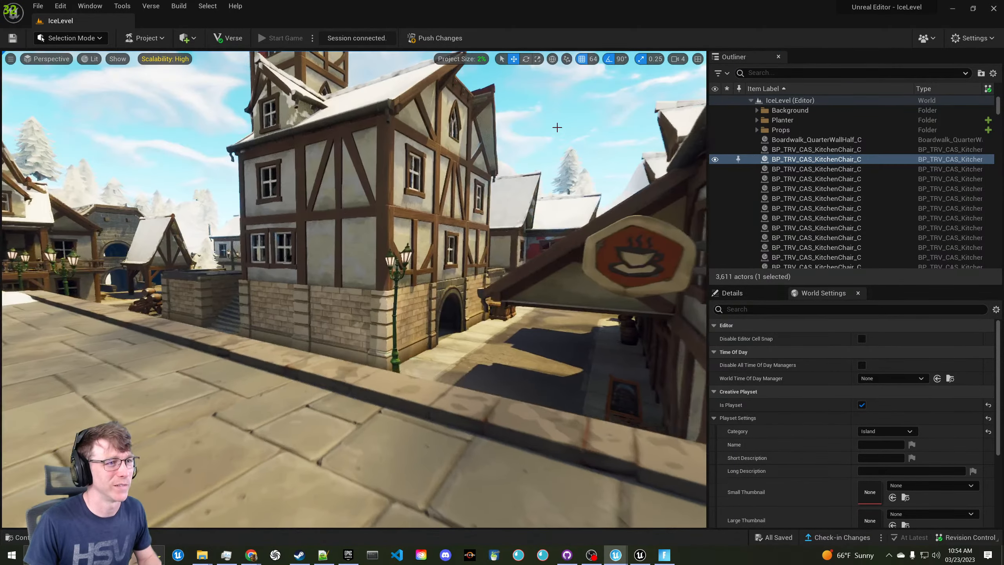
Push the saved level changes to the connected session and look around the village while it updates
{"action": "left_click", "coordinate": [428, 43]}
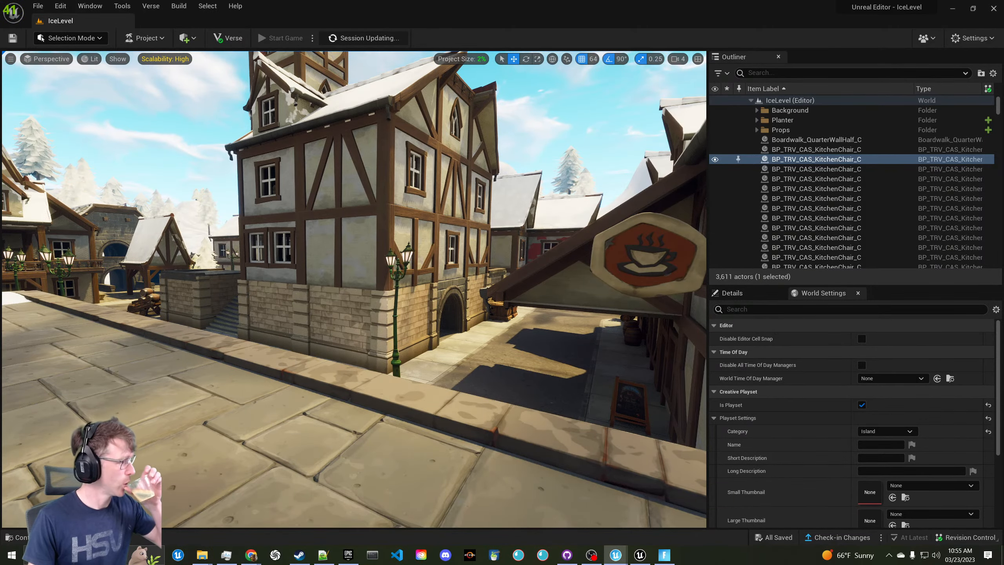
{"action": "right_click_drag", "start_coordinate": [354, 289], "coordinate": [304, 207]}
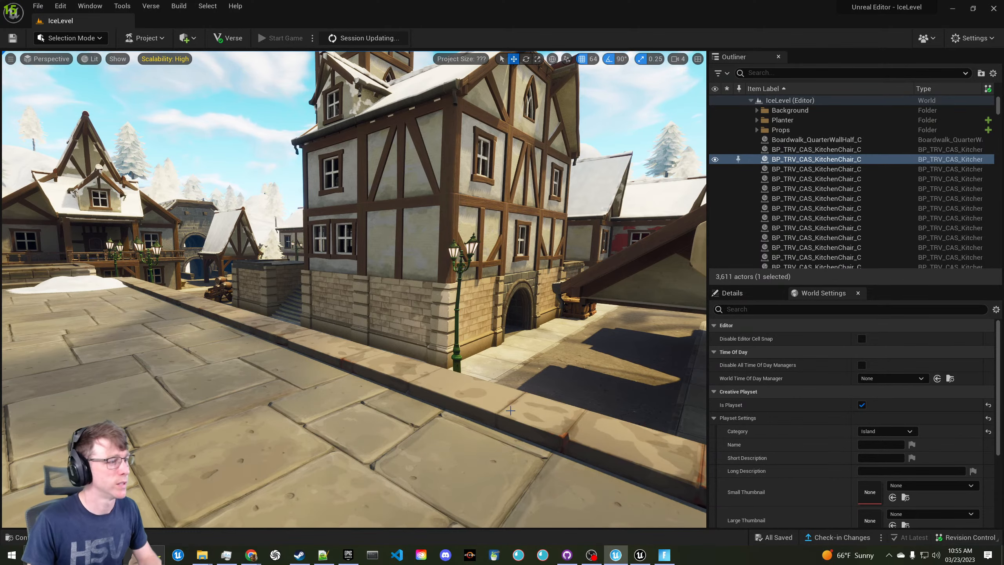
{"action": "key", "text": "w"}
{"action": "right_click_drag", "start_coordinate": [419, 323], "coordinate": [365, 324]}
{"action": "right_click_drag", "start_coordinate": [338, 253], "coordinate": [380, 298]}
Focus on the selected kitchen chair again and switch the viewport to the Wireframe view mode
{"action": "key", "text": "f"}
{"action": "right_click_drag", "start_coordinate": [218, 164], "coordinate": [277, 163]}
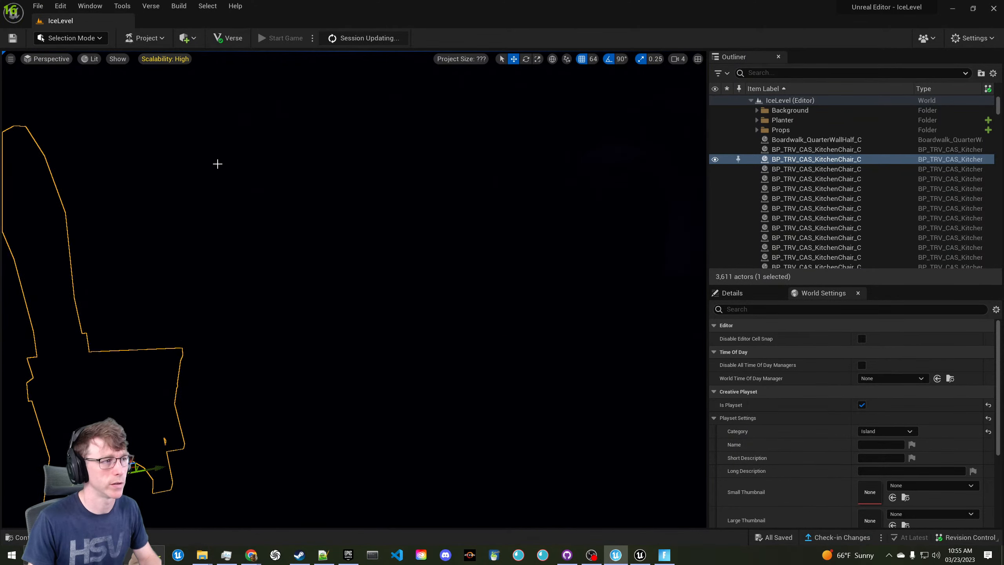
{"action": "mouse_move", "coordinate": [96, 146]}
{"action": "right_mouse_down"}
{"action": "mouse_move", "coordinate": [119, 147]}
{"action": "mouse_move", "coordinate": [110, 145]}
{"action": "right_mouse_up"}
{"action": "key", "text": "s"}
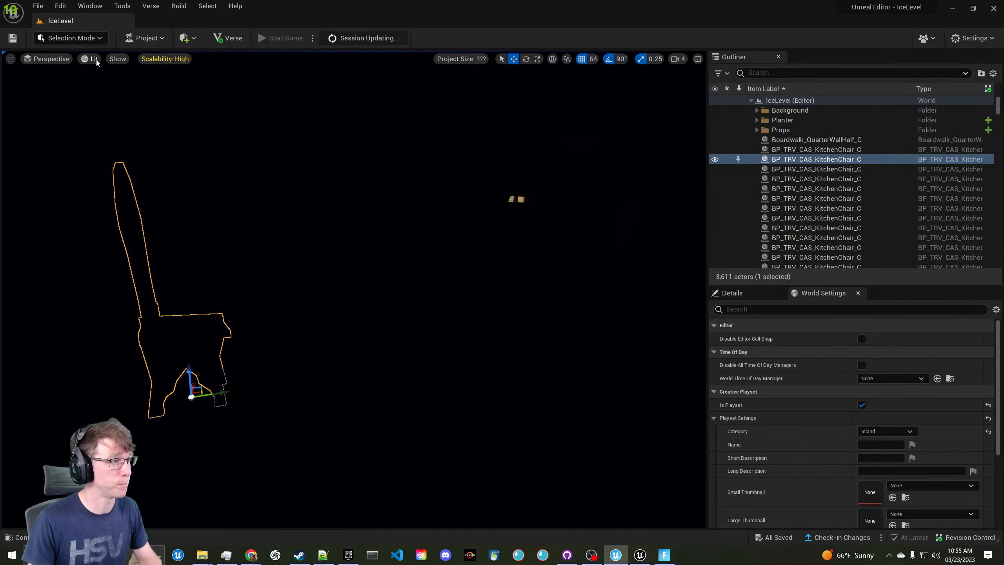
{"action": "left_click", "coordinate": [93, 59]}
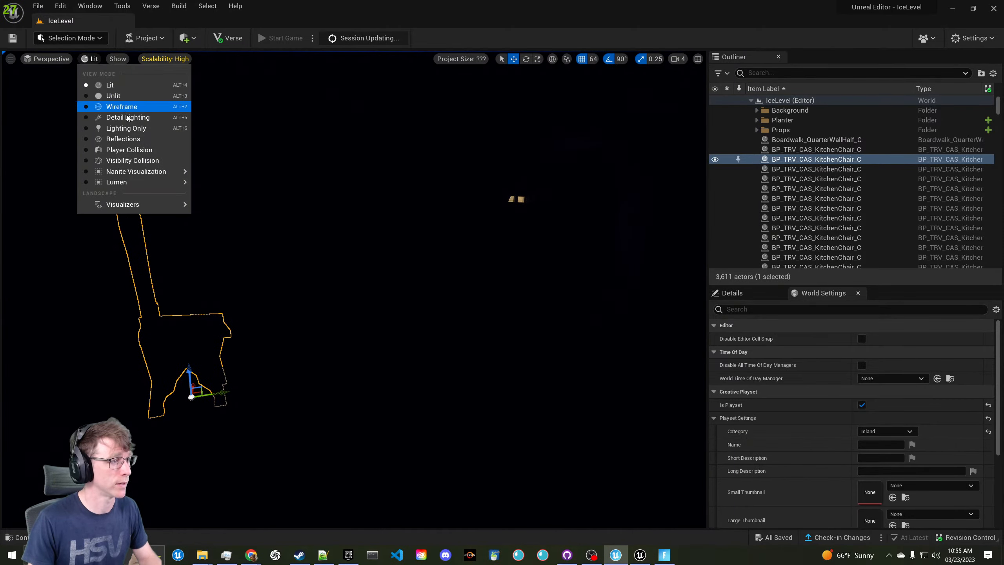
{"action": "left_click", "coordinate": [119, 106]}
{"action": "right_click_drag", "start_coordinate": [149, 141], "coordinate": [210, 143]}
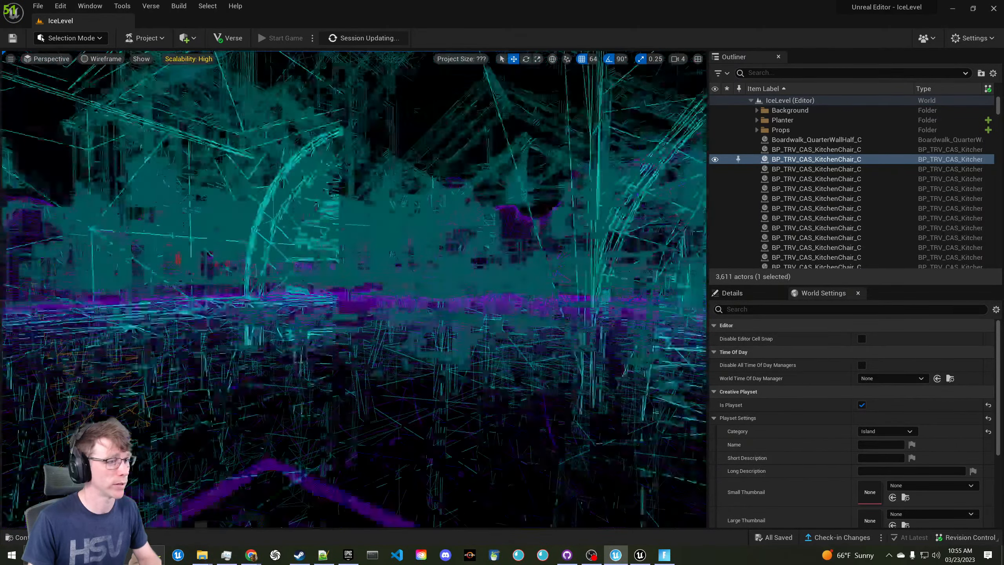